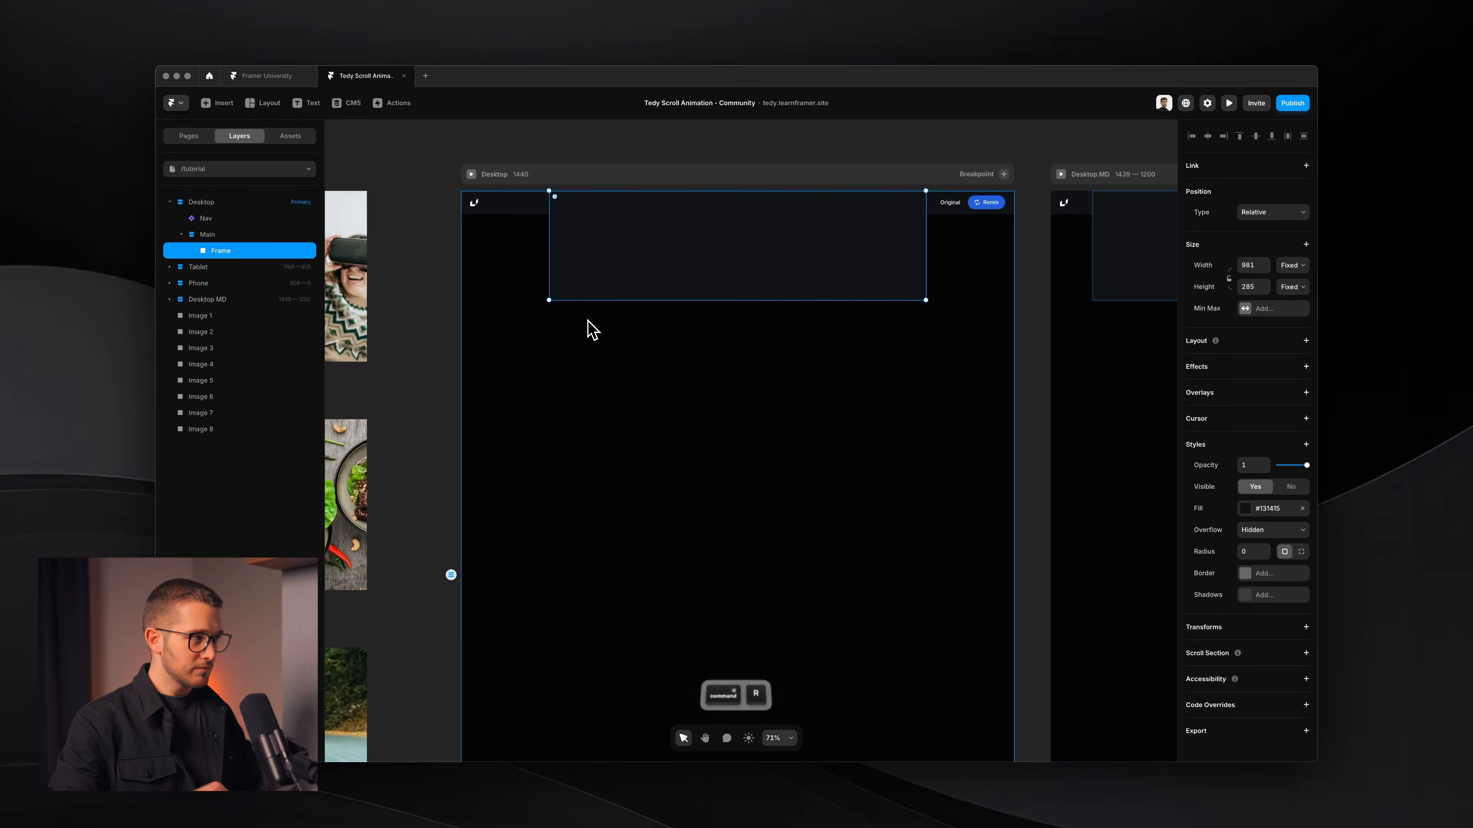
Step: Rename the new frame inside Main to Hero and set its width to Fill
{"action": "type", "text": "Hero"}
{"action": "key", "text": "Return"}
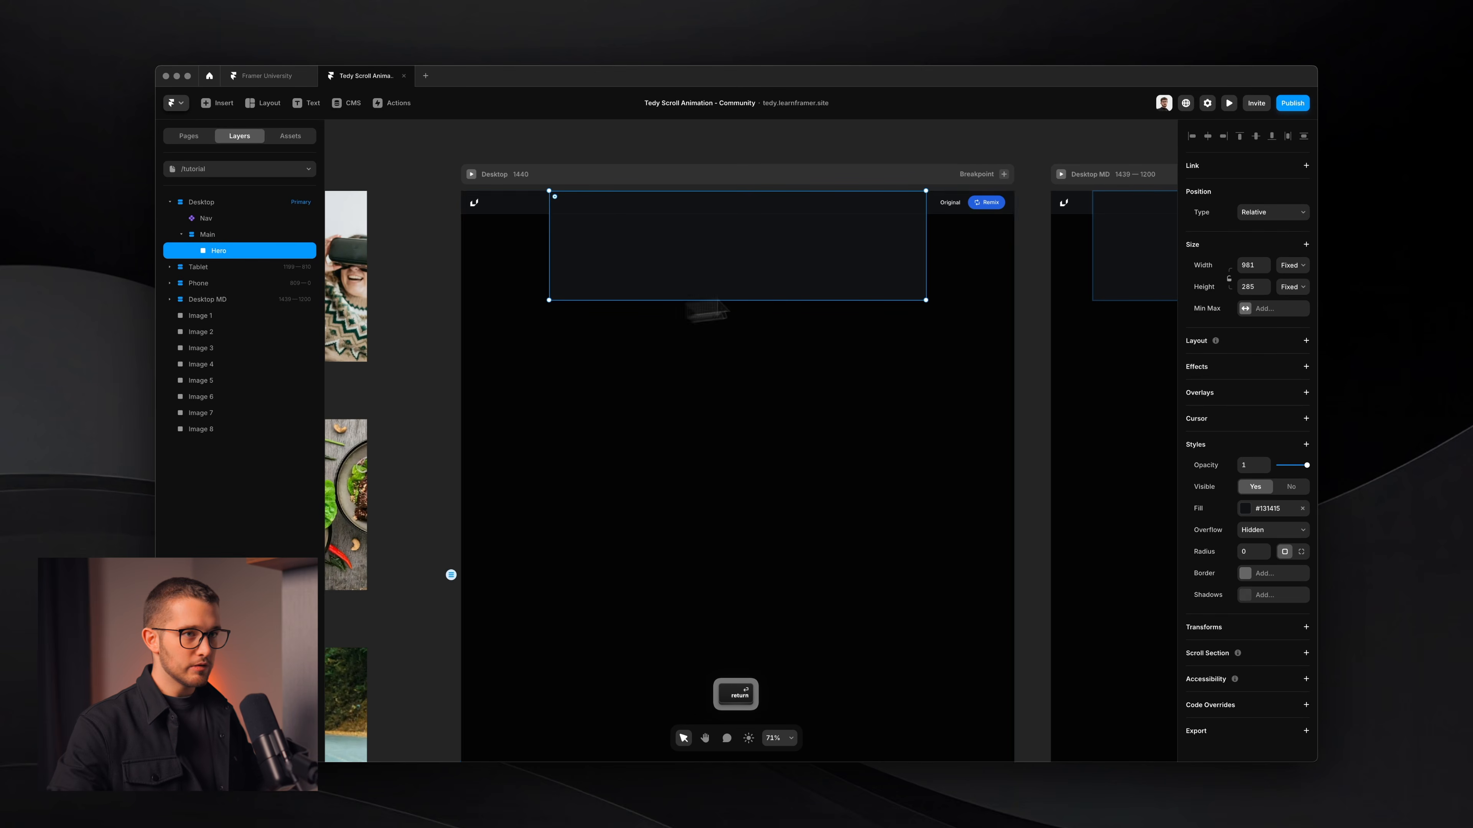
{"action": "left_click", "coordinate": [1292, 287]}
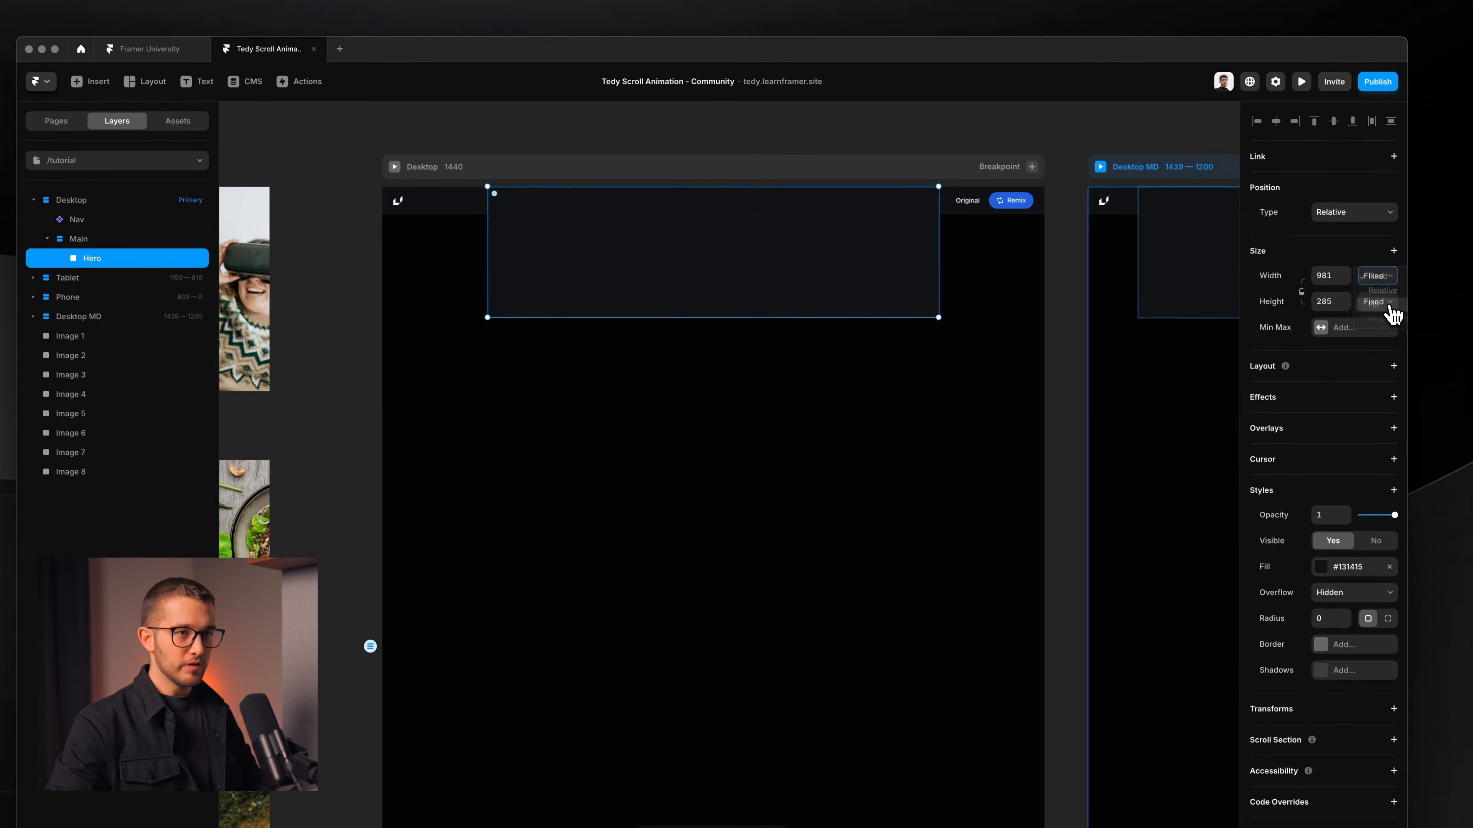
{"action": "left_click", "coordinate": [1390, 316]}
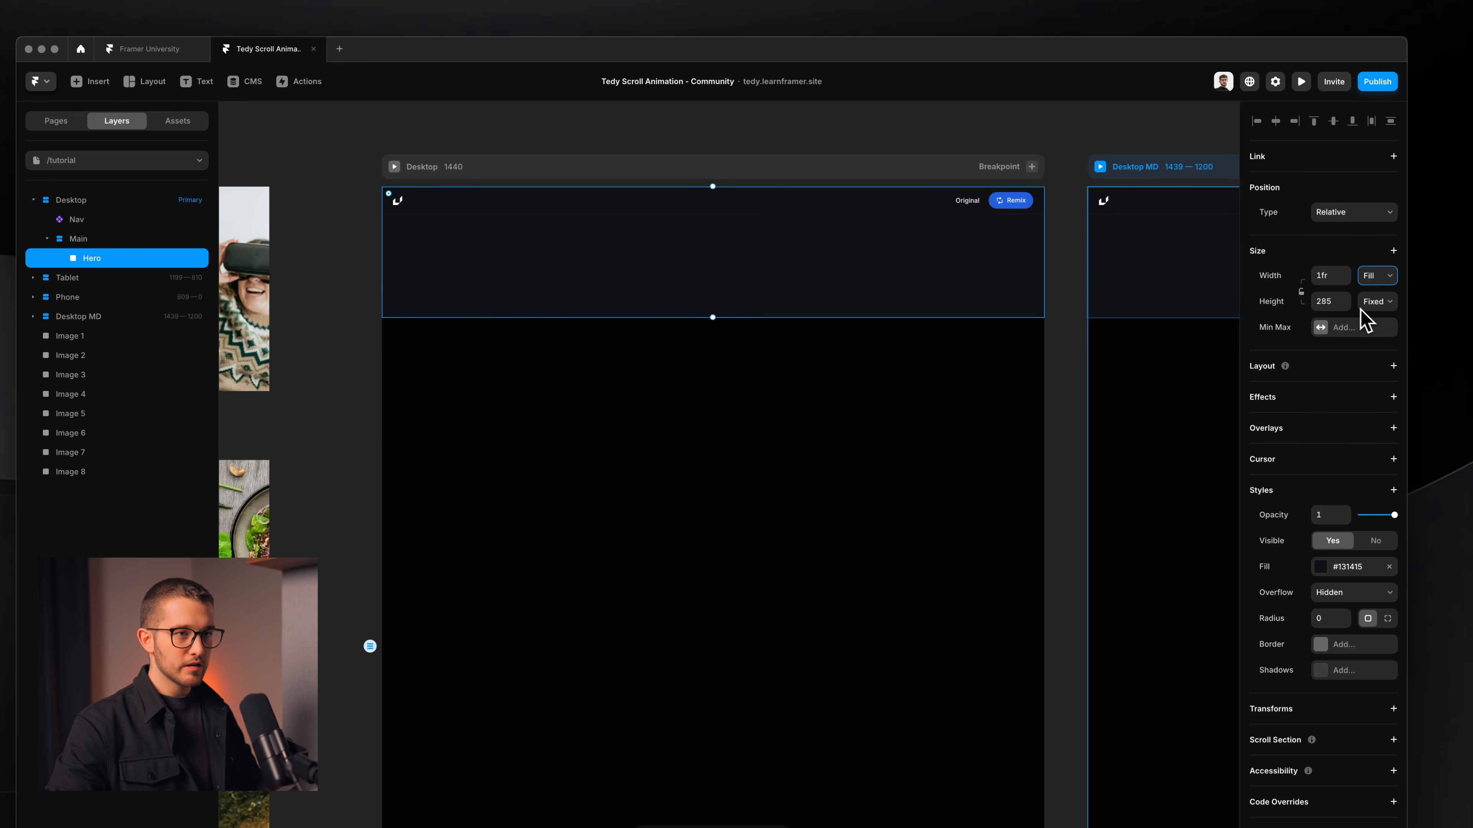
Step: Switch the Hero frame's height to Viewport units and set it to 40vh
{"action": "left_click", "coordinate": [1391, 367]}
{"action": "left_click", "coordinate": [1329, 301]}
{"action": "type", "text": "40"}
{"action": "key", "text": "Return"}
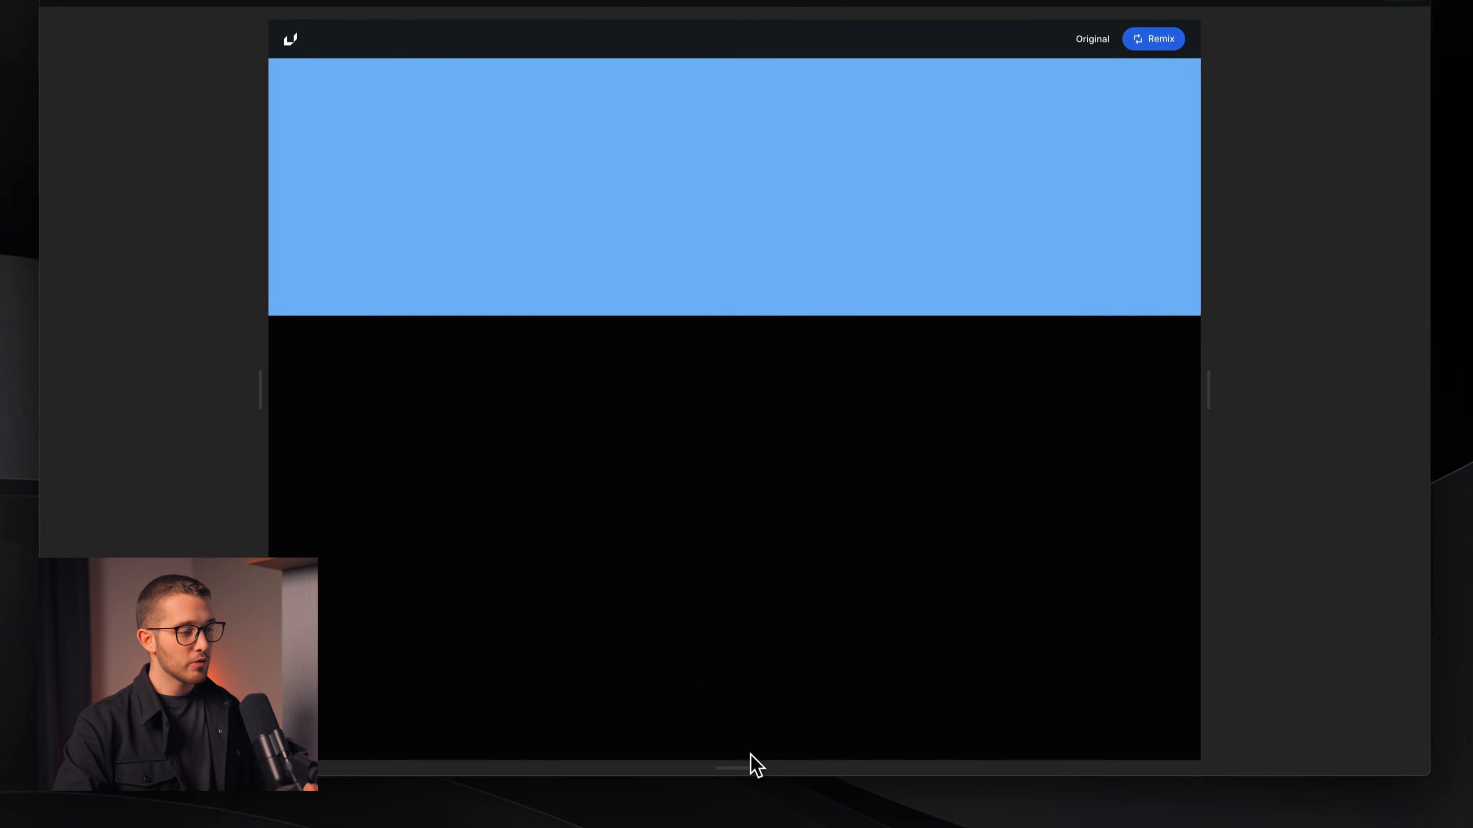
Step: Shorten the page preview to test the Hero's viewport-based height, and remove the Hero's fill
{"action": "left_click_drag", "start_coordinate": [747, 754], "coordinate": [755, 678]}
{"action": "key", "text": "super+p"}
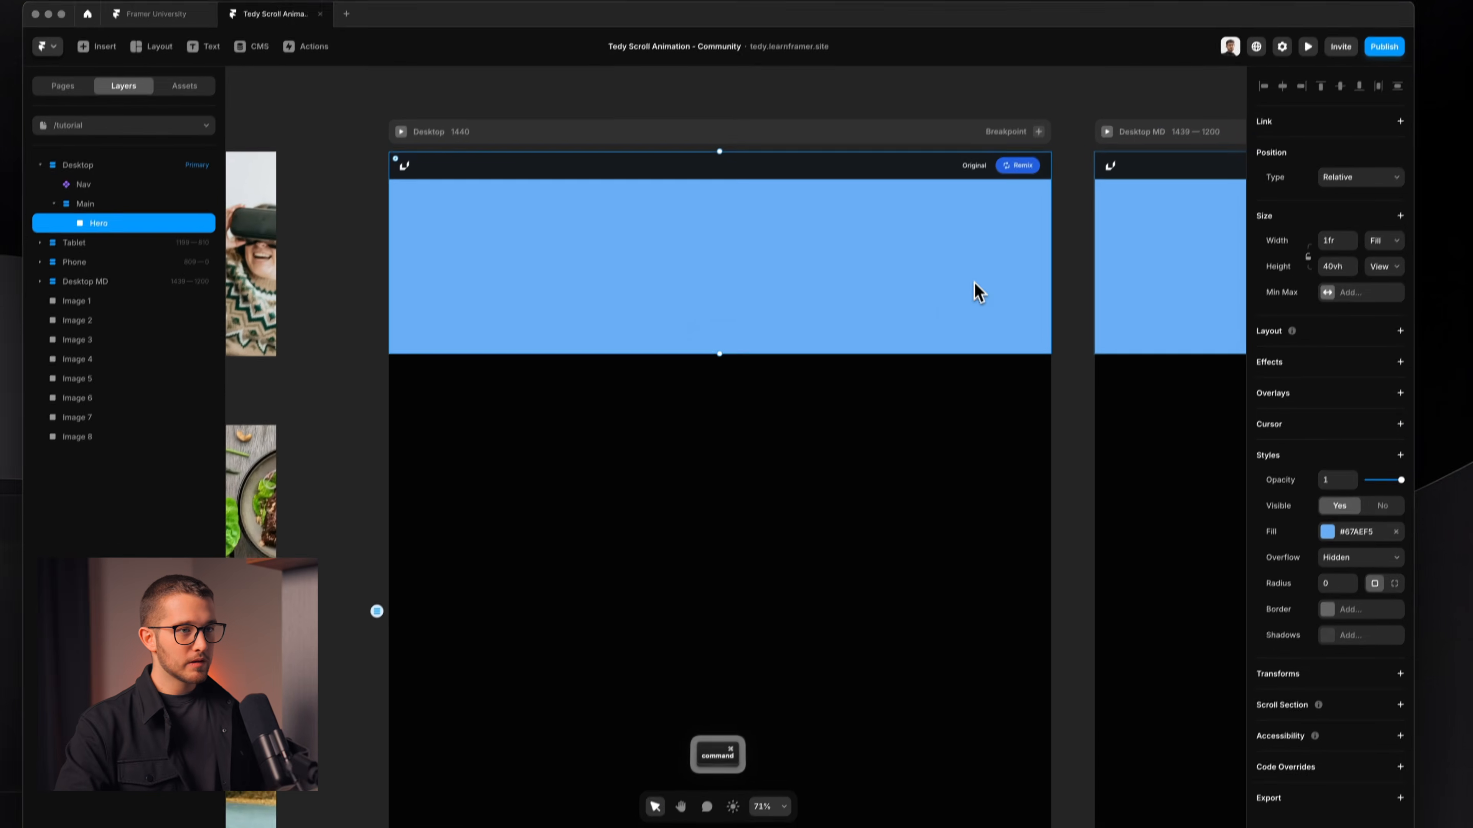
{"action": "left_click", "coordinate": [1395, 532]}
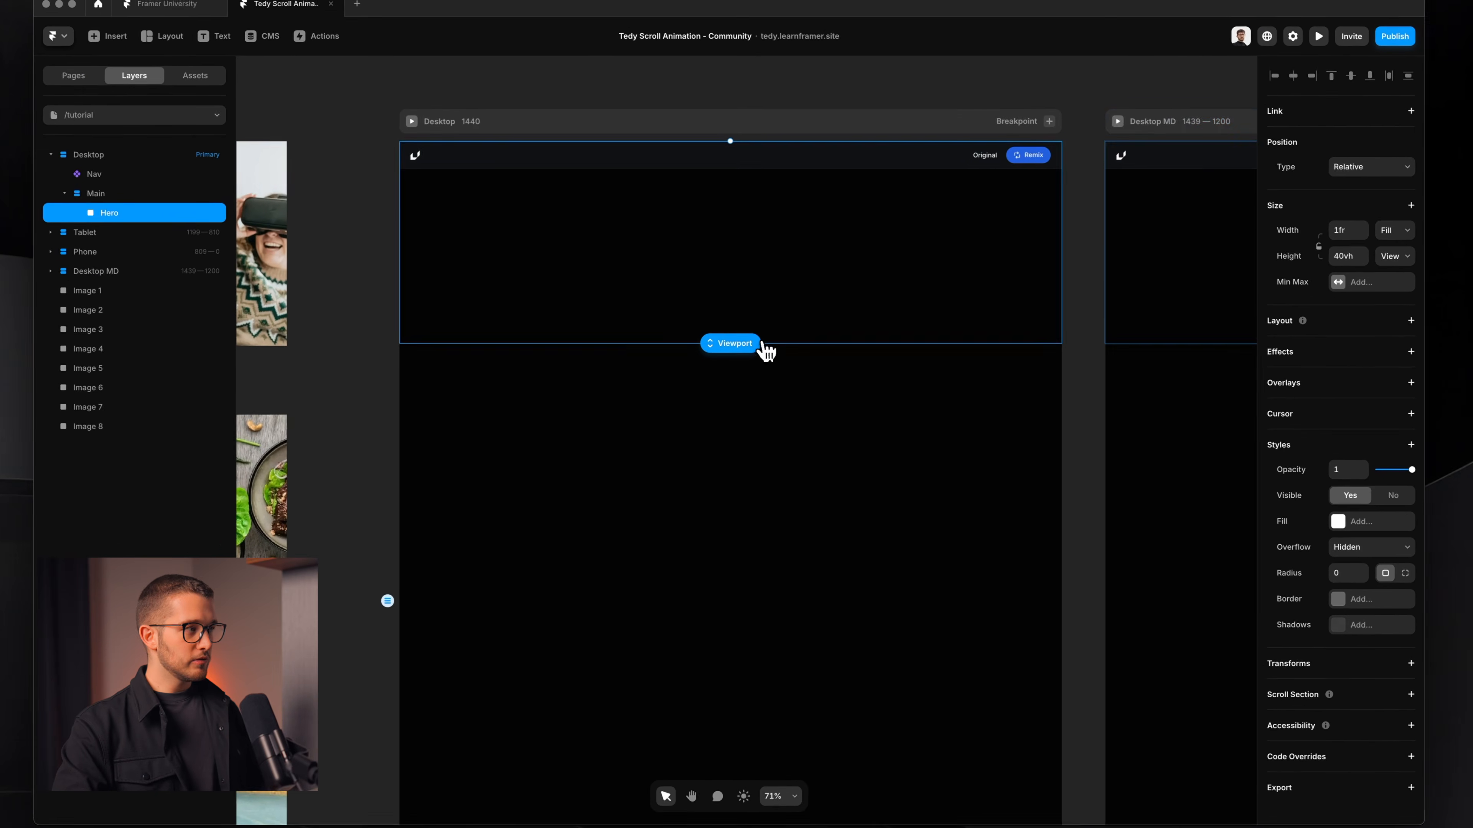
Step: Draw a second frame of about 897 × 433 below the Hero on the Desktop breakpoint
{"action": "scroll", "coordinate": [764, 351], "scroll_direction": "down", "scroll_amount": 2}
{"action": "key", "text": "f"}
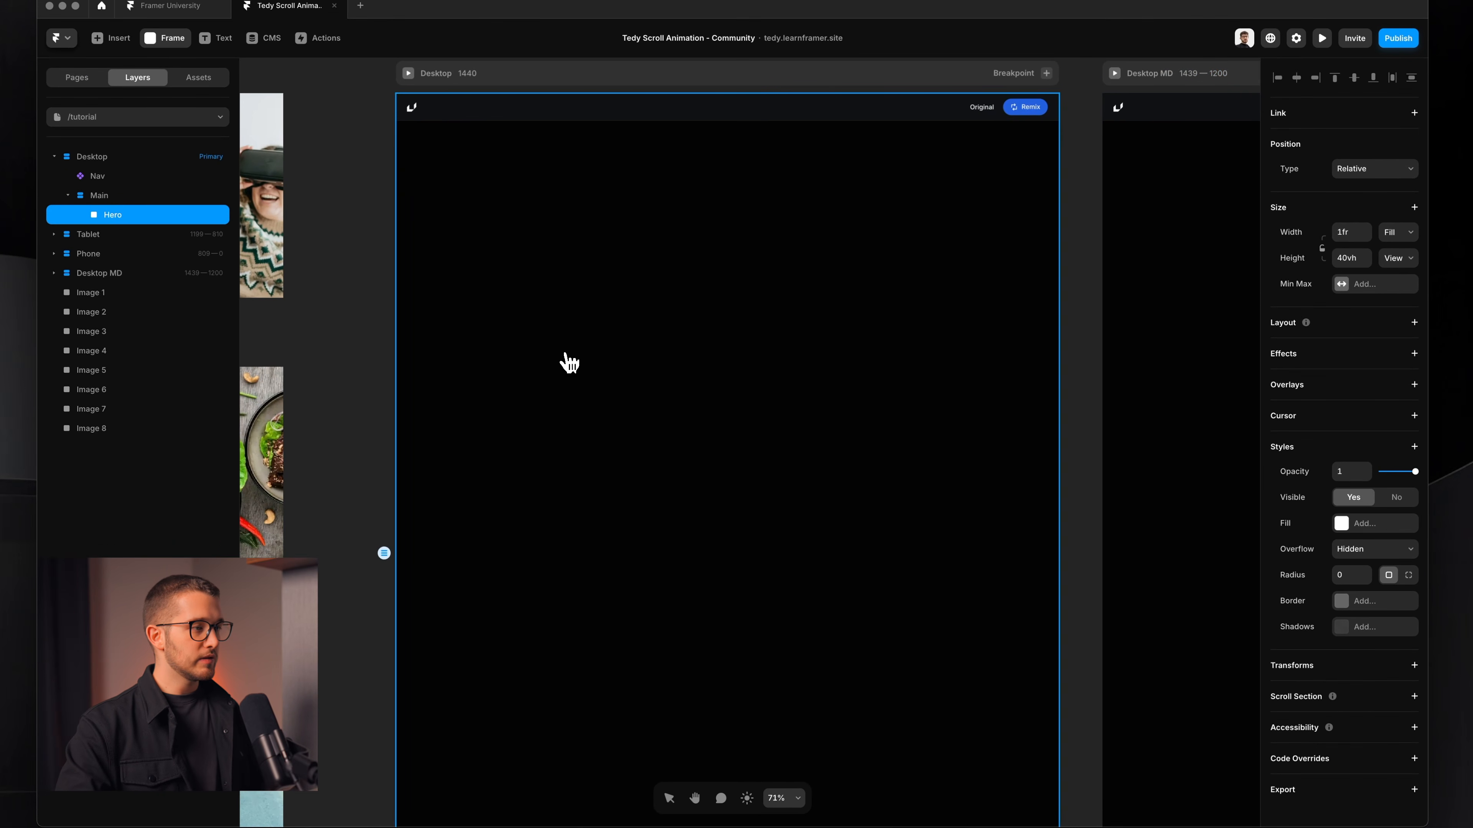
{"action": "left_click_drag", "start_coordinate": [523, 335], "coordinate": [927, 531]}
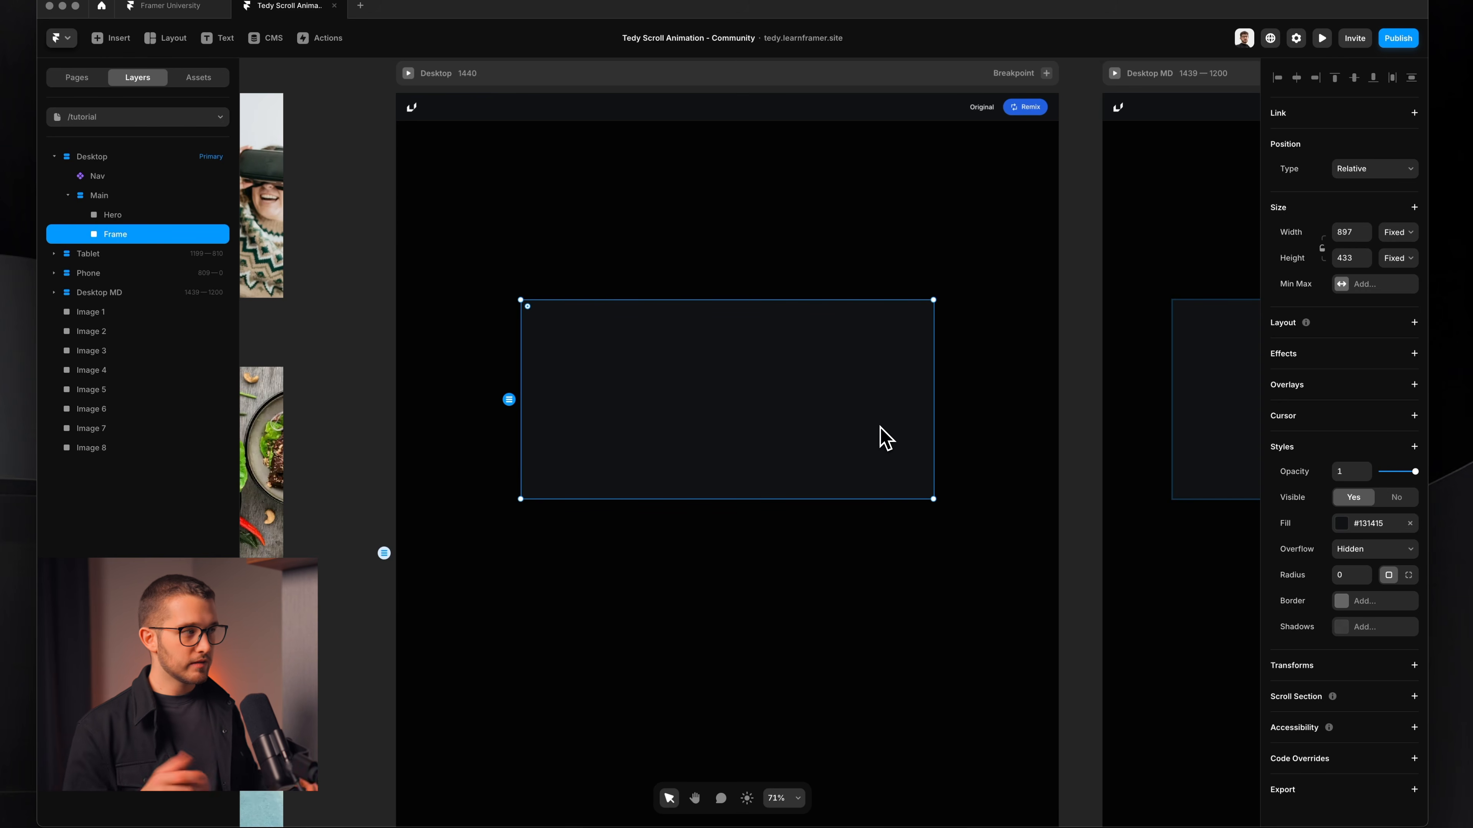
Step: Set the second frame's width to Fill and its height to 800
{"action": "left_click", "coordinate": [1397, 234]}
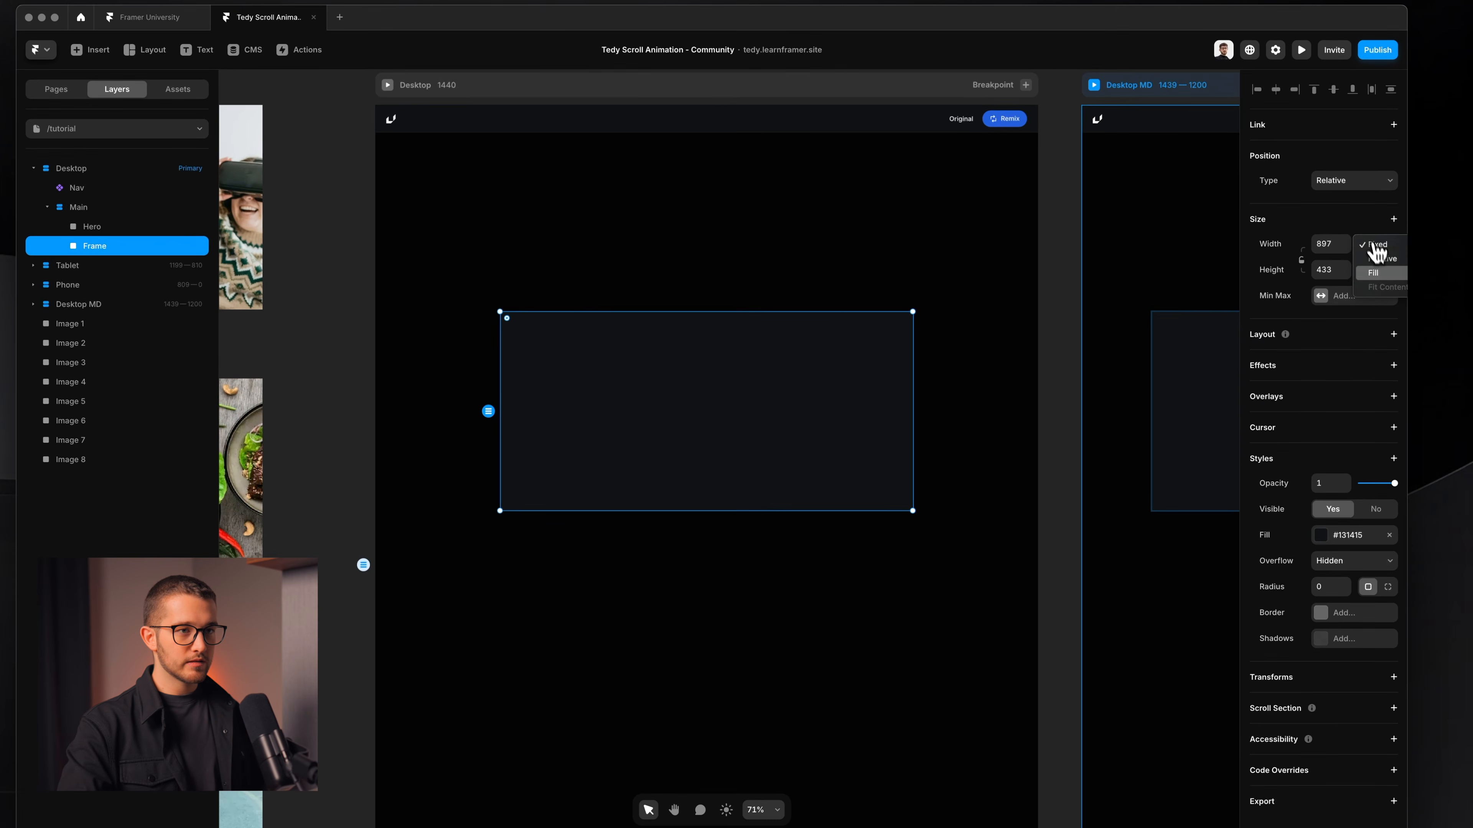
{"action": "left_click", "coordinate": [1374, 273]}
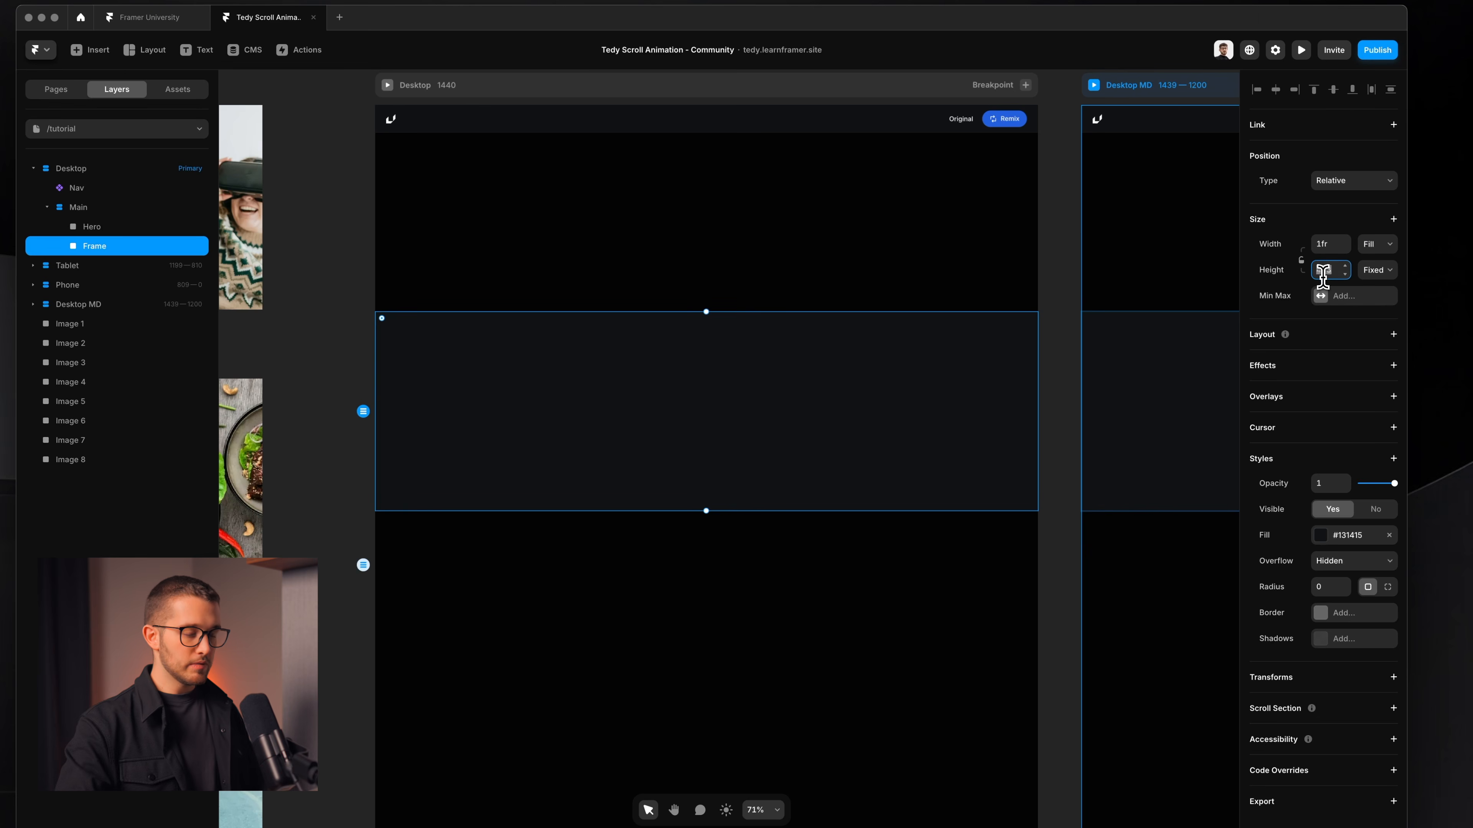
{"action": "key", "text": "Return"}
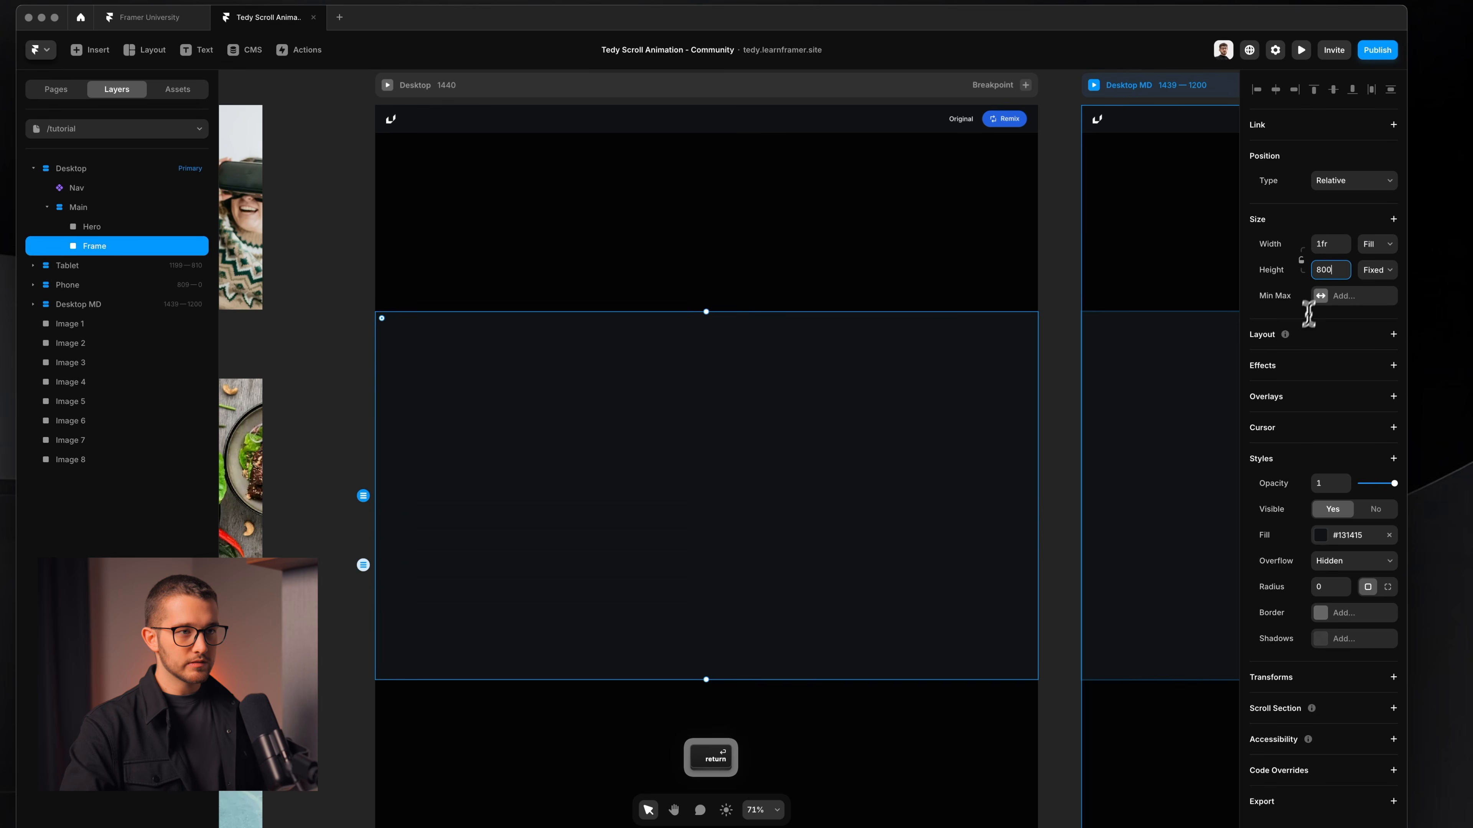
Step: Remove the second frame's fill and add a Stack layout to it
{"action": "left_click", "coordinate": [1389, 535]}
{"action": "scroll", "coordinate": [996, 566], "scroll_direction": "down", "scroll_amount": 2}
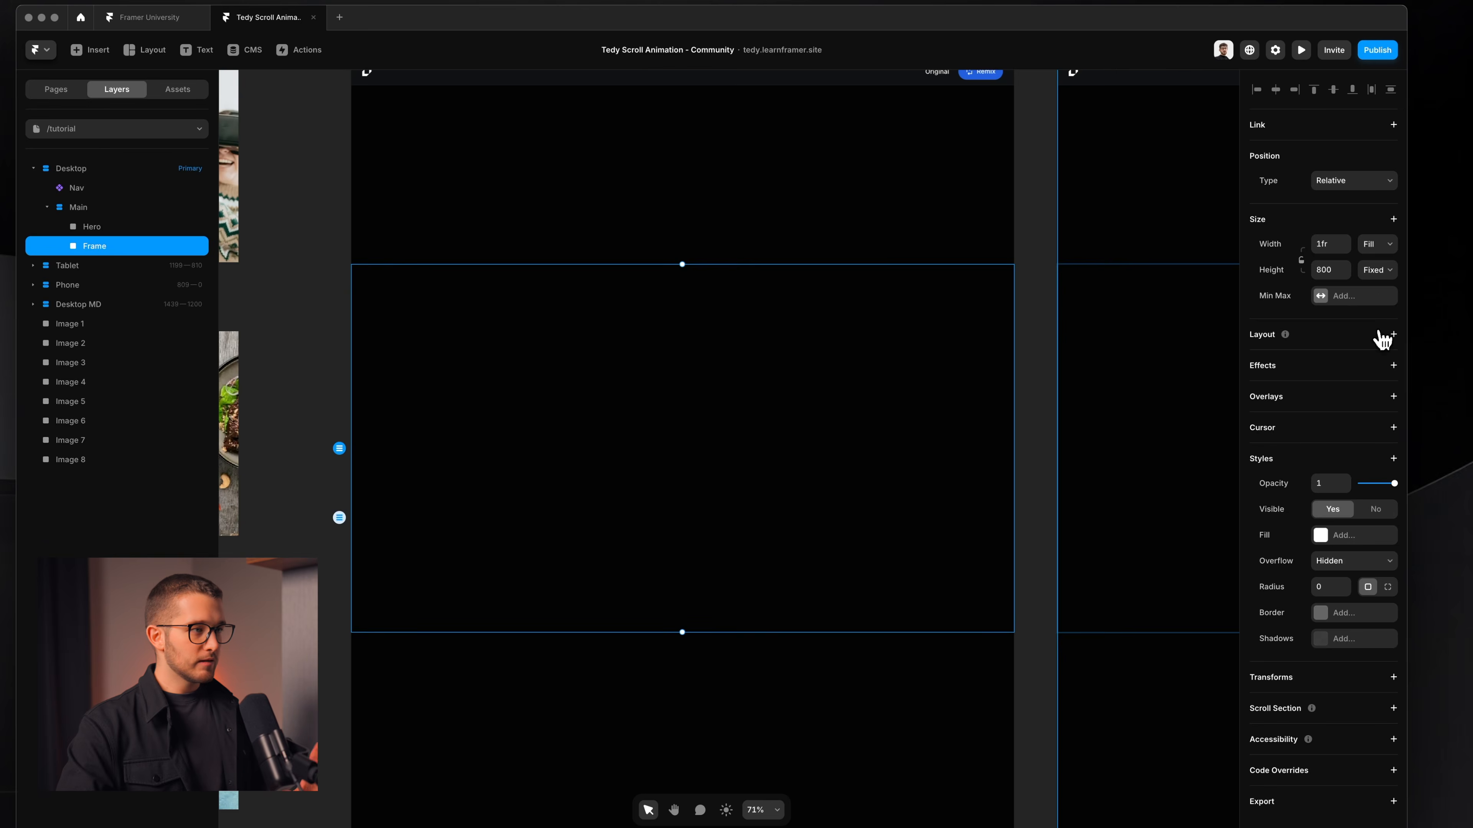
{"action": "left_click", "coordinate": [1392, 335]}
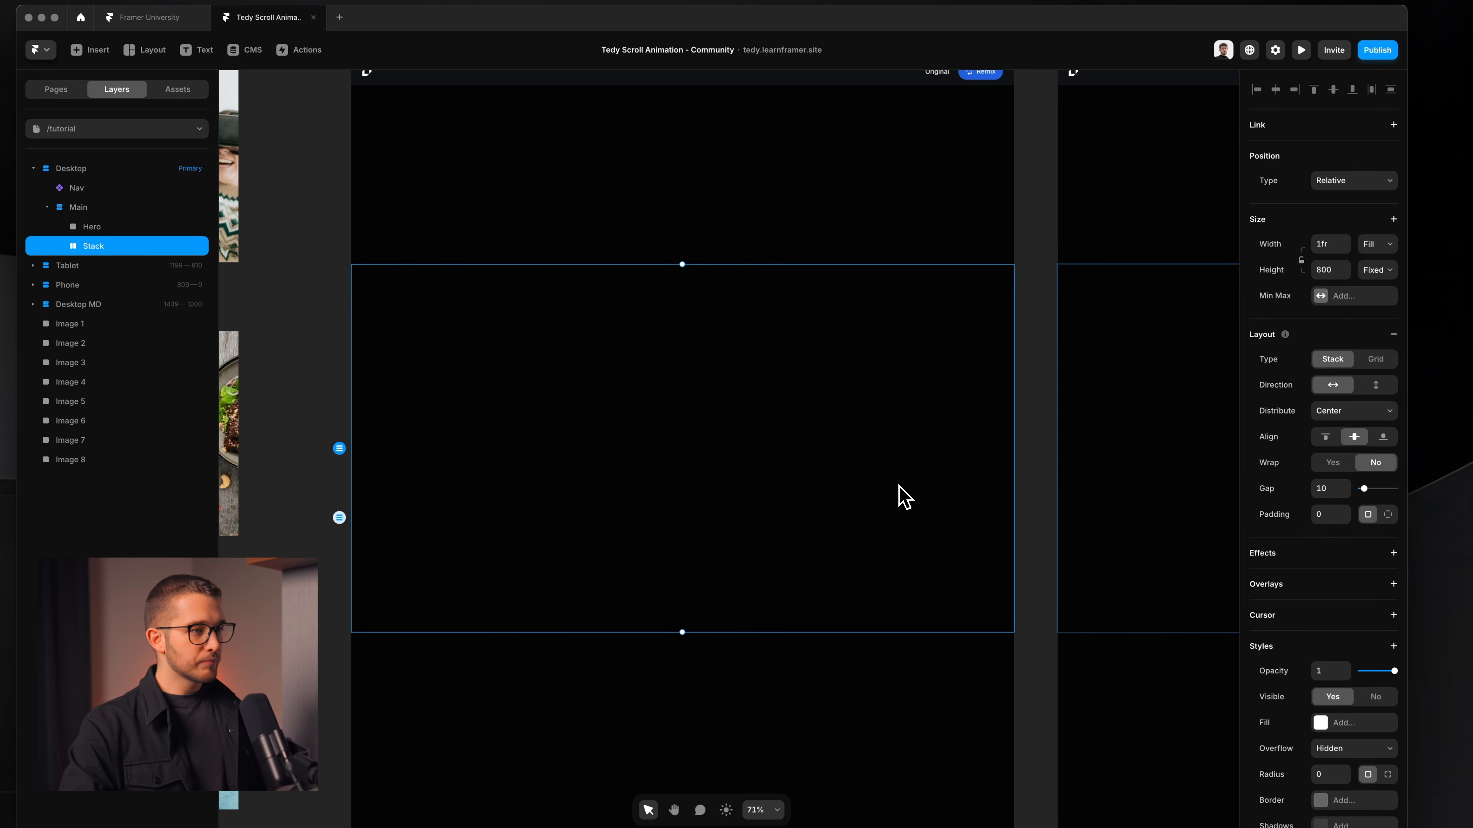
{"action": "scroll", "coordinate": [898, 488], "scroll_direction": "down", "scroll_amount": 3}
{"action": "scroll", "coordinate": [858, 453], "scroll_direction": "up", "scroll_amount": 3}
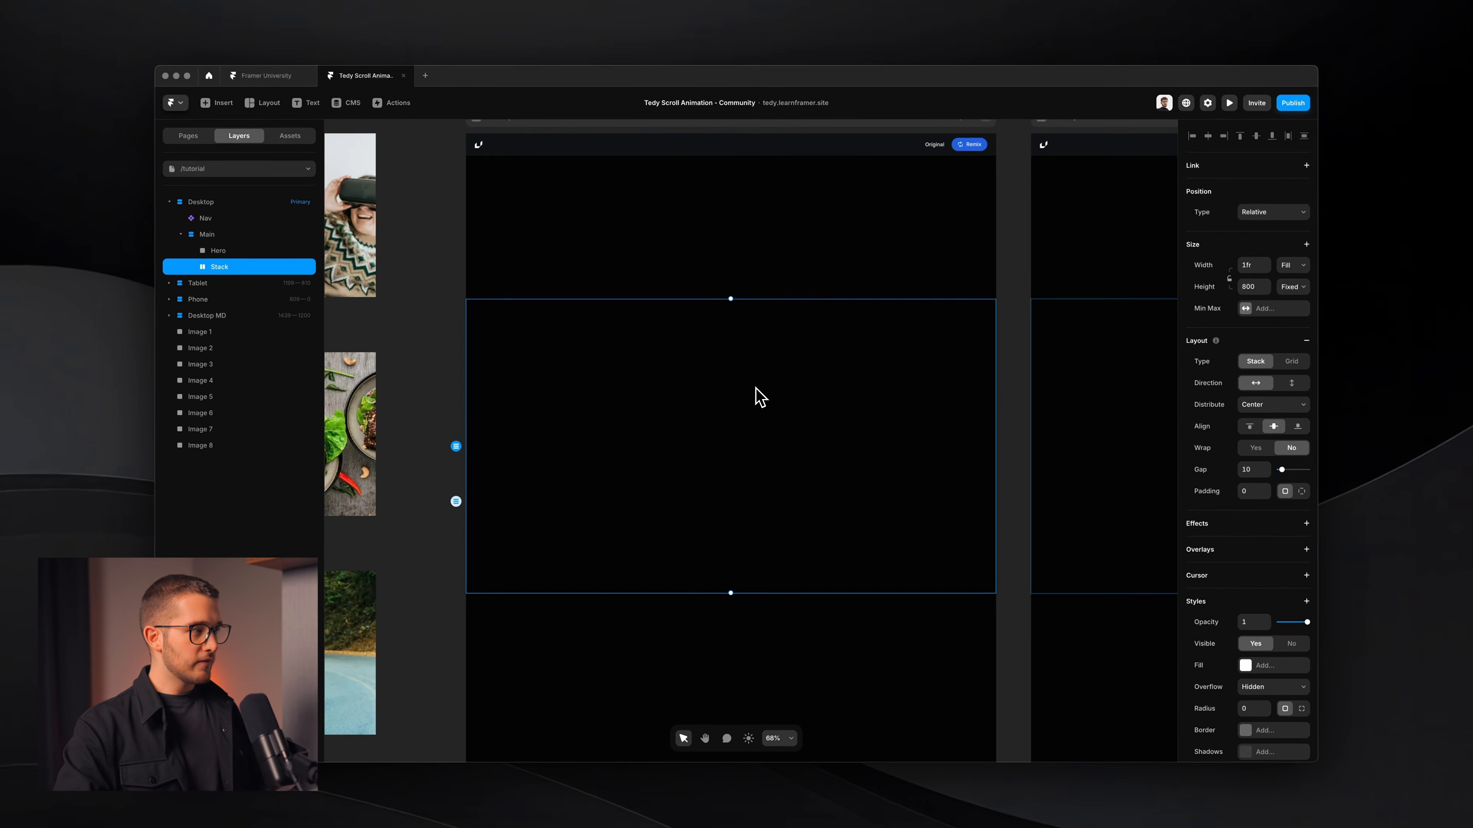
Step: Rename the stack below the Hero to Animation Section
{"action": "key", "text": "super+r"}
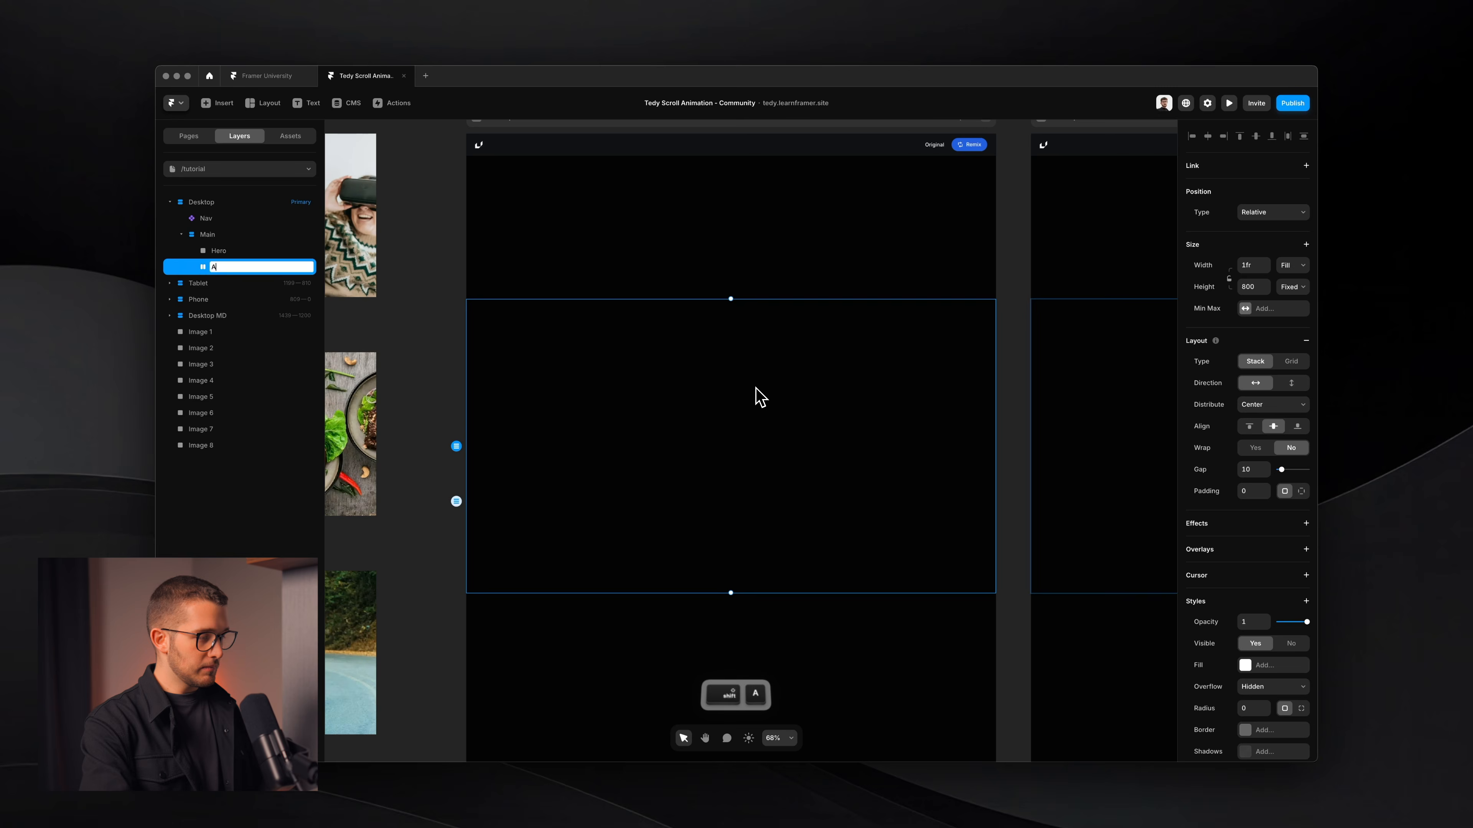
{"action": "type", "text": "Animation Section"}
{"action": "key", "text": "Return"}
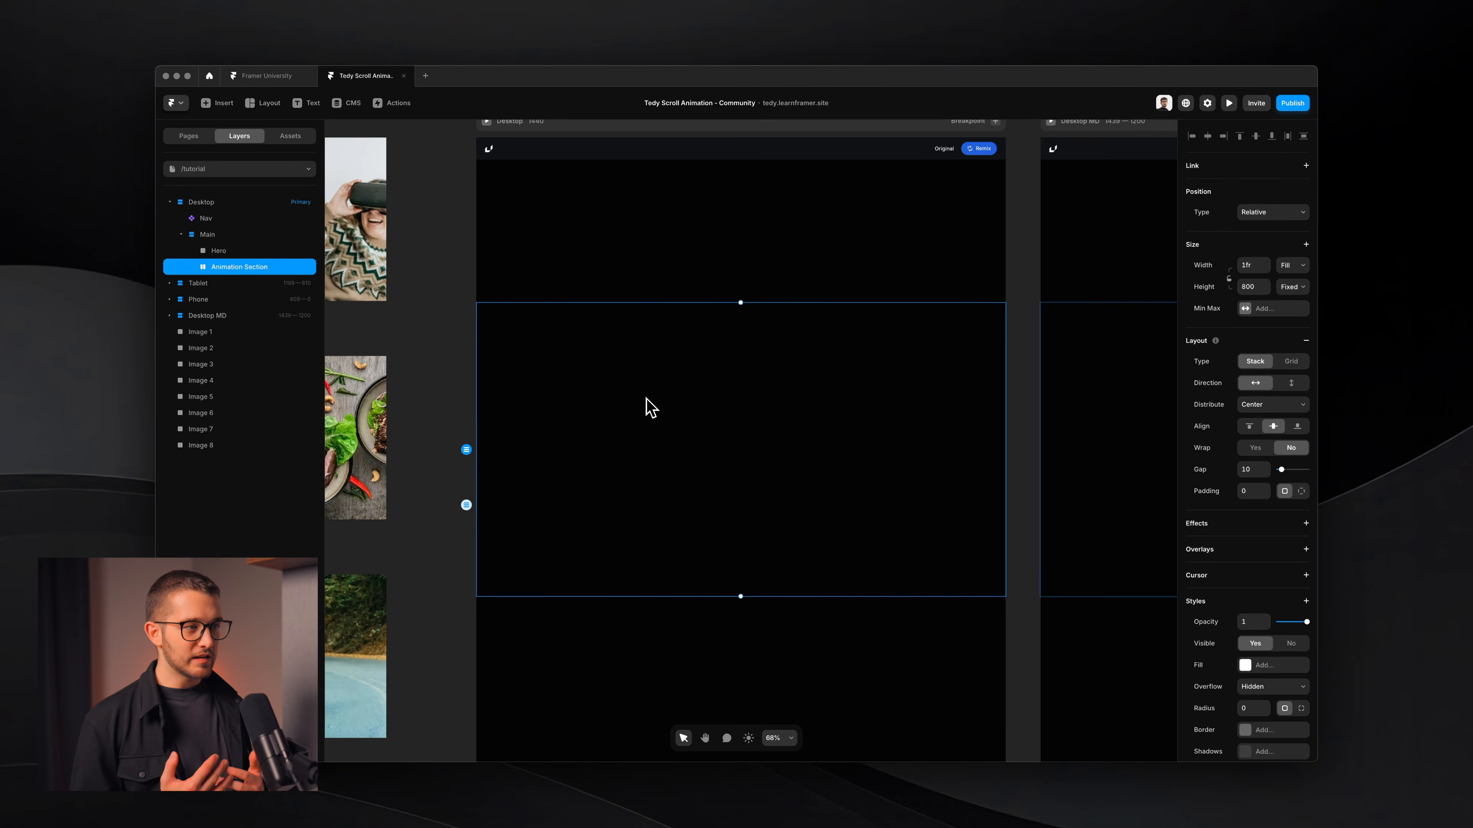
Step: Draw a frame of about 528 × 362 inside the Animation Section and fill it with blue #2C80D4
{"action": "key", "text": "f"}
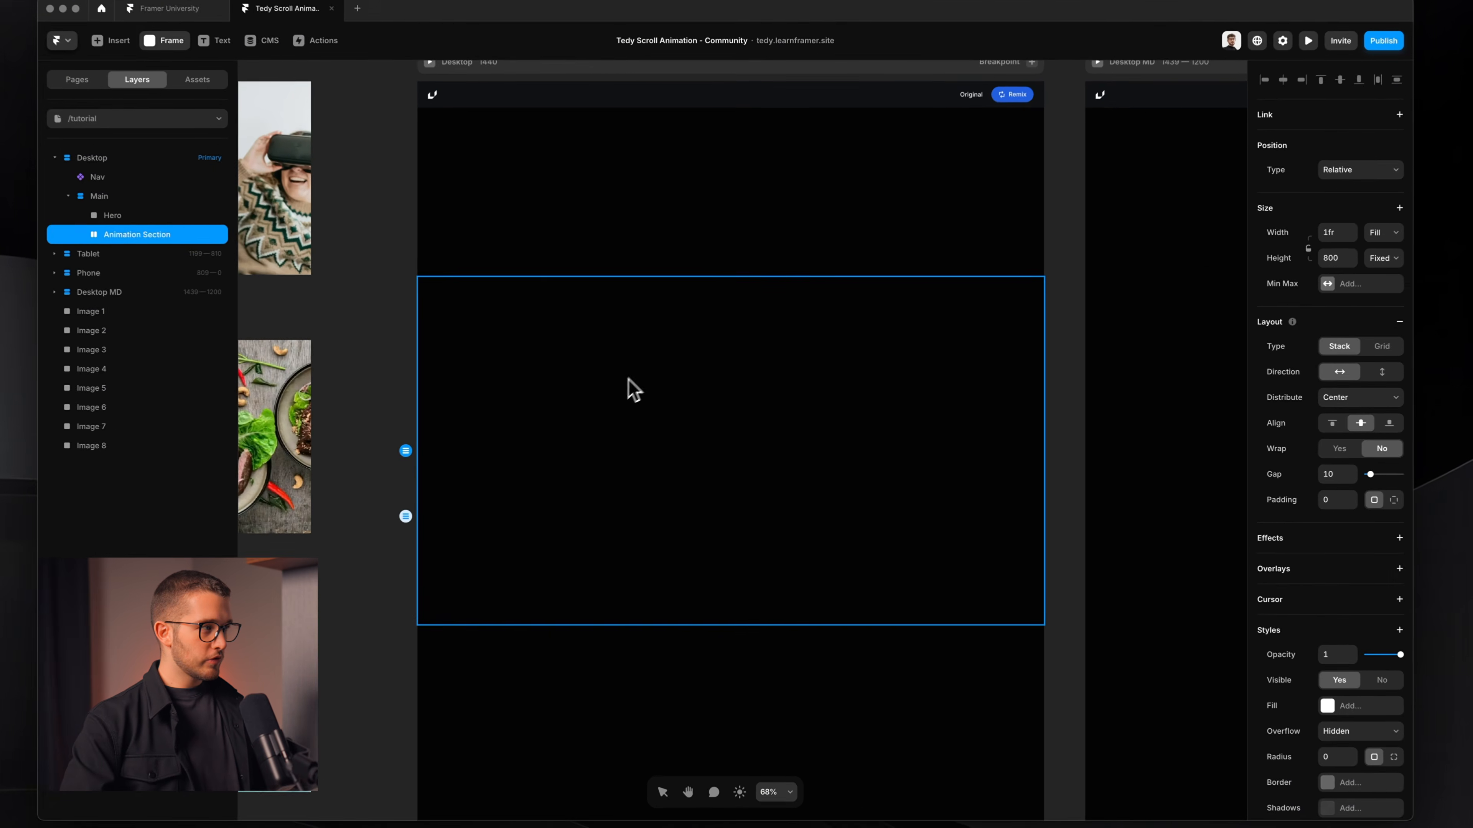
{"action": "left_click_drag", "start_coordinate": [649, 362], "coordinate": [851, 507]}
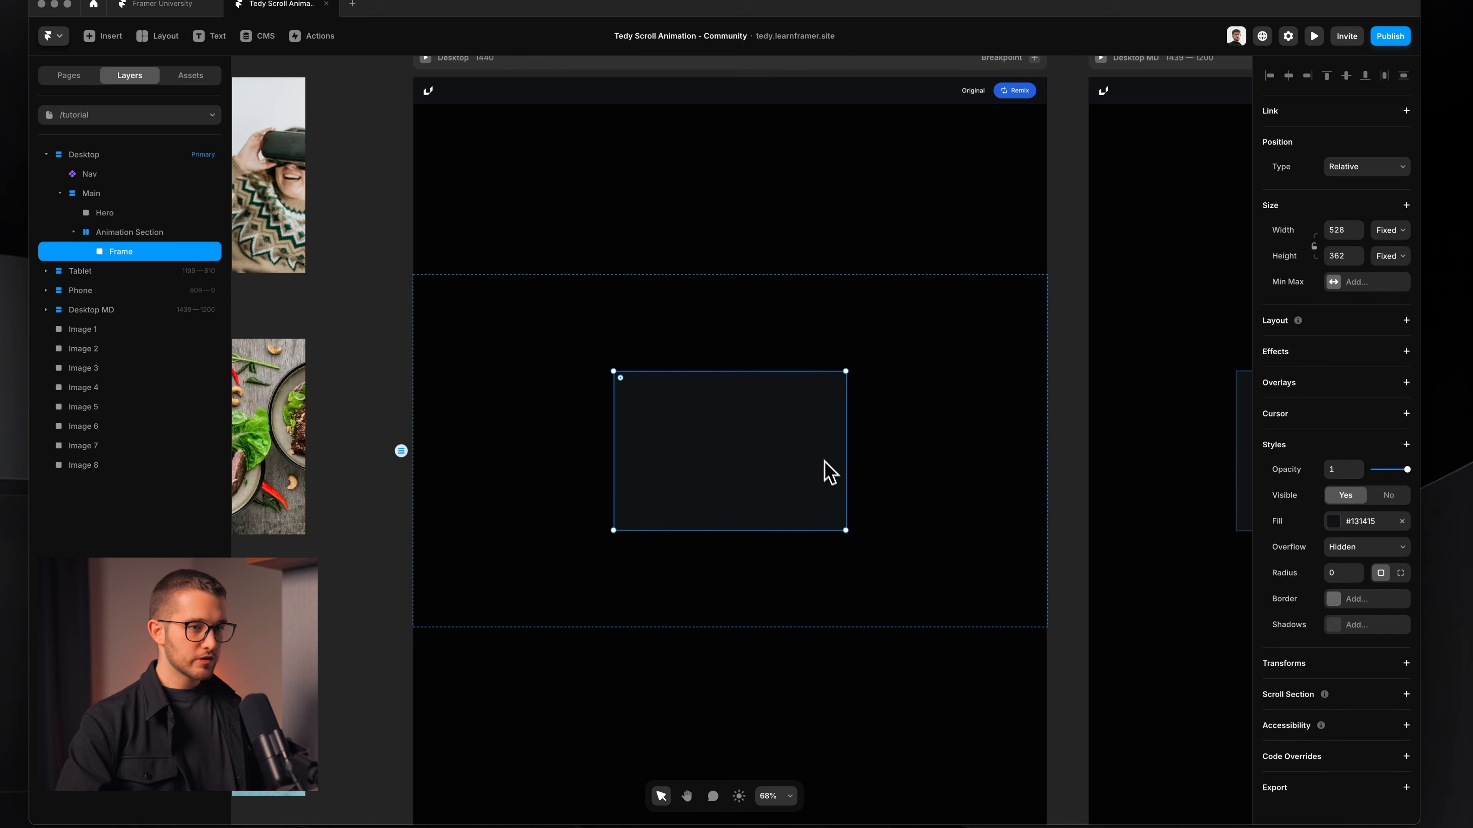
{"action": "left_click", "coordinate": [1339, 521]}
{"action": "left_click_drag", "start_coordinate": [1146, 491], "coordinate": [1185, 470]}
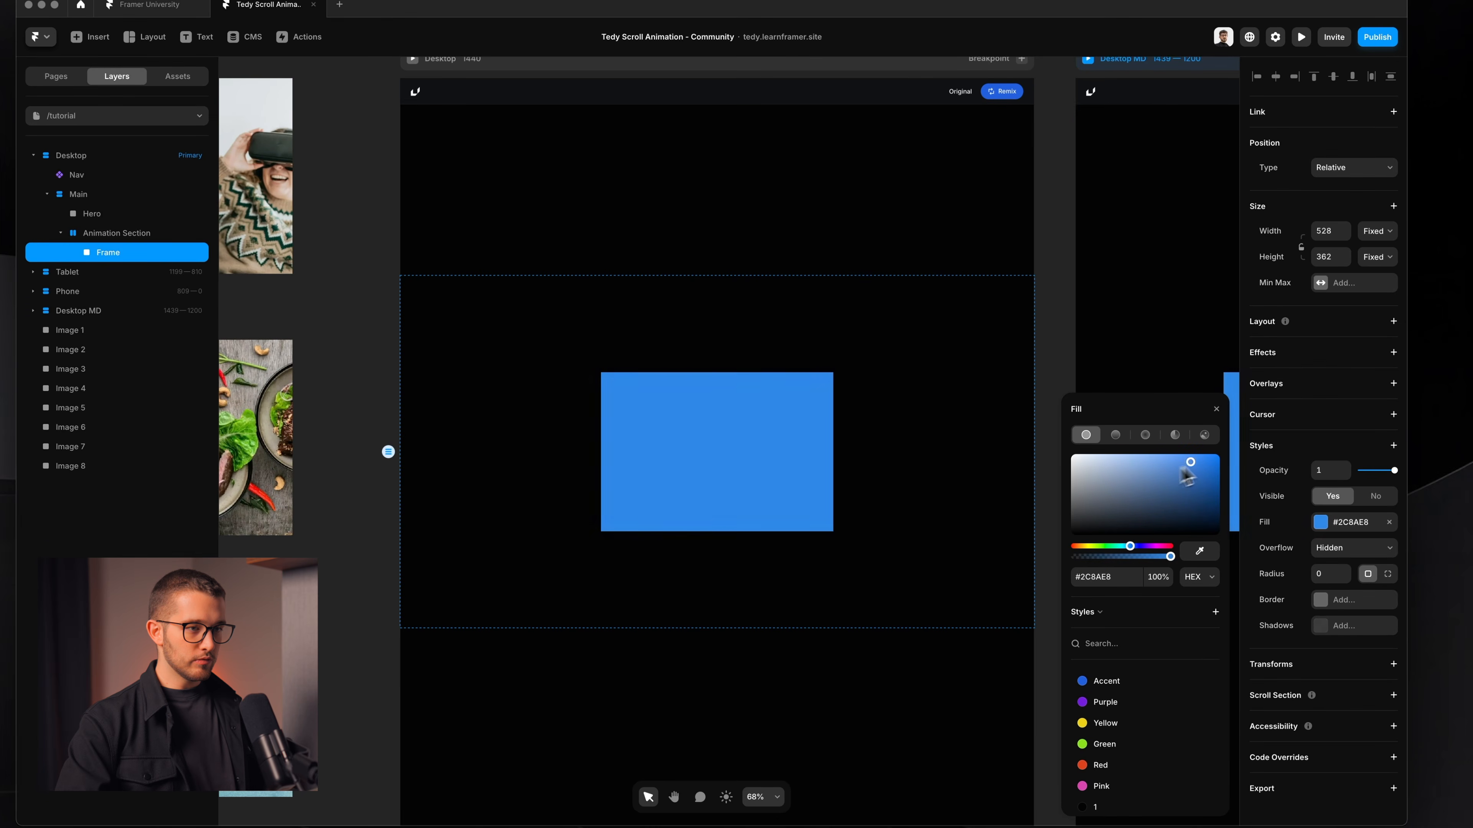
{"action": "left_click", "coordinate": [1229, 429]}
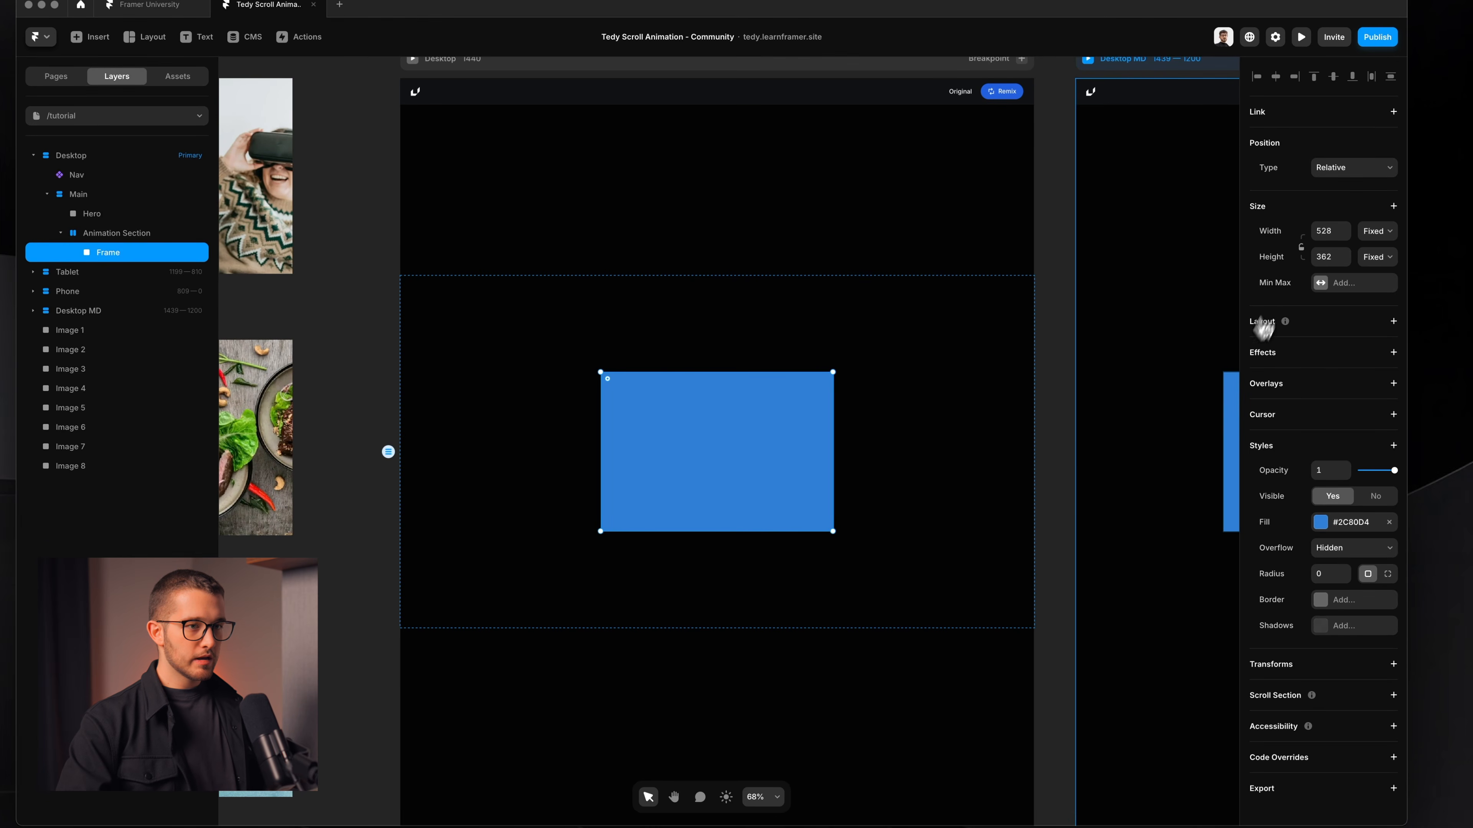
Step: Align the content of the Animation Section stack to the top
{"action": "left_click", "coordinate": [868, 354]}
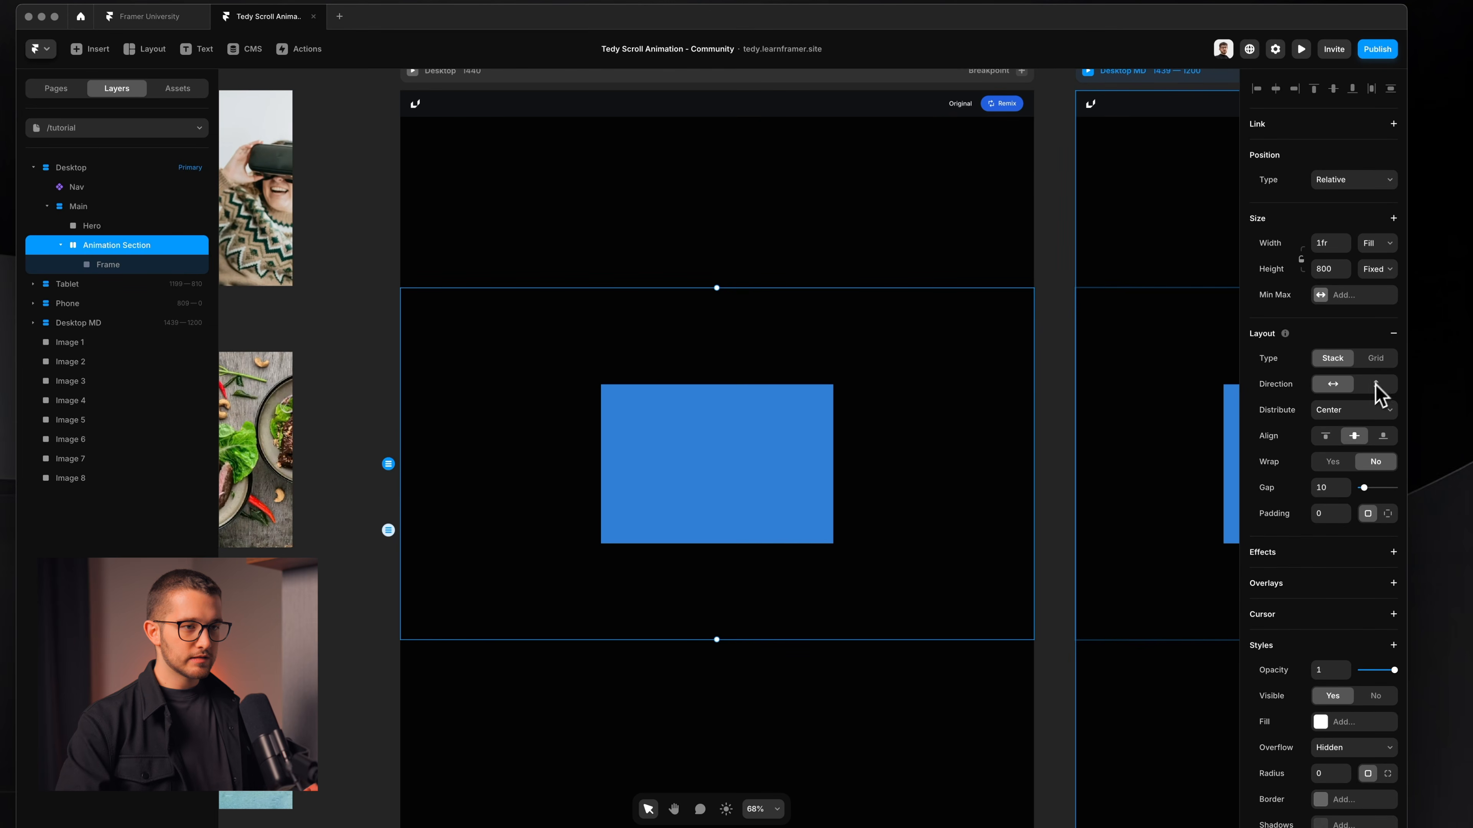
{"action": "left_click", "coordinate": [1326, 436]}
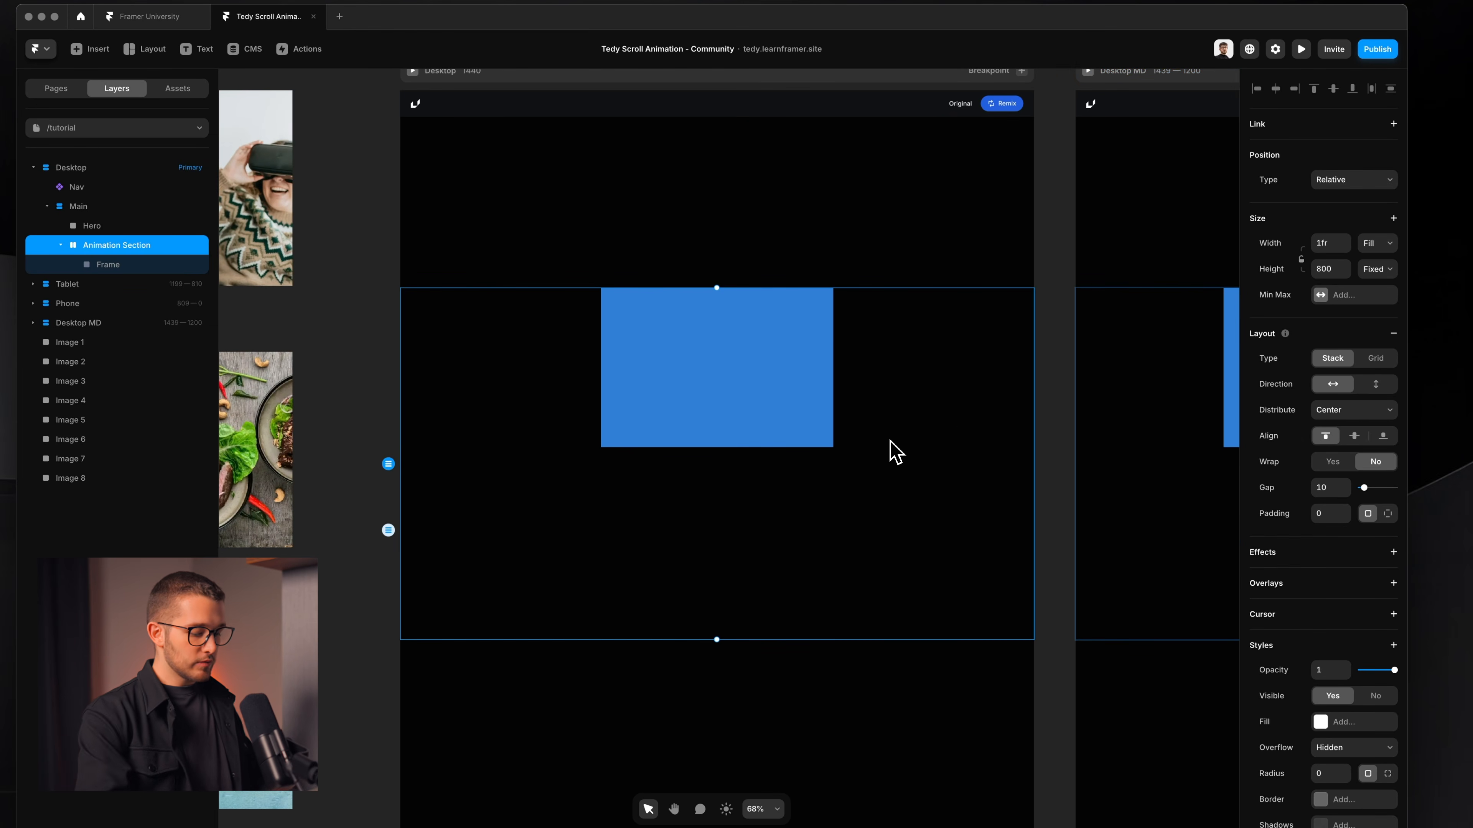
Step: Preview the page and scroll through it to examine how the blue frame moves
{"action": "key", "text": "super+p"}
{"action": "scroll", "coordinate": [889, 441], "scroll_direction": "down", "scroll_amount": 5}
{"action": "scroll", "coordinate": [889, 441], "scroll_direction": "up", "scroll_amount": 4}
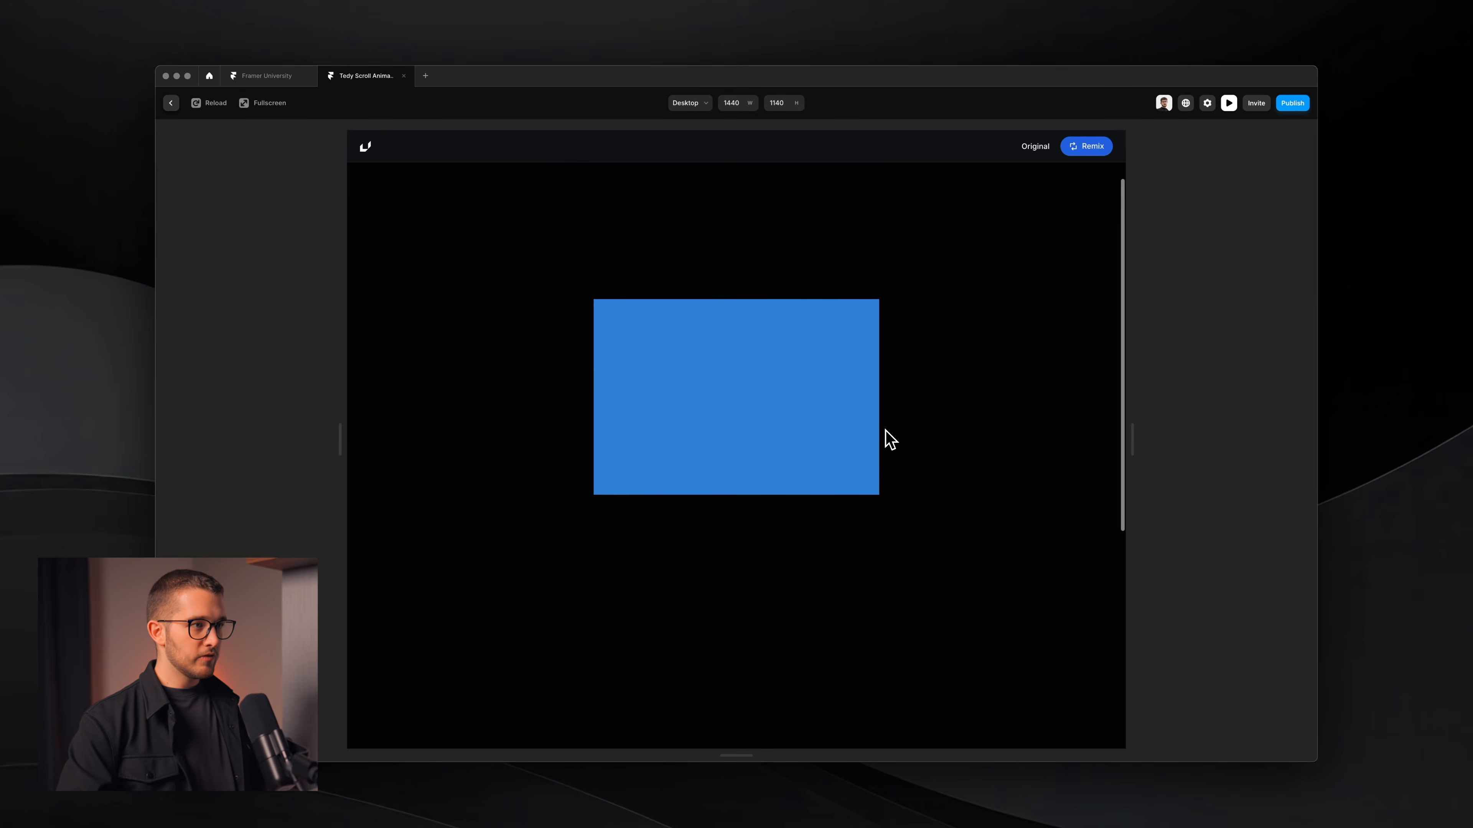
{"action": "scroll", "coordinate": [890, 442], "scroll_direction": "down", "scroll_amount": 3}
{"action": "scroll", "coordinate": [889, 441], "scroll_direction": "up", "scroll_amount": 4}
{"action": "scroll", "coordinate": [815, 499], "scroll_direction": "down", "scroll_amount": 6}
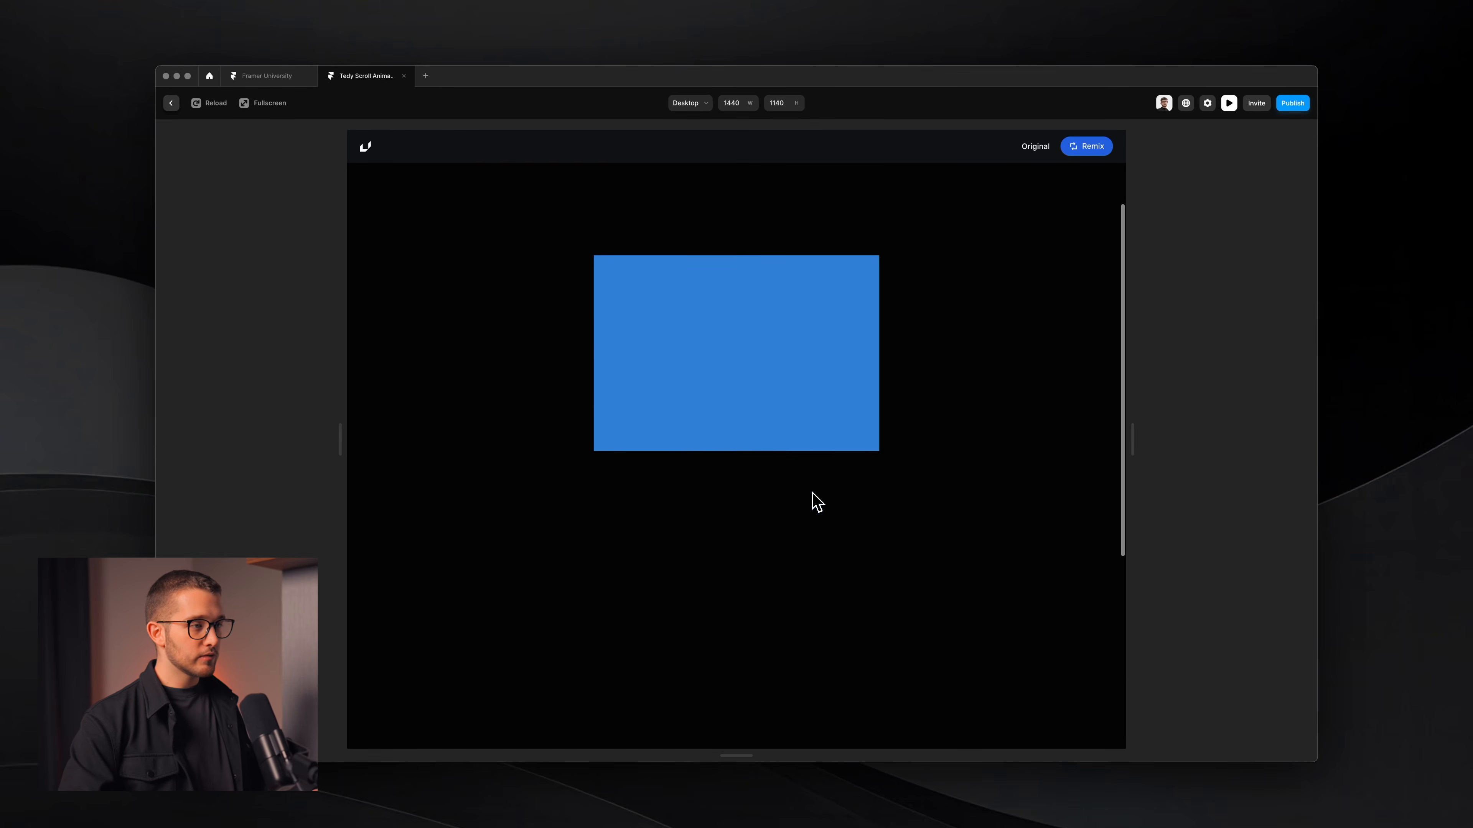
{"action": "key", "text": "Escape"}
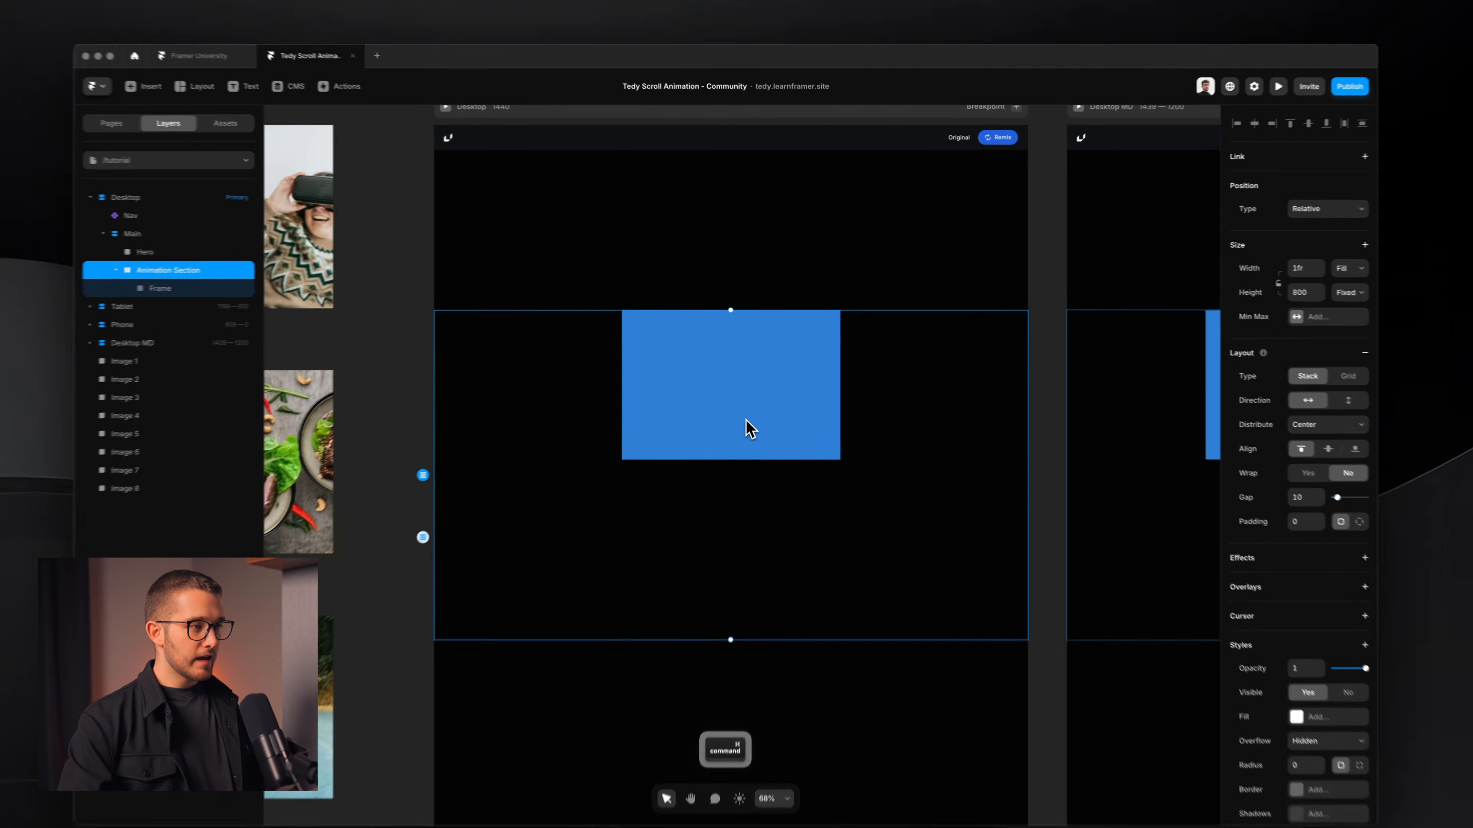
Step: Set the position type of the blue frame in the Animation Section to Sticky
{"action": "left_click", "coordinate": [755, 402]}
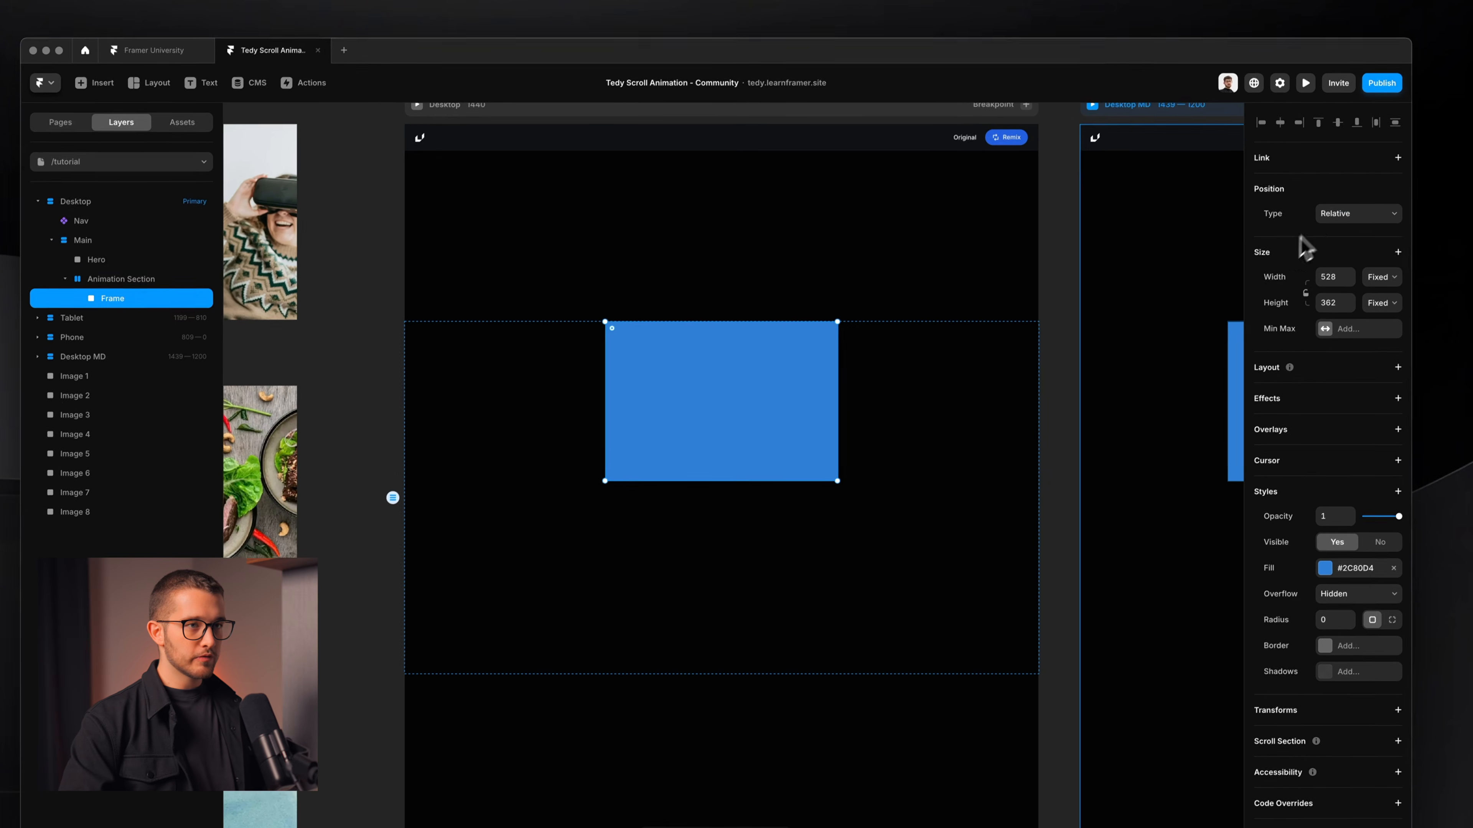
{"action": "left_click", "coordinate": [1340, 210]}
{"action": "left_click", "coordinate": [1291, 211]}
{"action": "left_click", "coordinate": [1355, 235]}
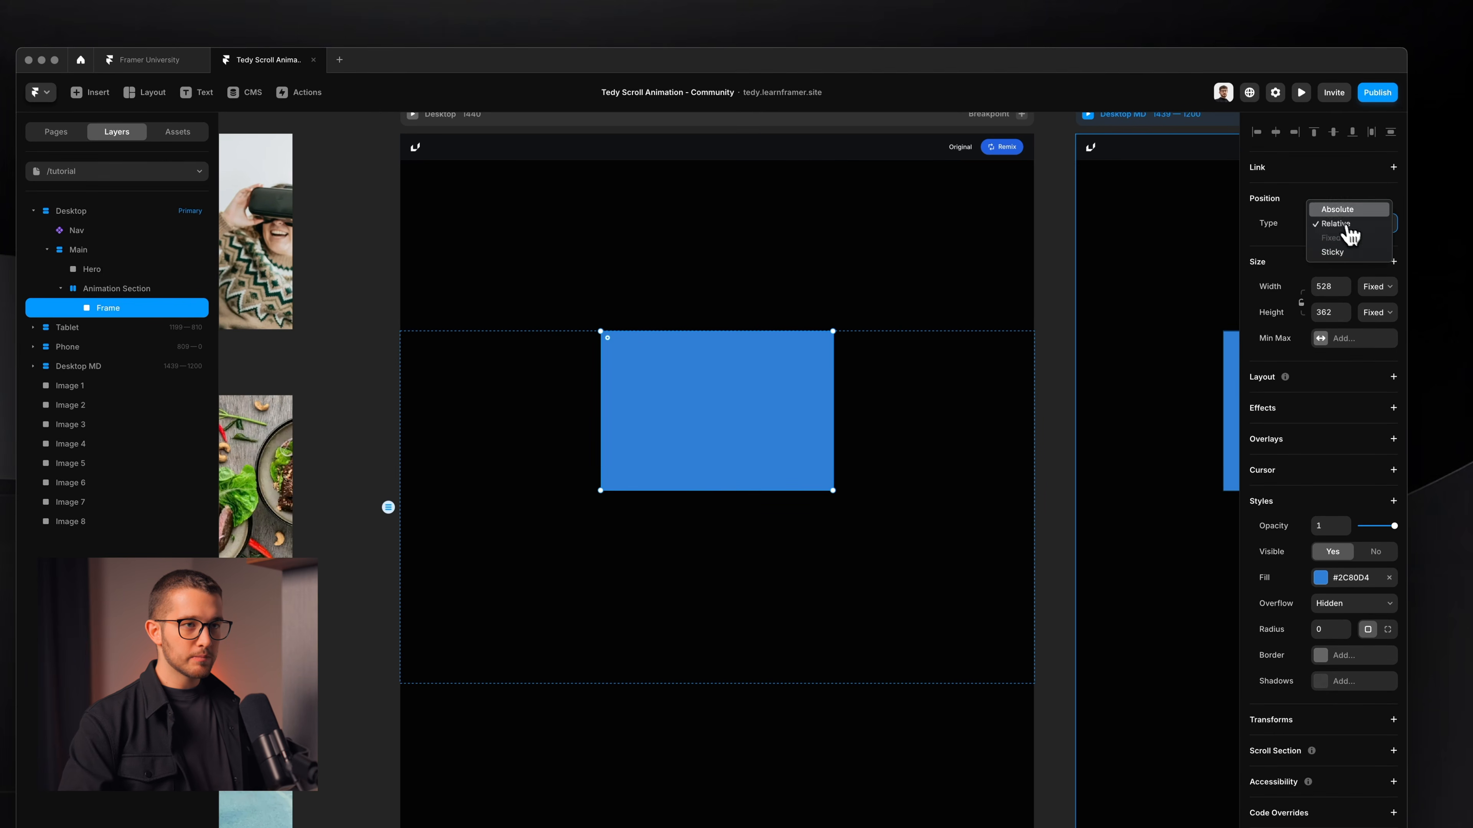
{"action": "left_click", "coordinate": [1333, 251]}
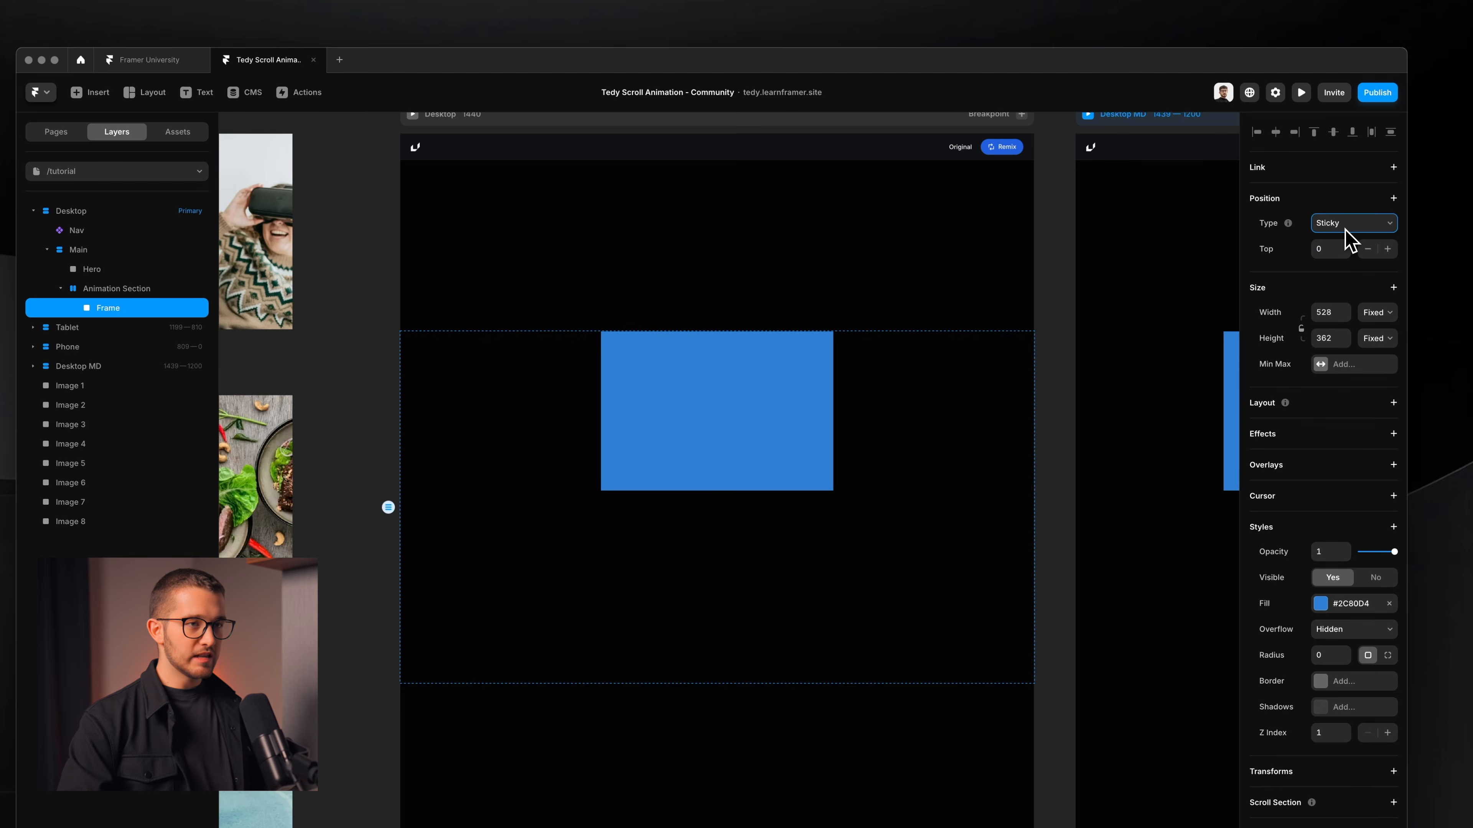
Step: Preview the page again and scroll it to test the blue frame's sticky behaviour
{"action": "left_click", "coordinate": [898, 427]}
{"action": "key", "text": "super+p"}
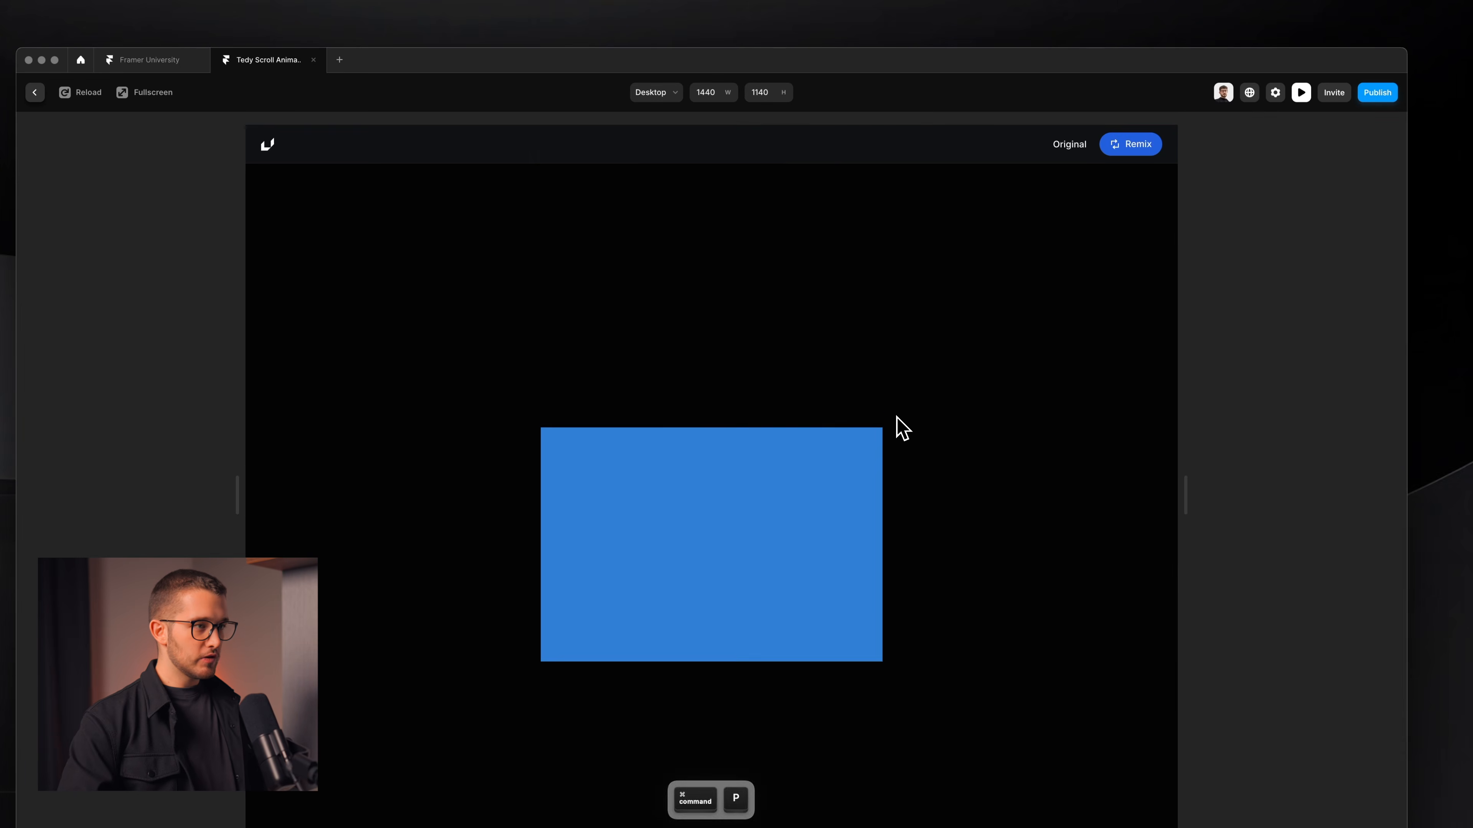
{"action": "scroll", "coordinate": [894, 427], "scroll_direction": "down", "scroll_amount": 5}
{"action": "scroll", "coordinate": [894, 428], "scroll_direction": "up", "scroll_amount": 5}
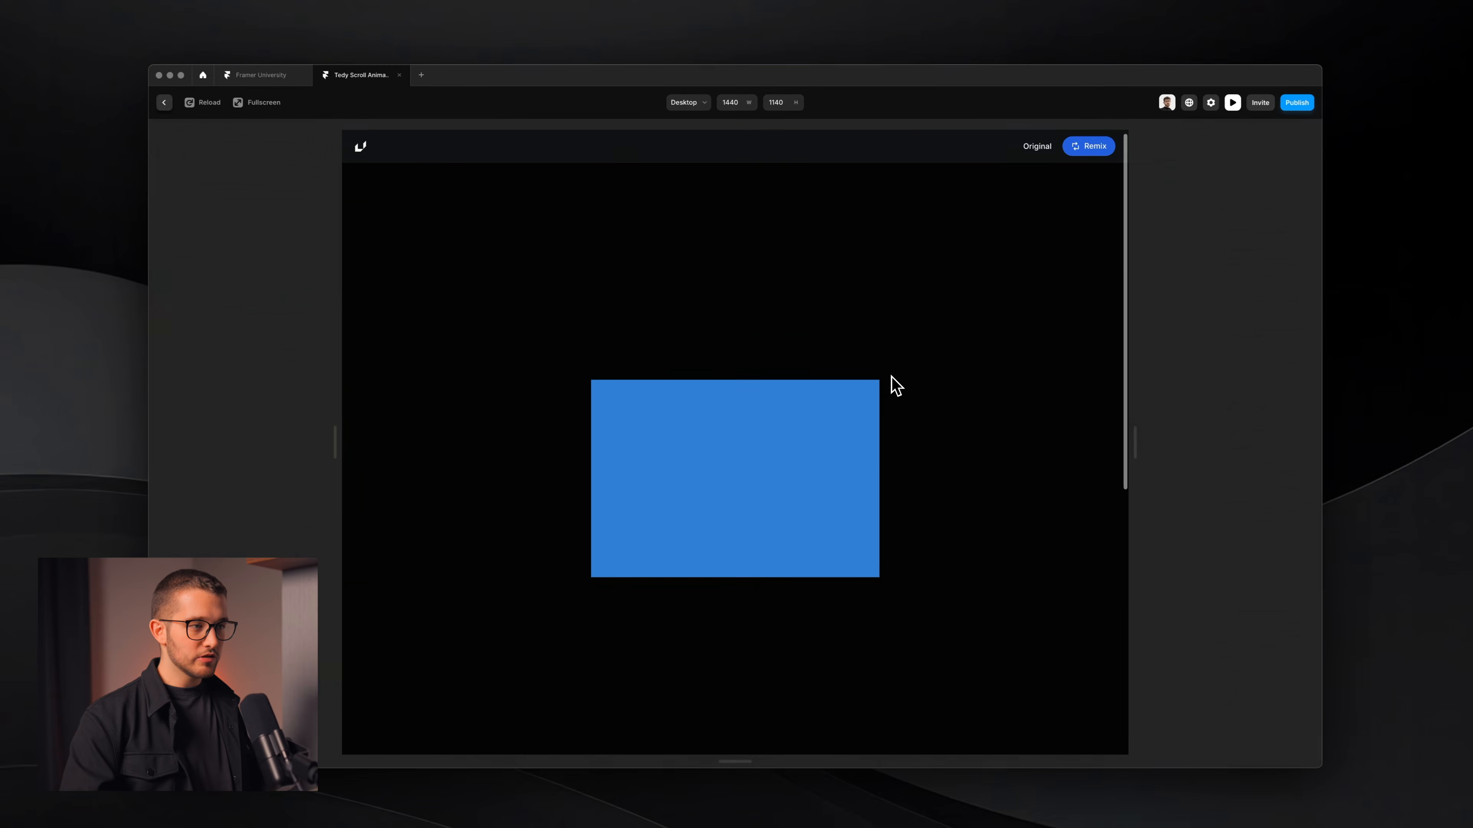
{"action": "key", "text": "Escape"}
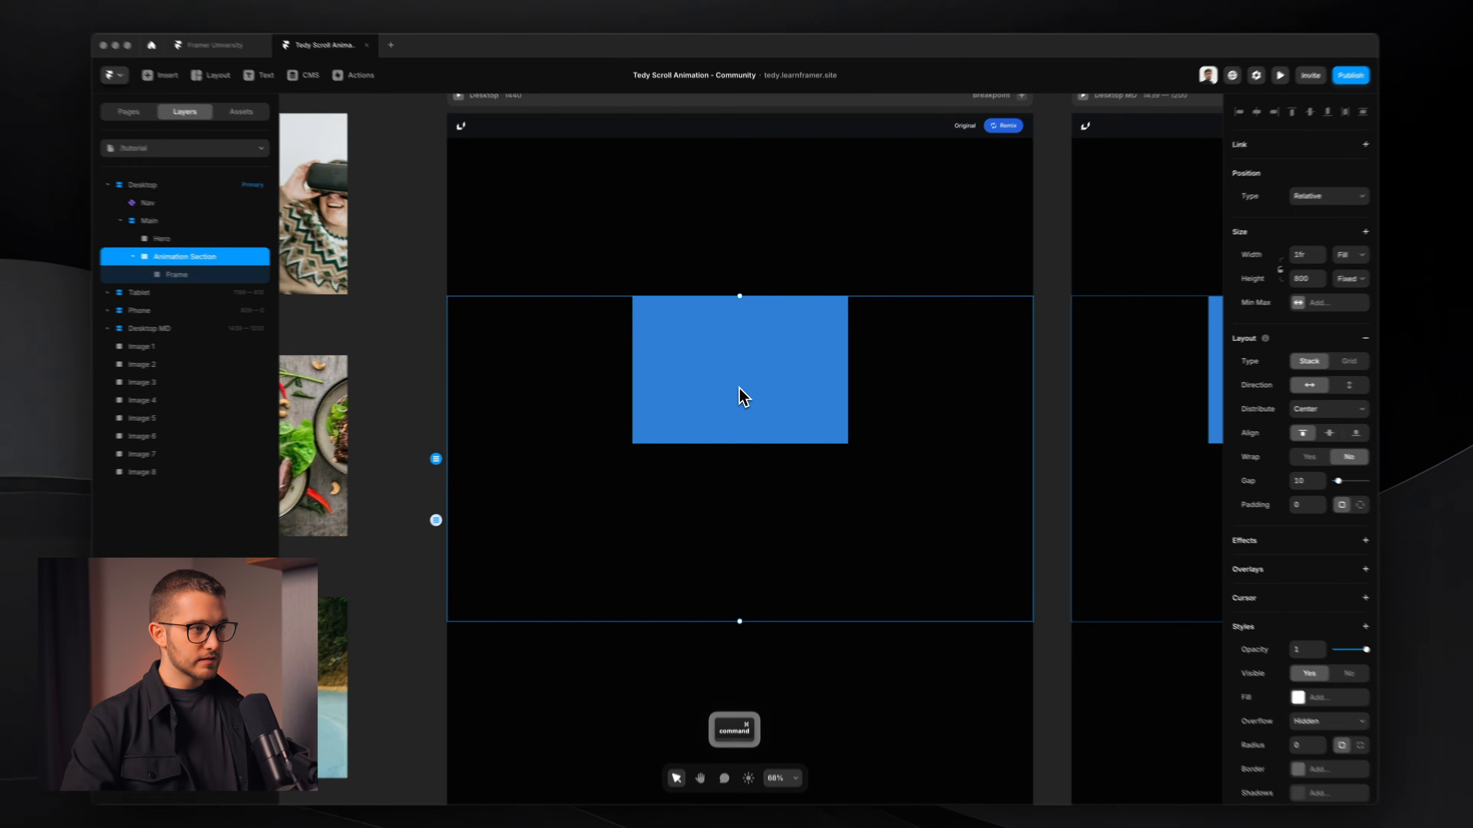
Step: Select the sticky frame's parent layers Animation Section, Main and Desktop together and set their overflow to Visible
{"action": "left_click", "coordinate": [772, 389]}
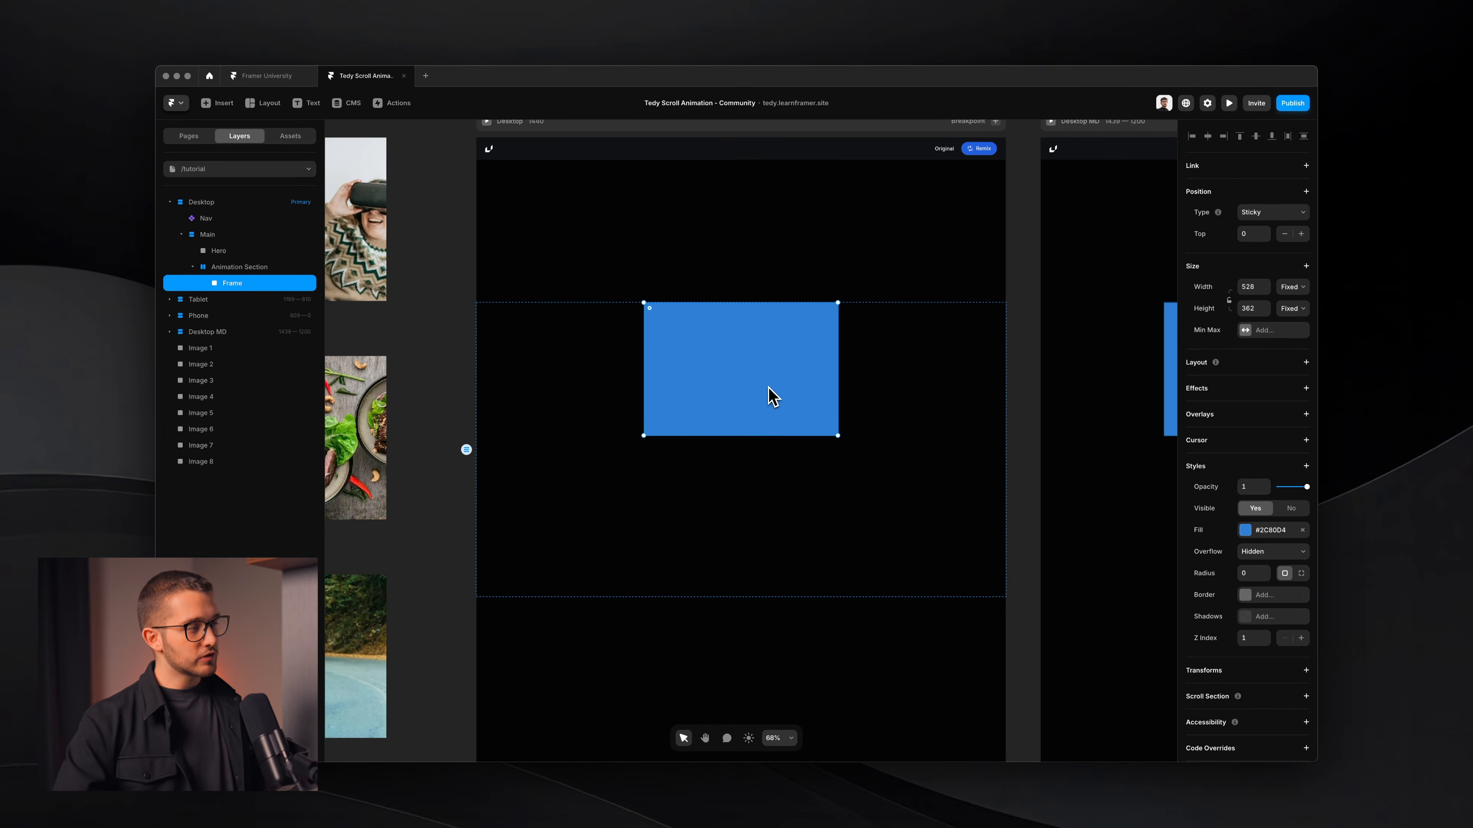
{"action": "left_click", "coordinate": [252, 269]}
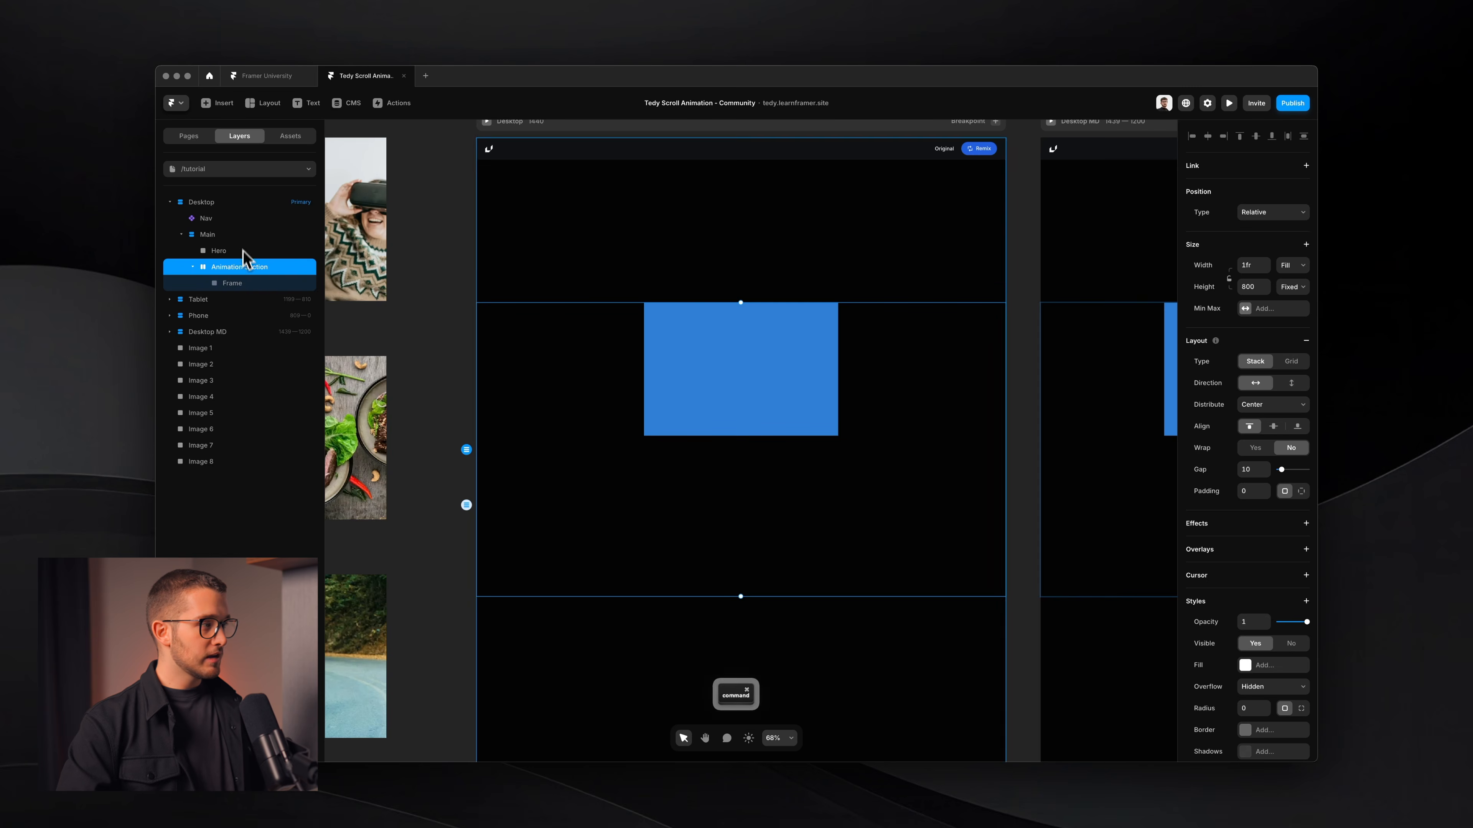
{"action": "left_click", "coordinate": [244, 235], "text": "super"}
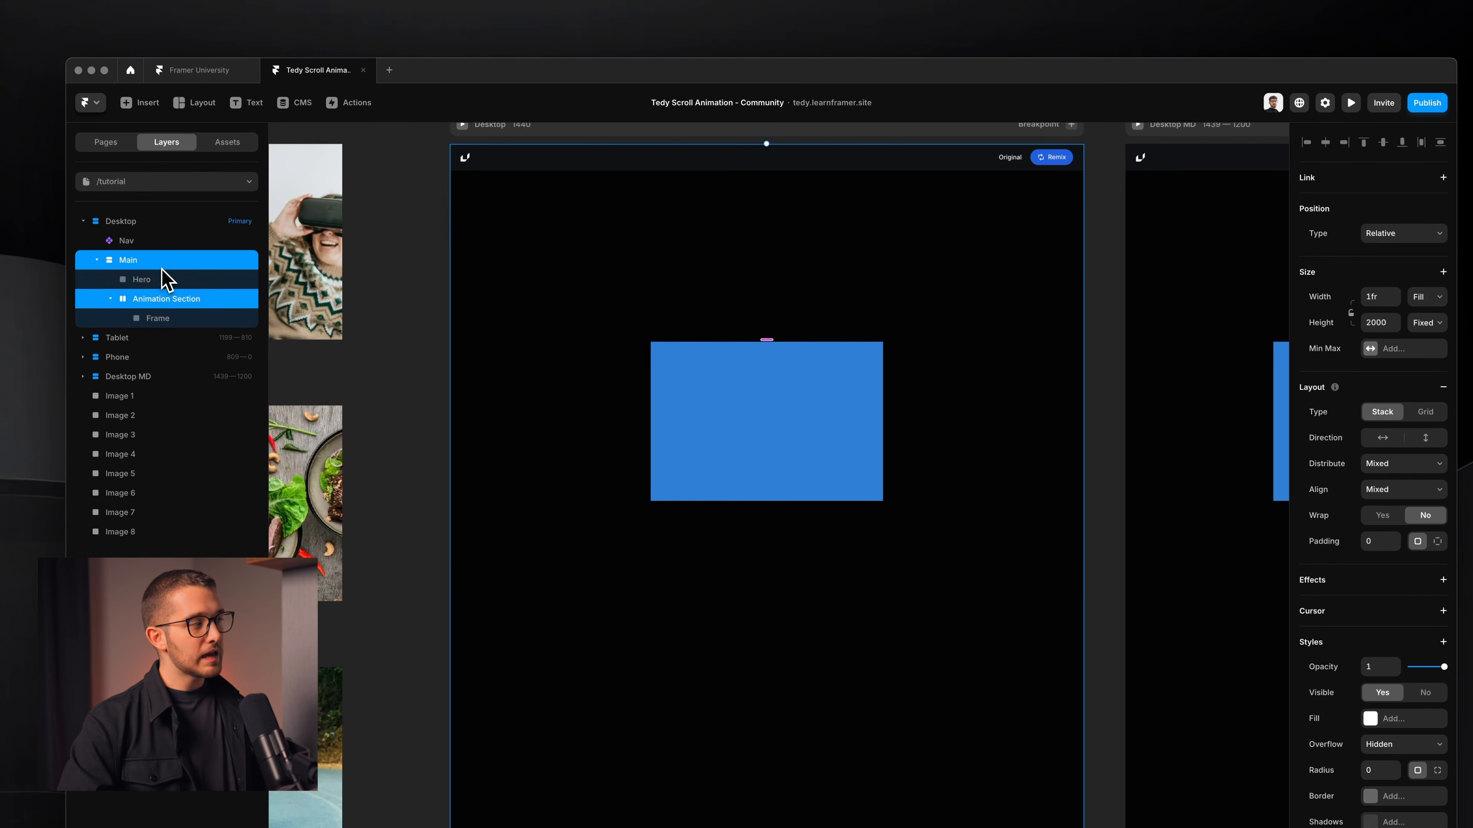
{"action": "left_click", "coordinate": [143, 221], "text": "super"}
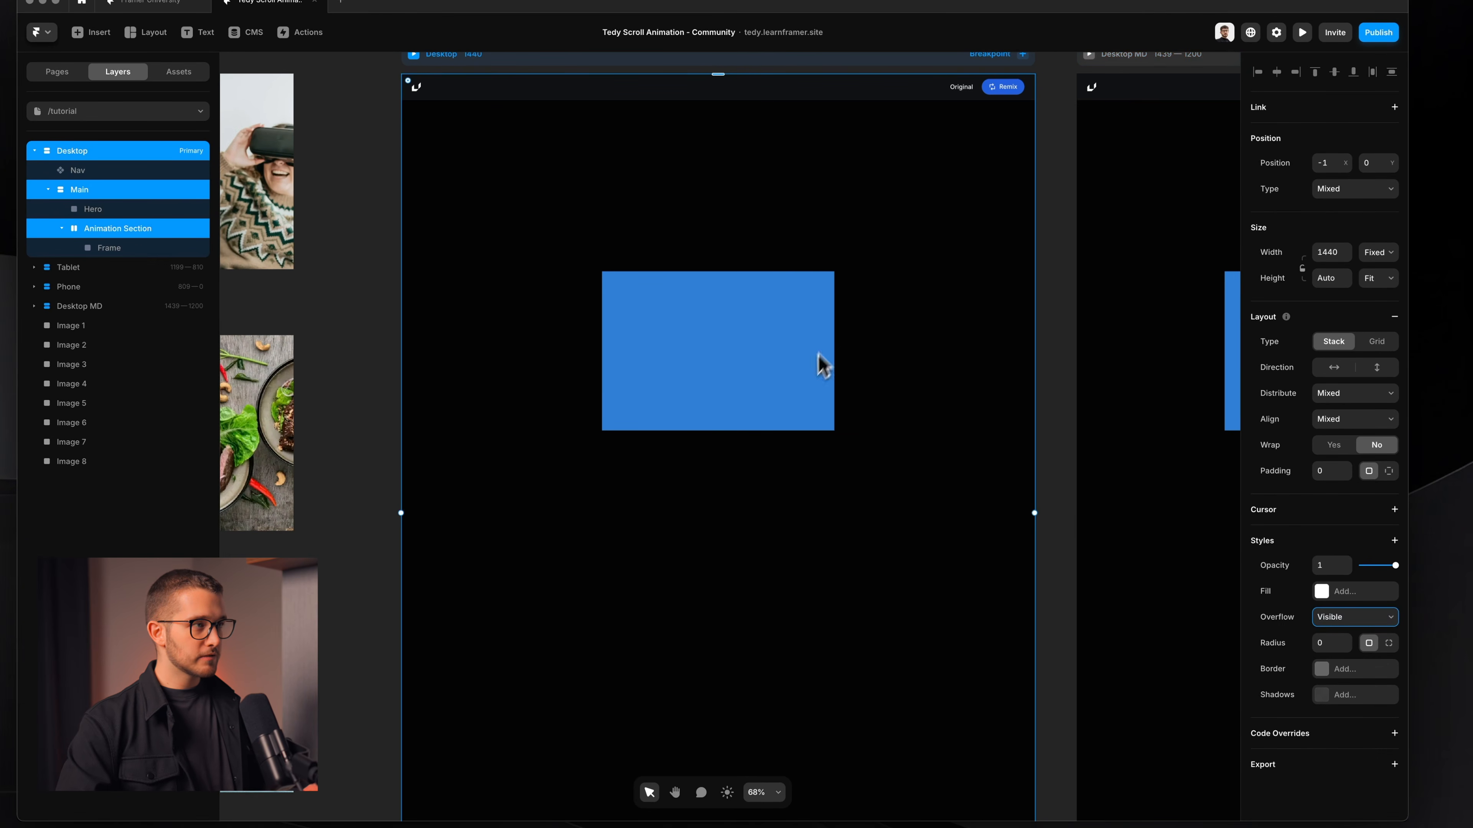
Step: Preview the page and scroll it up and down to test how the sticky frame behaves with visible overflow, and close the preview
{"action": "left_click", "coordinate": [706, 232]}
{"action": "key", "text": "super+p"}
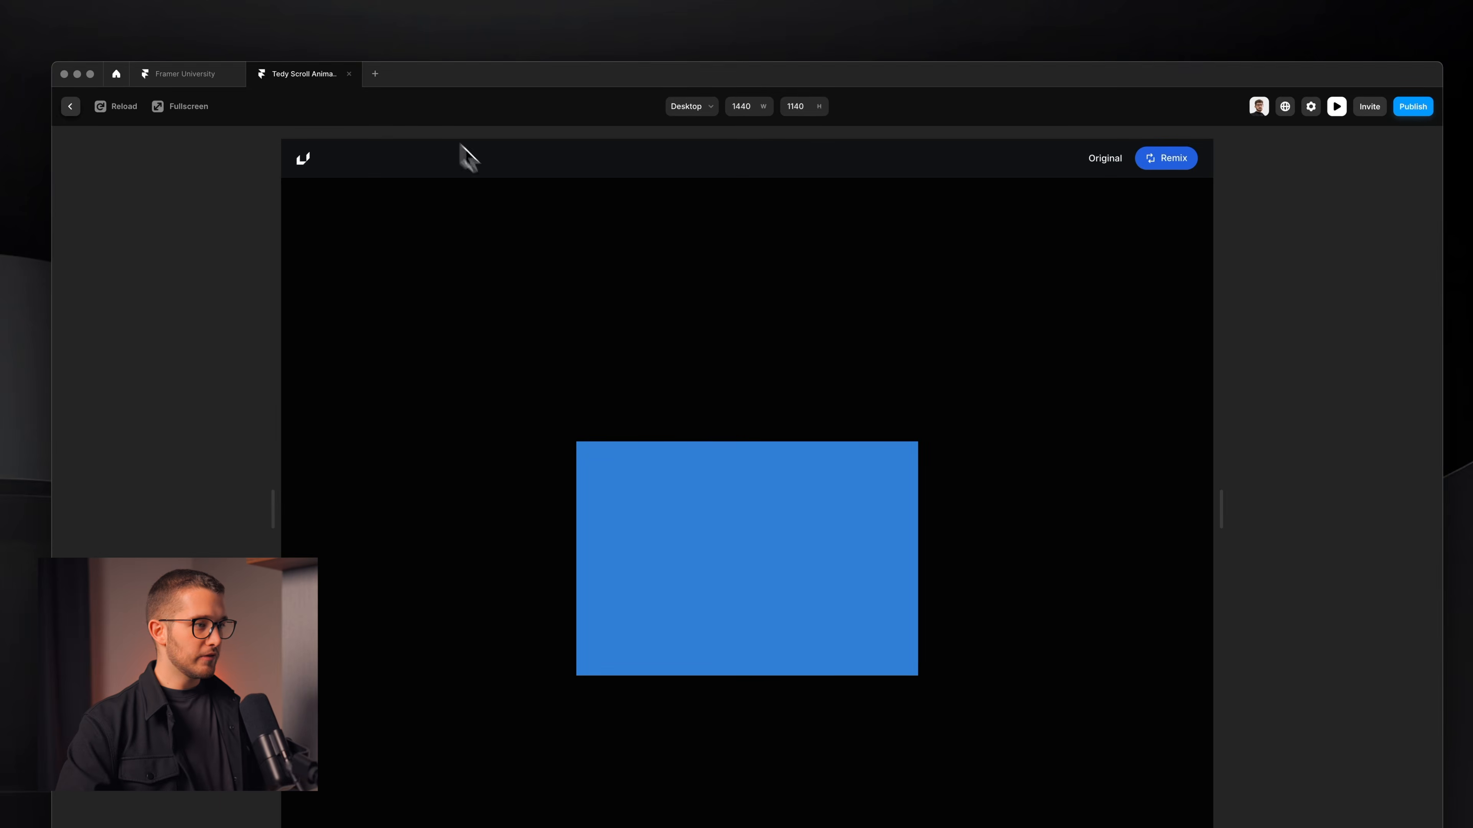
{"action": "scroll", "coordinate": [713, 448], "scroll_direction": "down", "scroll_amount": 5}
{"action": "scroll", "coordinate": [714, 447], "scroll_direction": "down", "scroll_amount": 3}
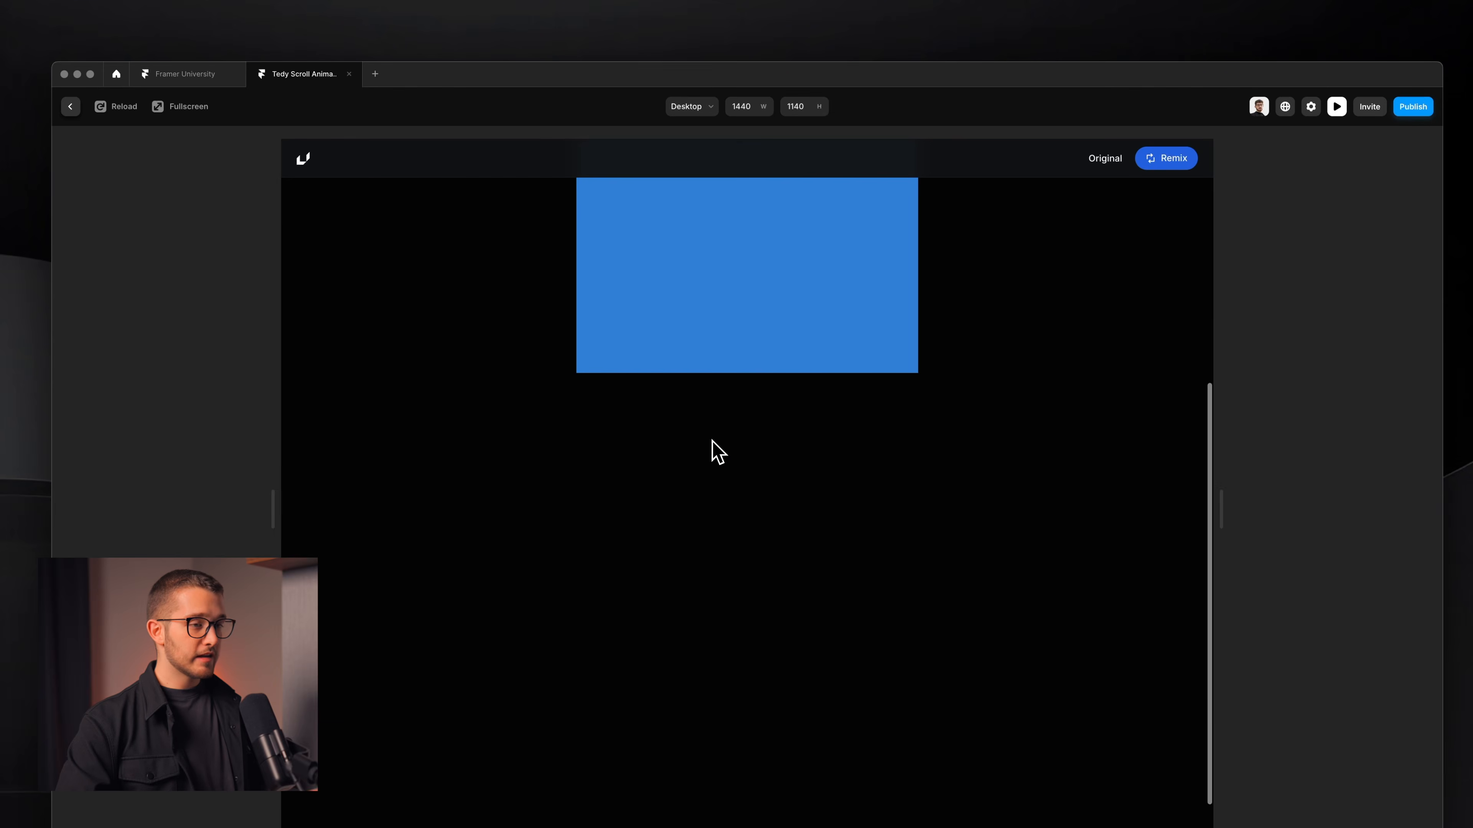
{"action": "scroll", "coordinate": [713, 448], "scroll_direction": "up", "scroll_amount": 5}
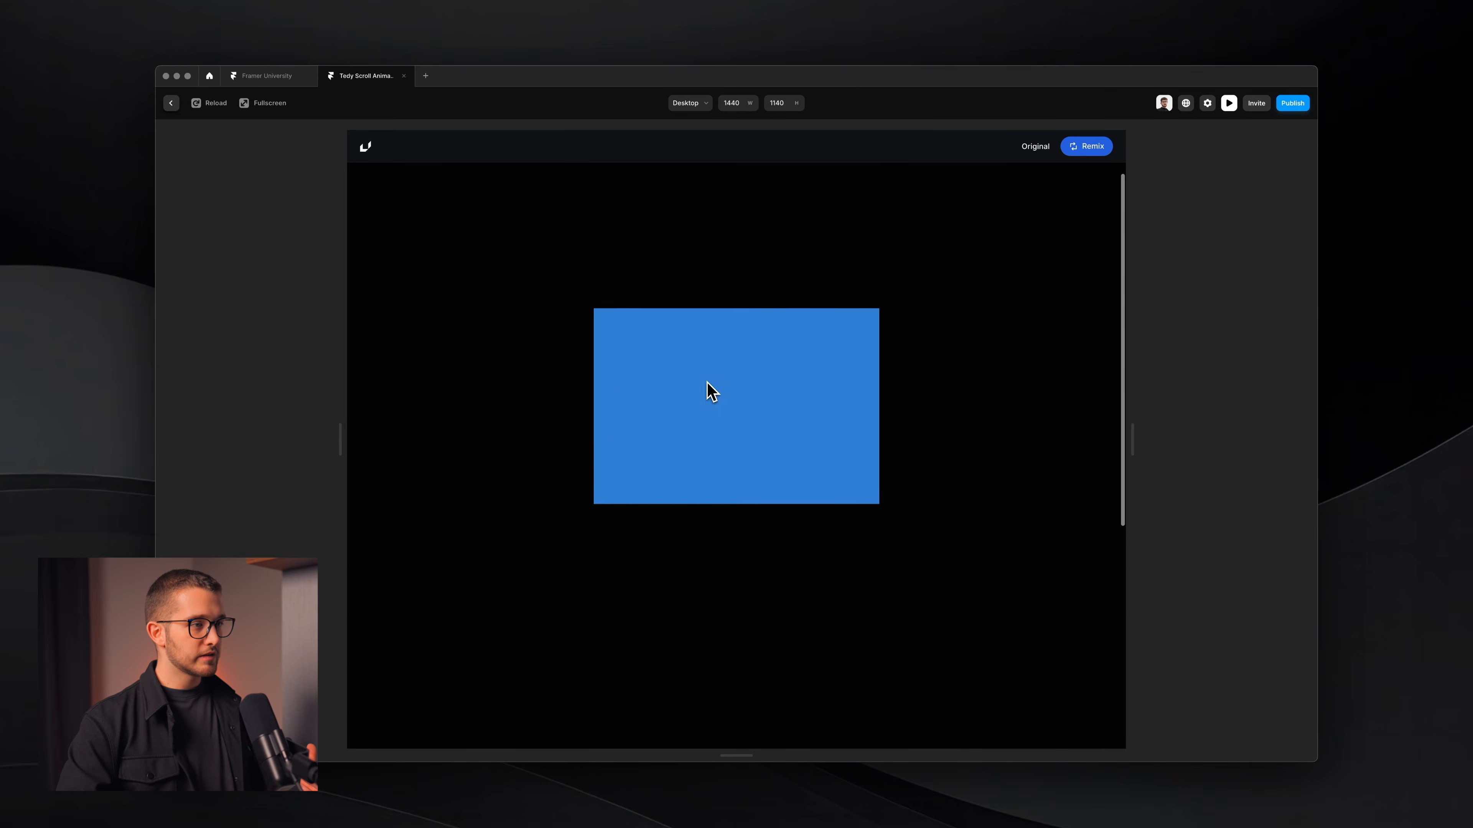
{"action": "scroll", "coordinate": [712, 392], "scroll_direction": "down", "scroll_amount": 5}
{"action": "scroll", "coordinate": [720, 316], "scroll_direction": "down", "scroll_amount": 3}
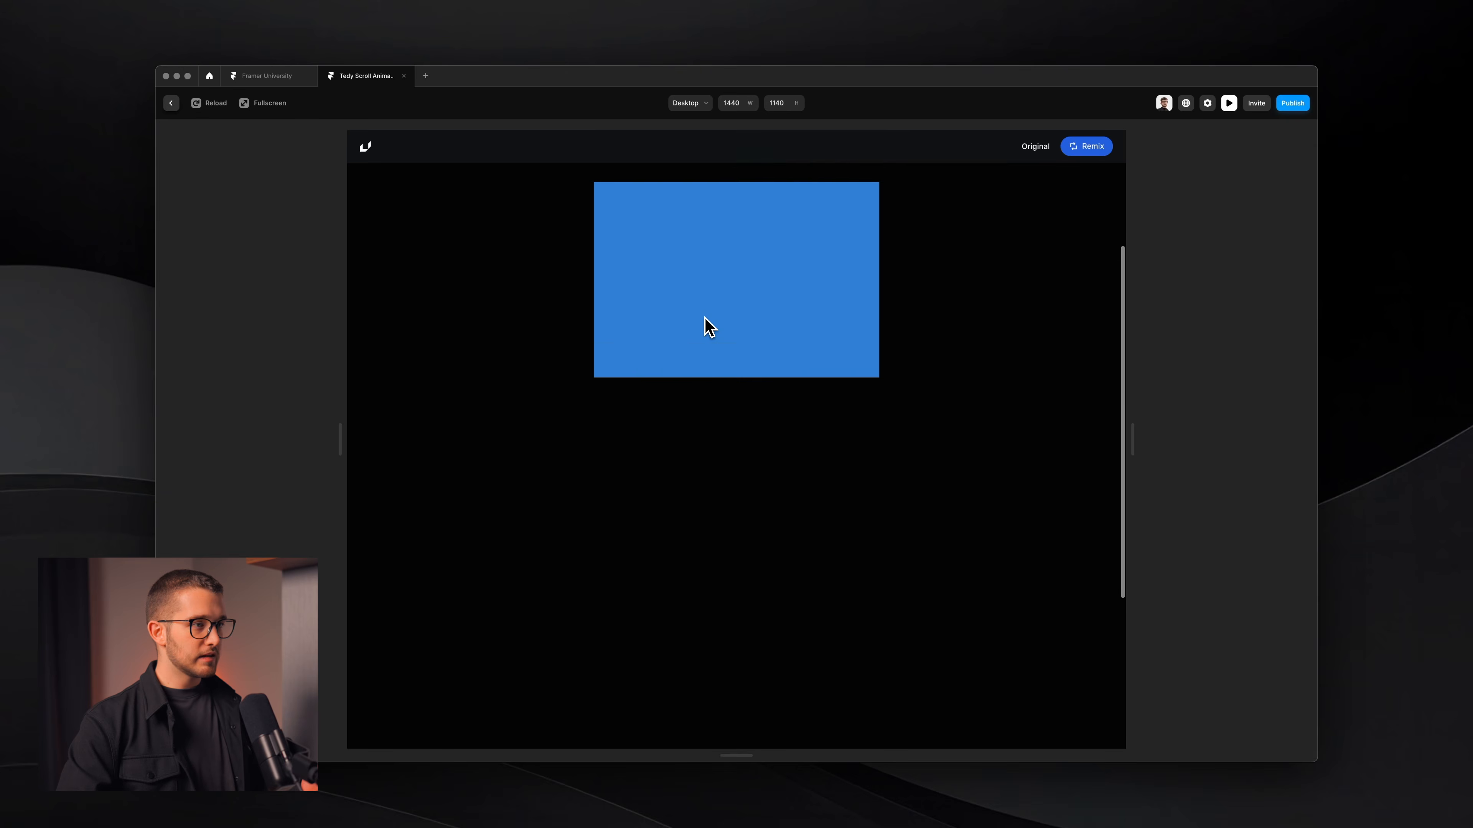
{"action": "scroll", "coordinate": [706, 322], "scroll_direction": "up", "scroll_amount": 2}
{"action": "key", "text": "Escape"}
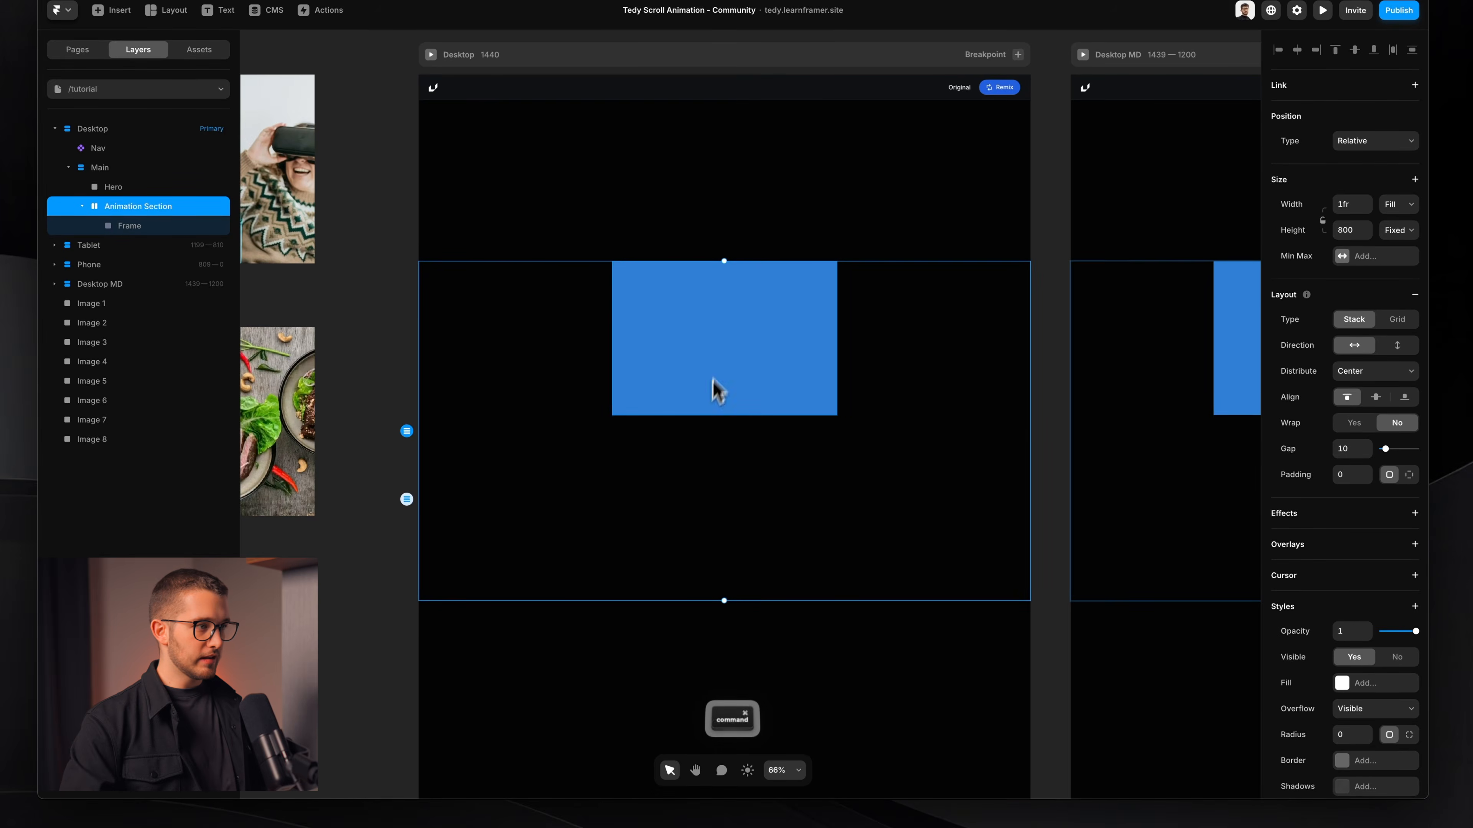
Step: Shrink the Animation Section's height to 362 so it matches the blue frame's height
{"action": "left_click", "coordinate": [722, 355], "text": "super"}
{"action": "left_click", "coordinate": [744, 554], "text": "super"}
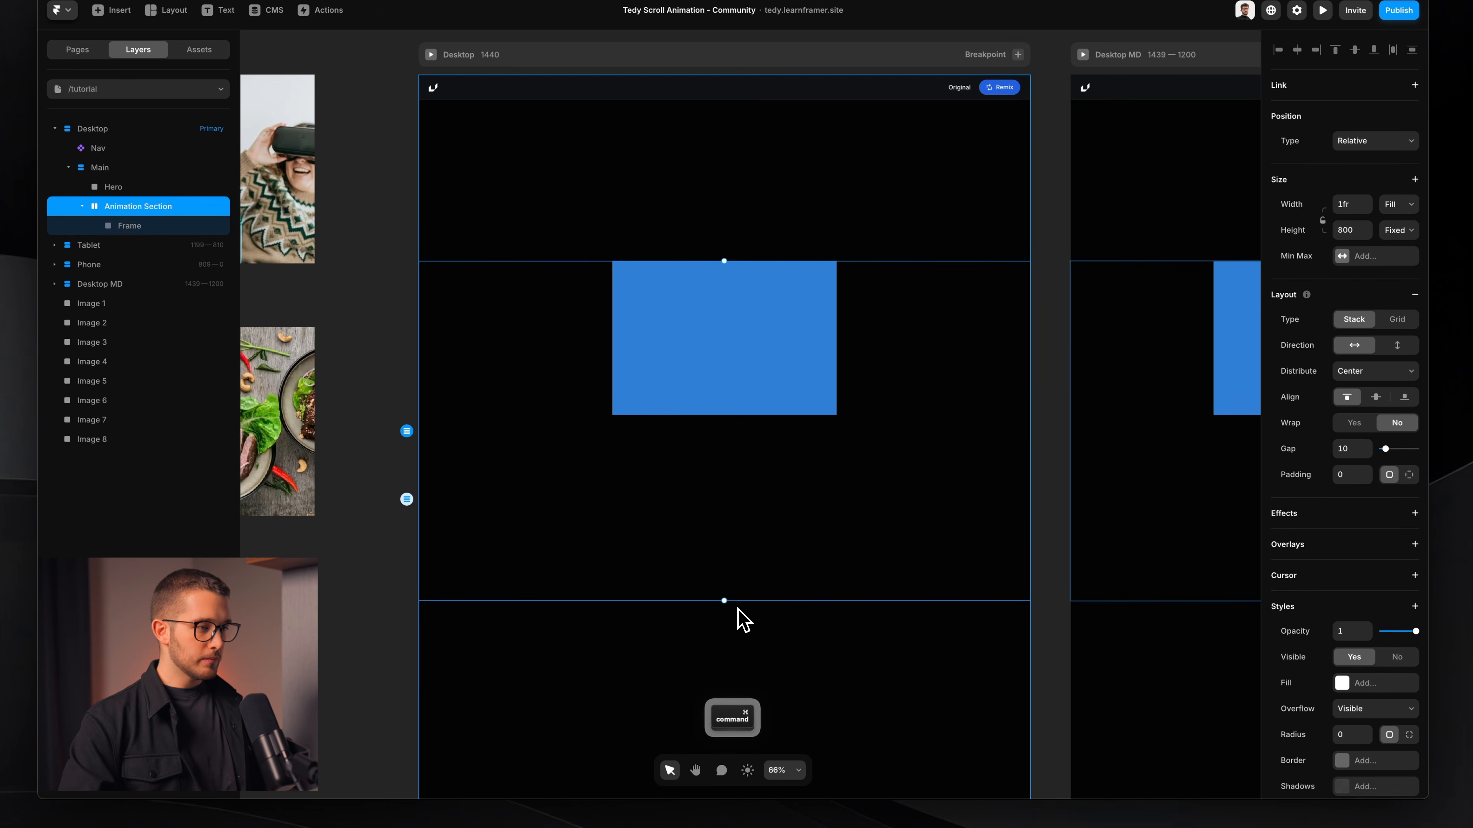
{"action": "left_click_drag", "start_coordinate": [740, 602], "coordinate": [777, 420]}
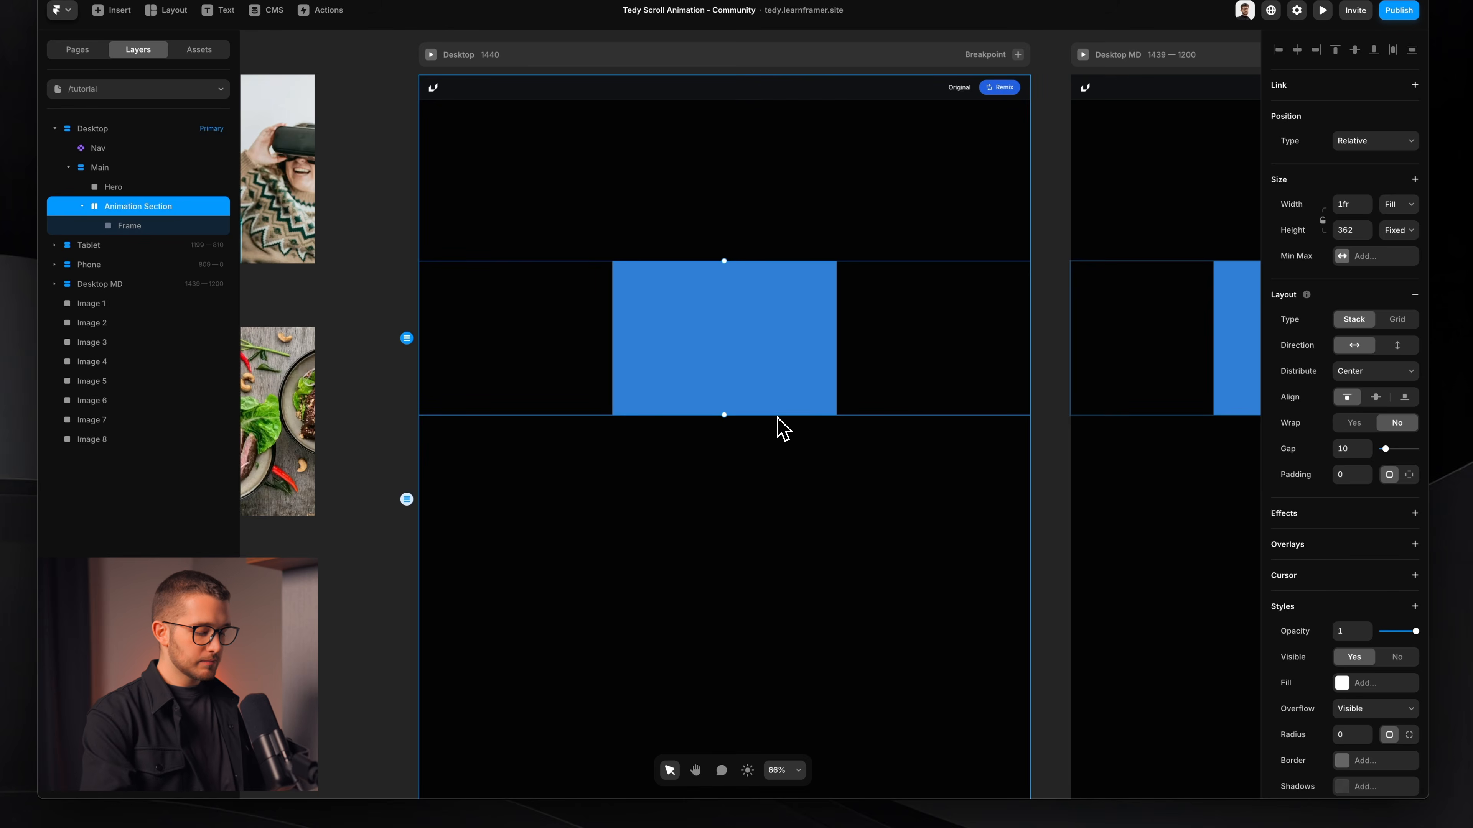
Step: Preview the page and scroll through it to examine the sticky frame inside the shortened Animation Section, and return to the canvas
{"action": "key", "text": "super+p"}
{"action": "scroll", "coordinate": [780, 427], "scroll_direction": "down", "scroll_amount": 5}
{"action": "scroll", "coordinate": [777, 417], "scroll_direction": "down", "scroll_amount": 2}
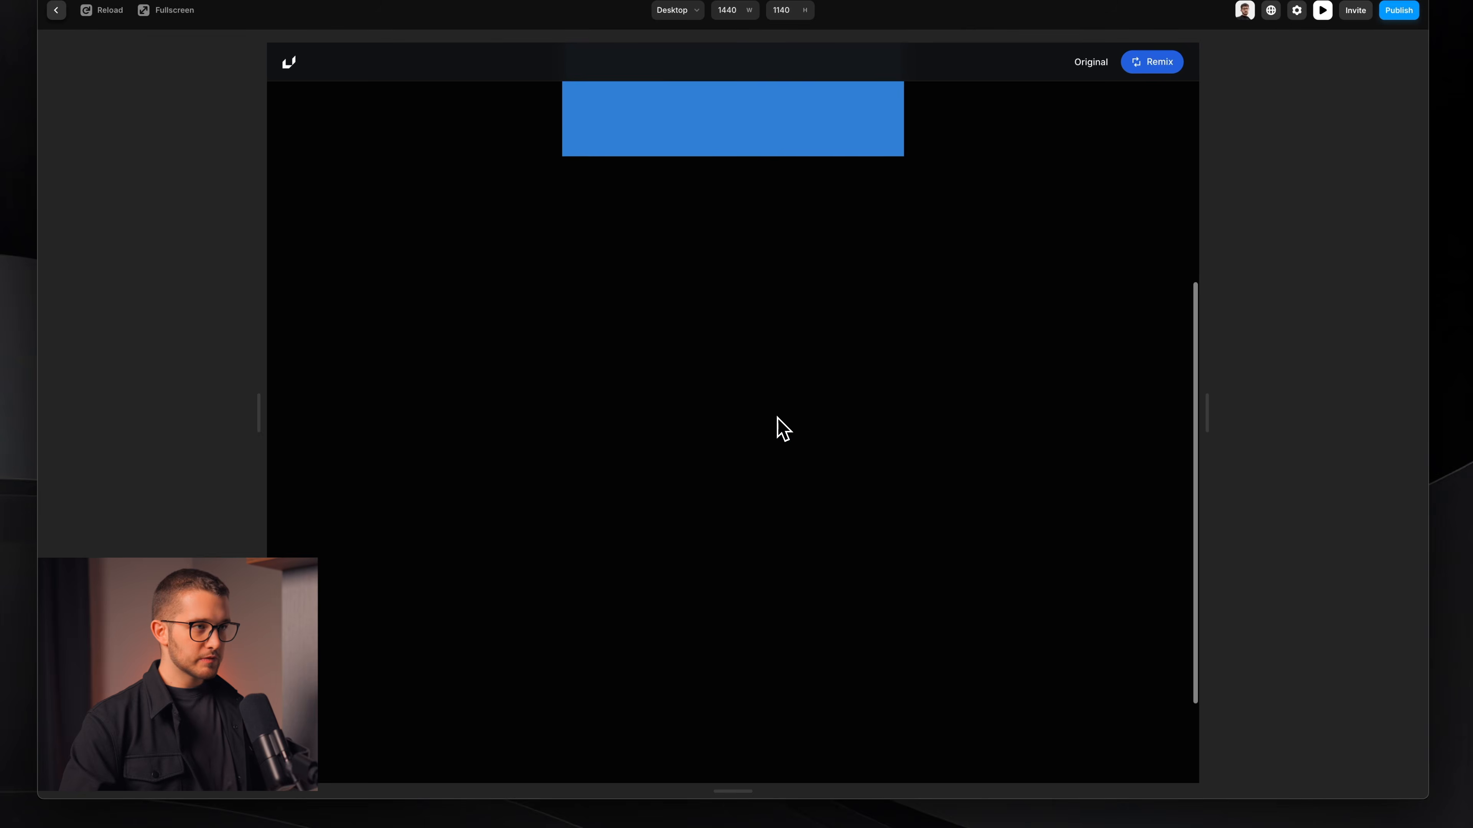
{"action": "scroll", "coordinate": [777, 416], "scroll_direction": "up", "scroll_amount": 4}
{"action": "scroll", "coordinate": [777, 417], "scroll_direction": "down", "scroll_amount": 4}
{"action": "scroll", "coordinate": [777, 416], "scroll_direction": "up", "scroll_amount": 6}
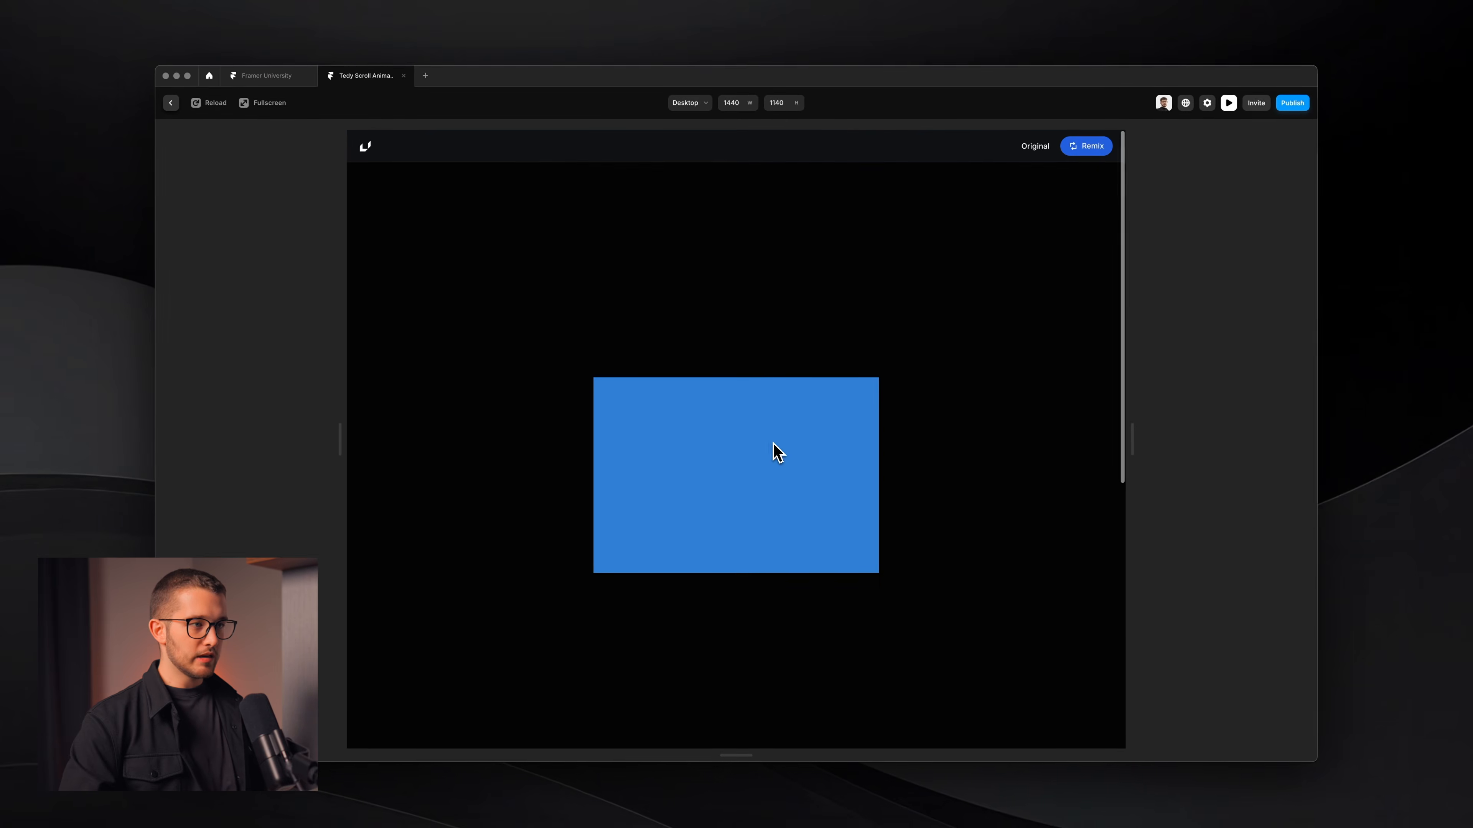
{"action": "scroll", "coordinate": [777, 453], "scroll_direction": "down", "scroll_amount": 3}
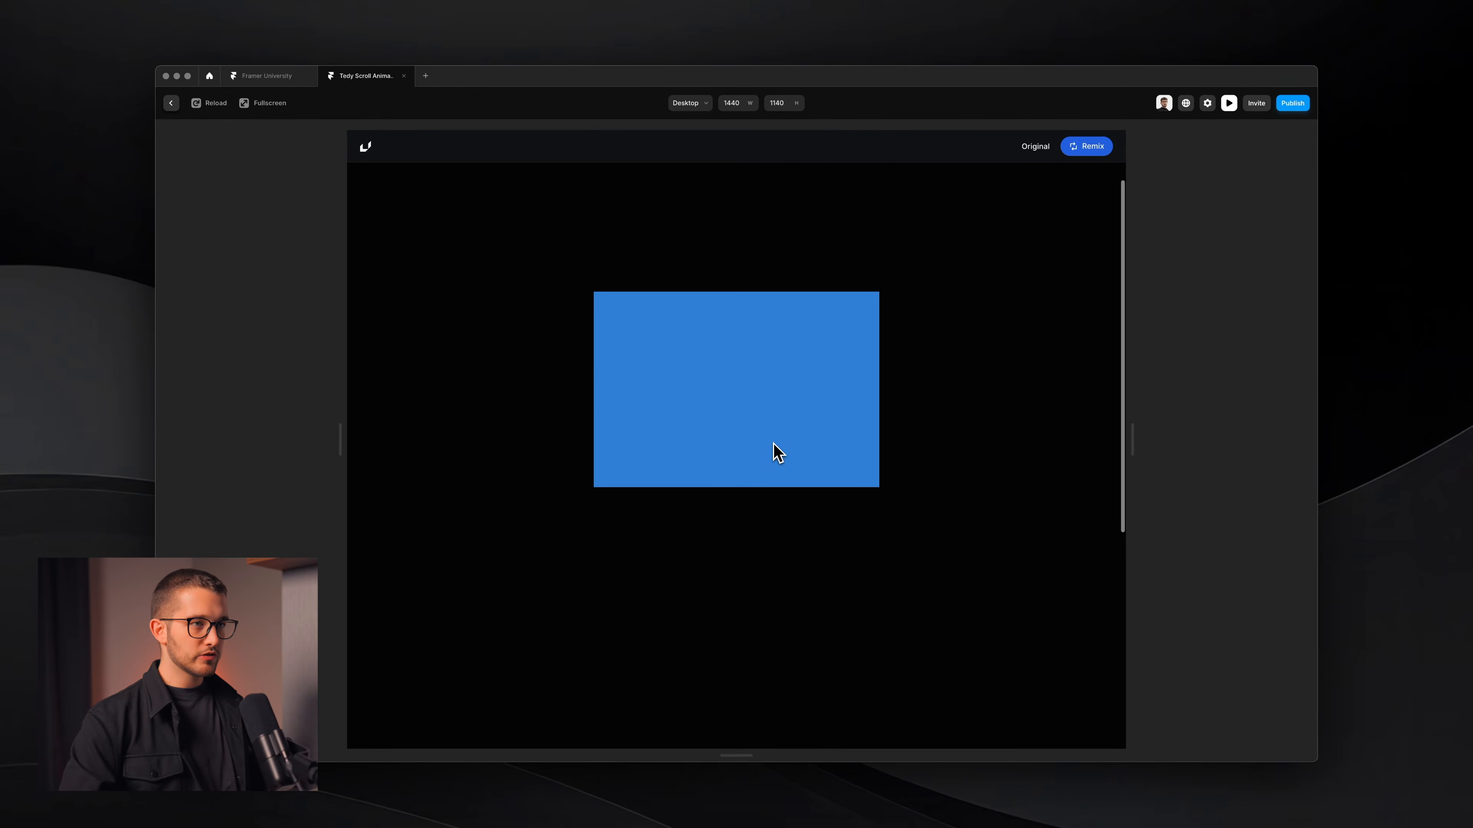
{"action": "scroll", "coordinate": [777, 453], "scroll_direction": "up", "scroll_amount": 3}
{"action": "key", "text": "Escape"}
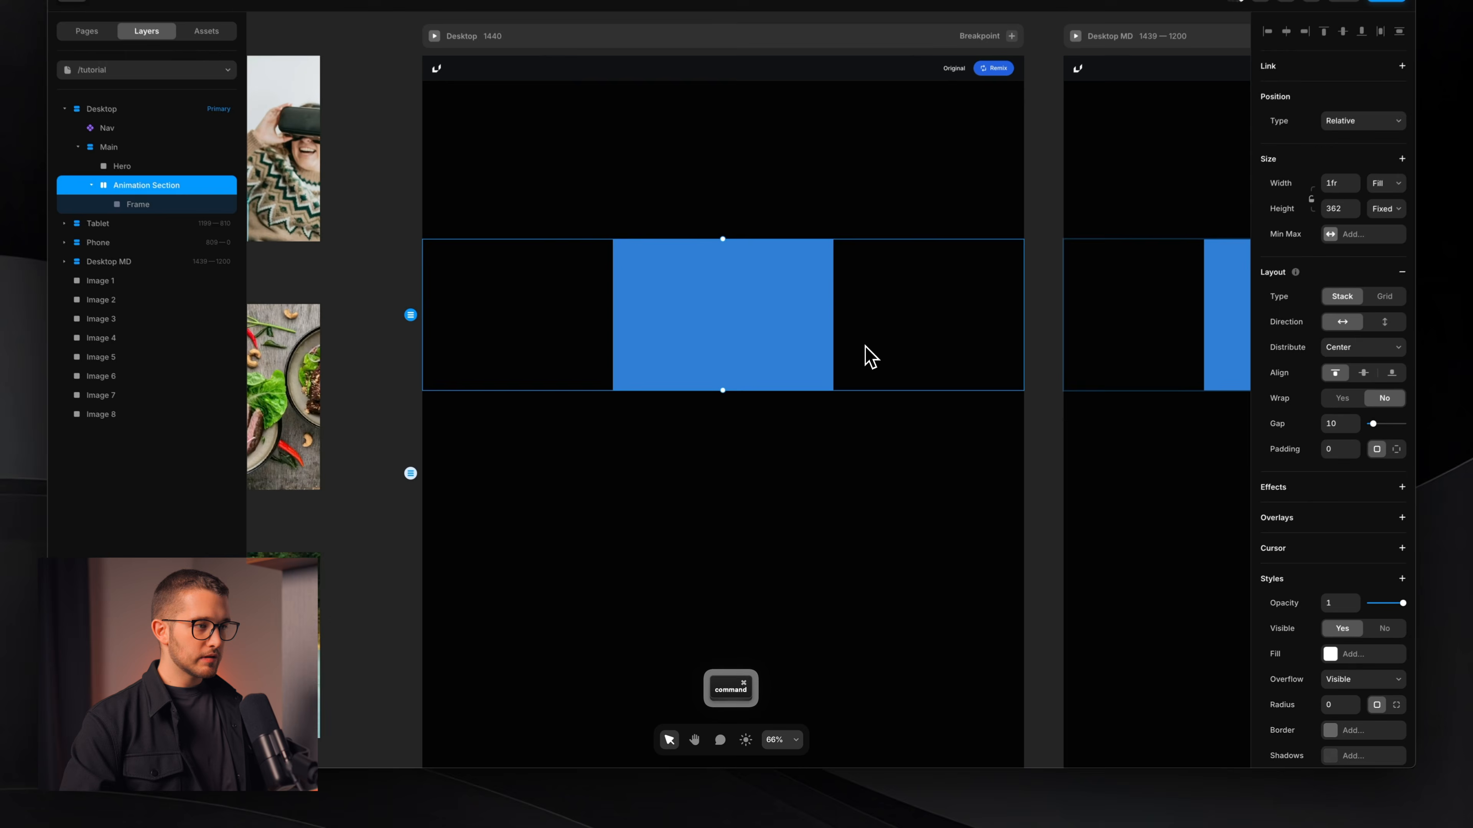
Step: Enlarge the Animation Section downward to a height of about 1066, and select the blue frame inside it
{"action": "left_click_drag", "start_coordinate": [752, 385], "coordinate": [818, 676]}
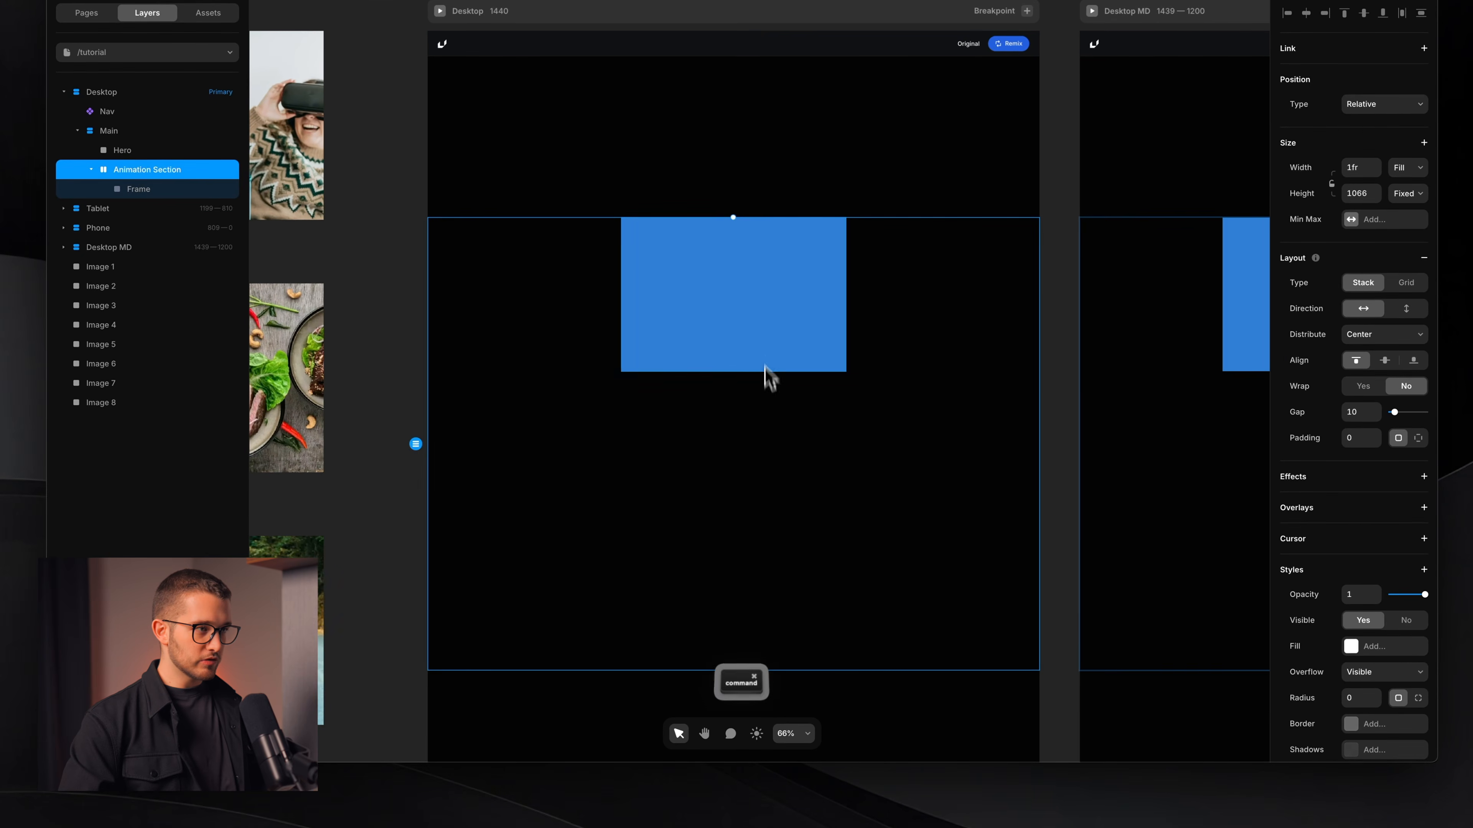
{"action": "left_click", "coordinate": [747, 330], "text": "super"}
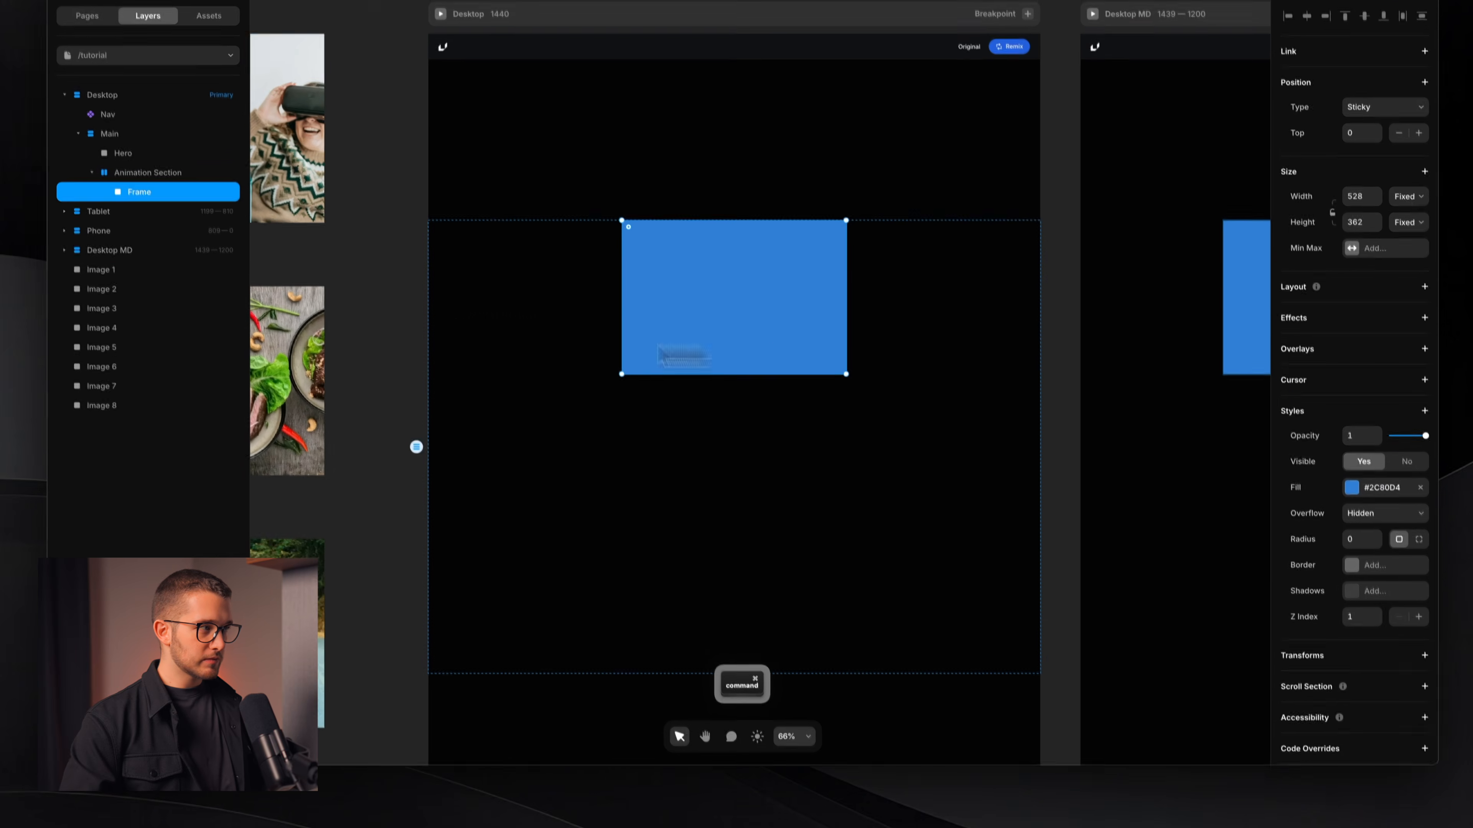
{"action": "left_click", "coordinate": [124, 171]}
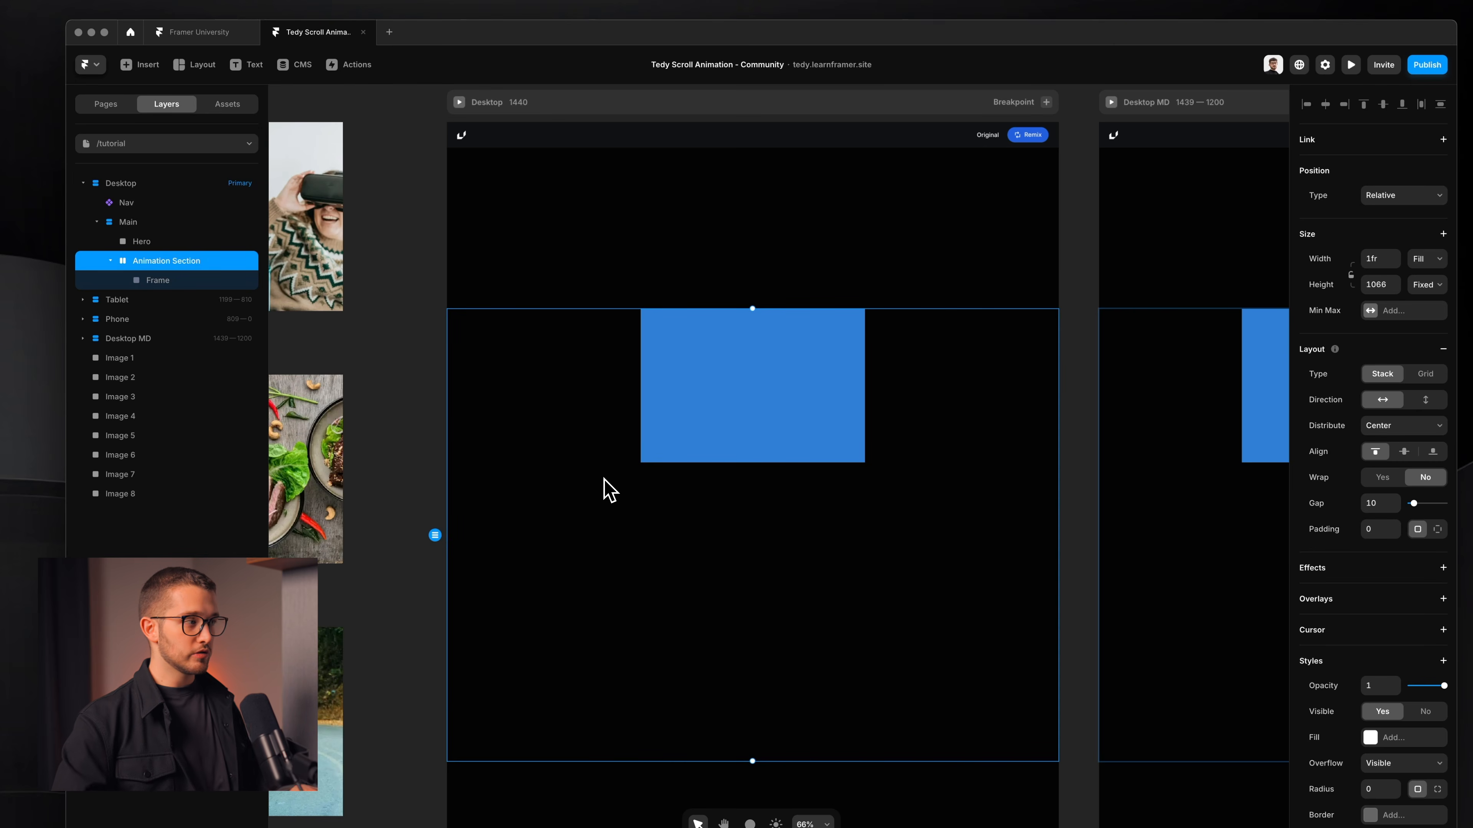
{"action": "left_click", "coordinate": [773, 418]}
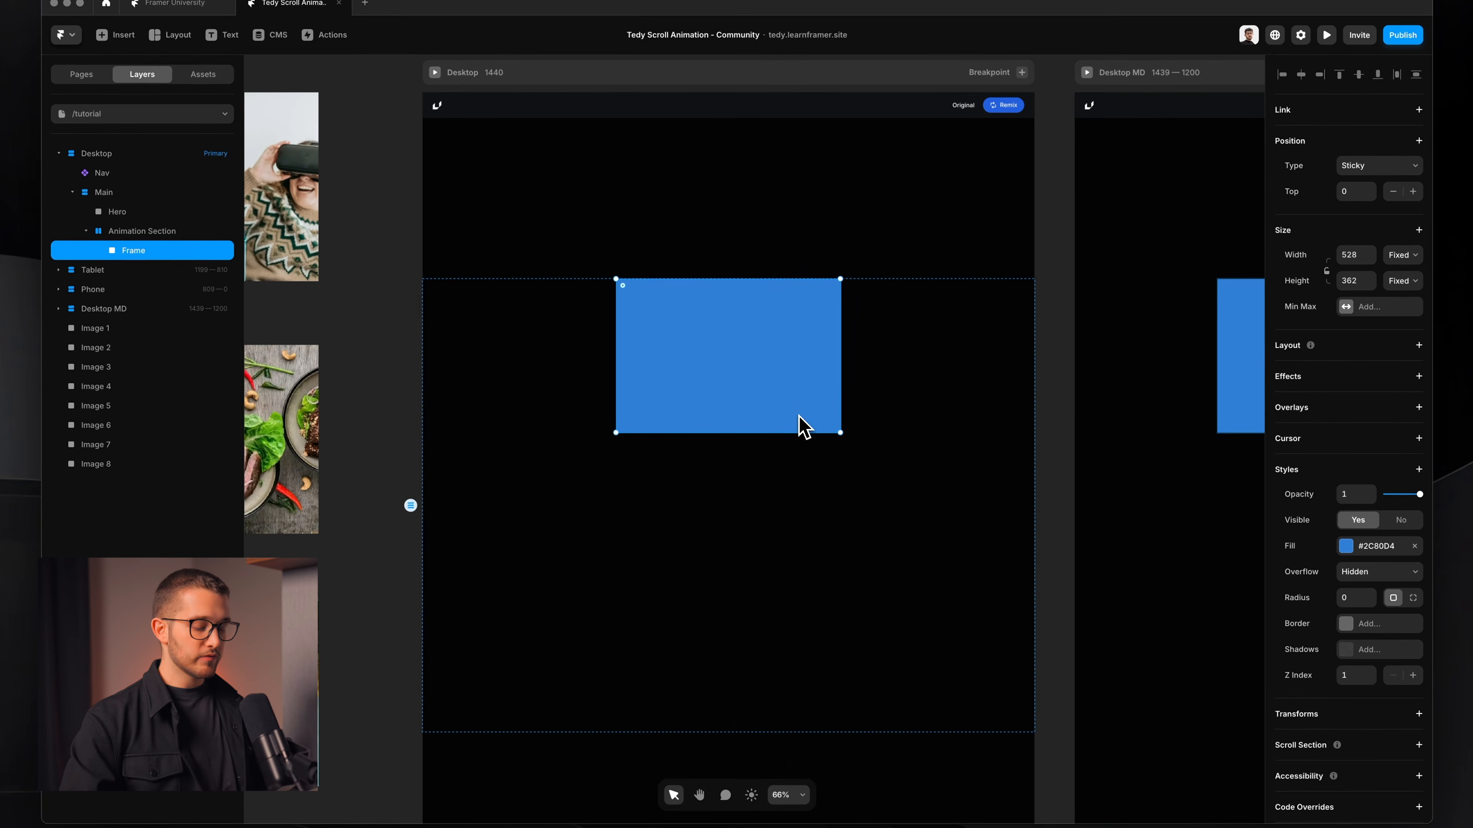
Step: Preview the page and scroll down to test the sticky frame within the taller Animation Section, and return to the canvas
{"action": "key", "text": "super+p"}
{"action": "scroll", "coordinate": [798, 417], "scroll_direction": "down", "scroll_amount": 8}
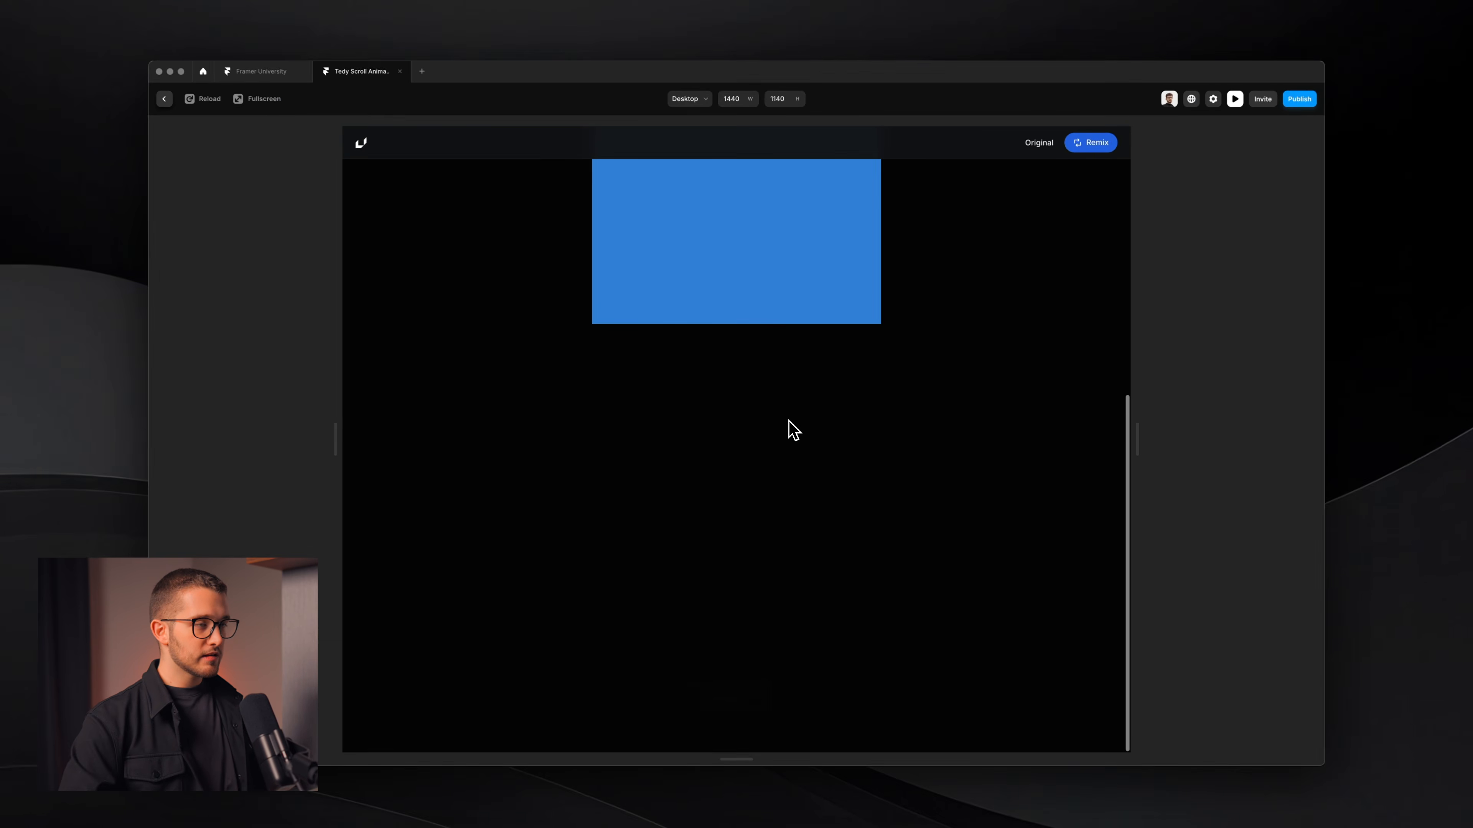
{"action": "key", "text": "Escape"}
{"action": "scroll", "coordinate": [766, 355], "scroll_direction": "down", "scroll_amount": 2}
{"action": "scroll", "coordinate": [763, 354], "scroll_direction": "up", "scroll_amount": 3}
{"action": "scroll", "coordinate": [681, 366], "scroll_direction": "down", "scroll_amount": 1}
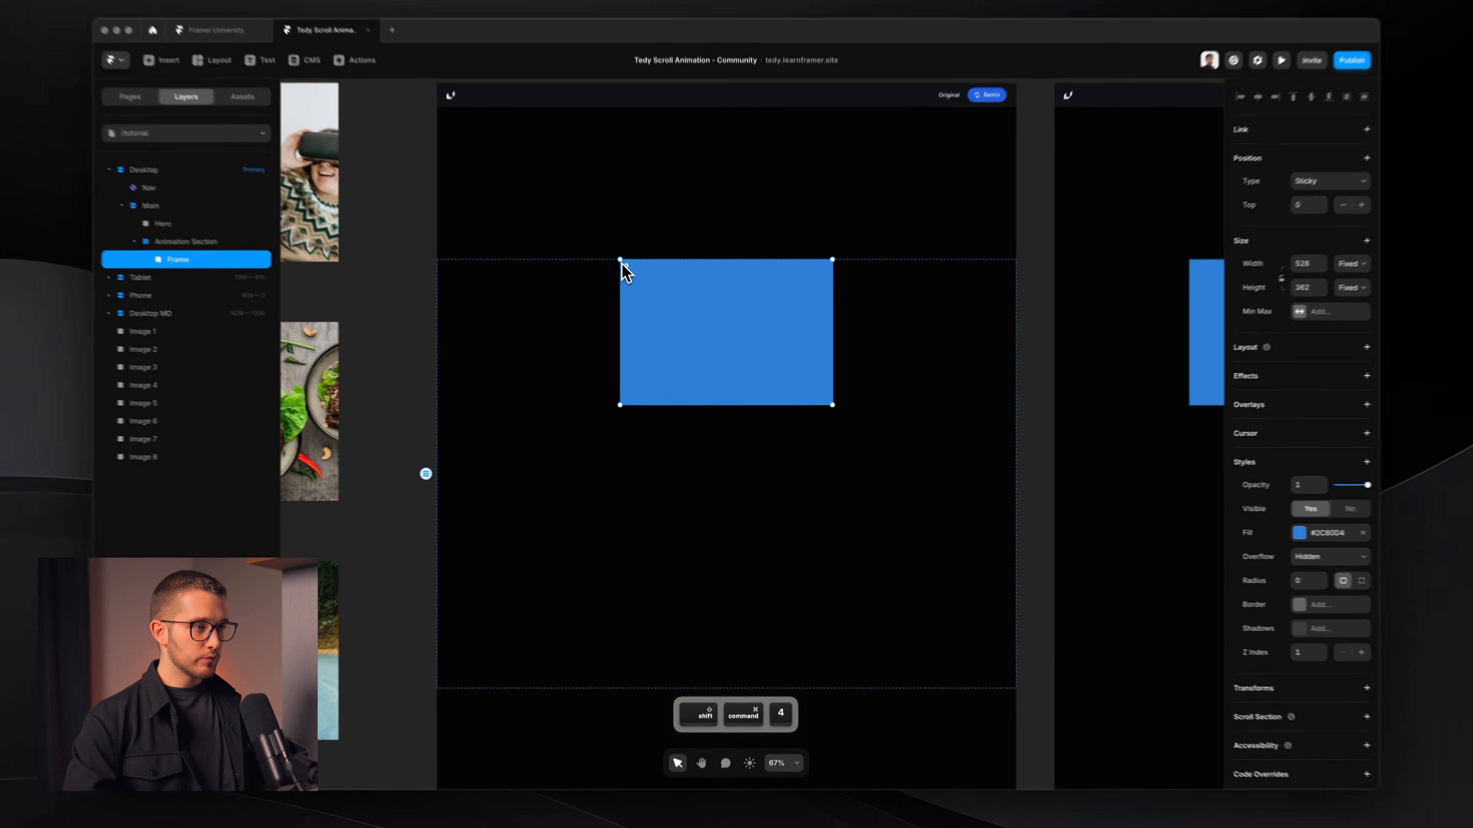
Step: Trace the sticky frame's travel range down to the Animation Section's lower edge with the screenshot selection, without changing the layout
{"action": "mouse_move", "coordinate": [632, 282]}
{"action": "left_mouse_down"}
{"action": "mouse_move", "coordinate": [858, 459]}
{"action": "mouse_move", "coordinate": [846, 410]}
{"action": "mouse_move", "coordinate": [840, 708]}
{"action": "mouse_move", "coordinate": [855, 441]}
{"action": "mouse_move", "coordinate": [841, 371]}
{"action": "mouse_move", "coordinate": [878, 369]}
{"action": "mouse_move", "coordinate": [846, 680]}
{"action": "left_mouse_up"}
{"action": "key", "text": "space"}
{"action": "key", "text": "shift+super+4"}
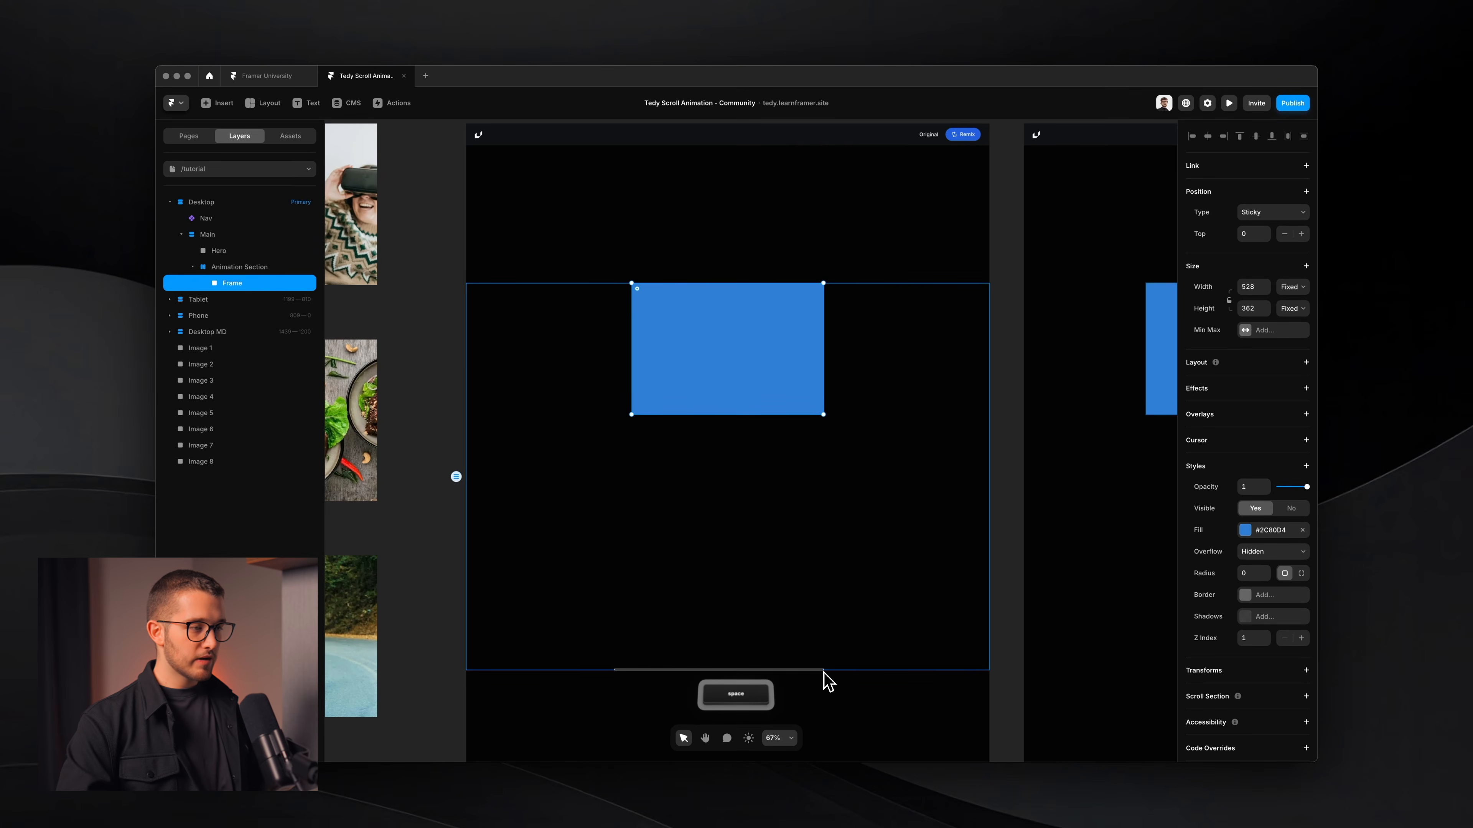
{"action": "left_click_drag", "start_coordinate": [824, 672], "coordinate": [824, 672]}
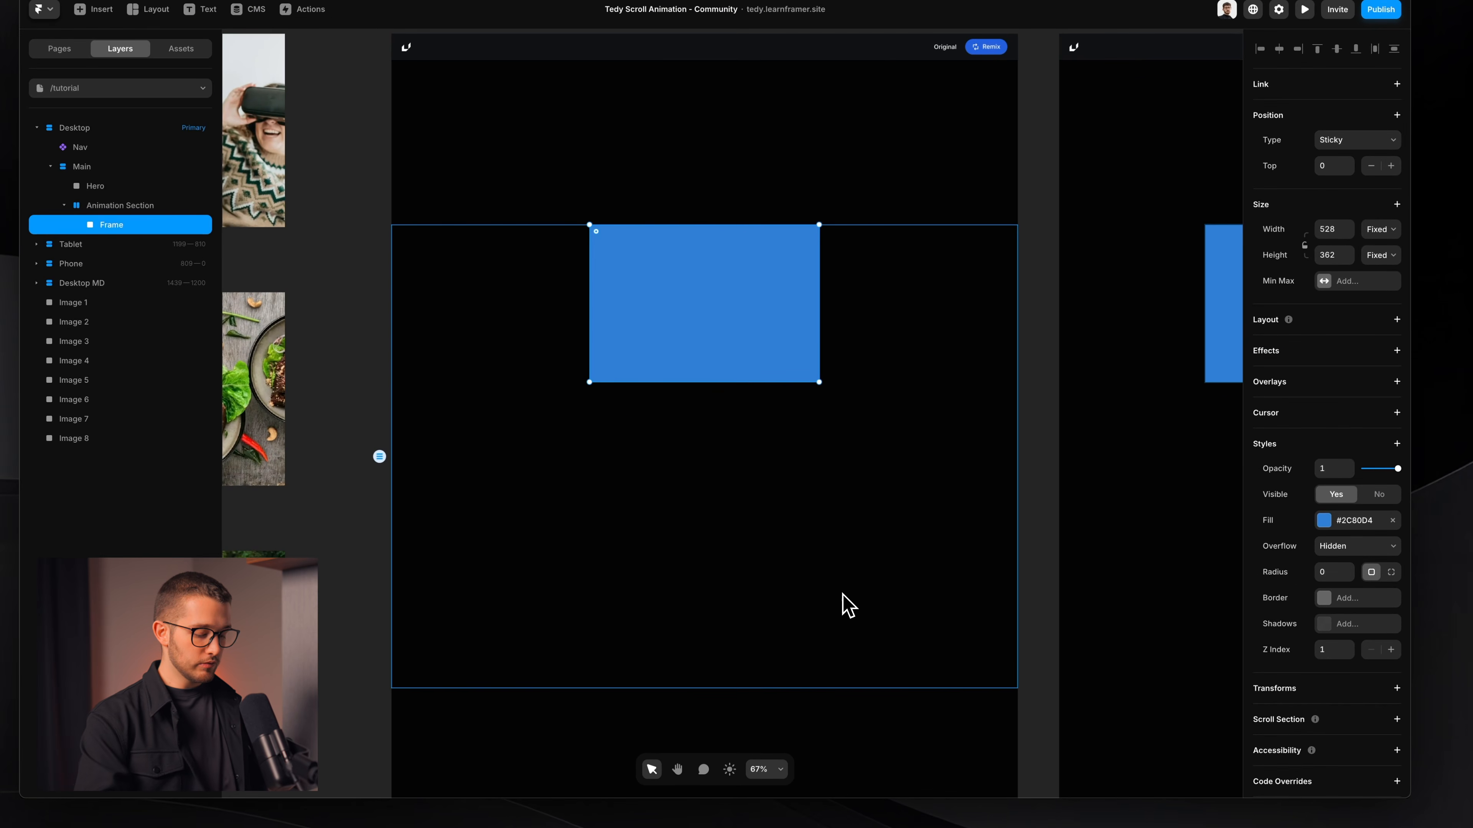
Step: Select the Main stack and set its height to 4000
{"action": "scroll", "coordinate": [848, 605], "scroll_direction": "down", "scroll_amount": 3}
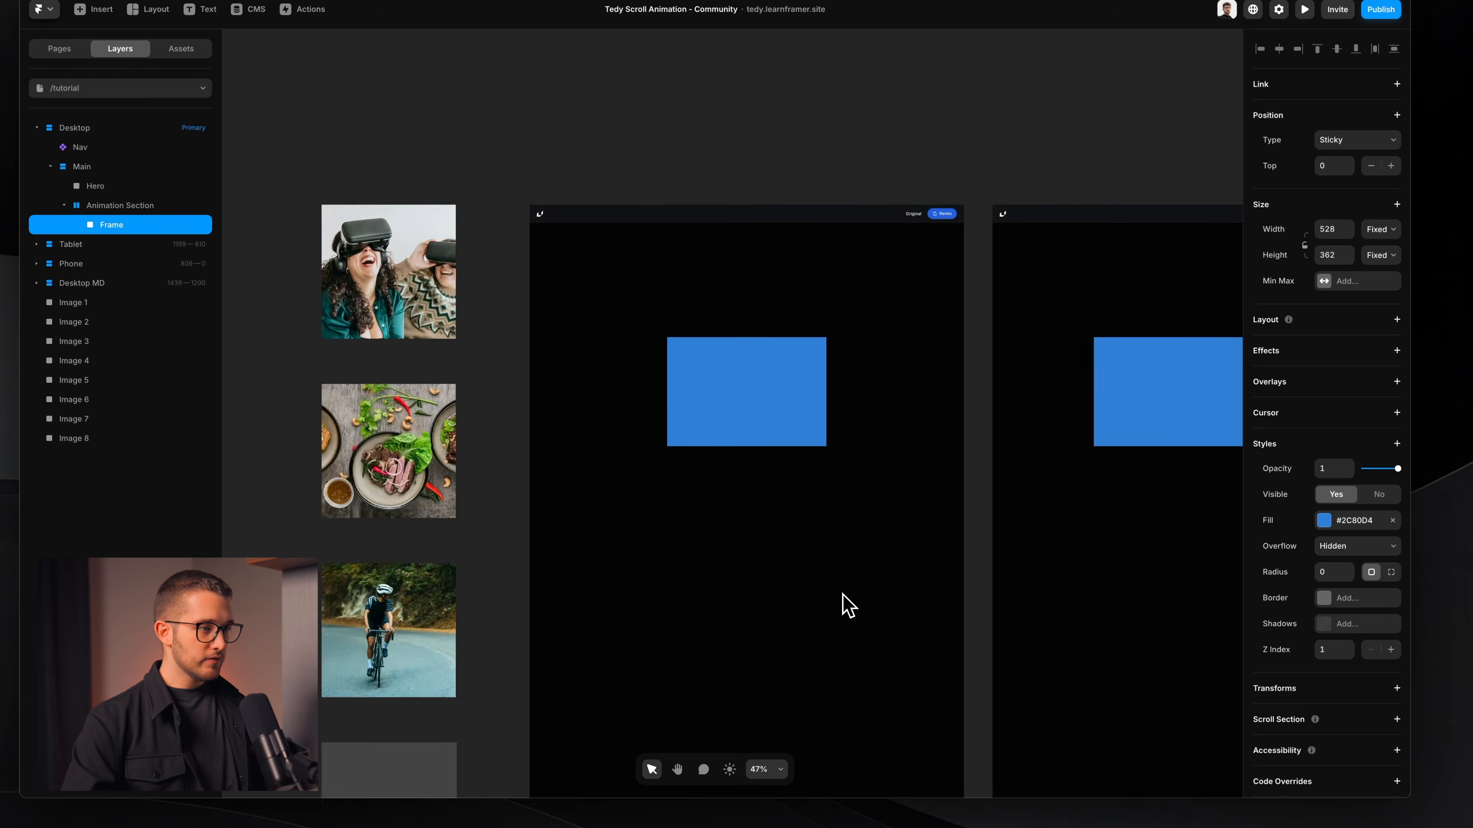
{"action": "scroll", "coordinate": [847, 600], "scroll_direction": "down", "scroll_amount": 5}
{"action": "left_click", "coordinate": [864, 520]}
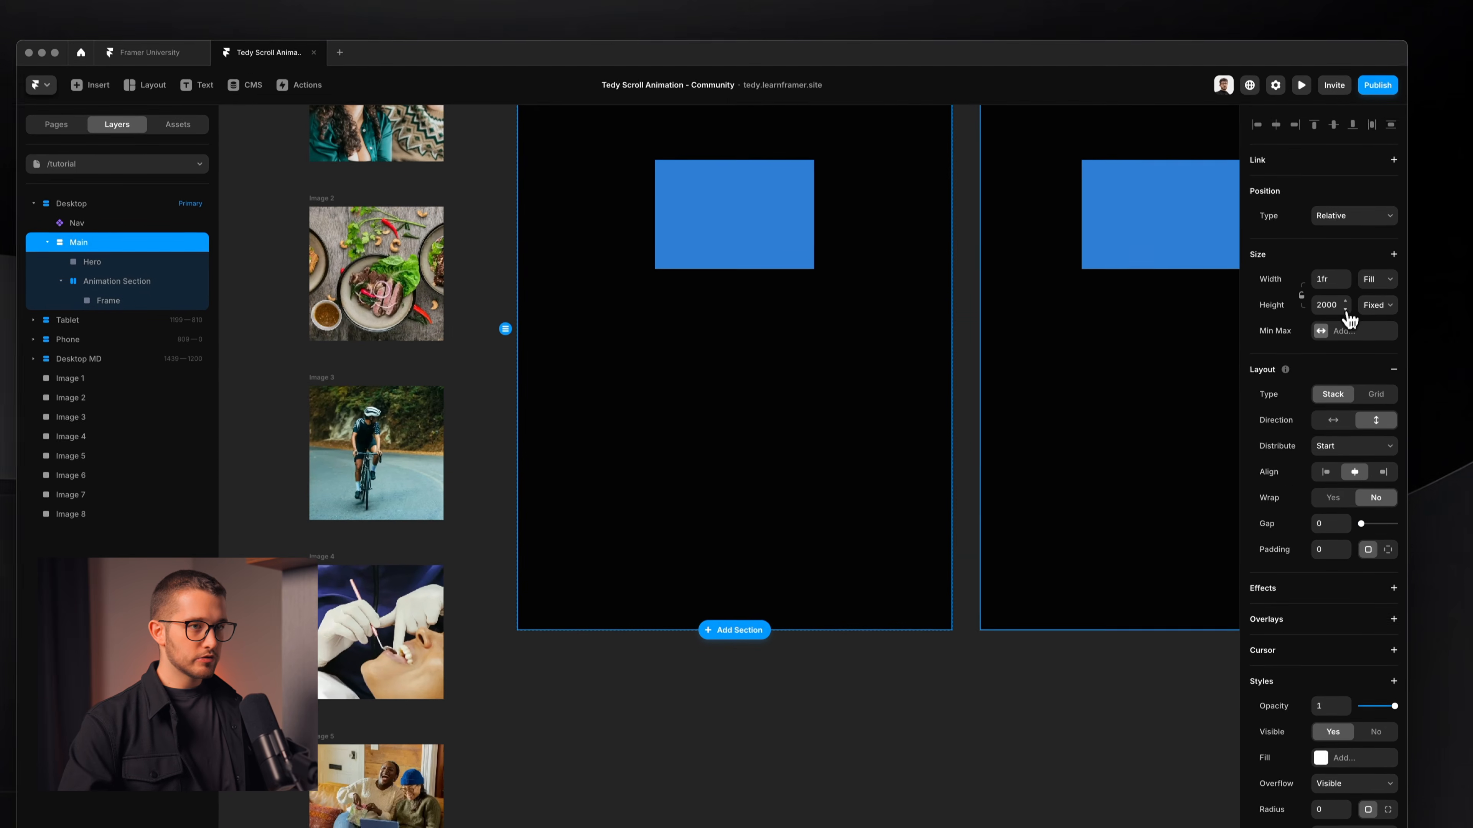
{"action": "left_click", "coordinate": [1335, 254]}
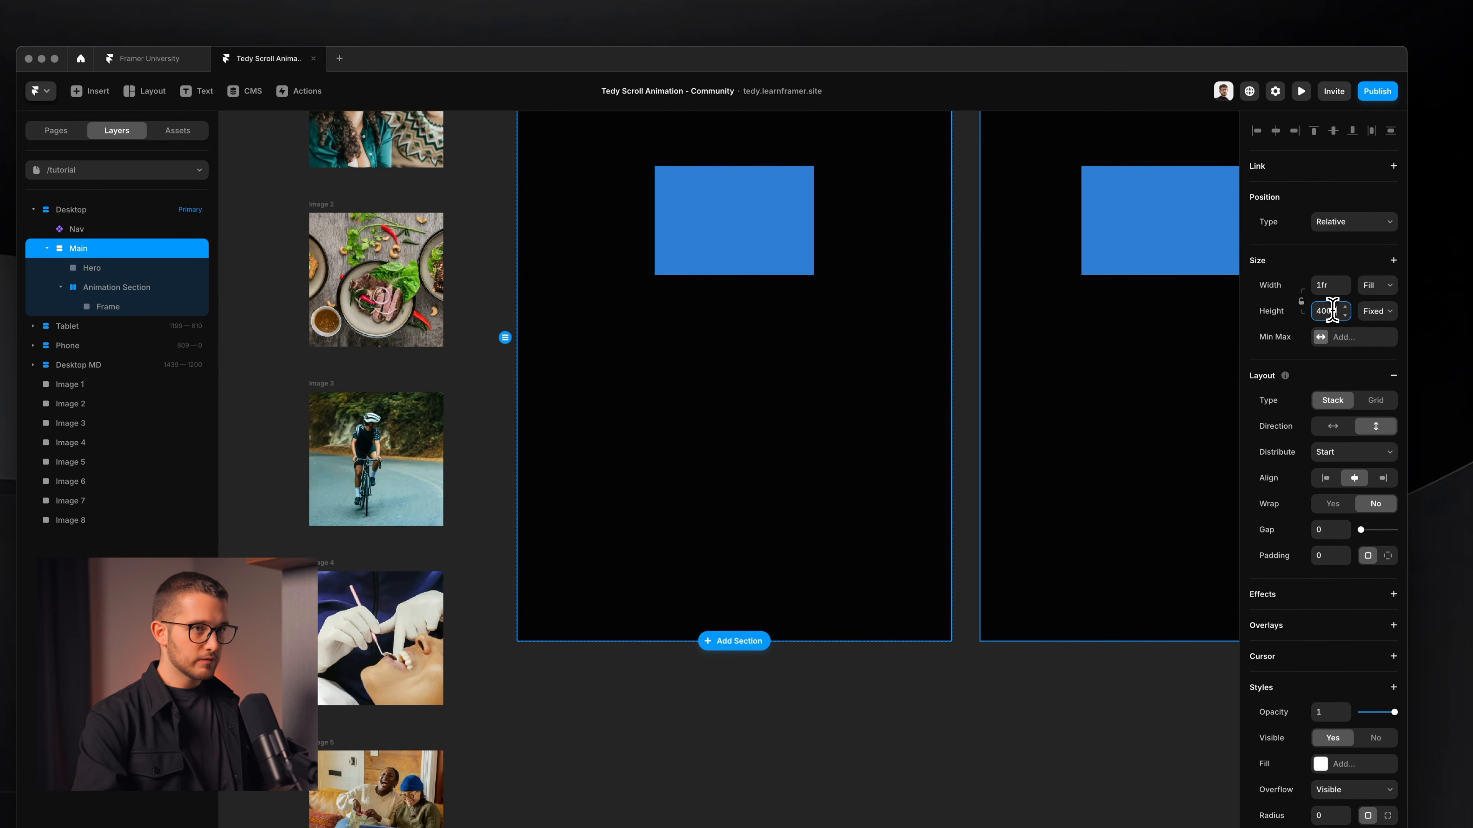
{"action": "type", "text": "4000"}
{"action": "key", "text": "Return"}
Step: Preview the lengthened page, scroll it to check how the blue frame sticks, and close the preview
{"action": "key", "text": "super+p"}
{"action": "scroll", "coordinate": [1009, 328], "scroll_direction": "down", "scroll_amount": 5}
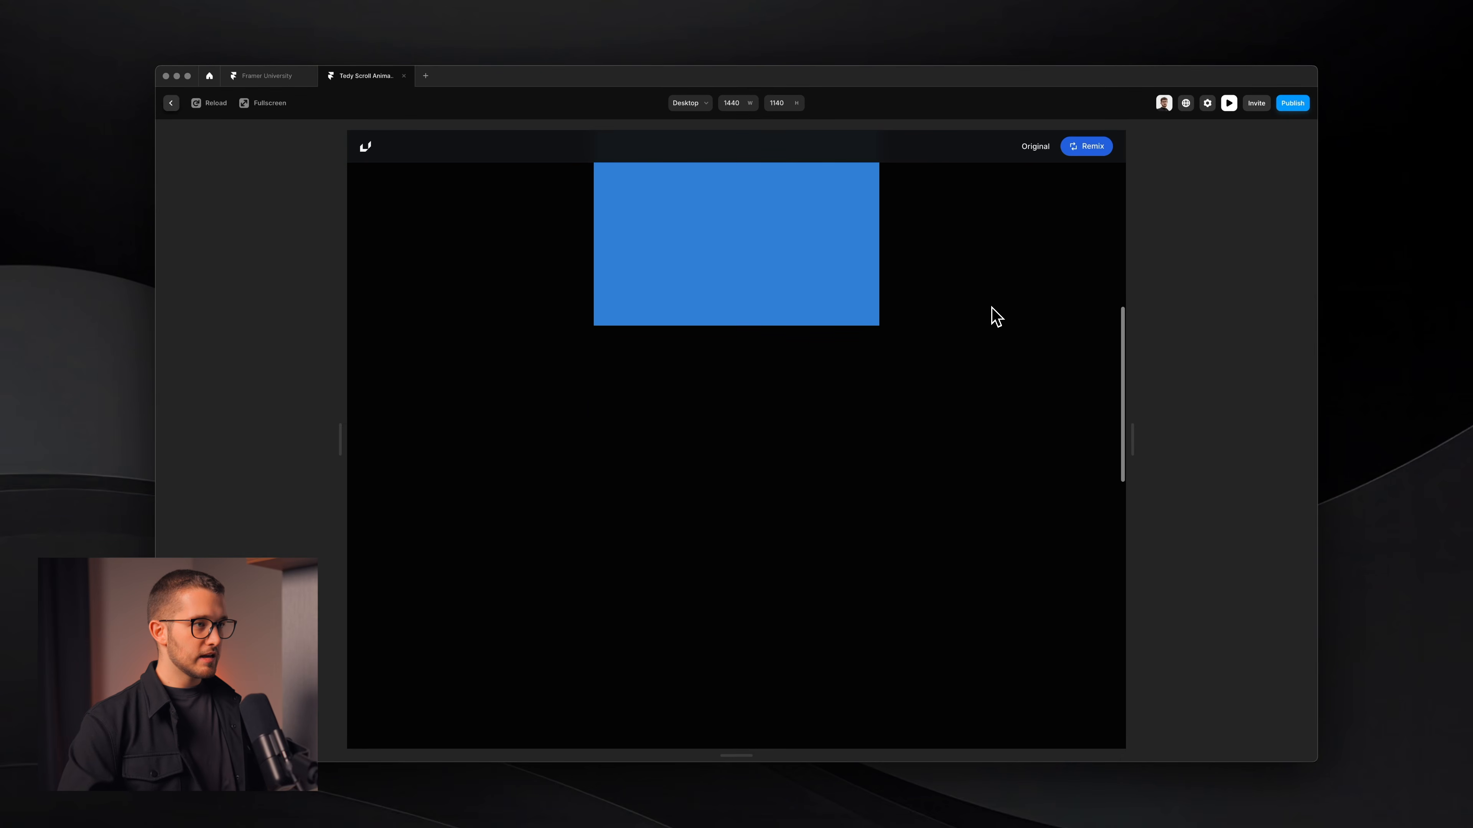
{"action": "scroll", "coordinate": [994, 316], "scroll_direction": "down", "scroll_amount": 2}
{"action": "scroll", "coordinate": [991, 315], "scroll_direction": "up", "scroll_amount": 2}
{"action": "key", "text": "Escape"}
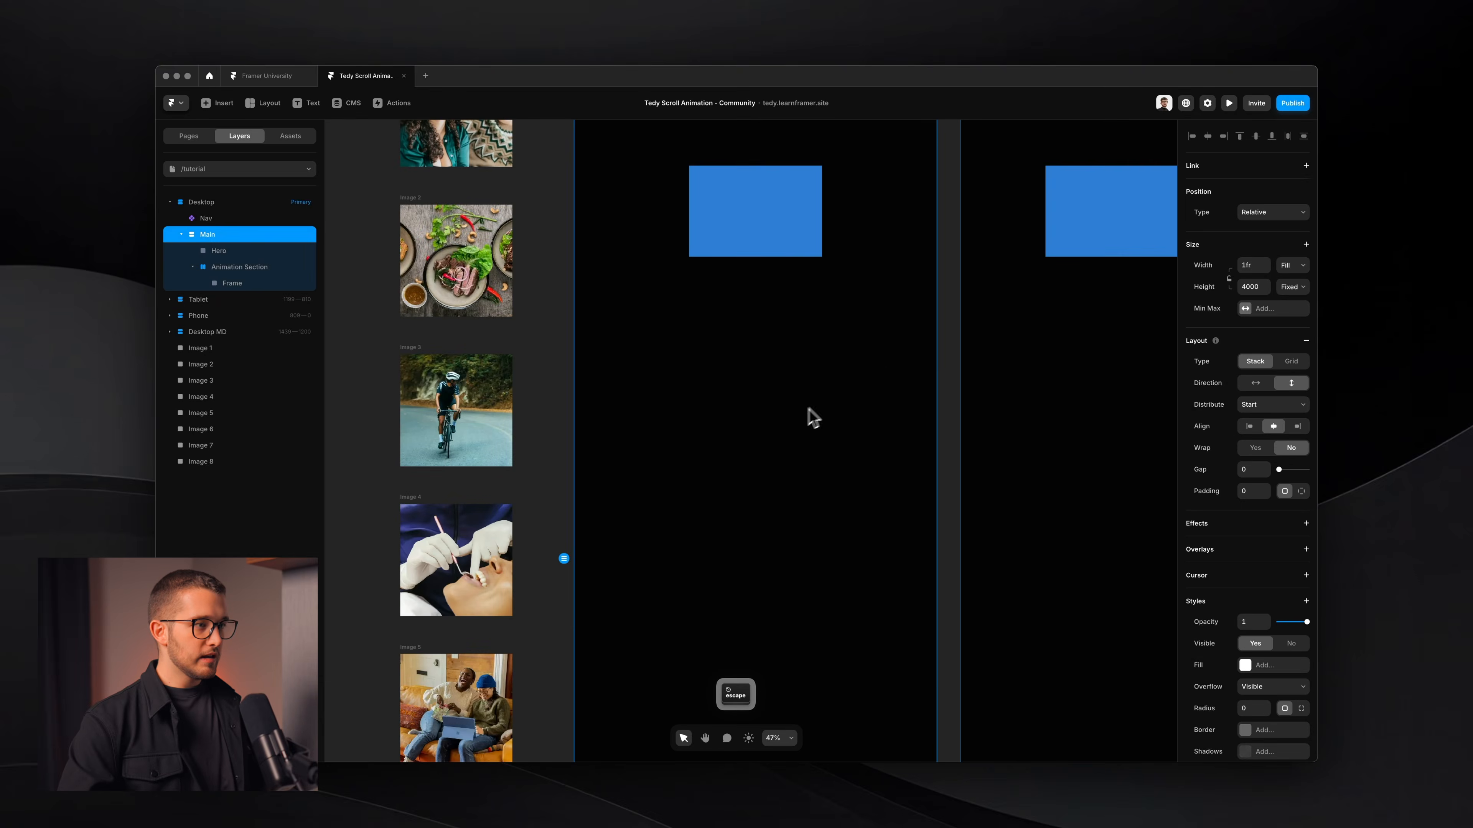
Step: Select the Animation Section and give it the dark grey fill #1C1C1C
{"action": "scroll", "coordinate": [810, 408], "scroll_direction": "down", "scroll_amount": 3}
{"action": "left_click", "coordinate": [816, 381], "text": "super"}
{"action": "scroll", "coordinate": [819, 376], "scroll_direction": "up", "scroll_amount": 5}
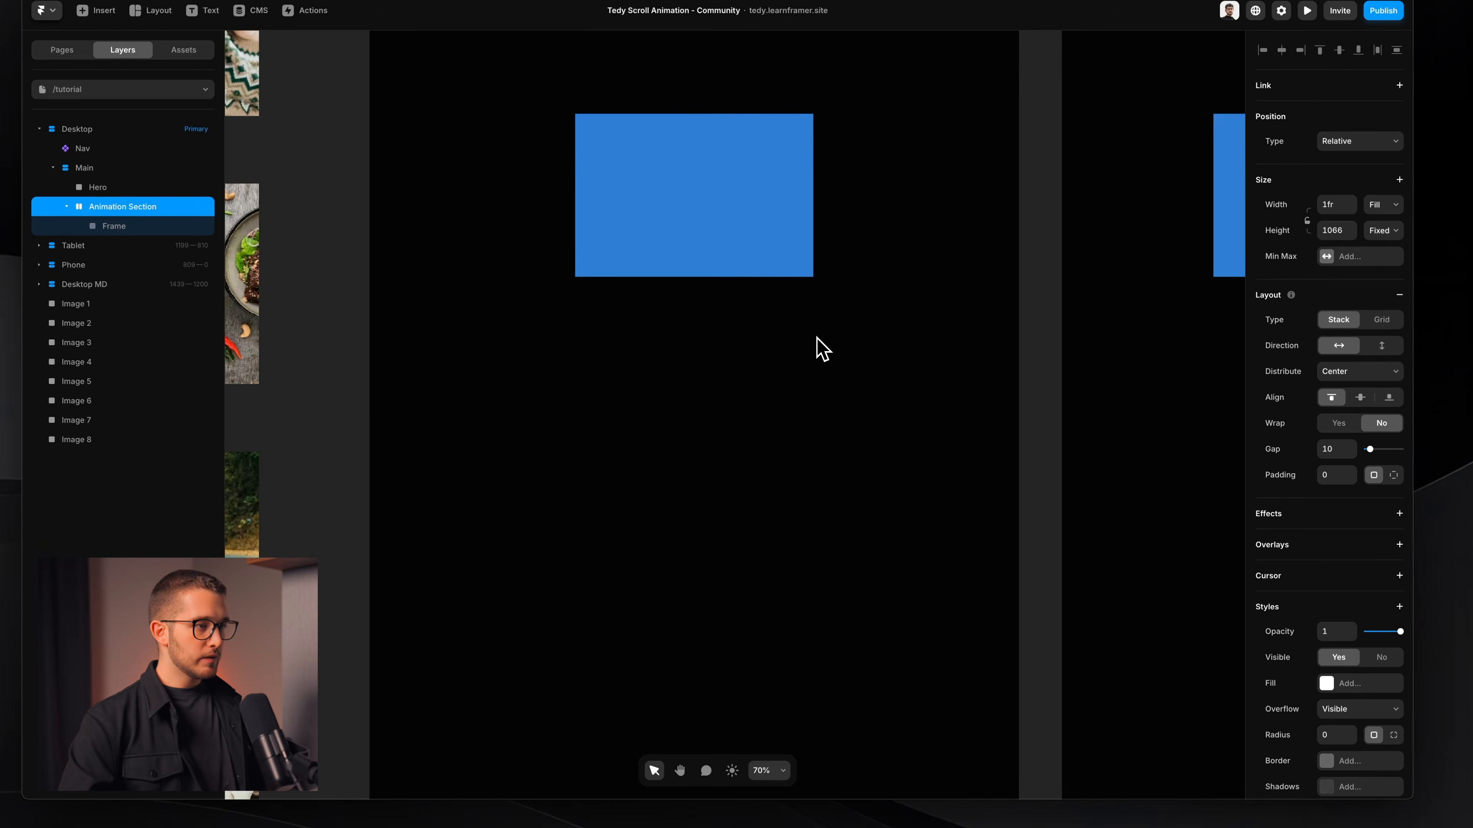
{"action": "scroll", "coordinate": [1252, 627], "scroll_direction": "down", "scroll_amount": 2}
{"action": "left_click", "coordinate": [1345, 684]}
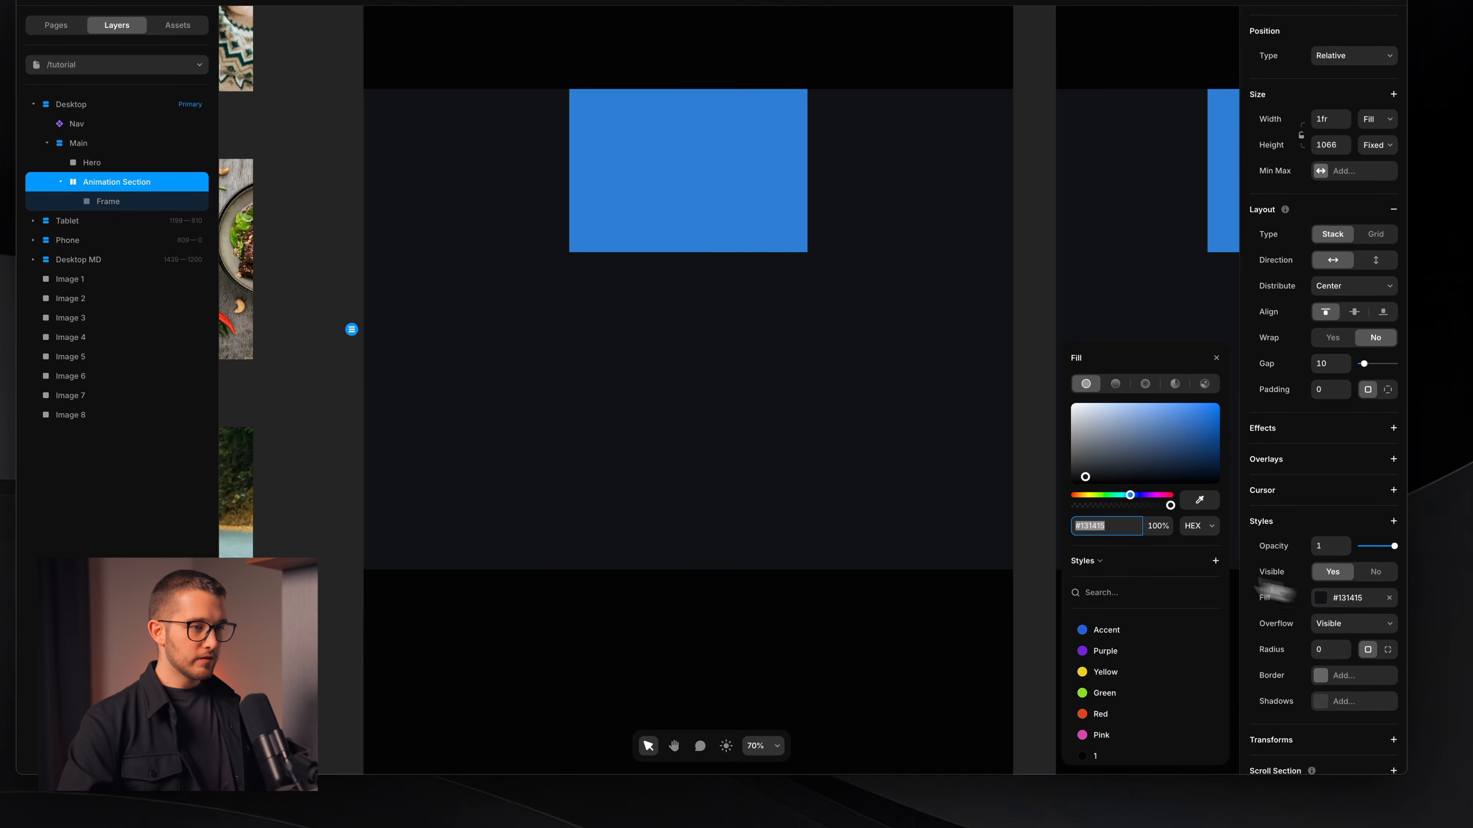
{"action": "mouse_move", "coordinate": [1097, 451]}
{"action": "left_mouse_down"}
{"action": "mouse_move", "coordinate": [1029, 448]}
{"action": "mouse_move", "coordinate": [1026, 505]}
{"action": "mouse_move", "coordinate": [1024, 478]}
{"action": "left_mouse_up"}
Step: Preview the page, scroll to the grey Animation Section's lower edge and mark that edge with the screenshot selection
{"action": "key", "text": "super+p"}
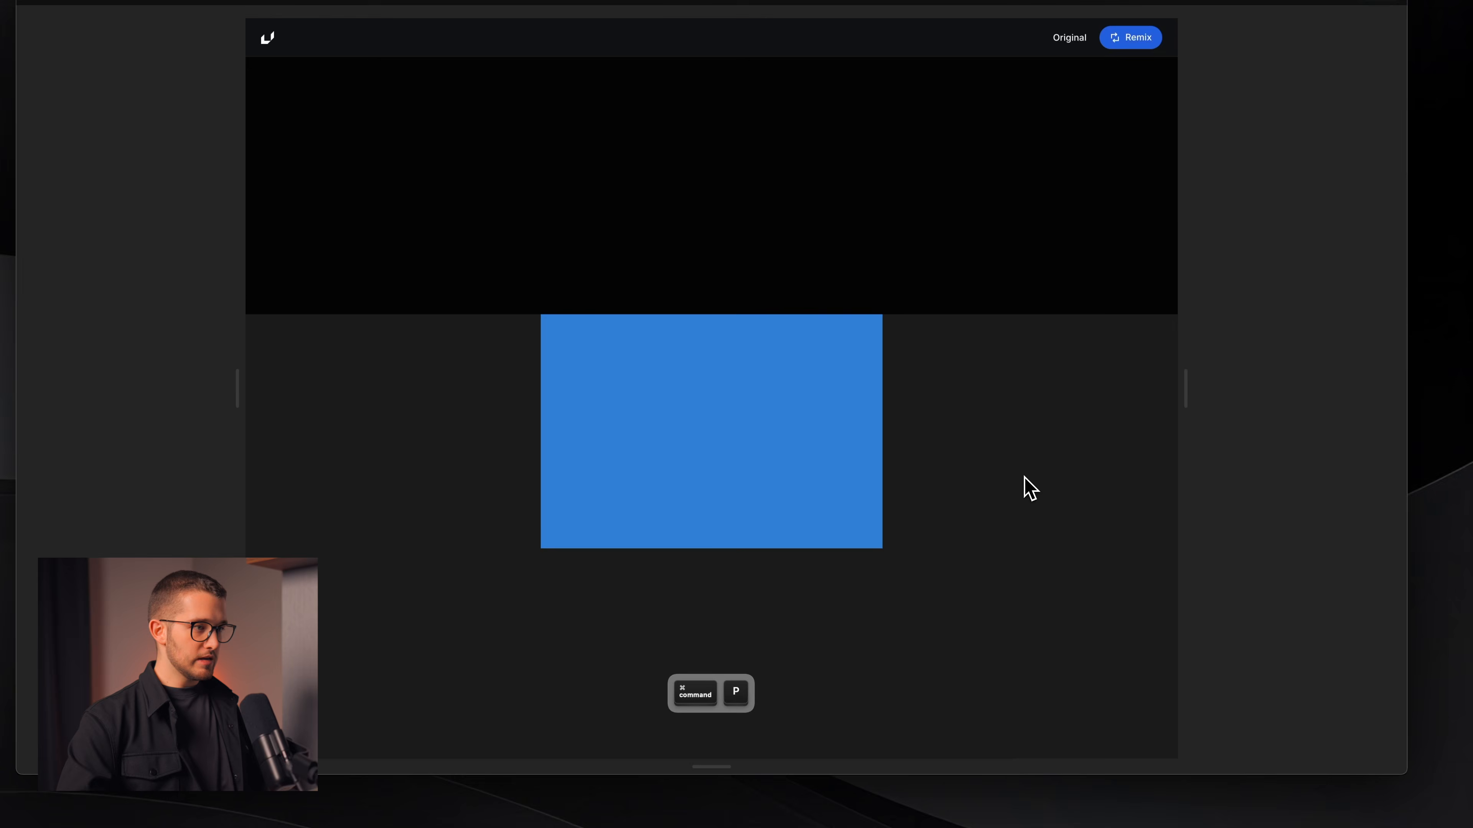
{"action": "scroll", "coordinate": [1029, 488], "scroll_direction": "down", "scroll_amount": 5}
{"action": "scroll", "coordinate": [1028, 488], "scroll_direction": "down", "scroll_amount": 2}
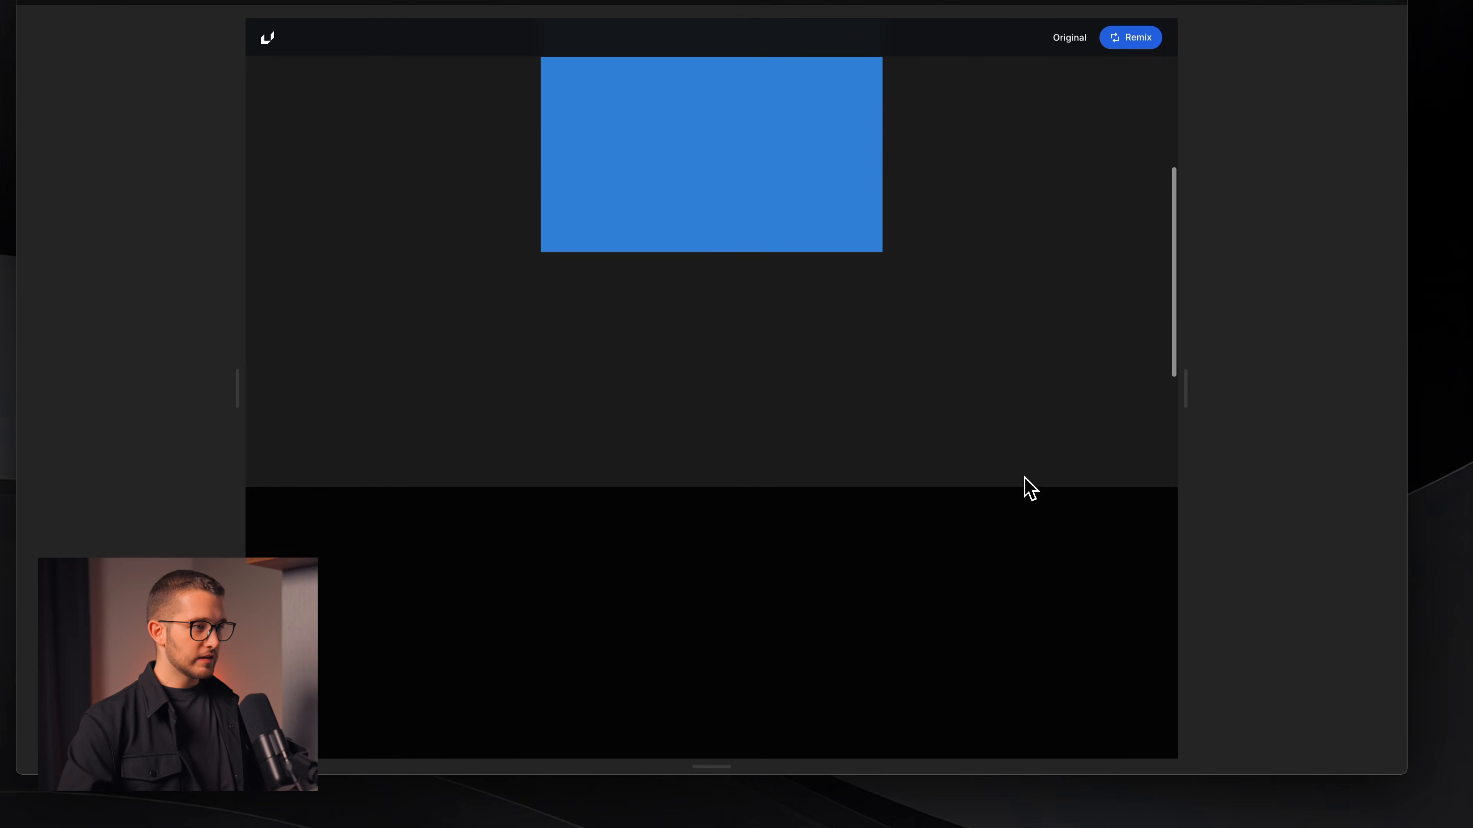
{"action": "key", "text": "shift+super+4"}
{"action": "left_click_drag", "start_coordinate": [615, 494], "coordinate": [803, 489]}
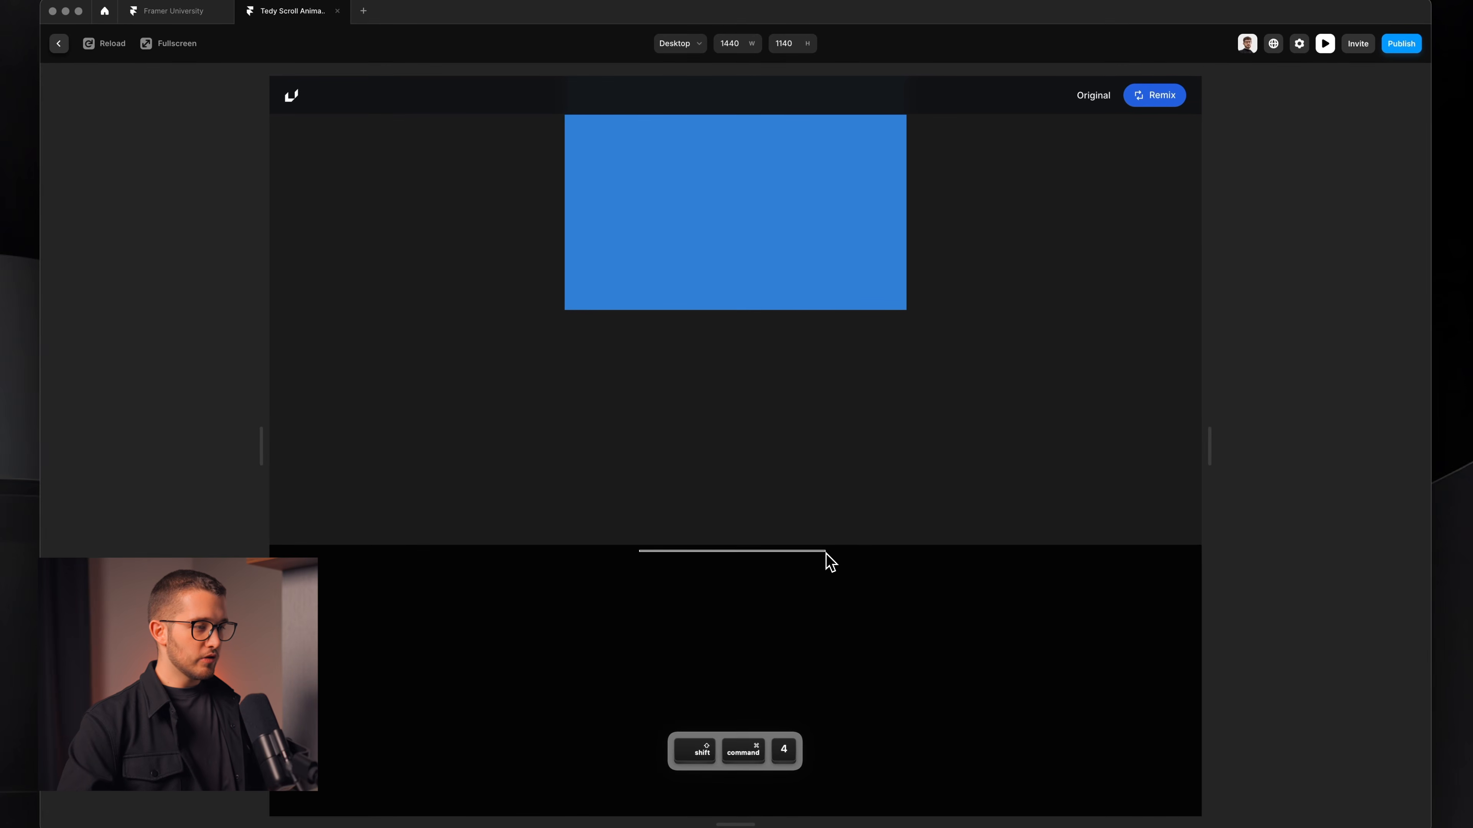
{"action": "key", "text": "Escape"}
Step: Scroll further to examine how the frame moves when the section's lower edge reaches it, and close the preview
{"action": "scroll", "coordinate": [827, 549], "scroll_direction": "down", "scroll_amount": 5}
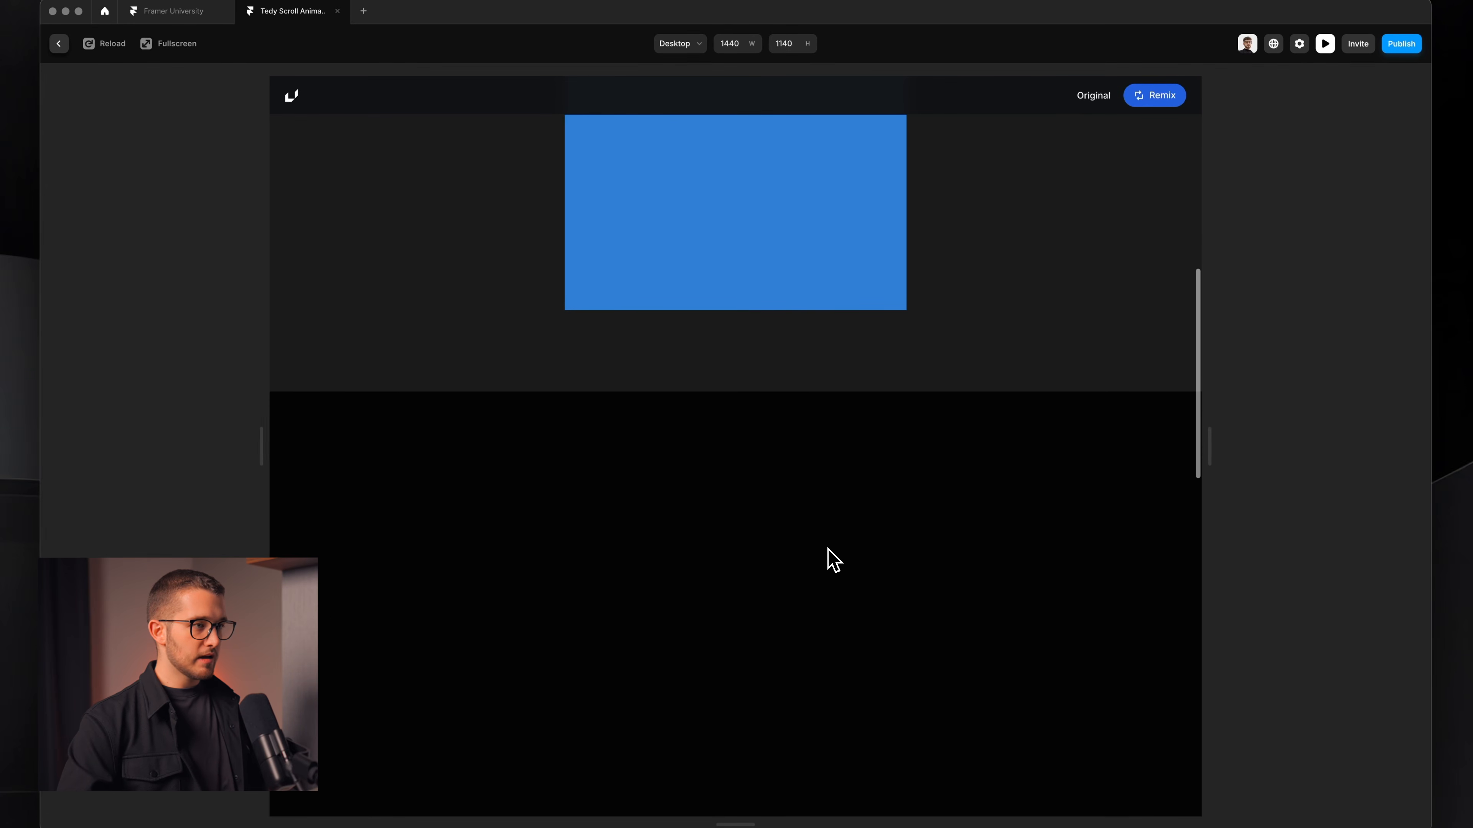
{"action": "key", "text": "shift+super+4"}
{"action": "left_click_drag", "start_coordinate": [641, 267], "coordinate": [870, 327]}
{"action": "key", "text": "Escape"}
{"action": "scroll", "coordinate": [875, 335], "scroll_direction": "down", "scroll_amount": 2}
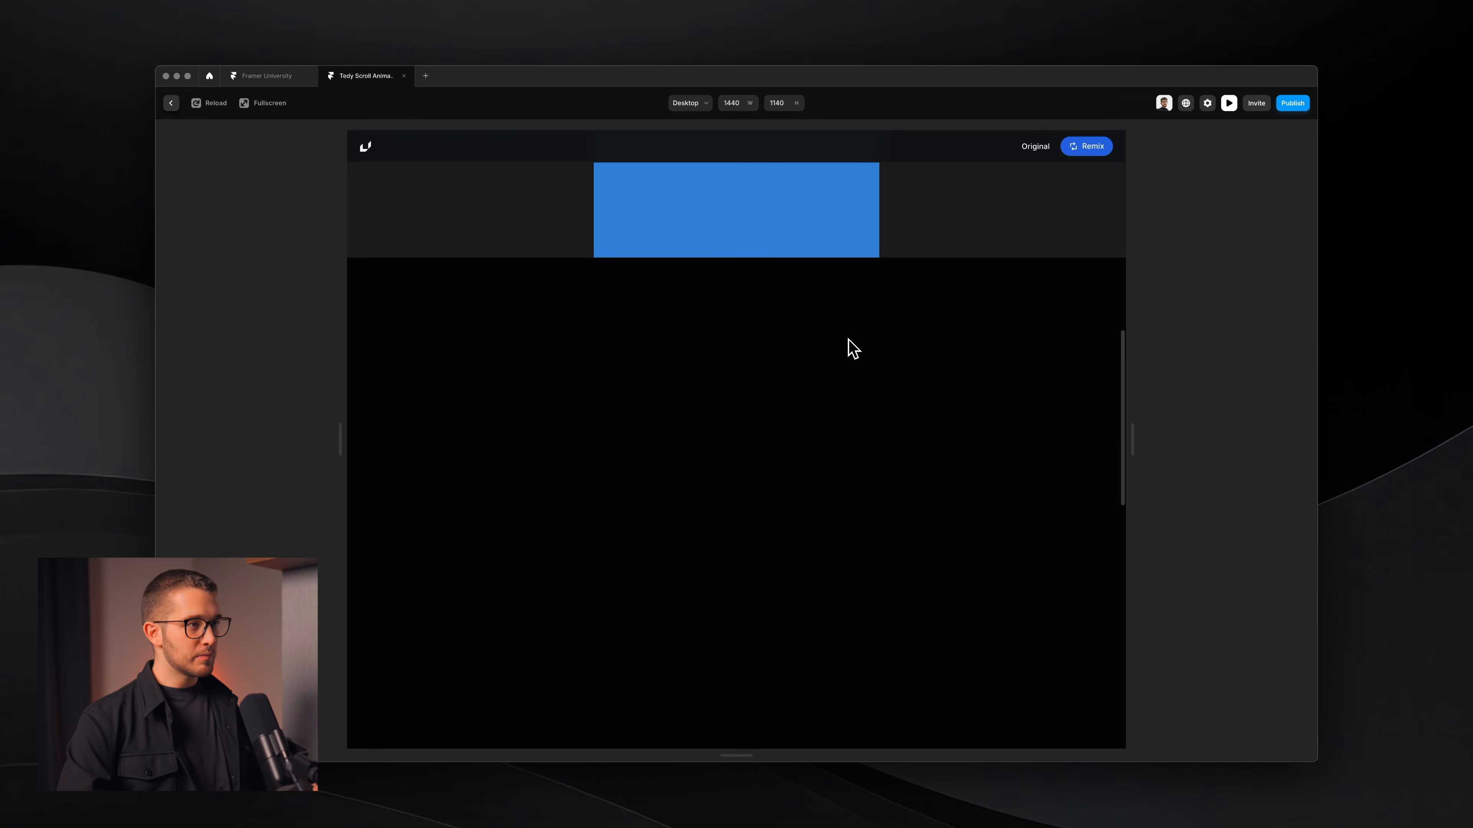
{"action": "scroll", "coordinate": [853, 349], "scroll_direction": "down", "scroll_amount": 2}
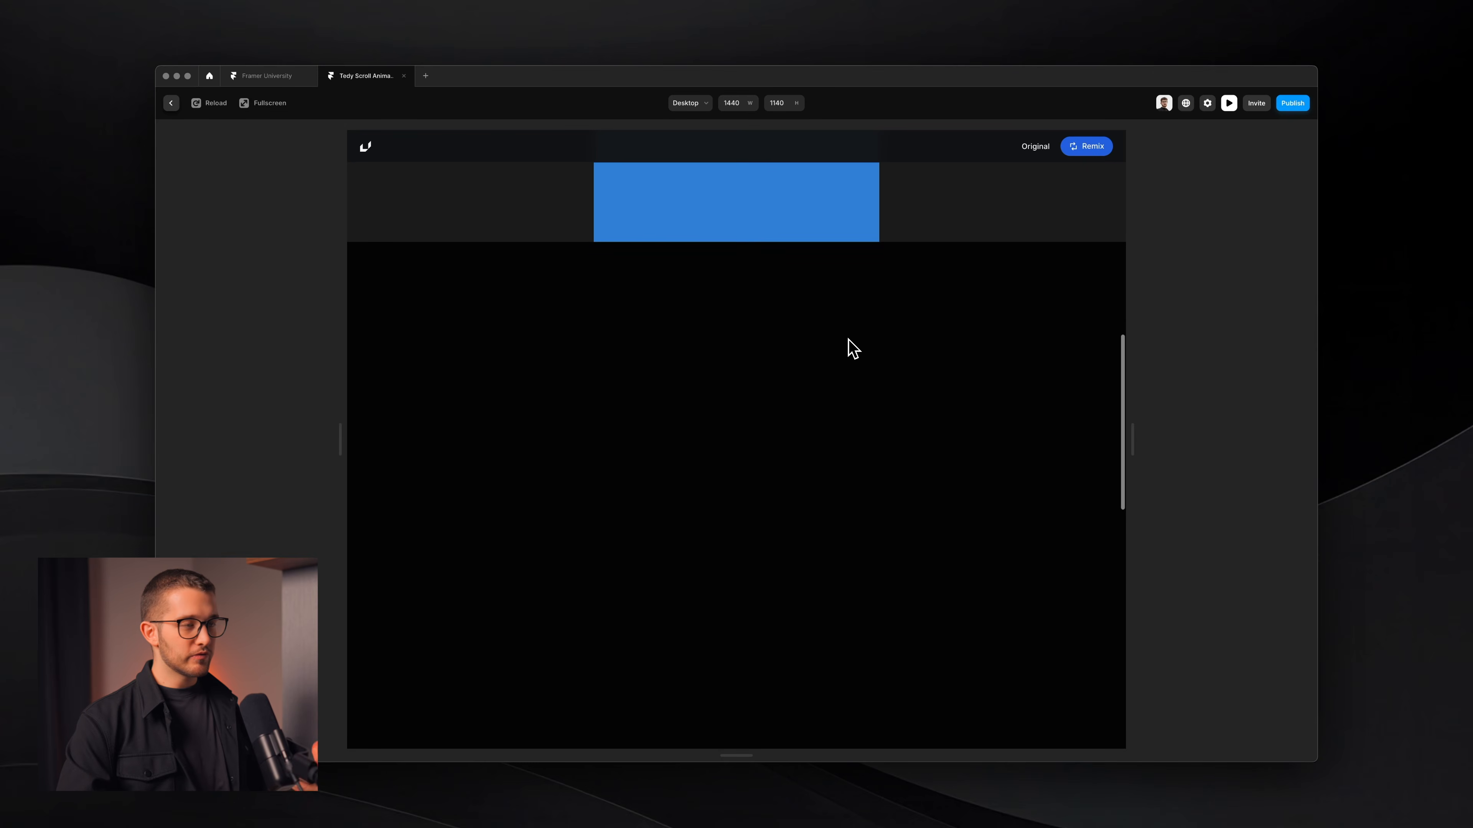
{"action": "key", "text": "Escape"}
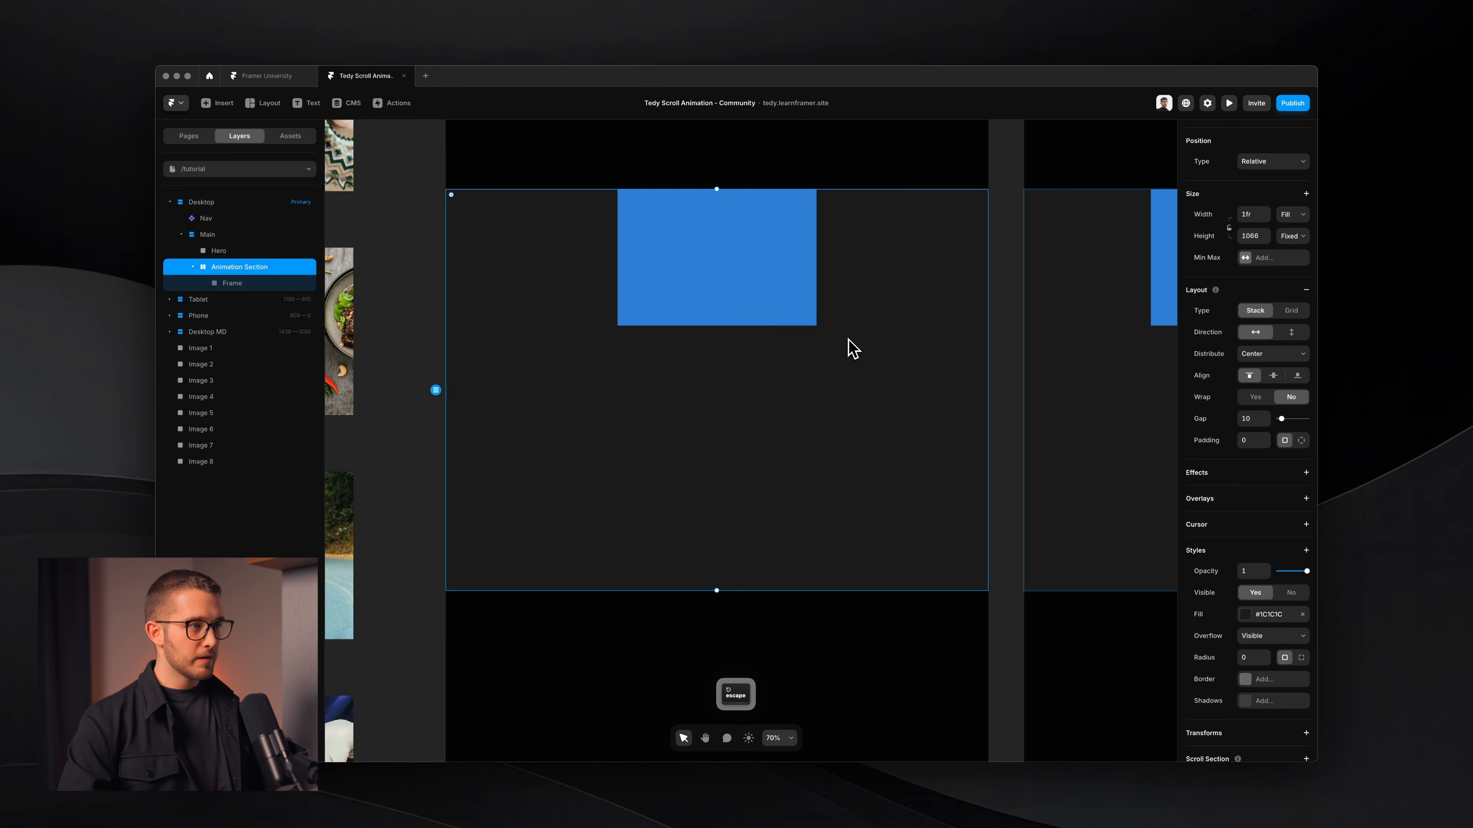
Step: Select the sticky frame and its parent Animation Section in turn to review how they are set up
{"action": "scroll", "coordinate": [848, 339], "scroll_direction": "up", "scroll_amount": 1}
{"action": "left_click", "coordinate": [777, 360], "text": "super"}
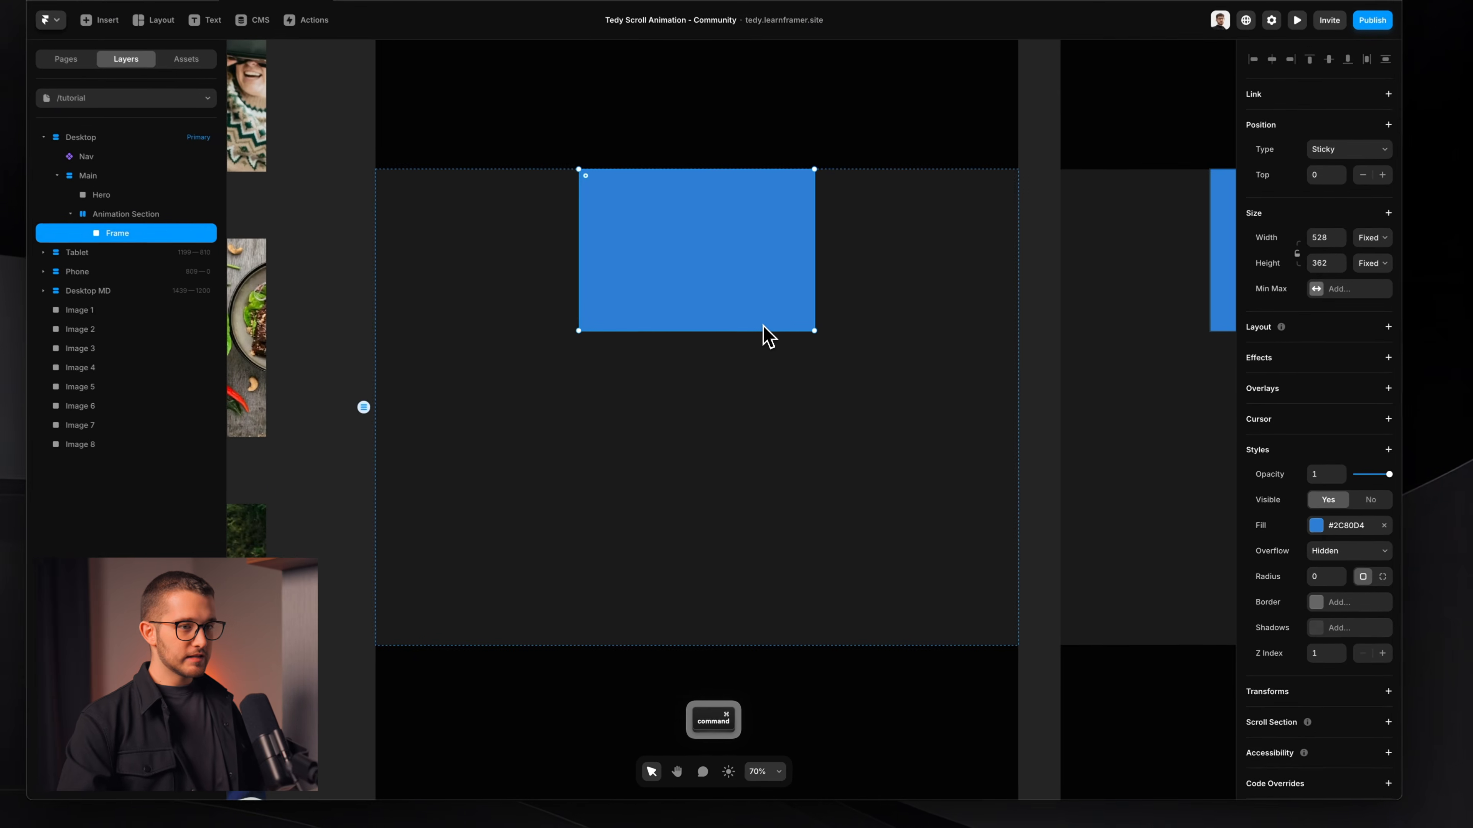
{"action": "left_click", "coordinate": [789, 397]}
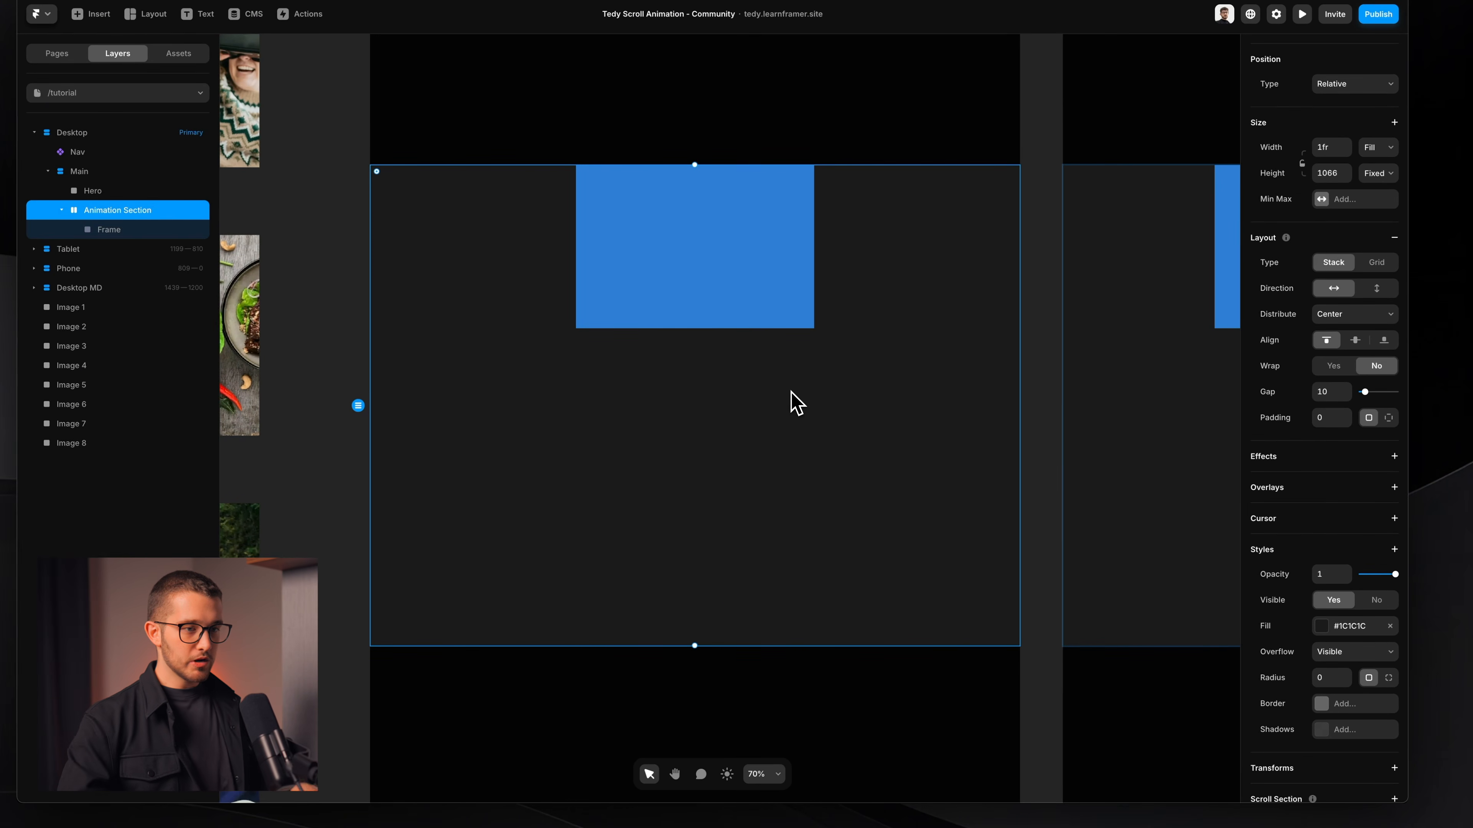
Step: Remove the Animation Section's fill and rename the blue frame inside it as Sticky
{"action": "left_click", "coordinate": [1389, 626]}
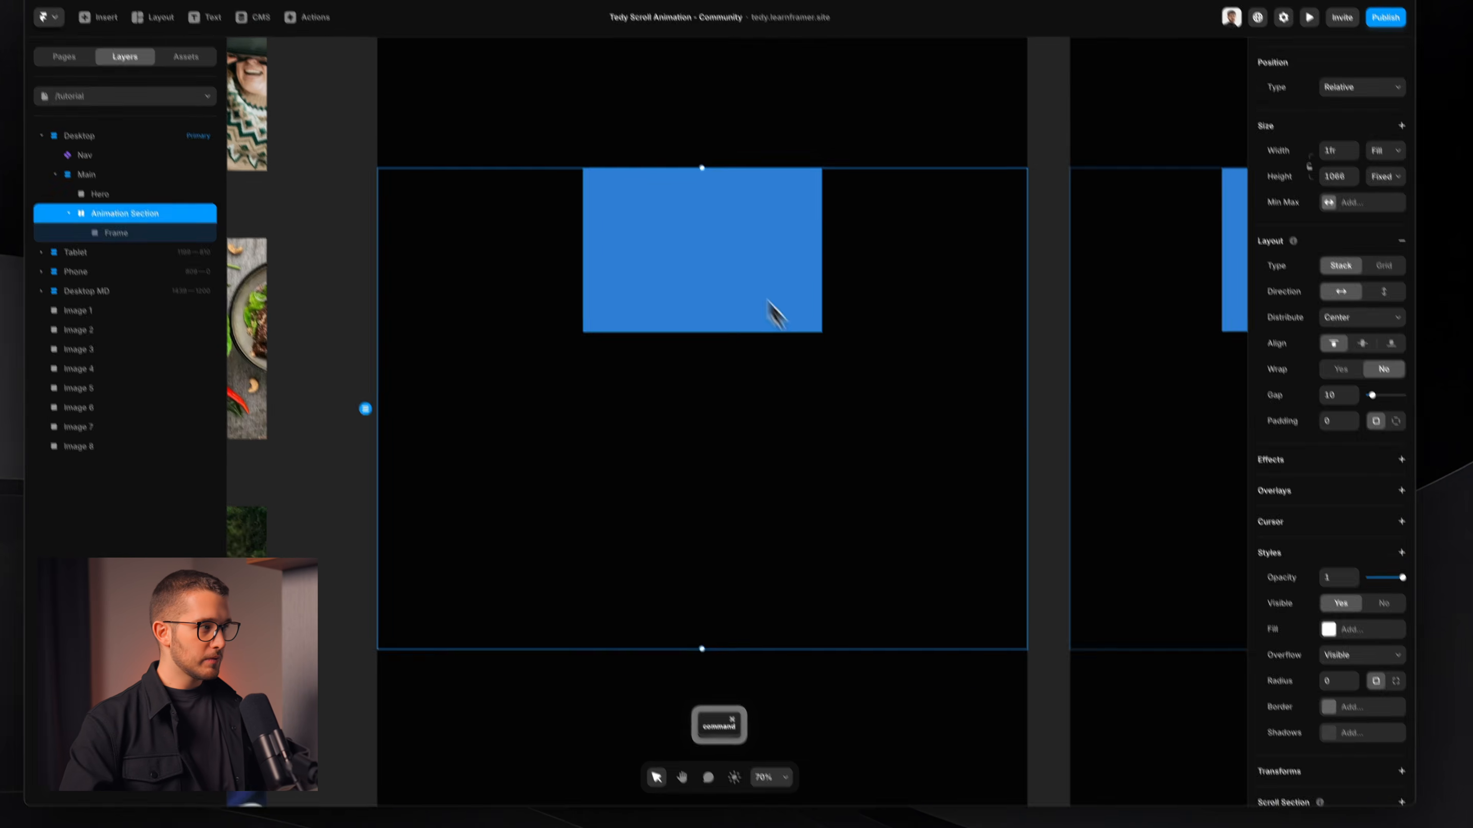
{"action": "left_click", "coordinate": [772, 313], "text": "super"}
{"action": "key", "text": "super+r"}
{"action": "type", "text": "Stick"}
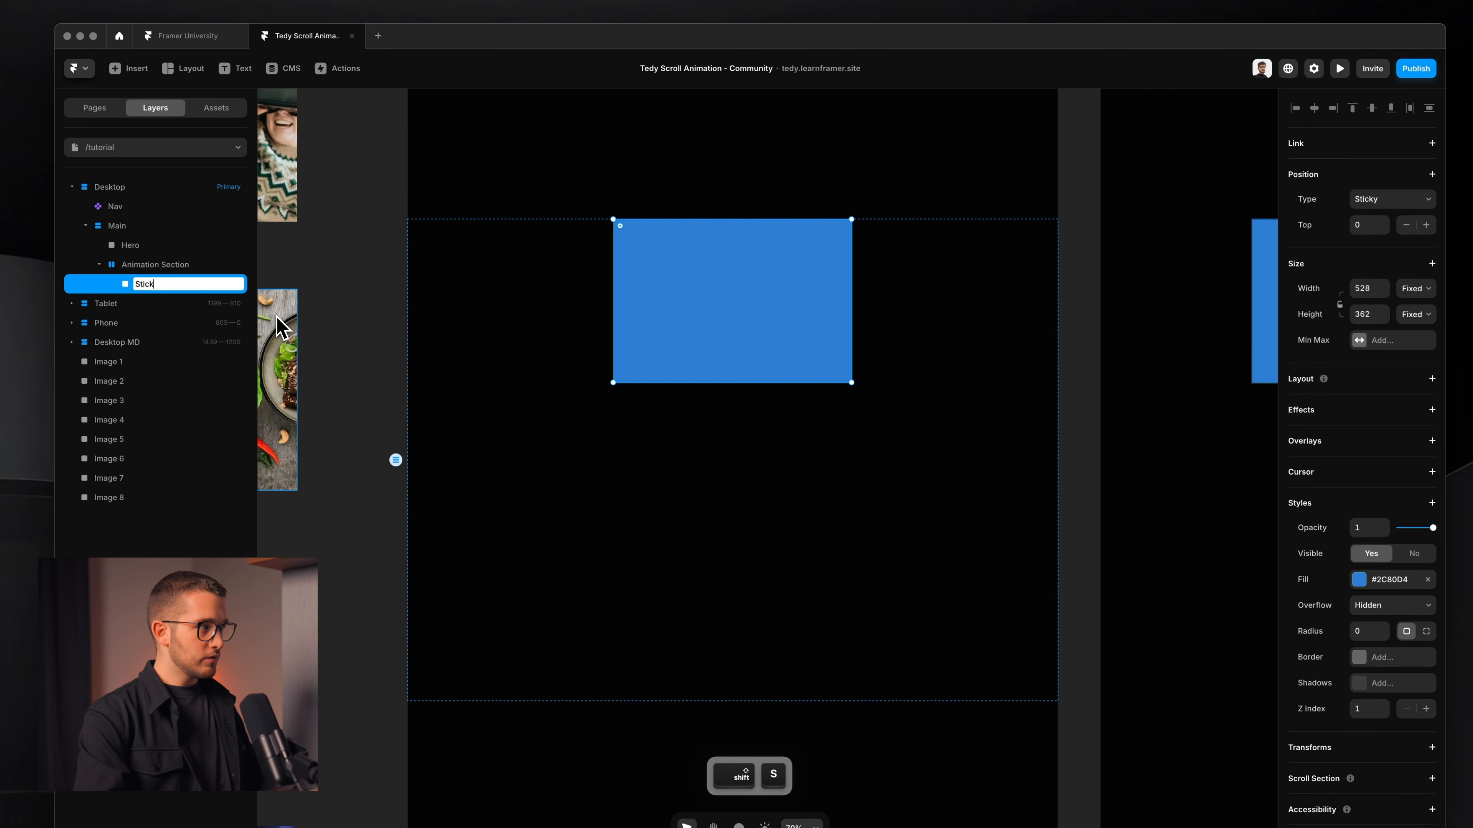
{"action": "type", "text": "y"}
{"action": "key", "text": "Return"}
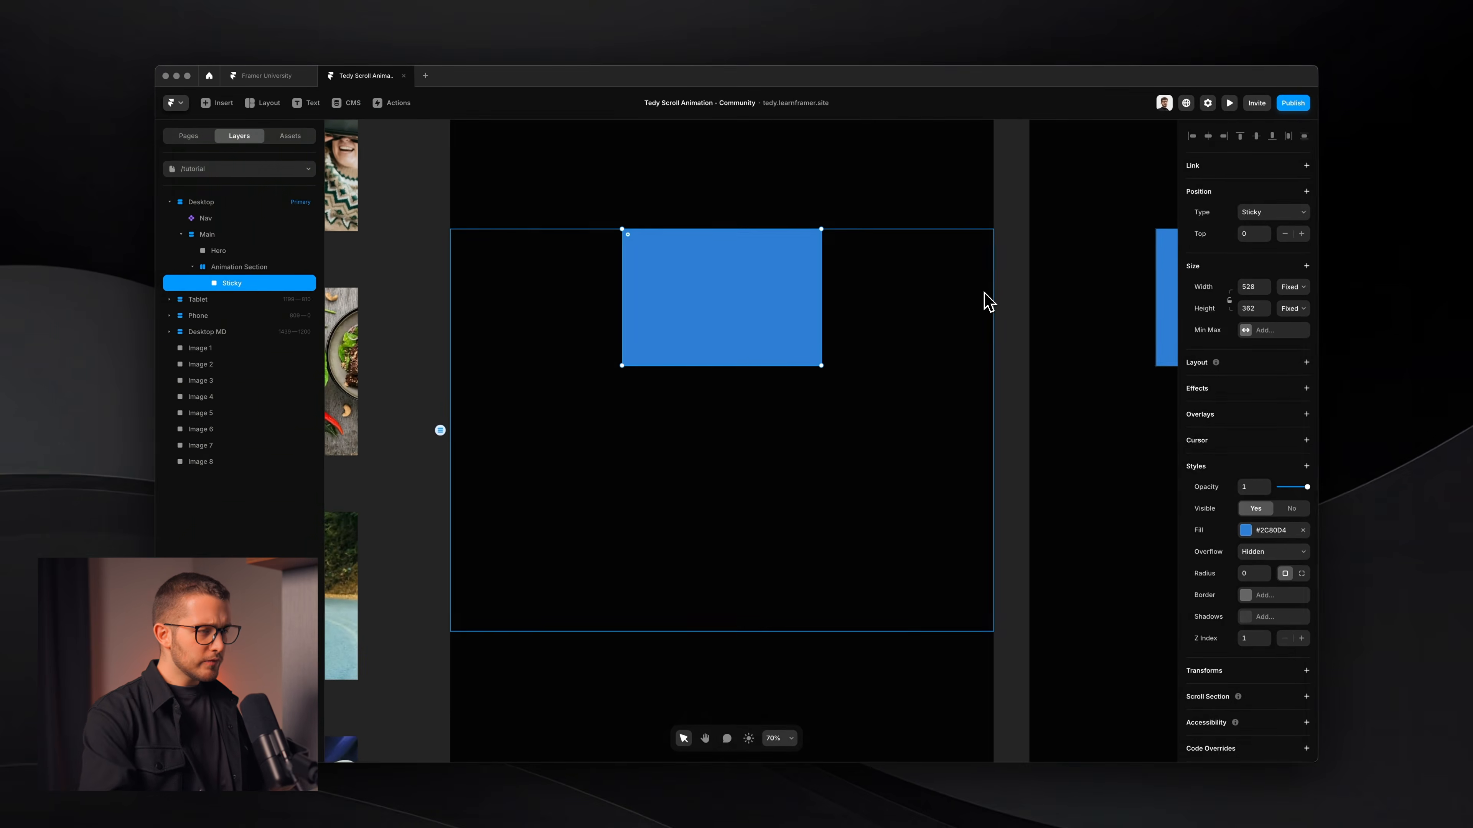
Step: Preview the page, mark the full viewport height over the blue frame with a selection, and close the preview
{"action": "key", "text": "super+p"}
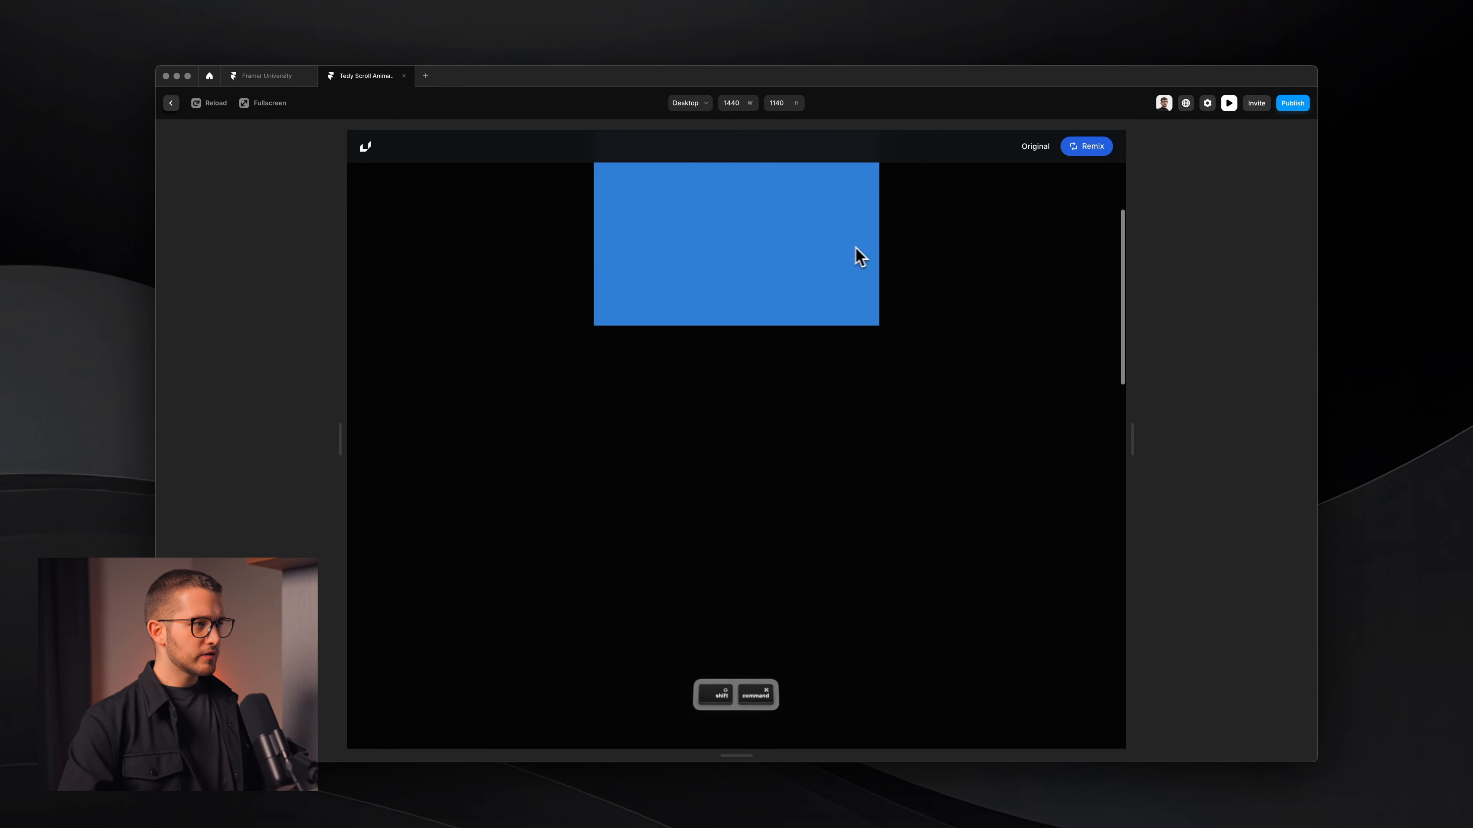
{"action": "left_click_drag", "start_coordinate": [592, 127], "coordinate": [712, 327]}
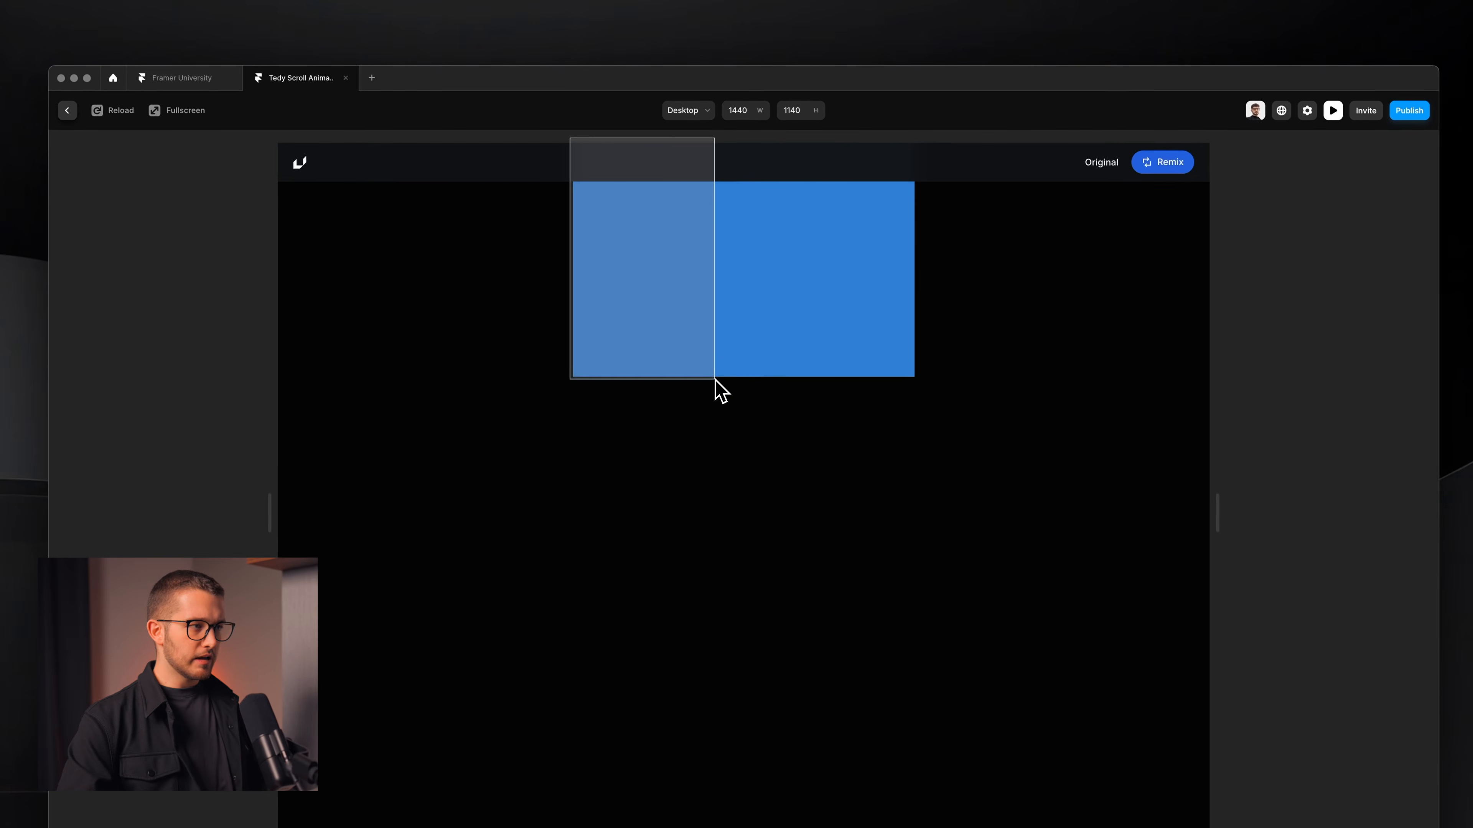
{"action": "left_click_drag", "start_coordinate": [715, 378], "coordinate": [813, 827]}
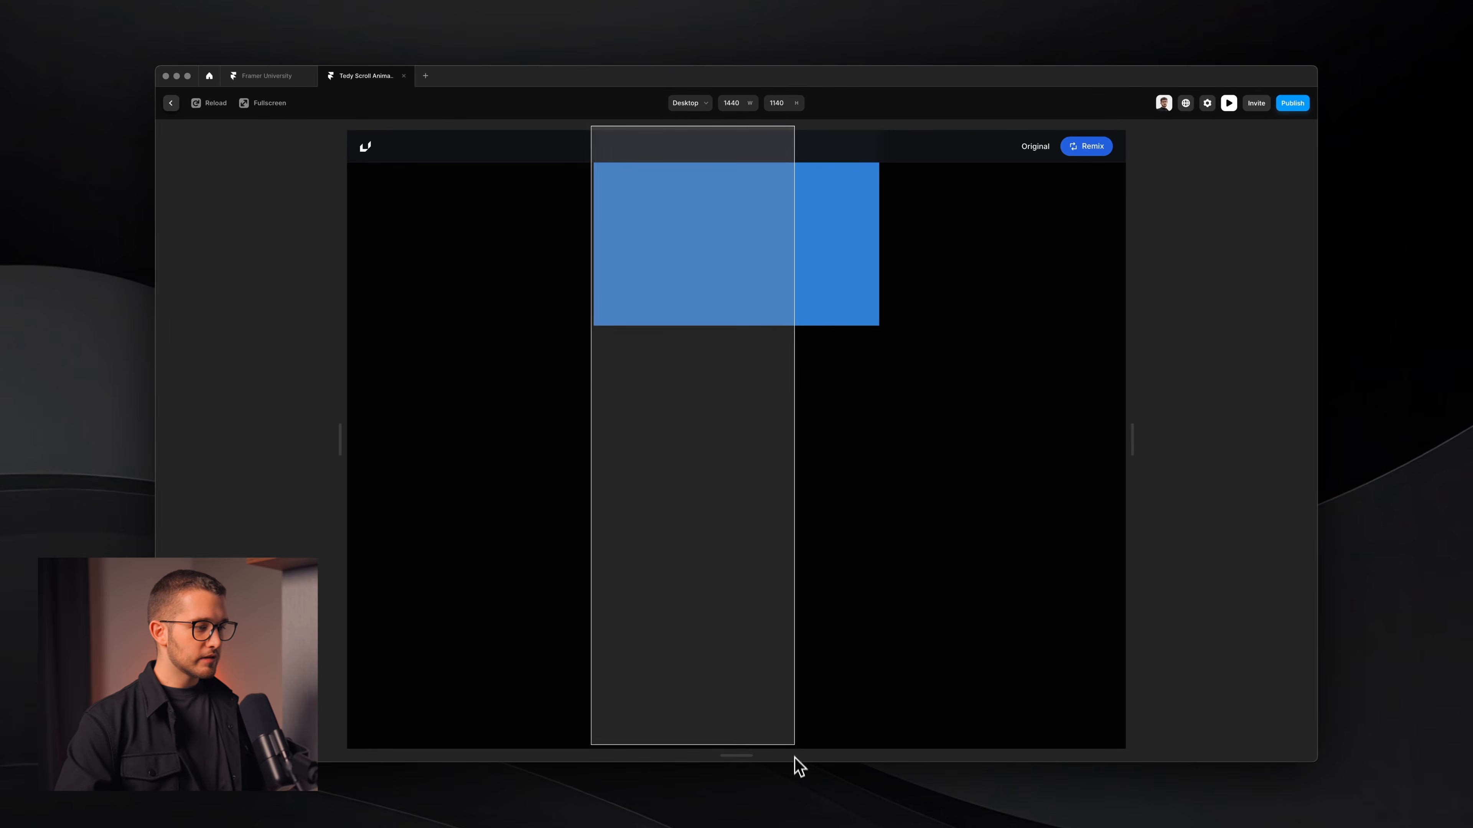
{"action": "left_click_drag", "start_coordinate": [794, 757], "coordinate": [790, 748]}
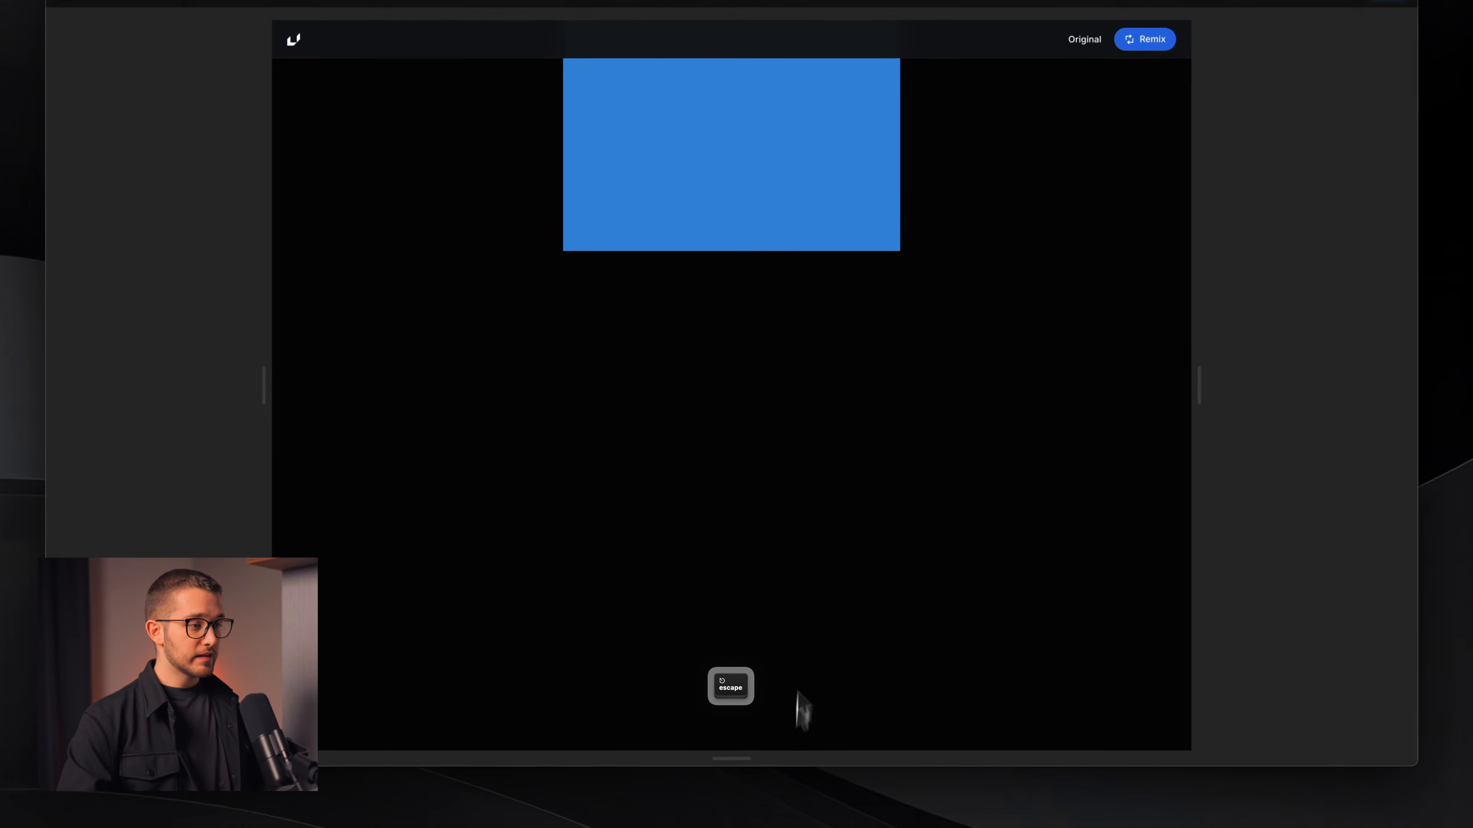
{"action": "key", "text": "super+p"}
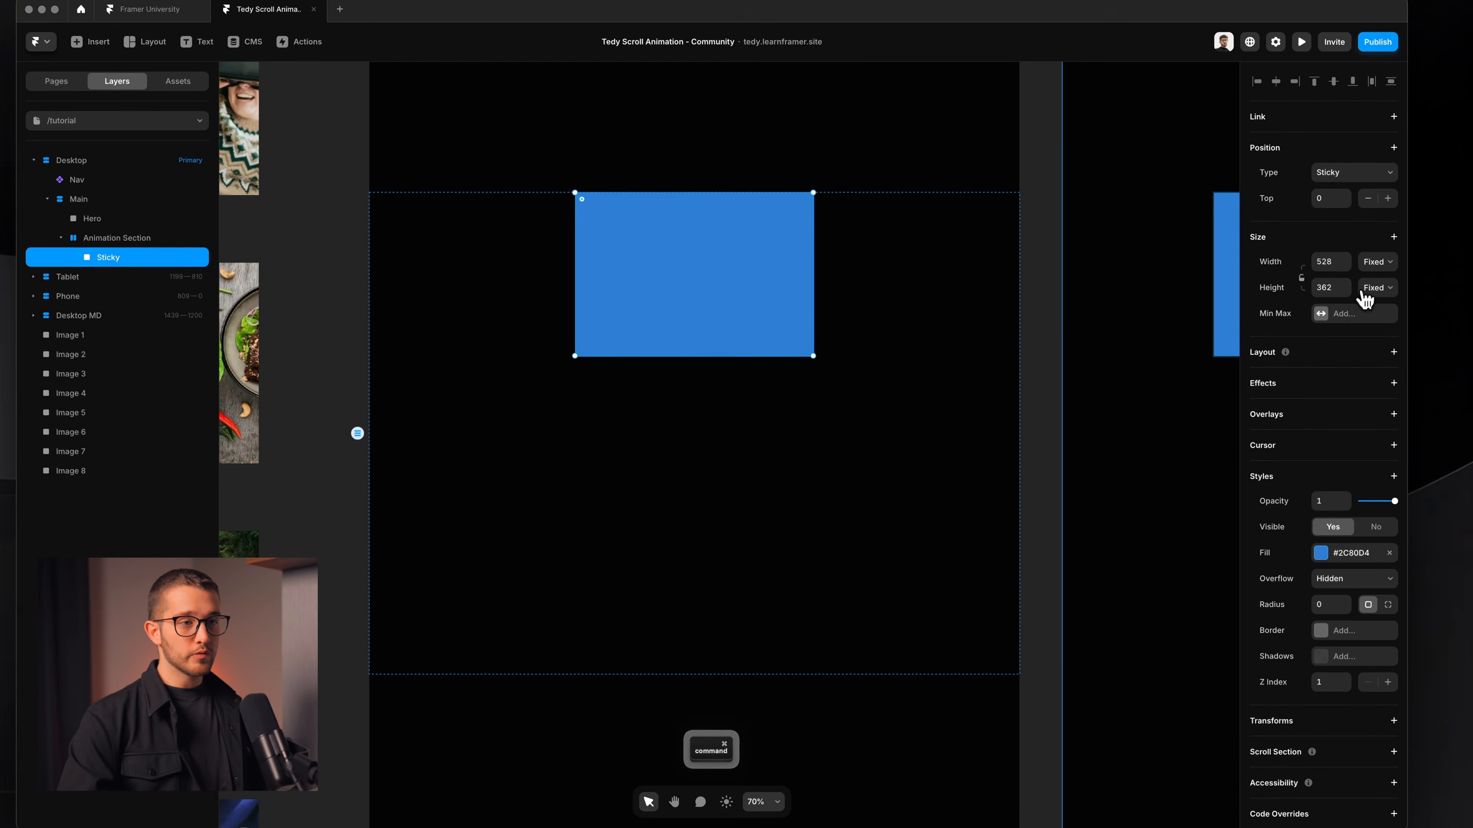
Step: Set the Sticky frame's height to 100vh and width to Fill, remove its fill, and give it a stack layout
{"action": "left_click", "coordinate": [1384, 267]}
{"action": "left_click", "coordinate": [1386, 343]}
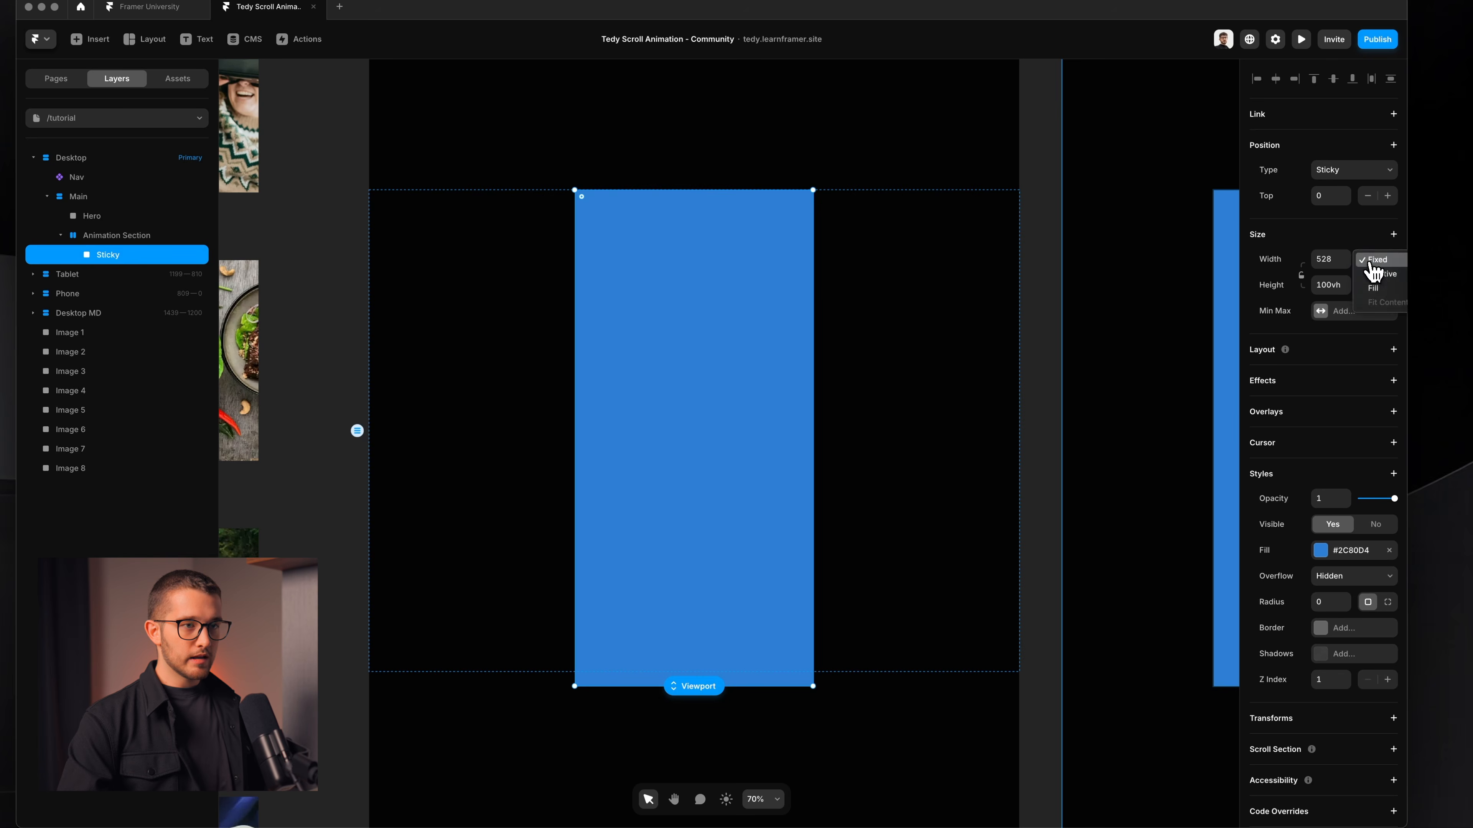
{"action": "left_click", "coordinate": [1378, 288]}
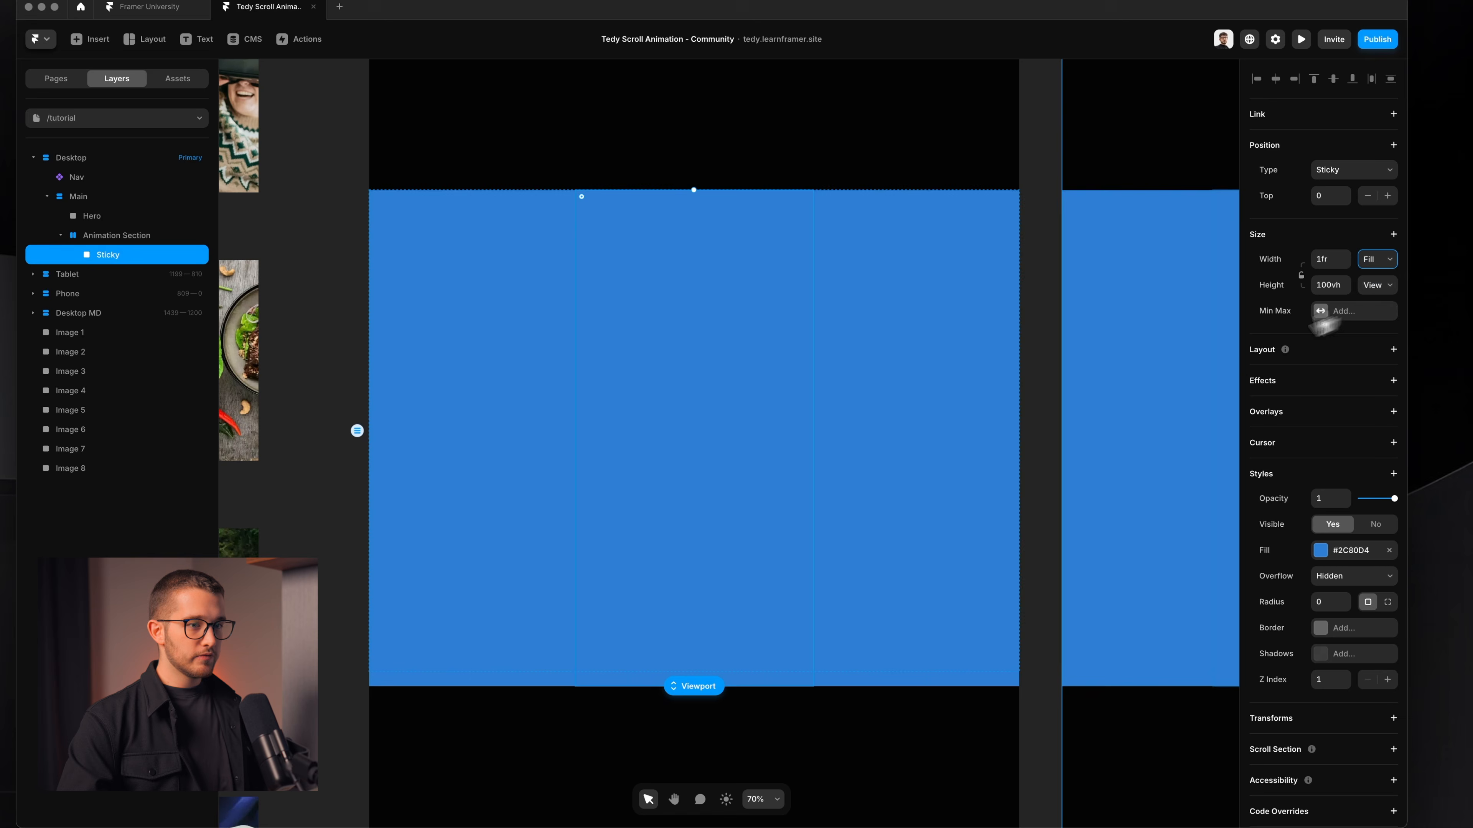
{"action": "left_click", "coordinate": [1389, 551]}
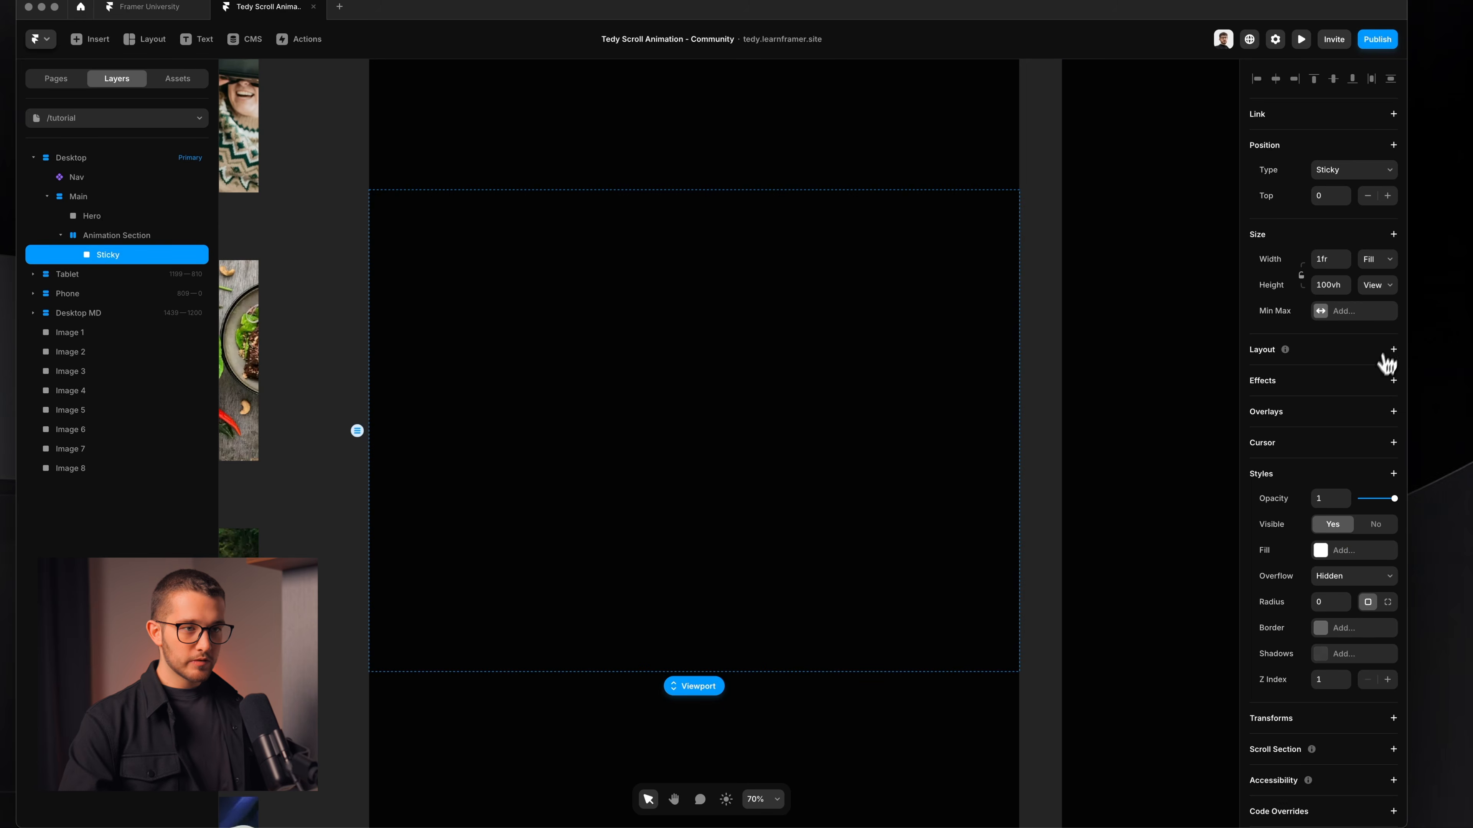
{"action": "left_click", "coordinate": [1394, 350]}
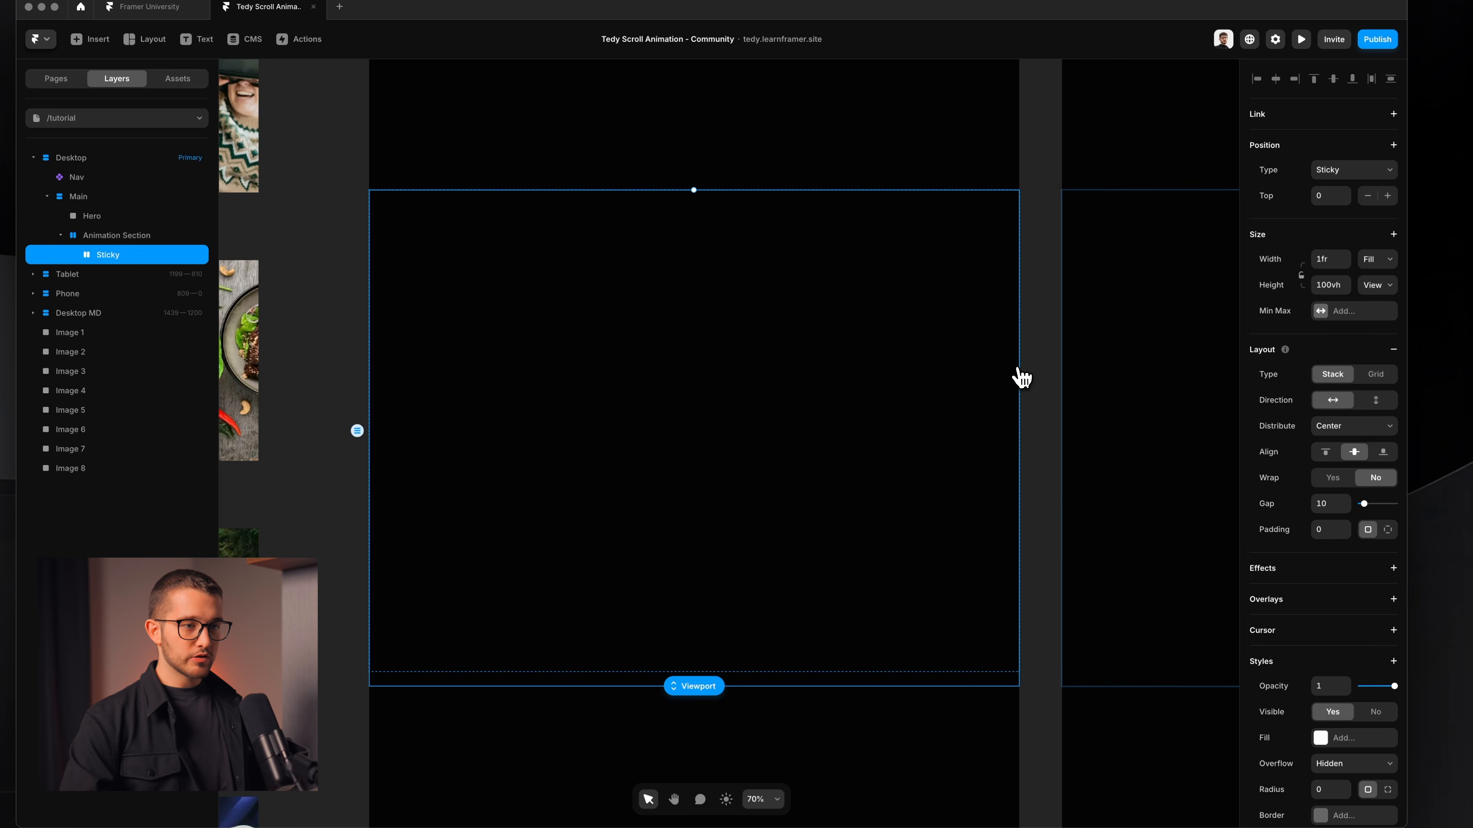
Step: Draw a small test frame about 229 by 158 px inside the Sticky frame and delete it
{"action": "key", "text": "f"}
{"action": "left_click_drag", "start_coordinate": [636, 327], "coordinate": [746, 411]}
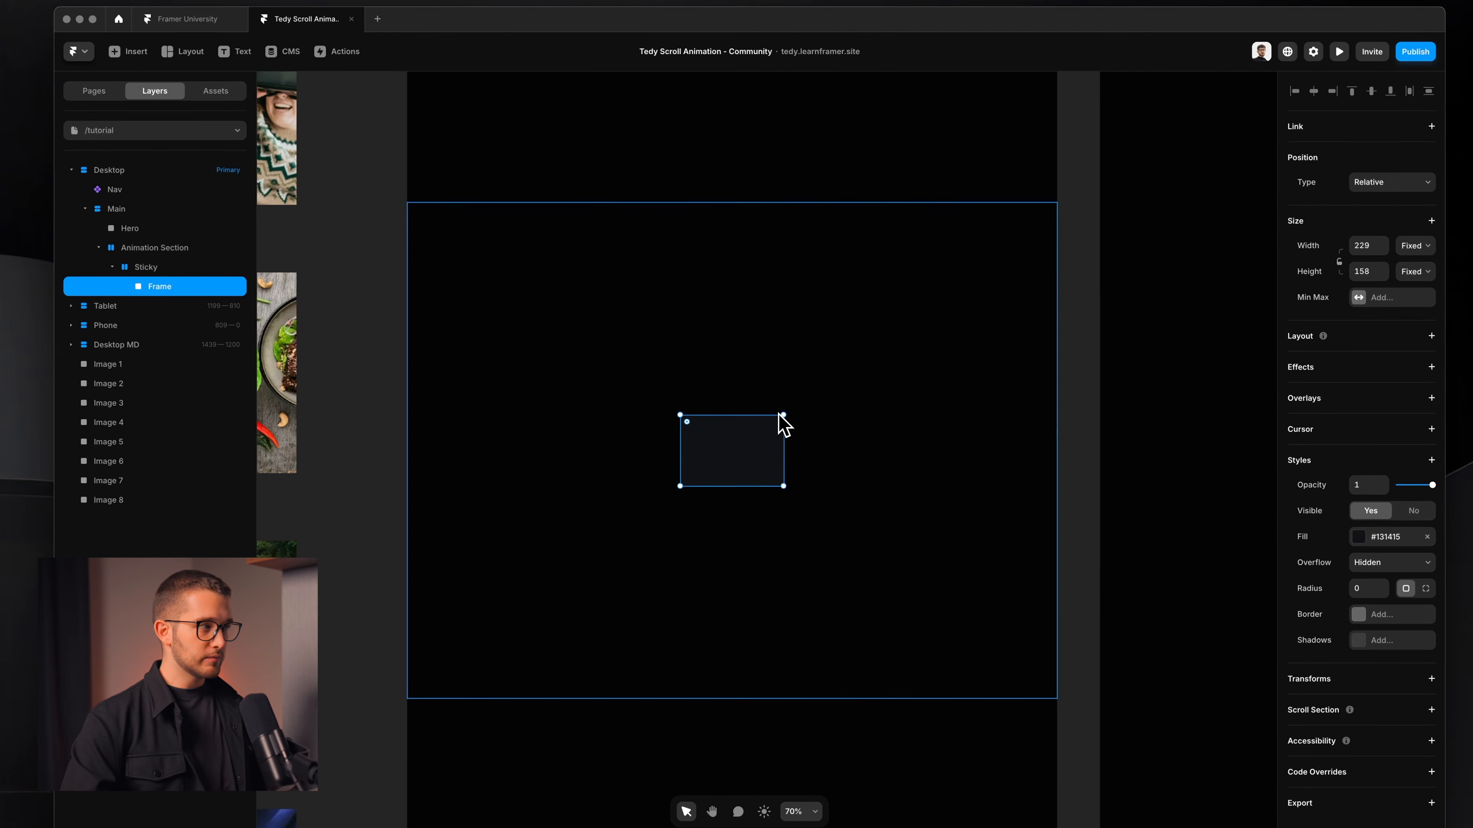
{"action": "key", "text": "BackSpace"}
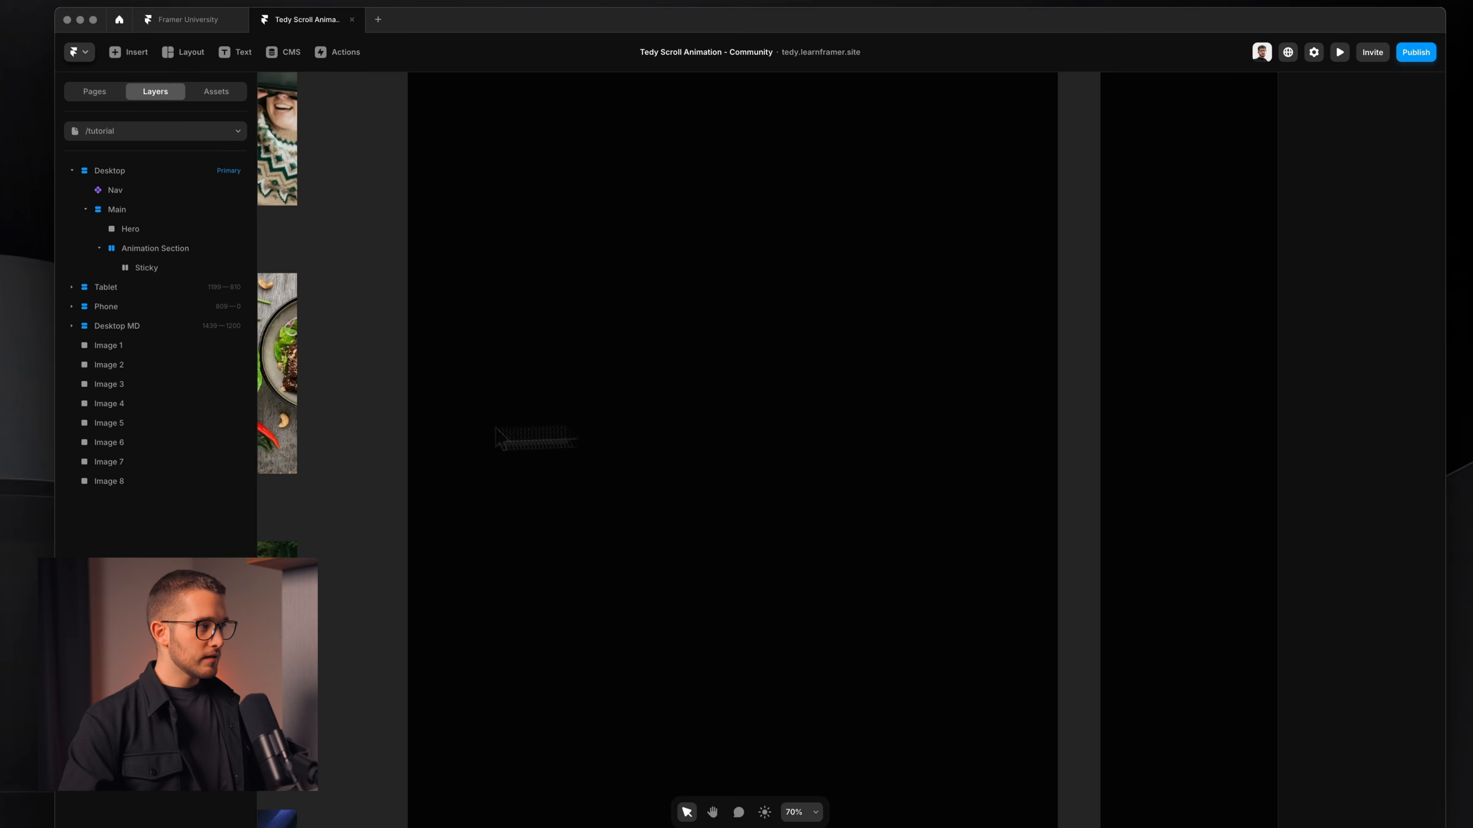
Step: Stretch the Animation Section's lower edge down to a height of more than 2000 px, and select the Sticky frame inside it
{"action": "left_click", "coordinate": [152, 248]}
{"action": "scroll", "coordinate": [750, 339], "scroll_direction": "down", "scroll_amount": 5}
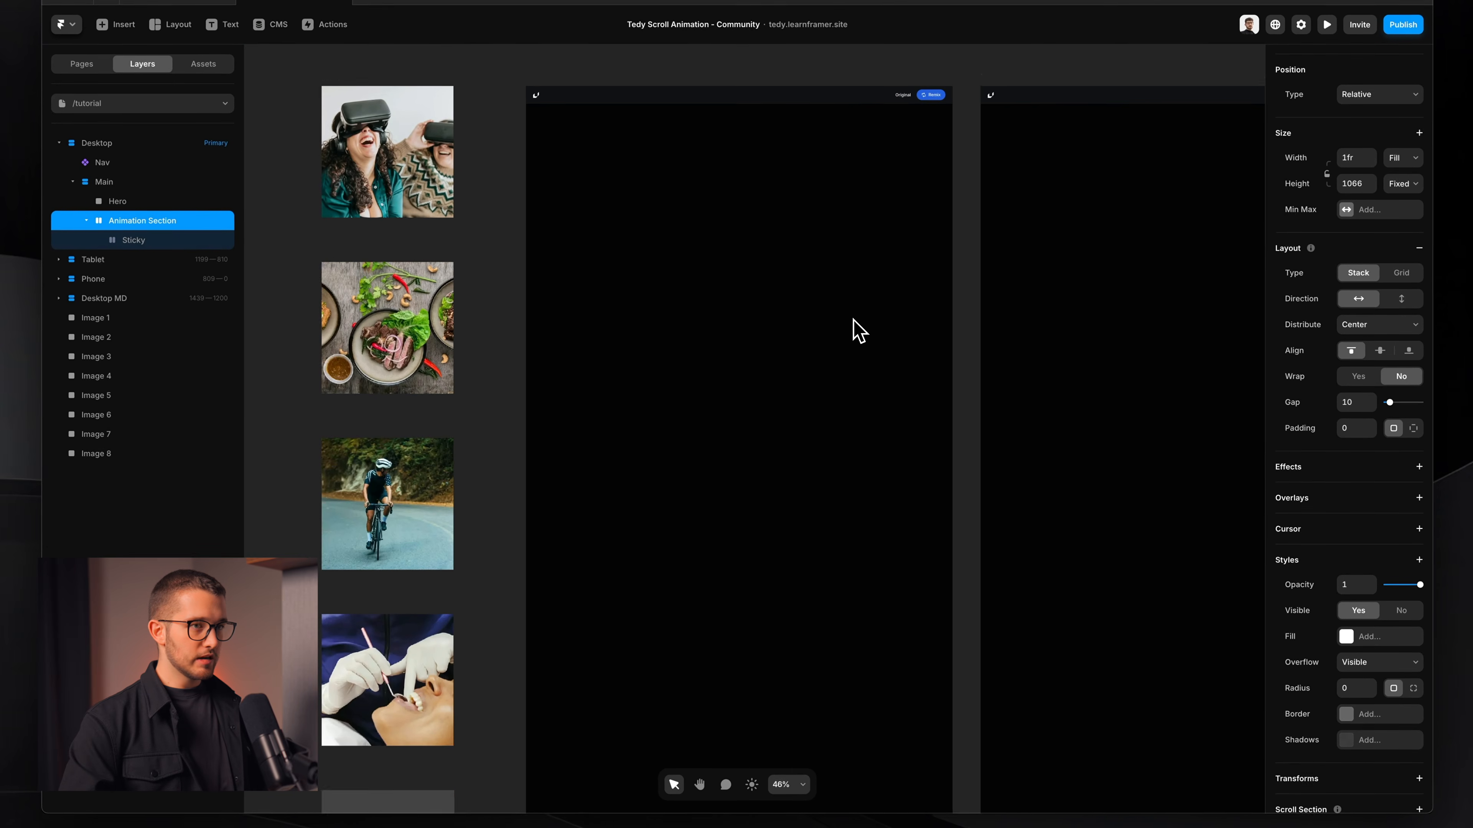
{"action": "left_click_drag", "start_coordinate": [755, 529], "coordinate": [770, 579]}
{"action": "scroll", "coordinate": [775, 540], "scroll_direction": "down", "scroll_amount": 3}
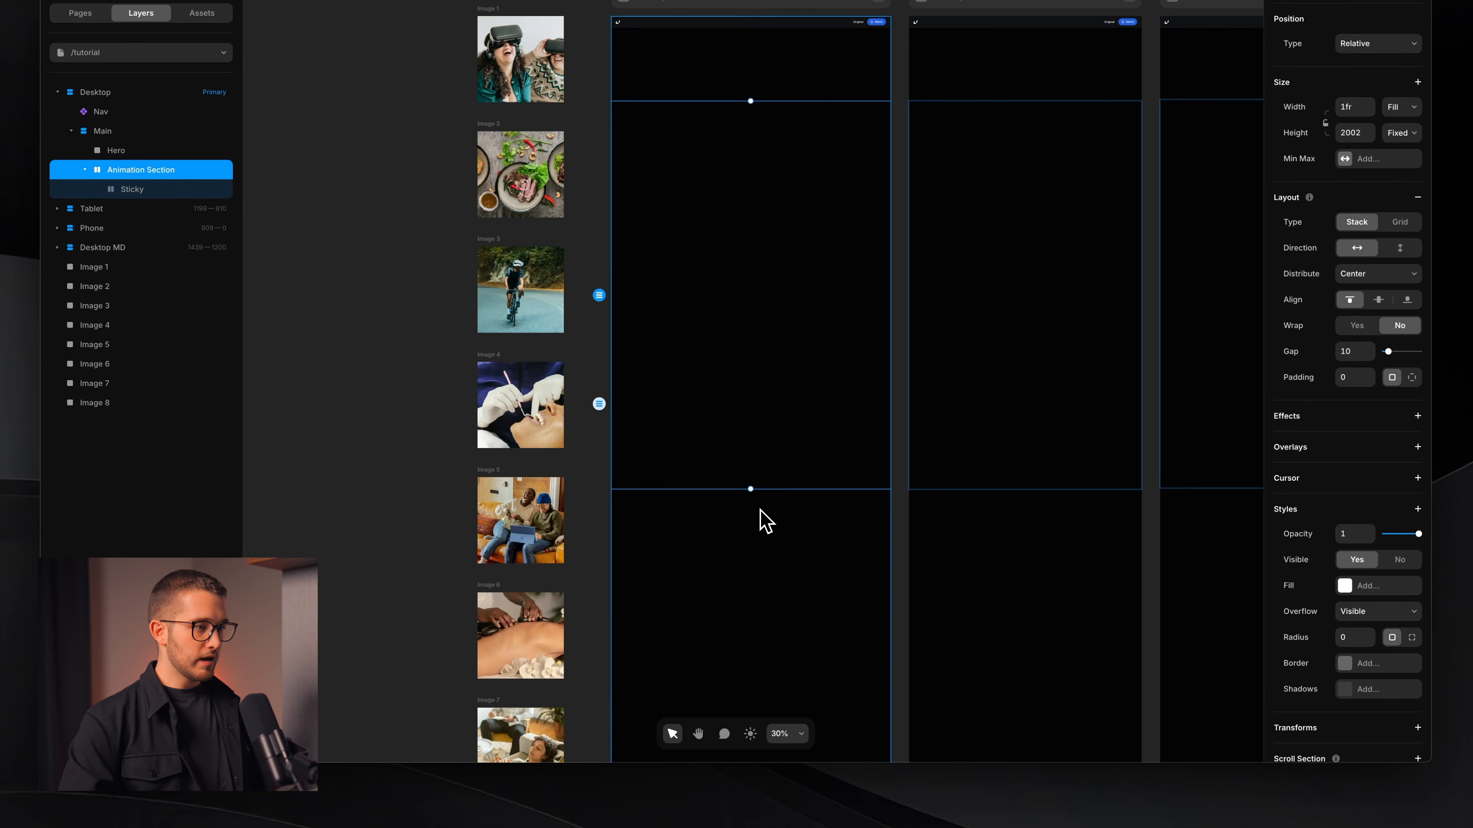
{"action": "left_click_drag", "start_coordinate": [760, 490], "coordinate": [756, 547]}
{"action": "key", "text": "Return"}
{"action": "scroll", "coordinate": [724, 277], "scroll_direction": "up", "scroll_amount": 4}
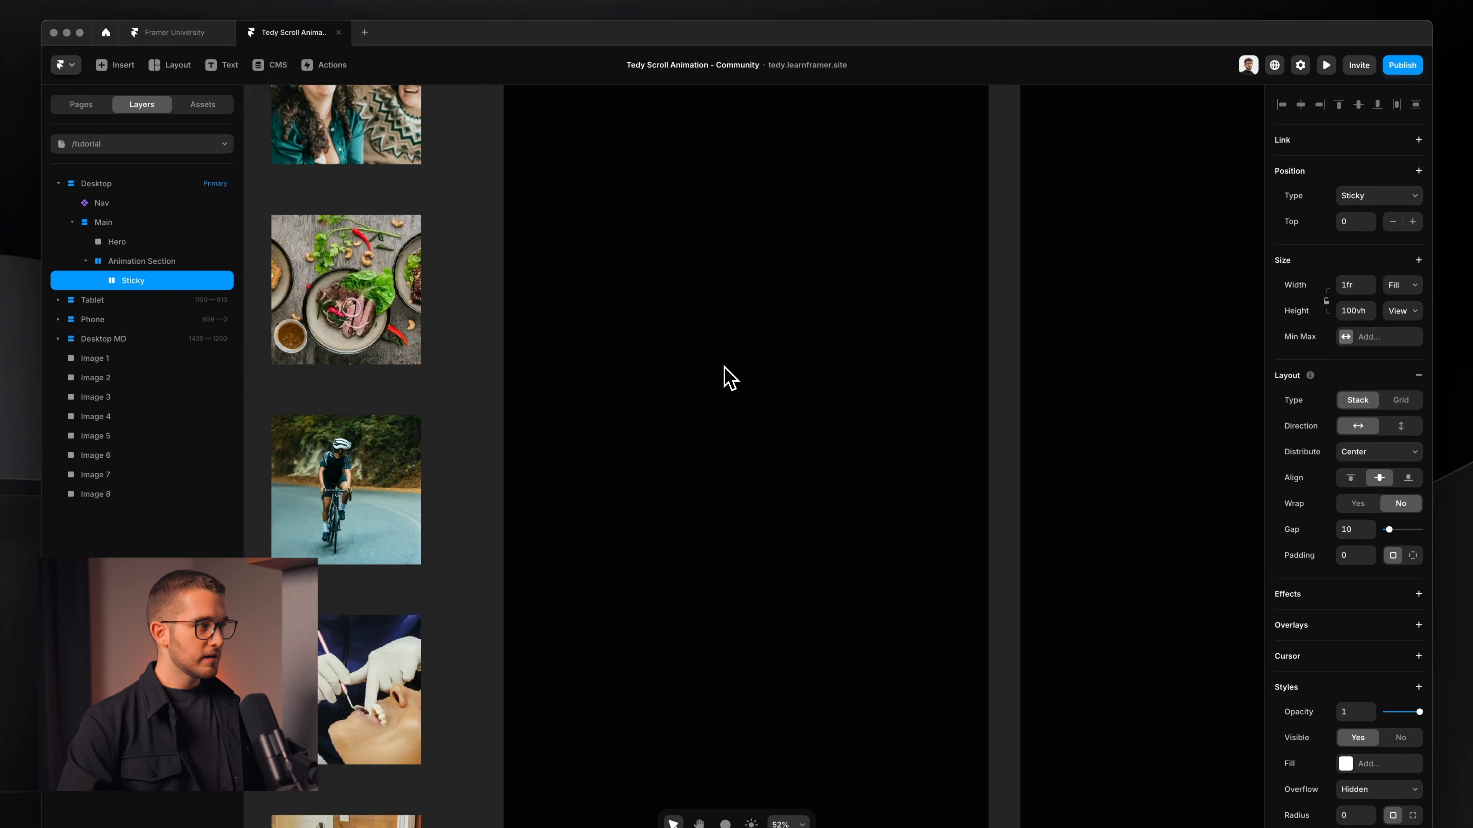
{"action": "scroll", "coordinate": [748, 320], "scroll_direction": "up", "scroll_amount": 2}
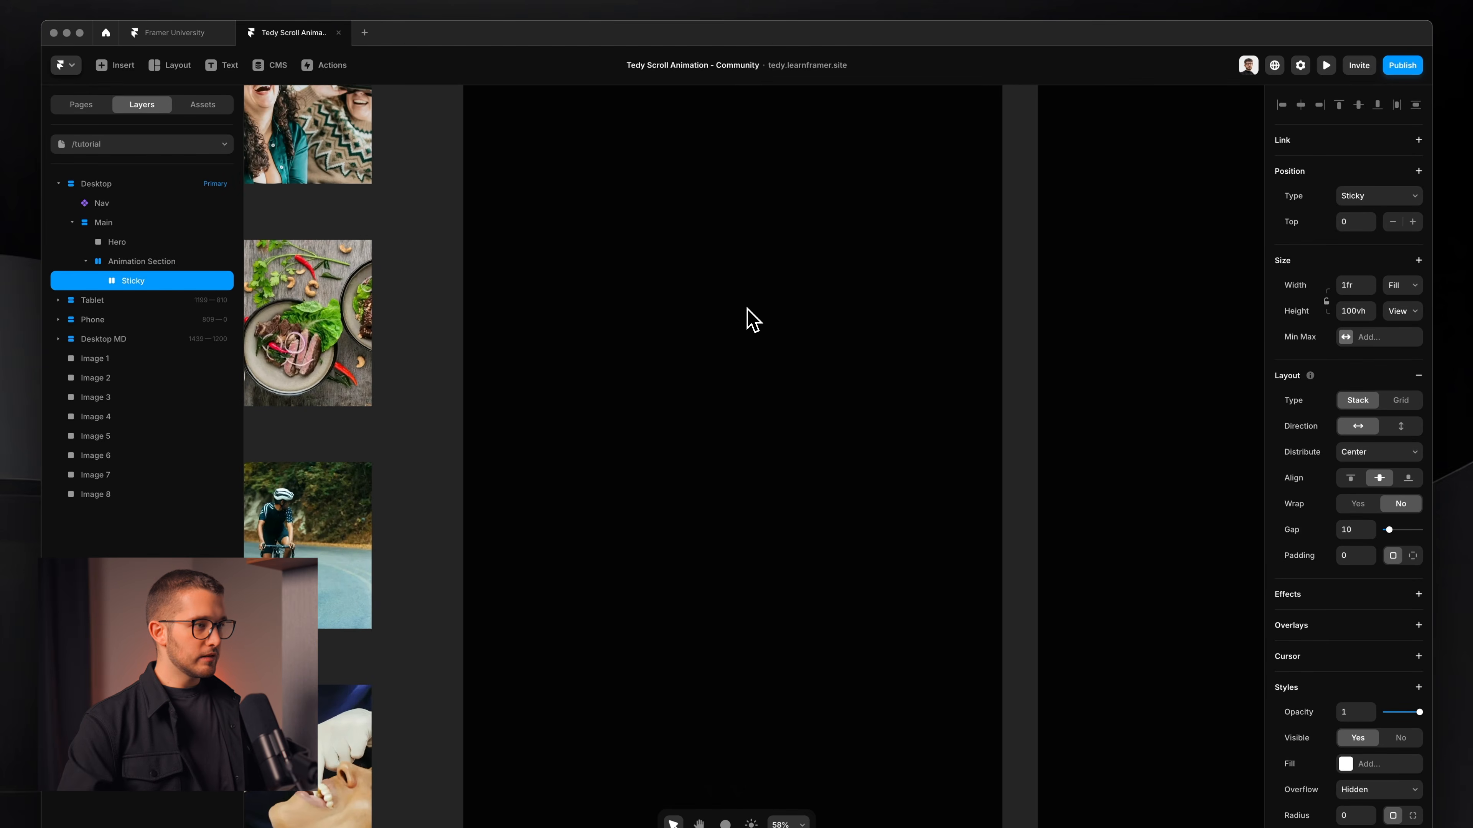
Step: Switch to the finished example page, scroll through its animation, and mark the image arrangement and the central text with screenshot selections
{"action": "key", "text": "super+Tab"}
{"action": "scroll", "coordinate": [750, 319], "scroll_direction": "down", "scroll_amount": 5}
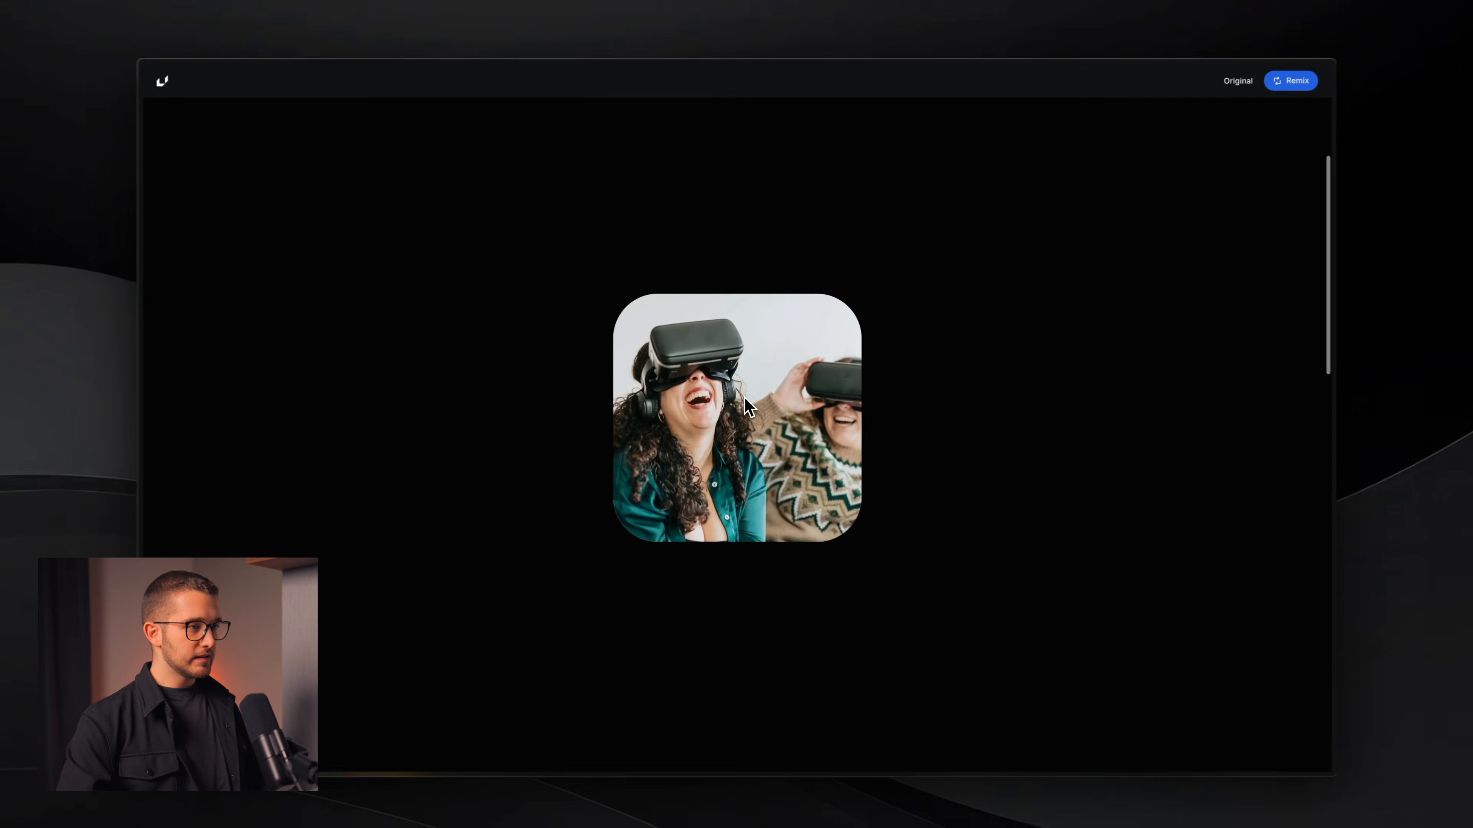
{"action": "scroll", "coordinate": [748, 402], "scroll_direction": "down", "scroll_amount": 5}
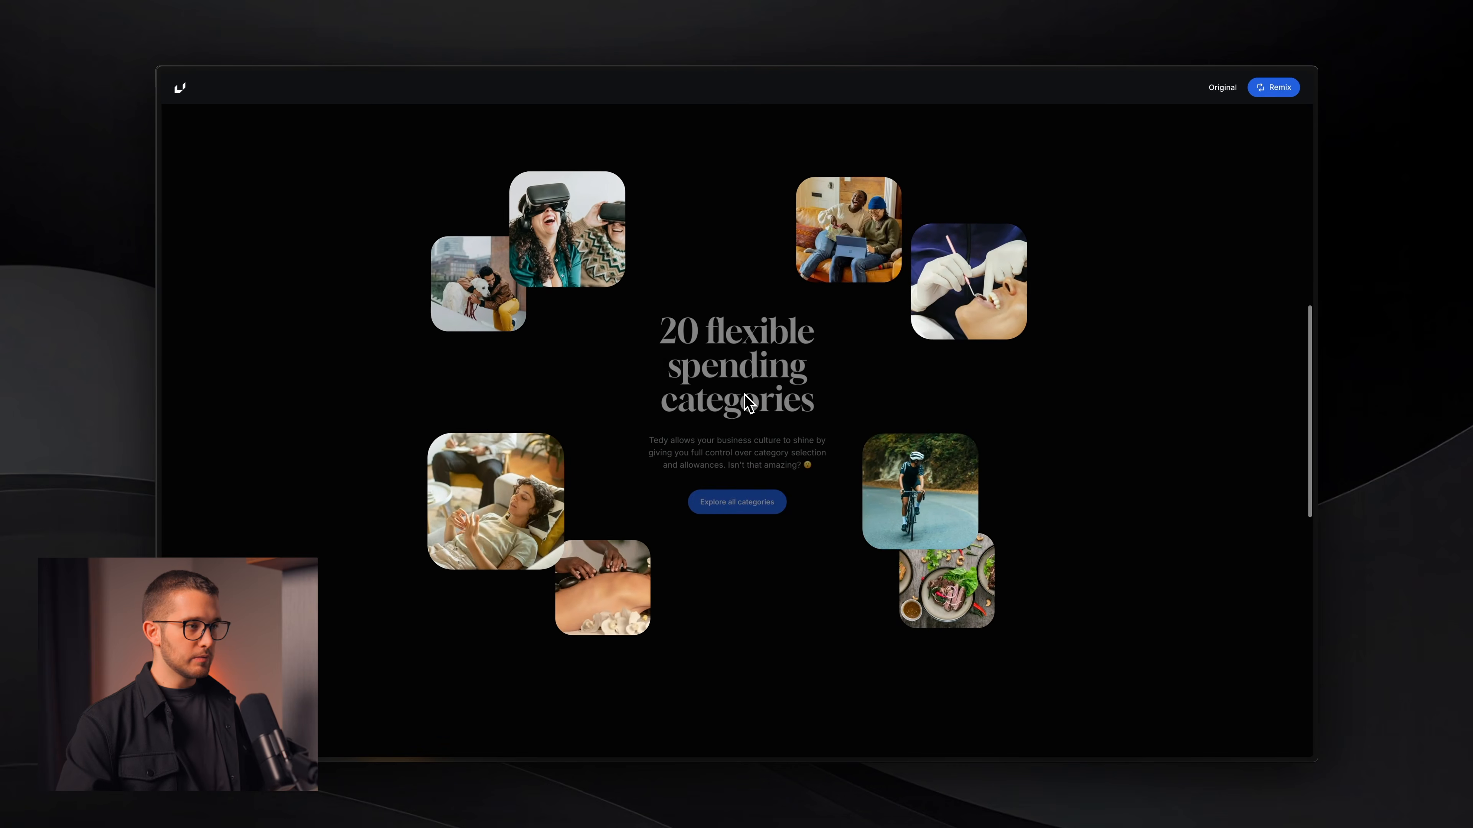
{"action": "key", "text": "super+shift+4"}
{"action": "left_click_drag", "start_coordinate": [246, 135], "coordinate": [1241, 683]}
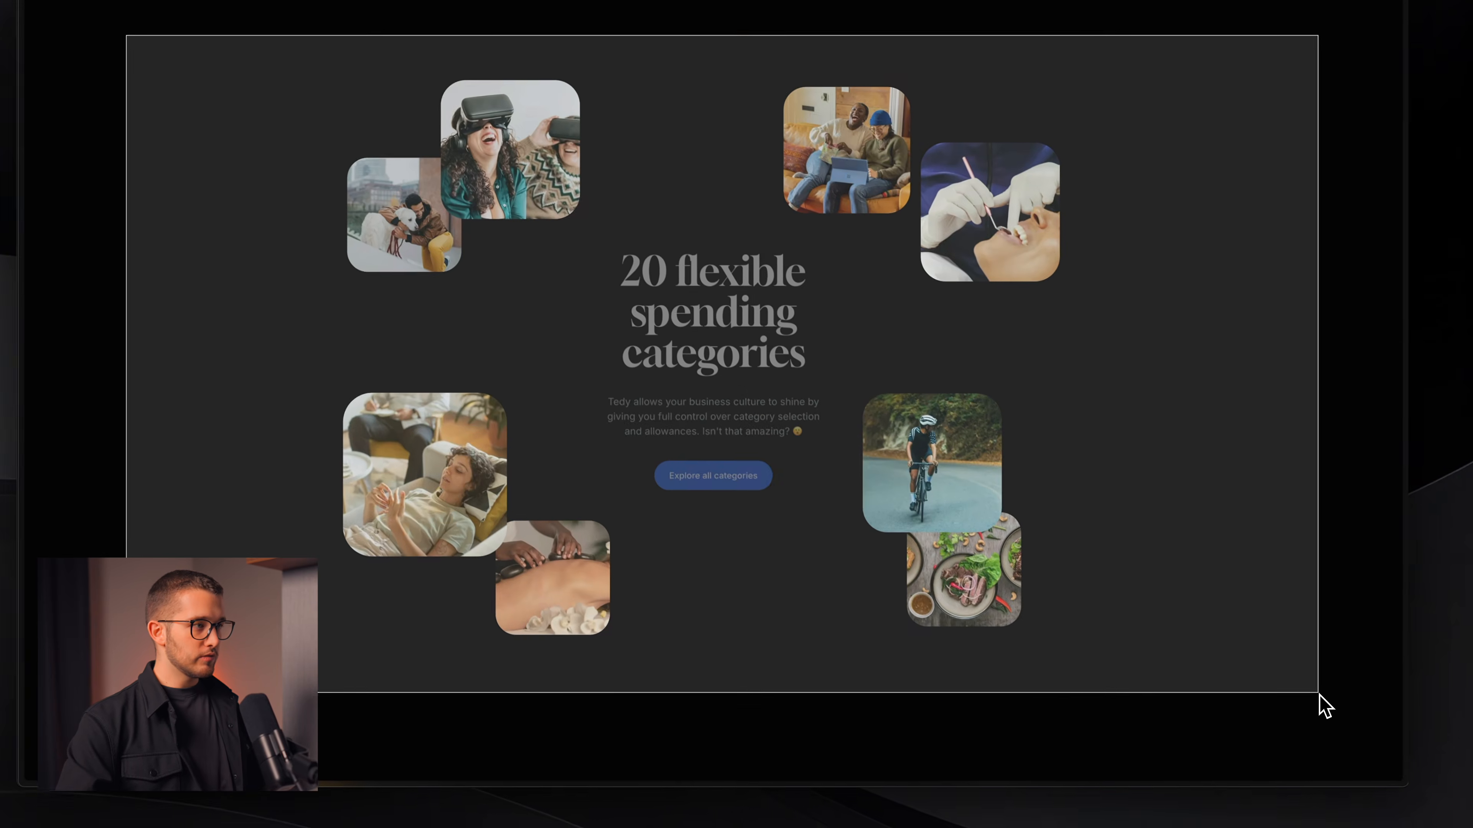
{"action": "key", "text": "Escape"}
{"action": "key", "text": "super+shift+4"}
{"action": "left_click_drag", "start_coordinate": [598, 231], "coordinate": [917, 665]}
{"action": "key", "text": "Escape"}
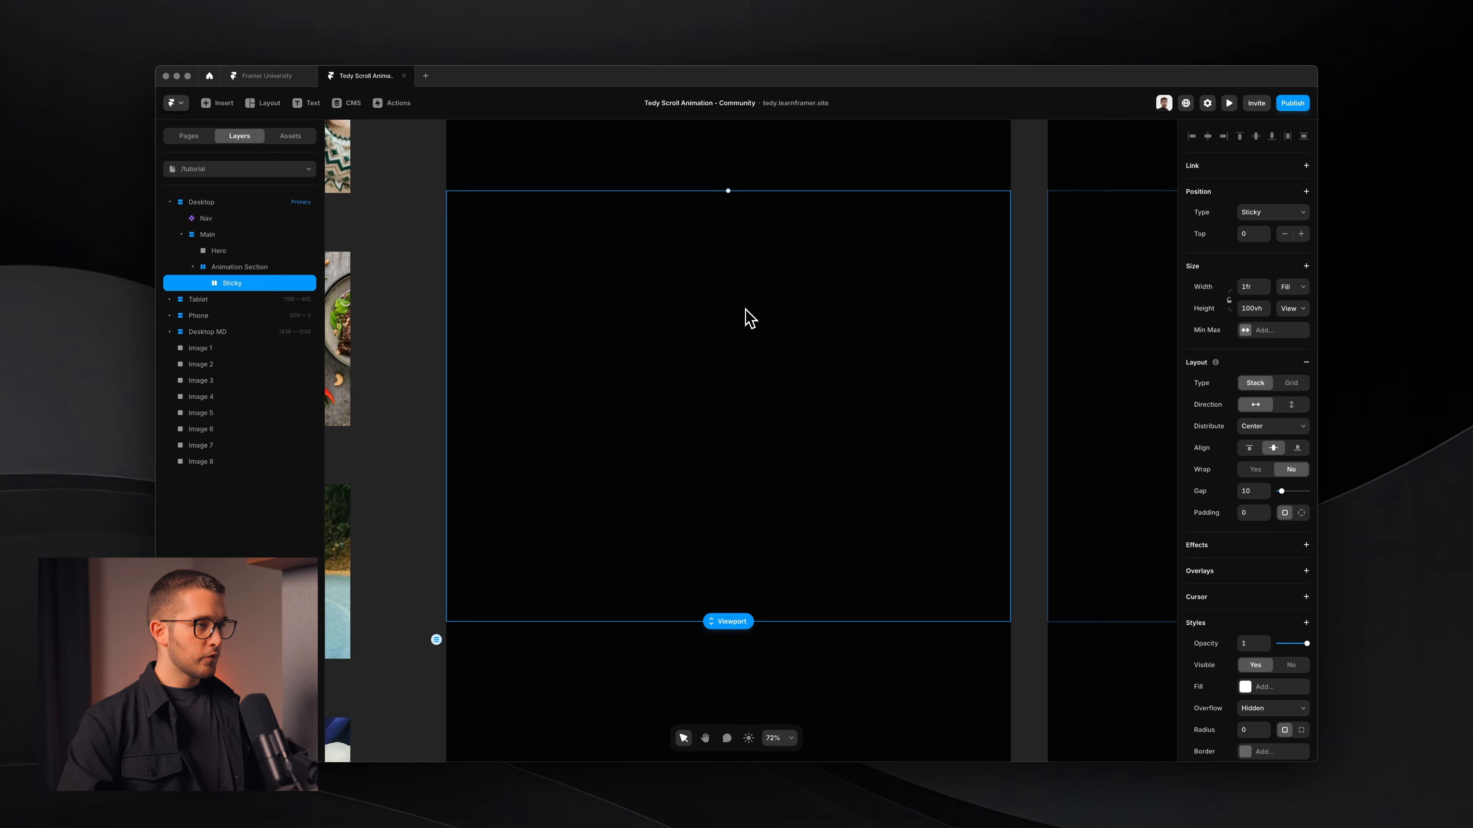
Step: Draw a text box about 370 by 287 px in the Sticky frame and paste "20 flexible spending categories" copied from the example page
{"action": "key", "text": "t"}
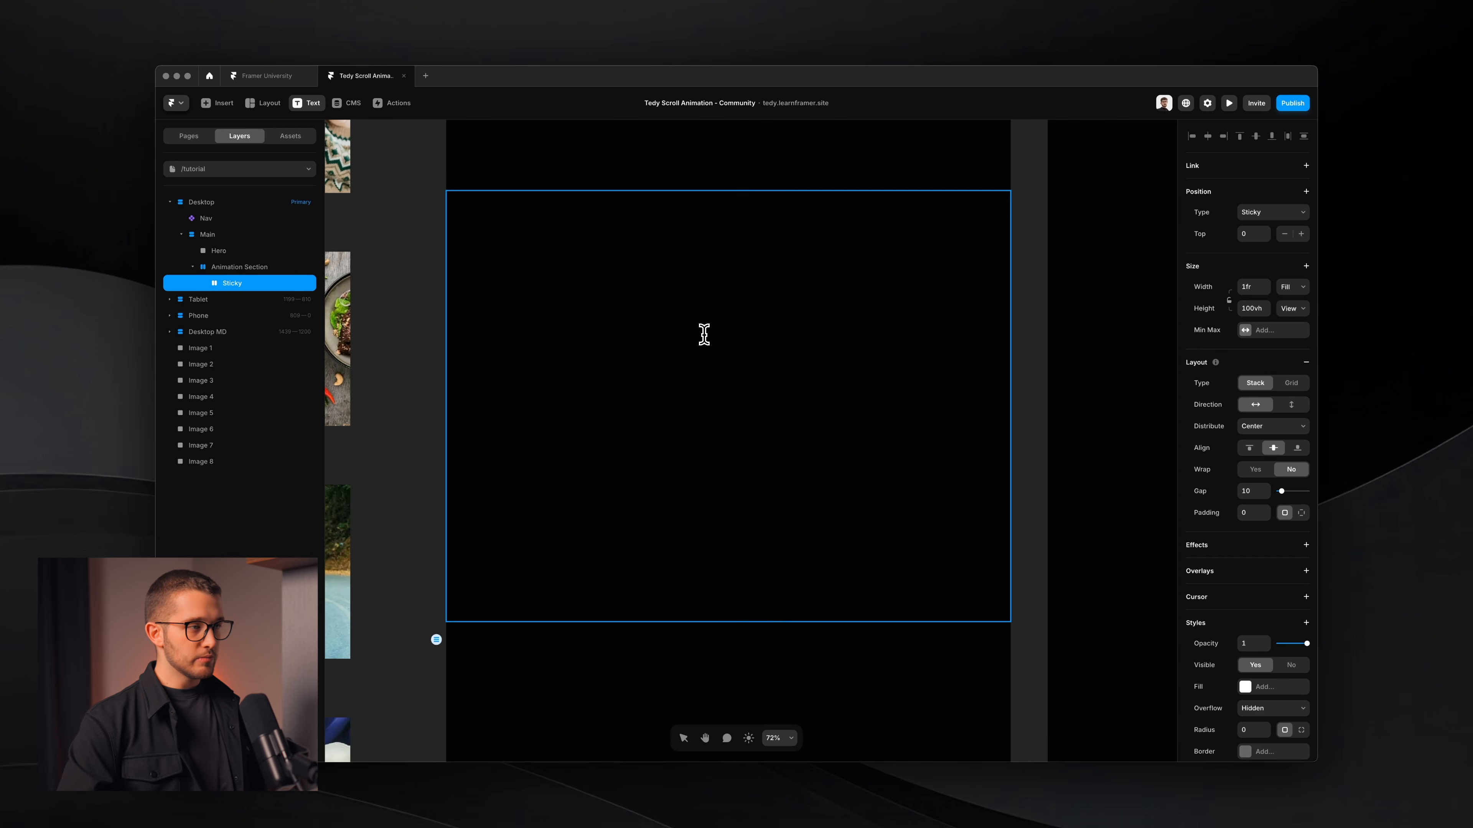
{"action": "left_click", "coordinate": [705, 347]}
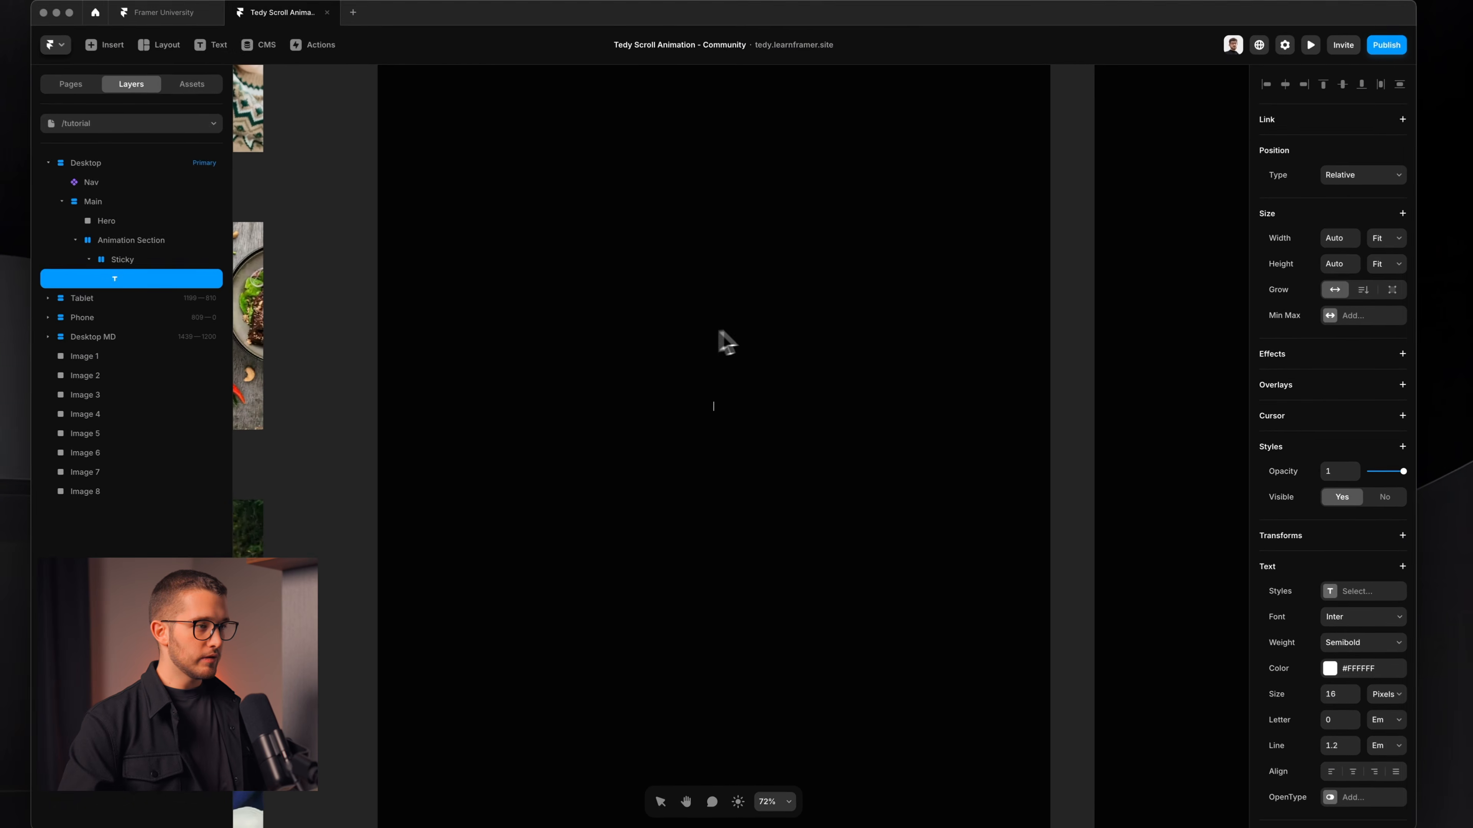
{"action": "key", "text": "Escape"}
{"action": "left_click_drag", "start_coordinate": [626, 339], "coordinate": [797, 470]}
{"action": "key", "text": "super+Tab"}
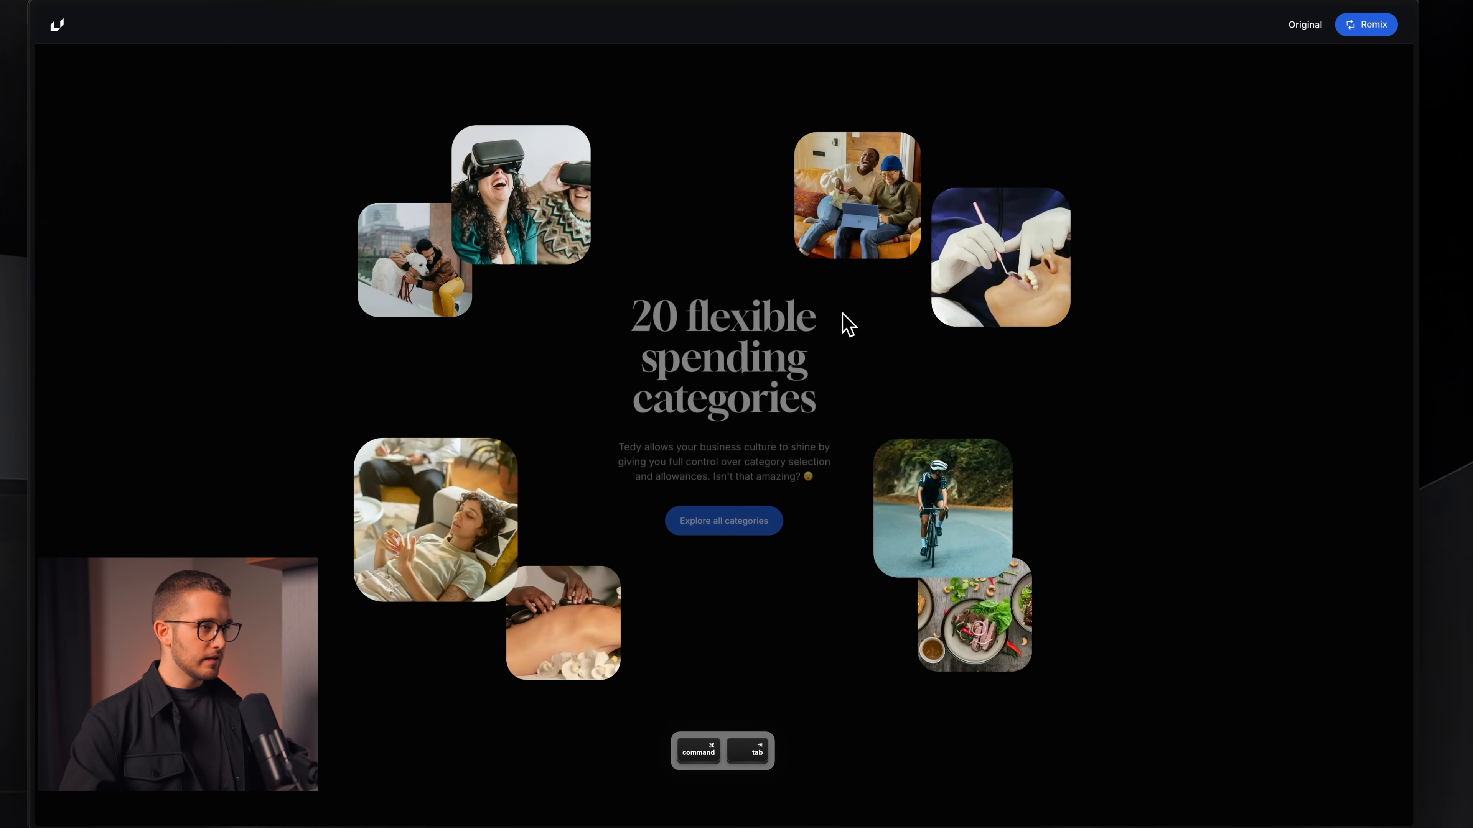
{"action": "left_click_drag", "start_coordinate": [691, 337], "coordinate": [805, 362]}
{"action": "left_click_drag", "start_coordinate": [635, 319], "coordinate": [806, 409]}
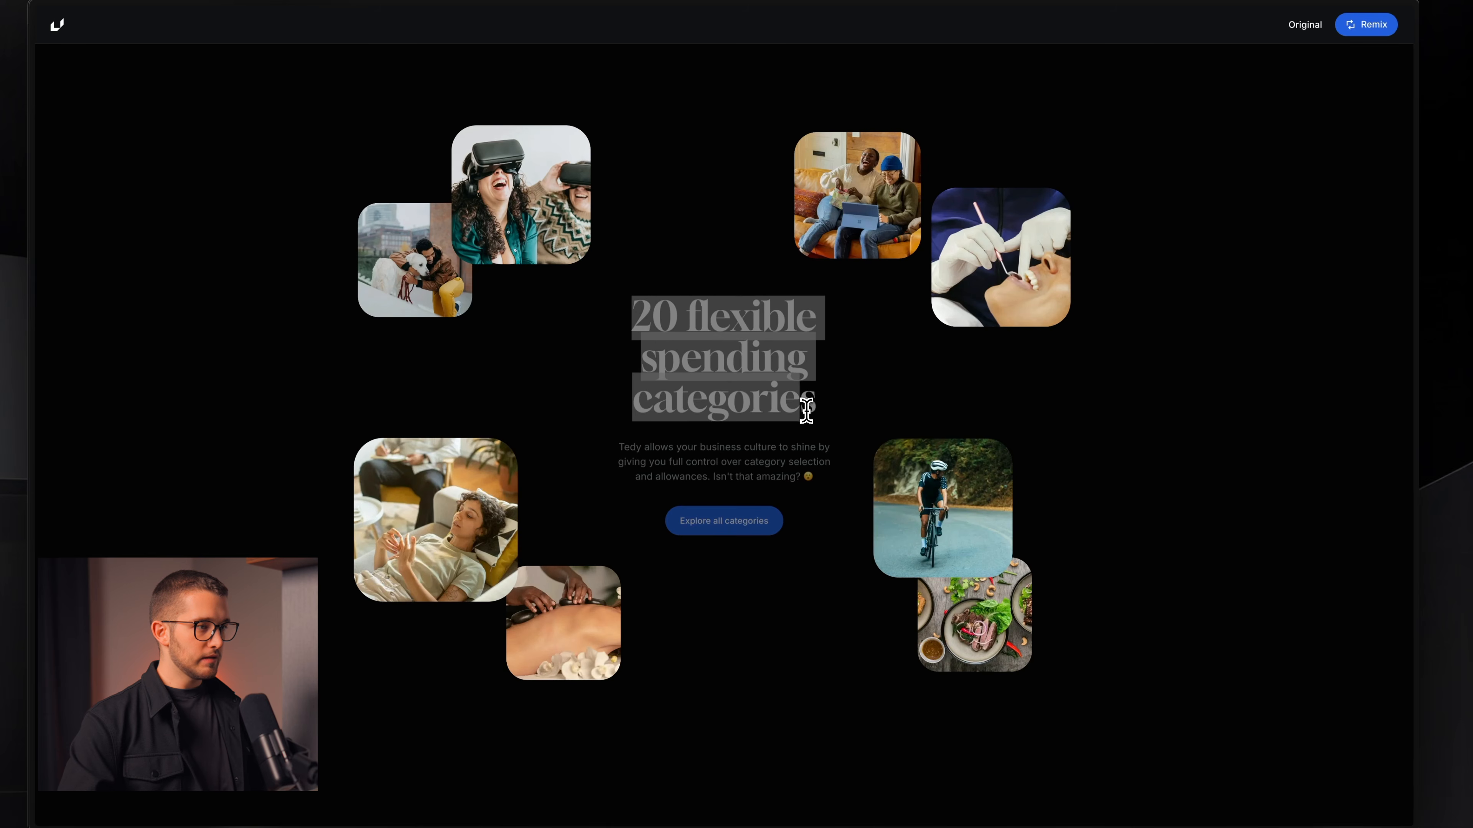
{"action": "key", "text": "super+Tab"}
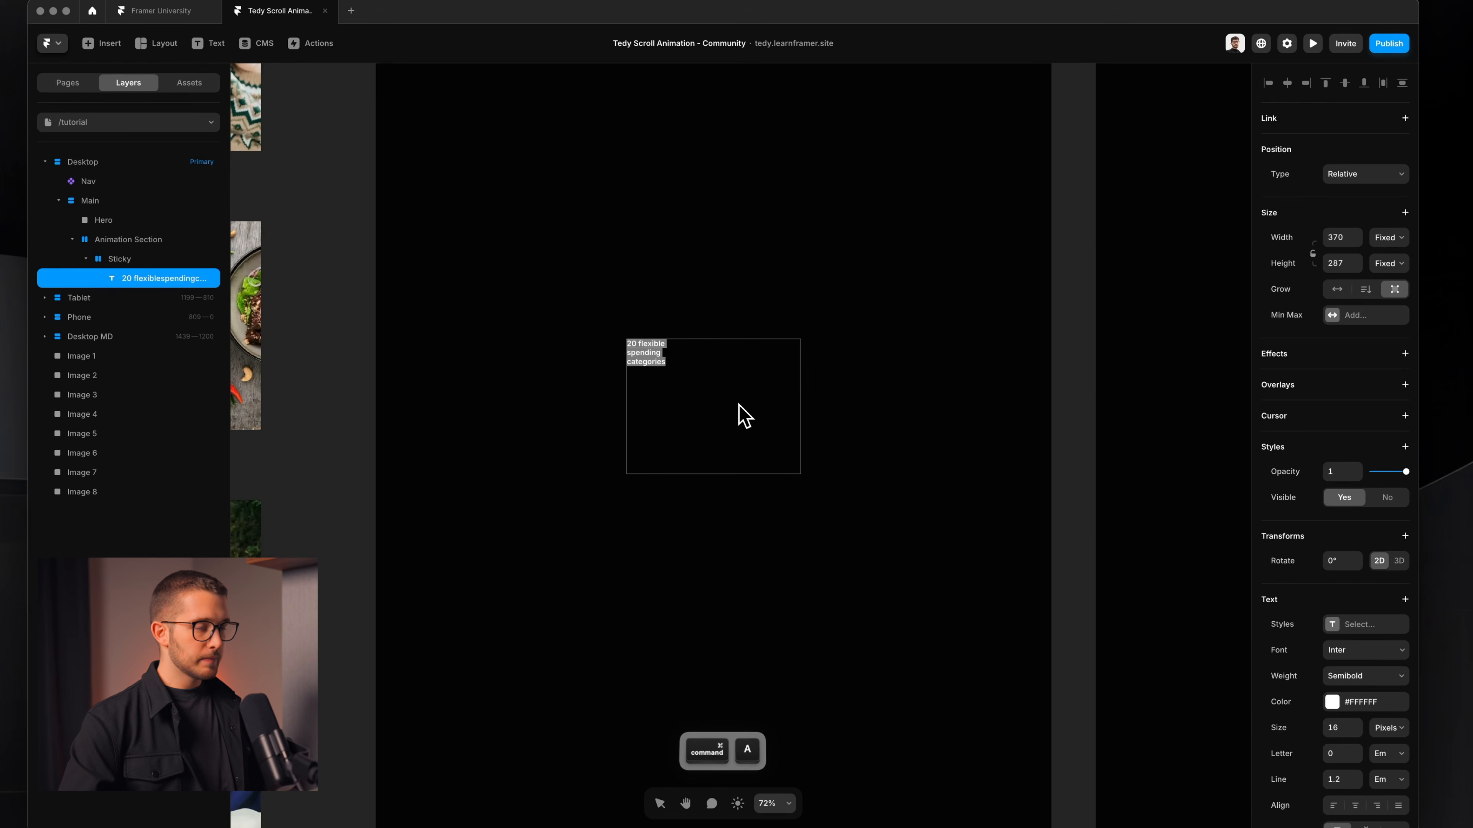
Step: Set the heading text's font to Gloock and its size to 66 pixels
{"action": "scroll", "coordinate": [1333, 638], "scroll_direction": "down", "scroll_amount": 4}
{"action": "left_click", "coordinate": [1367, 442]}
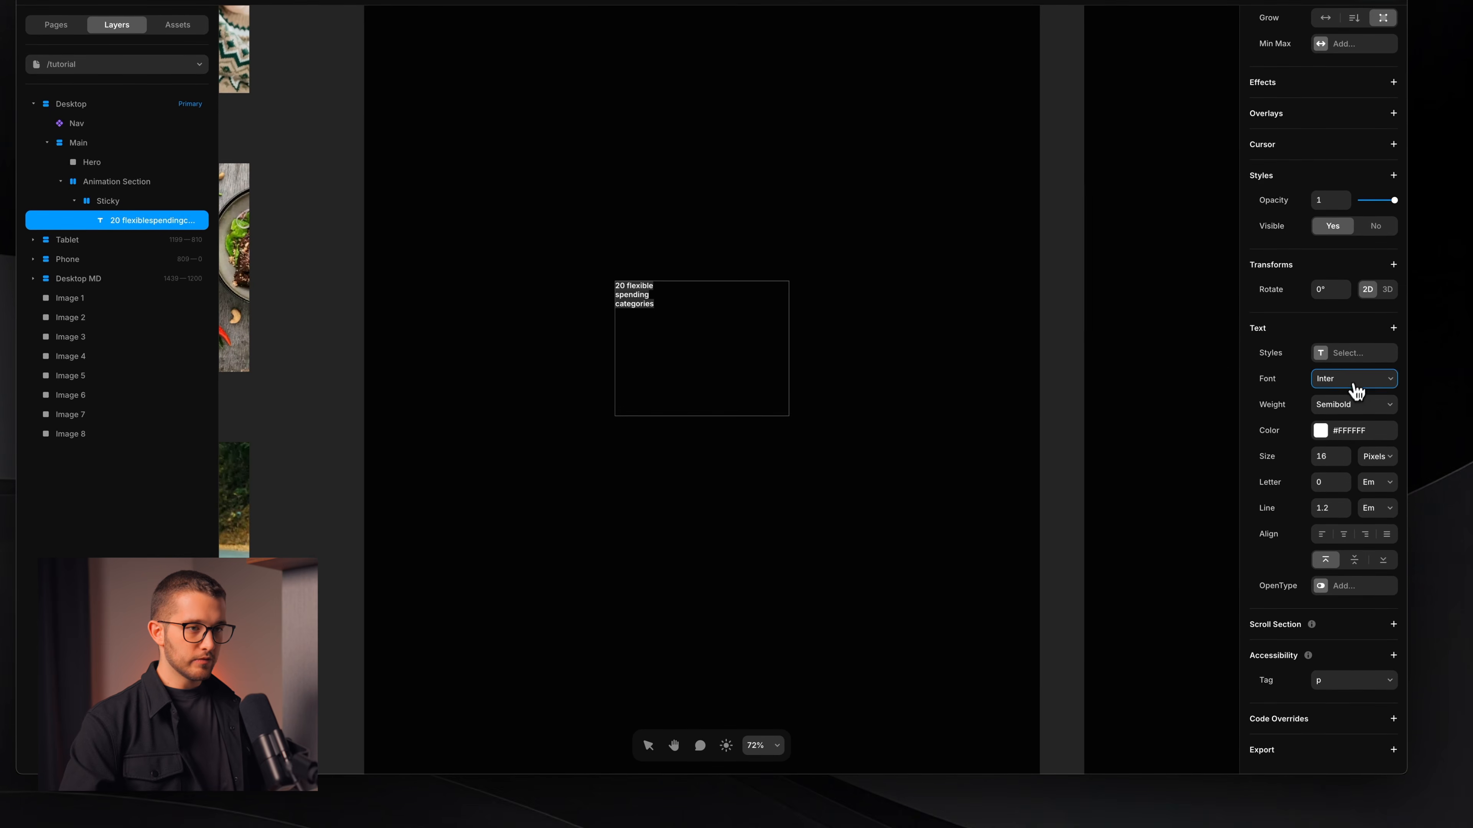
{"action": "type", "text": "glooc"}
{"action": "key", "text": "Return"}
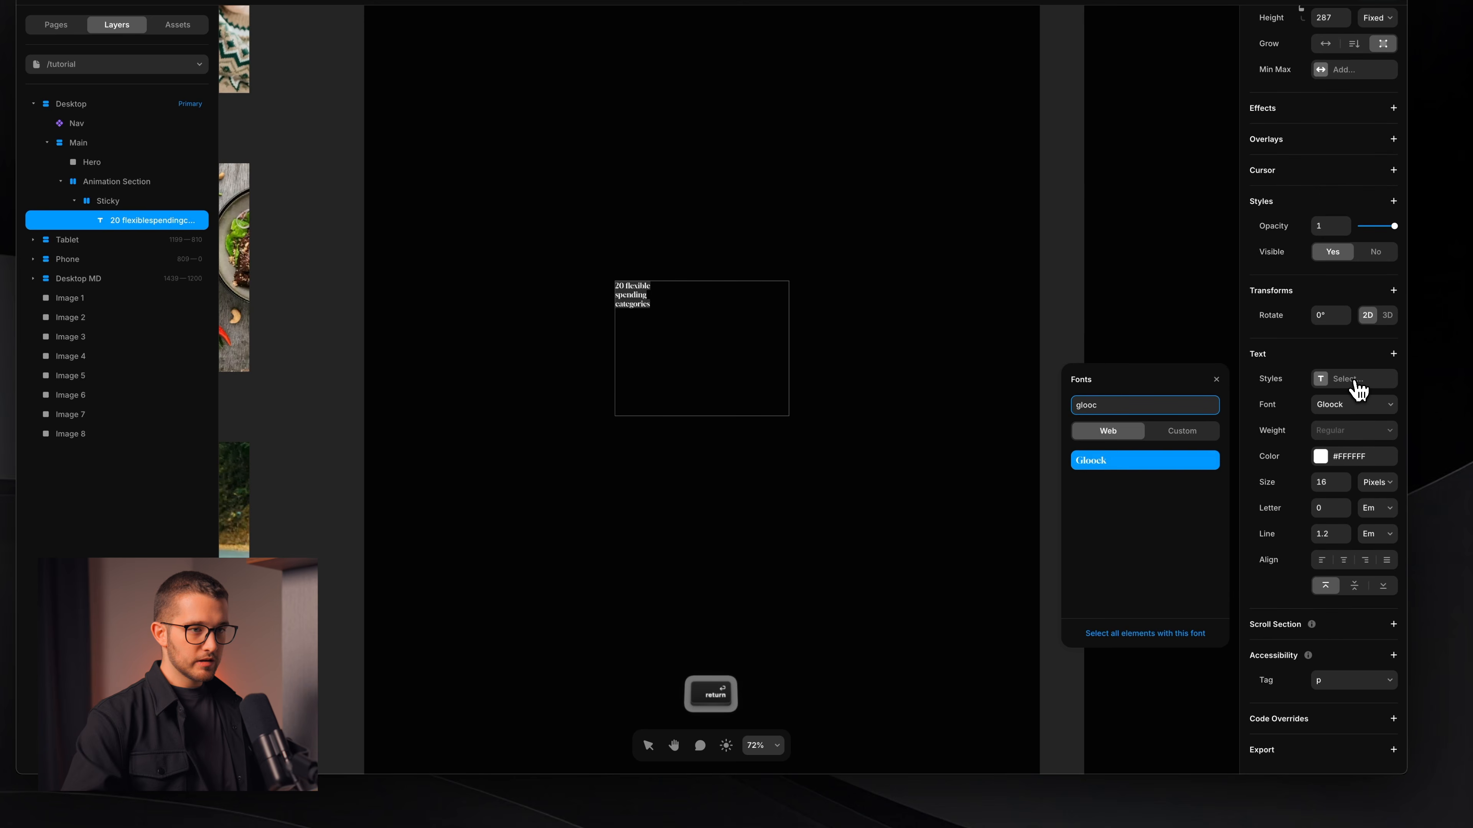
{"action": "left_click", "coordinate": [1334, 482]}
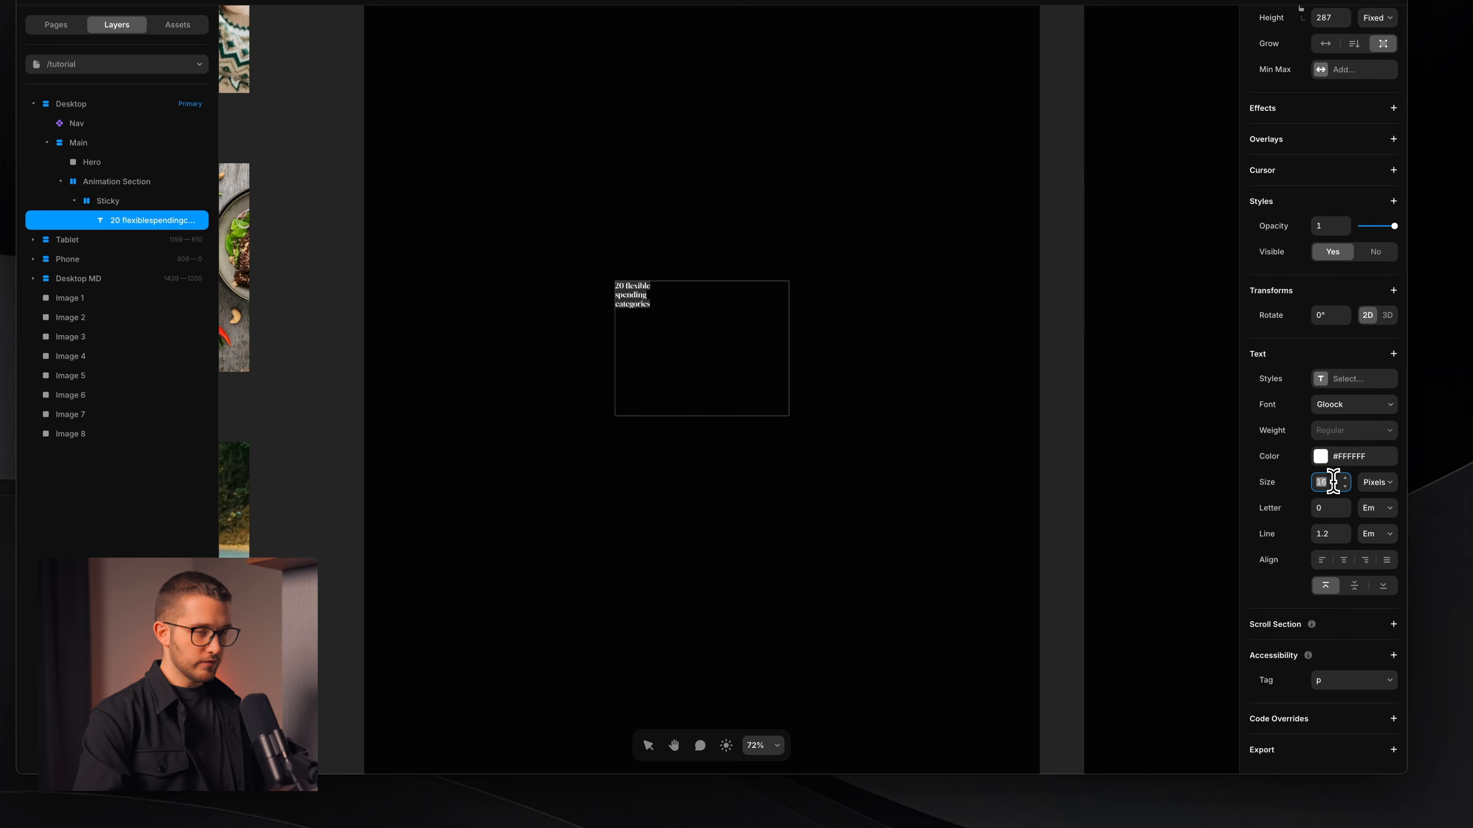
{"action": "type", "text": "66"}
{"action": "key", "text": "Return"}
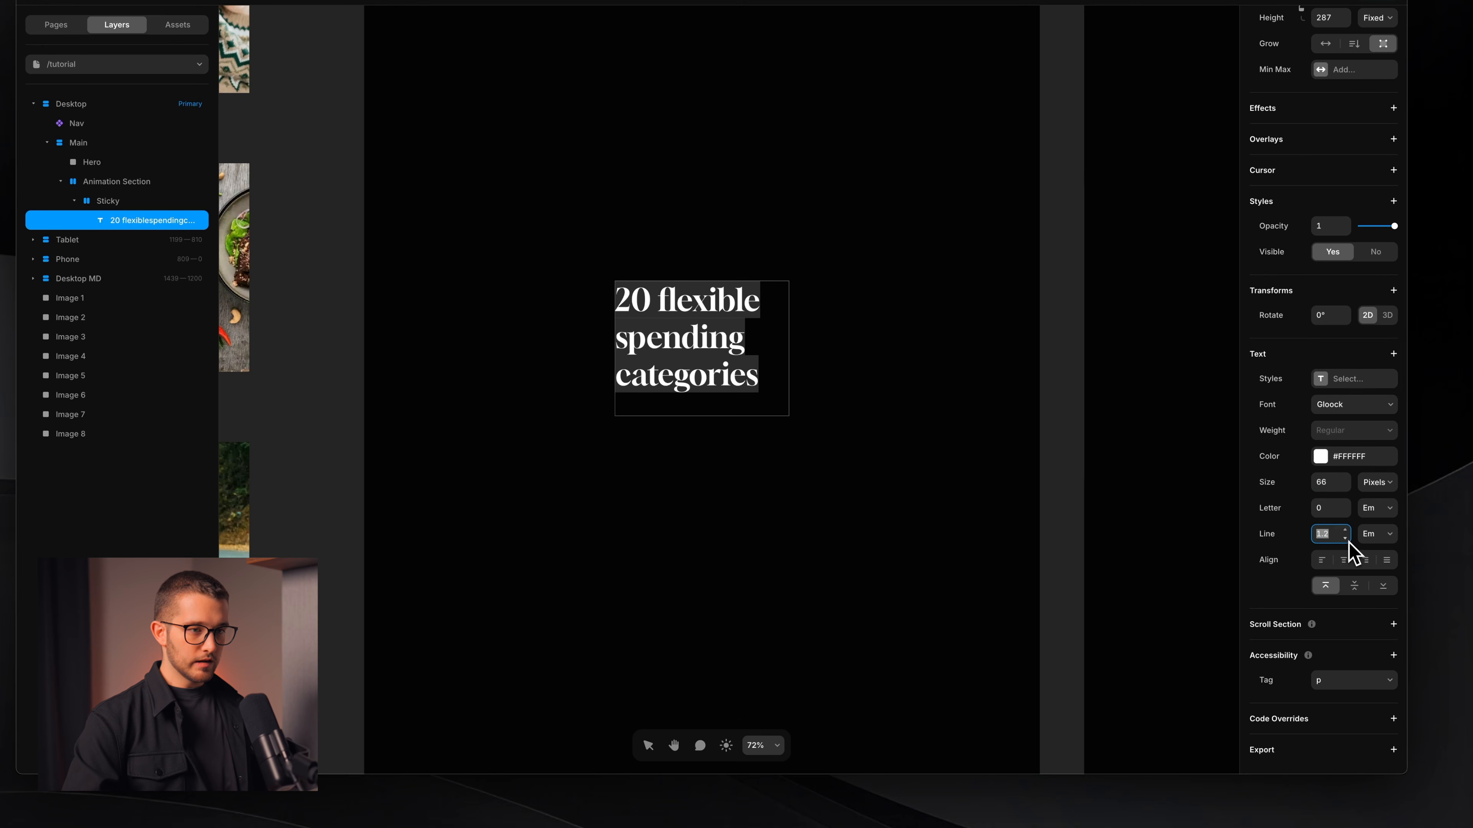
Step: Set the heading's letter spacing to -0.01 em, centre-align the text, and finish editing it
{"action": "left_click", "coordinate": [1345, 513]}
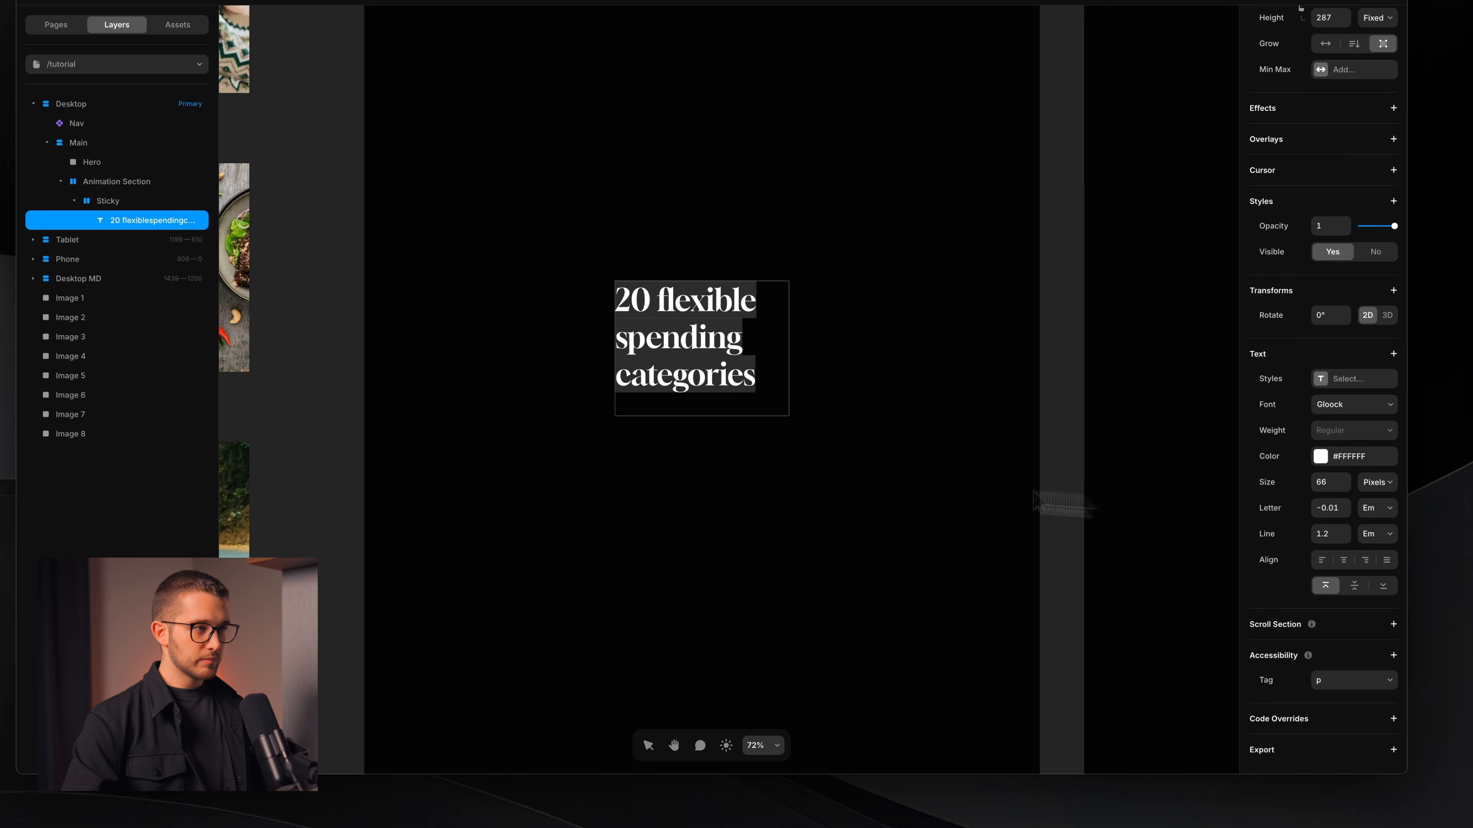
{"action": "left_click", "coordinate": [1344, 561]}
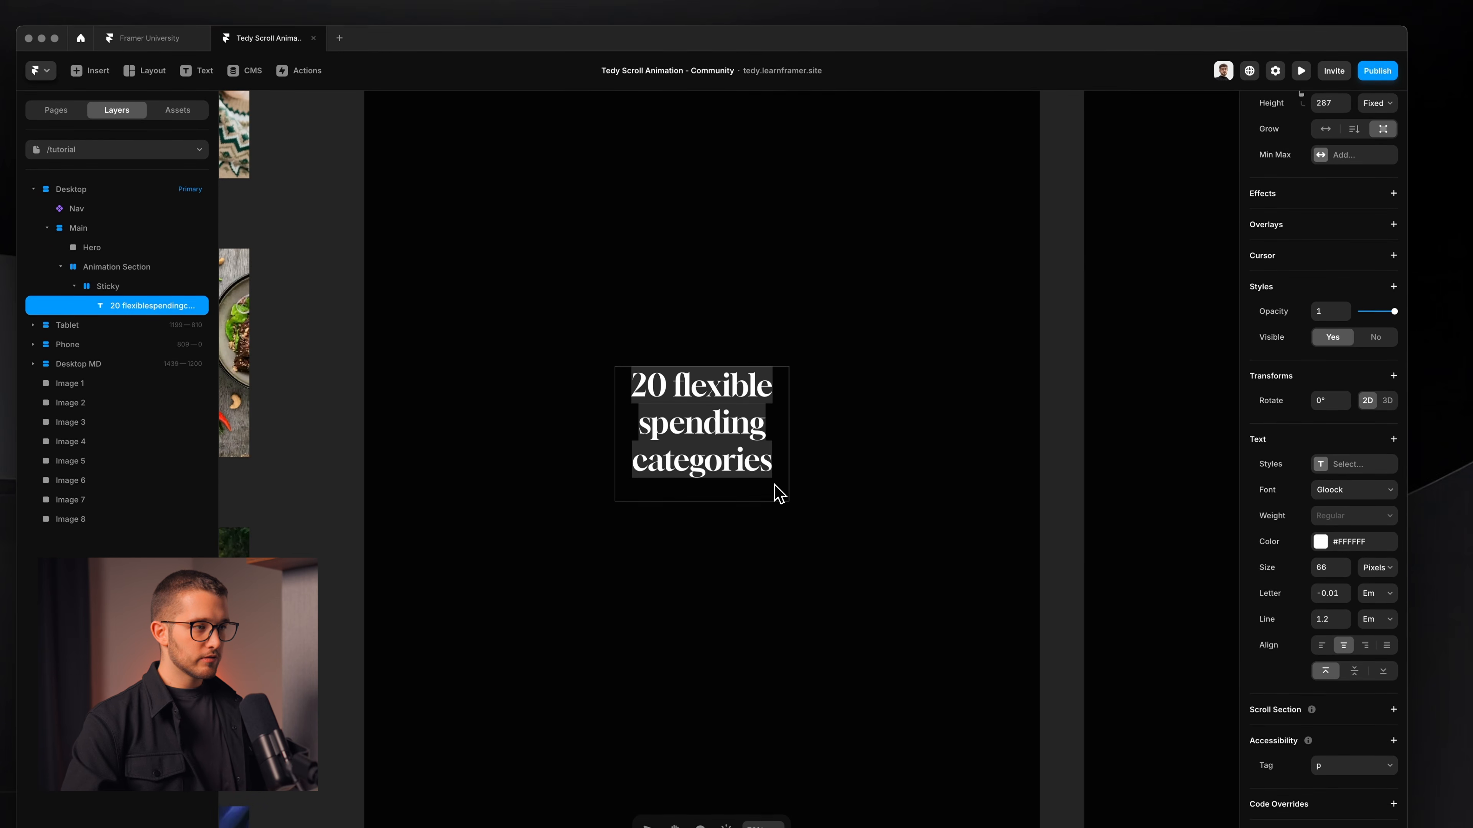
{"action": "key", "text": "Escape"}
Step: Set the heading text box to grow vertically so its height fits the content
{"action": "scroll", "coordinate": [1357, 220], "scroll_direction": "up", "scroll_amount": 4}
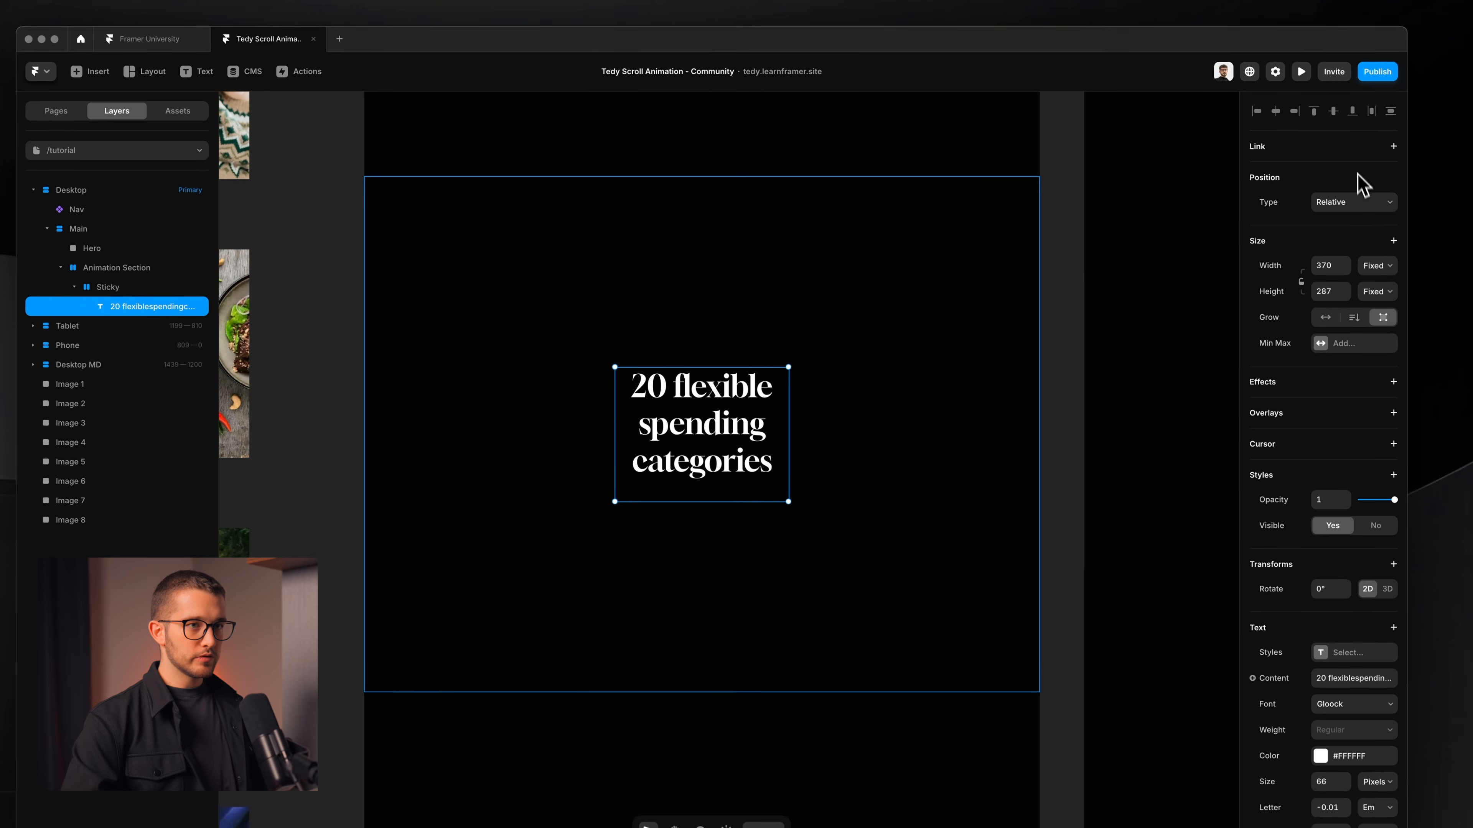
{"action": "left_click", "coordinate": [1380, 264]}
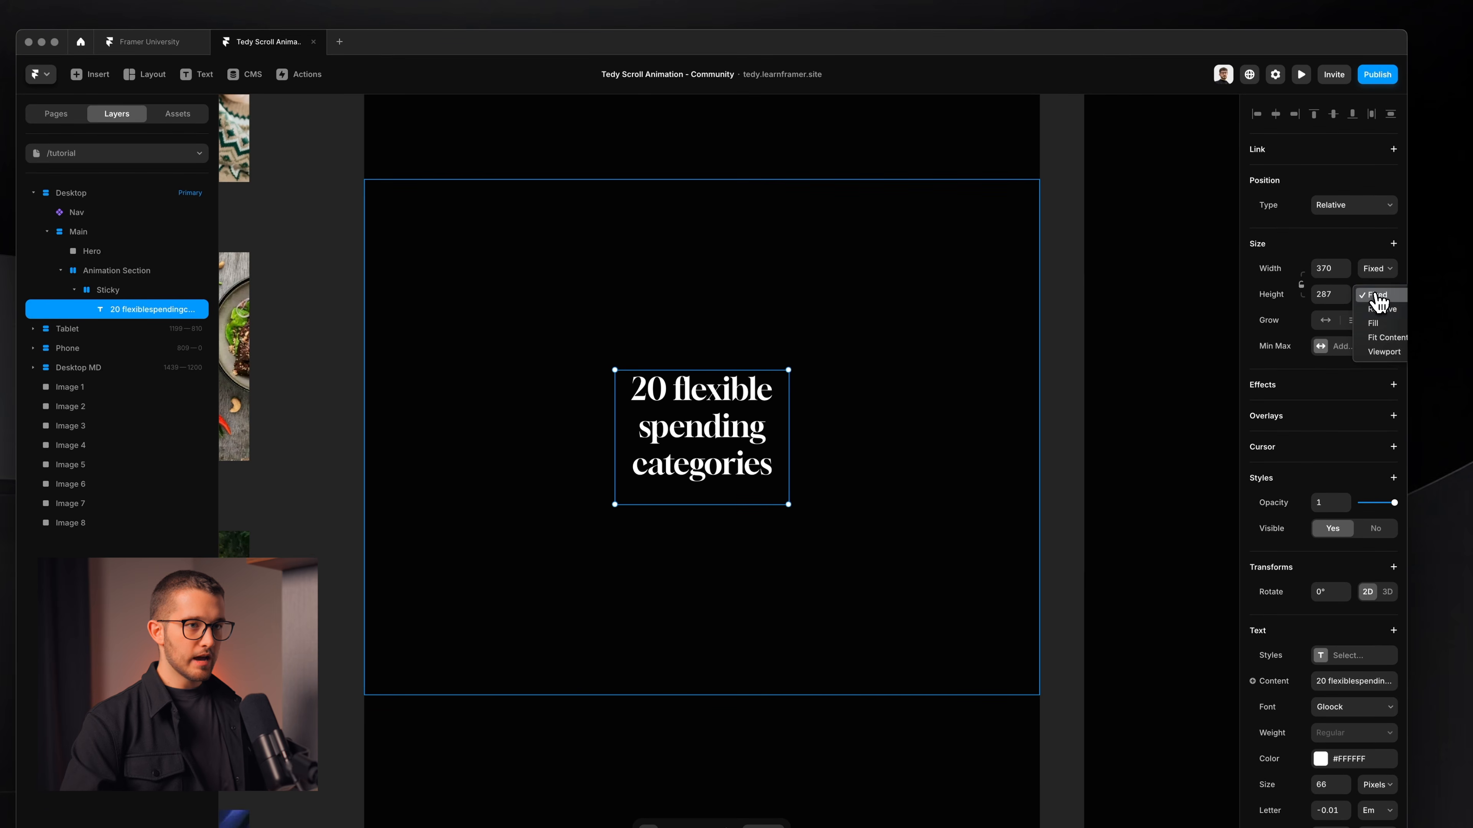
{"action": "left_click", "coordinate": [1354, 319]}
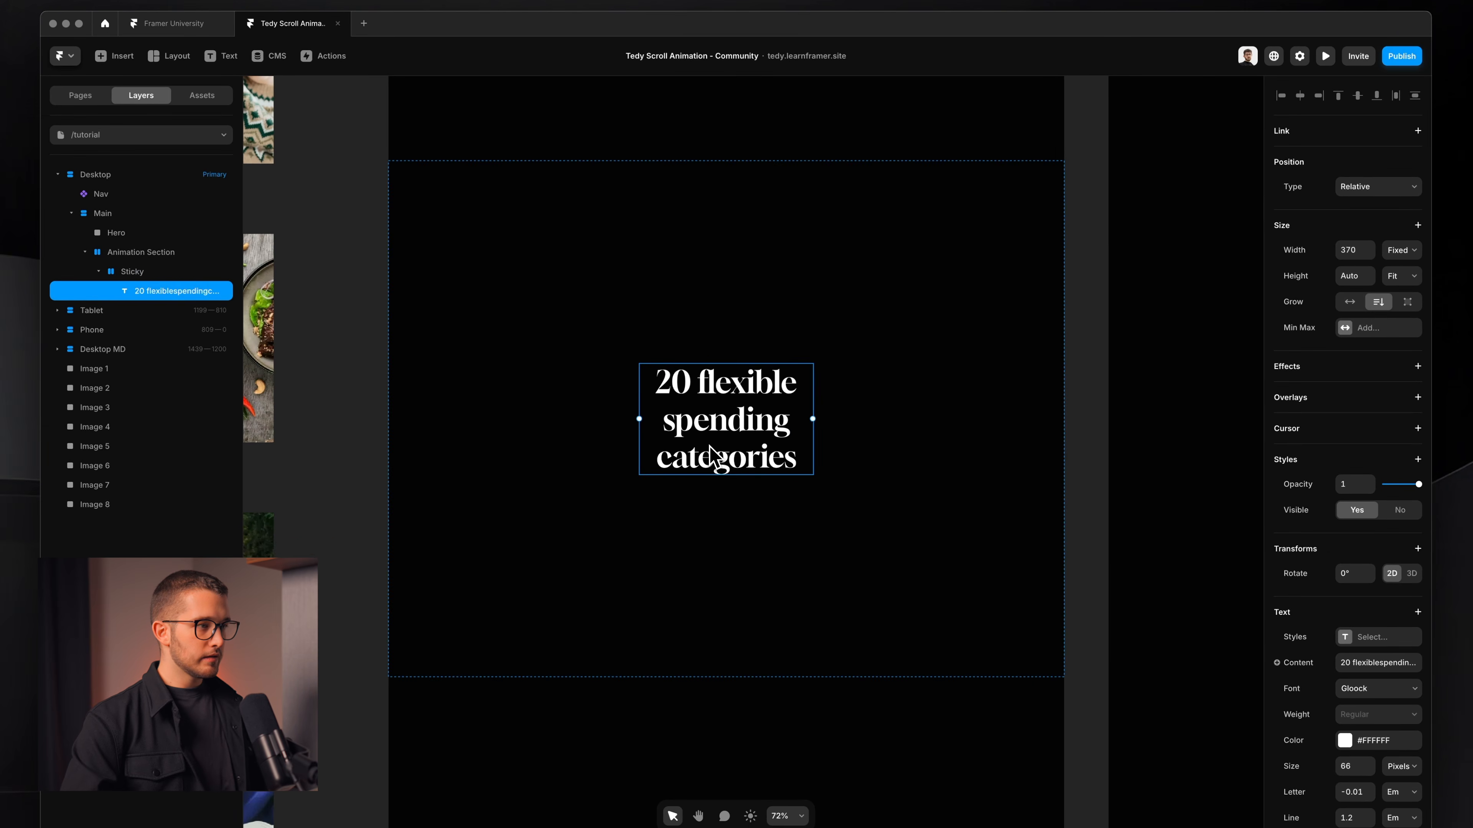
Step: Duplicate the heading and set the Sticky frame's stack direction to vertical so the two texts sit one above the other
{"action": "key", "text": "super+d"}
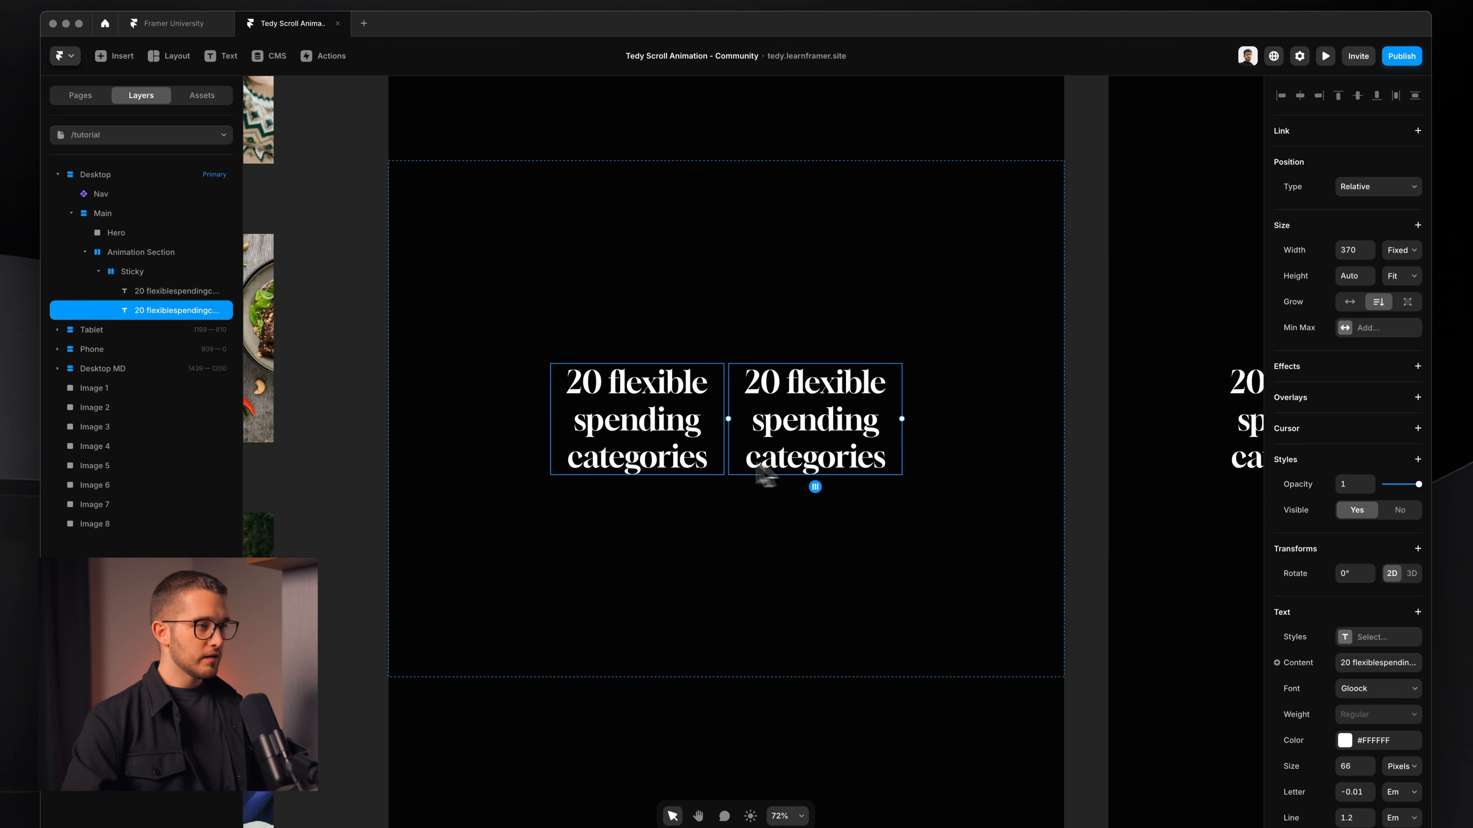
{"action": "scroll", "coordinate": [726, 358], "scroll_direction": "up", "scroll_amount": 3}
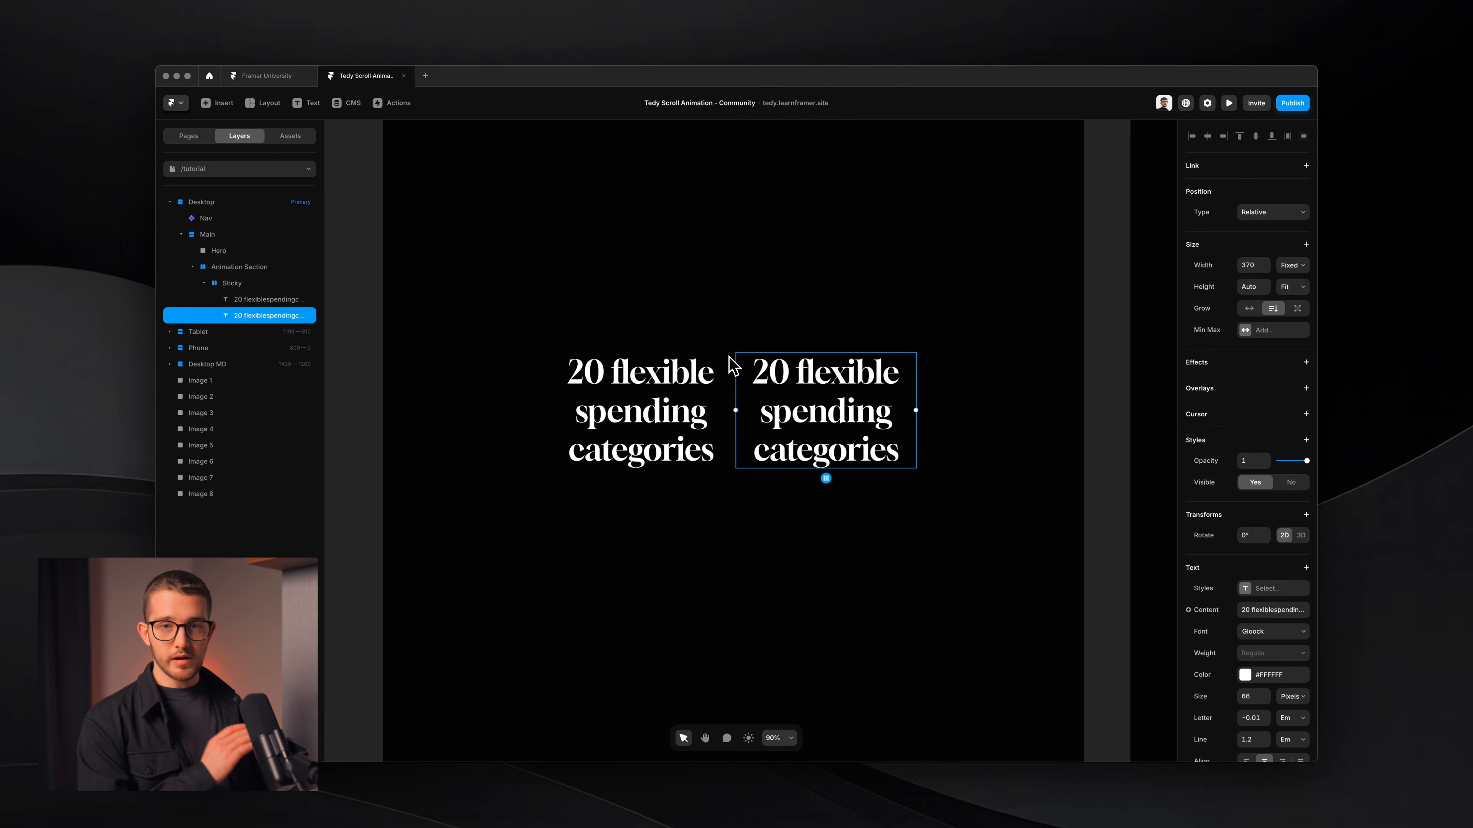
{"action": "left_click", "coordinate": [245, 285]}
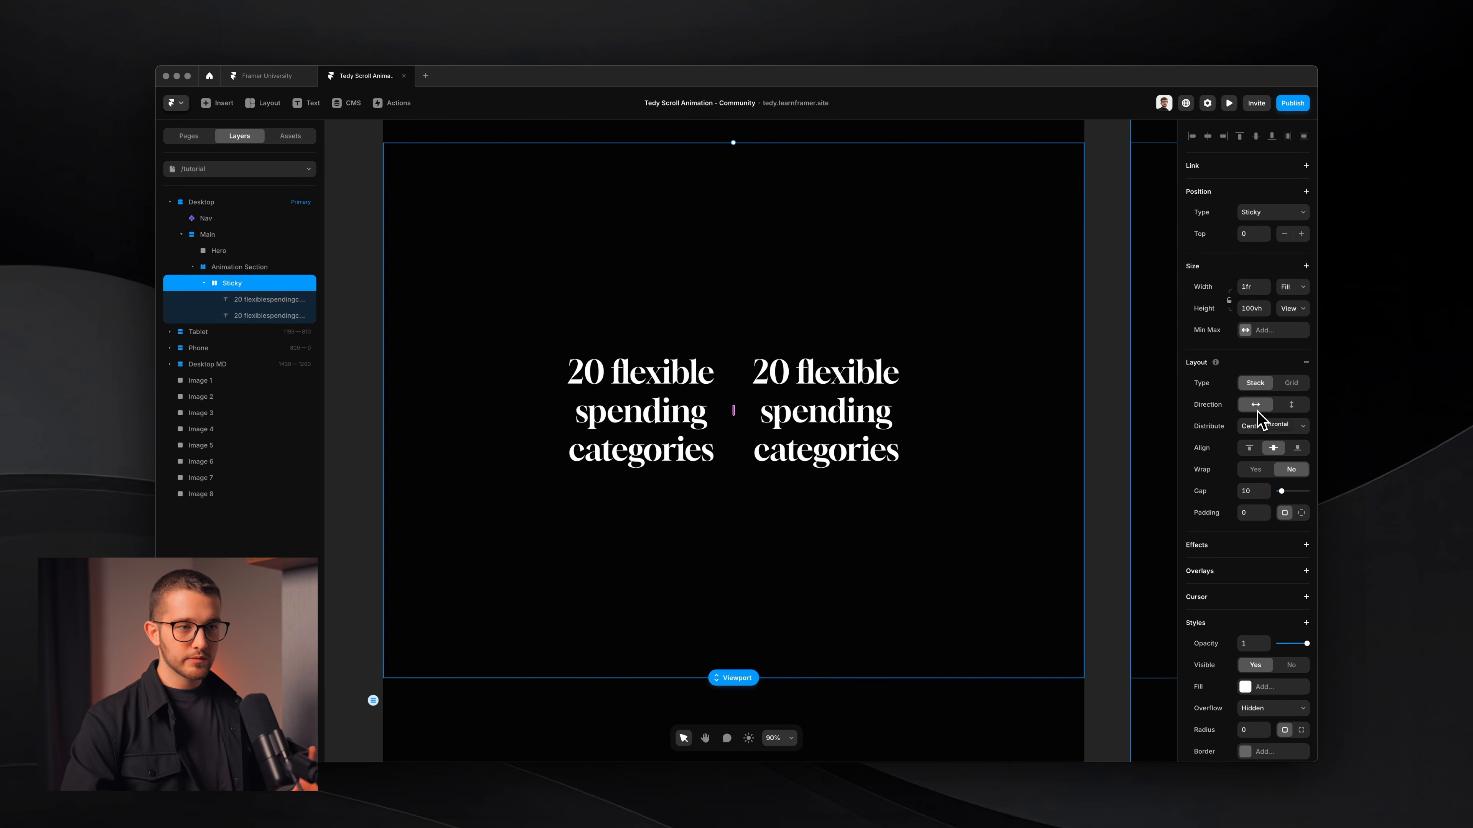
{"action": "left_click", "coordinate": [1291, 405]}
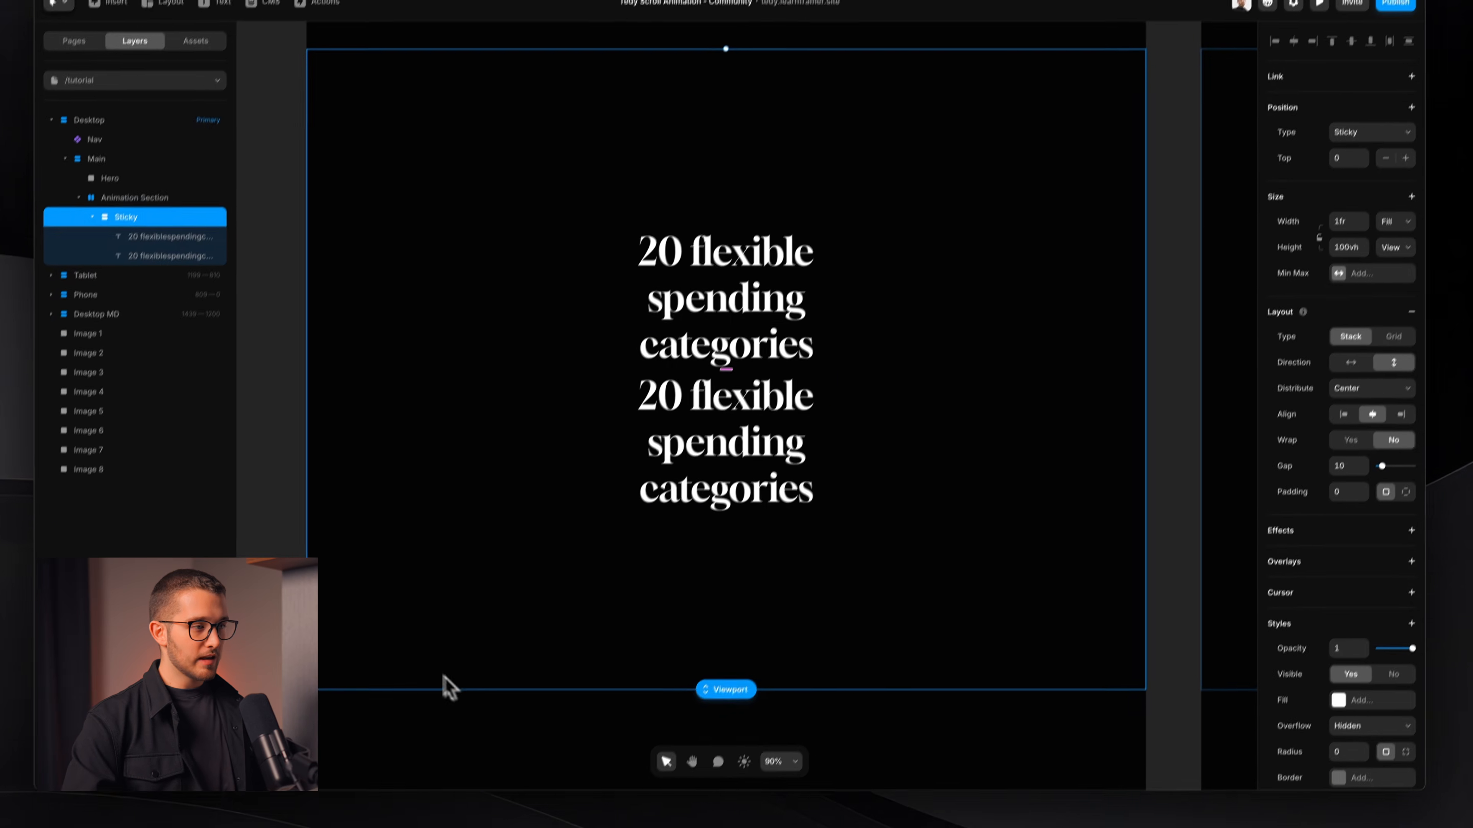
Step: Replace the lower heading's text with the "Tedy allows your business culture to shine" description copied from the example page
{"action": "left_click", "coordinate": [721, 484]}
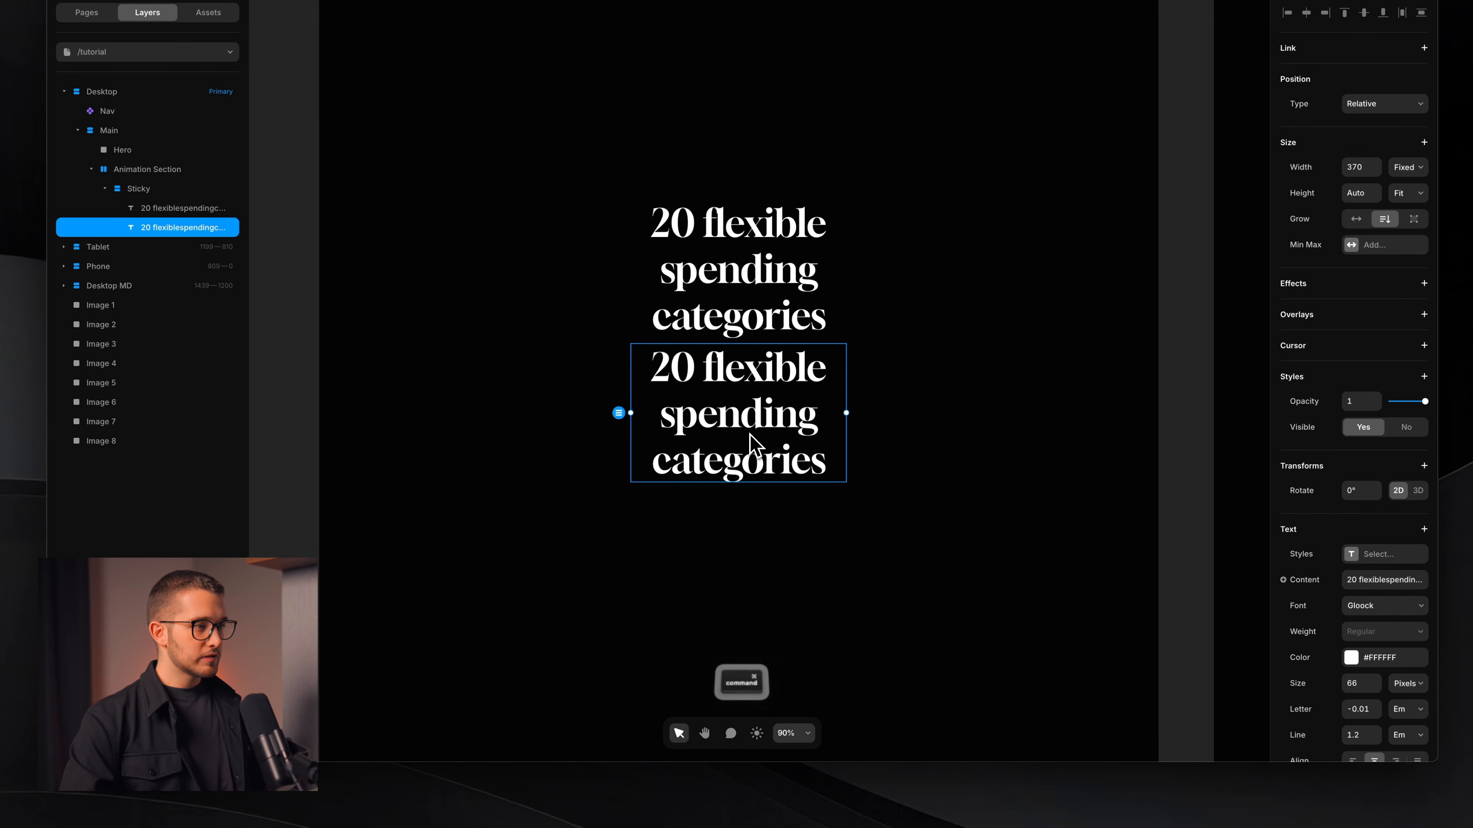
{"action": "key", "text": "super+Tab"}
{"action": "key", "text": "super+Tab"}
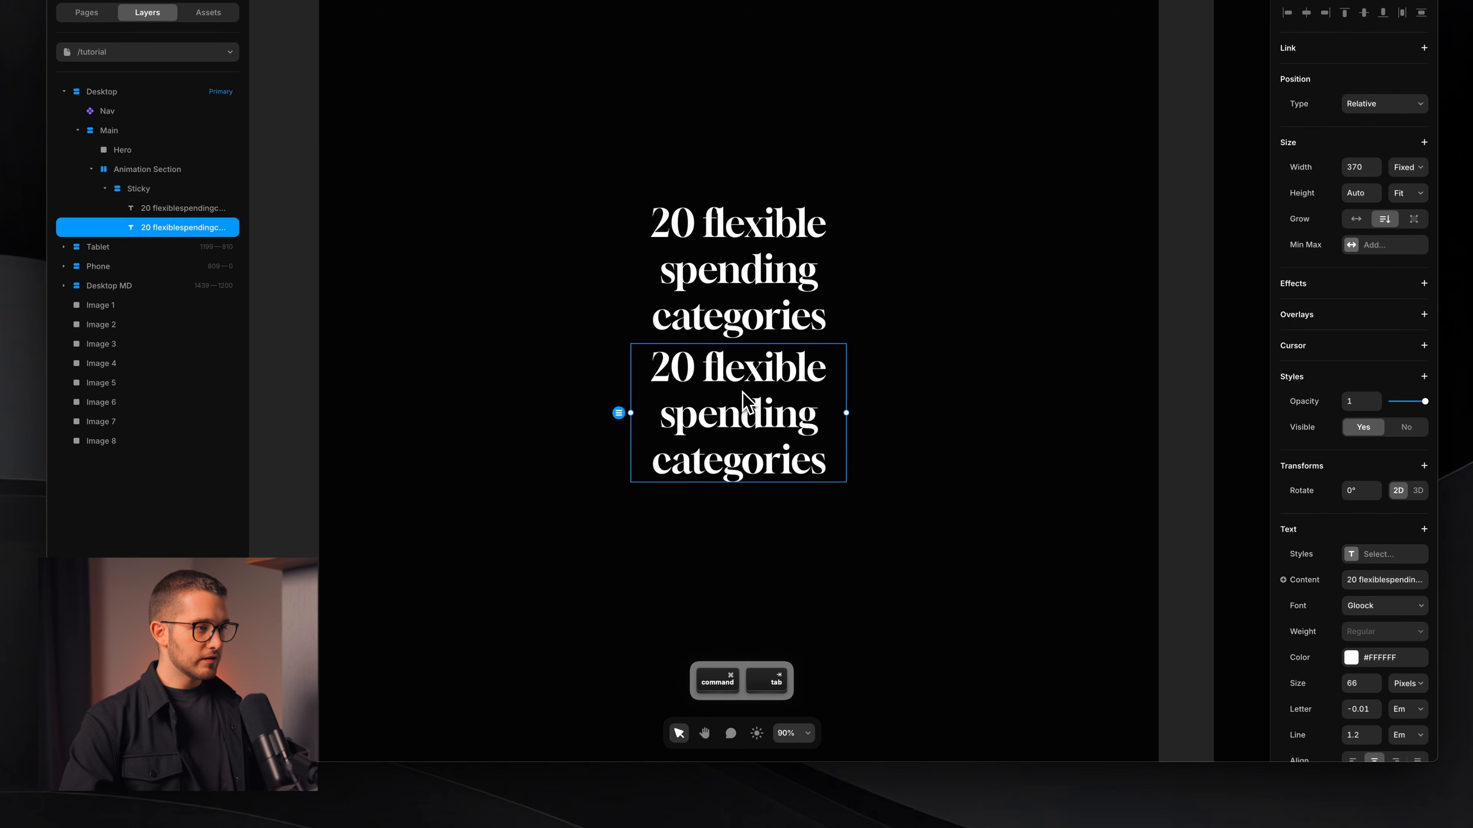
{"action": "double_click", "coordinate": [742, 382]}
{"action": "key", "text": "super+a"}
{"action": "key", "text": "super+v"}
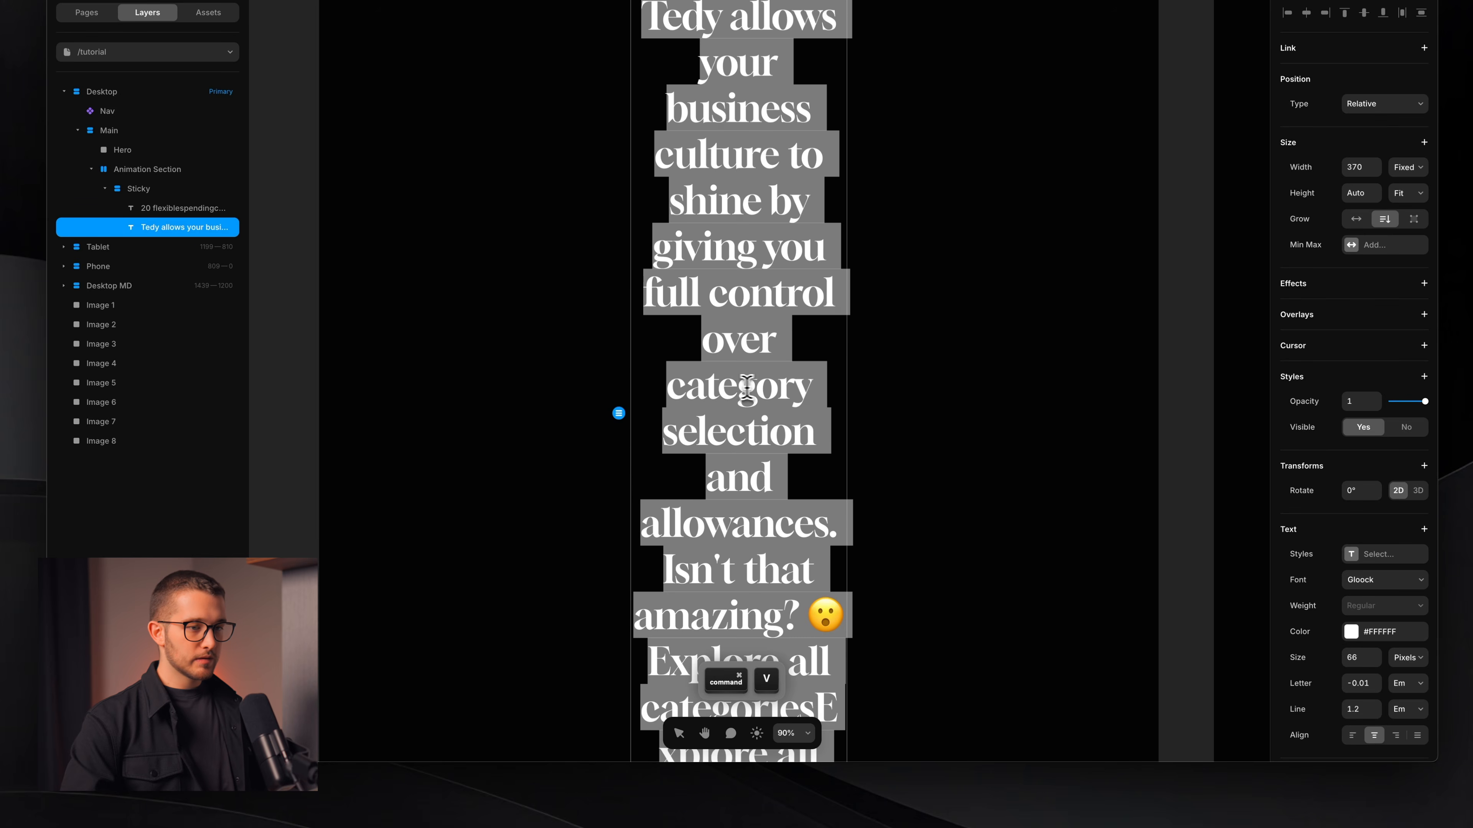
Step: Set the description's font to Inter and its size to 16 pixels
{"action": "scroll", "coordinate": [1395, 611], "scroll_direction": "down", "scroll_amount": 2}
{"action": "left_click", "coordinate": [1380, 512]}
{"action": "type", "text": "in"}
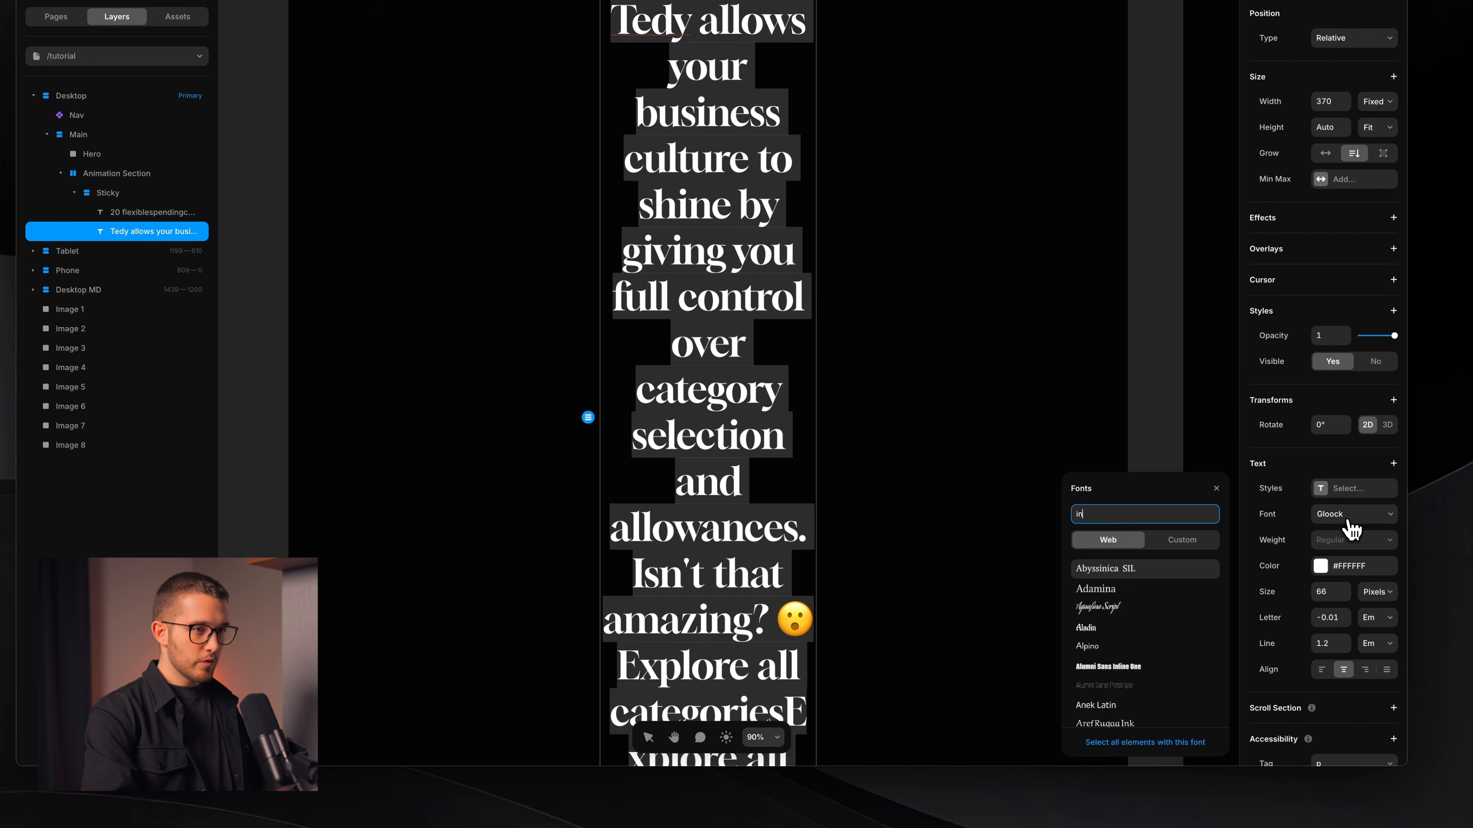
{"action": "type", "text": "ter"}
{"action": "key", "text": "Return"}
{"action": "type", "text": "16"}
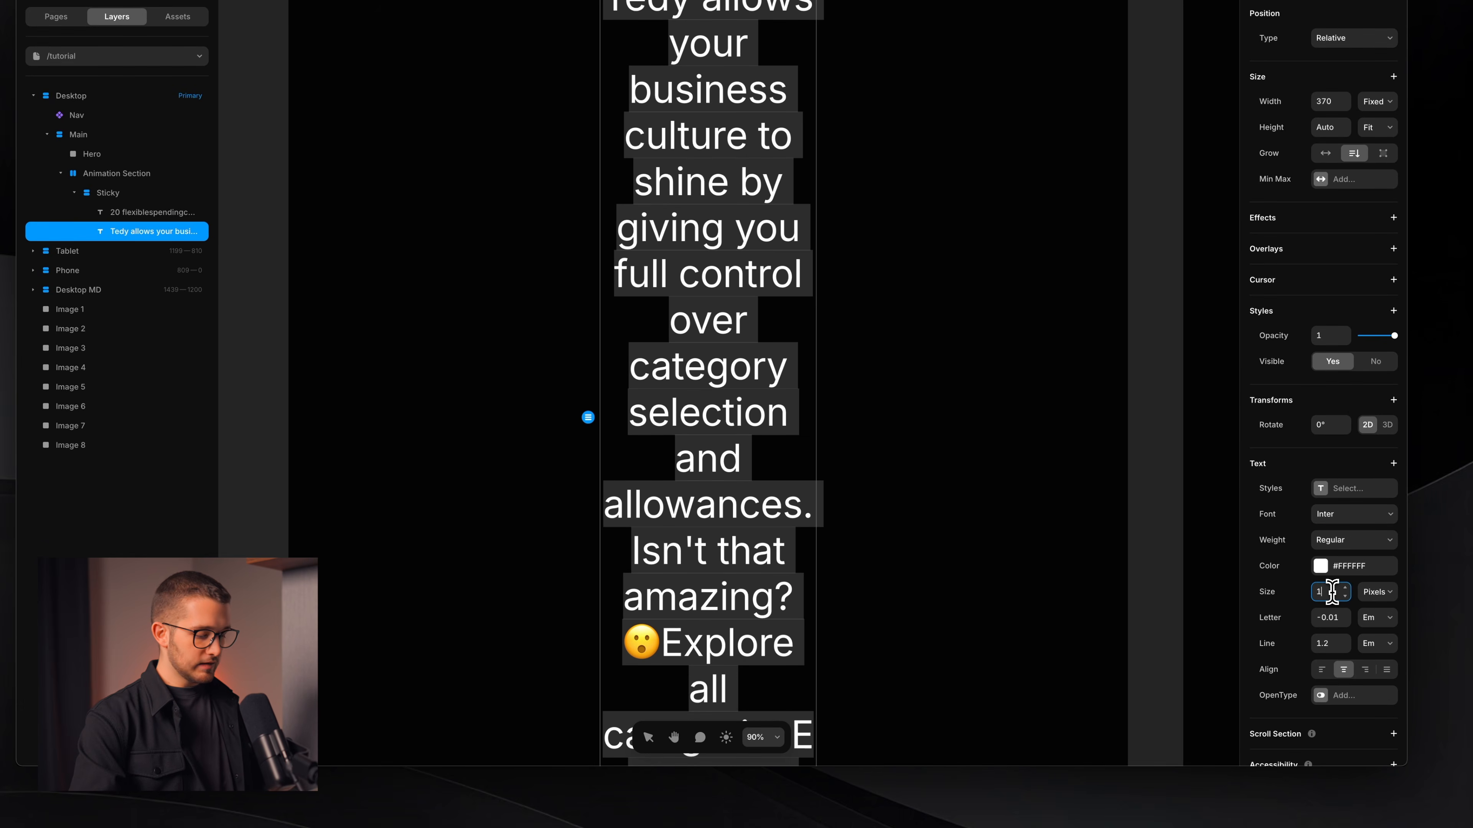
{"action": "key", "text": "Return"}
Step: Set the description's letter spacing to 0 em and its line height to 1.5 em
{"action": "left_click", "coordinate": [1328, 616]}
{"action": "type", "text": "0"}
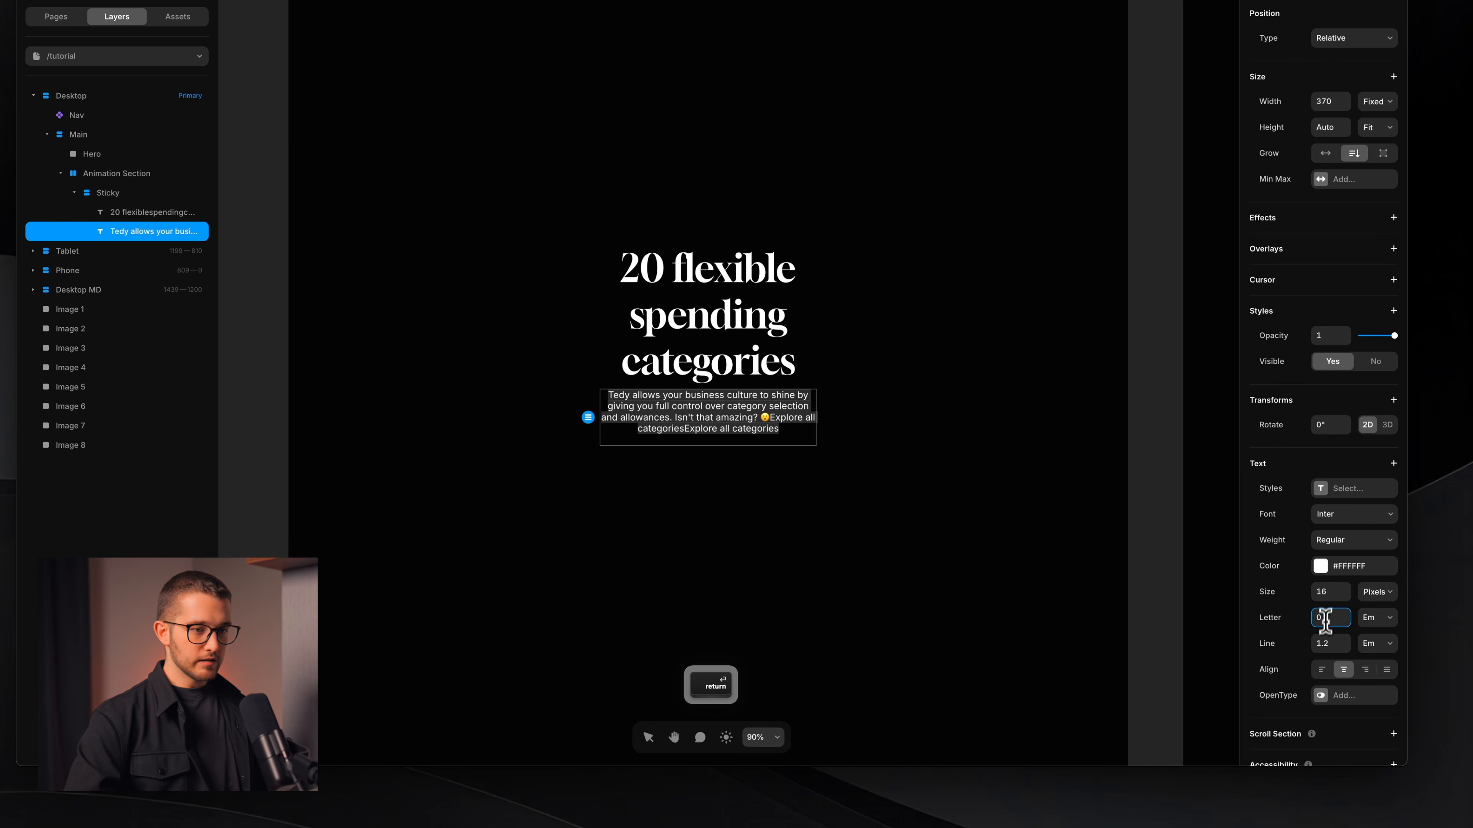
{"action": "key", "text": "Up"}
{"action": "key", "text": "Up"}
{"action": "key", "text": "Up"}
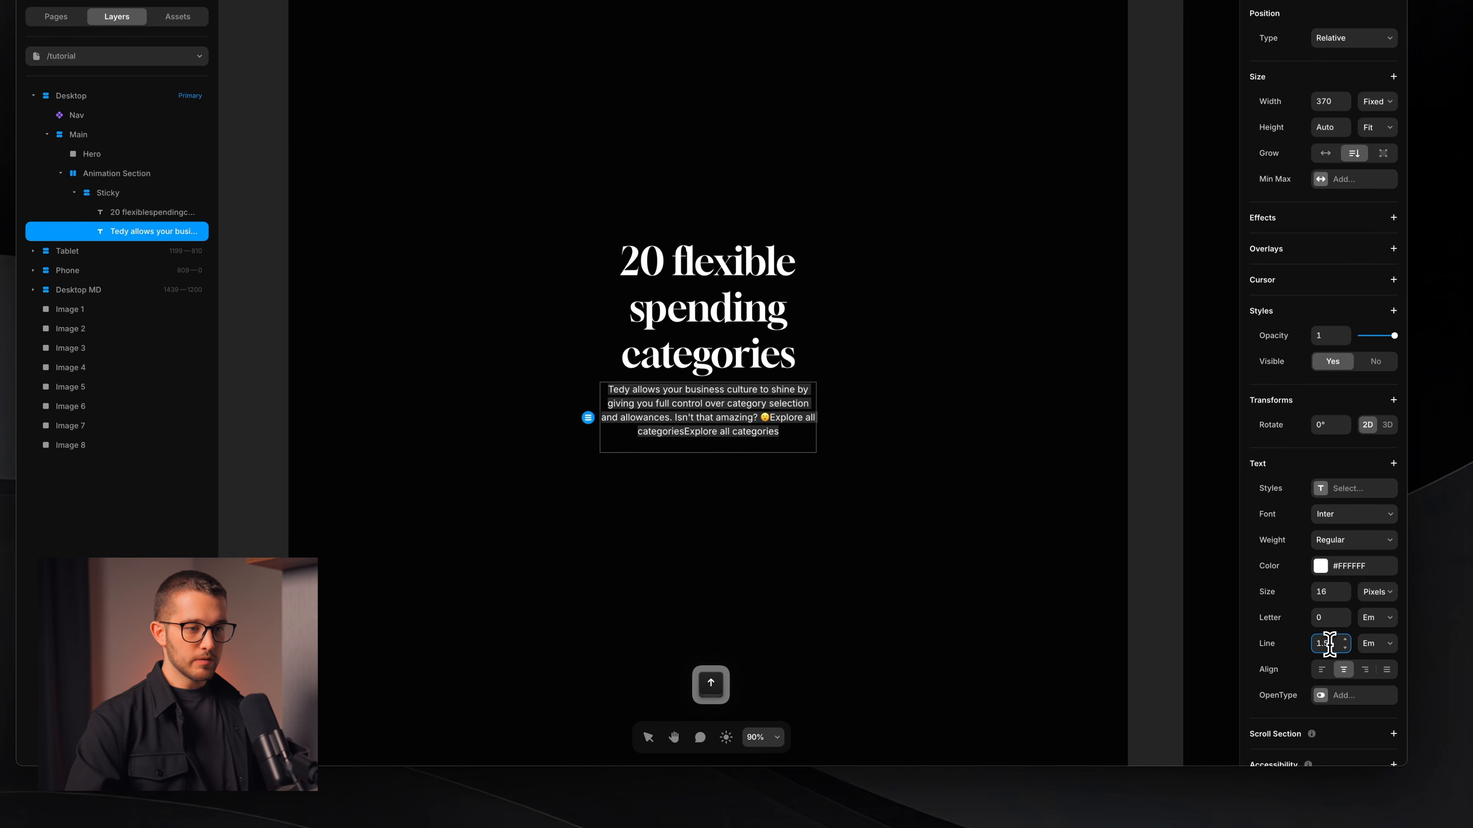
Step: Apply colour style 11 to the description text
{"action": "left_click", "coordinate": [1356, 573]}
{"action": "scroll", "coordinate": [1108, 638], "scroll_direction": "down", "scroll_amount": 3}
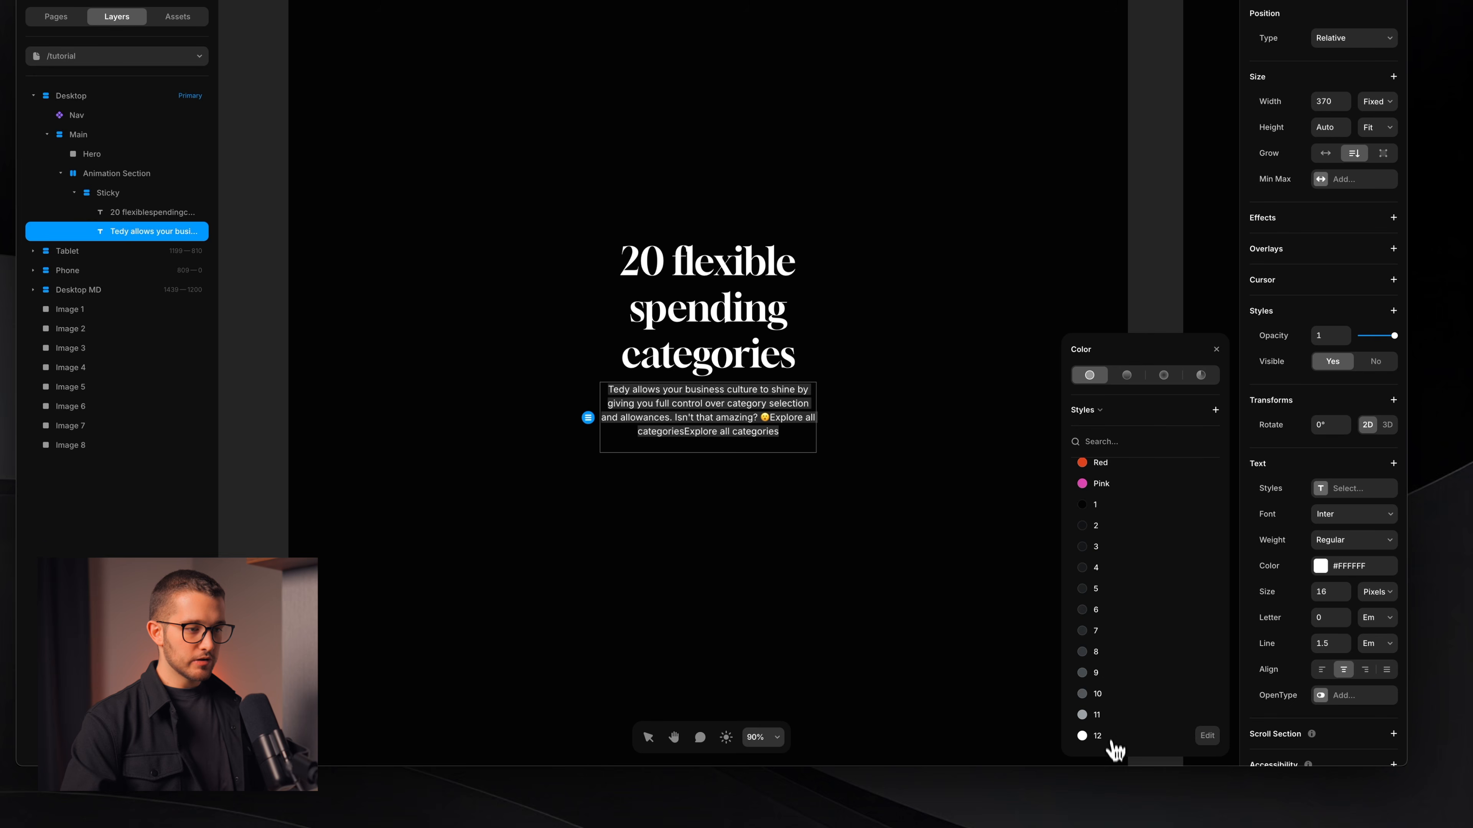
{"action": "left_click", "coordinate": [1120, 716]}
{"action": "left_click", "coordinate": [1221, 355]}
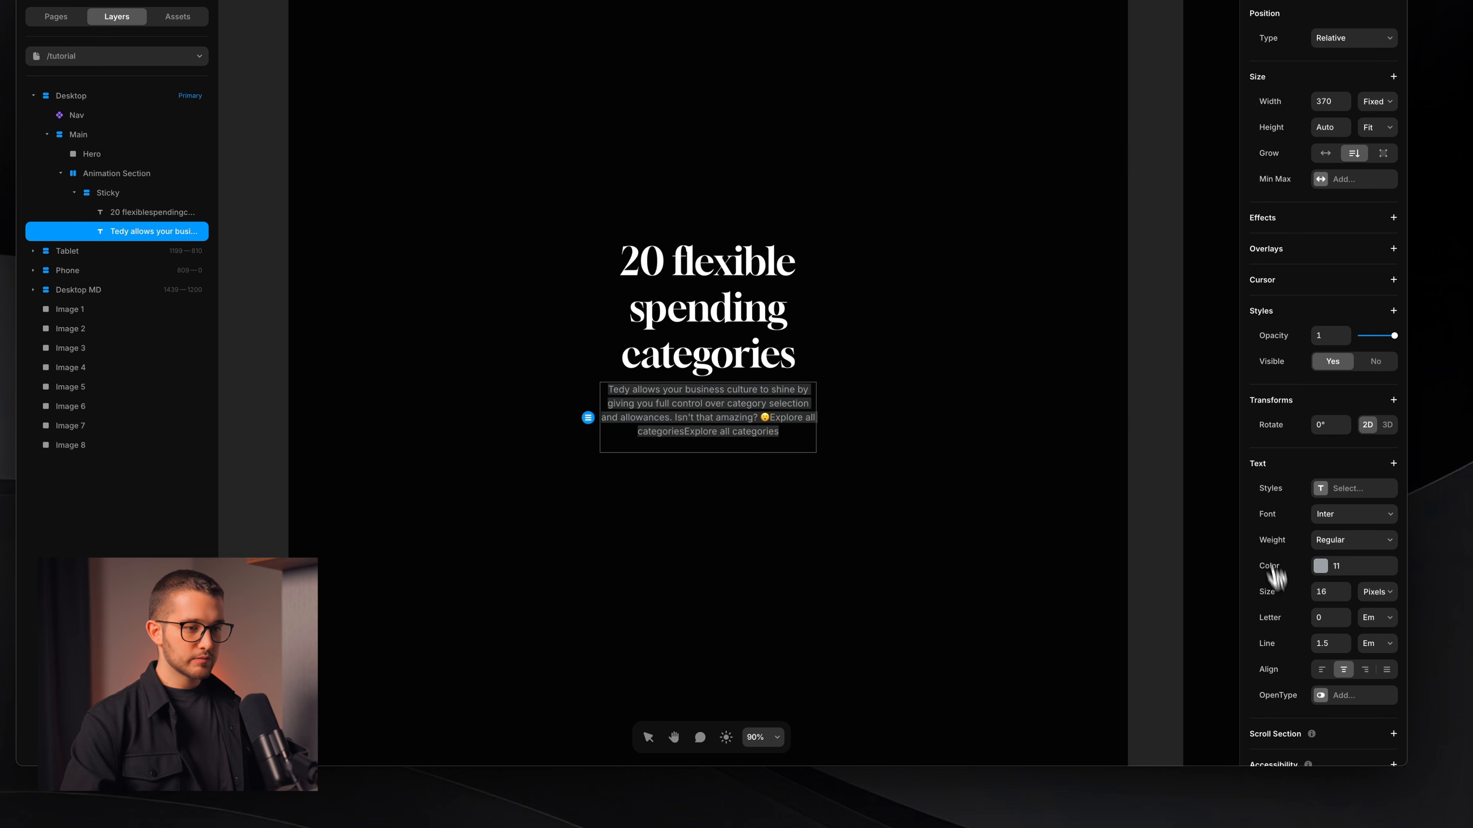
Step: Remove the trailing blank line and the repeated "Explore all categories" from the end of the description
{"action": "left_click", "coordinate": [790, 443]}
{"action": "scroll", "coordinate": [790, 443], "scroll_direction": "up", "scroll_amount": 5}
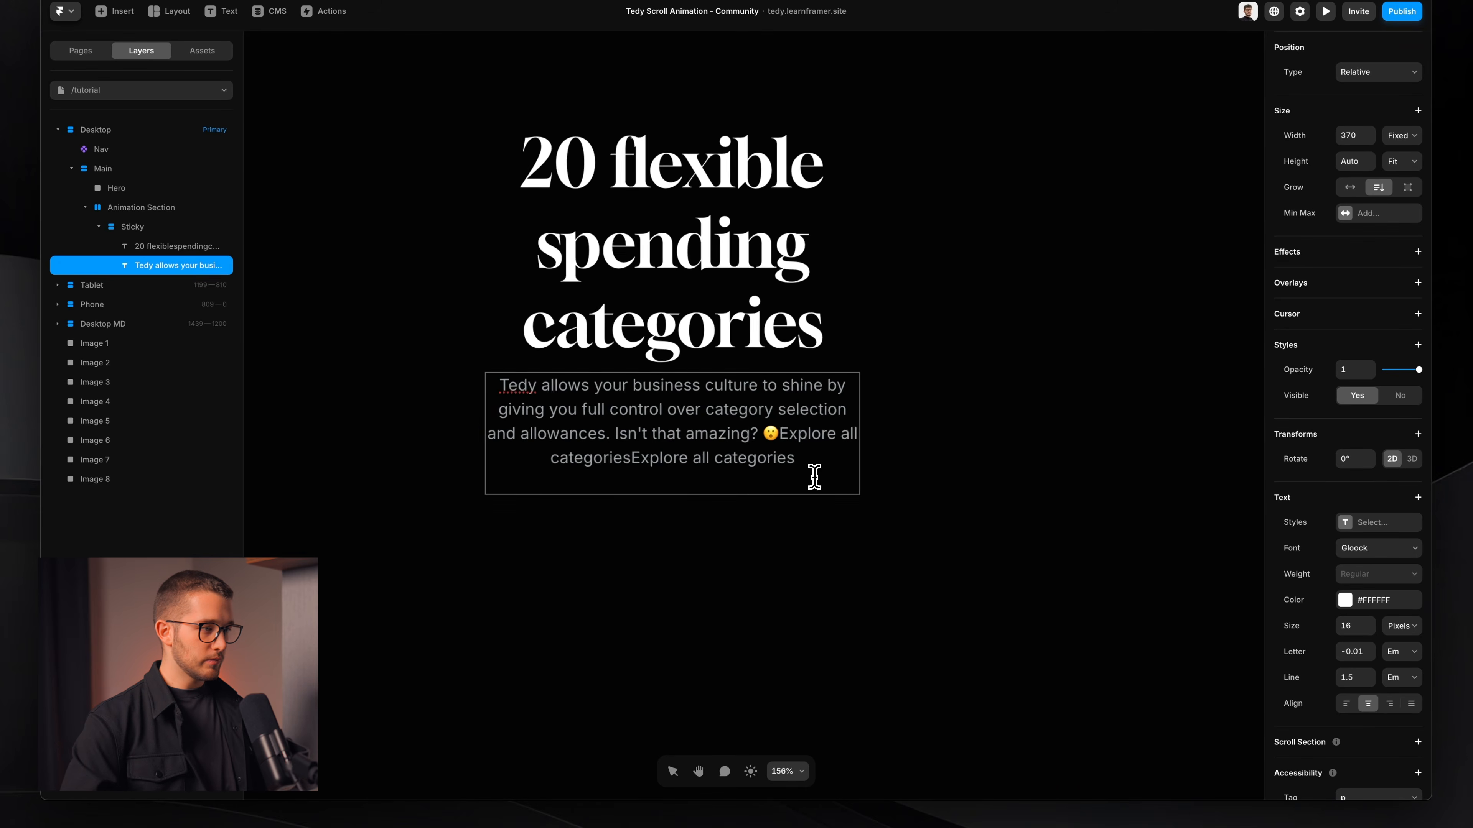
{"action": "key", "text": "BackSpace"}
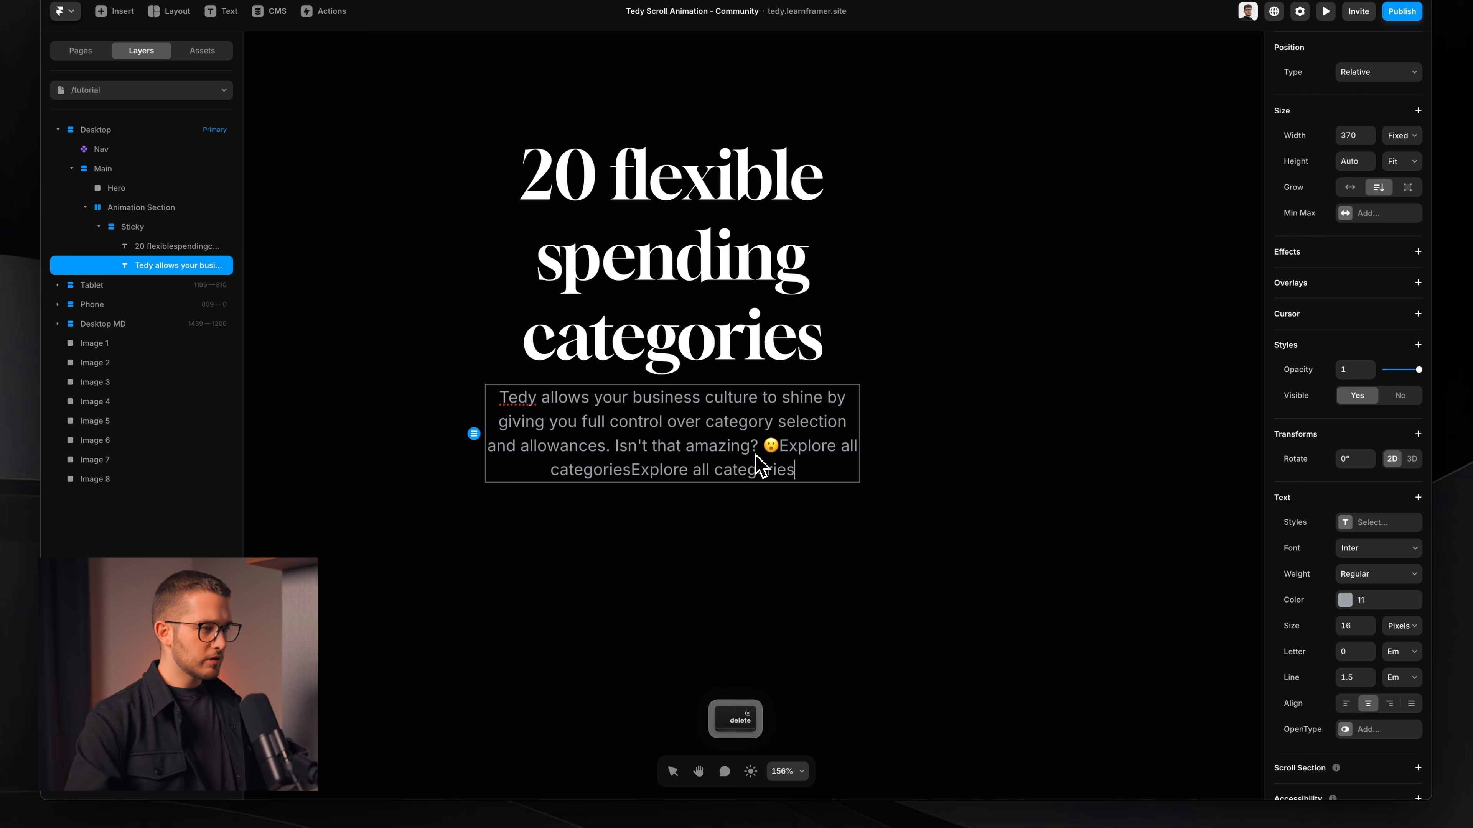
{"action": "key", "text": "super+Tab"}
{"action": "key", "text": "super+Tab"}
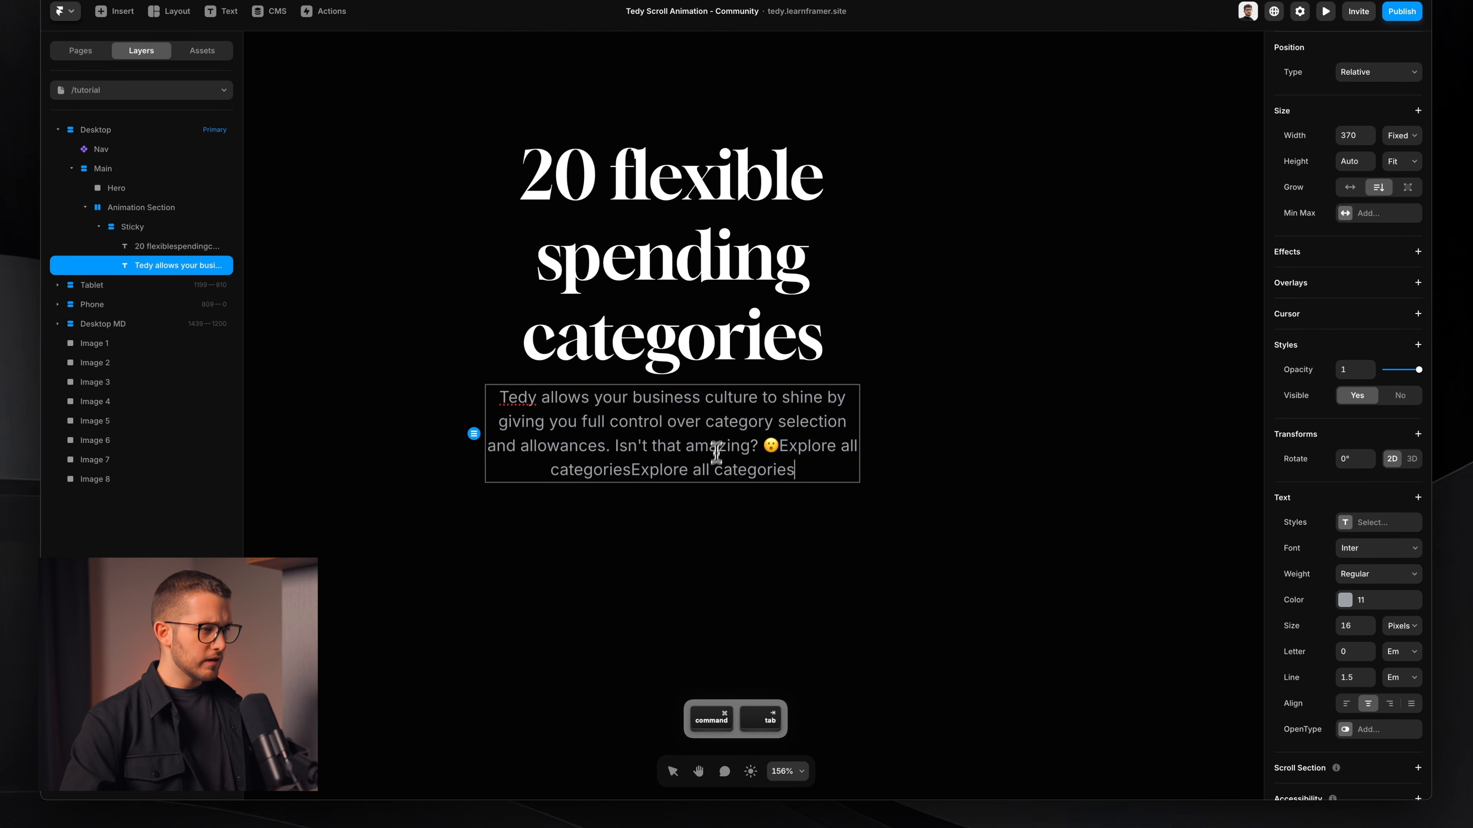
{"action": "key", "text": "super+z"}
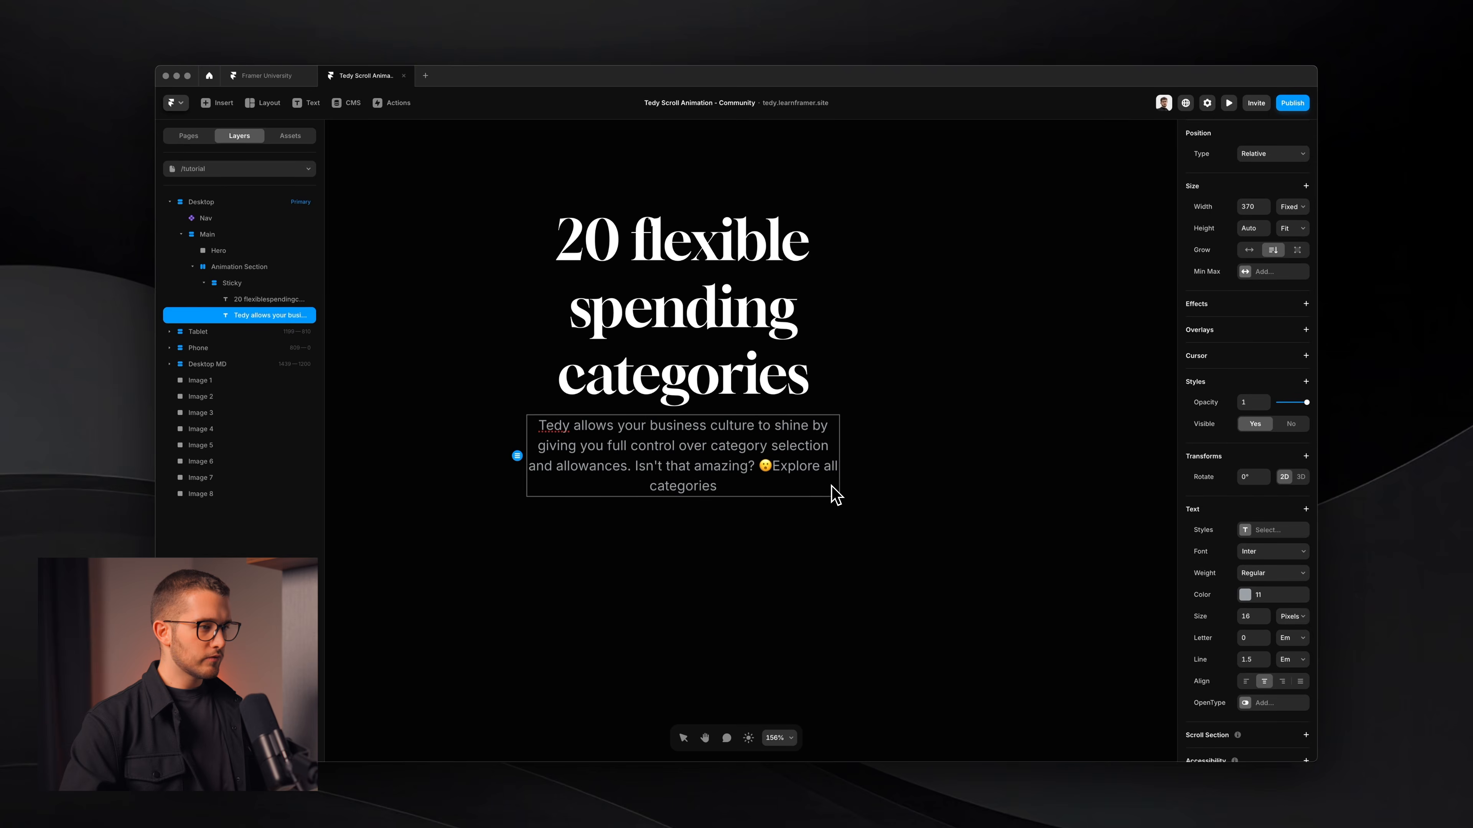
Step: Compare with the example page, delete the remaining "Explore all categories" after the emoji, and finish editing the description
{"action": "key", "text": "super+Tab"}
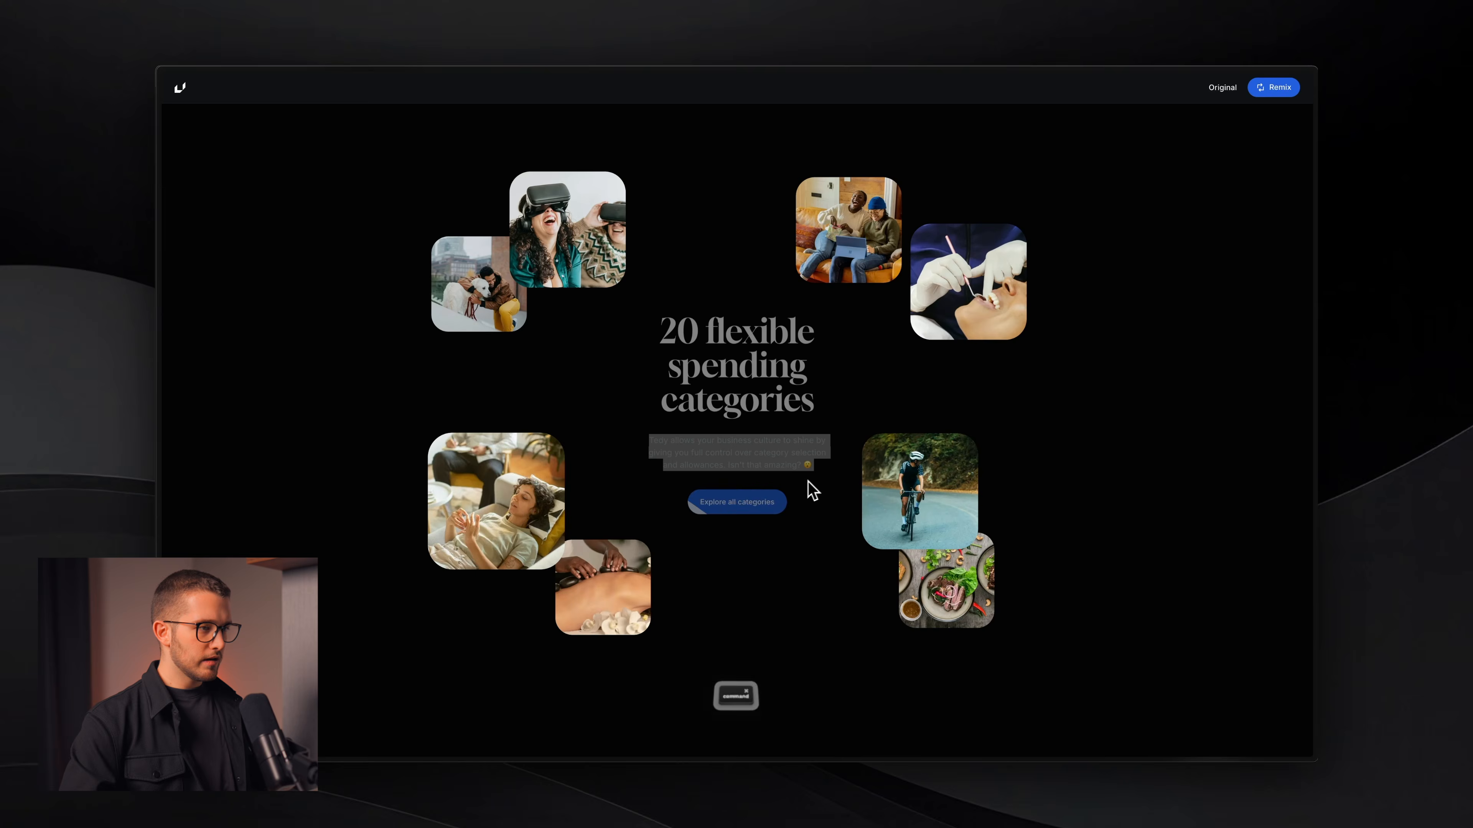
{"action": "key", "text": "super+Tab"}
{"action": "key", "text": "BackSpace"}
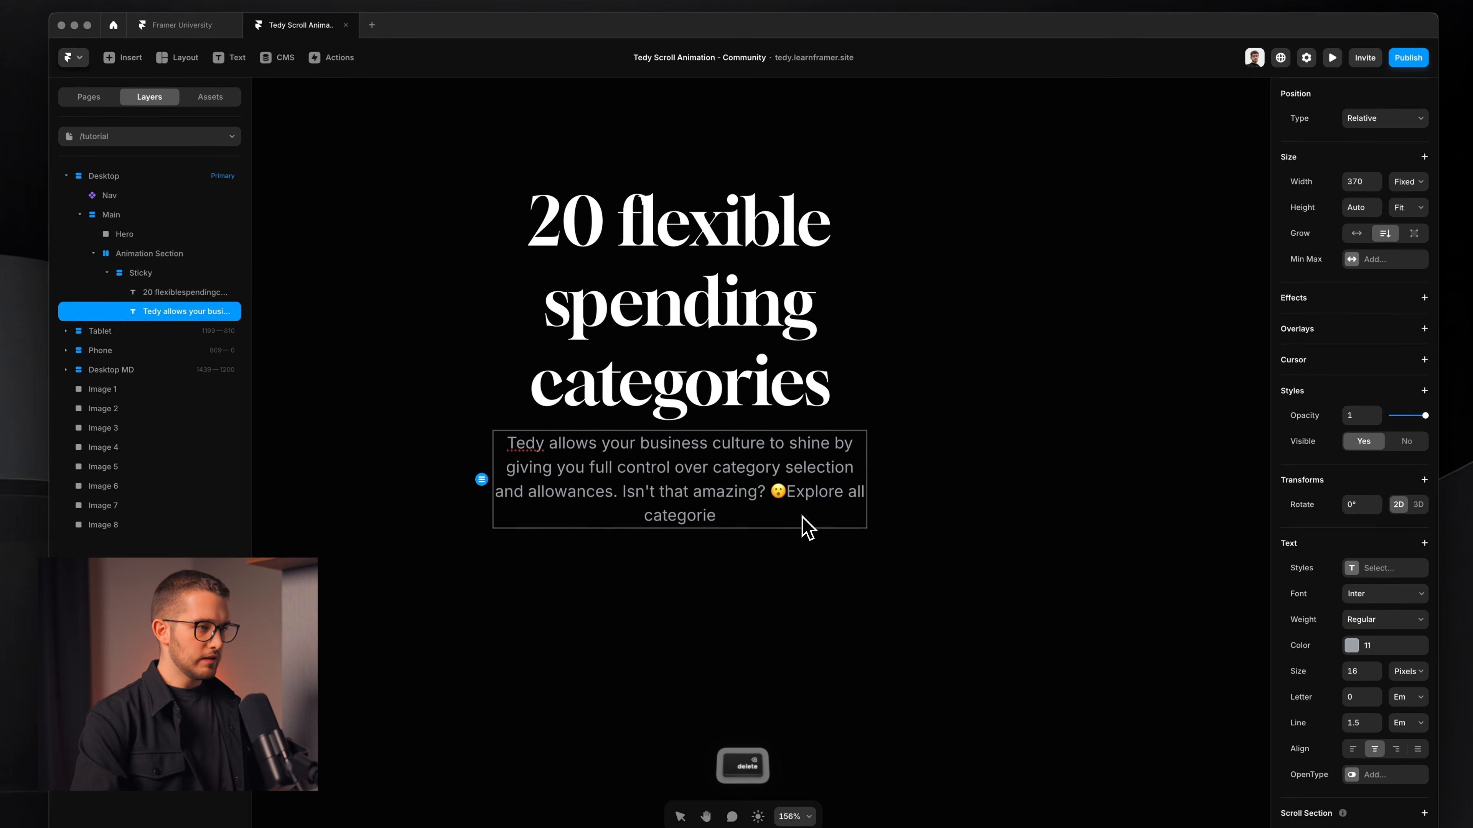
{"action": "key", "text": "alt+BackSpace"}
{"action": "key", "text": "alt+BackSpace"}
{"action": "key", "text": "alt+BackSpace"}
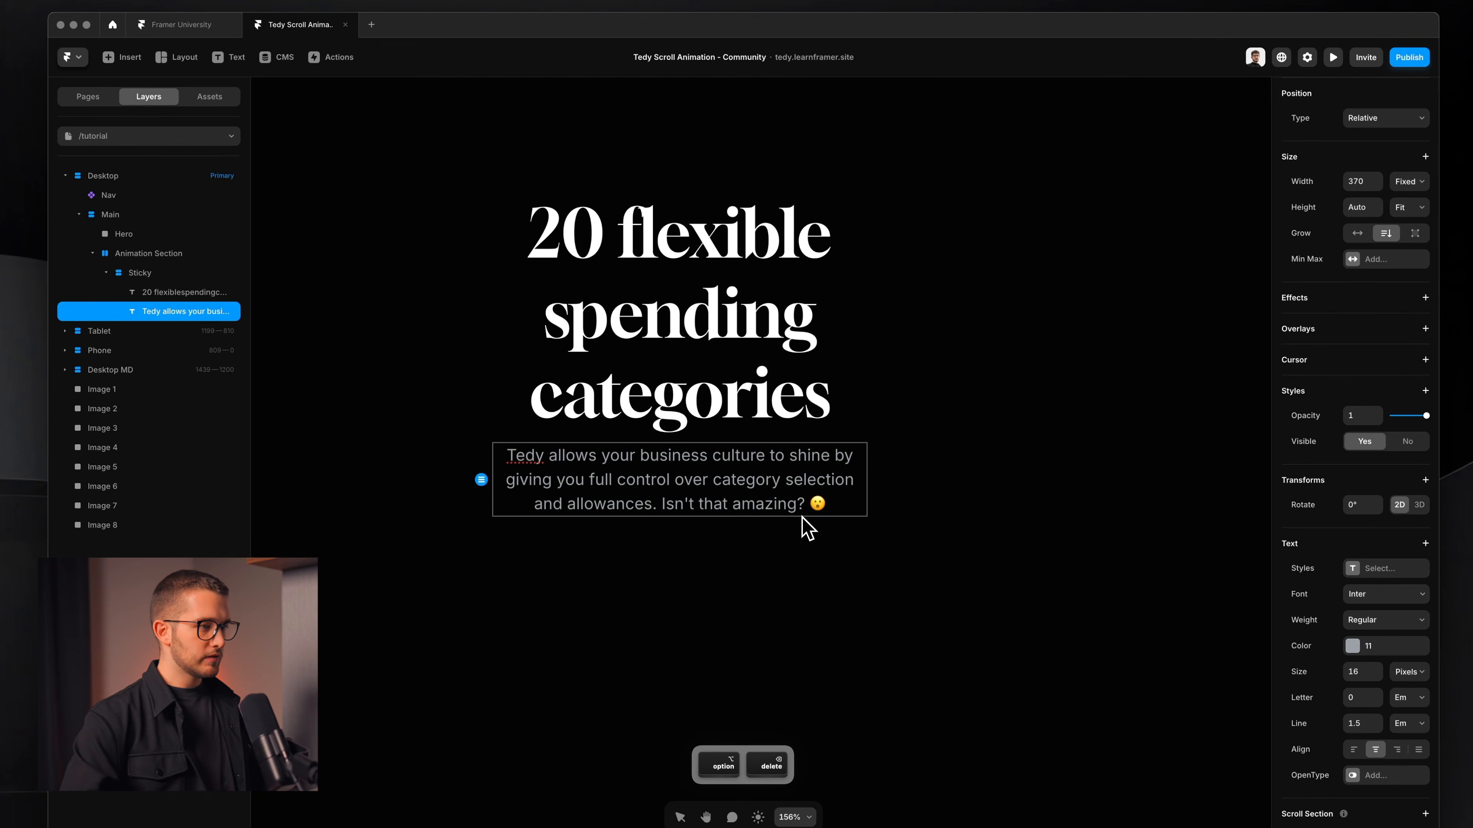
{"action": "key", "text": "Escape"}
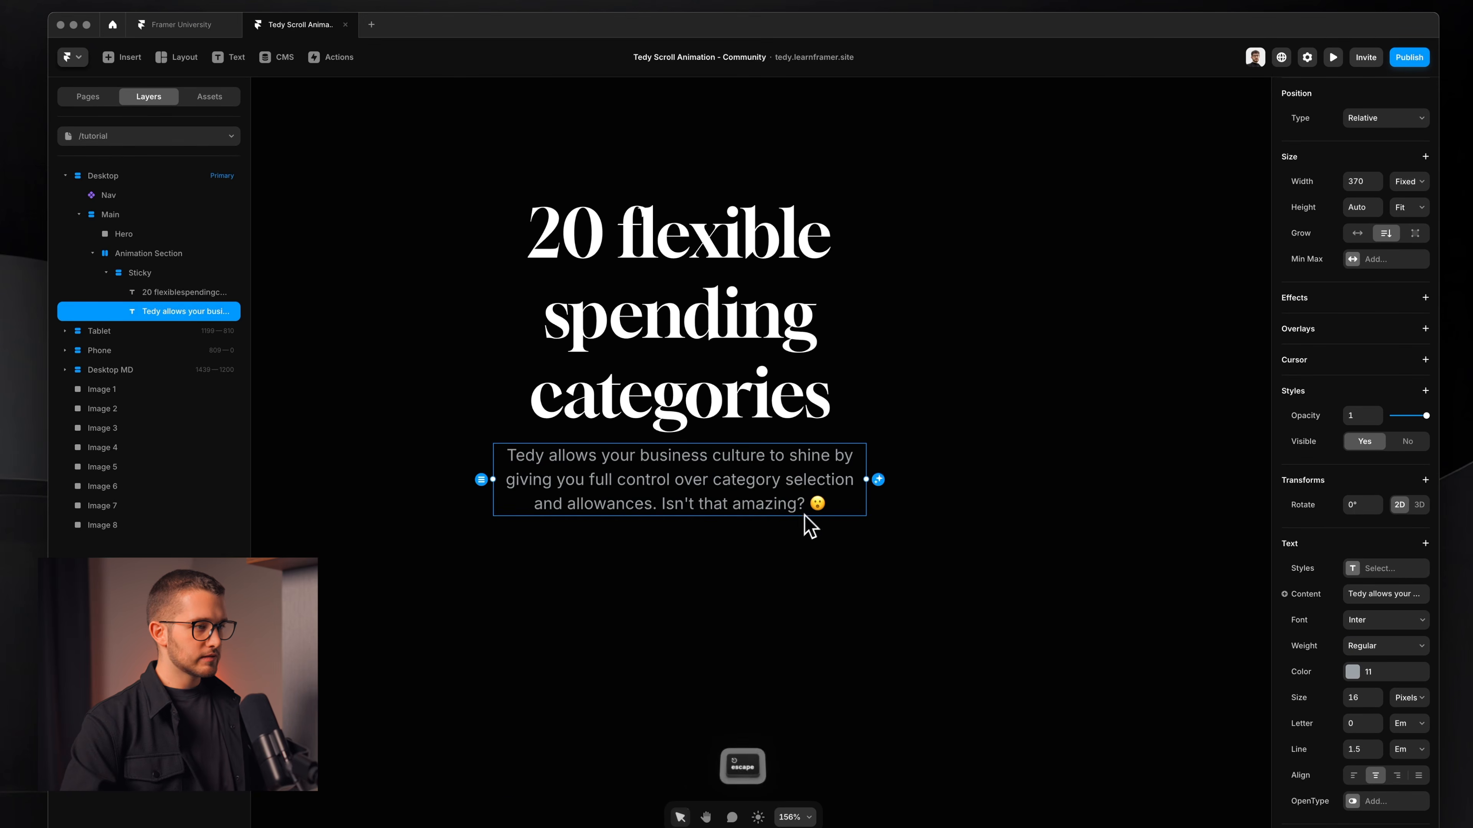
Step: Add the project's Button component to the Sticky frame below the description
{"action": "left_click", "coordinate": [783, 558]}
{"action": "scroll", "coordinate": [783, 558], "scroll_direction": "down", "scroll_amount": 4}
{"action": "scroll", "coordinate": [783, 560], "scroll_direction": "down", "scroll_amount": 3}
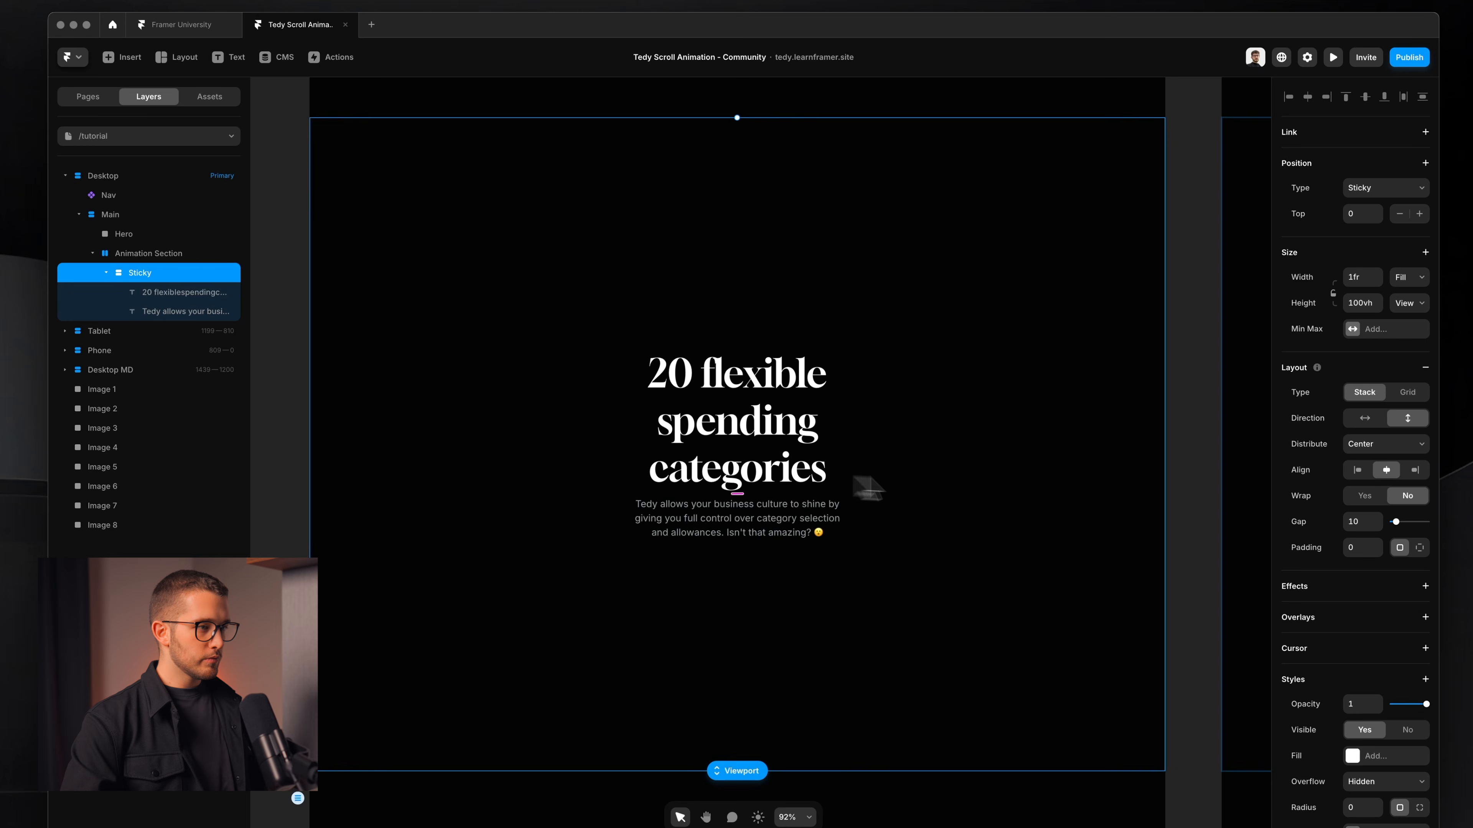
{"action": "scroll", "coordinate": [783, 528], "scroll_direction": "up", "scroll_amount": 4}
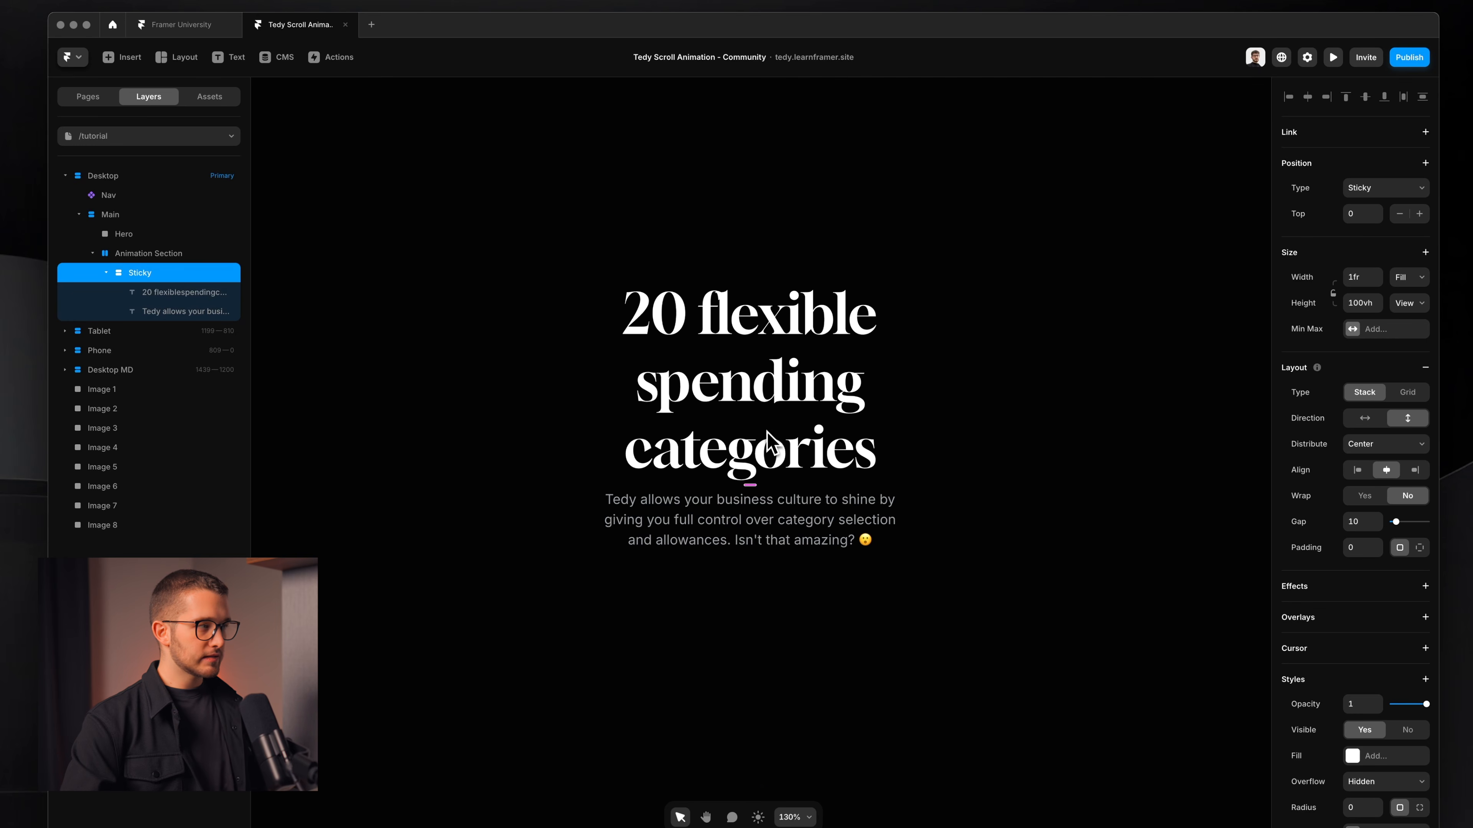
{"action": "left_click", "coordinate": [209, 96]}
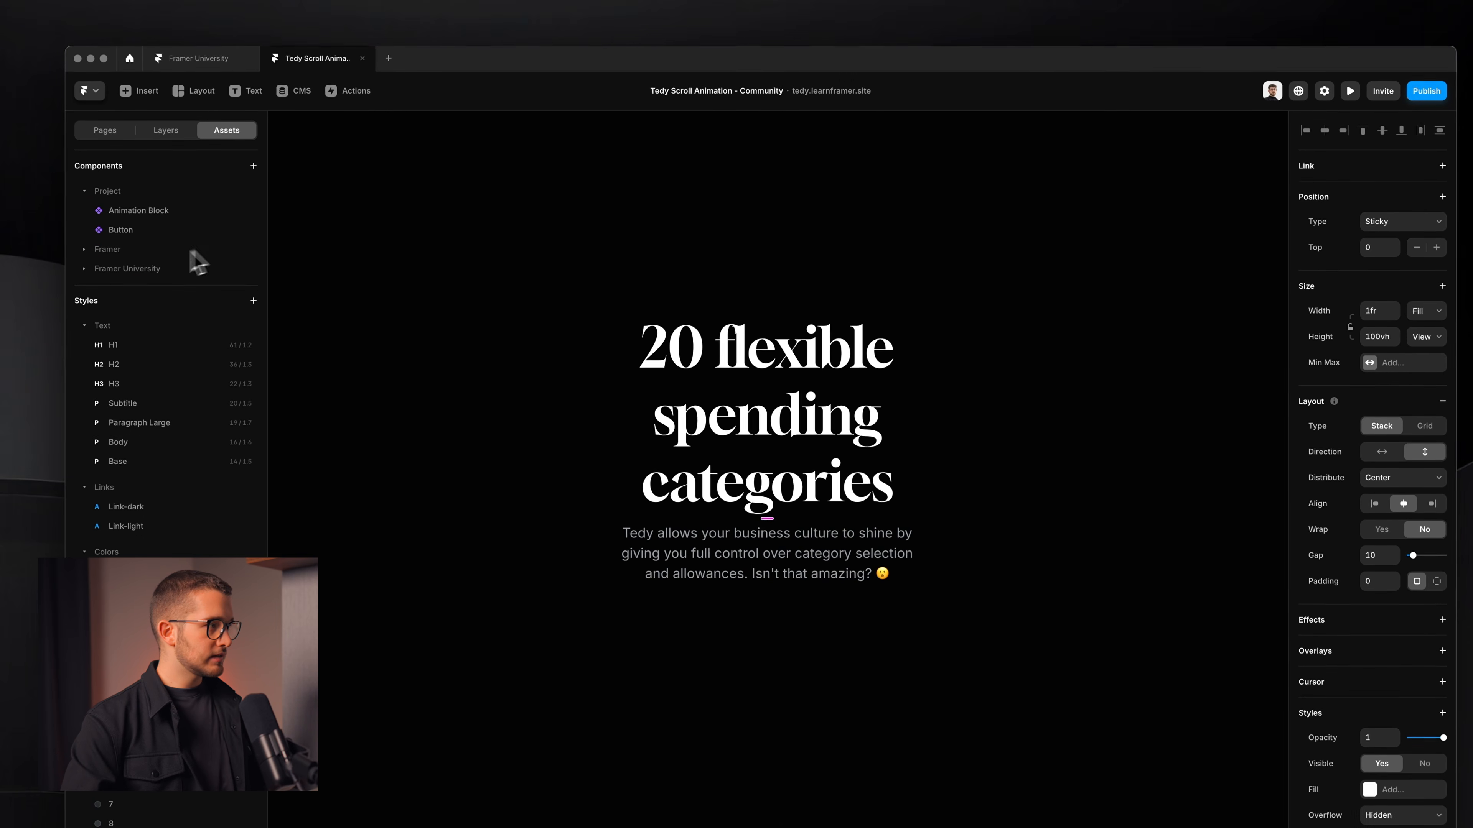
{"action": "left_click_drag", "start_coordinate": [139, 233], "coordinate": [787, 620]}
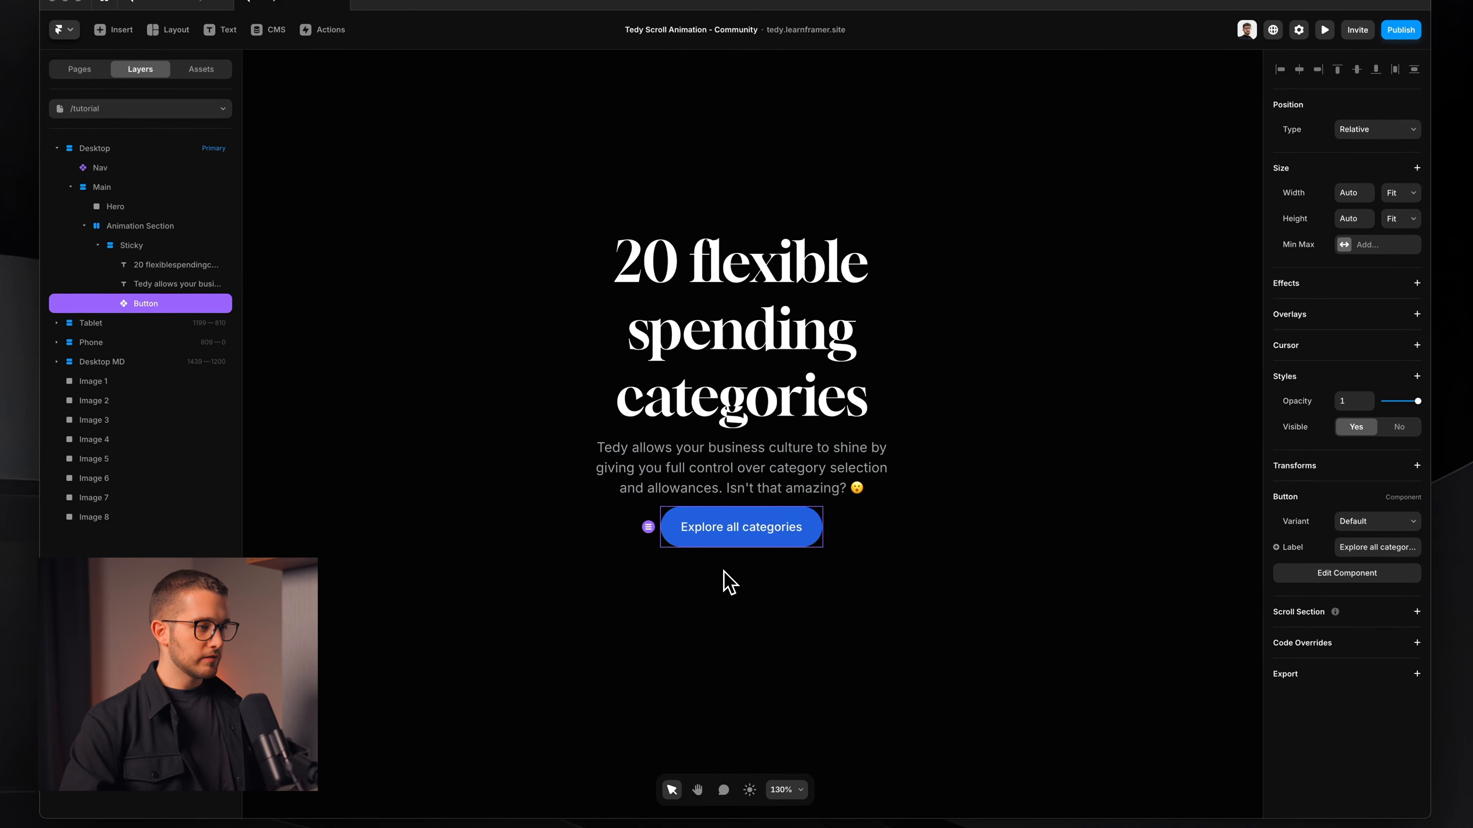
Step: Wrap the heading, description and button inside the Sticky frame in a stack and name it Texts
{"action": "scroll", "coordinate": [729, 582], "scroll_direction": "up", "scroll_amount": 3}
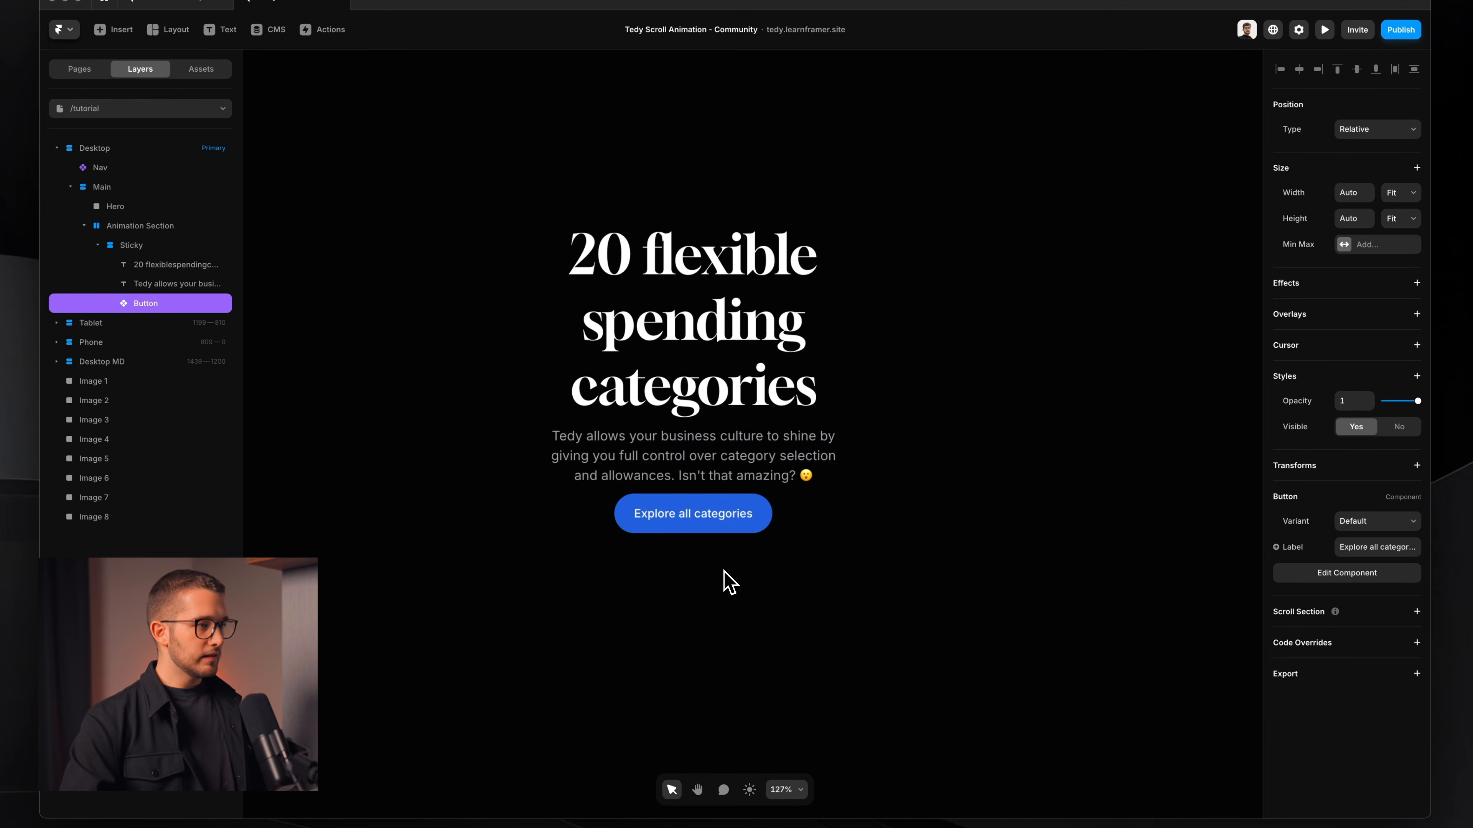
{"action": "scroll", "coordinate": [683, 536], "scroll_direction": "down", "scroll_amount": 3}
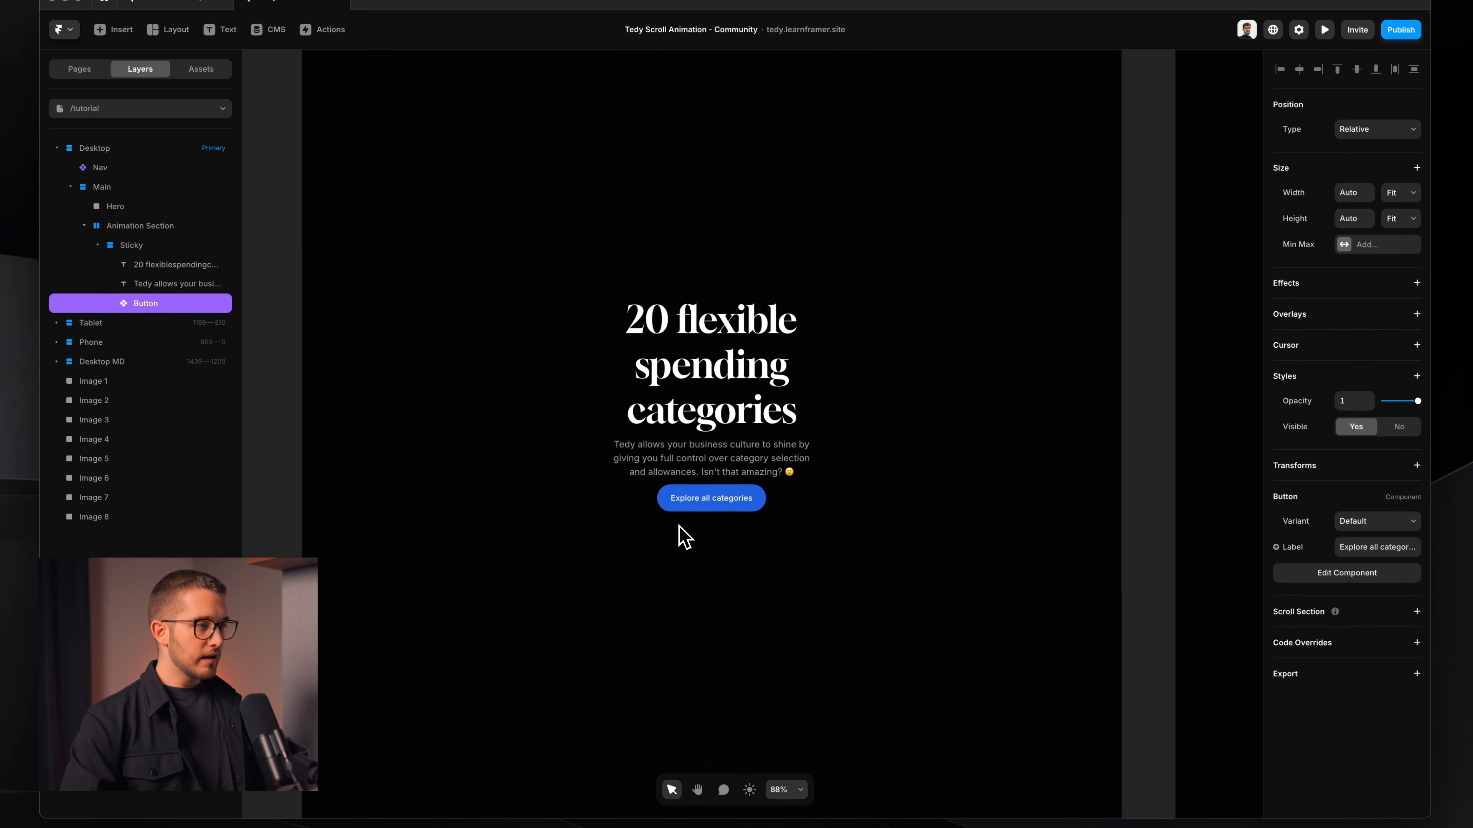
{"action": "left_click", "coordinate": [722, 387], "text": "super"}
{"action": "left_click", "coordinate": [728, 464], "text": "super"}
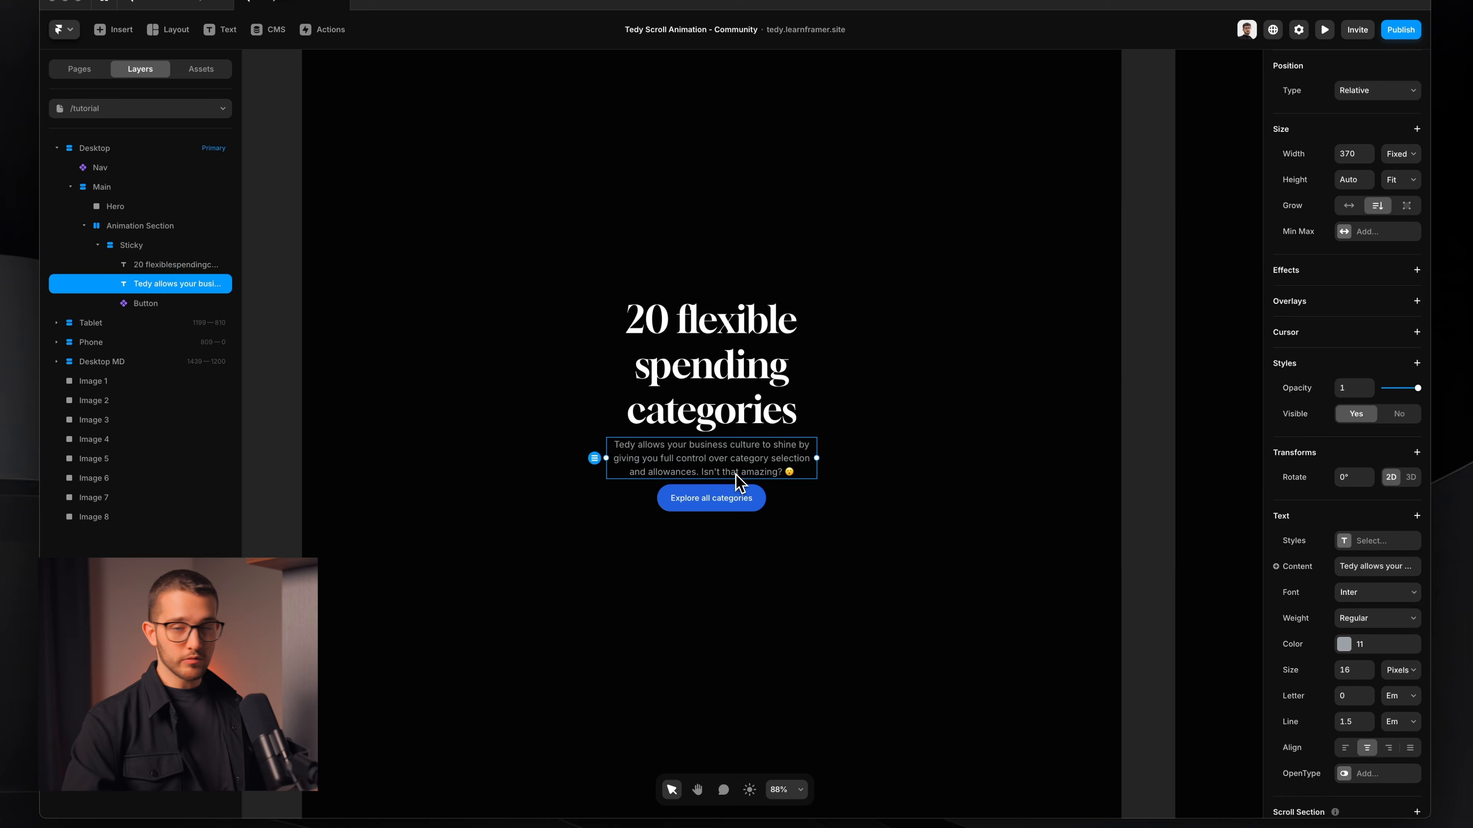
{"action": "key", "text": "Escape"}
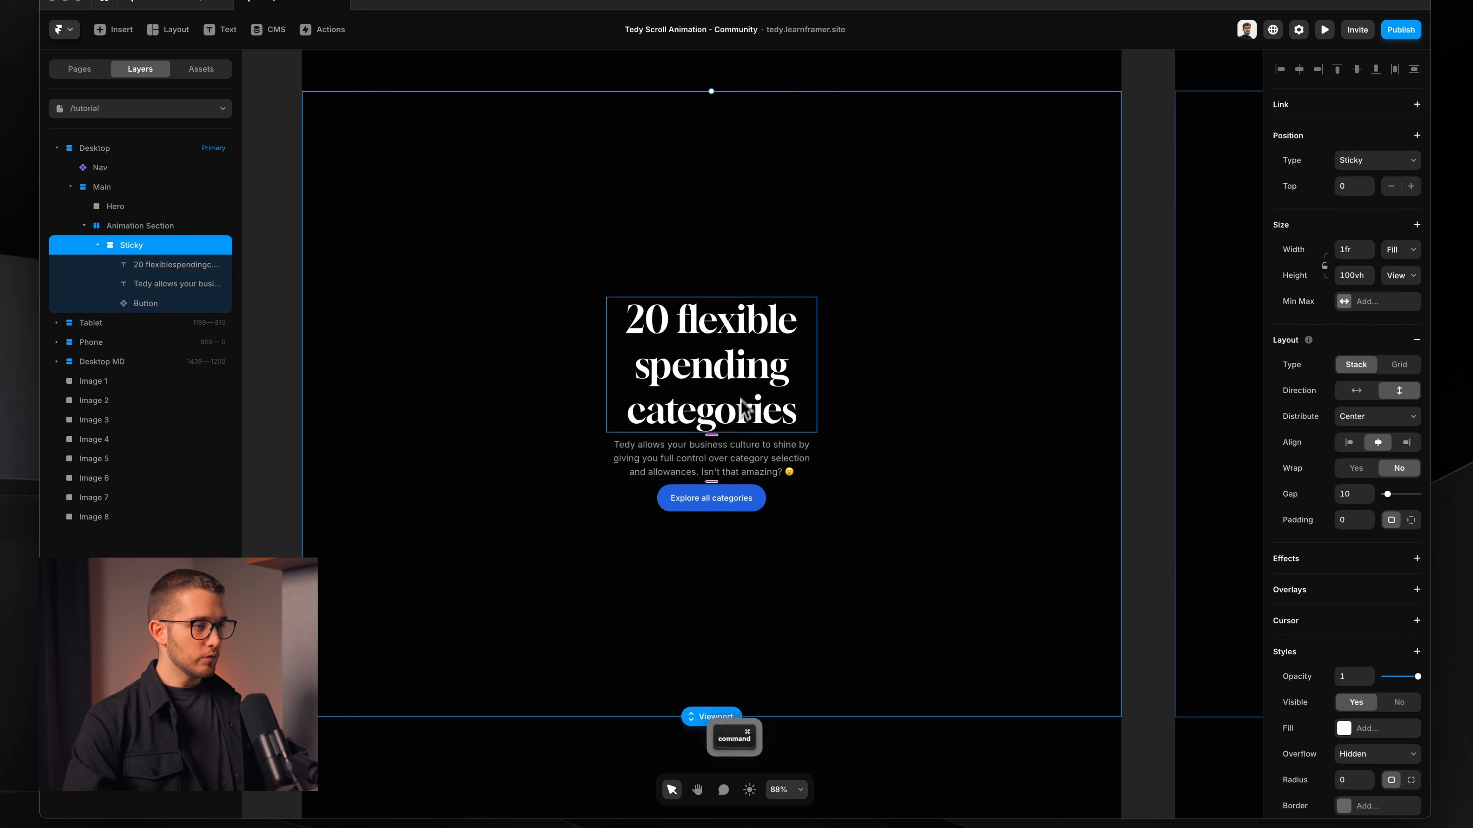
{"action": "left_click", "coordinate": [741, 401], "text": "super"}
{"action": "left_click", "coordinate": [743, 472], "text": "shift+super"}
{"action": "left_click", "coordinate": [729, 503], "text": "shift+super"}
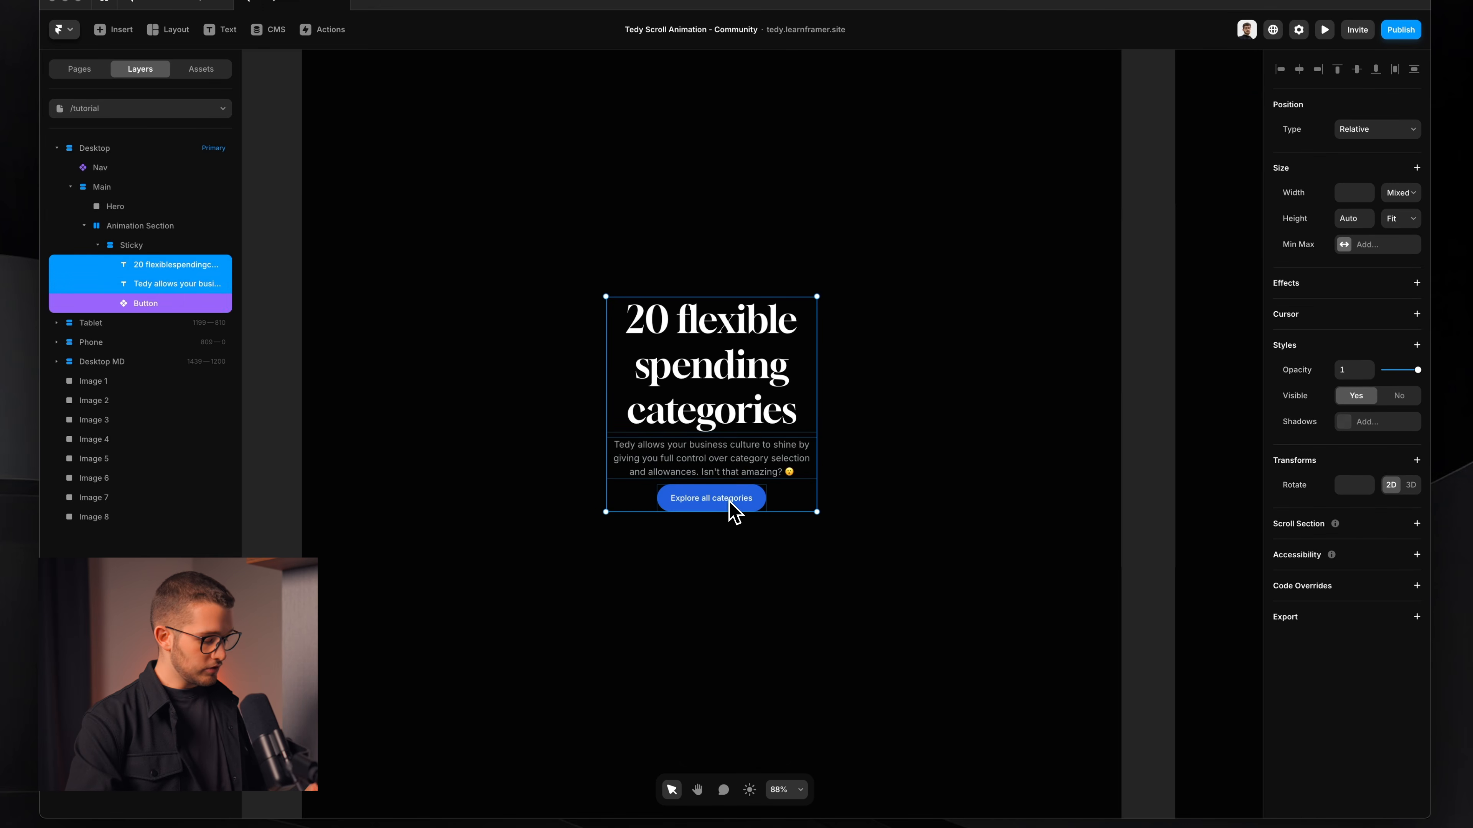
{"action": "key", "text": "super+Return"}
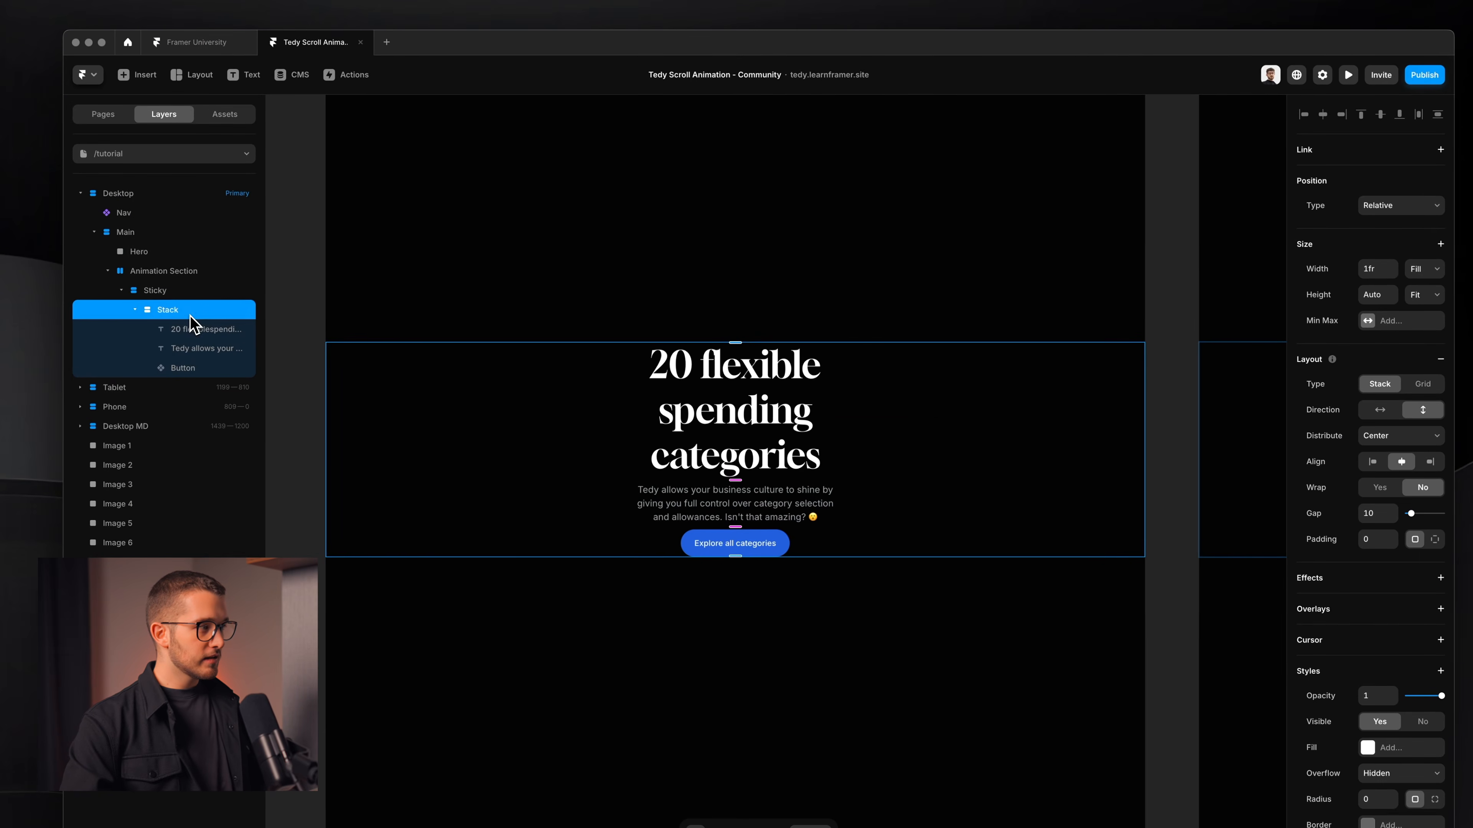
{"action": "double_click", "coordinate": [189, 313]}
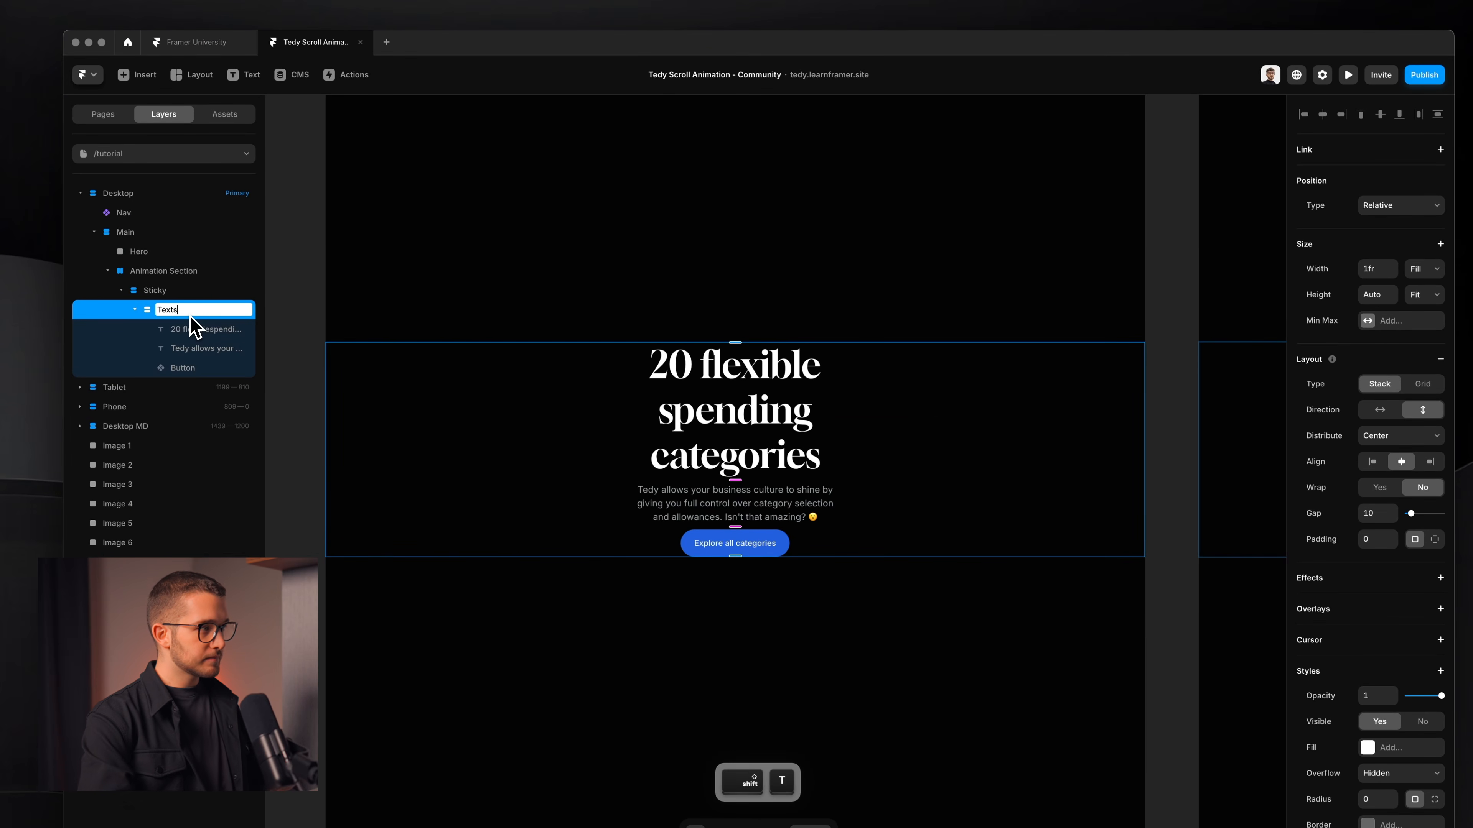
{"action": "key", "text": "Return"}
Step: Set the width of both the heading and the description text to Fill
{"action": "left_click", "coordinate": [754, 406]}
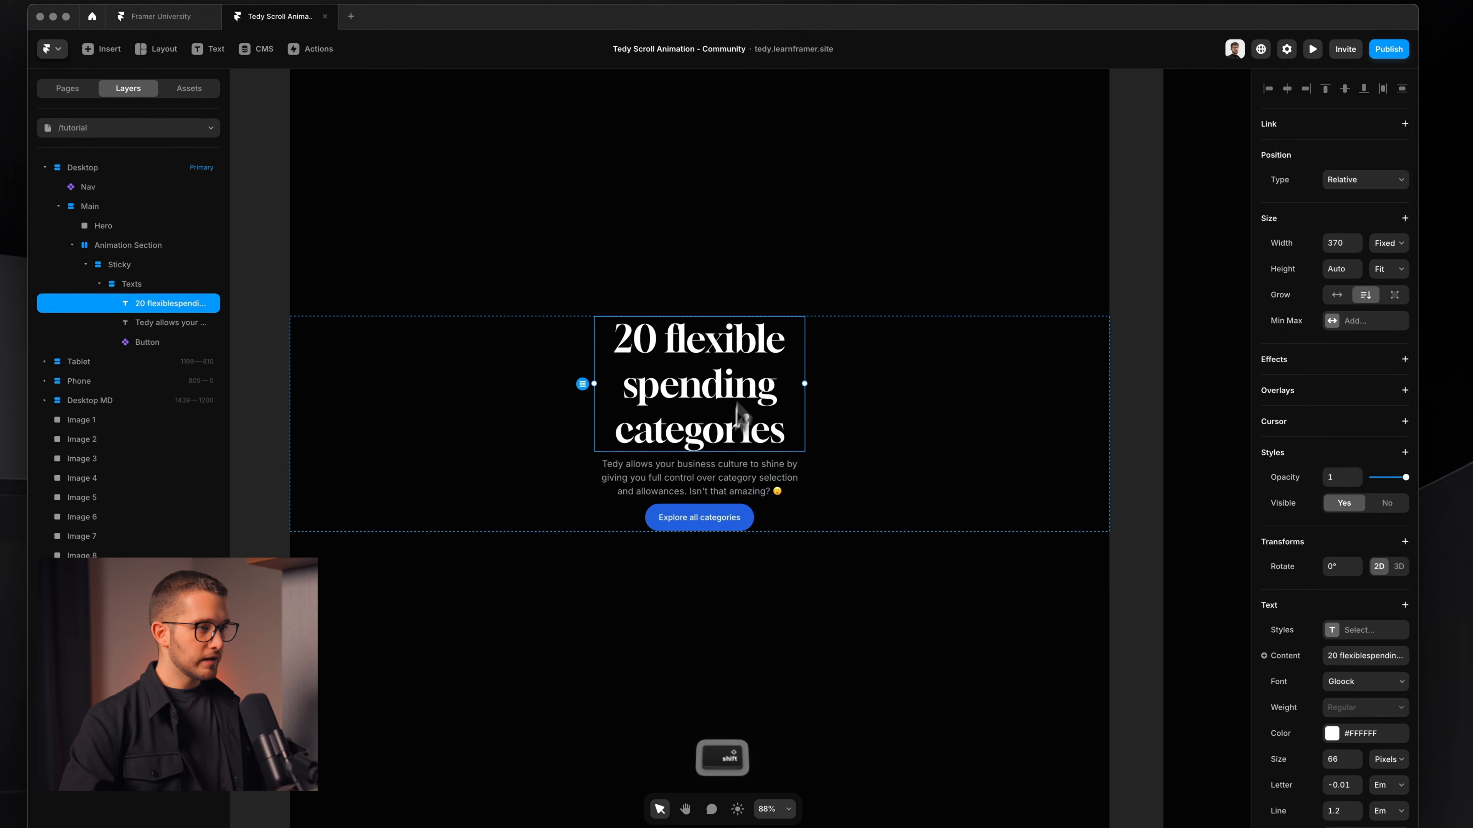
{"action": "left_click", "coordinate": [730, 486], "text": "shift"}
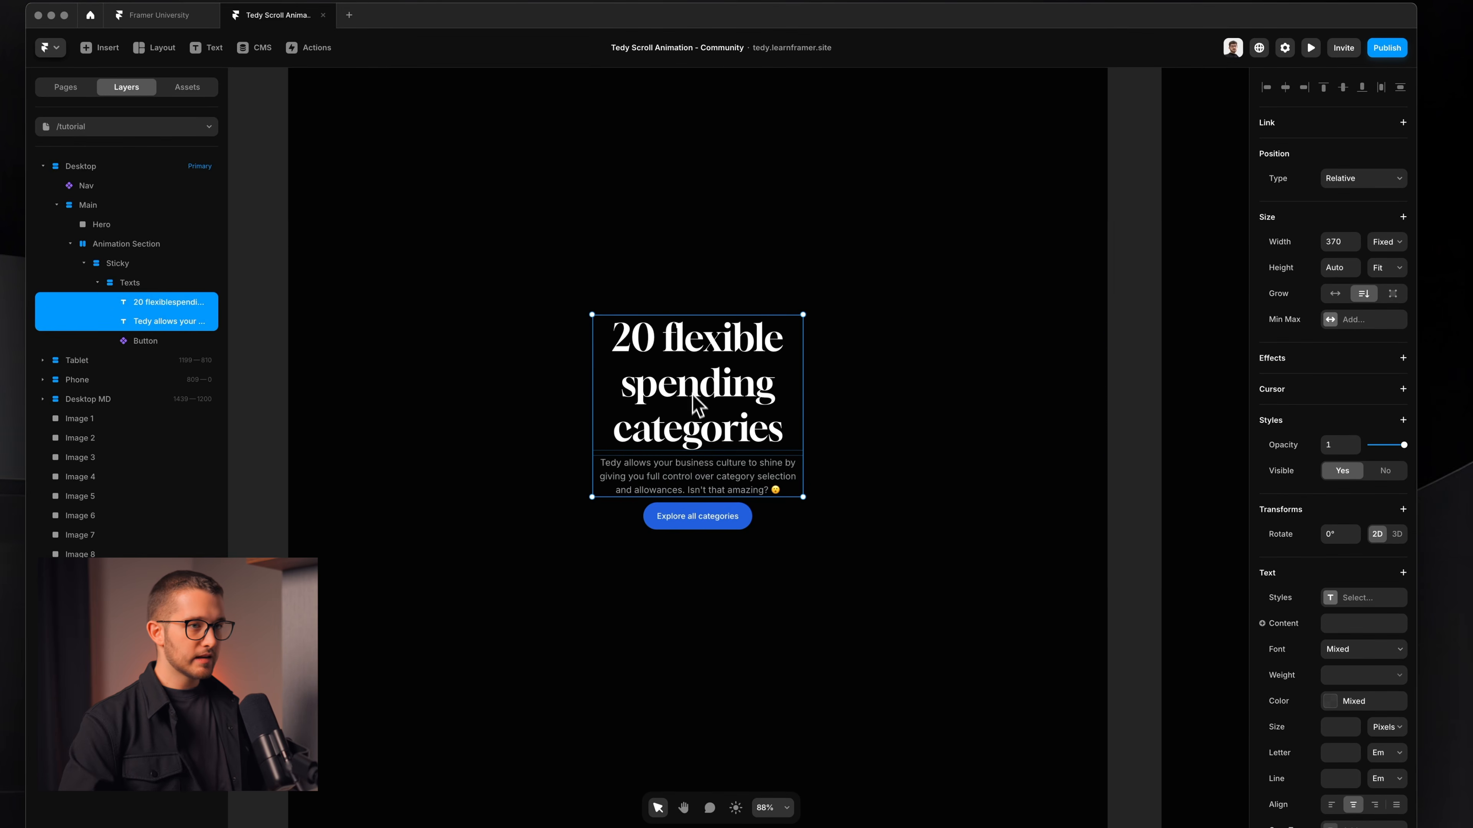
{"action": "left_click", "coordinate": [1386, 241]}
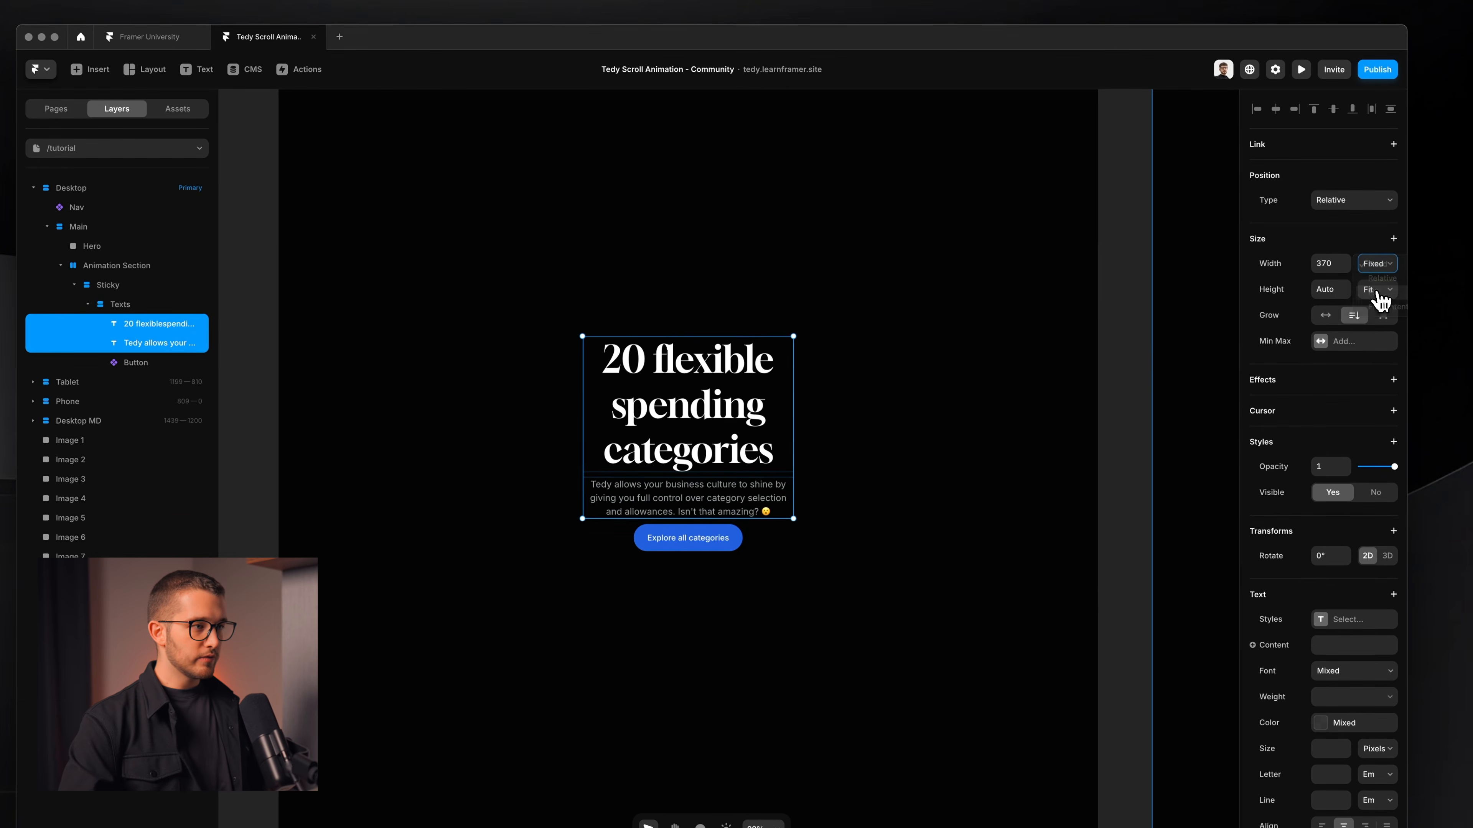
{"action": "left_click", "coordinate": [1379, 293]}
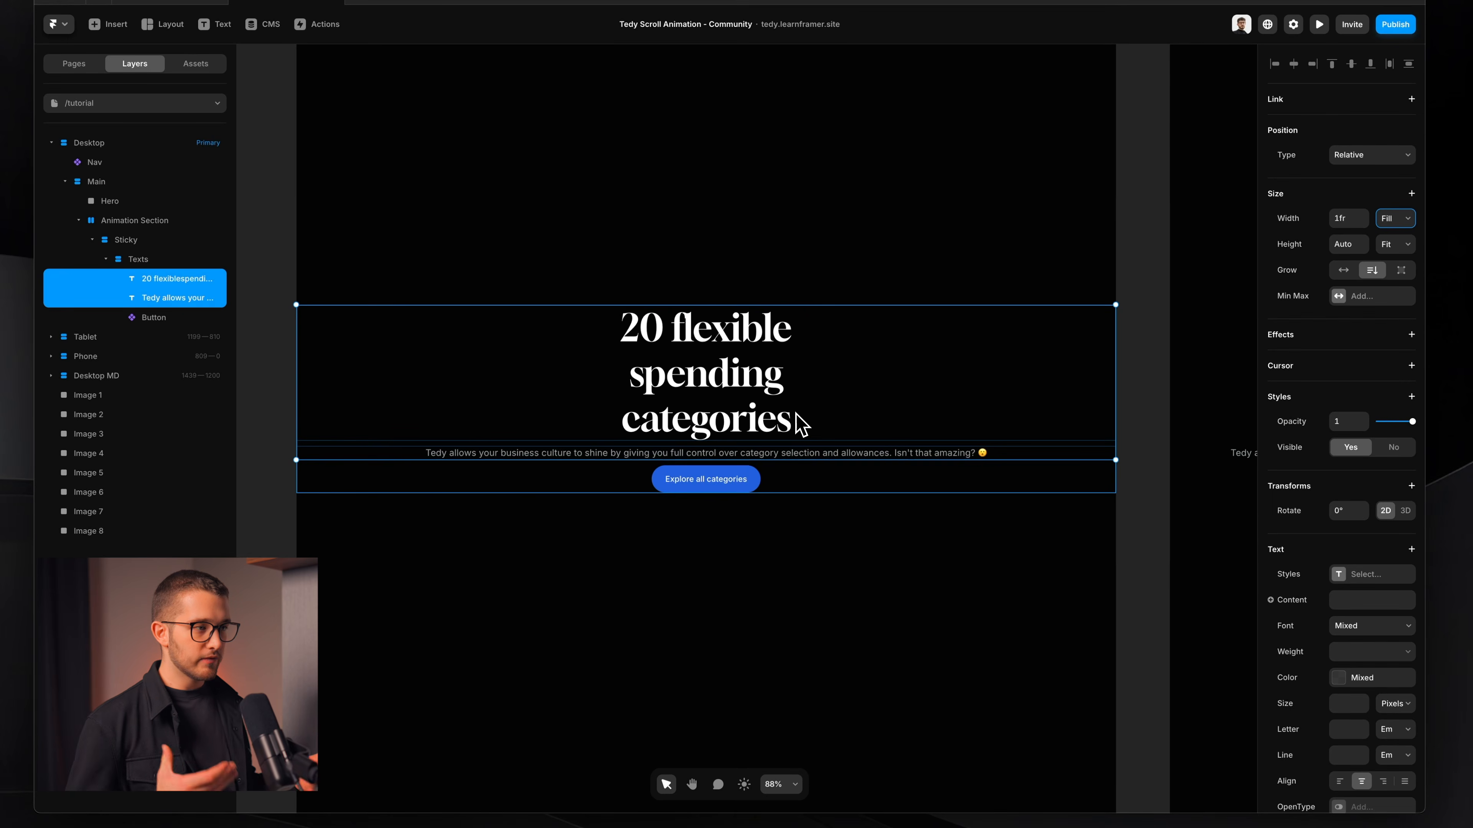
Step: Give the description text a fixed maximum width of 370 px
{"action": "left_click", "coordinate": [790, 455]}
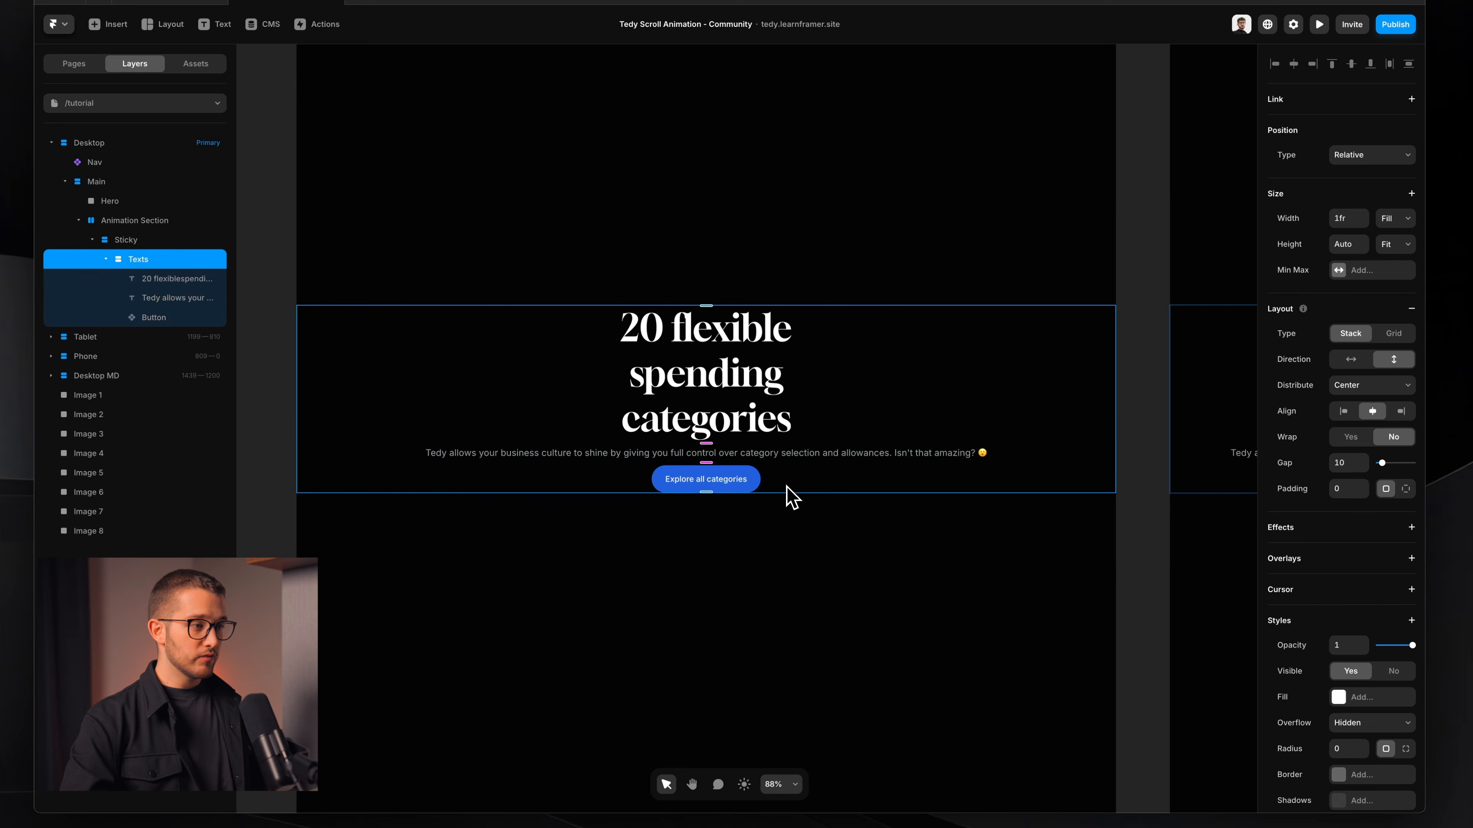
{"action": "left_click", "coordinate": [766, 459], "text": "super"}
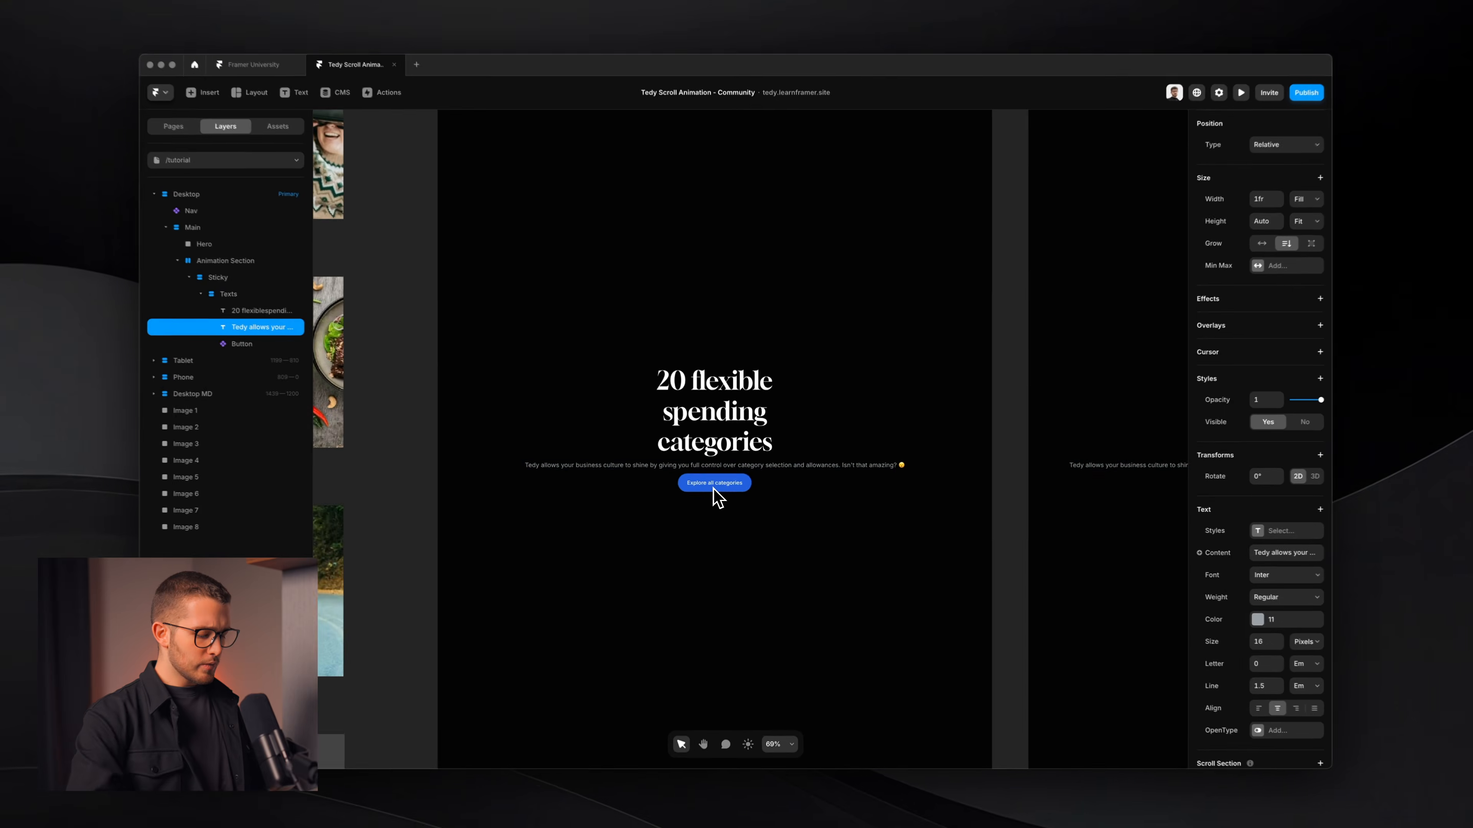
{"action": "key", "text": "super+p"}
{"action": "key", "text": "Escape"}
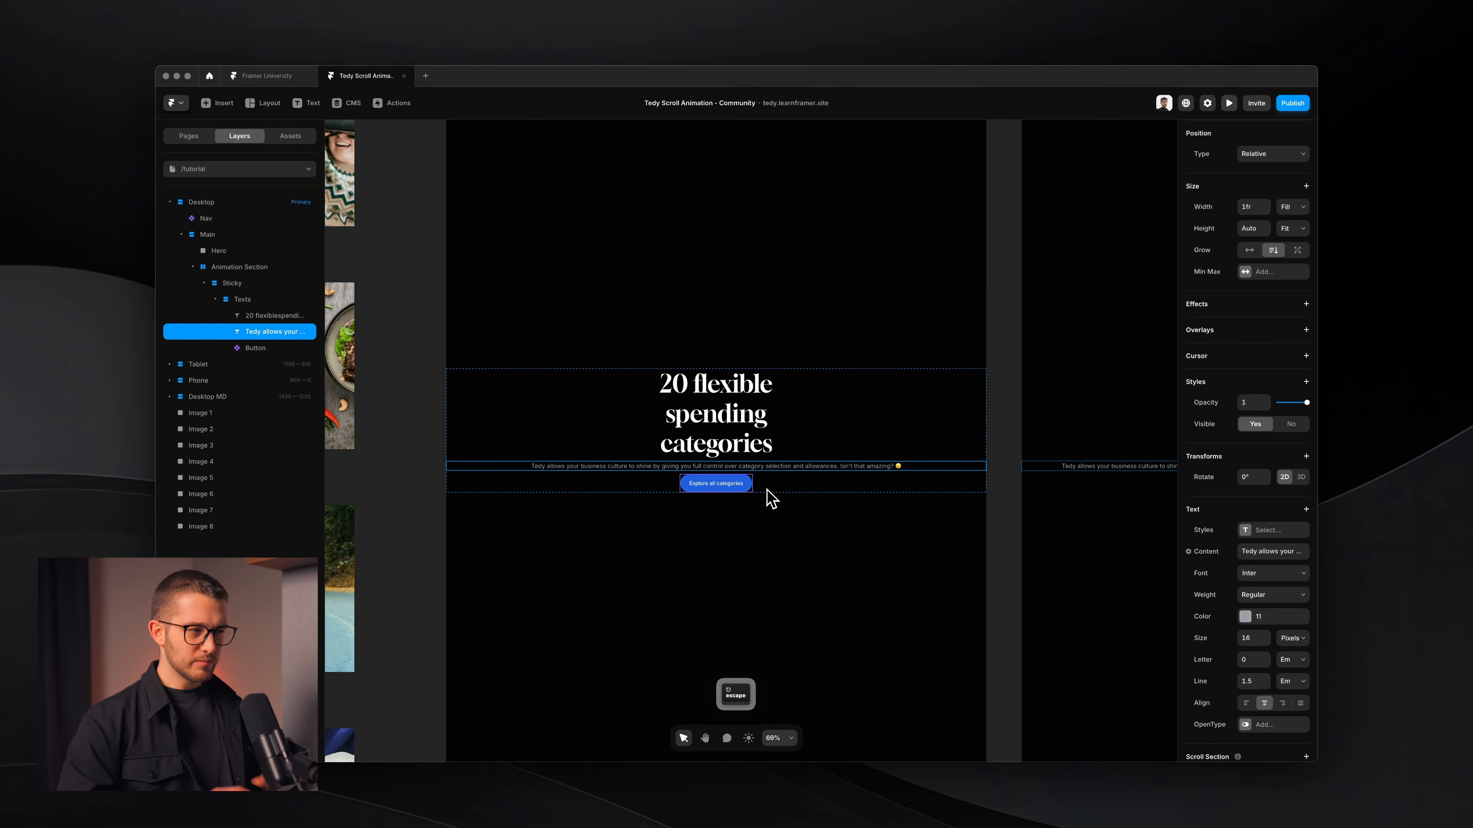
{"action": "scroll", "coordinate": [766, 490], "scroll_direction": "up", "scroll_amount": 3}
{"action": "key", "text": "space"}
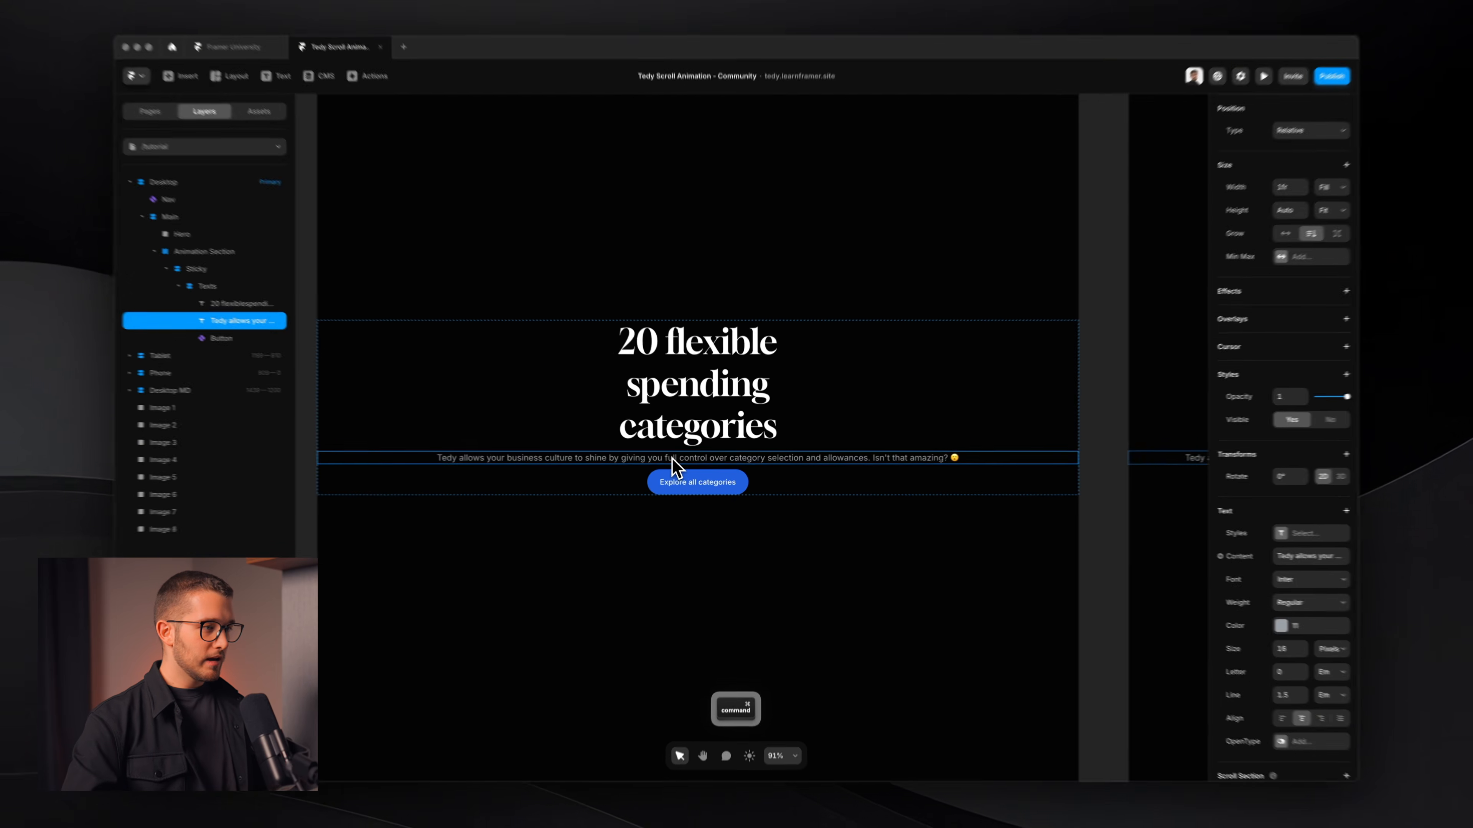
{"action": "scroll", "coordinate": [679, 464], "scroll_direction": "up", "scroll_amount": 4}
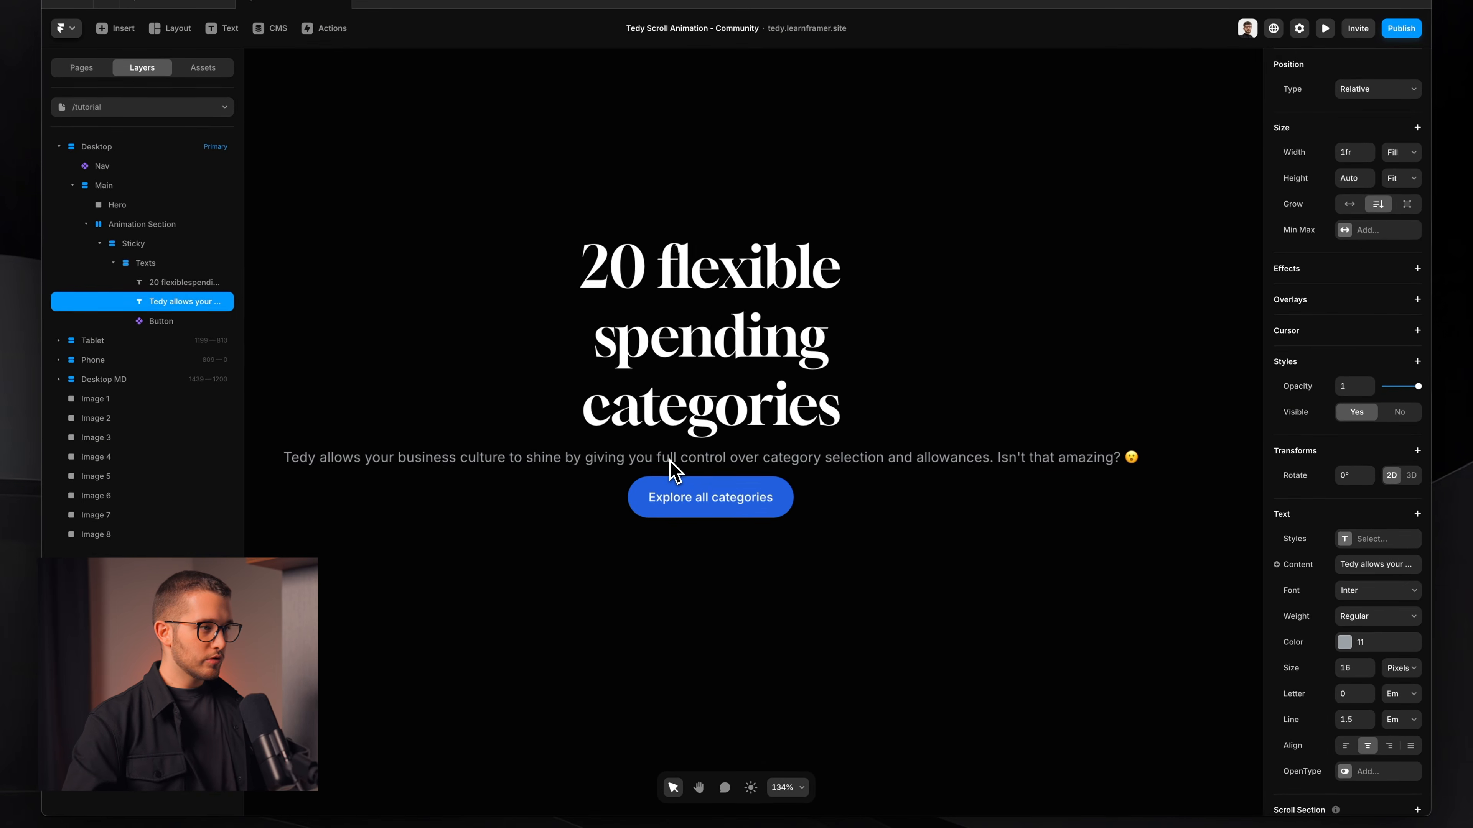
{"action": "scroll", "coordinate": [673, 470], "scroll_direction": "down", "scroll_amount": 2}
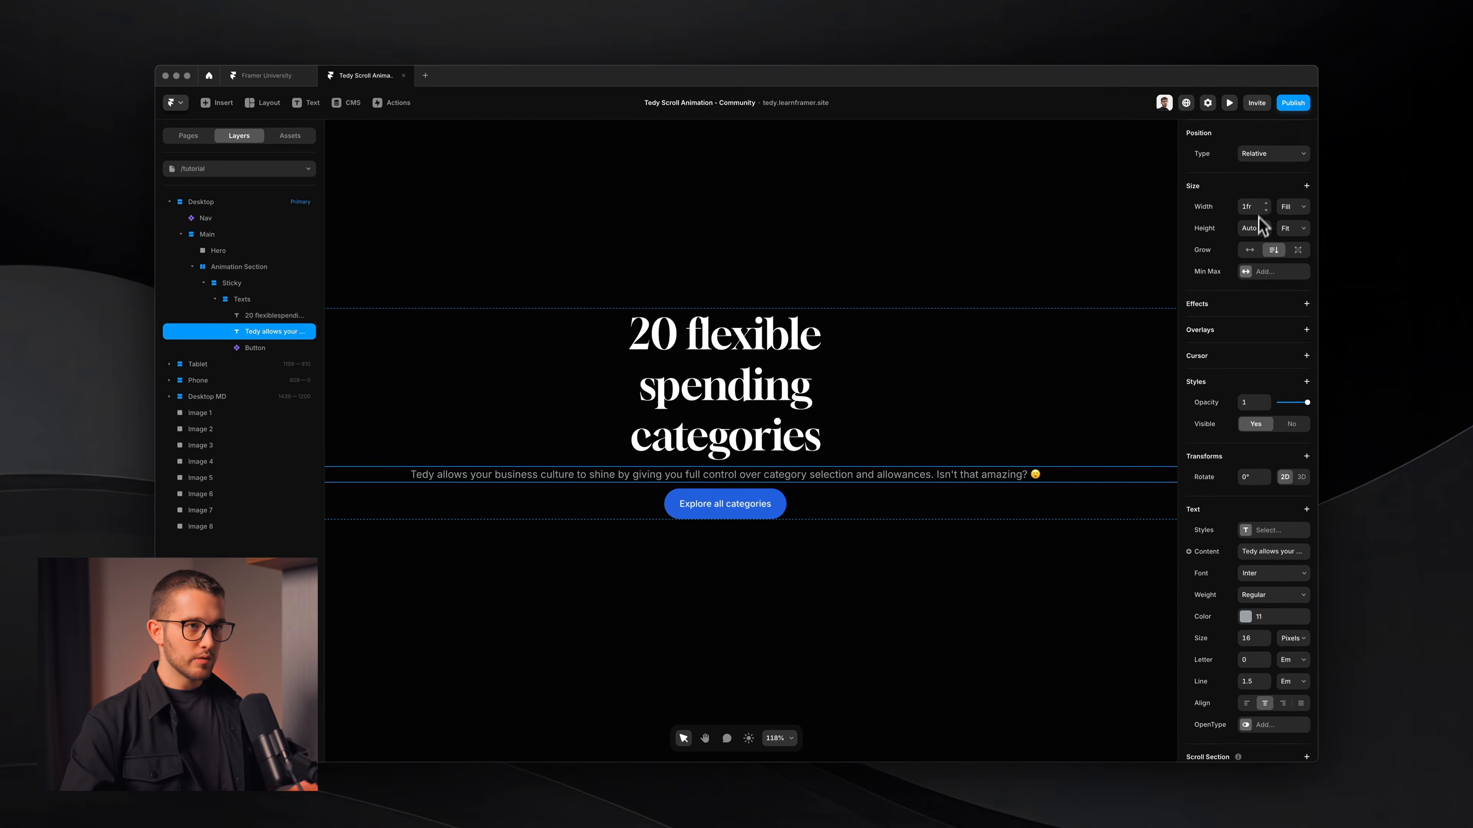
{"action": "left_click", "coordinate": [1306, 185]}
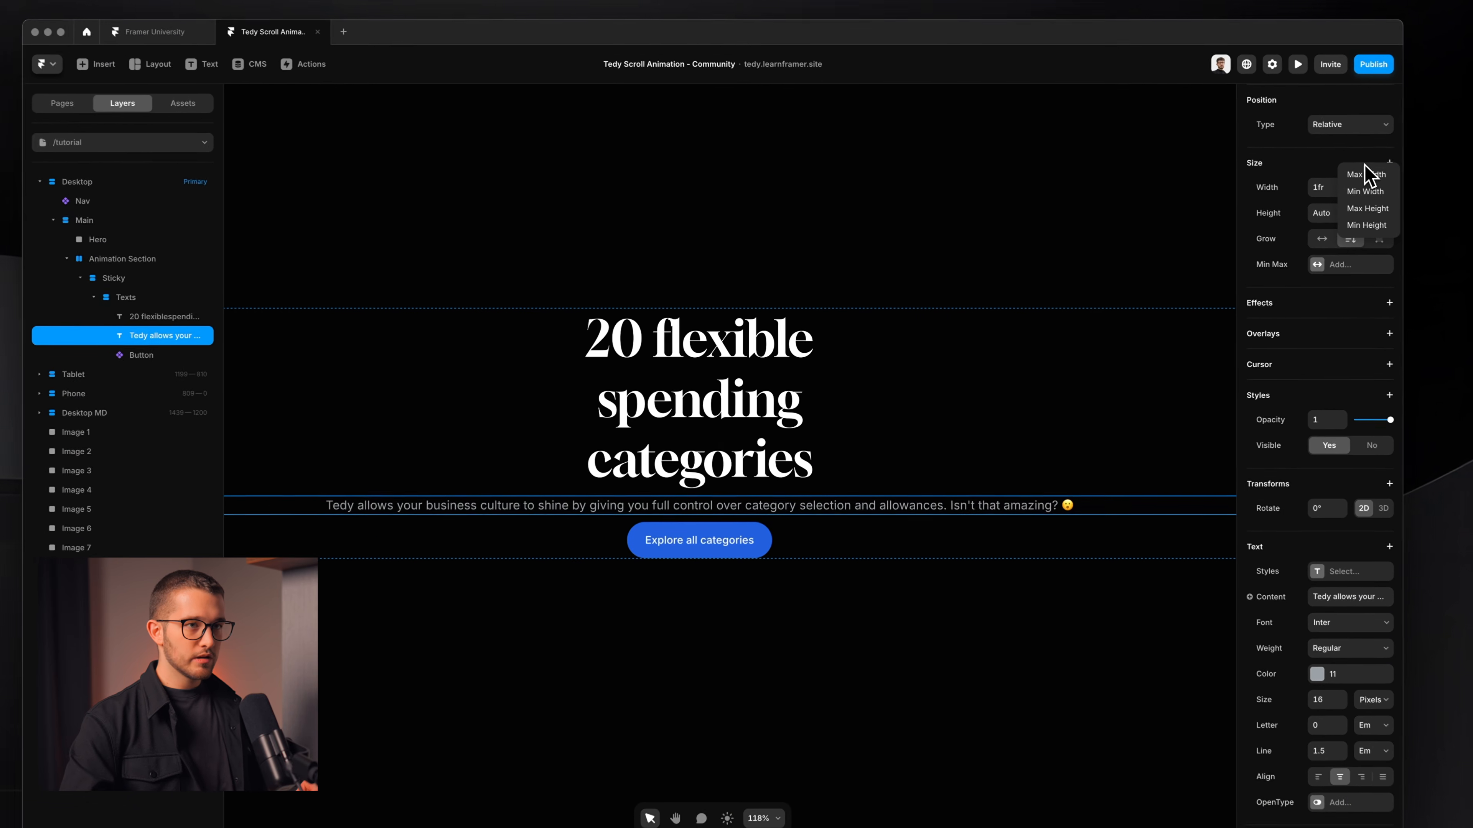
{"action": "left_click", "coordinate": [1369, 174]}
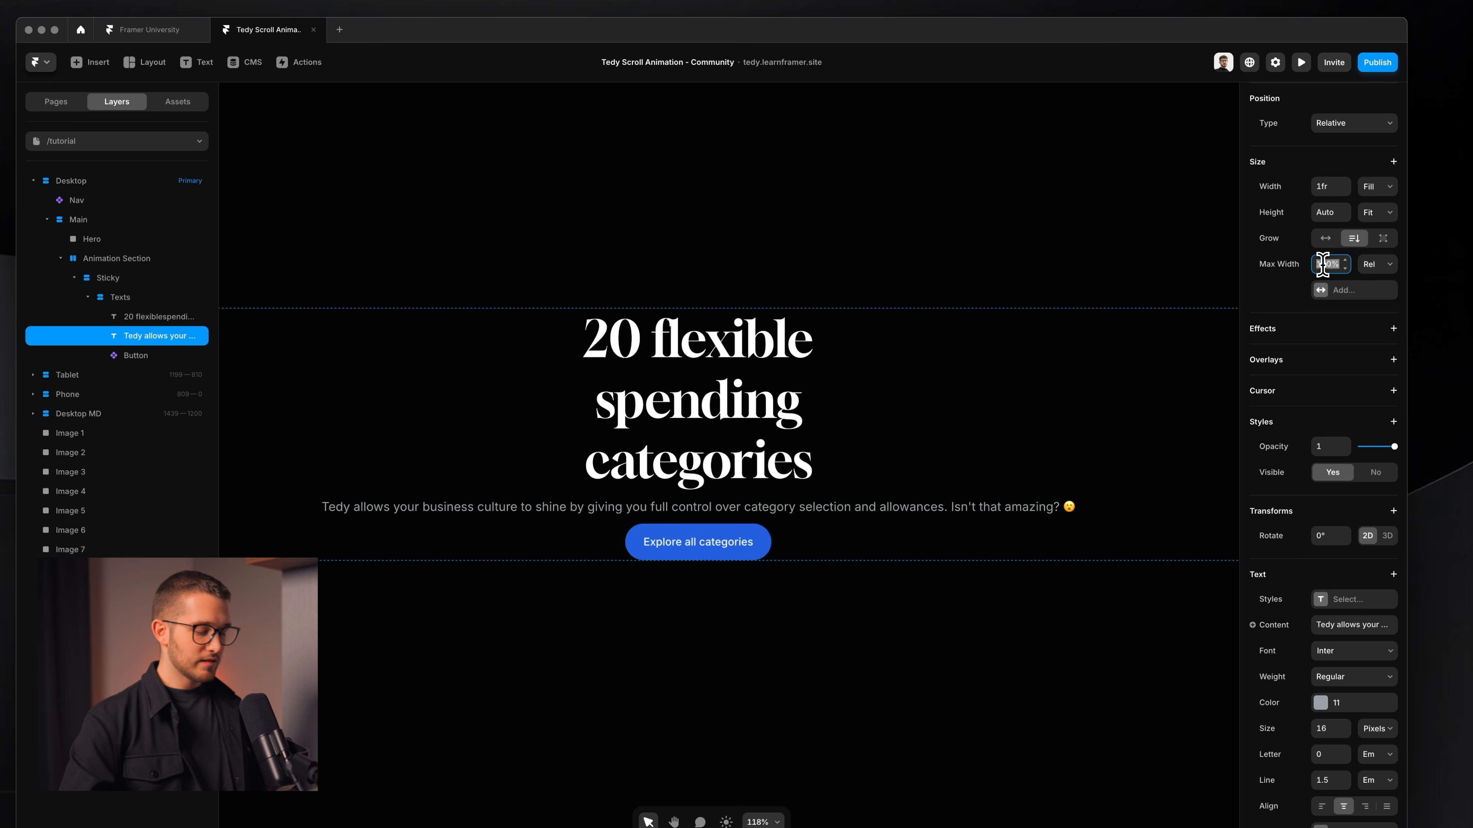
{"action": "left_click", "coordinate": [1322, 264]}
{"action": "type", "text": "350p"}
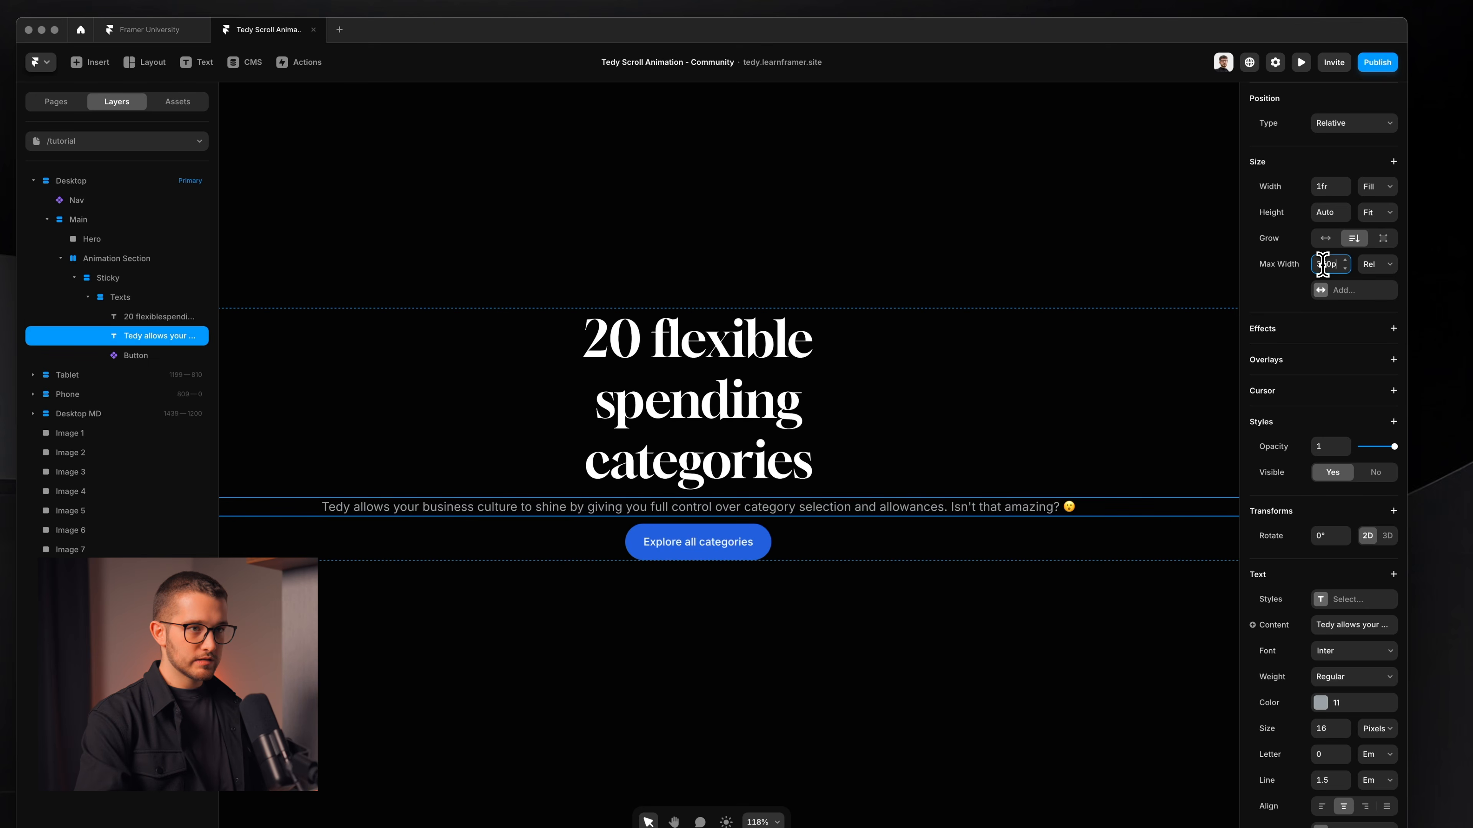
{"action": "type", "text": "x"}
{"action": "key", "text": "Return"}
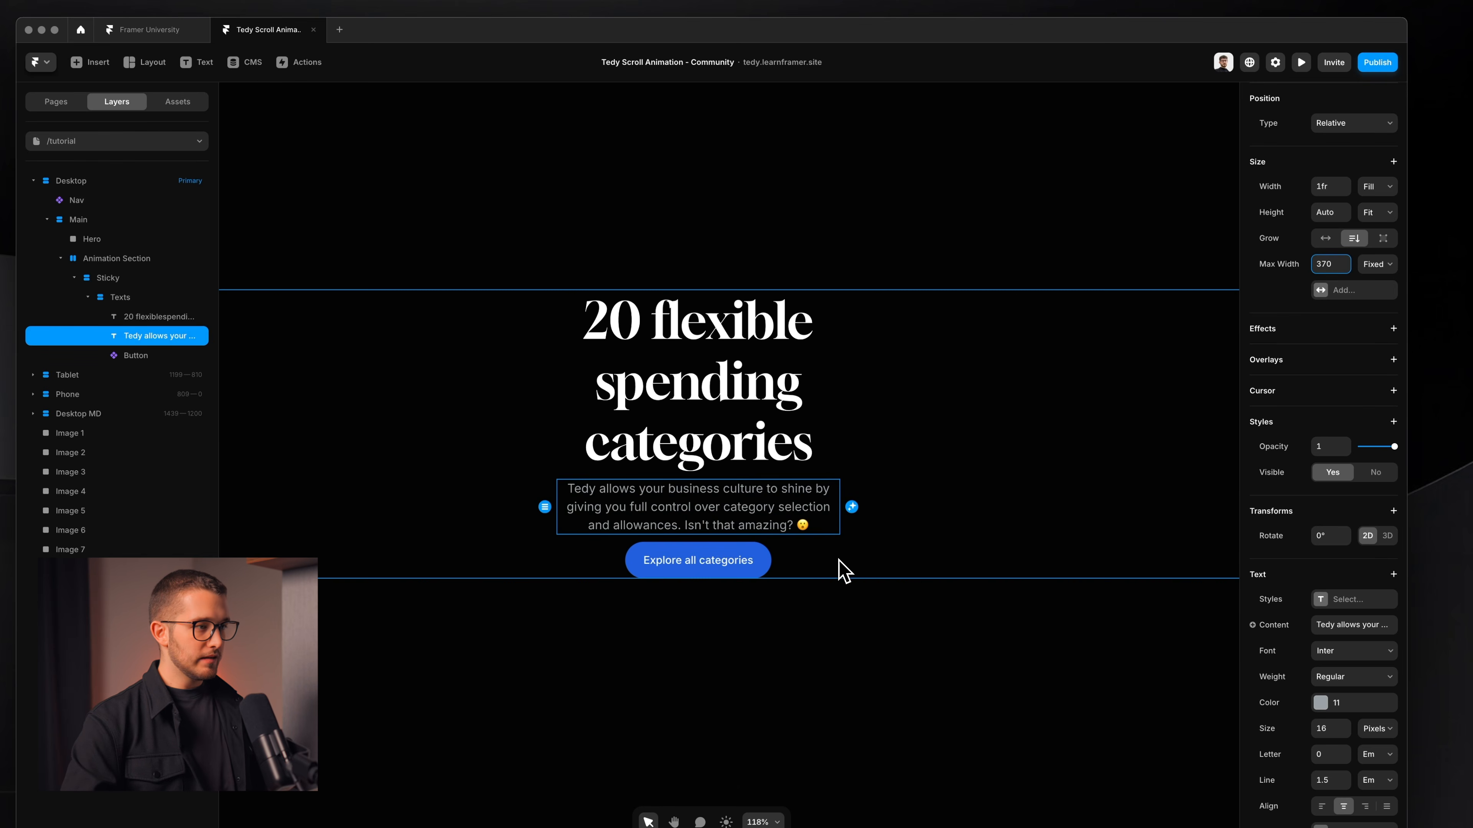
Step: Set the gap of the Texts stack to 24
{"action": "scroll", "coordinate": [844, 572], "scroll_direction": "down", "scroll_amount": 3}
{"action": "left_click", "coordinate": [803, 487]}
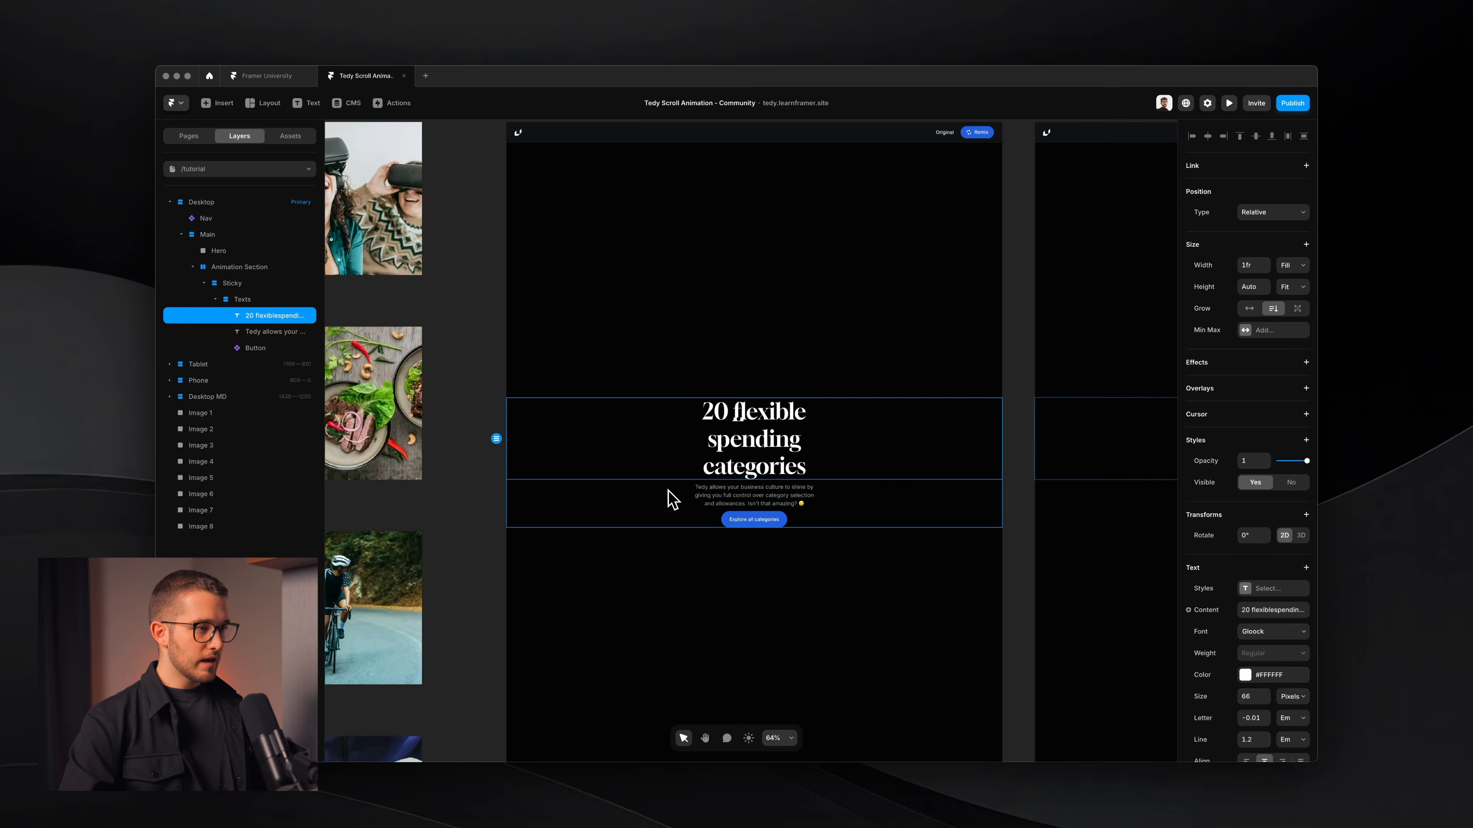
{"action": "scroll", "coordinate": [682, 470], "scroll_direction": "up", "scroll_amount": 3}
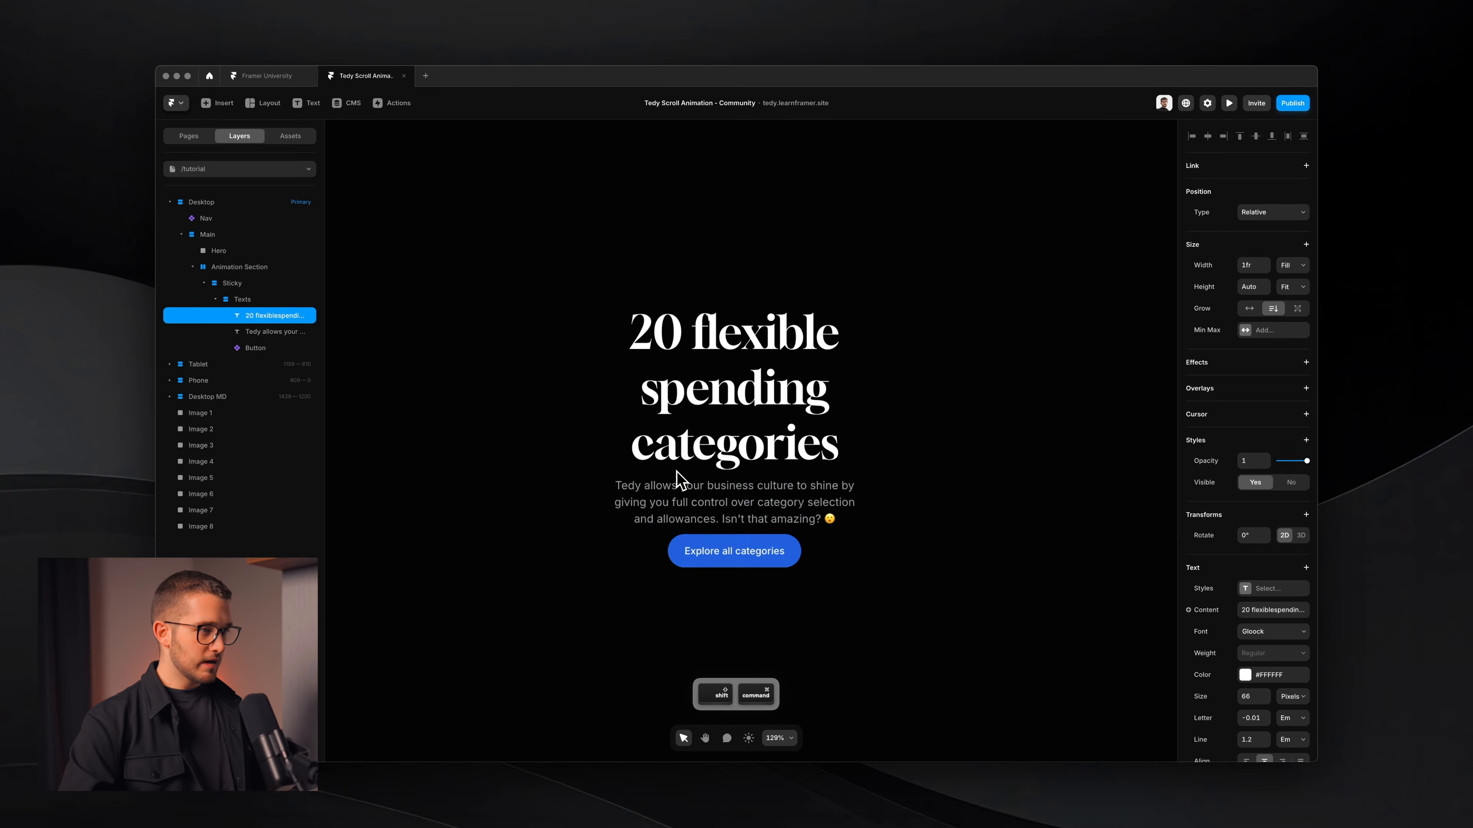
{"action": "scroll", "coordinate": [678, 479], "scroll_direction": "up", "scroll_amount": 2}
{"action": "key", "text": "space"}
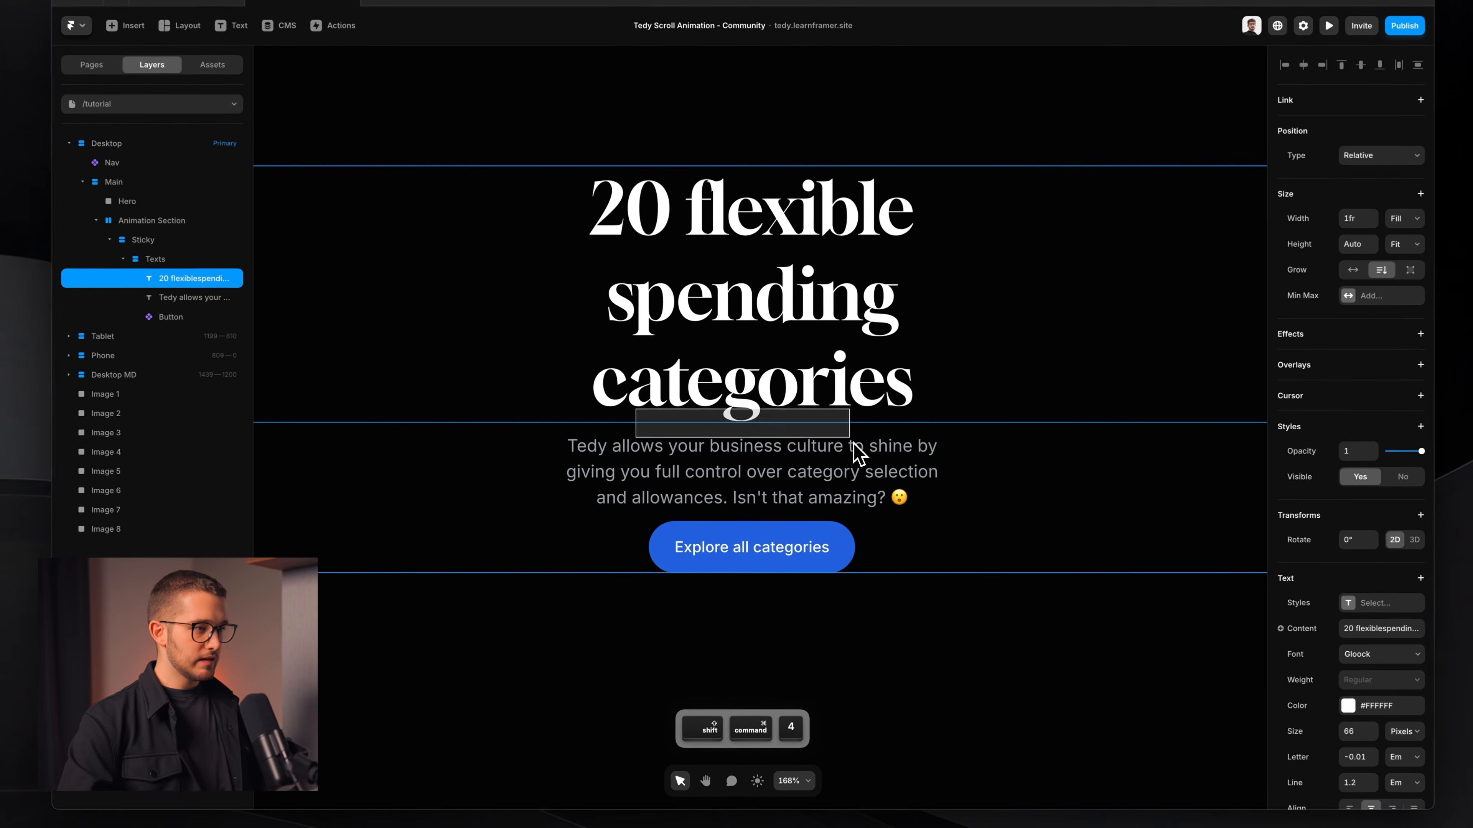
{"action": "scroll", "coordinate": [850, 573], "scroll_direction": "down", "scroll_amount": 3}
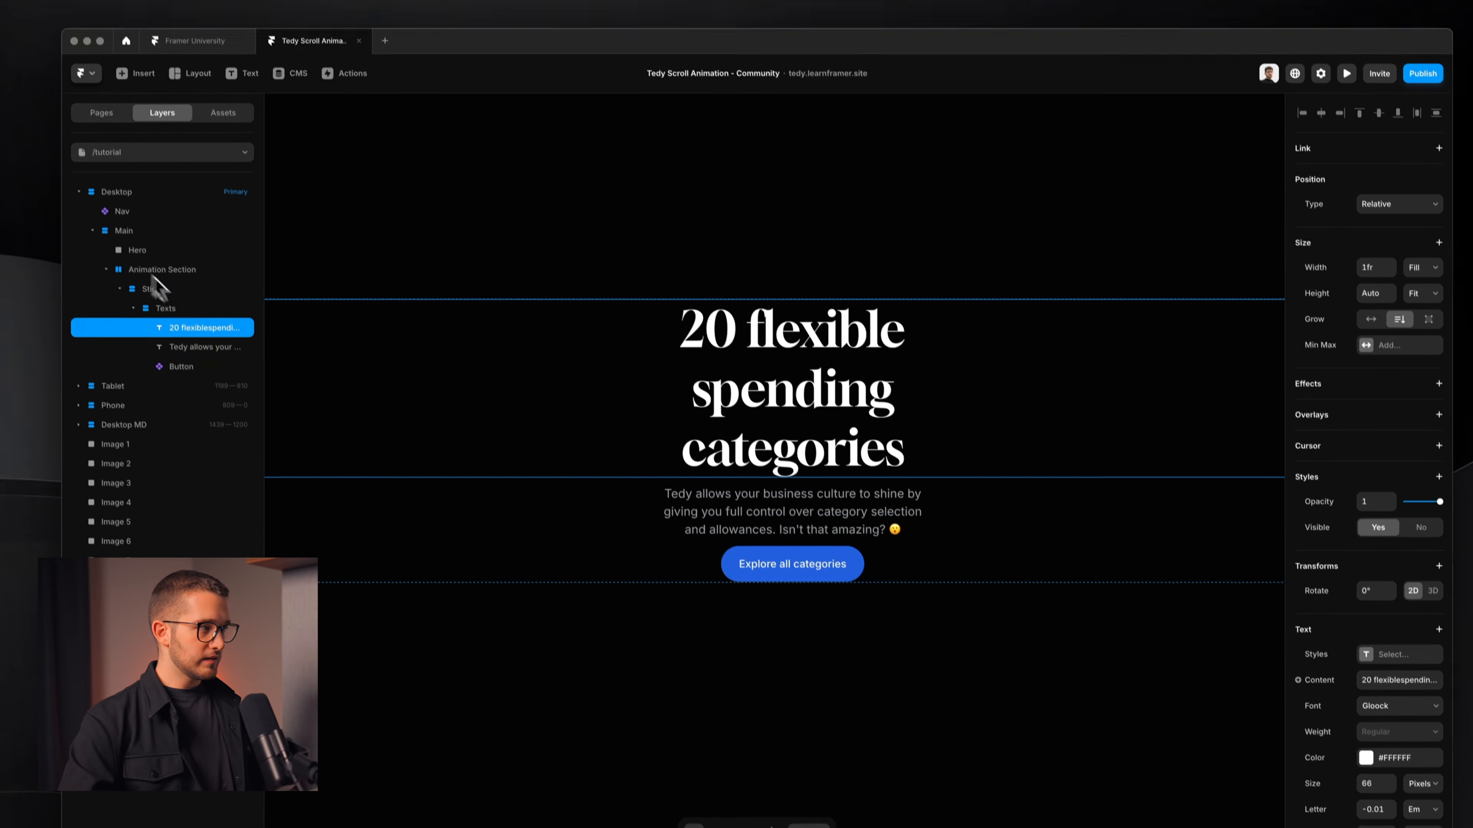
{"action": "left_click", "coordinate": [176, 257]}
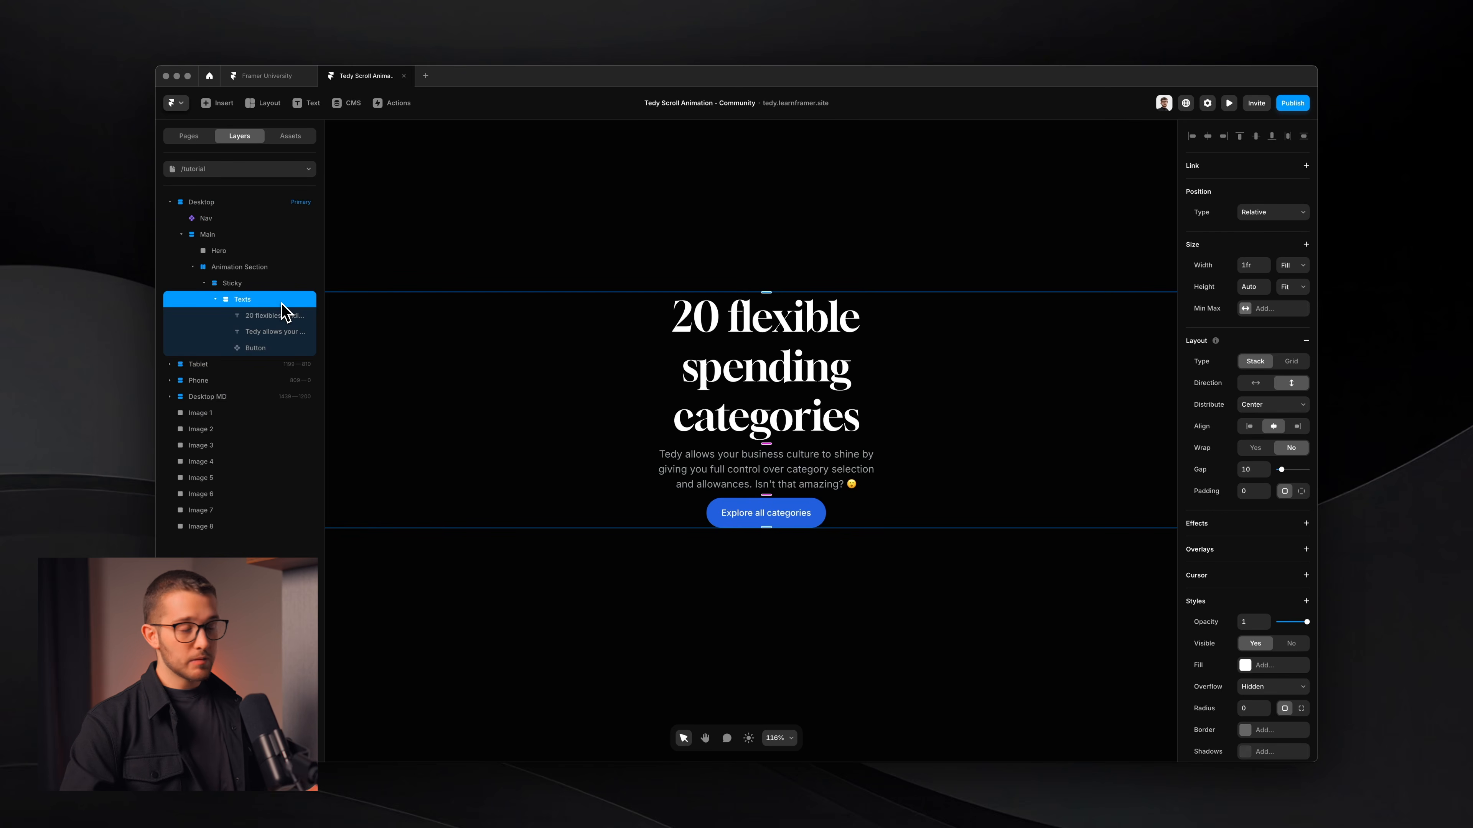
{"action": "left_click", "coordinate": [1255, 468]}
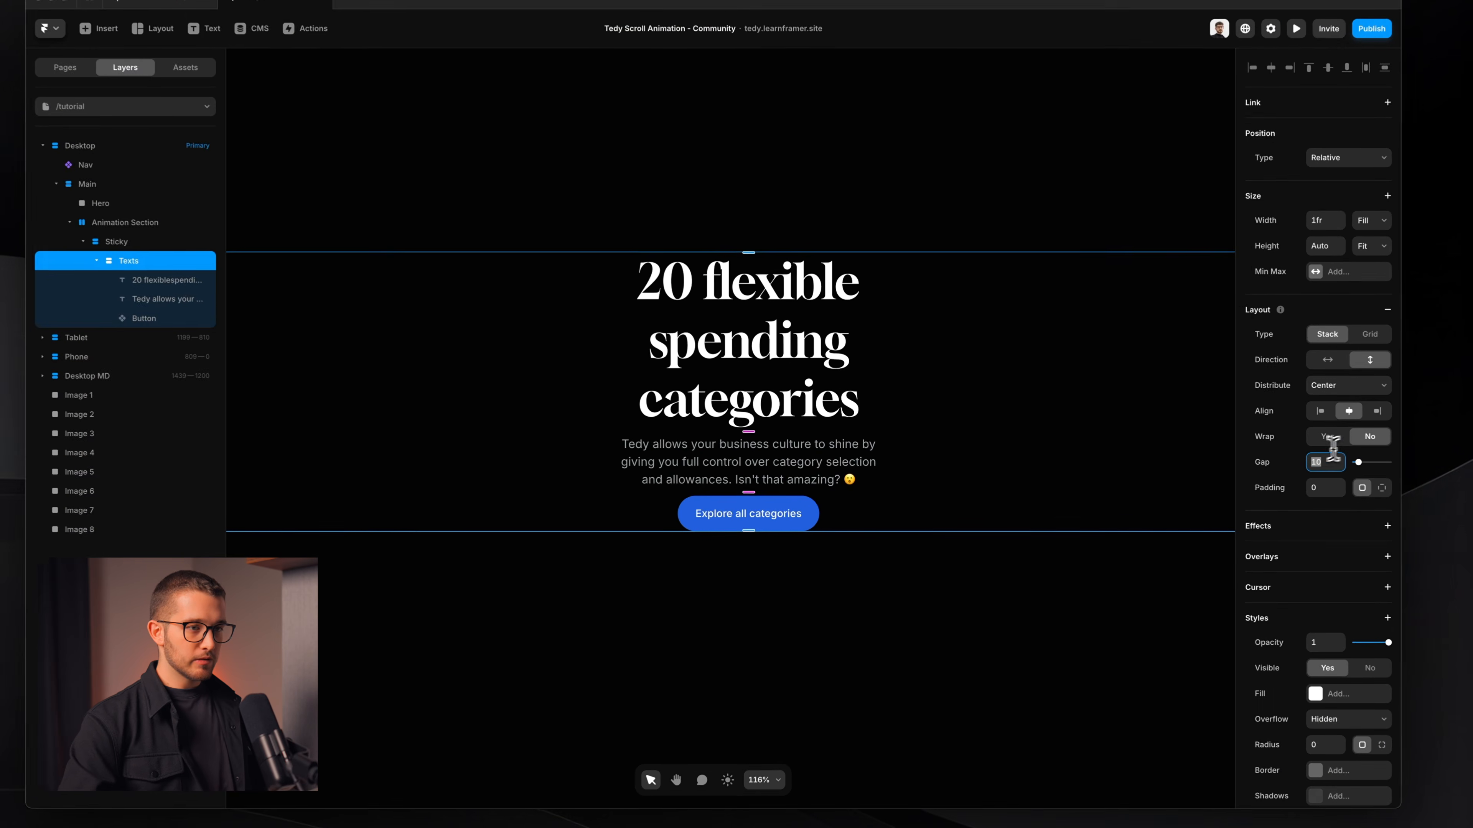
{"action": "key", "text": "shift+Up"}
{"action": "key", "text": "shift+Up"}
{"action": "key", "text": "shift+Down"}
{"action": "key", "text": "shift+Down"}
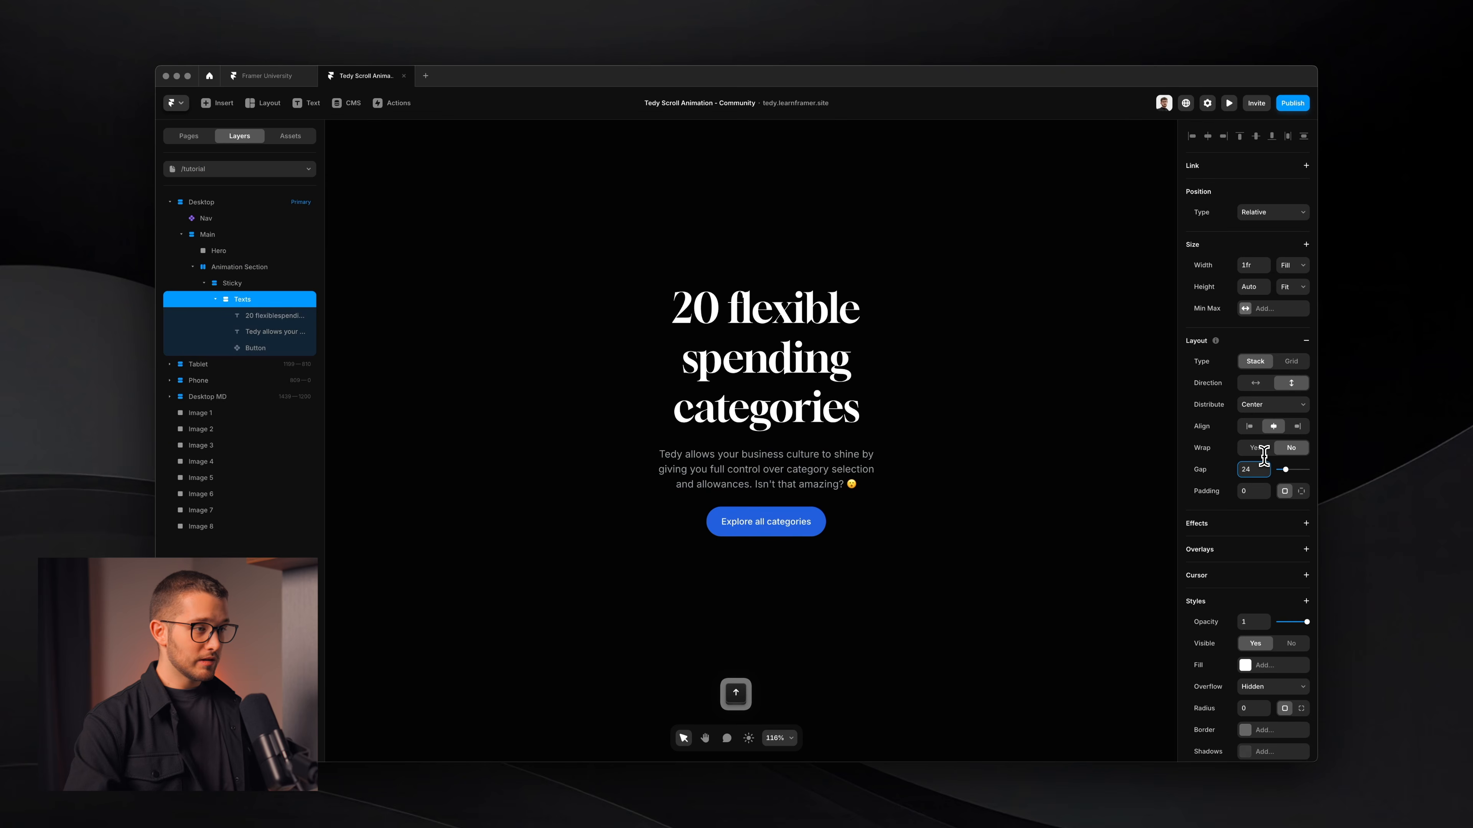
Step: Look over Image 1 to Image 8 stacked beside the Desktop frame, checking them as one selection
{"action": "scroll", "coordinate": [878, 403], "scroll_direction": "down", "scroll_amount": 3}
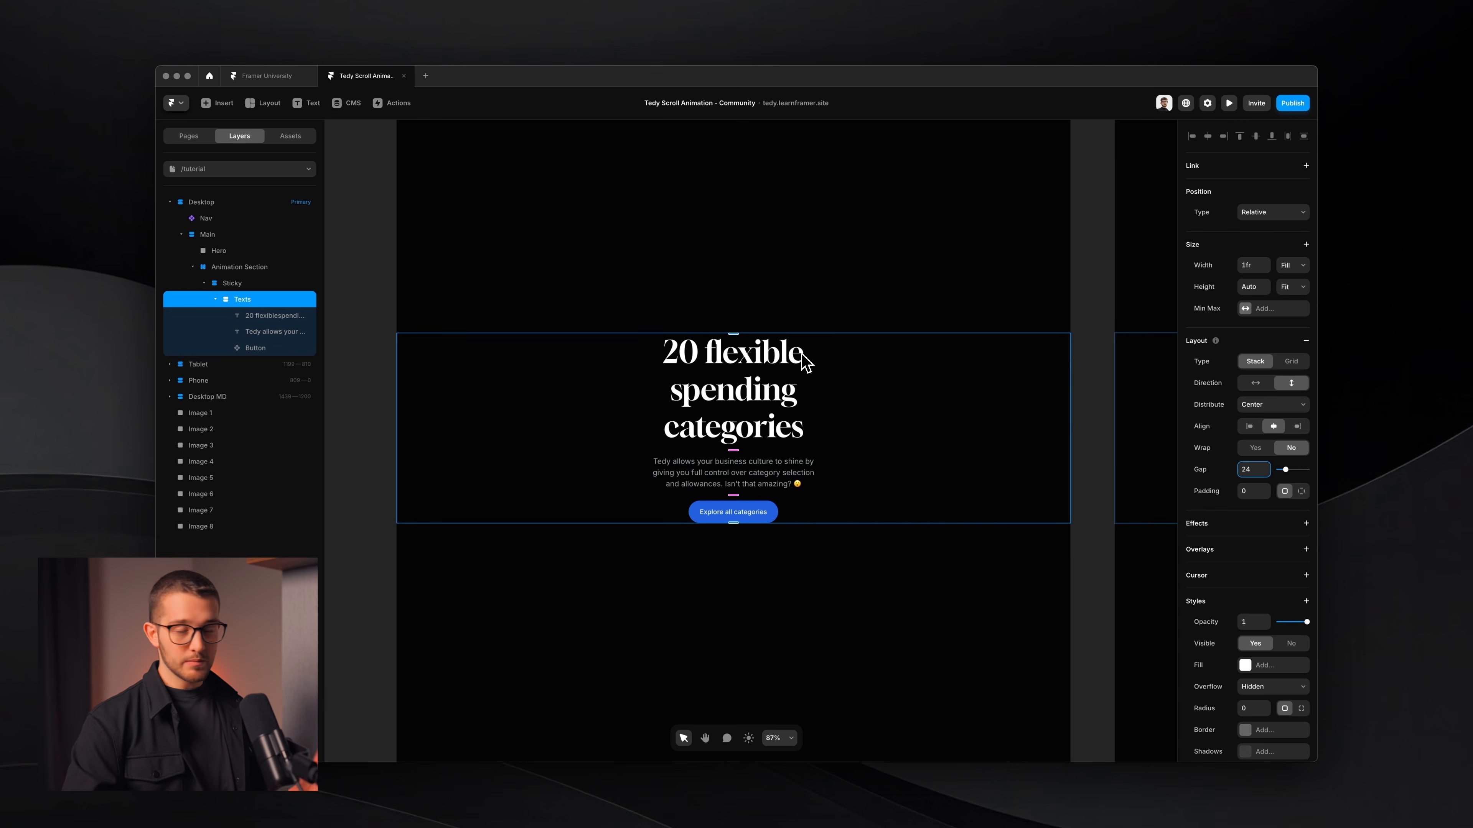
{"action": "scroll", "coordinate": [806, 363], "scroll_direction": "down", "scroll_amount": 5}
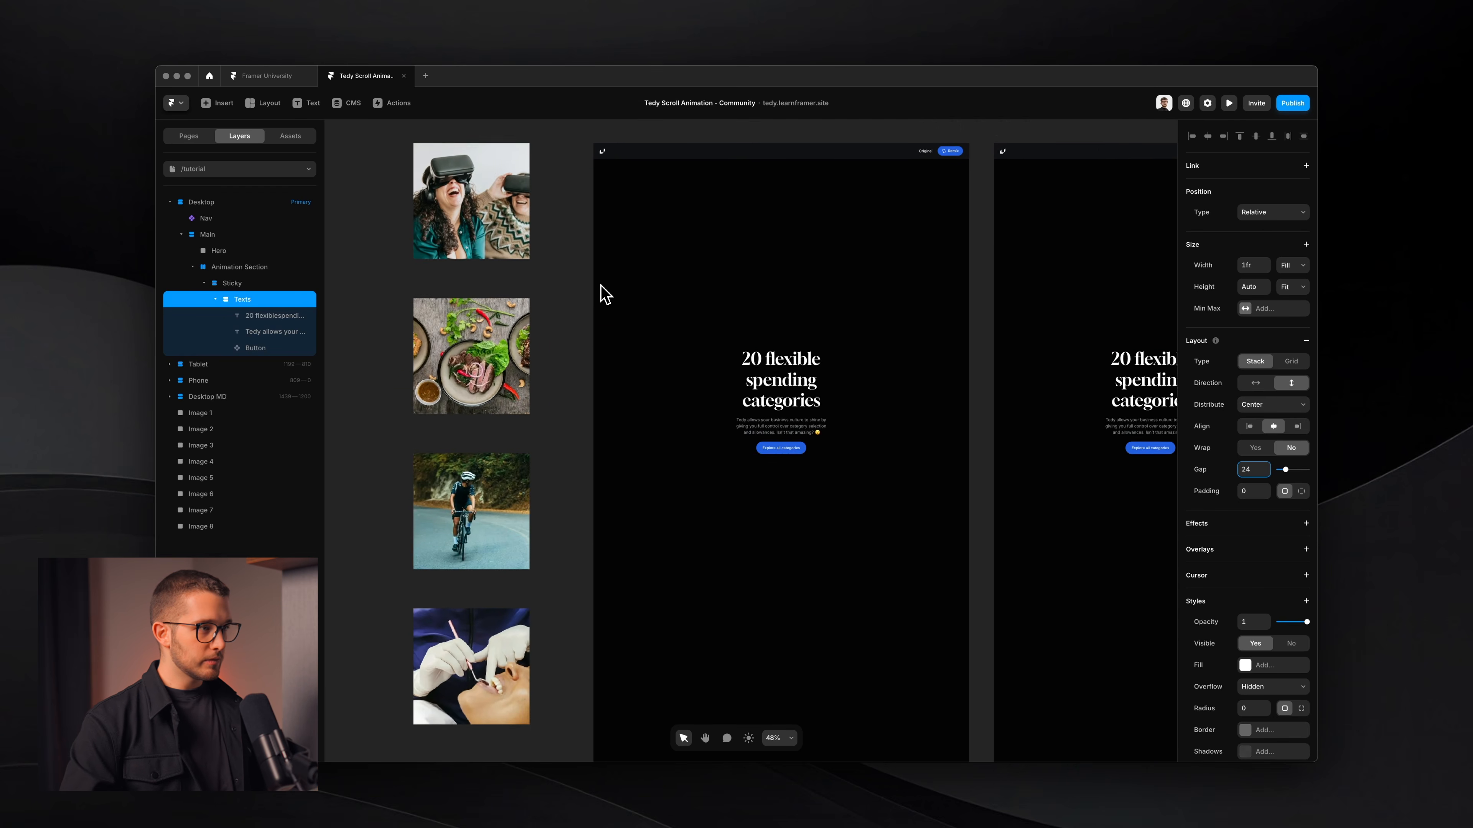
{"action": "left_click", "coordinate": [677, 226]}
{"action": "scroll", "coordinate": [677, 227], "scroll_direction": "up", "scroll_amount": 1}
{"action": "scroll", "coordinate": [677, 227], "scroll_direction": "down", "scroll_amount": 2}
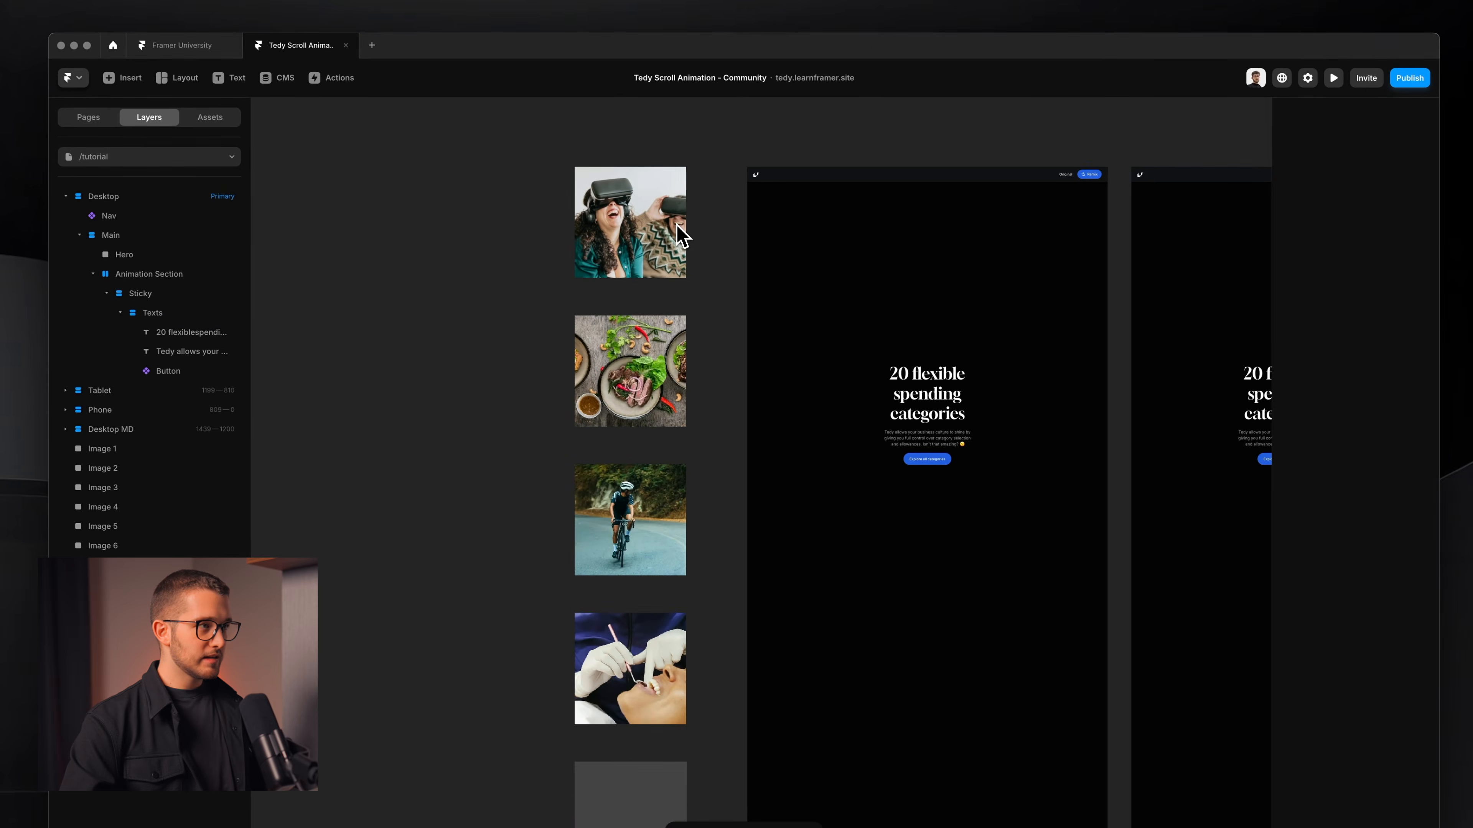
{"action": "left_click_drag", "start_coordinate": [621, 145], "coordinate": [651, 467]}
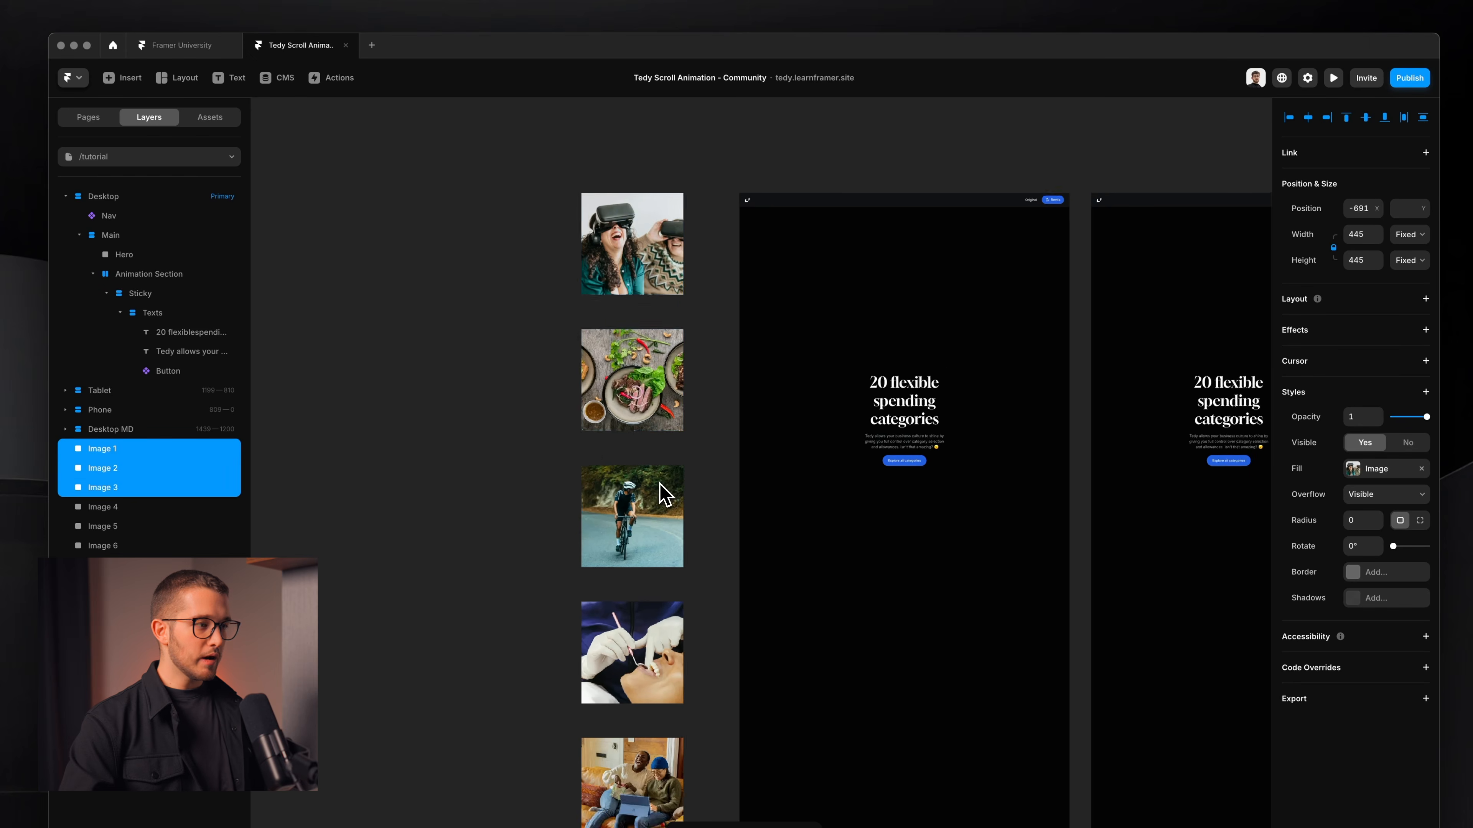
{"action": "scroll", "coordinate": [651, 464], "scroll_direction": "down", "scroll_amount": 3}
{"action": "left_click", "coordinate": [648, 188]}
{"action": "scroll", "coordinate": [647, 187], "scroll_direction": "down", "scroll_amount": 5}
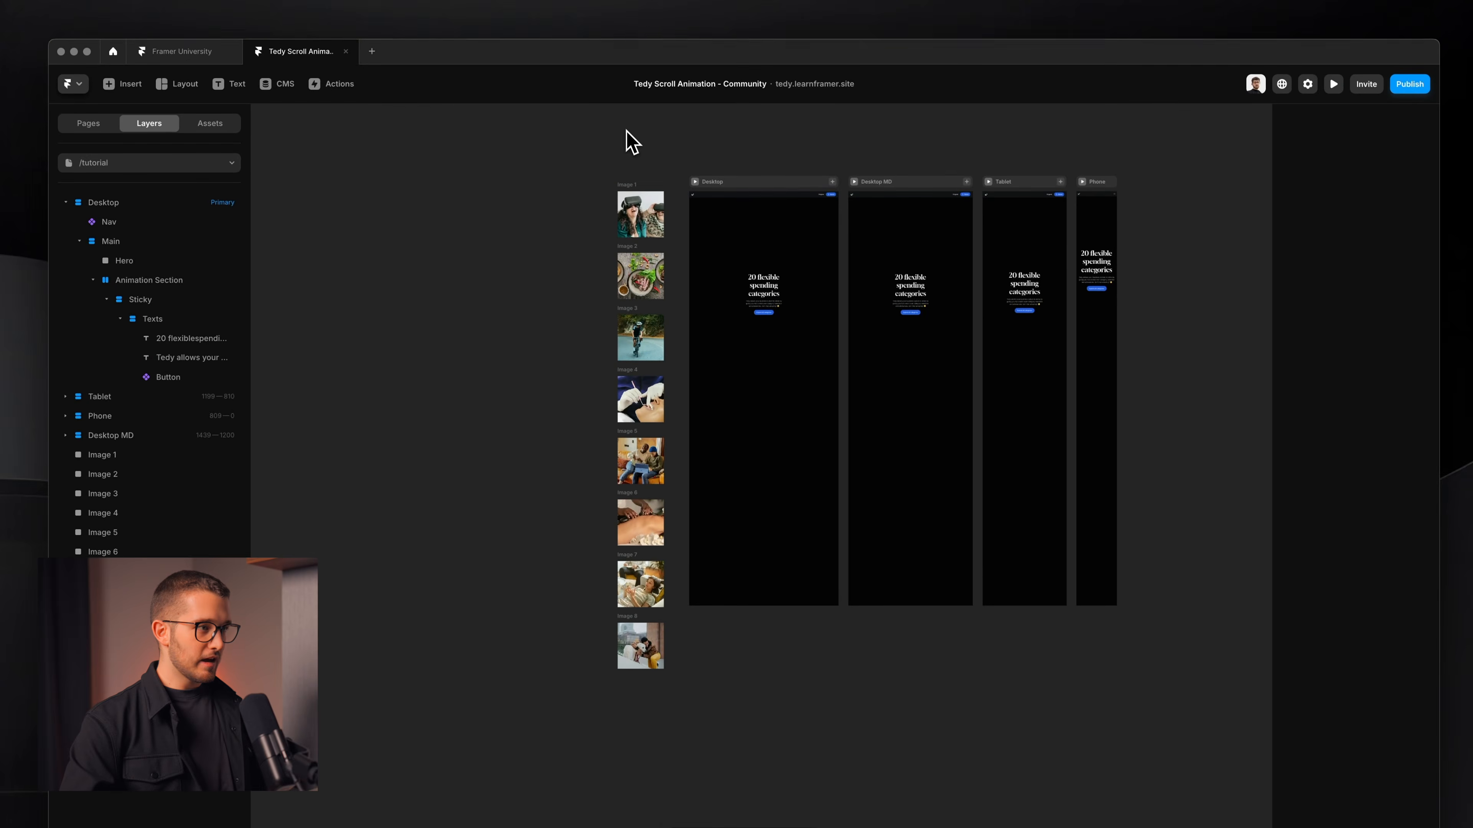
{"action": "left_click_drag", "start_coordinate": [627, 139], "coordinate": [654, 635]}
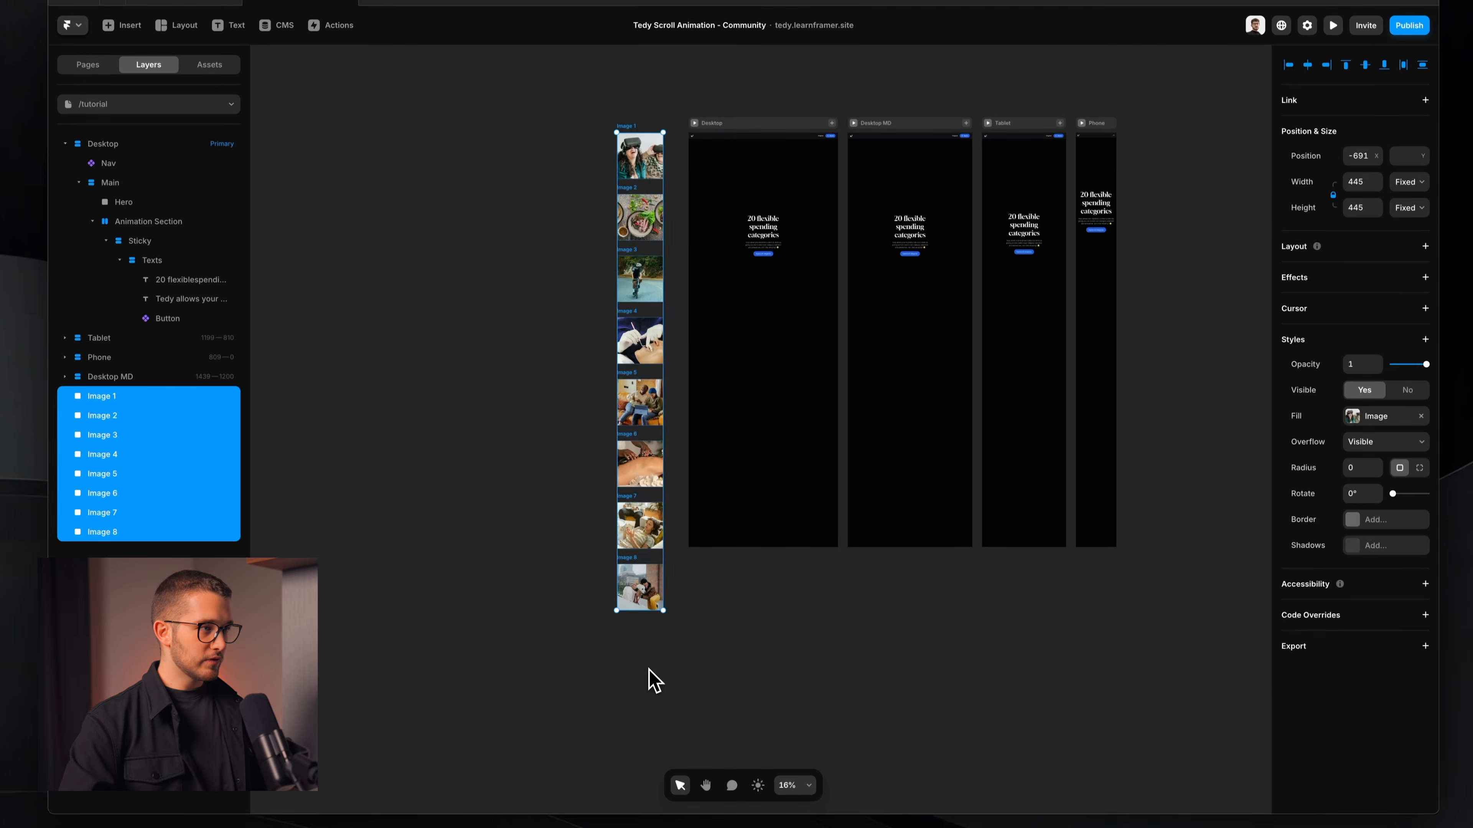
{"action": "left_click", "coordinate": [649, 670]}
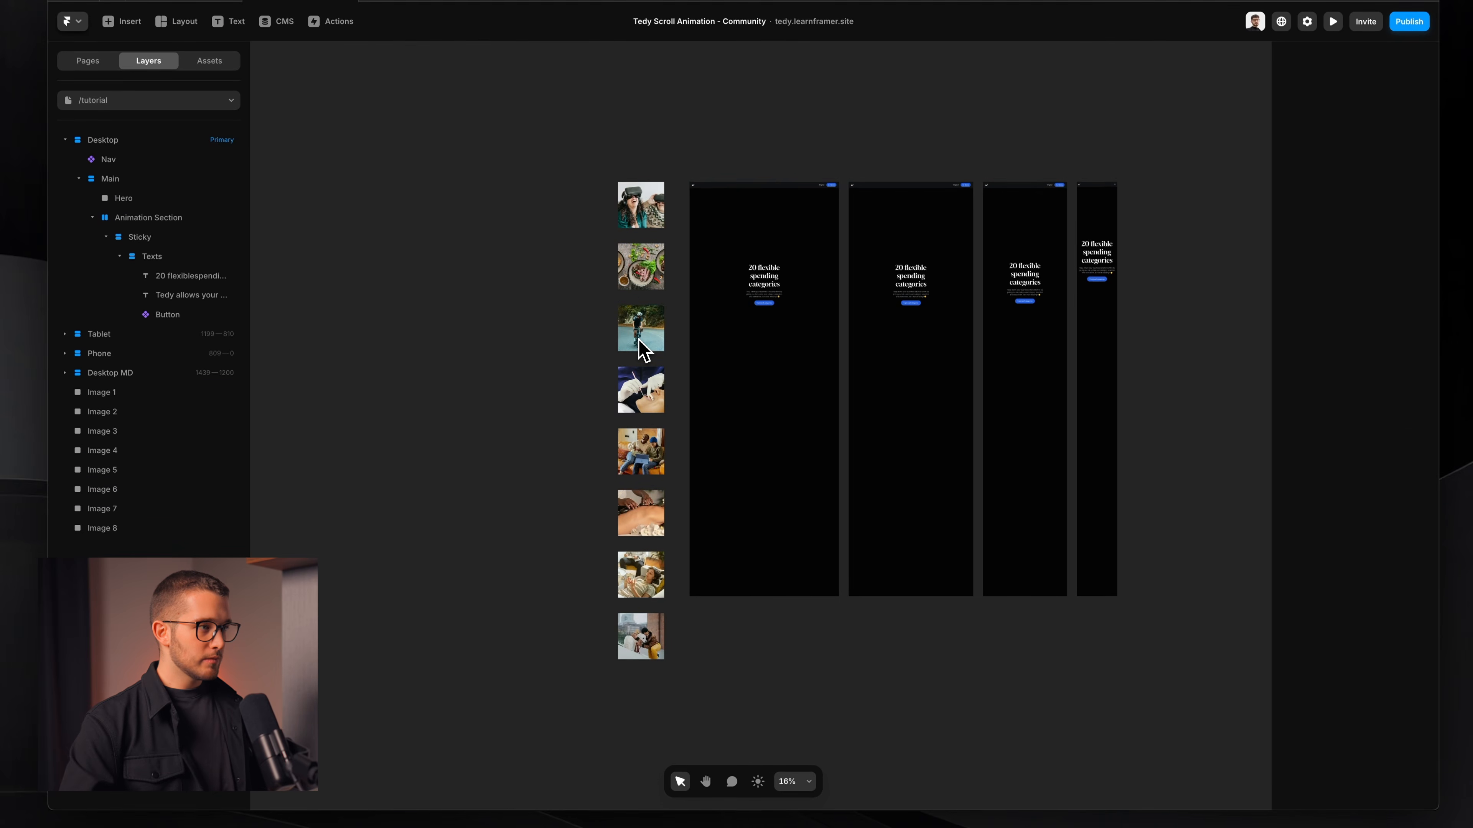
Step: Try to move Image 2 directly on top of Image 1 and undo the move
{"action": "scroll", "coordinate": [631, 242], "scroll_direction": "up", "scroll_amount": 5}
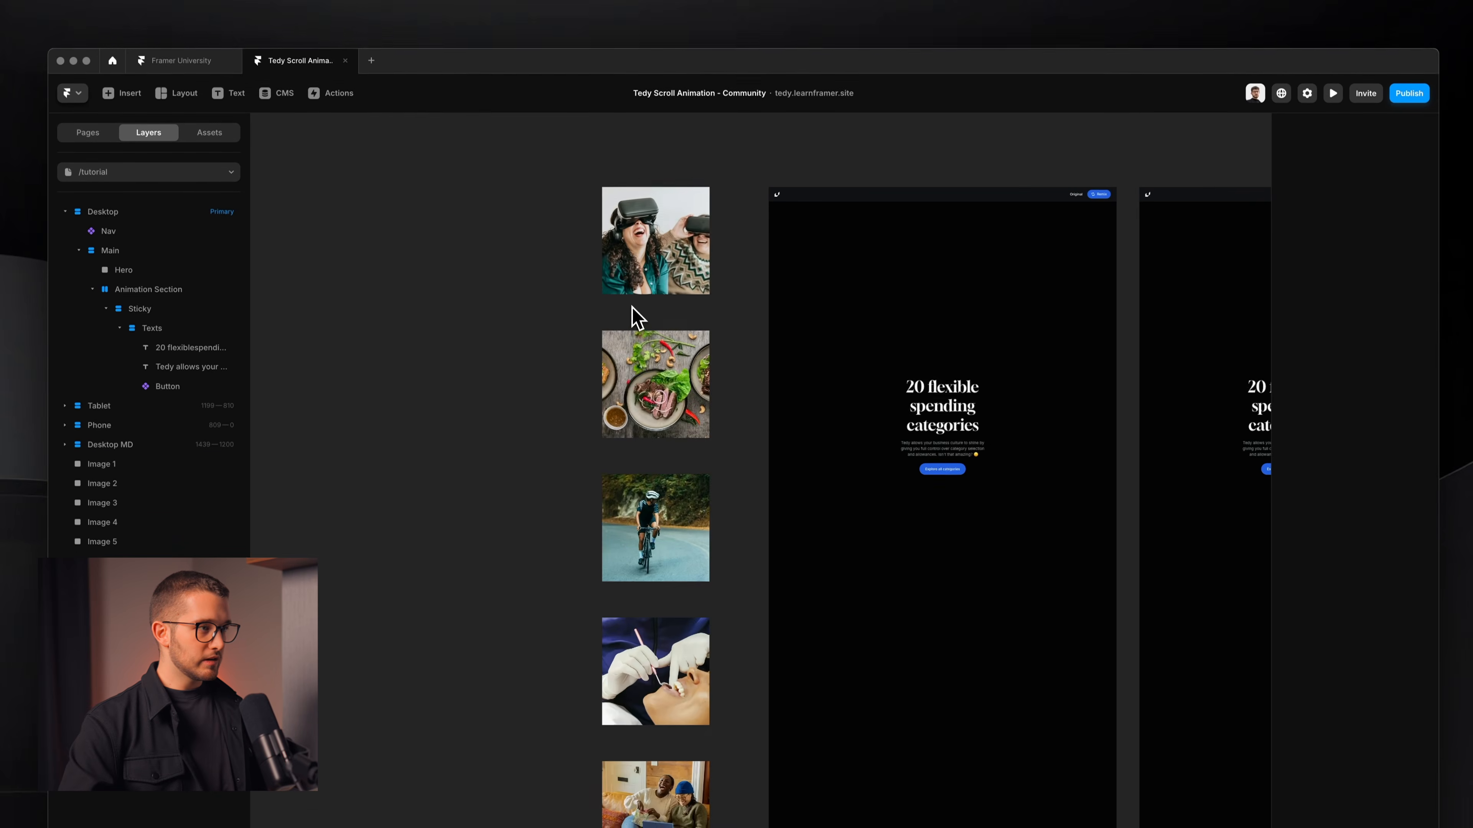
{"action": "left_click_drag", "start_coordinate": [649, 380], "coordinate": [649, 236]}
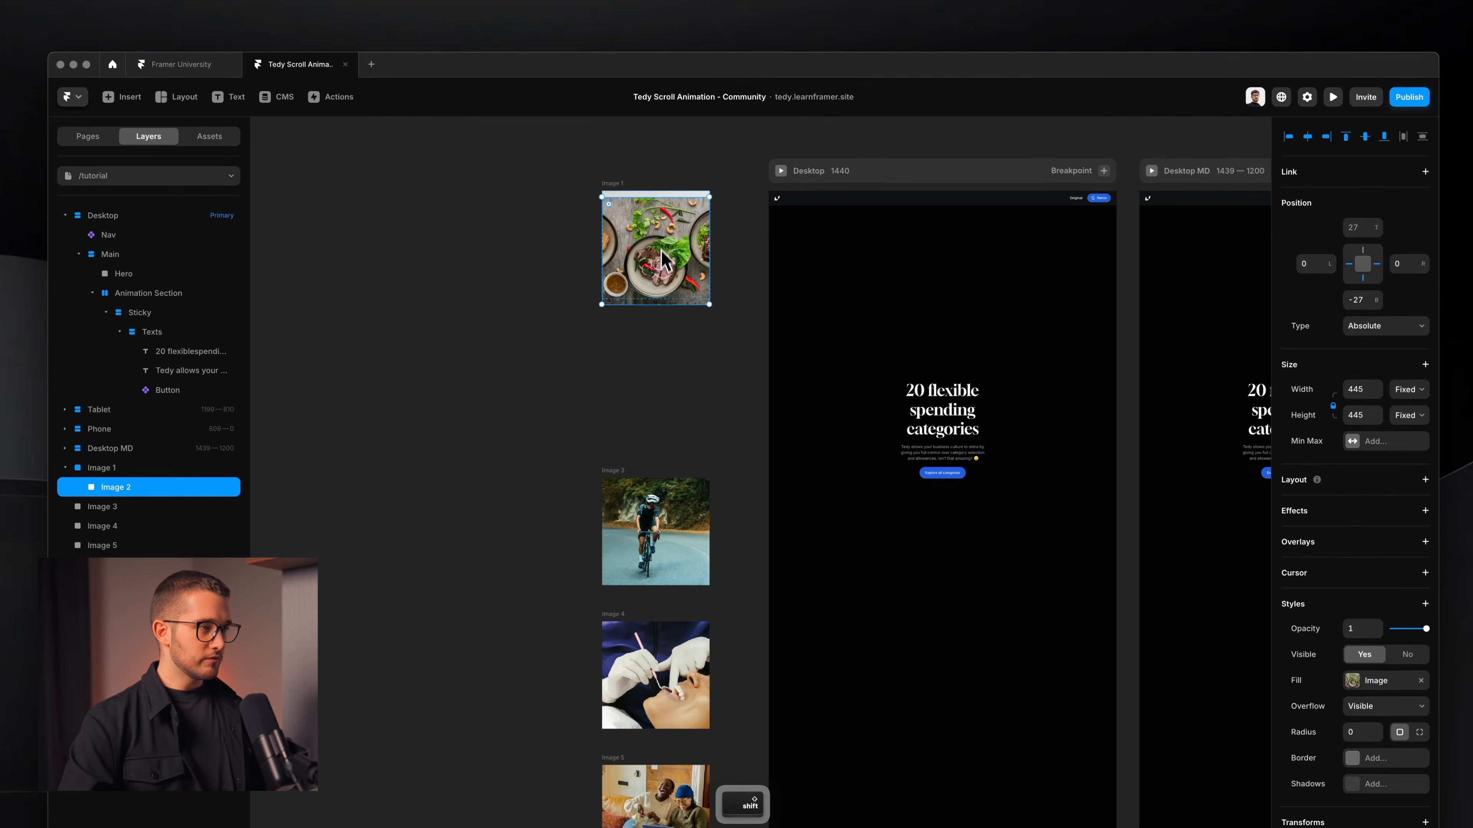
{"action": "left_click", "coordinate": [663, 372]}
{"action": "key", "text": "super+z"}
Step: Select Image 1 to Image 8 together and align their vertical centres so they all overlap in one spot
{"action": "scroll", "coordinate": [650, 438], "scroll_direction": "down", "scroll_amount": 1}
{"action": "scroll", "coordinate": [651, 446], "scroll_direction": "down", "scroll_amount": 5}
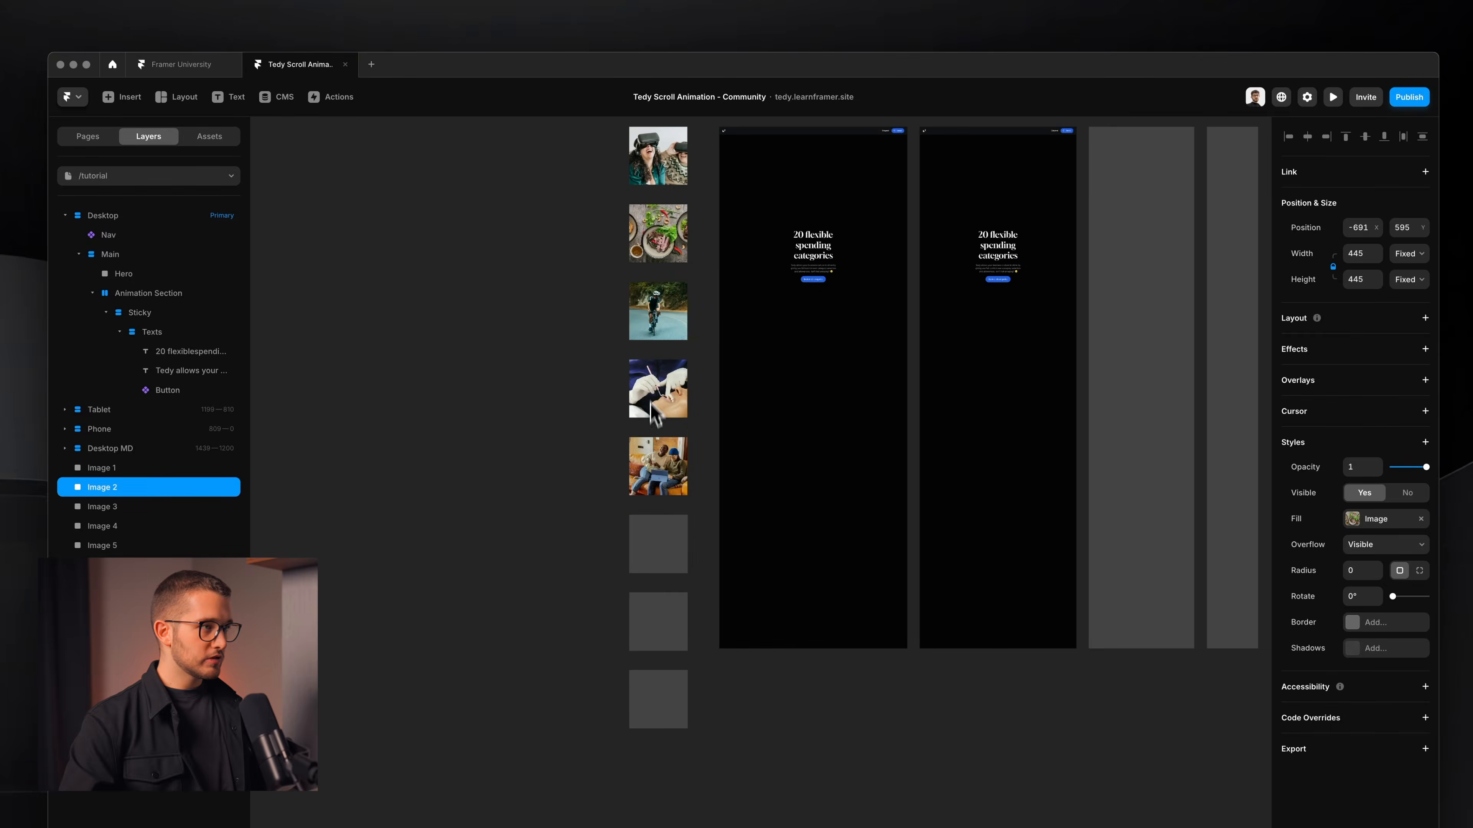
{"action": "left_click_drag", "start_coordinate": [661, 141], "coordinate": [661, 720]}
{"action": "scroll", "coordinate": [768, 321], "scroll_direction": "up", "scroll_amount": 5}
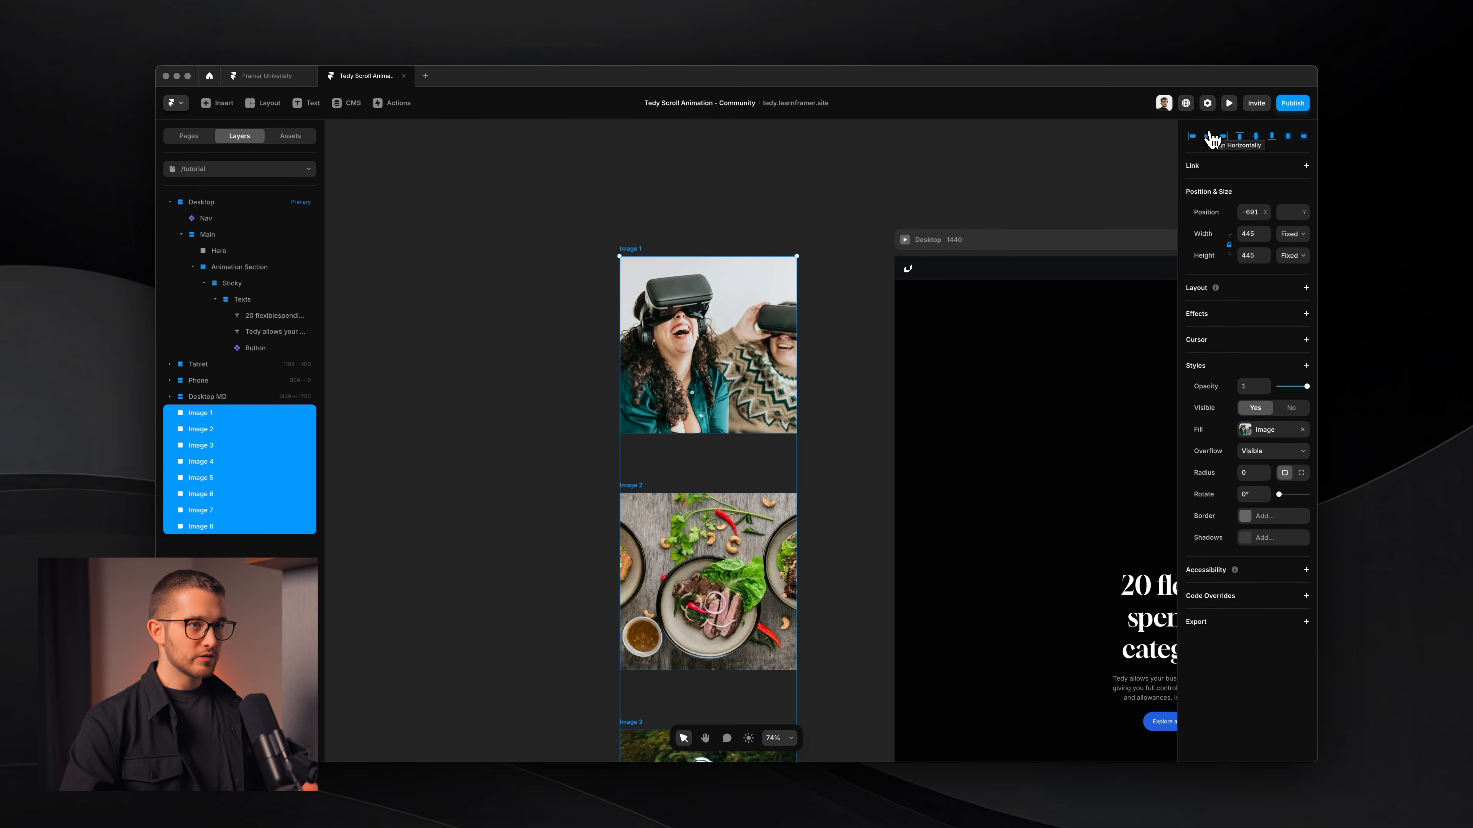
{"action": "left_click", "coordinate": [1256, 137]}
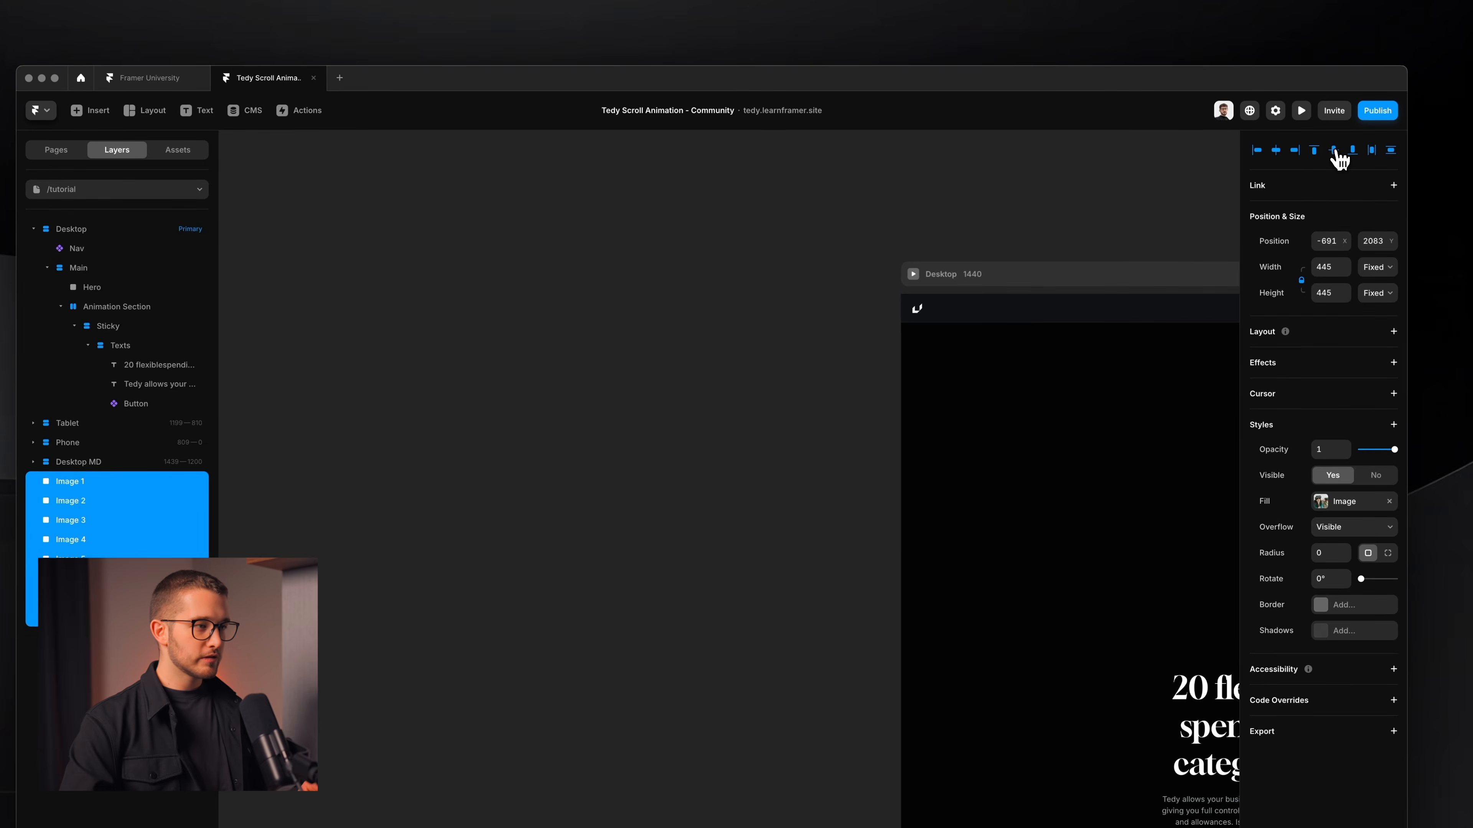
{"action": "scroll", "coordinate": [531, 586], "scroll_direction": "down", "scroll_amount": 5}
{"action": "scroll", "coordinate": [540, 573], "scroll_direction": "down", "scroll_amount": 3}
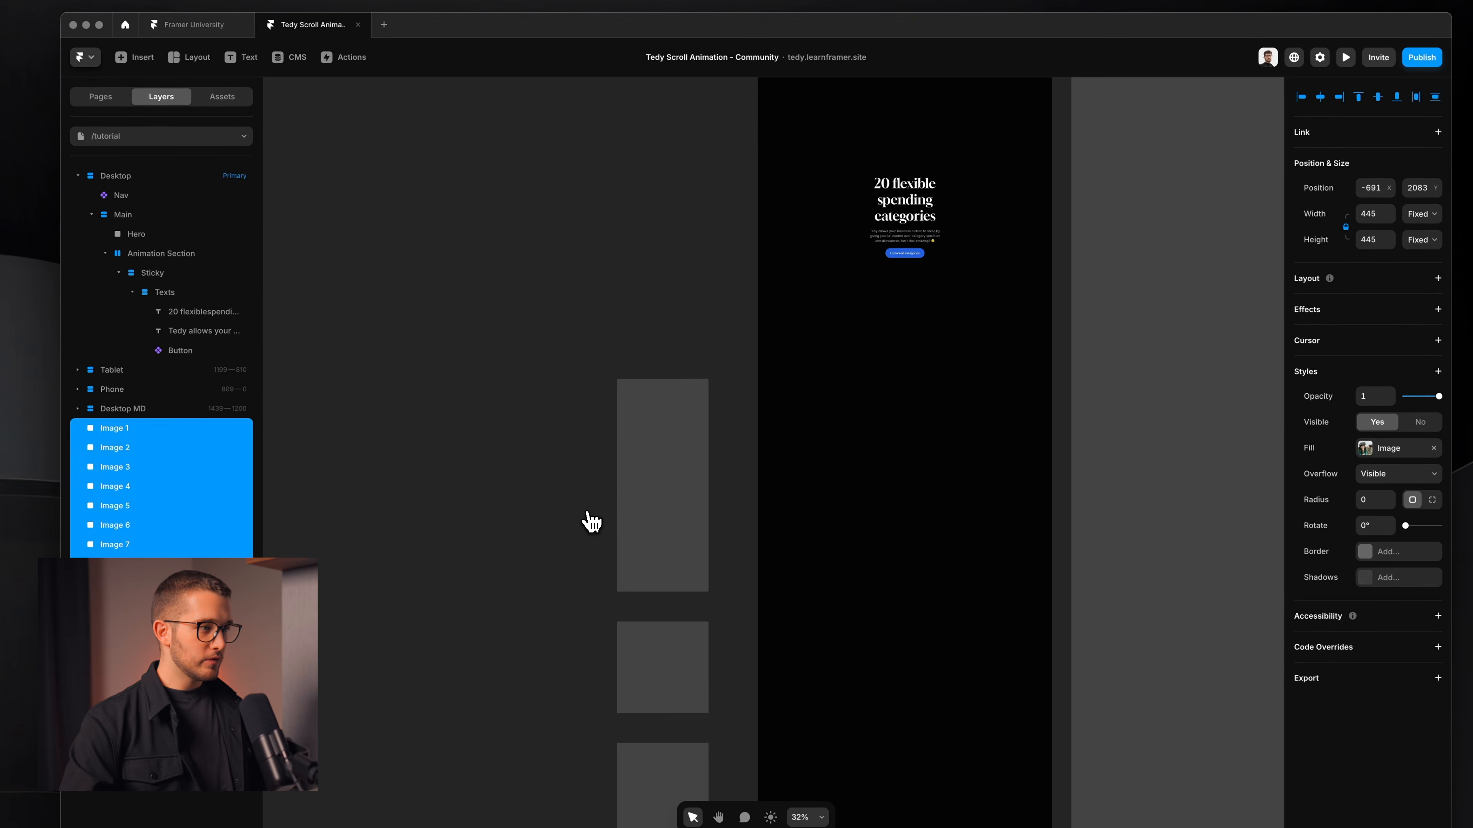
{"action": "left_click", "coordinate": [661, 320]}
Step: Wrap the overlapping Image 1 to Image 8 in a new frame
{"action": "scroll", "coordinate": [660, 319], "scroll_direction": "up", "scroll_amount": 3}
{"action": "scroll", "coordinate": [661, 319], "scroll_direction": "down", "scroll_amount": 2}
{"action": "scroll", "coordinate": [660, 319], "scroll_direction": "up", "scroll_amount": 3}
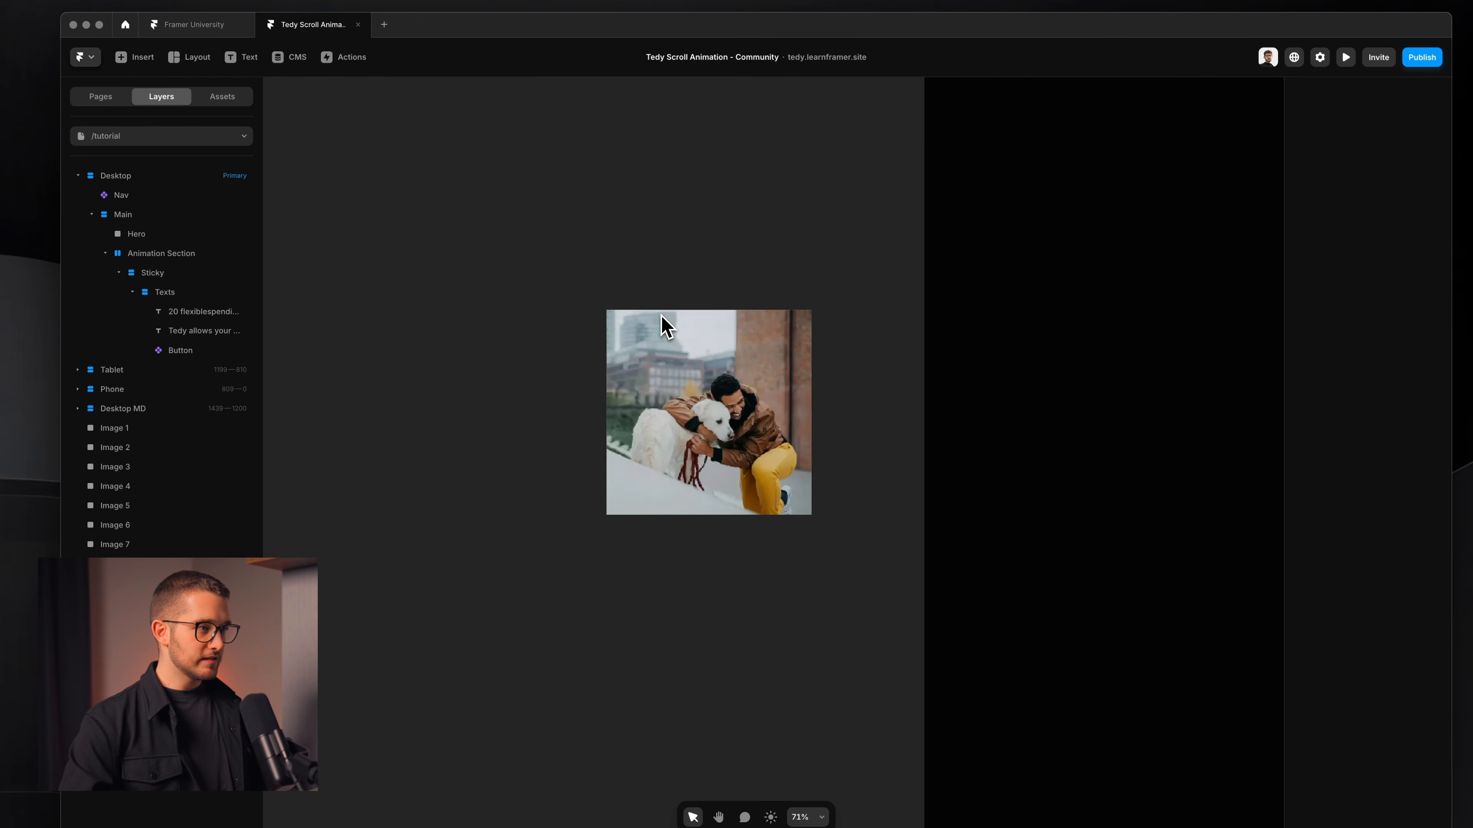
{"action": "left_click", "coordinate": [701, 368]}
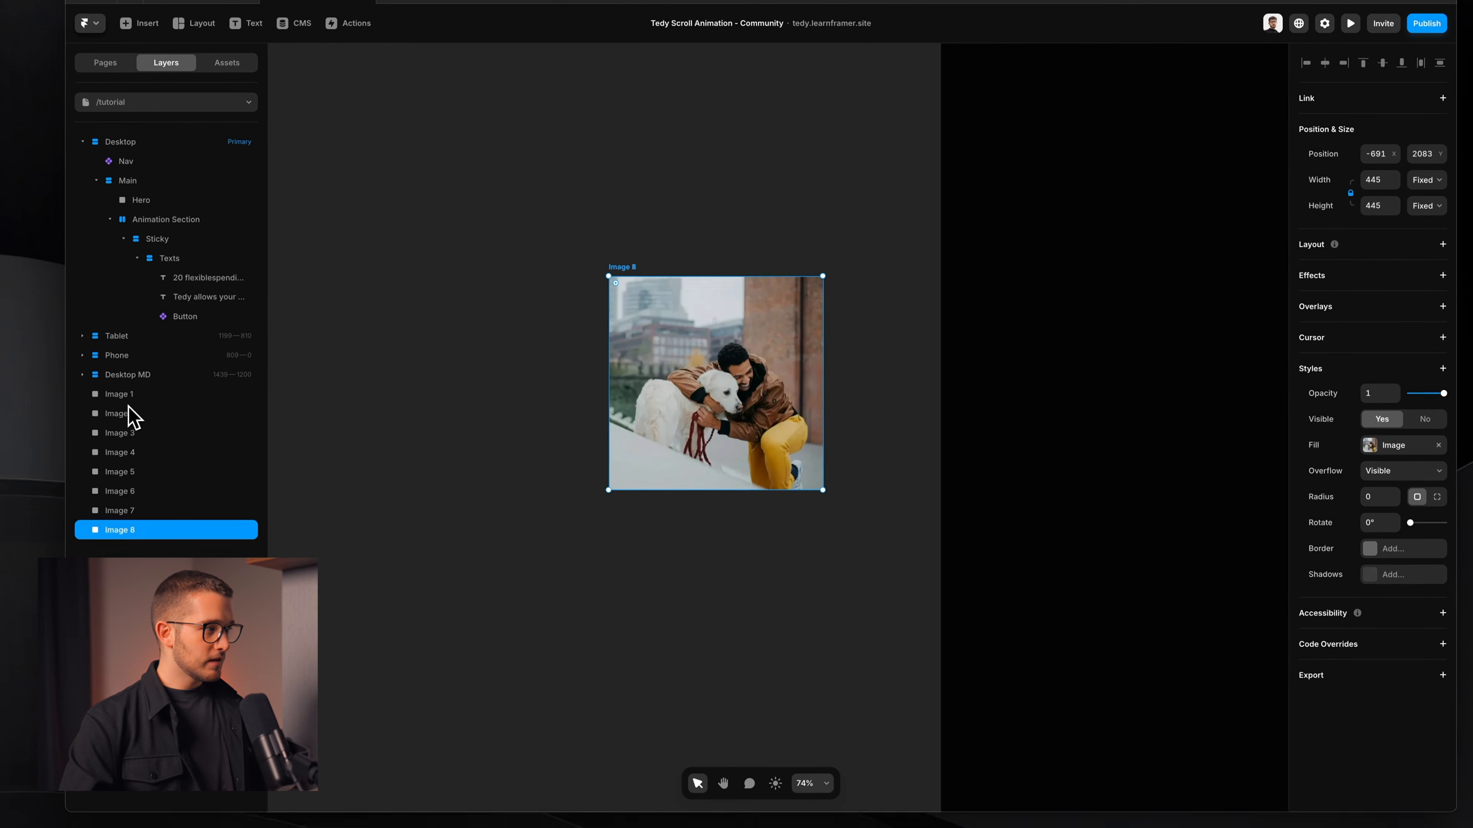
{"action": "left_click", "coordinate": [119, 428]}
{"action": "left_click", "coordinate": [138, 527], "text": "shift"}
{"action": "scroll", "coordinate": [754, 409], "scroll_direction": "up", "scroll_amount": 3}
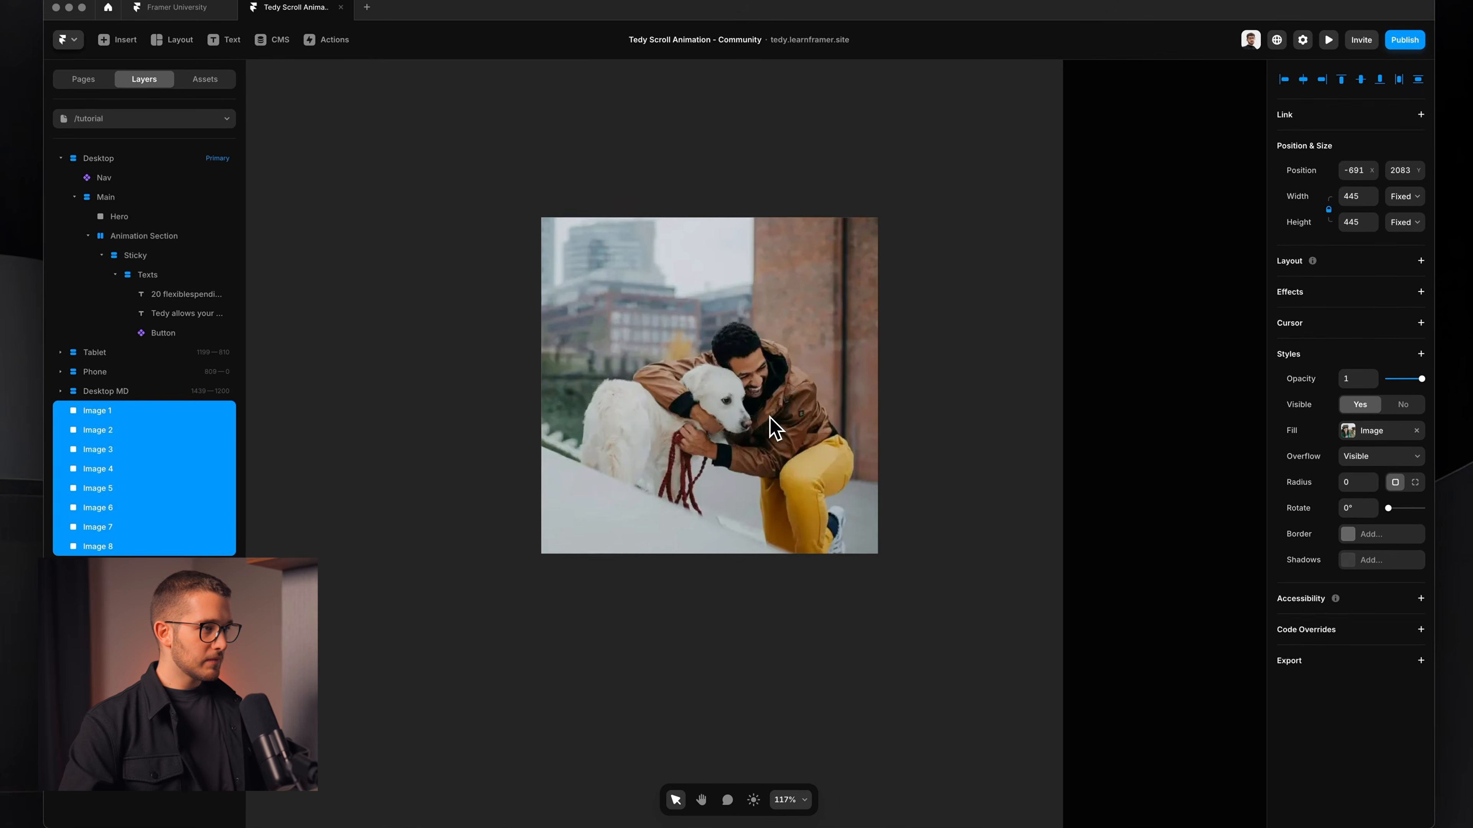
{"action": "key", "text": "super+Return"}
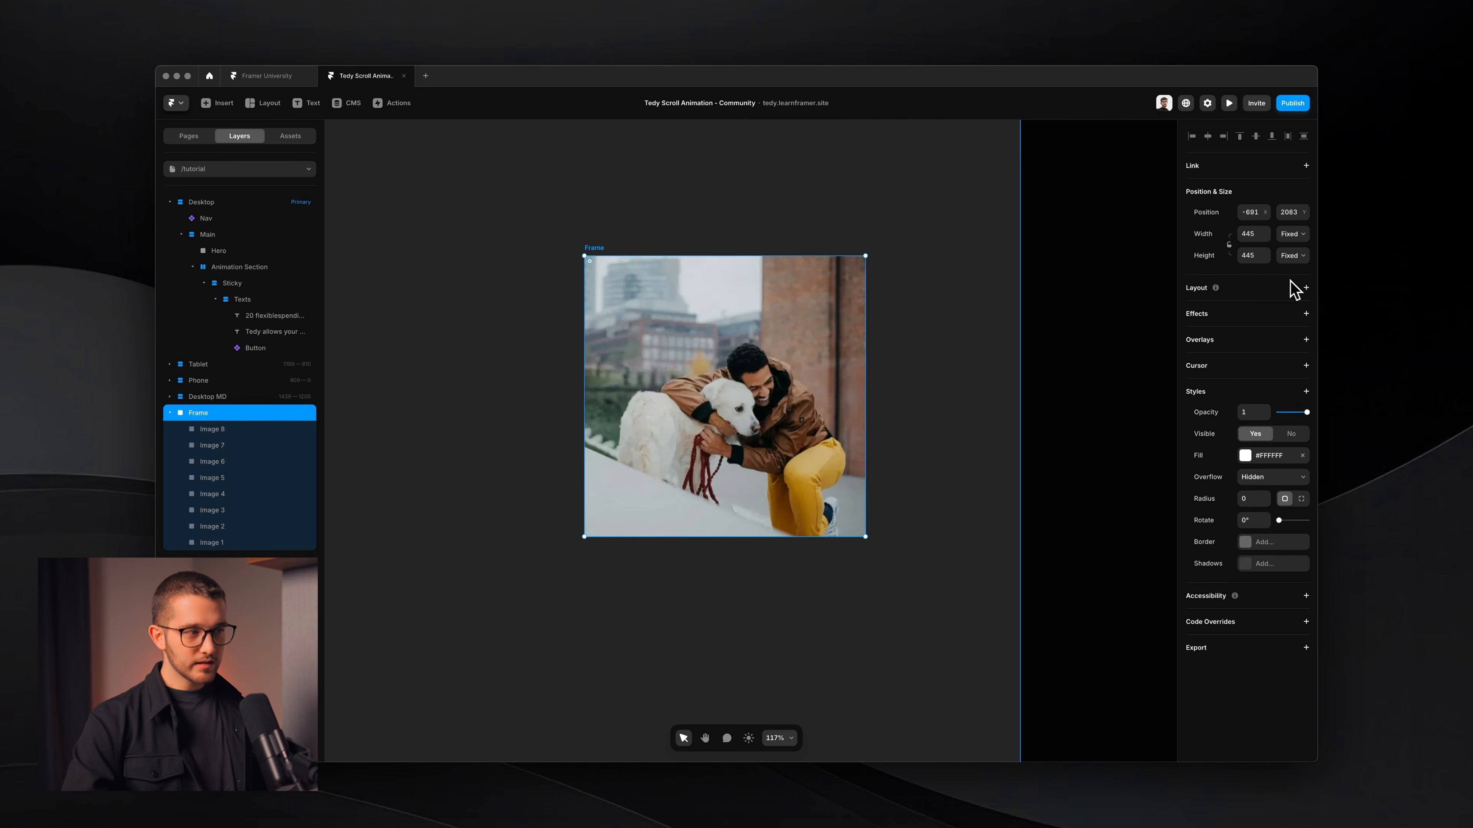
Step: Try to turn the image frame into a stack with Visible overflow, and undo these changes
{"action": "scroll", "coordinate": [1032, 388], "scroll_direction": "down", "scroll_amount": 3}
{"action": "scroll", "coordinate": [1032, 388], "scroll_direction": "right", "scroll_amount": 2}
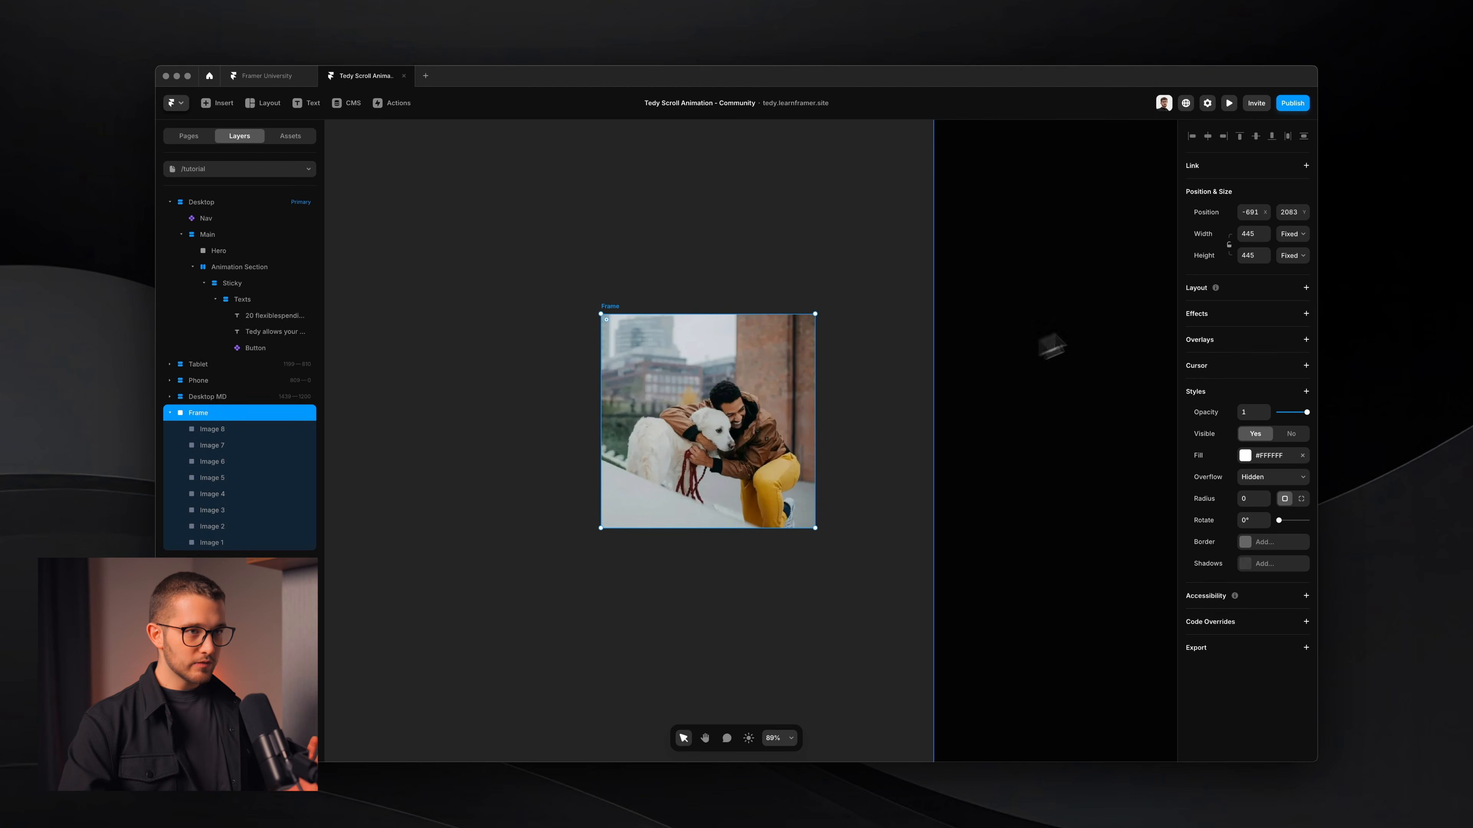
{"action": "left_click", "coordinate": [1306, 287]}
{"action": "scroll", "coordinate": [387, 415], "scroll_direction": "down", "scroll_amount": 2}
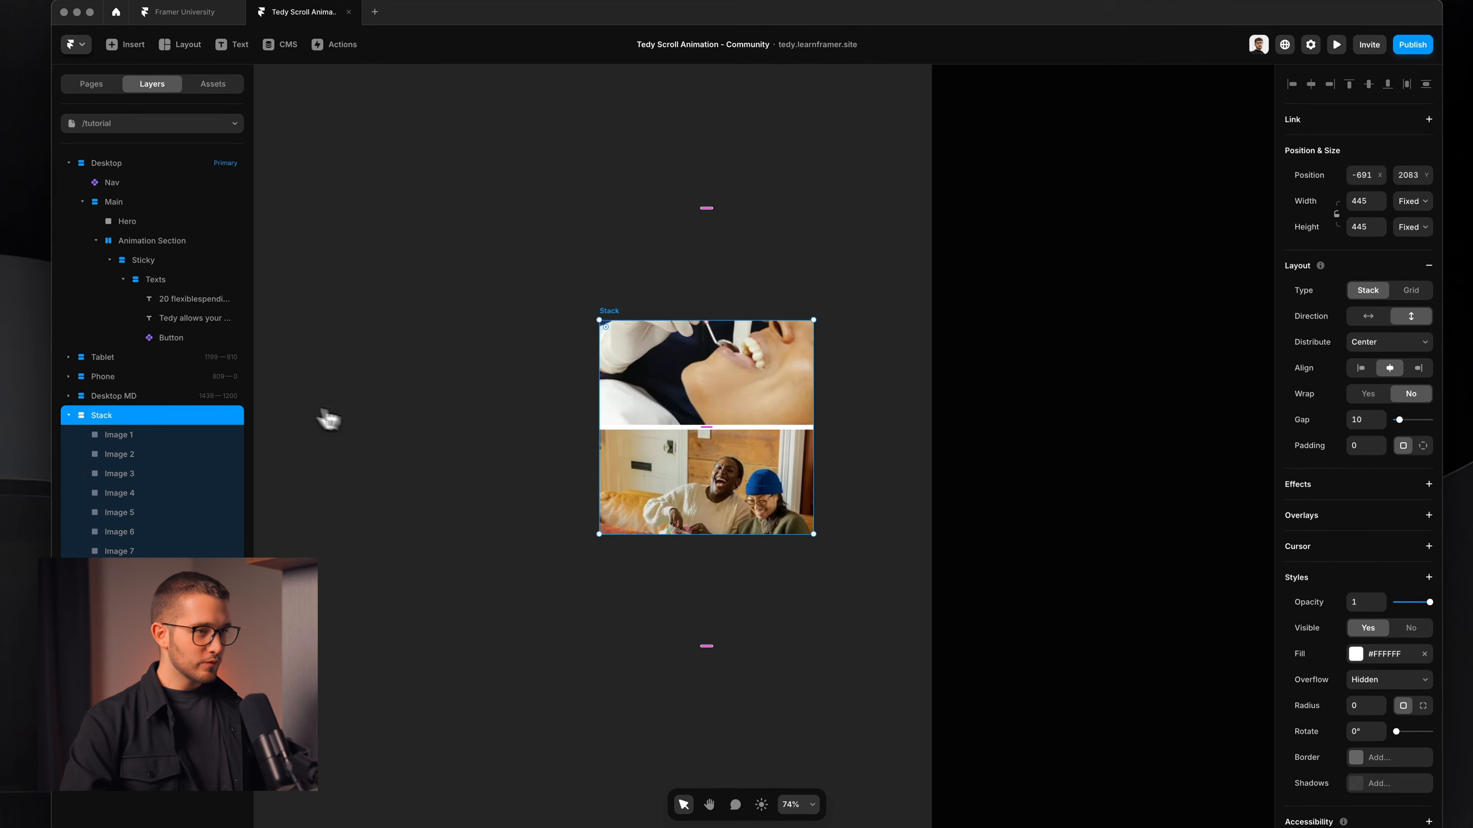
{"action": "left_click", "coordinate": [1389, 680]}
{"action": "left_click", "coordinate": [1368, 679]}
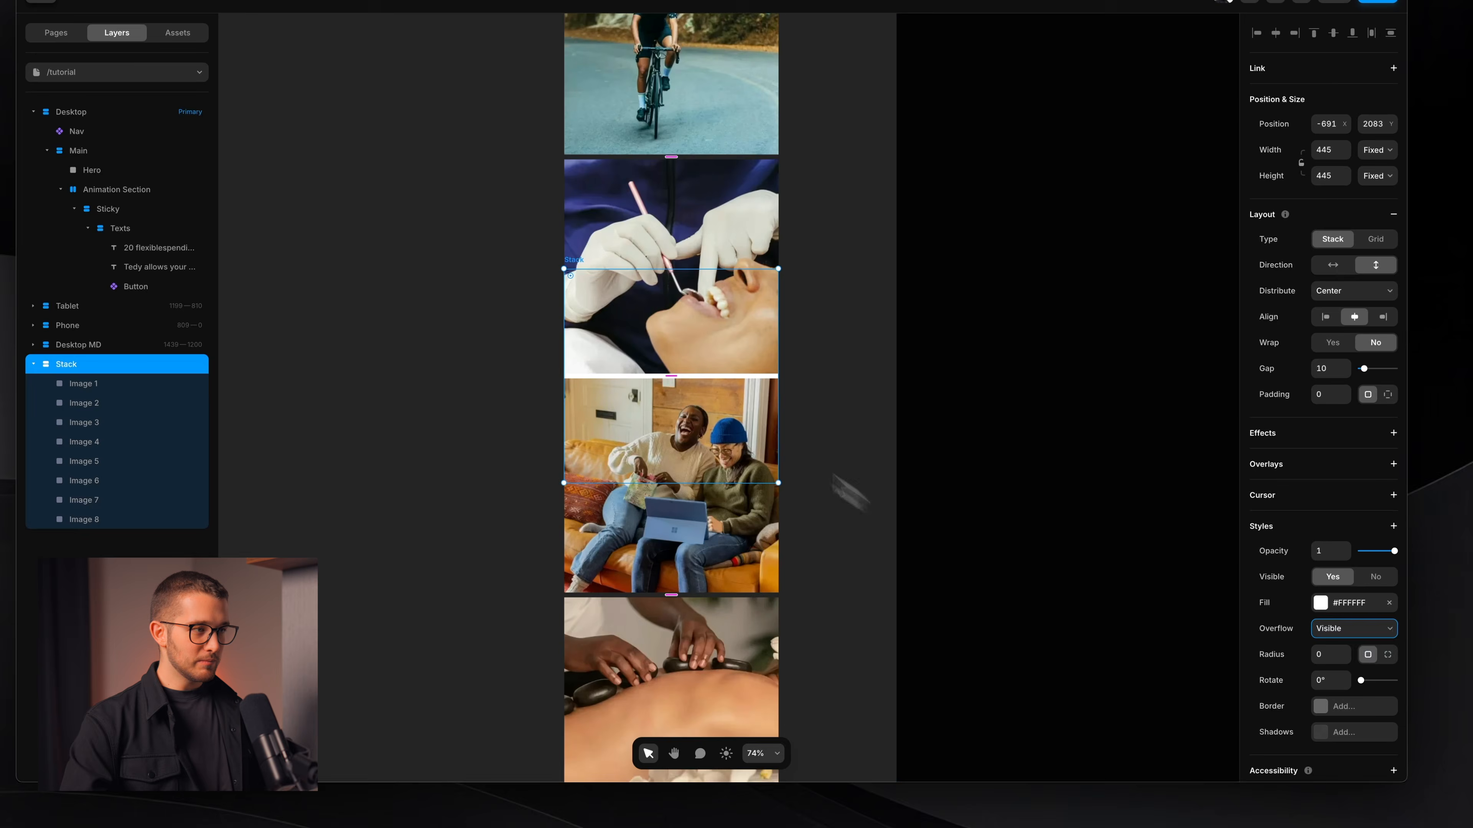
{"action": "left_click", "coordinate": [628, 335], "text": "super"}
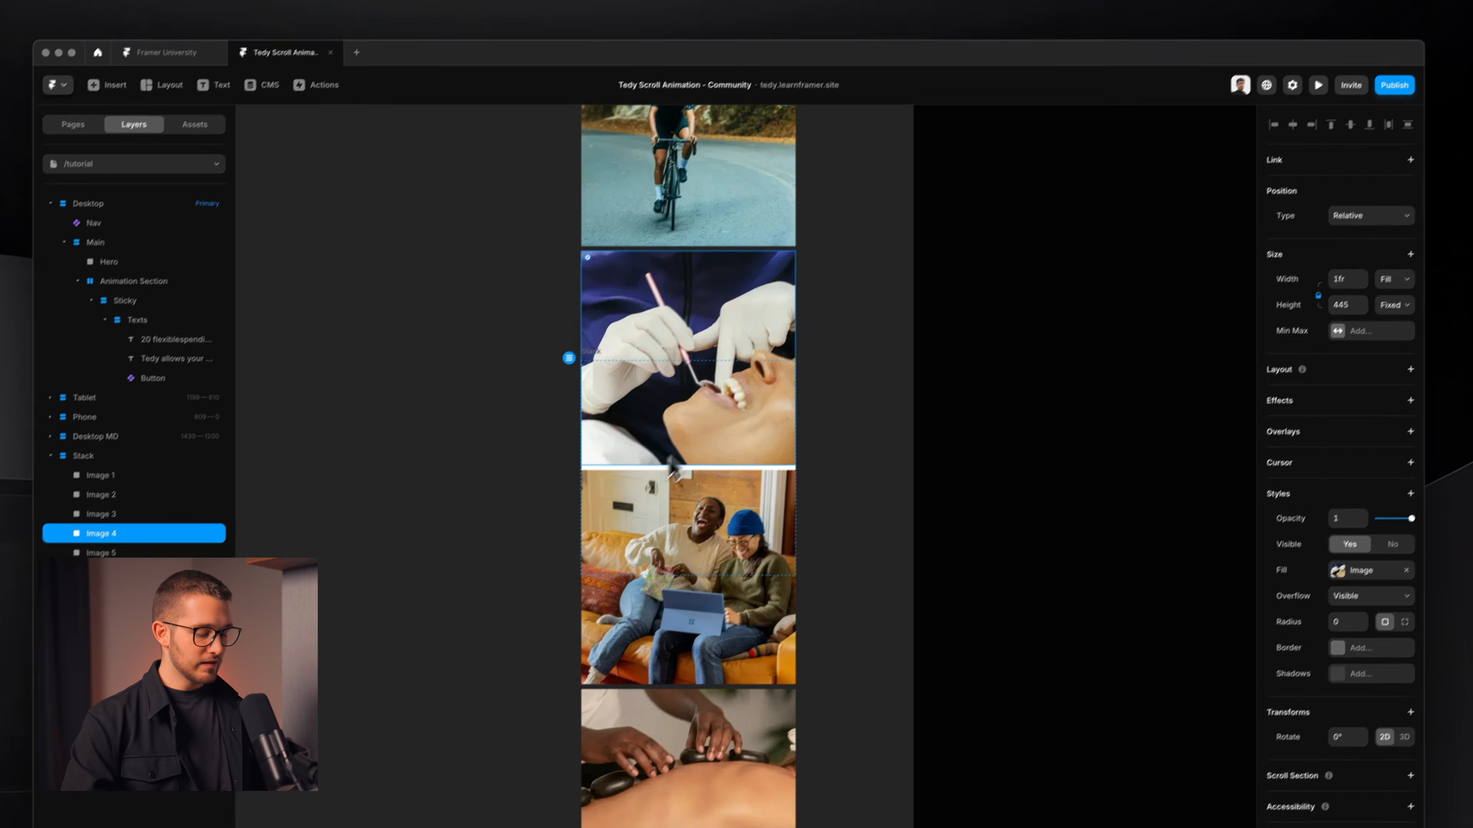
{"action": "key", "text": "super+z"}
{"action": "key", "text": "super+z"}
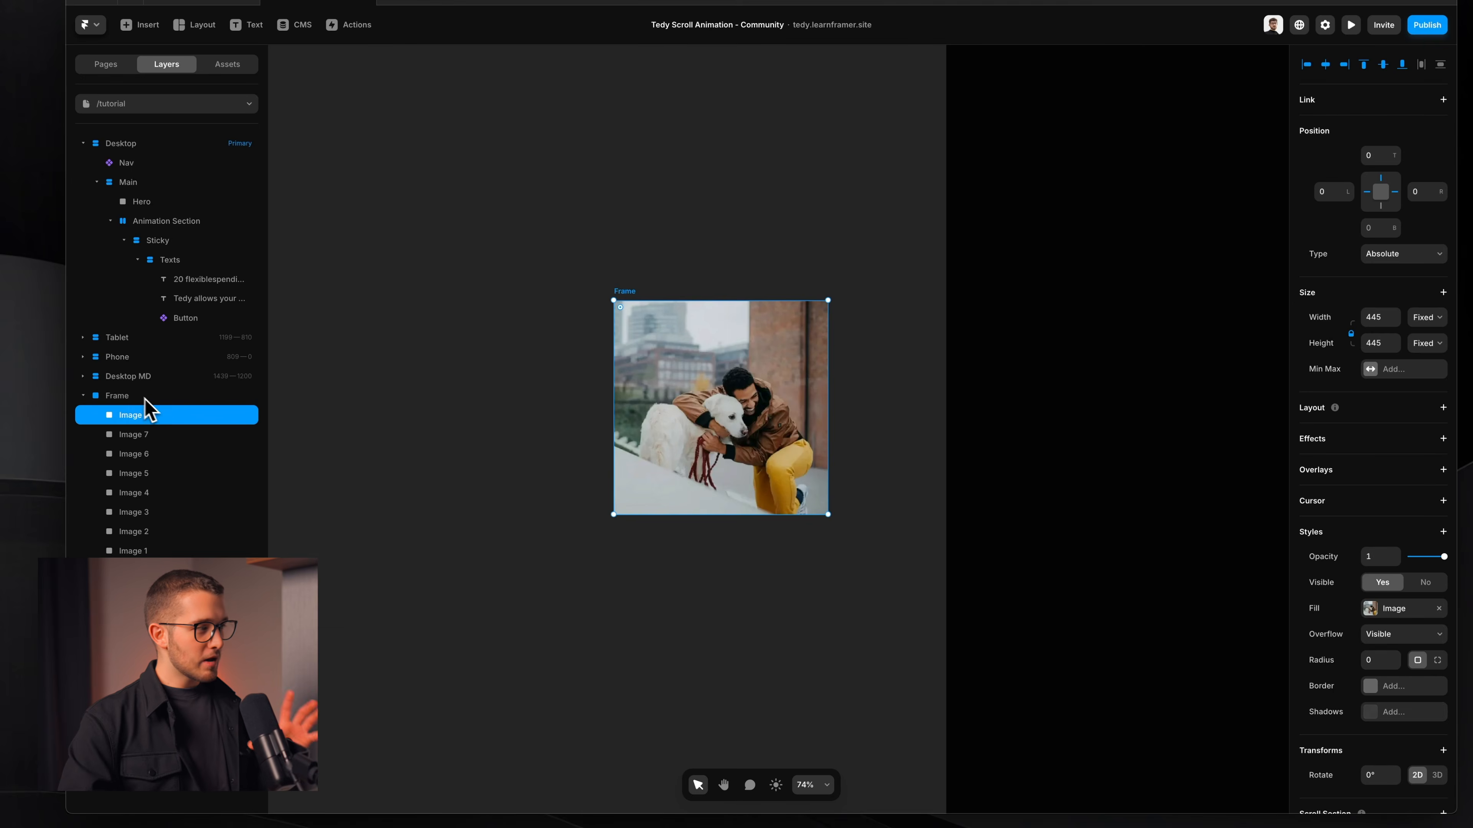
Step: Rename the wrapping frame as Images and move Image 1 above the other images in its layer order
{"action": "left_click", "coordinate": [138, 397]}
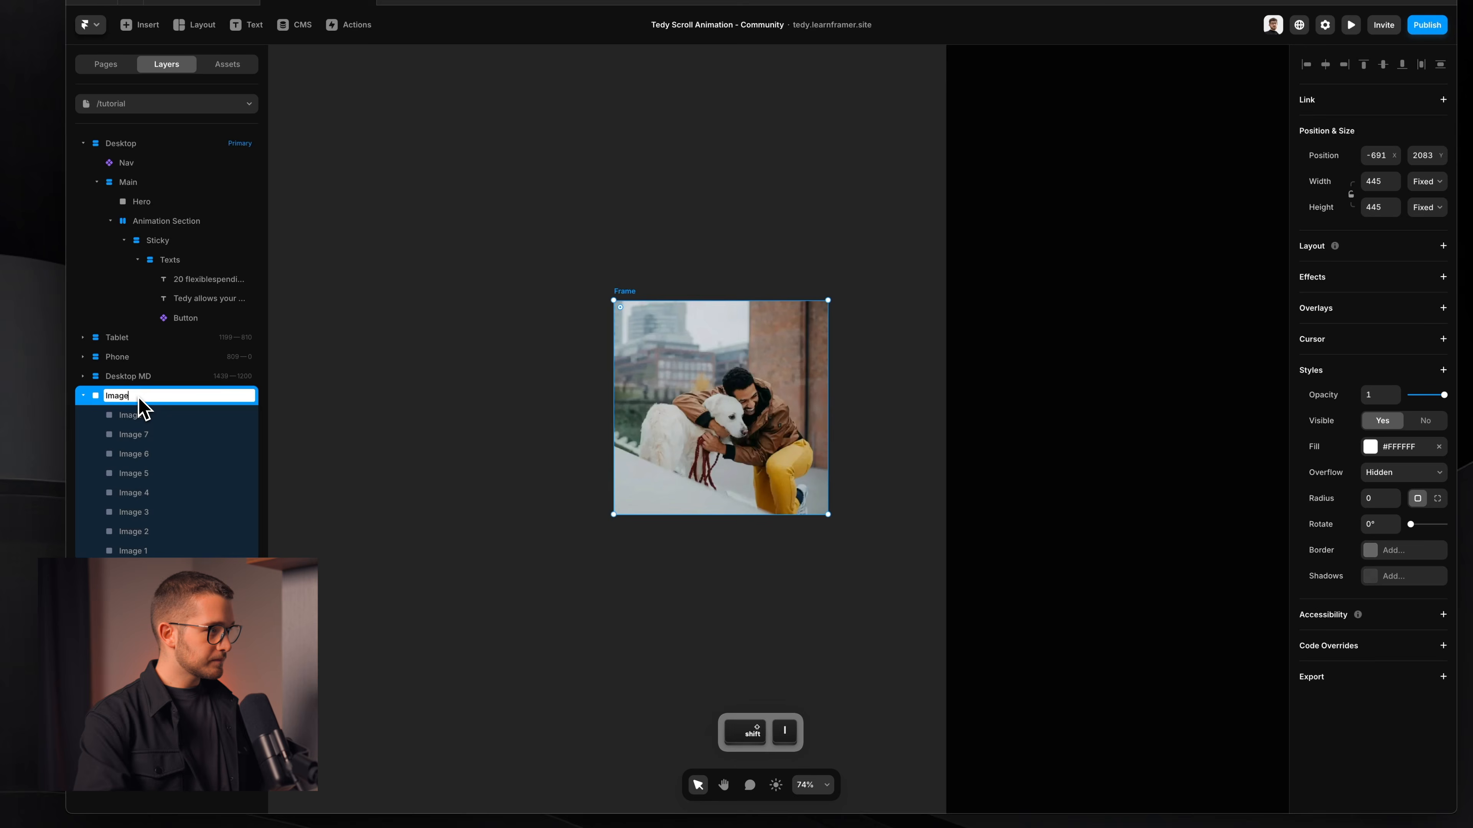
{"action": "left_click", "coordinate": [161, 417]}
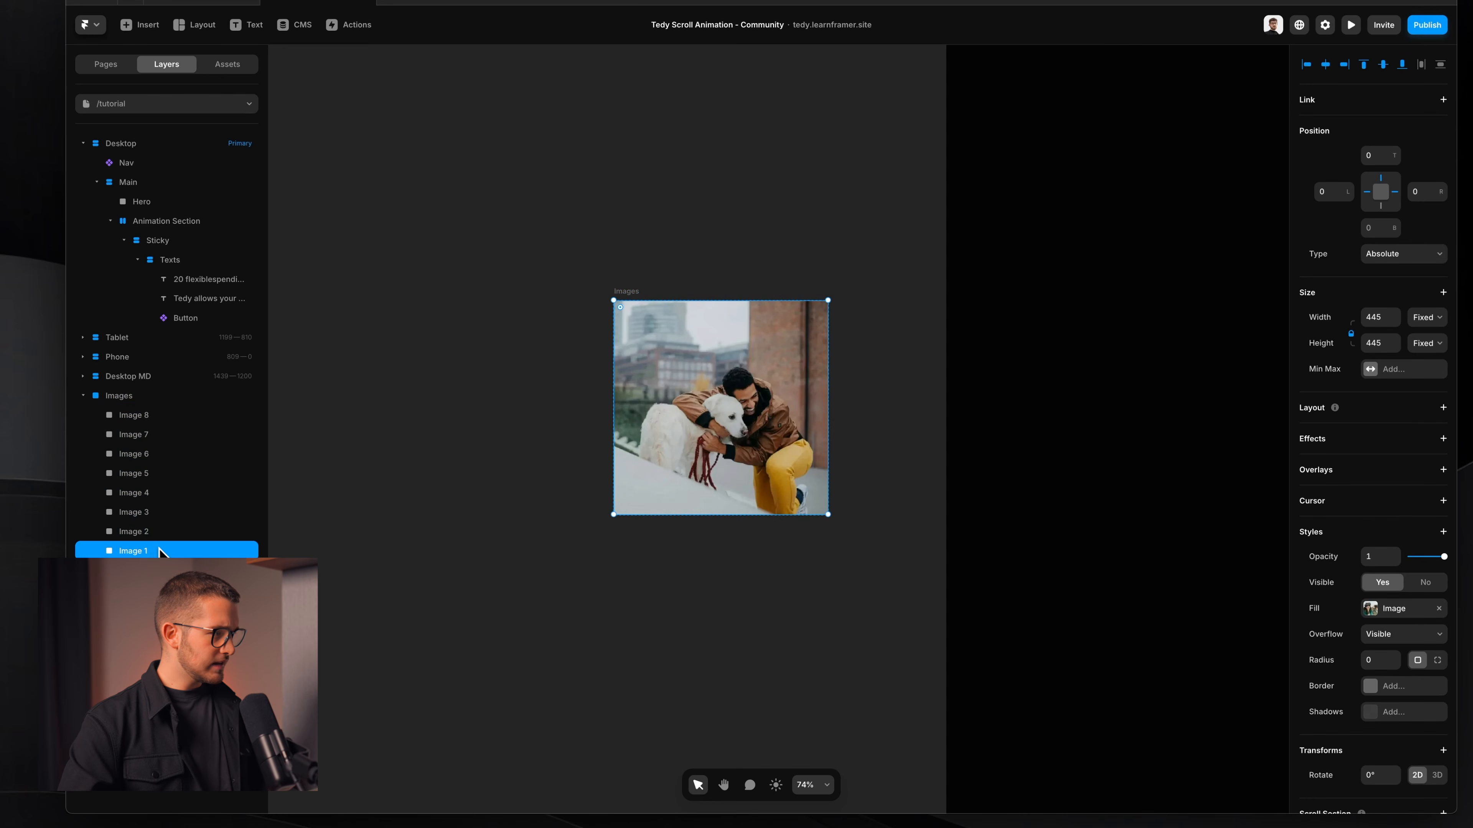
{"action": "left_click_drag", "start_coordinate": [154, 409], "coordinate": [154, 409]}
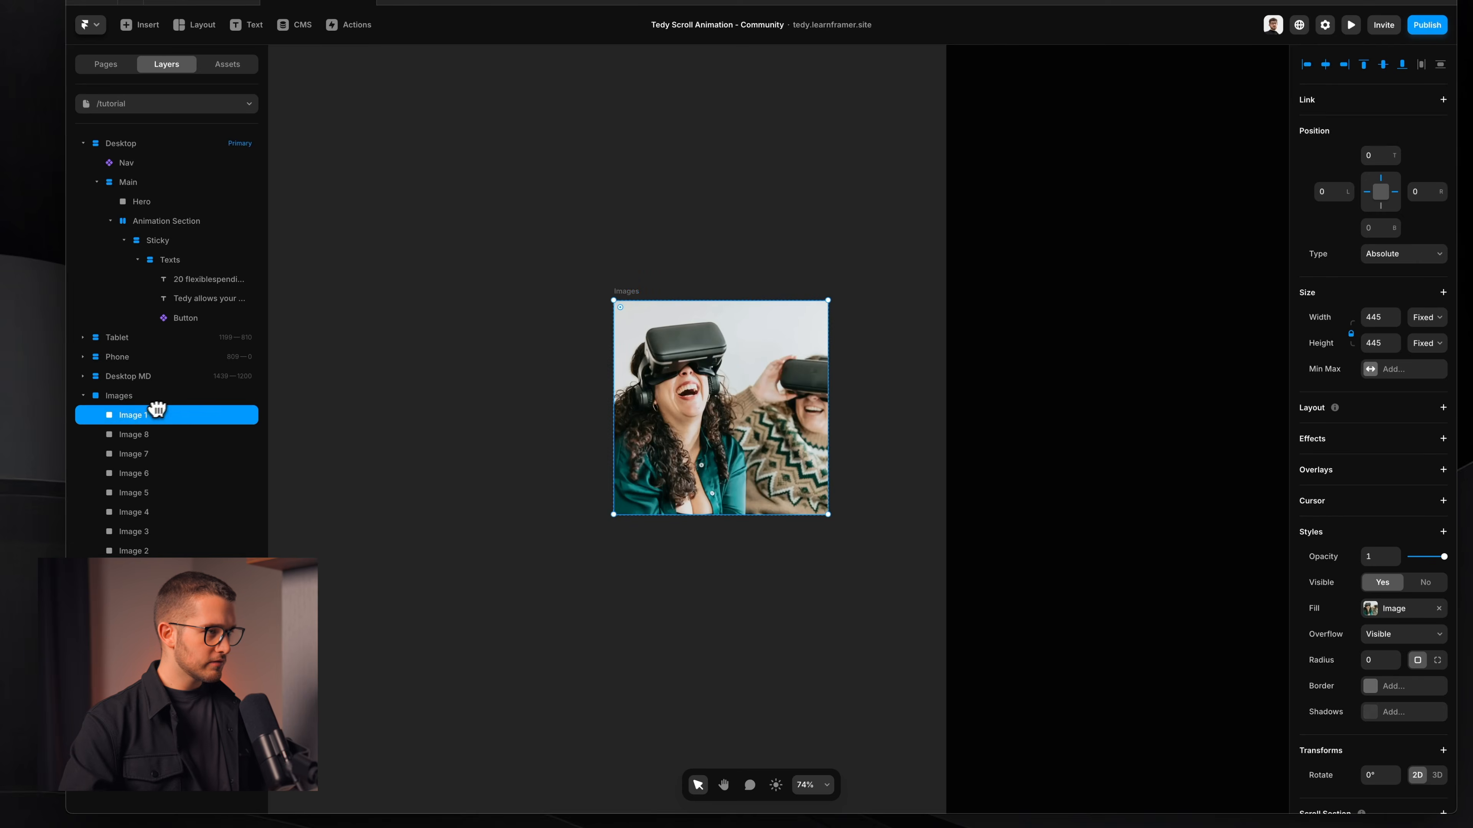
Step: Examine the Images frame and the position and size settings of the eight images inside it
{"action": "left_click", "coordinate": [717, 242]}
{"action": "scroll", "coordinate": [653, 381], "scroll_direction": "up", "scroll_amount": 3}
{"action": "key", "text": "shift+super+r"}
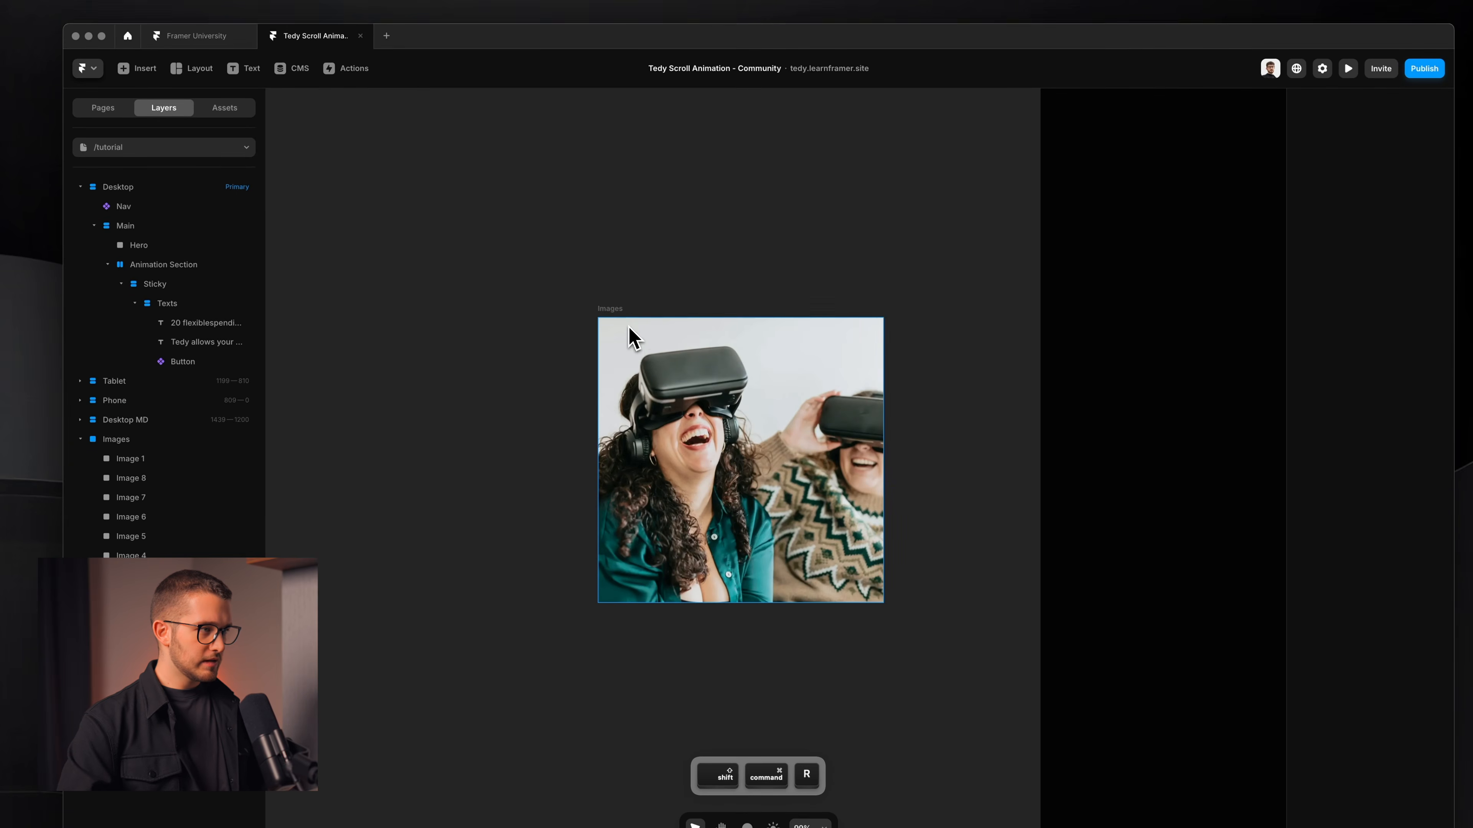
{"action": "scroll", "coordinate": [623, 324], "scroll_direction": "down", "scroll_amount": 2}
{"action": "left_click", "coordinate": [140, 439]}
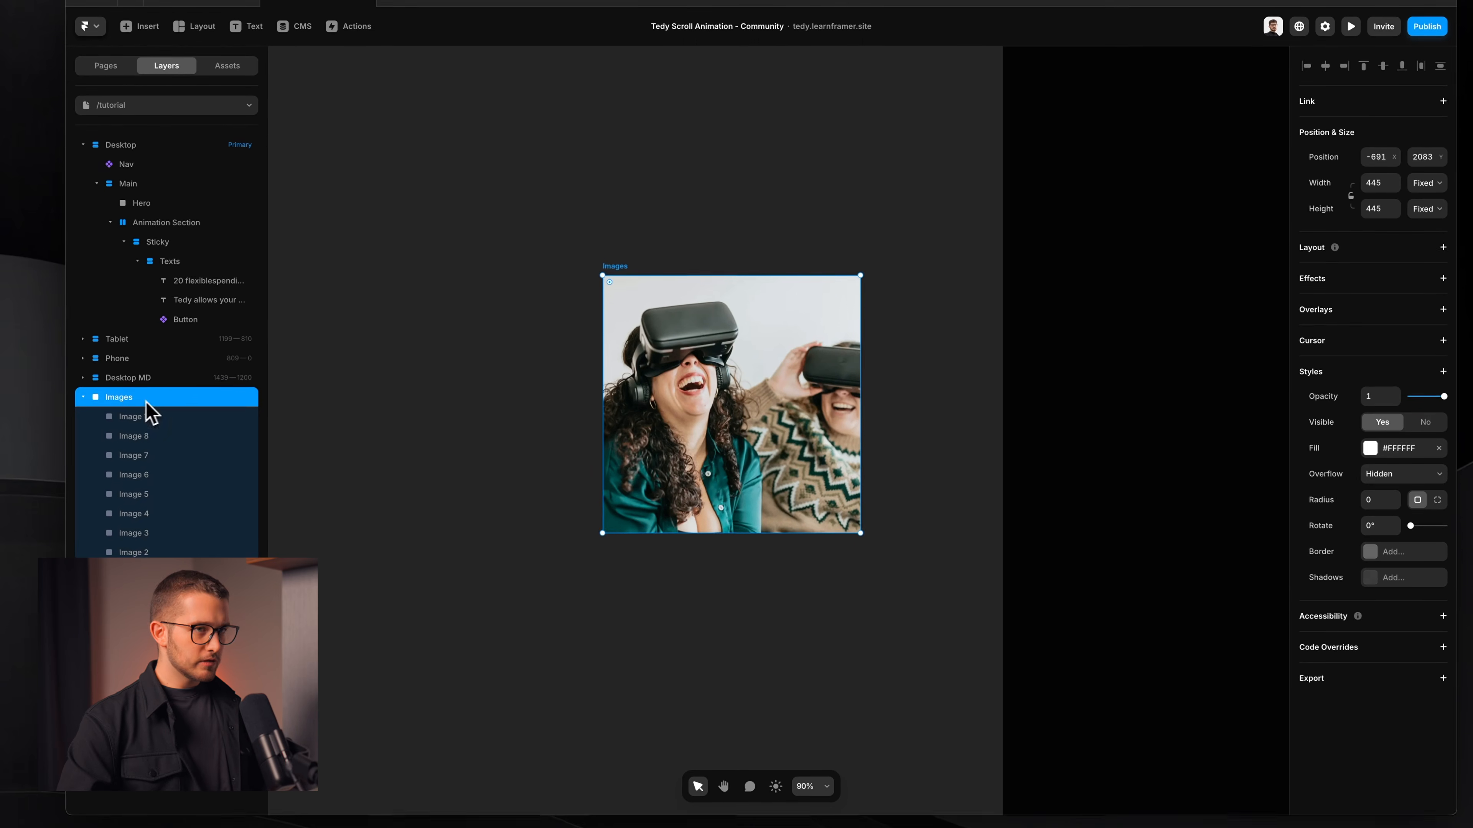
{"action": "scroll", "coordinate": [473, 401], "scroll_direction": "down", "scroll_amount": 2}
{"action": "scroll", "coordinate": [475, 365], "scroll_direction": "down", "scroll_amount": 1}
{"action": "left_click", "coordinate": [186, 417]}
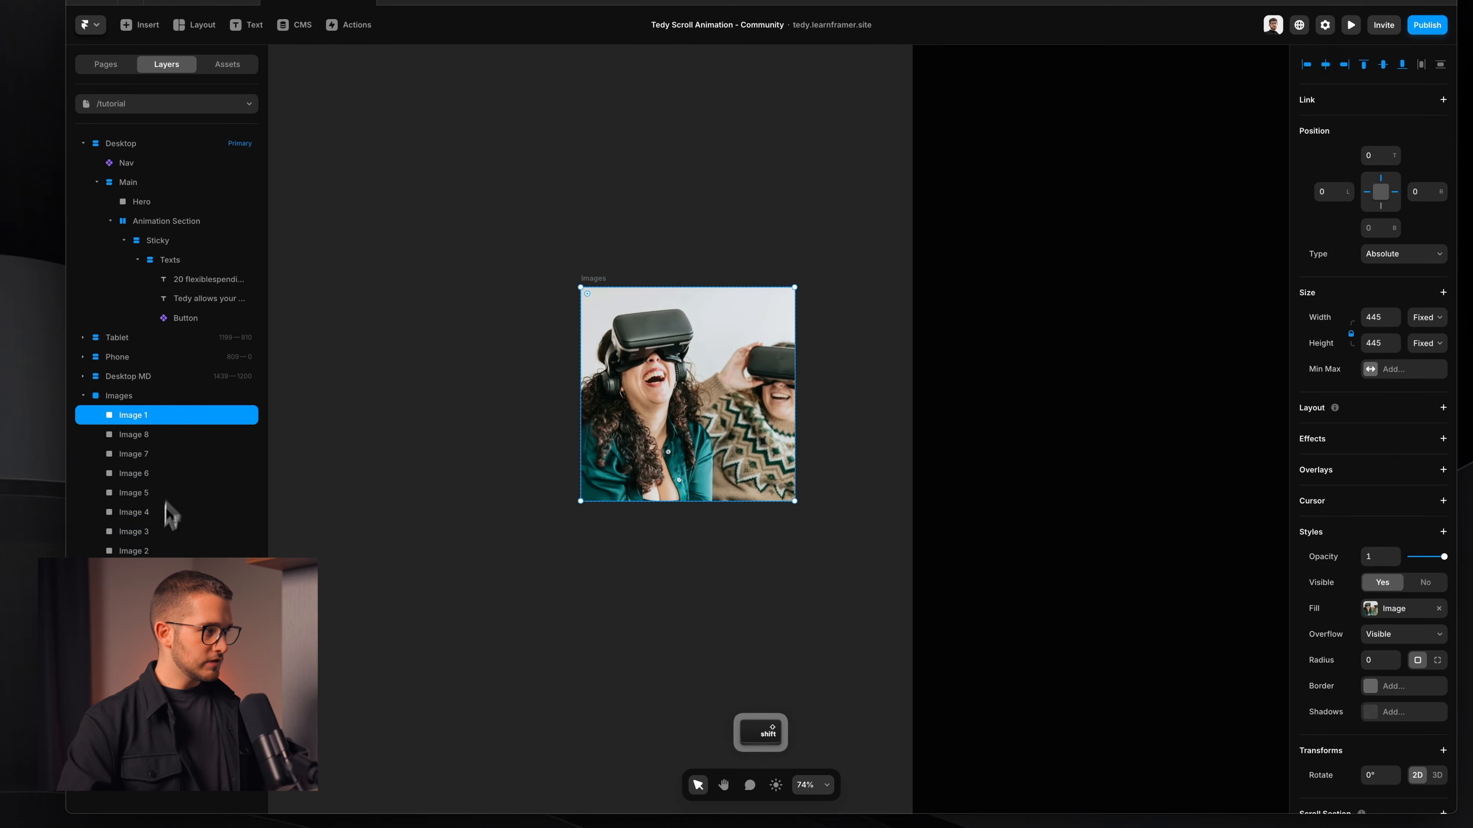
{"action": "left_click", "coordinate": [163, 551], "text": "shift"}
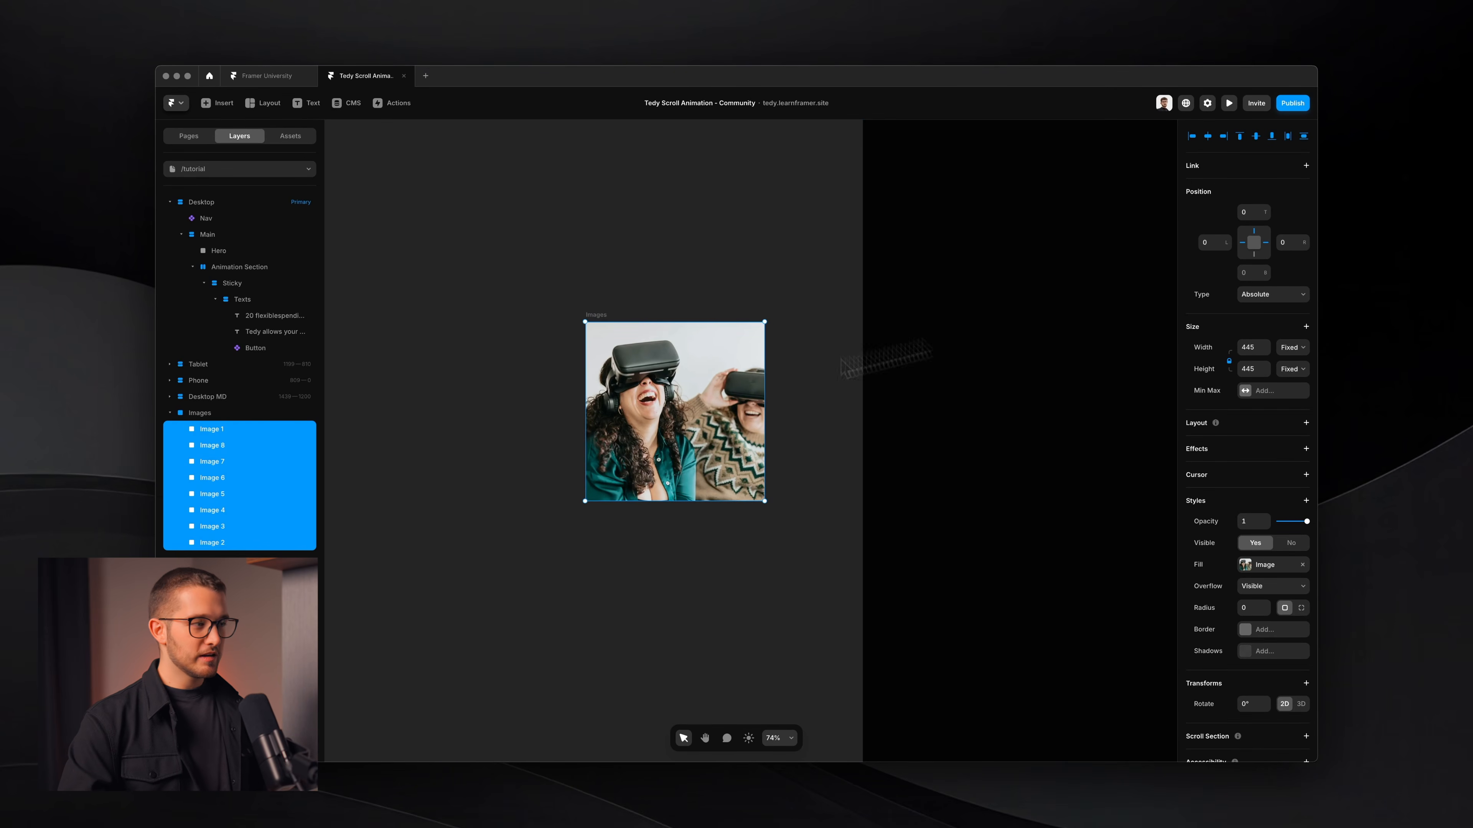
Step: Lock the Images frame's aspect ratio and try resizing it proportionally to about 553, 381 and 511 px
{"action": "left_click", "coordinate": [202, 414]}
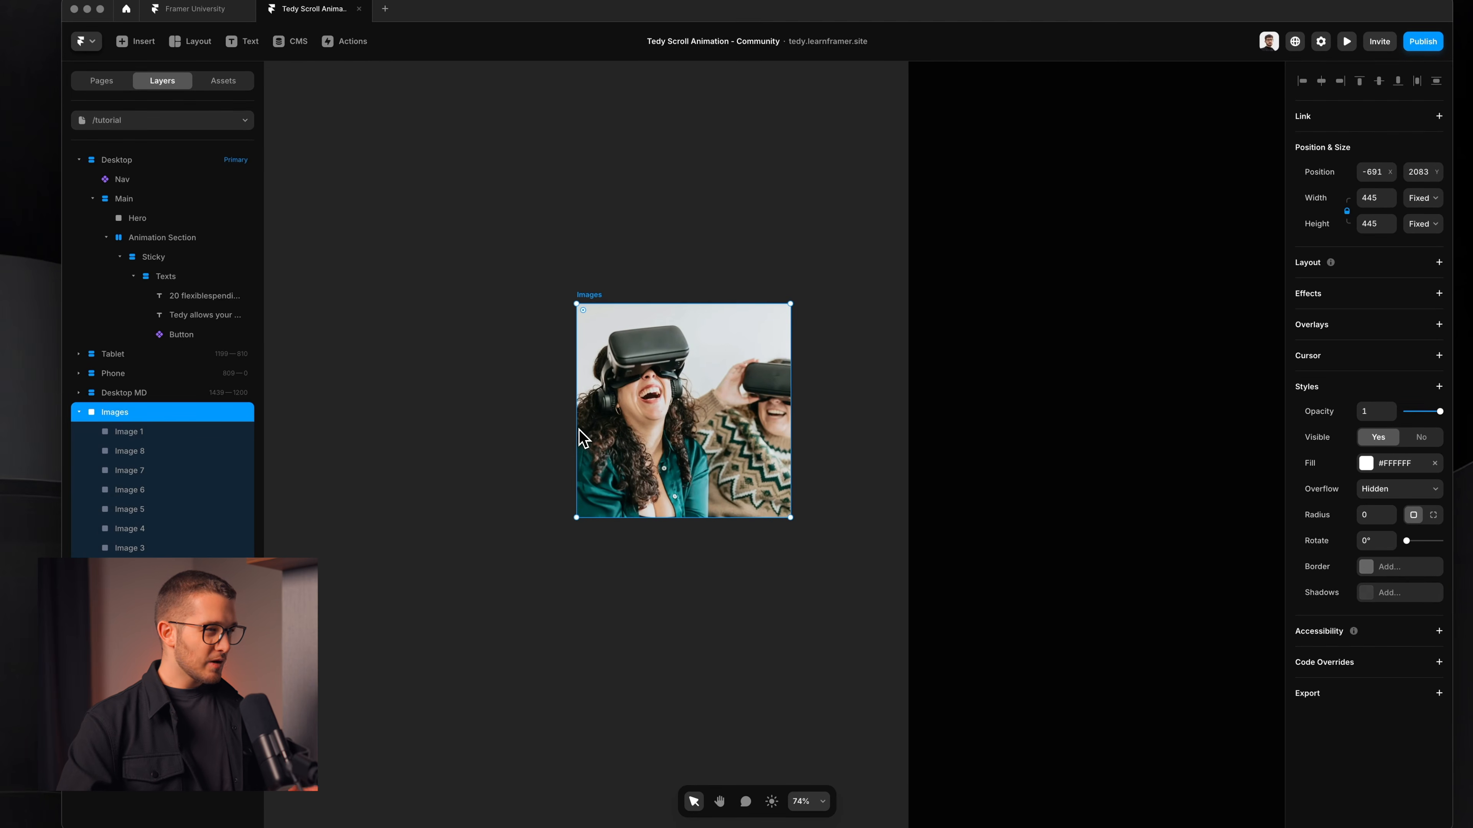
{"action": "left_click_drag", "start_coordinate": [577, 431], "coordinate": [526, 433]}
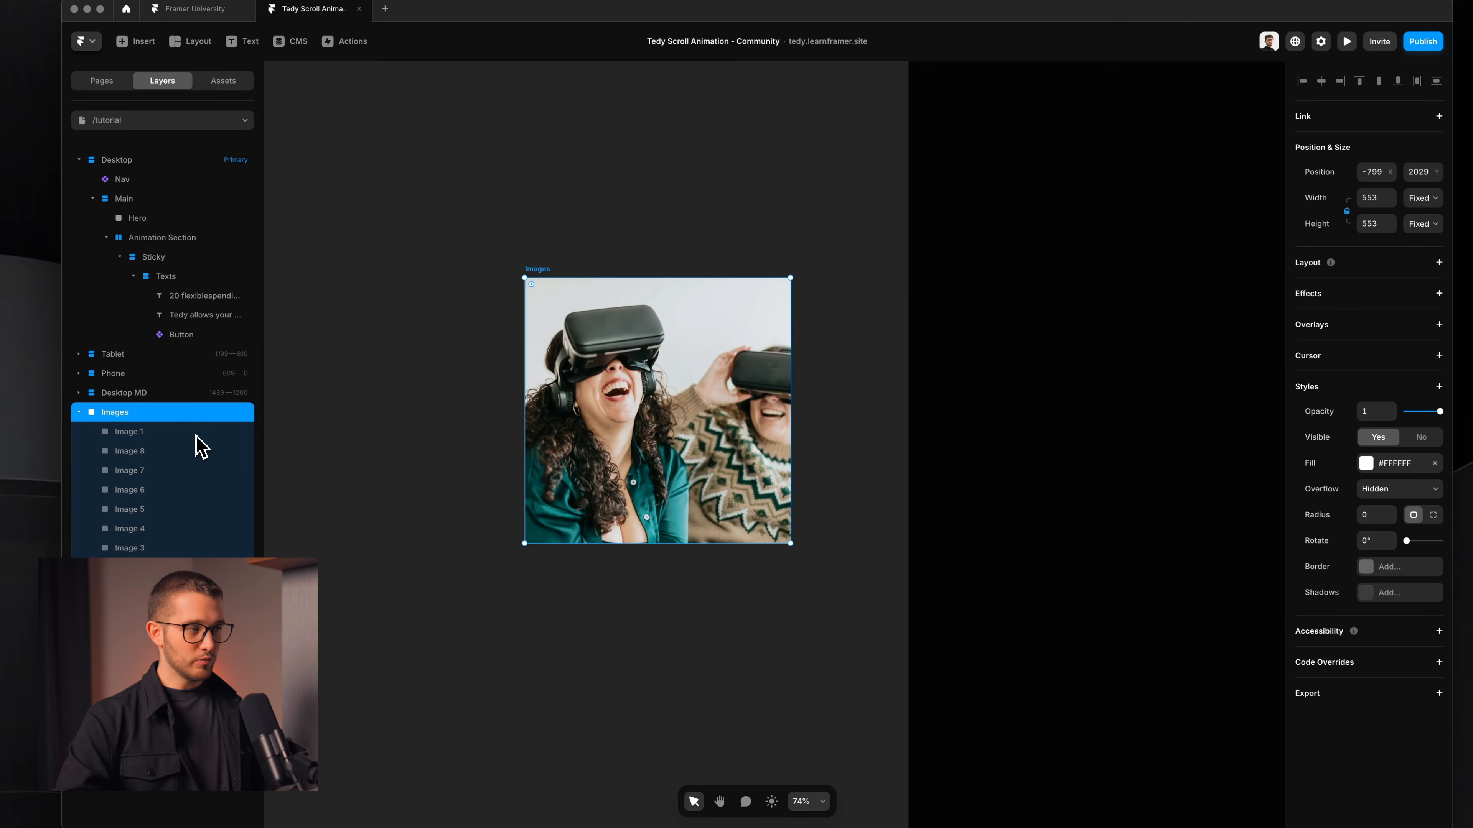
{"action": "scroll", "coordinate": [594, 367], "scroll_direction": "left", "scroll_amount": 1}
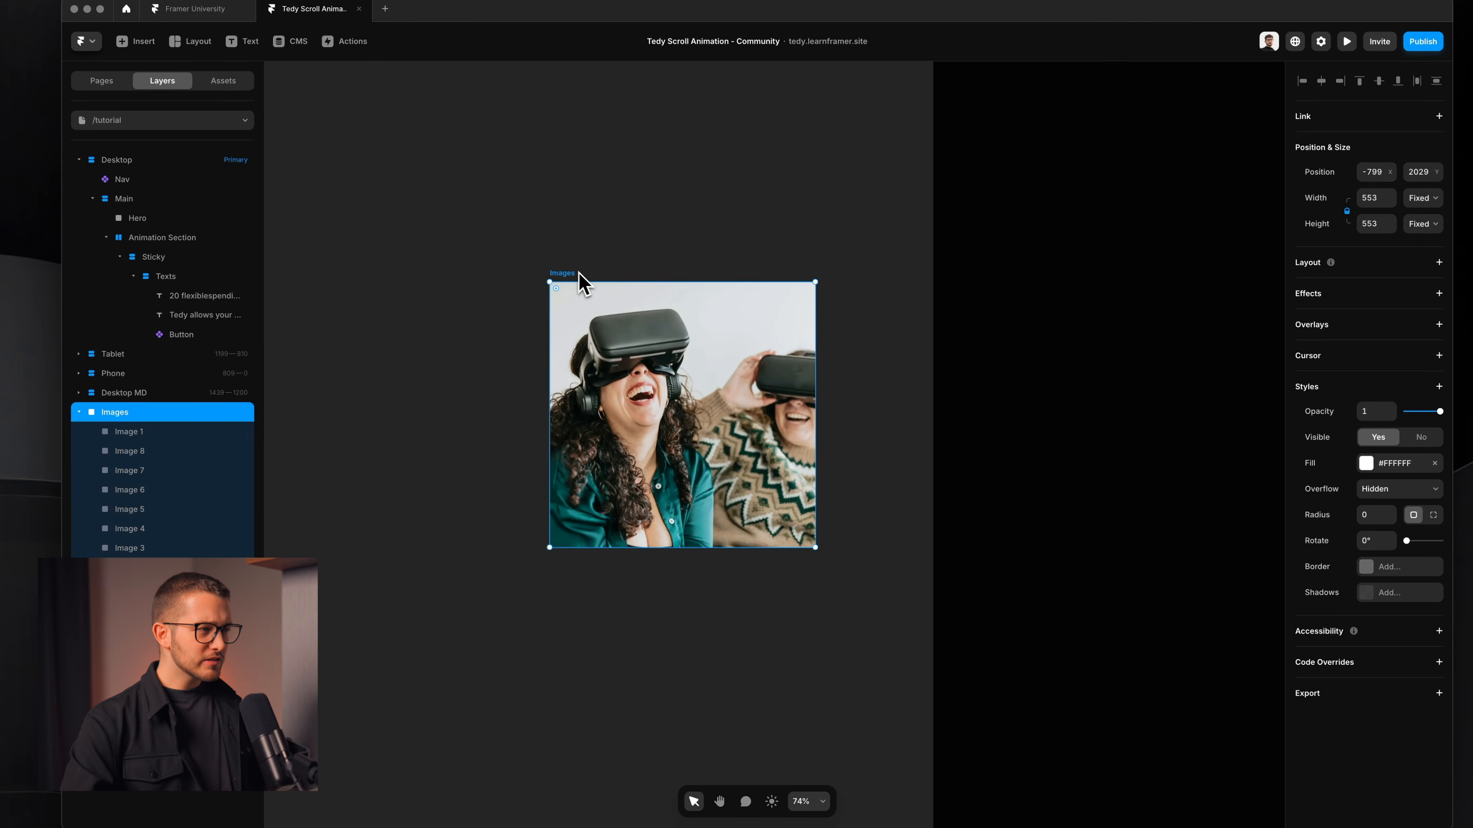
{"action": "left_click_drag", "start_coordinate": [579, 272], "coordinate": [636, 271]}
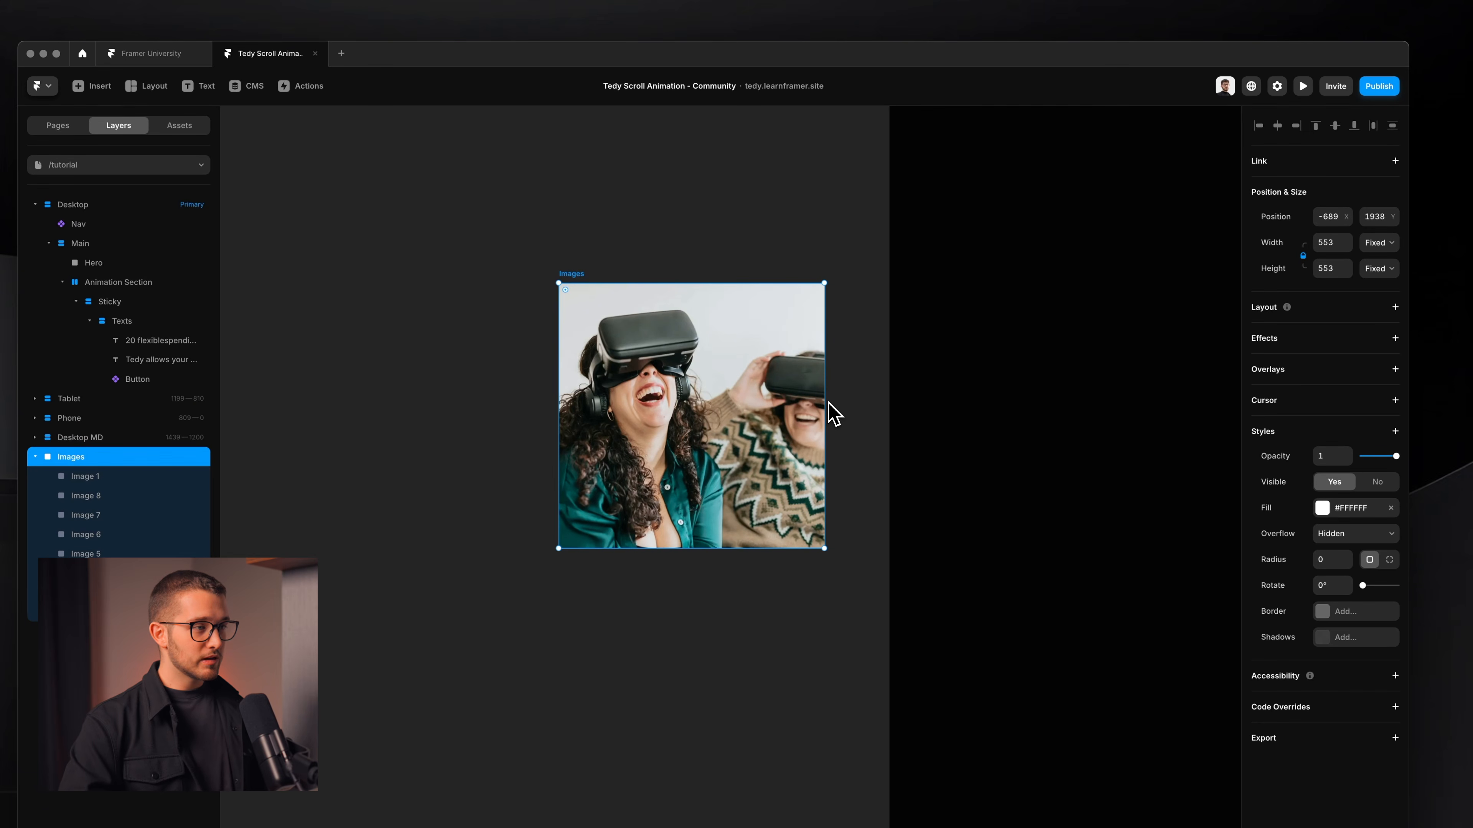
{"action": "left_click_drag", "start_coordinate": [828, 403], "coordinate": [784, 395]}
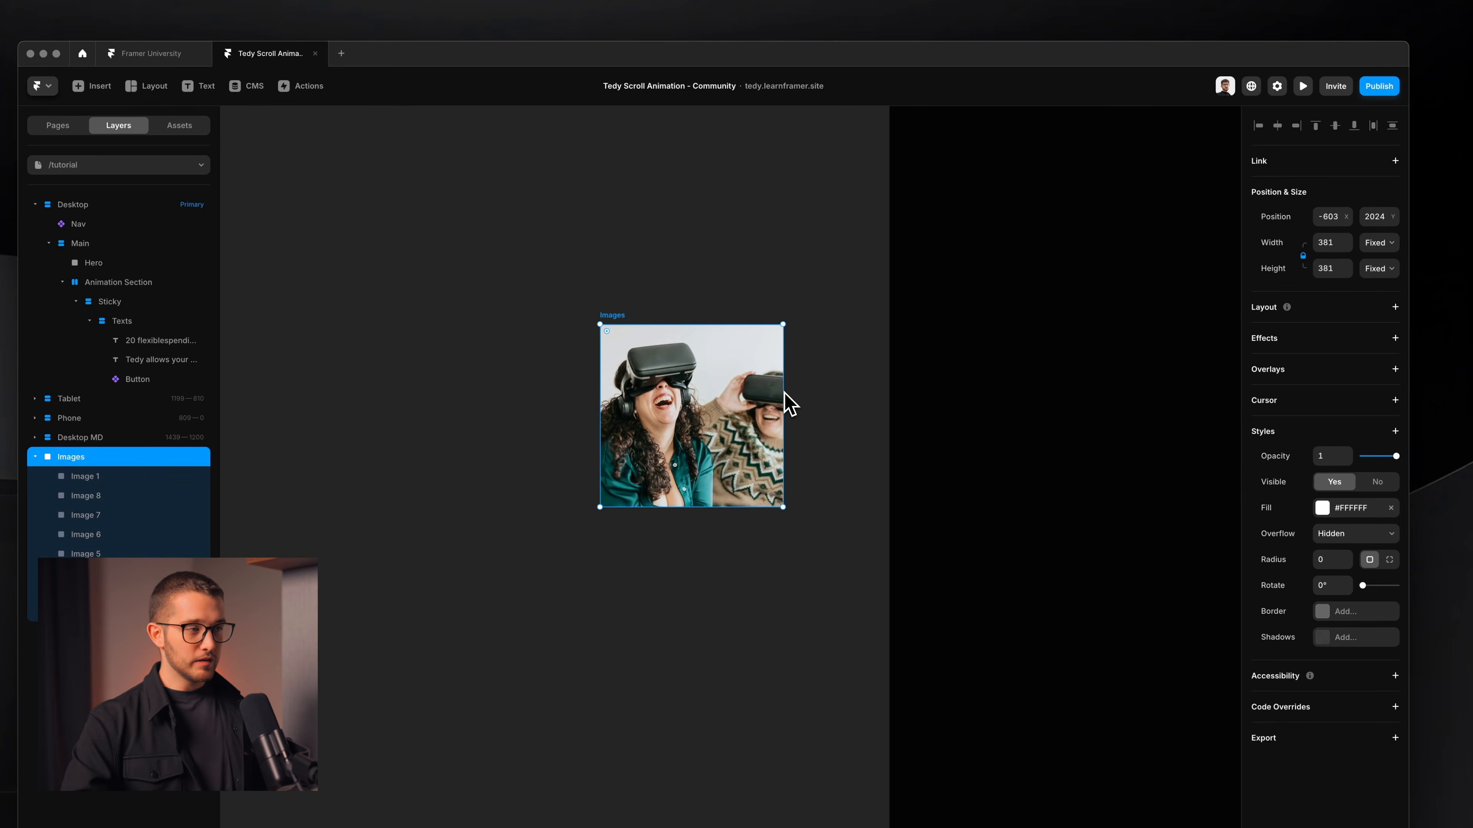
{"action": "left_click_drag", "start_coordinate": [784, 392], "coordinate": [817, 401]}
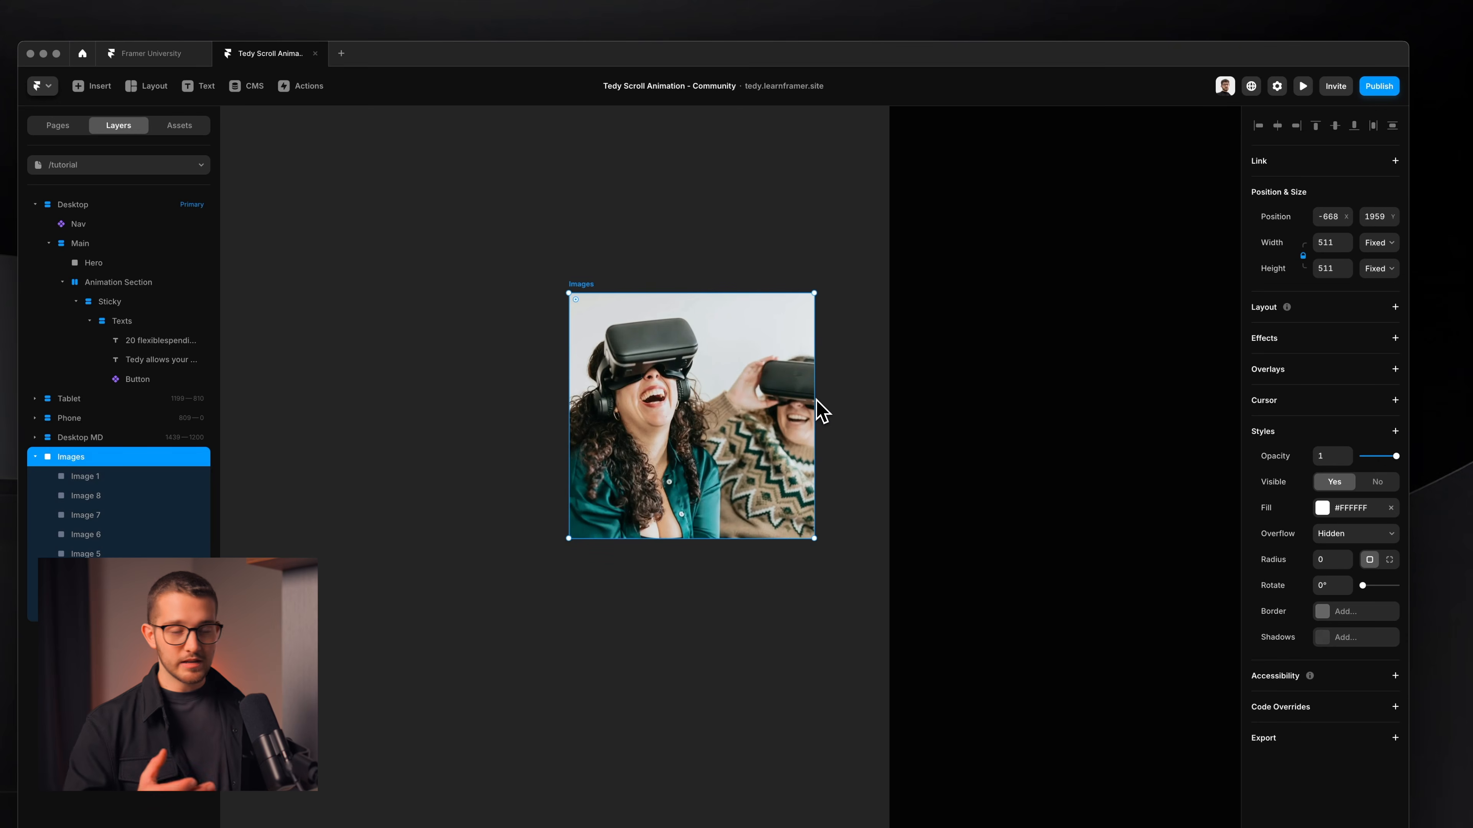
Step: Set the width of the aspect-locked Images frame to 445
{"action": "left_click", "coordinate": [1335, 243]}
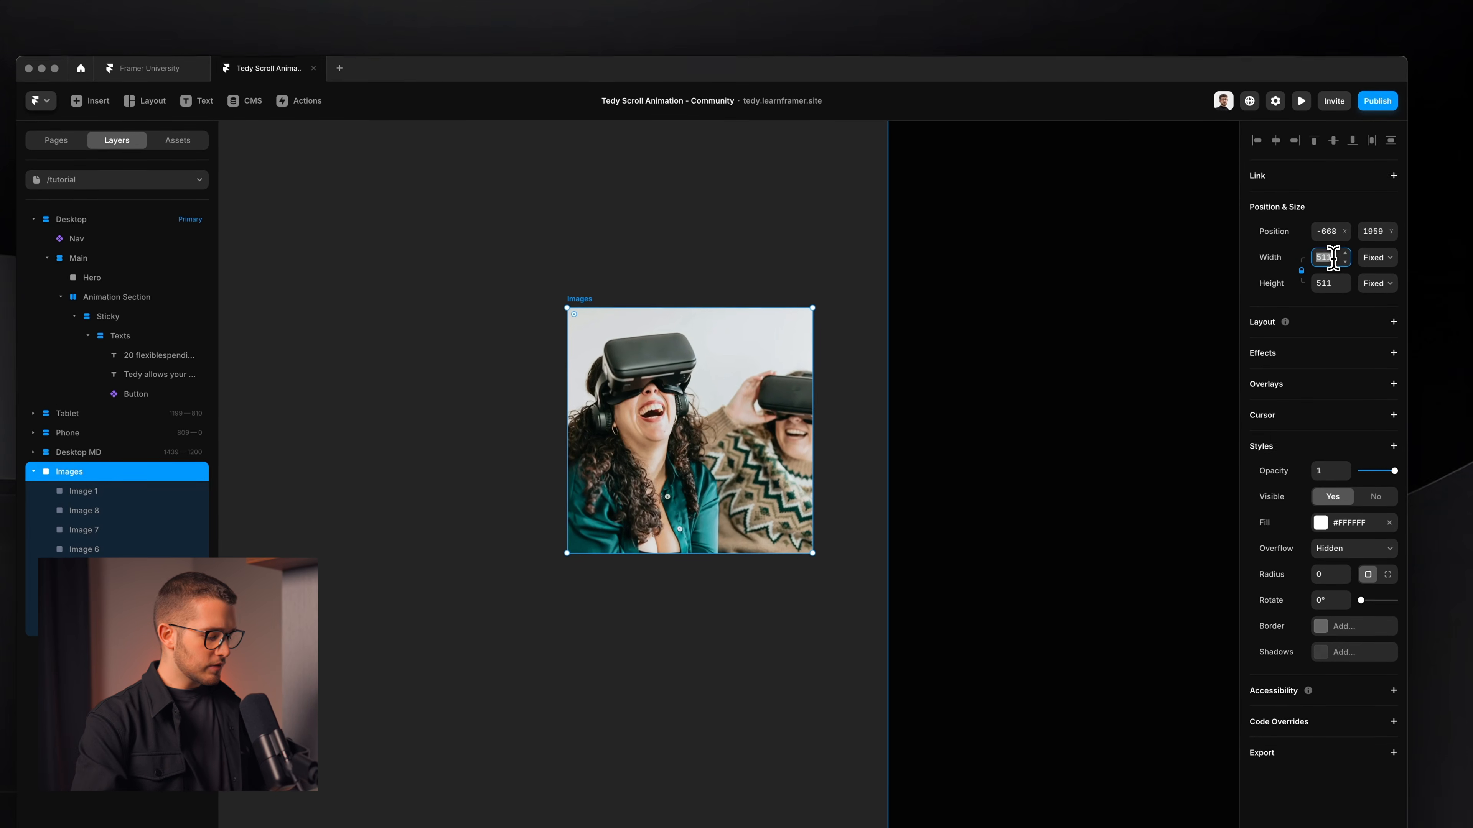
{"action": "key", "text": "Return"}
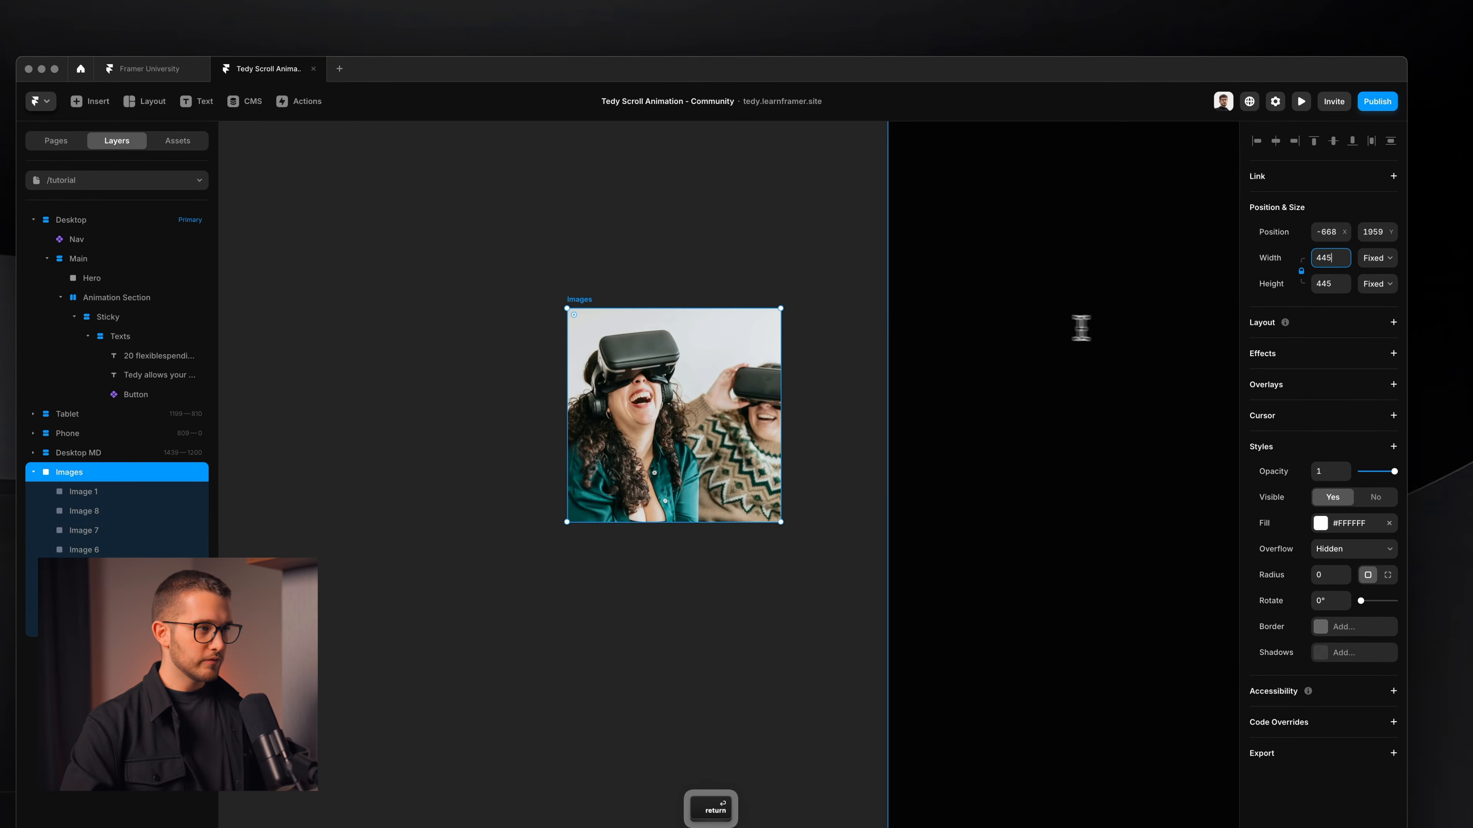
Step: Give all eight images inside the Images frame a corner radius of 80
{"action": "scroll", "coordinate": [592, 396], "scroll_direction": "up", "scroll_amount": 3}
{"action": "scroll", "coordinate": [593, 405], "scroll_direction": "up", "scroll_amount": 1}
{"action": "scroll", "coordinate": [593, 406], "scroll_direction": "right", "scroll_amount": 1}
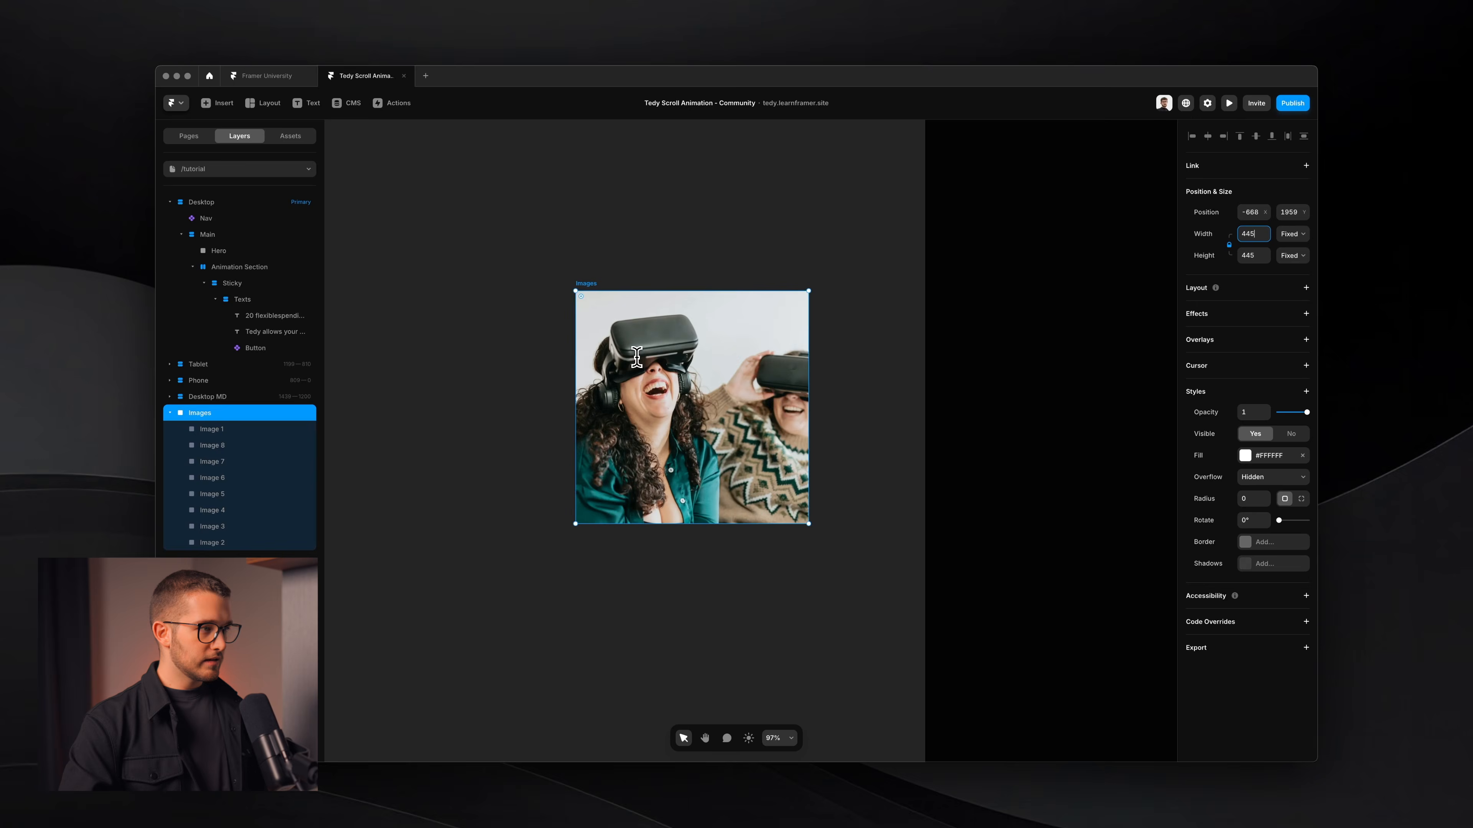
{"action": "left_click", "coordinate": [260, 429]}
{"action": "left_click", "coordinate": [232, 542], "text": "shift"}
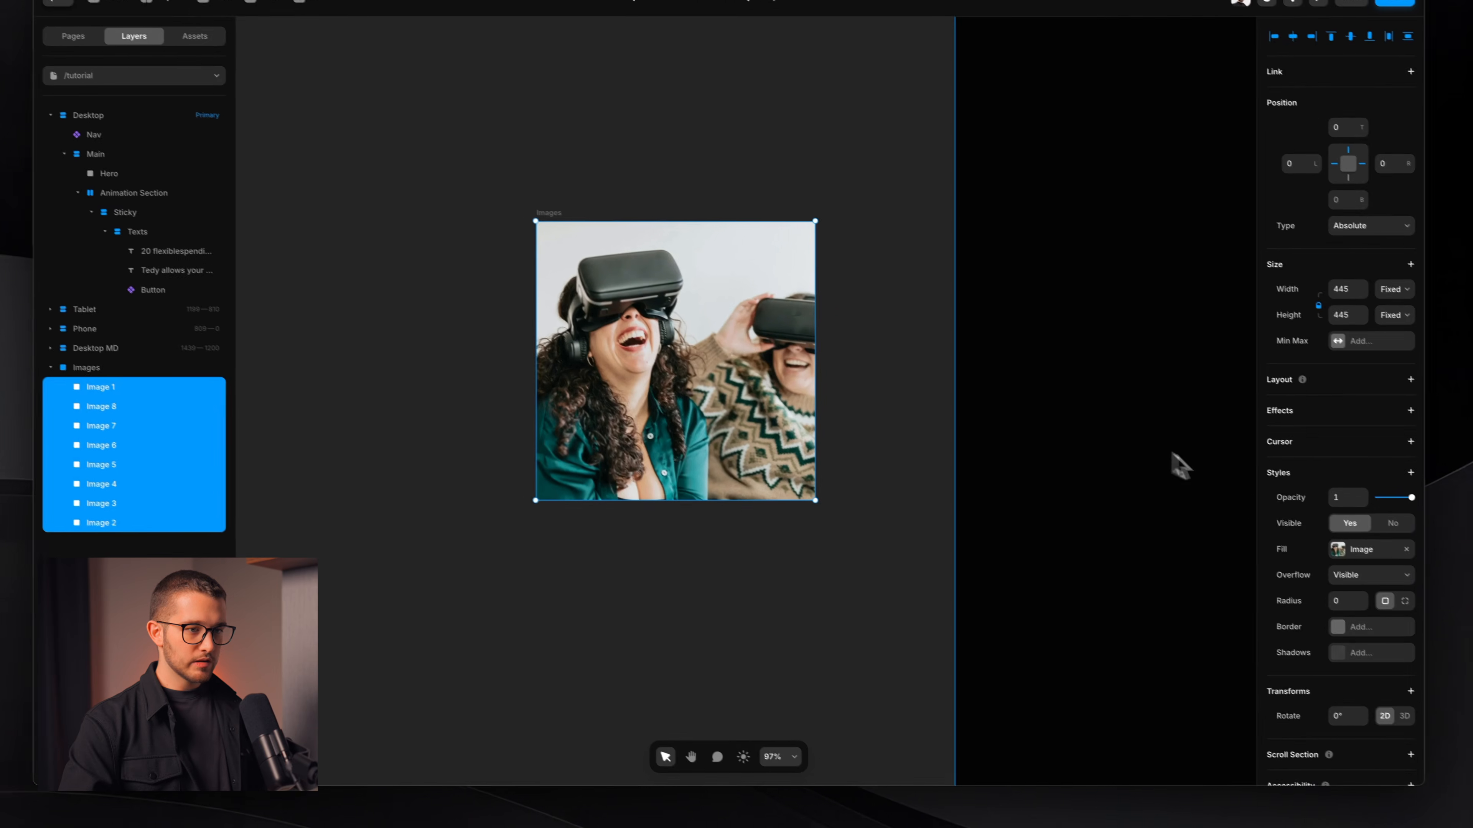
{"action": "scroll", "coordinate": [1333, 551], "scroll_direction": "down", "scroll_amount": 3}
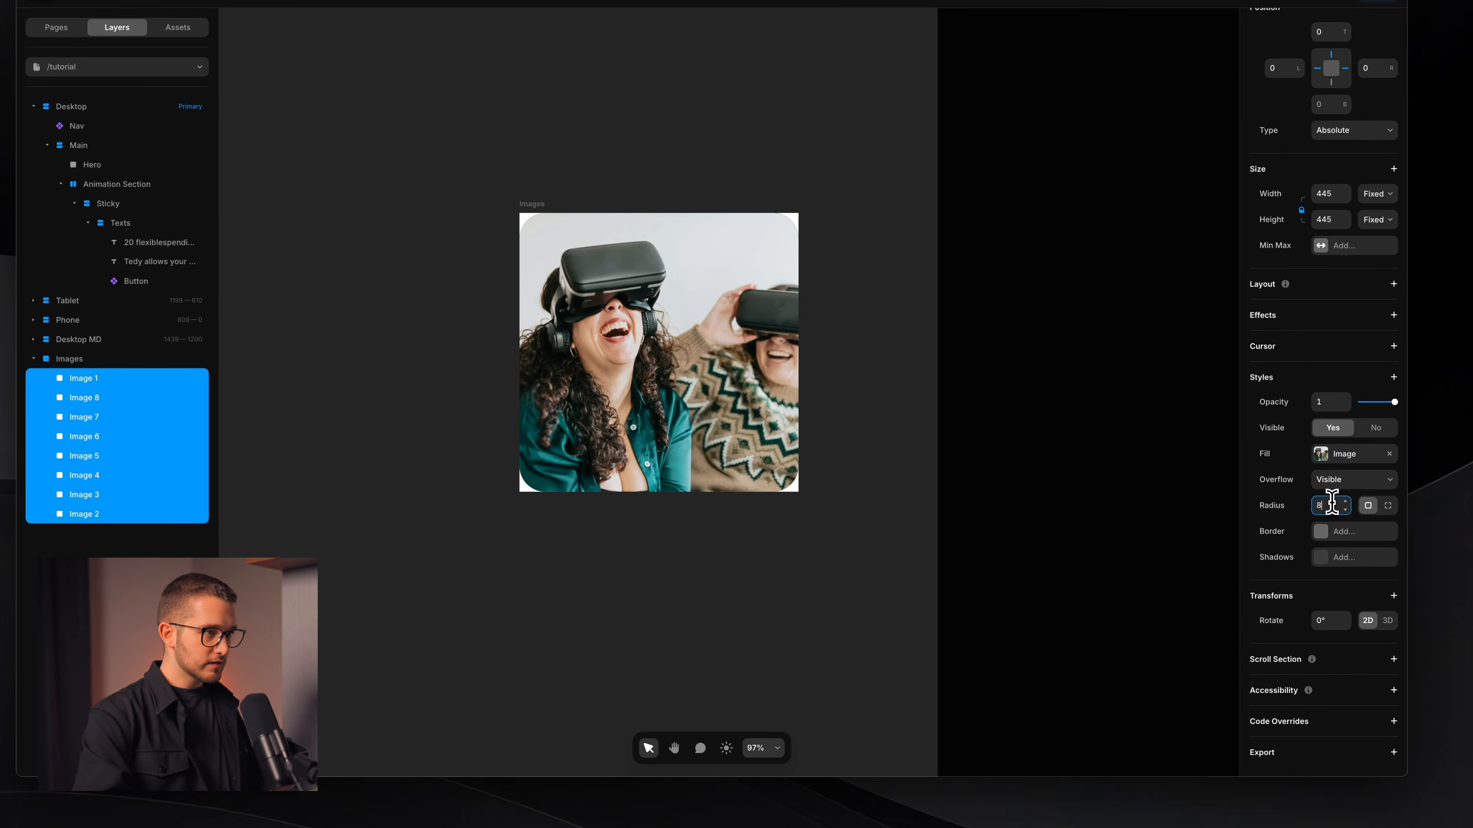
{"action": "scroll", "coordinate": [756, 326], "scroll_direction": "up", "scroll_amount": 3}
{"action": "scroll", "coordinate": [756, 327], "scroll_direction": "left", "scroll_amount": 2}
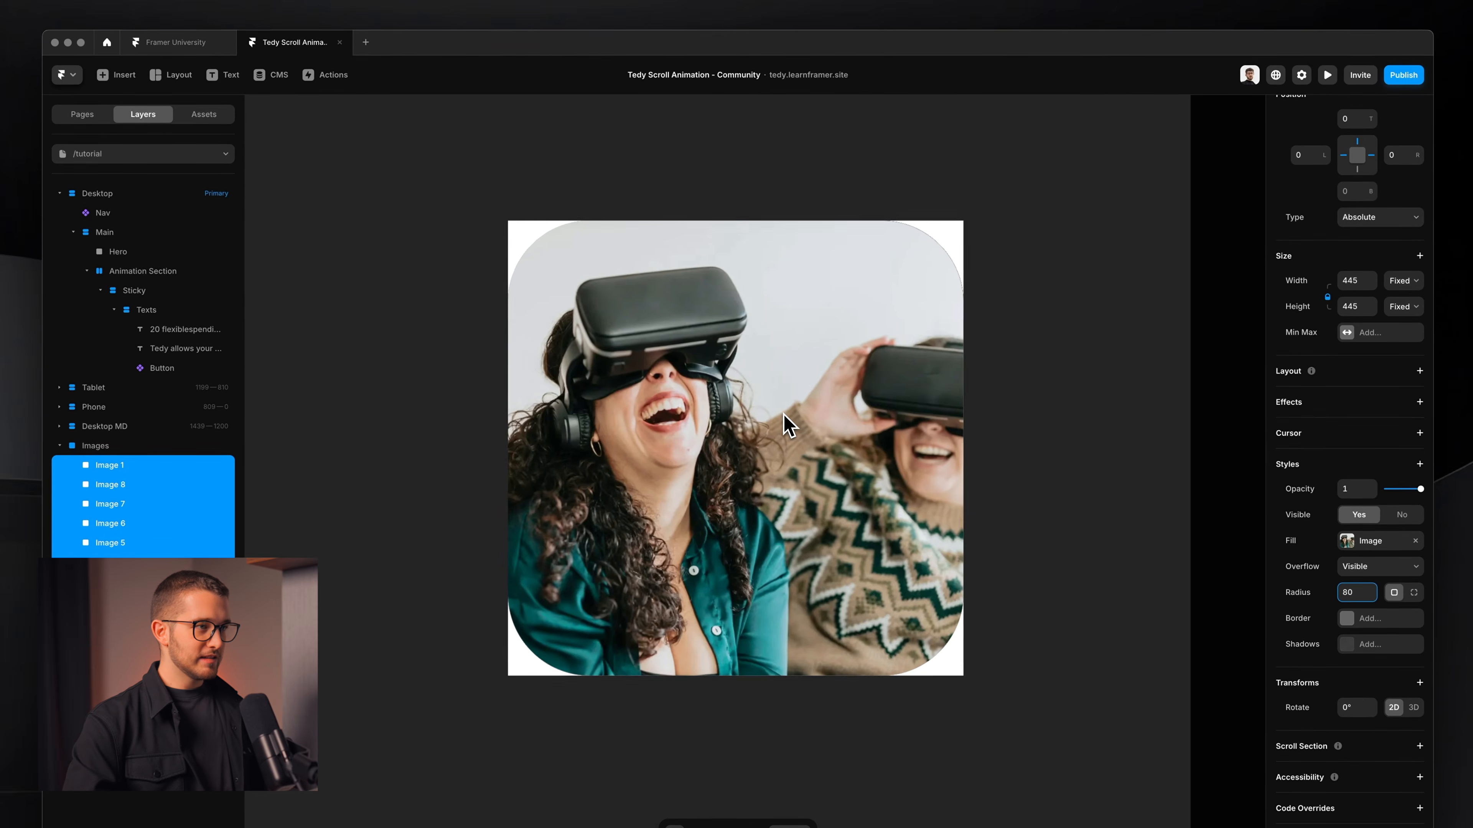
Step: Remove the white fill from the Images frame
{"action": "scroll", "coordinate": [757, 327], "scroll_direction": "up", "scroll_amount": 1}
{"action": "left_click", "coordinate": [513, 231]}
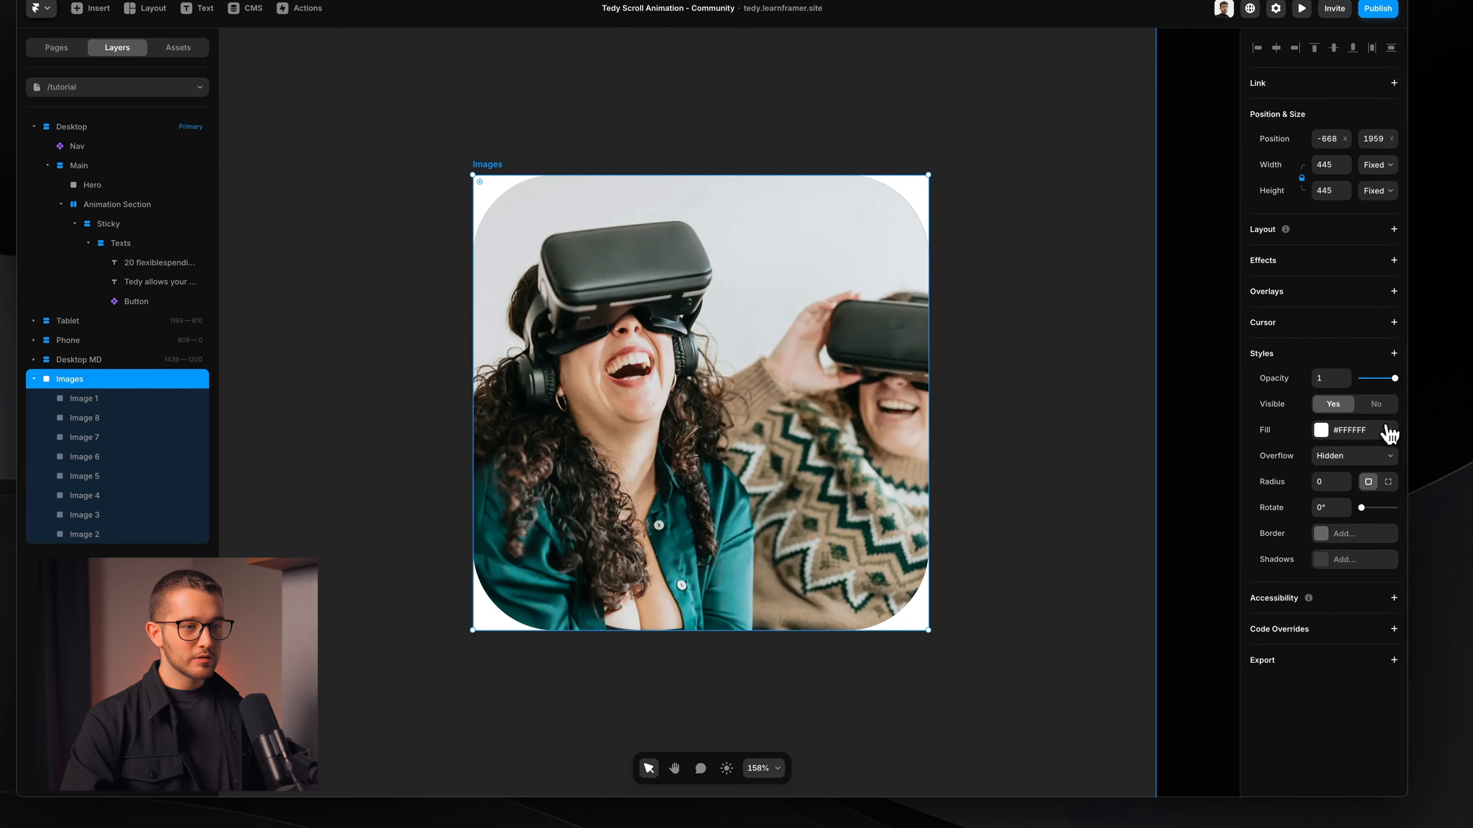
{"action": "left_click", "coordinate": [1415, 497]}
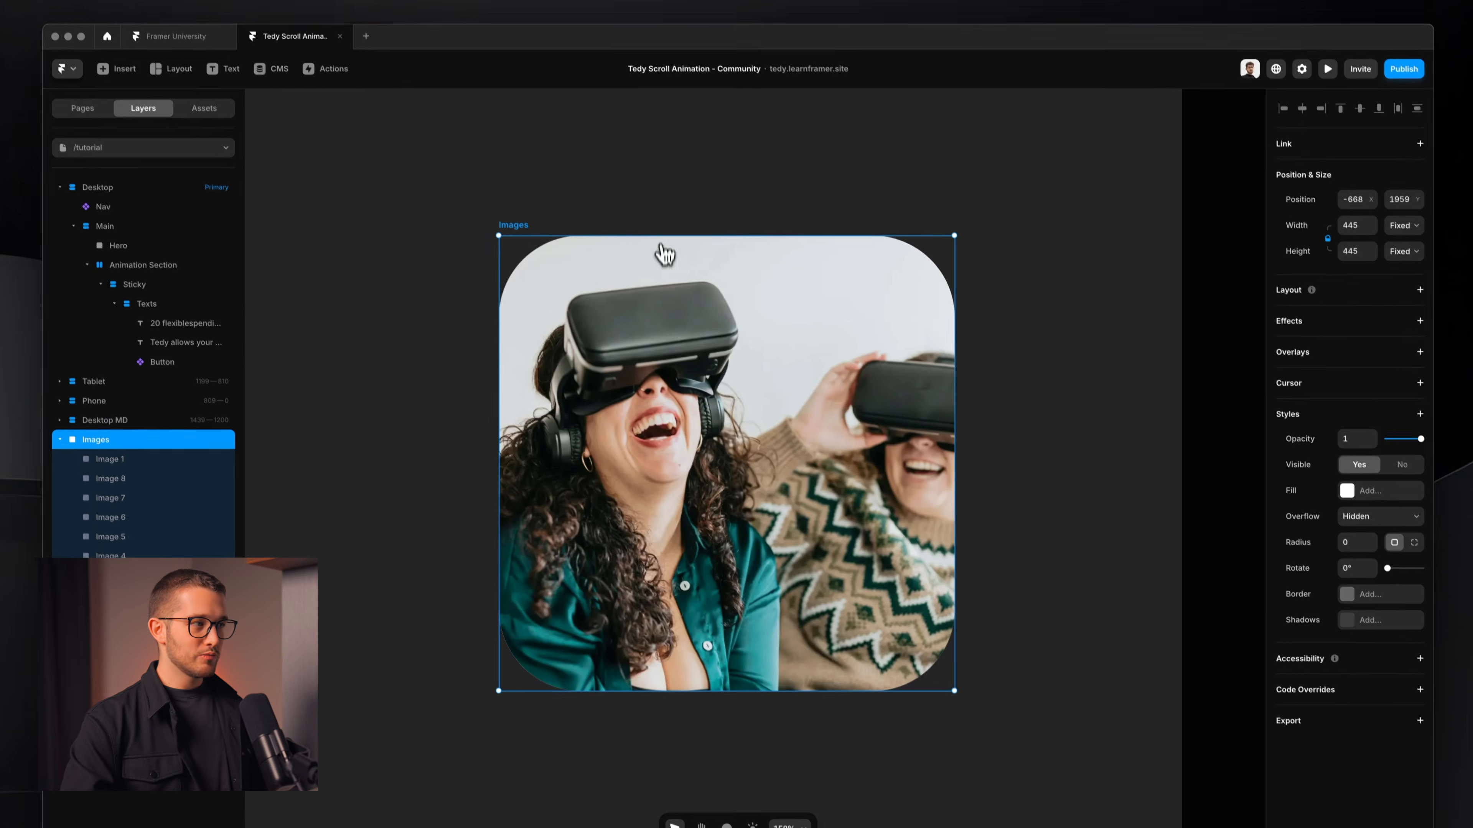
Step: Cut the Images frame from the canvas and paste it into the Sticky frame beneath the Texts
{"action": "scroll", "coordinate": [525, 241], "scroll_direction": "down", "scroll_amount": 5}
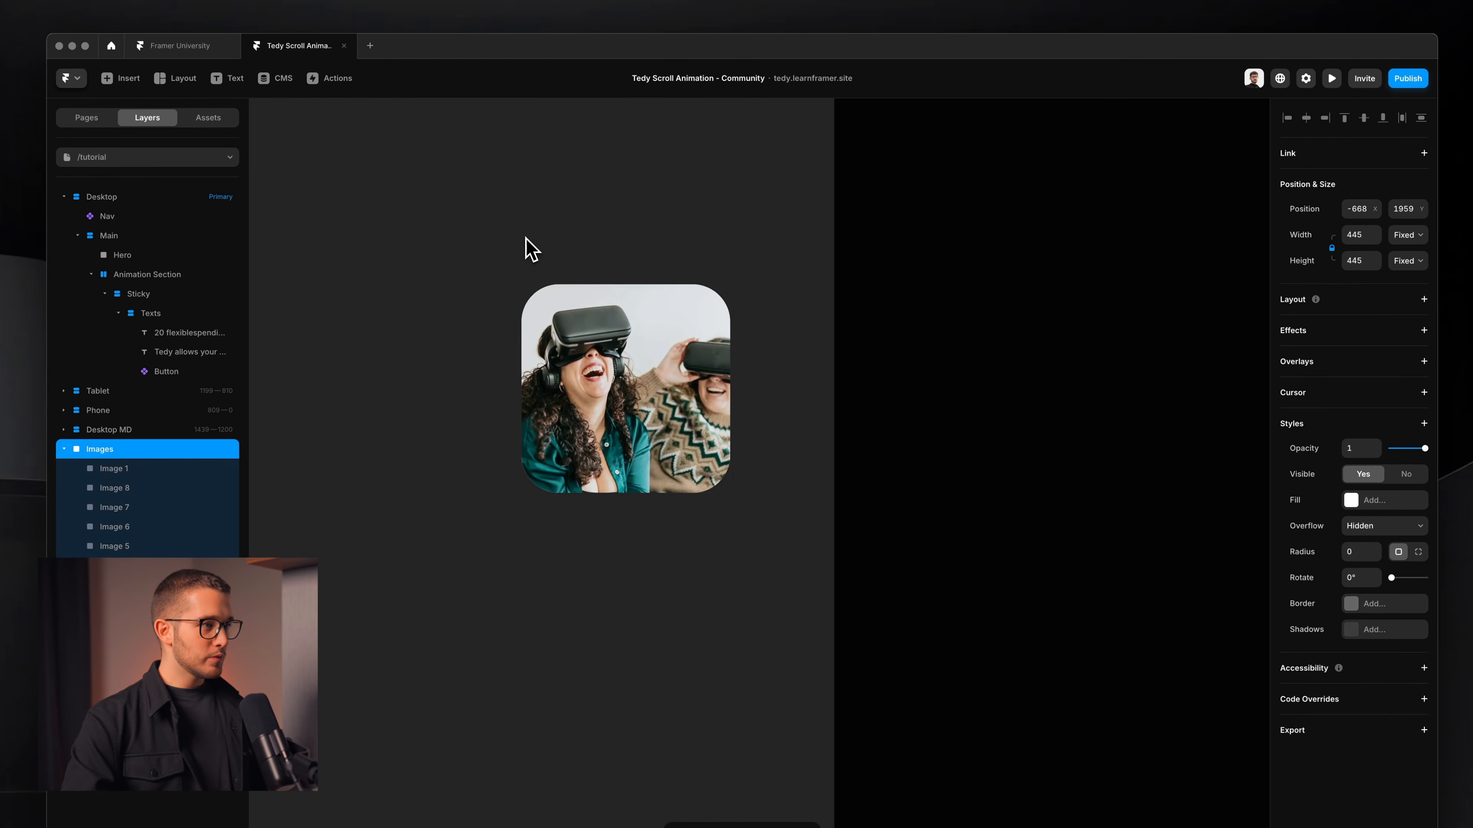
{"action": "key", "text": "super+x"}
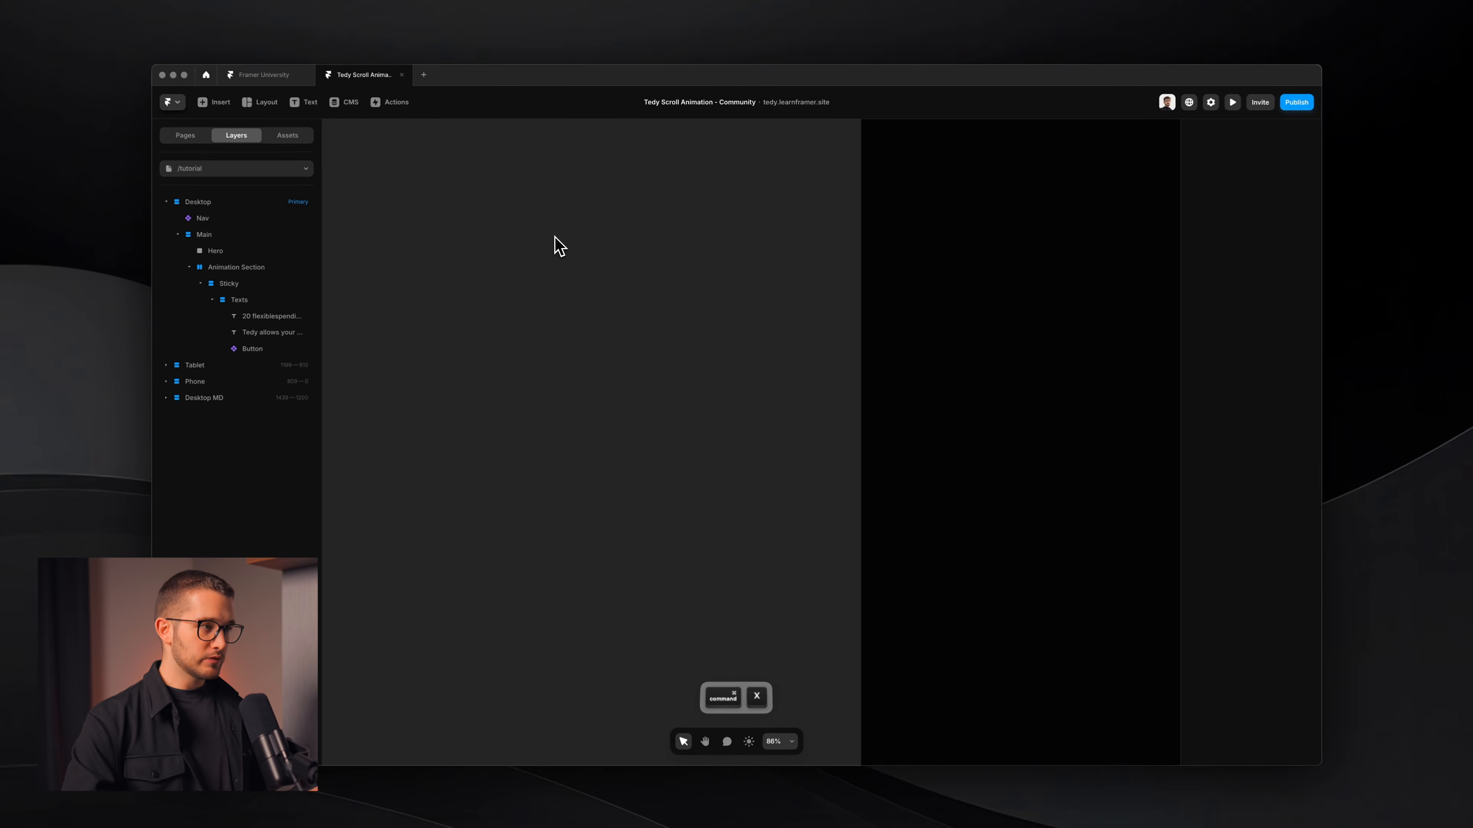
{"action": "scroll", "coordinate": [638, 315], "scroll_direction": "down", "scroll_amount": 5}
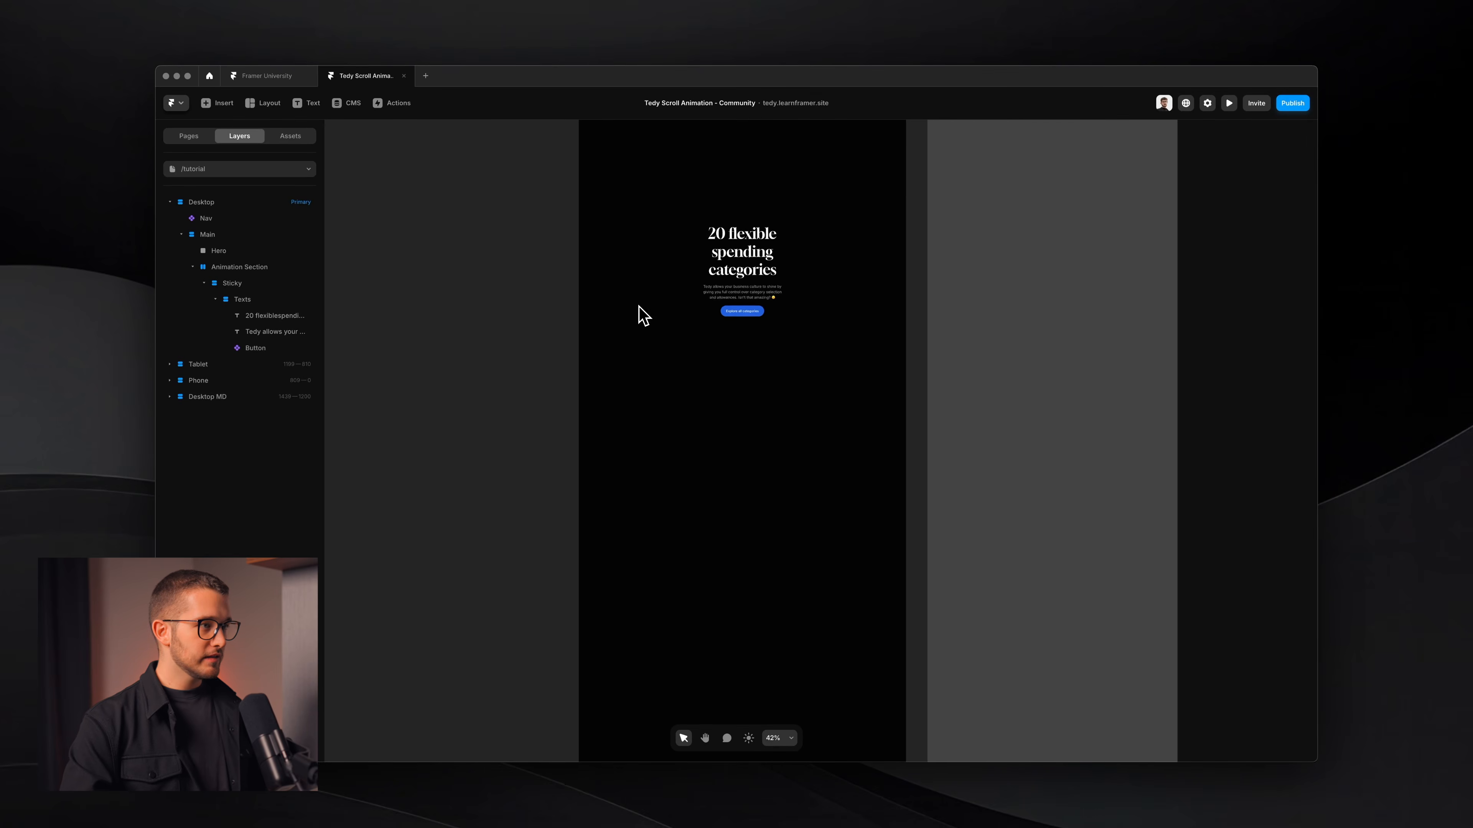
{"action": "left_click", "coordinate": [641, 316]}
{"action": "scroll", "coordinate": [780, 380], "scroll_direction": "up", "scroll_amount": 2}
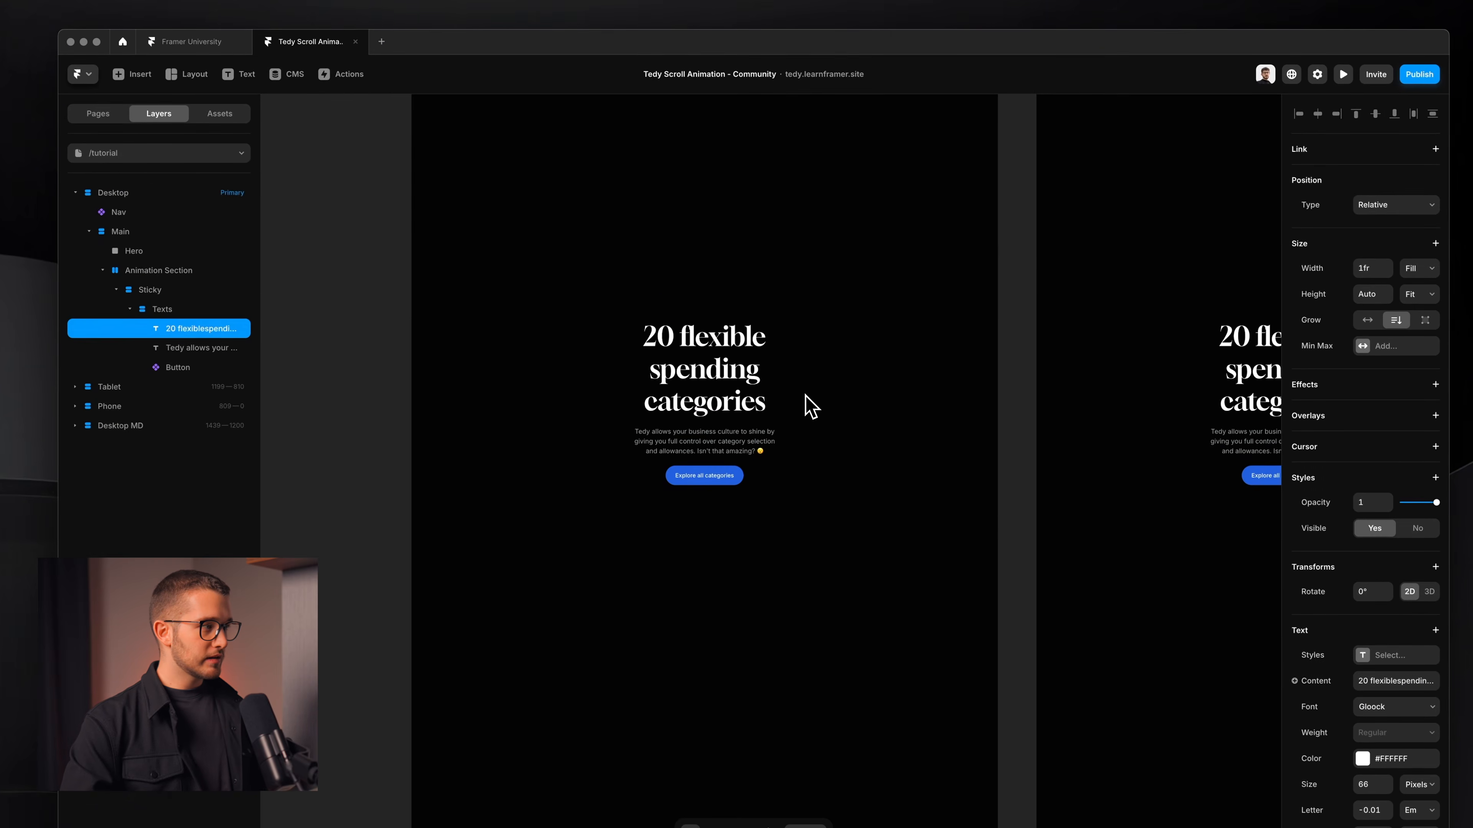
{"action": "left_click", "coordinate": [806, 315], "text": "super"}
{"action": "scroll", "coordinate": [645, 345], "scroll_direction": "up", "scroll_amount": 2}
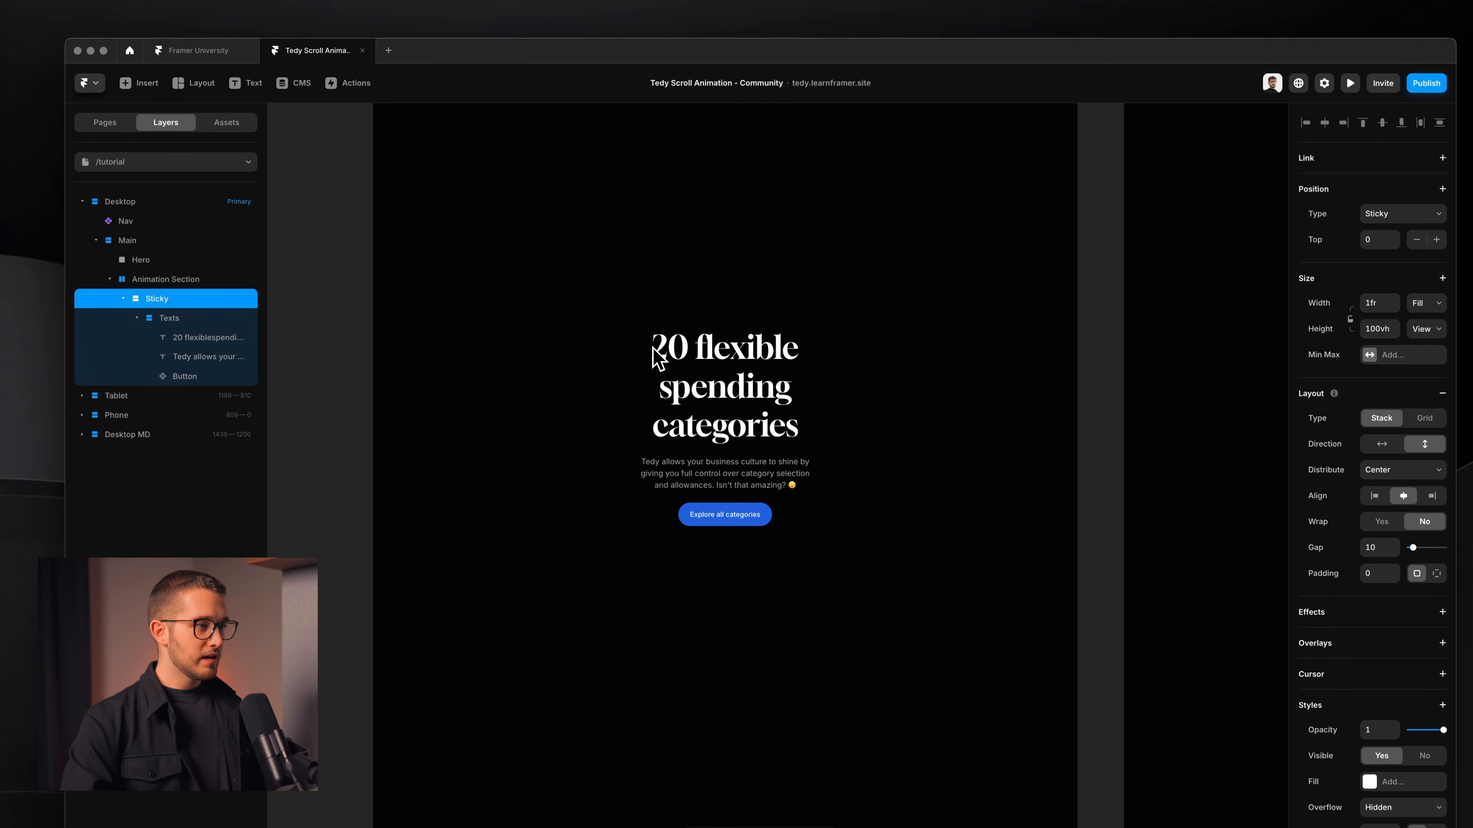
{"action": "key", "text": "super+v"}
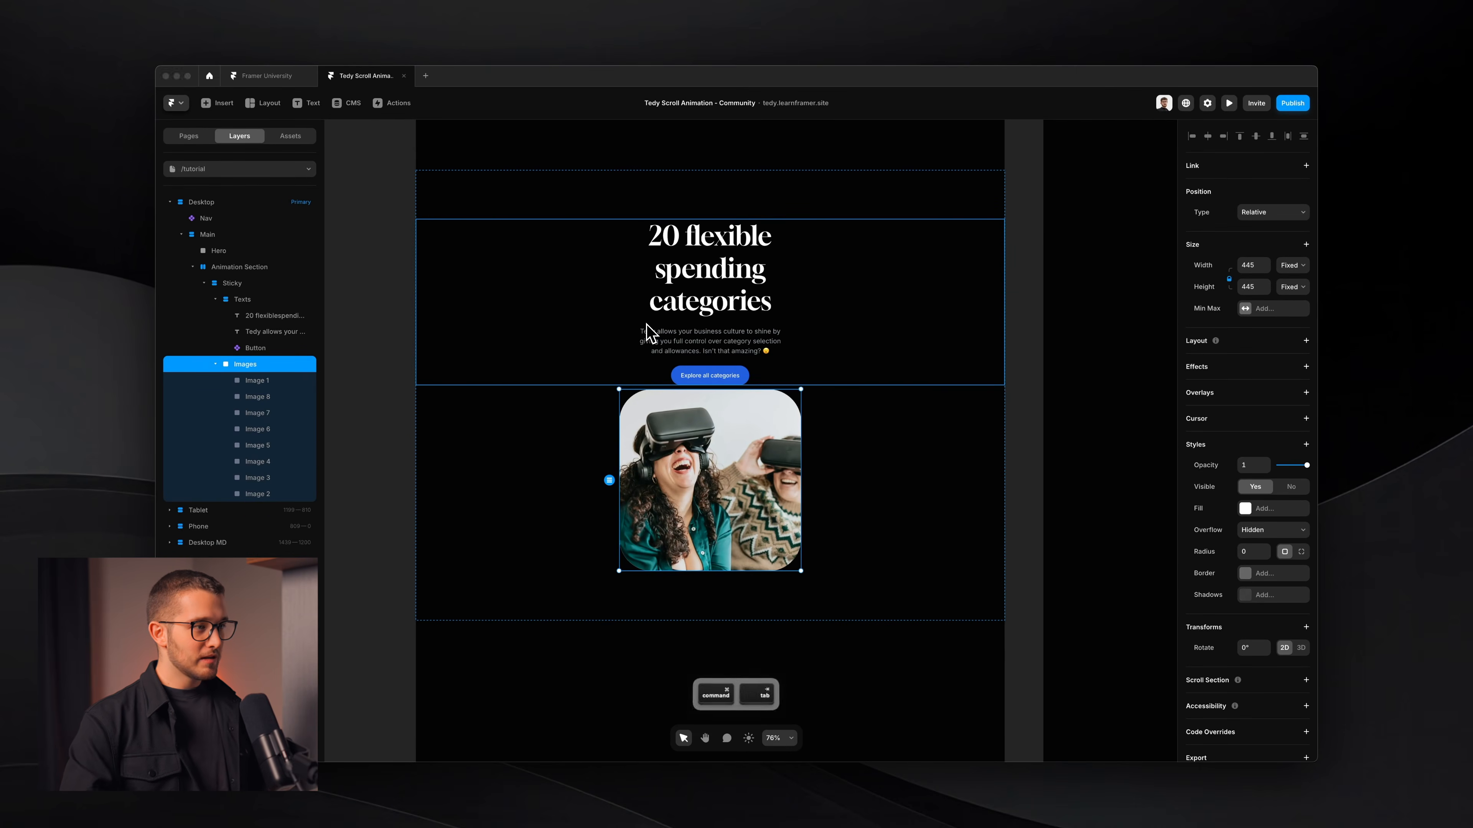
Step: Switch to the finished reference site in the browser and examine how the images move around the text during scrolling
{"action": "key", "text": "super+Tab"}
{"action": "scroll", "coordinate": [838, 385], "scroll_direction": "down", "scroll_amount": 5}
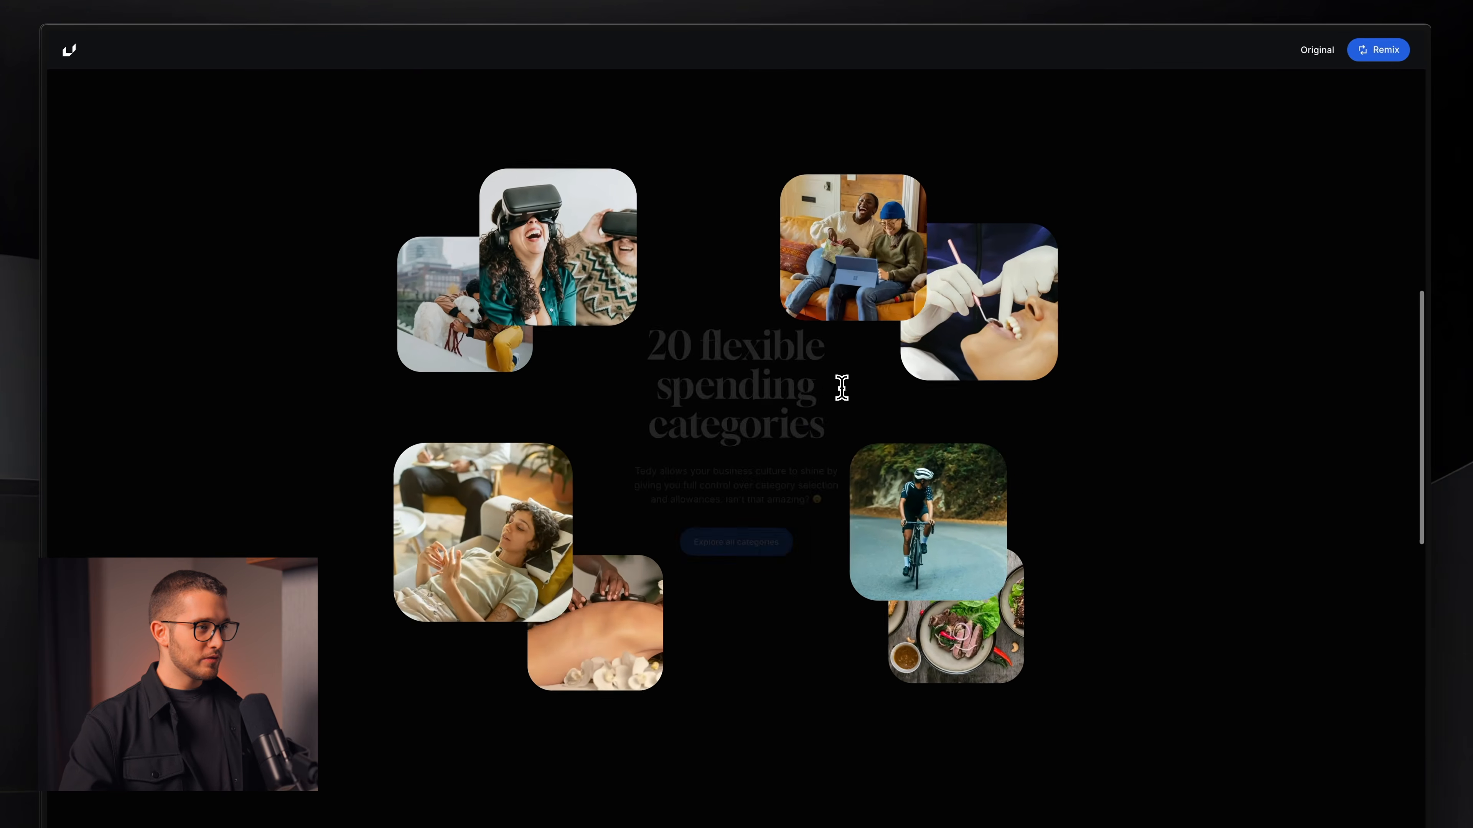
{"action": "scroll", "coordinate": [841, 388], "scroll_direction": "down", "scroll_amount": 3}
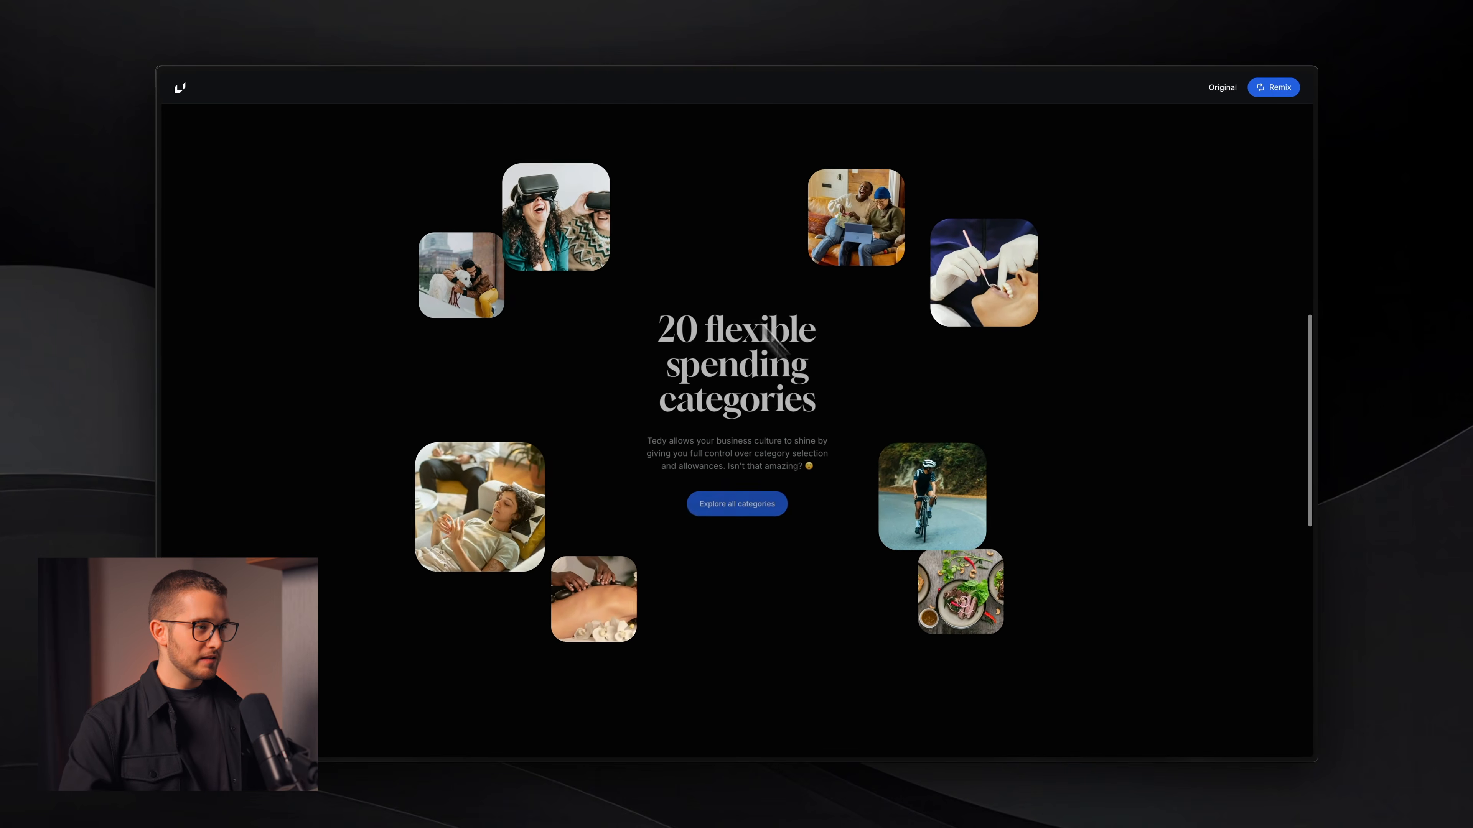
{"action": "key", "text": "super+shift+4"}
{"action": "mouse_move", "coordinate": [614, 302]}
{"action": "left_mouse_down"}
{"action": "mouse_move", "coordinate": [867, 547]}
{"action": "mouse_move", "coordinate": [628, 435]}
{"action": "mouse_move", "coordinate": [999, 658]}
{"action": "left_mouse_up"}
{"action": "key", "text": "space"}
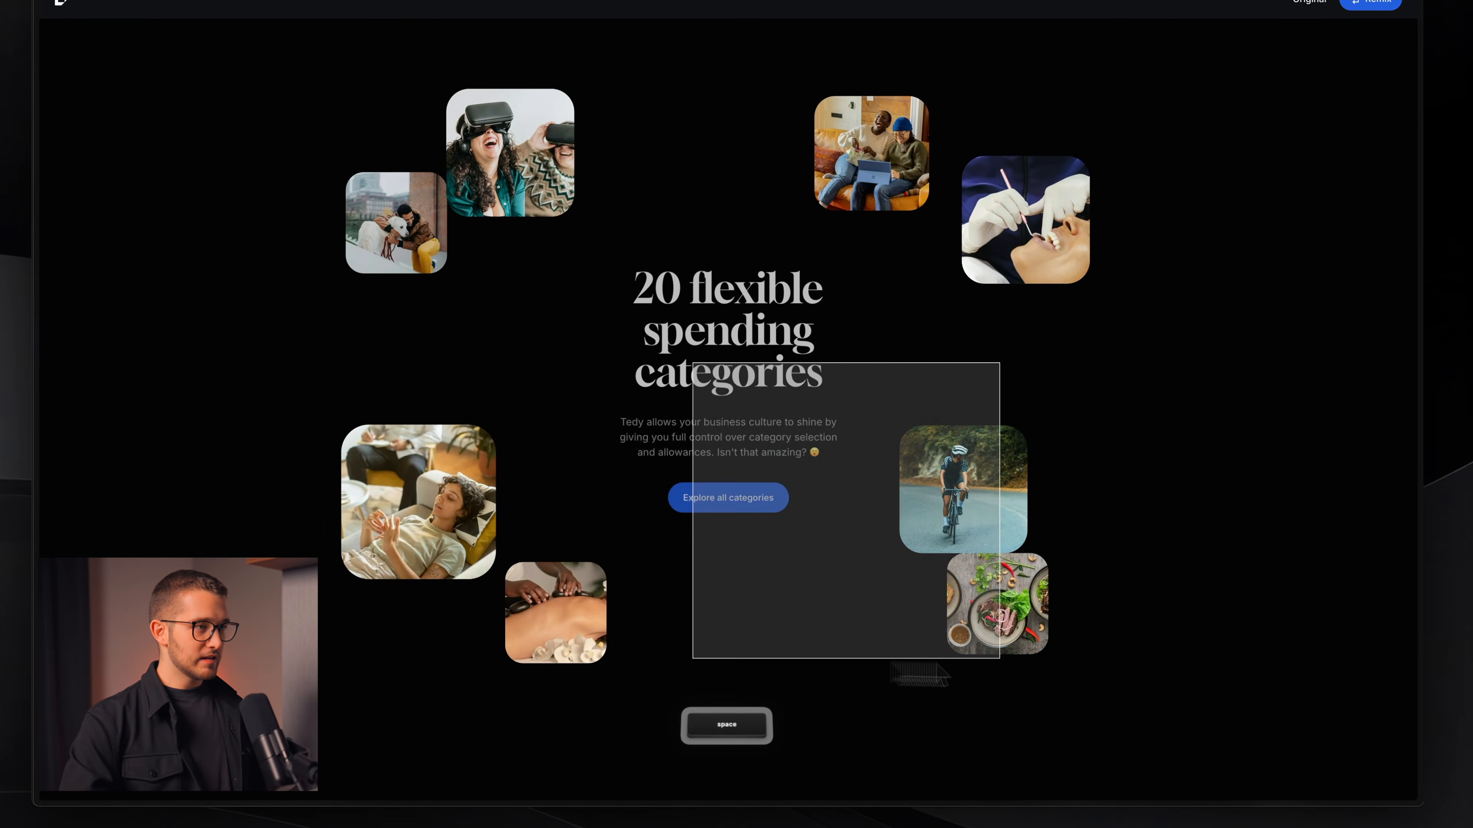
{"action": "key", "text": "super+Tab"}
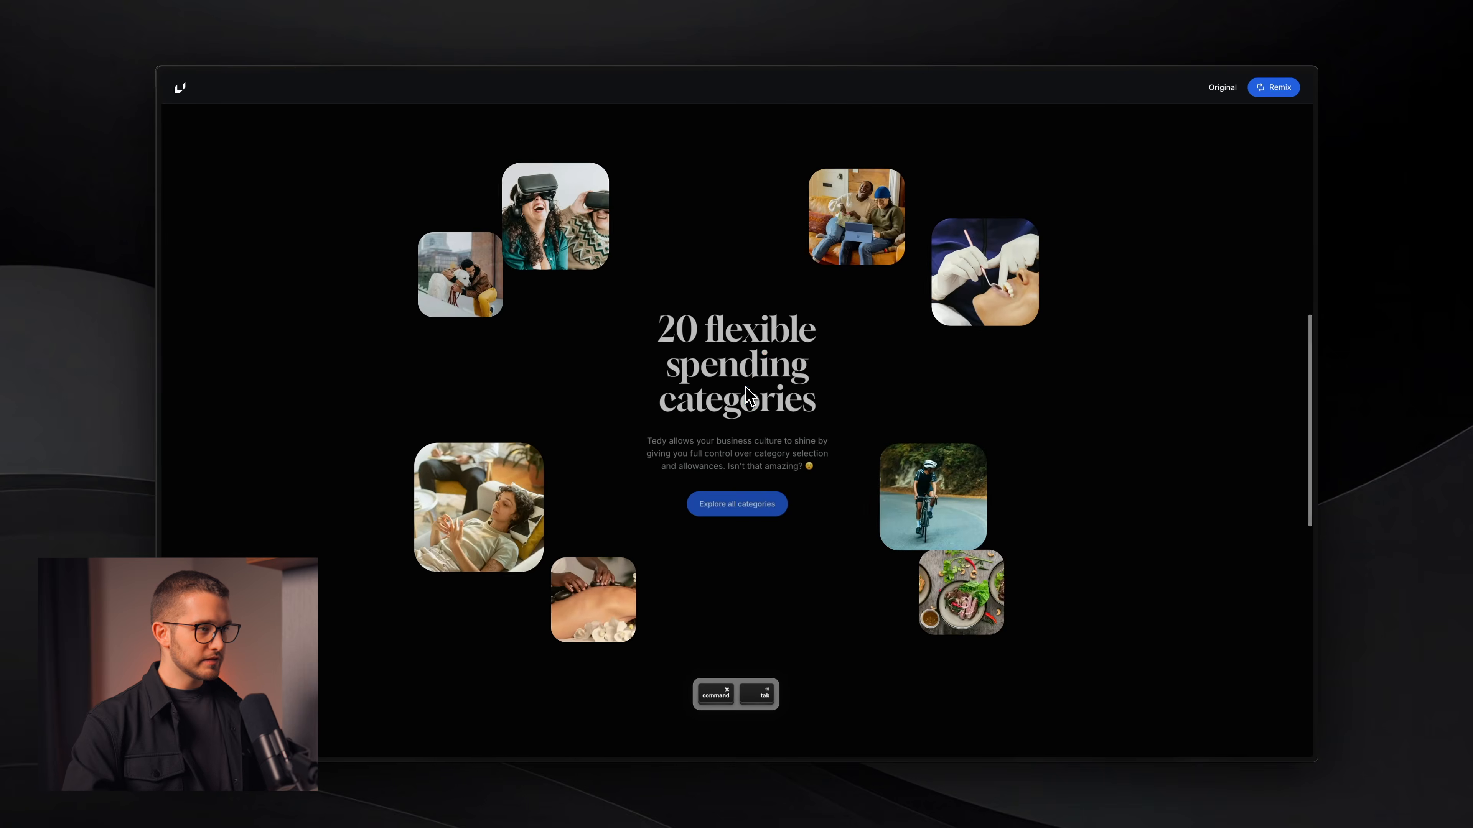
{"action": "scroll", "coordinate": [745, 387], "scroll_direction": "up", "scroll_amount": 10}
{"action": "key", "text": "super+shift+4"}
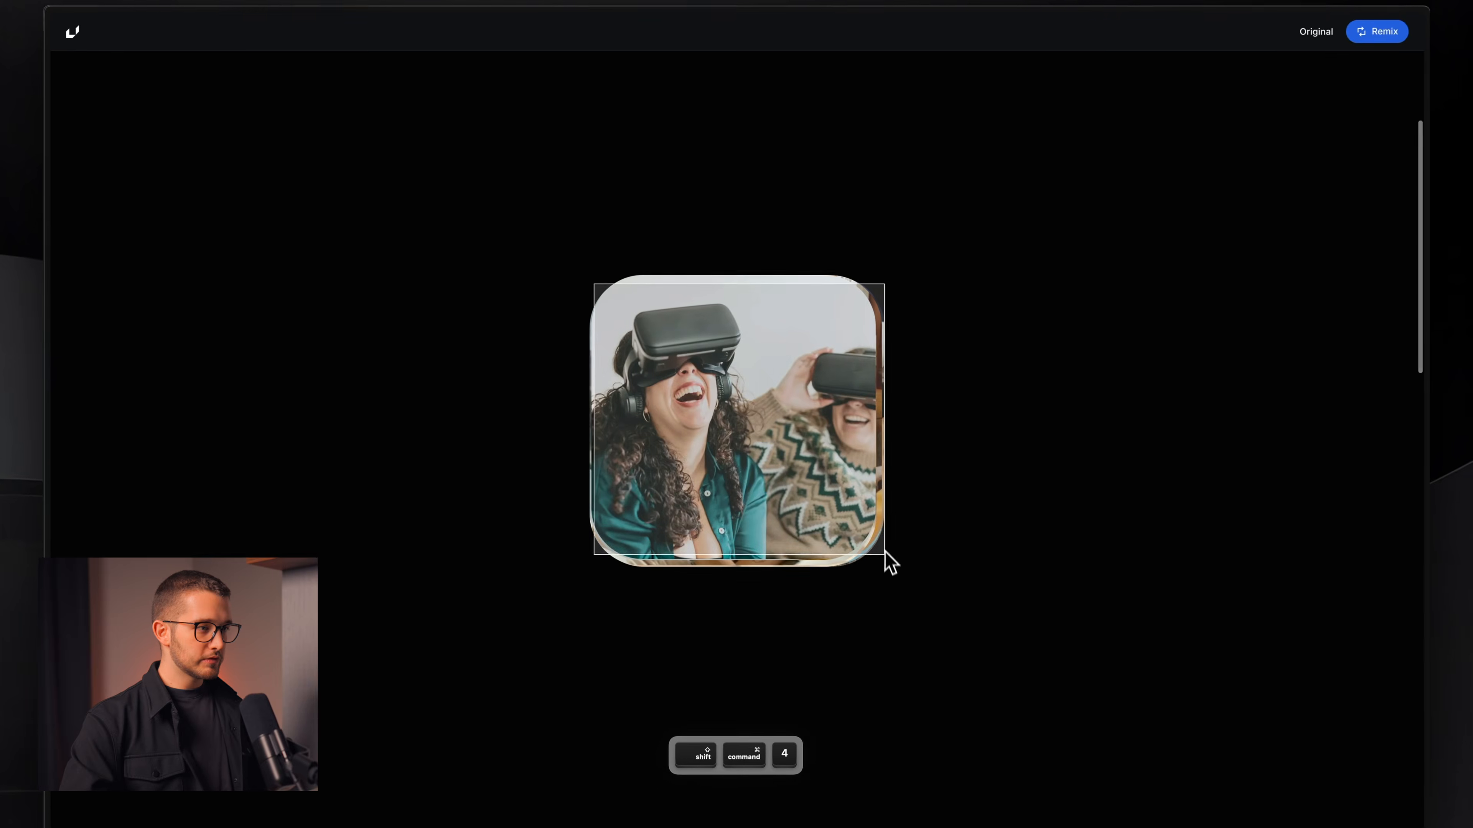
{"action": "scroll", "coordinate": [885, 563], "scroll_direction": "down", "scroll_amount": 10}
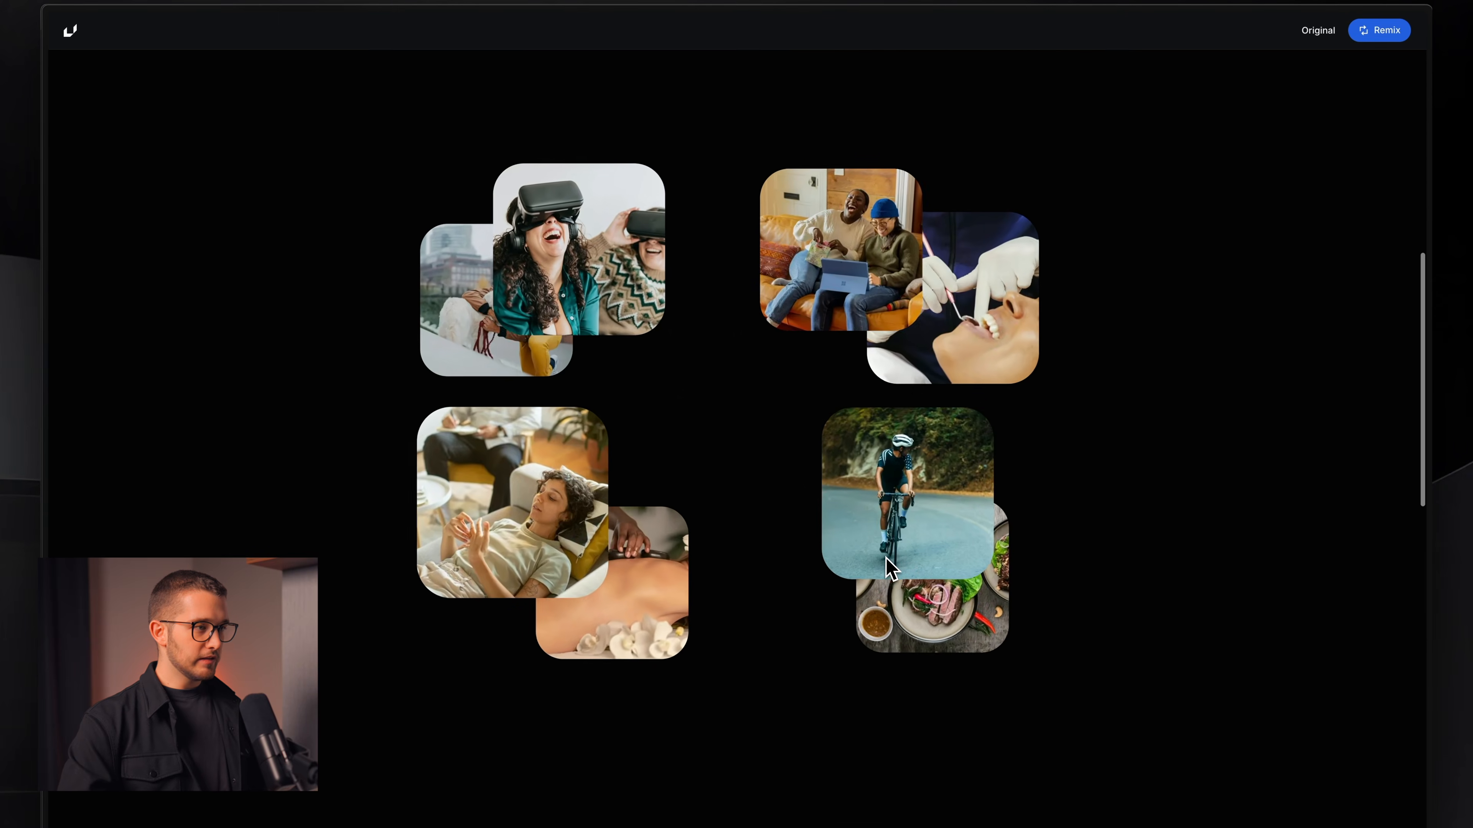
{"action": "scroll", "coordinate": [750, 348], "scroll_direction": "up", "scroll_amount": 5}
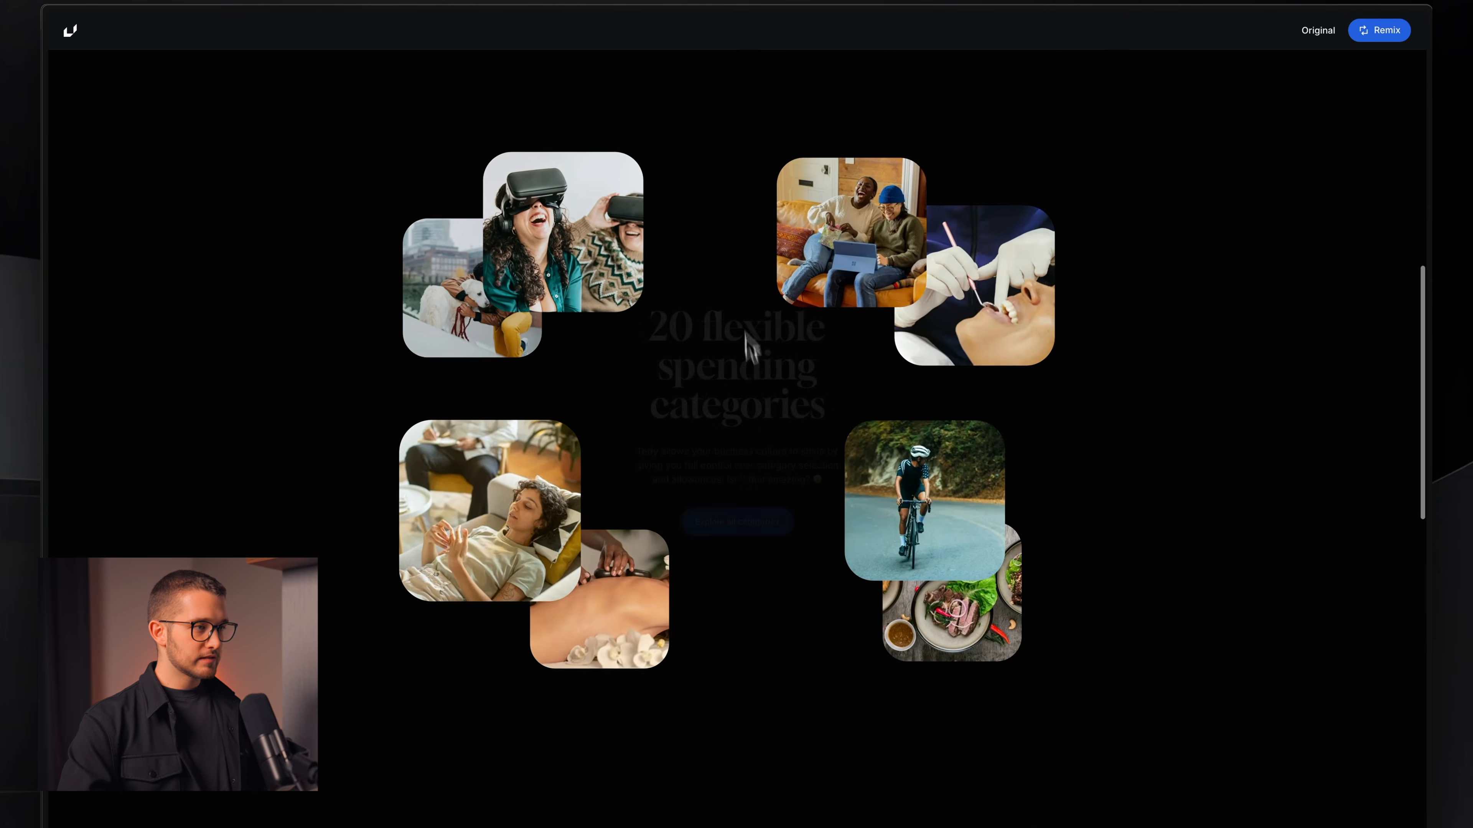
Step: Return to the Framer project and set the Images frame's position type to Absolute
{"action": "key", "text": "super+Tab"}
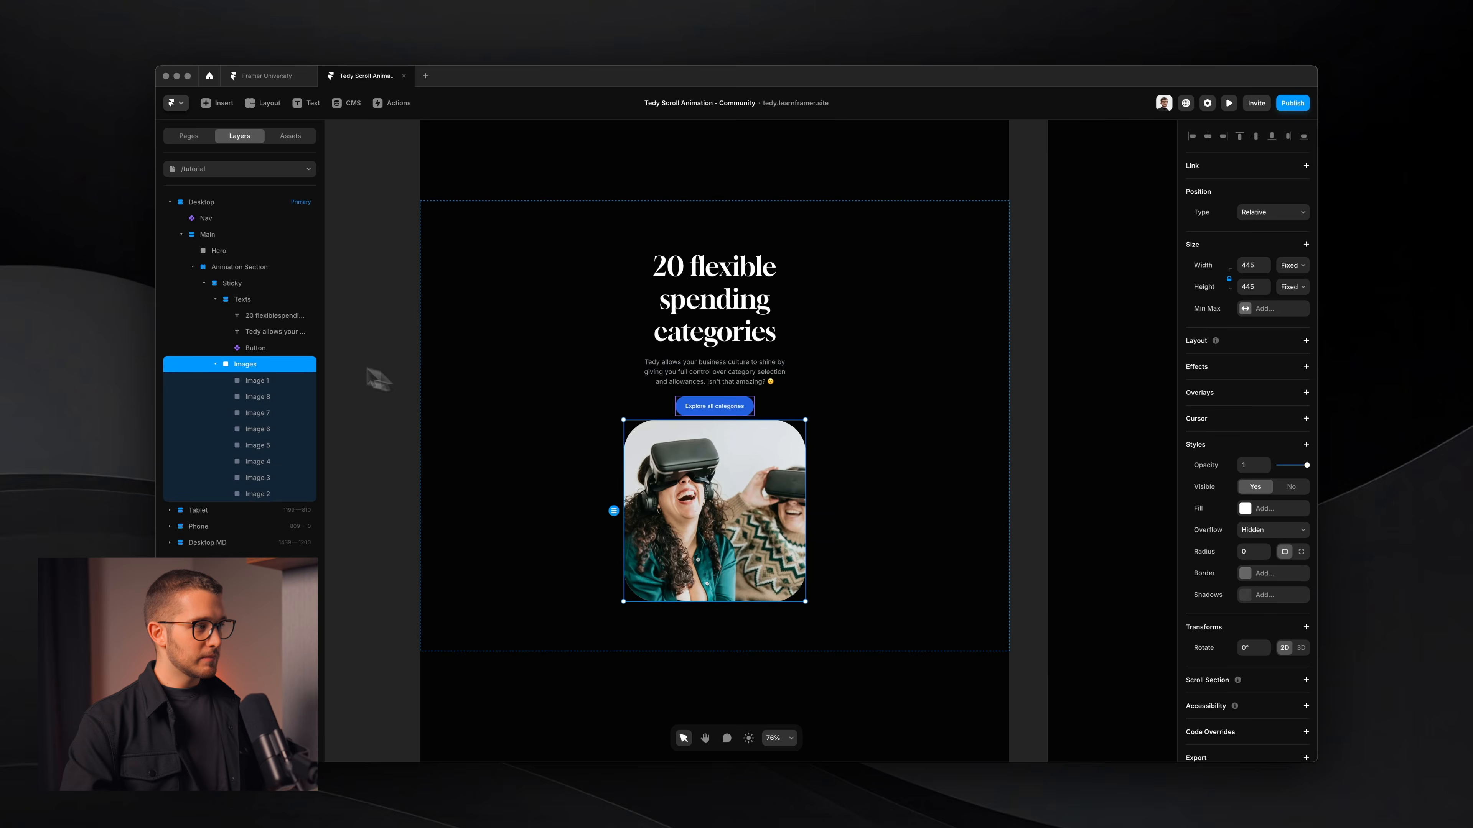
{"action": "left_click", "coordinate": [242, 299]}
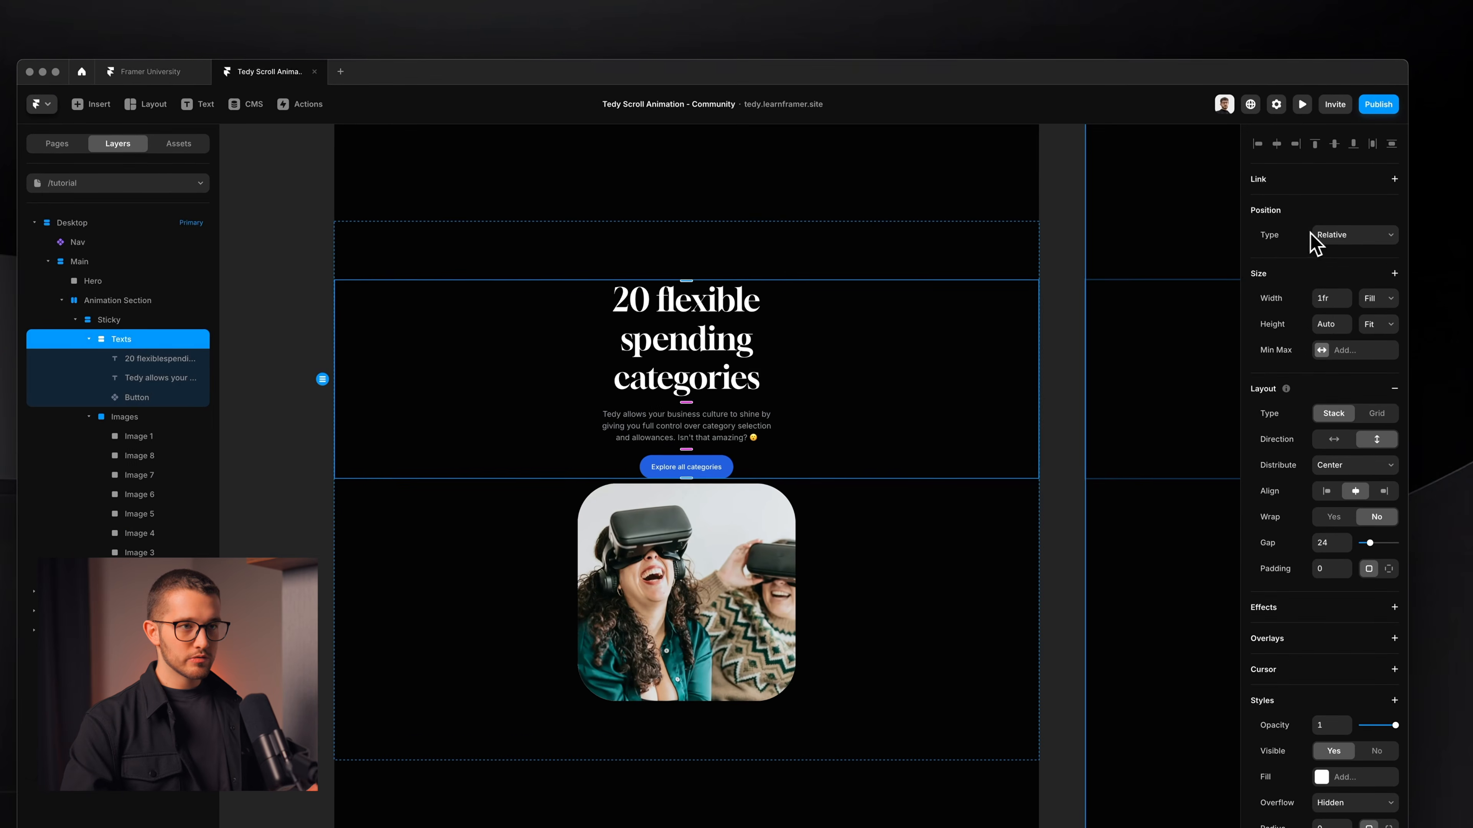
{"action": "left_click", "coordinate": [168, 417]}
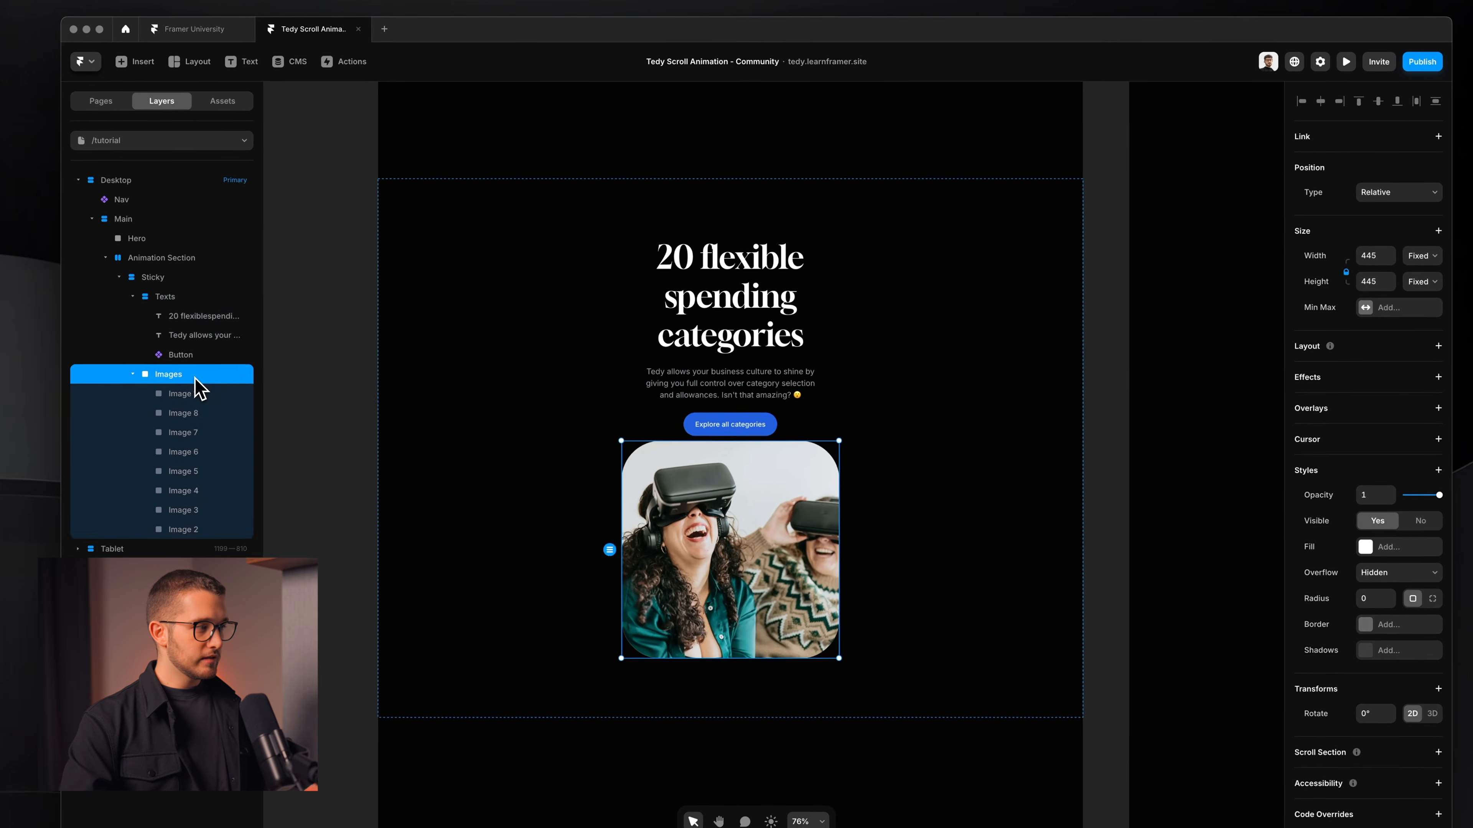
{"action": "left_click", "coordinate": [1387, 199]}
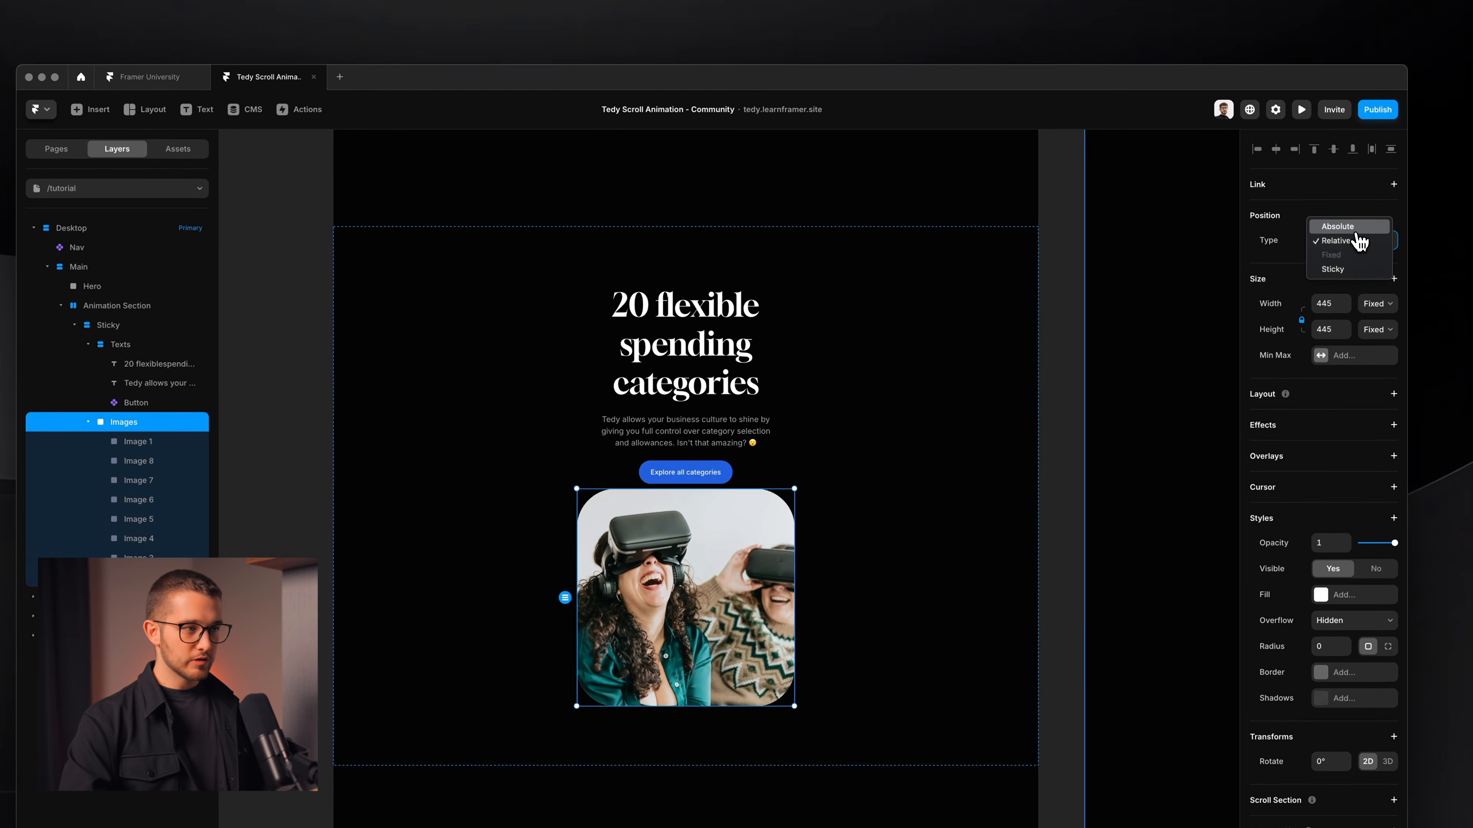
{"action": "left_click", "coordinate": [1382, 200]}
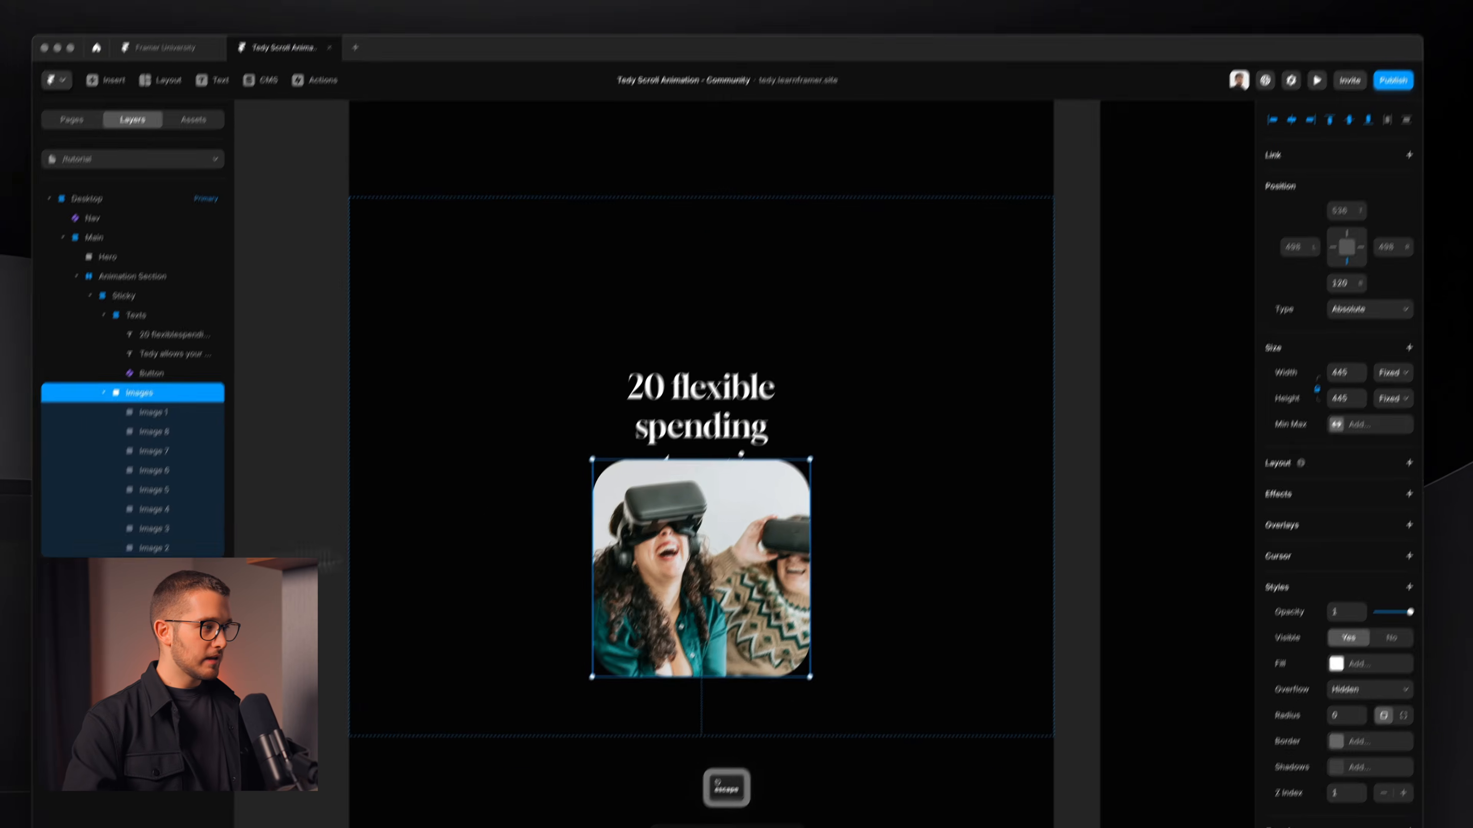
Step: Nudge the Images frame up over the Texts to a bottom offset of 310 px, about 10 px left of centre
{"action": "key", "text": "shift+Up"}
{"action": "key", "text": "shift+Up"}
{"action": "key", "text": "shift+Up"}
{"action": "key", "text": "shift+Up"}
{"action": "key", "text": "shift+Left"}
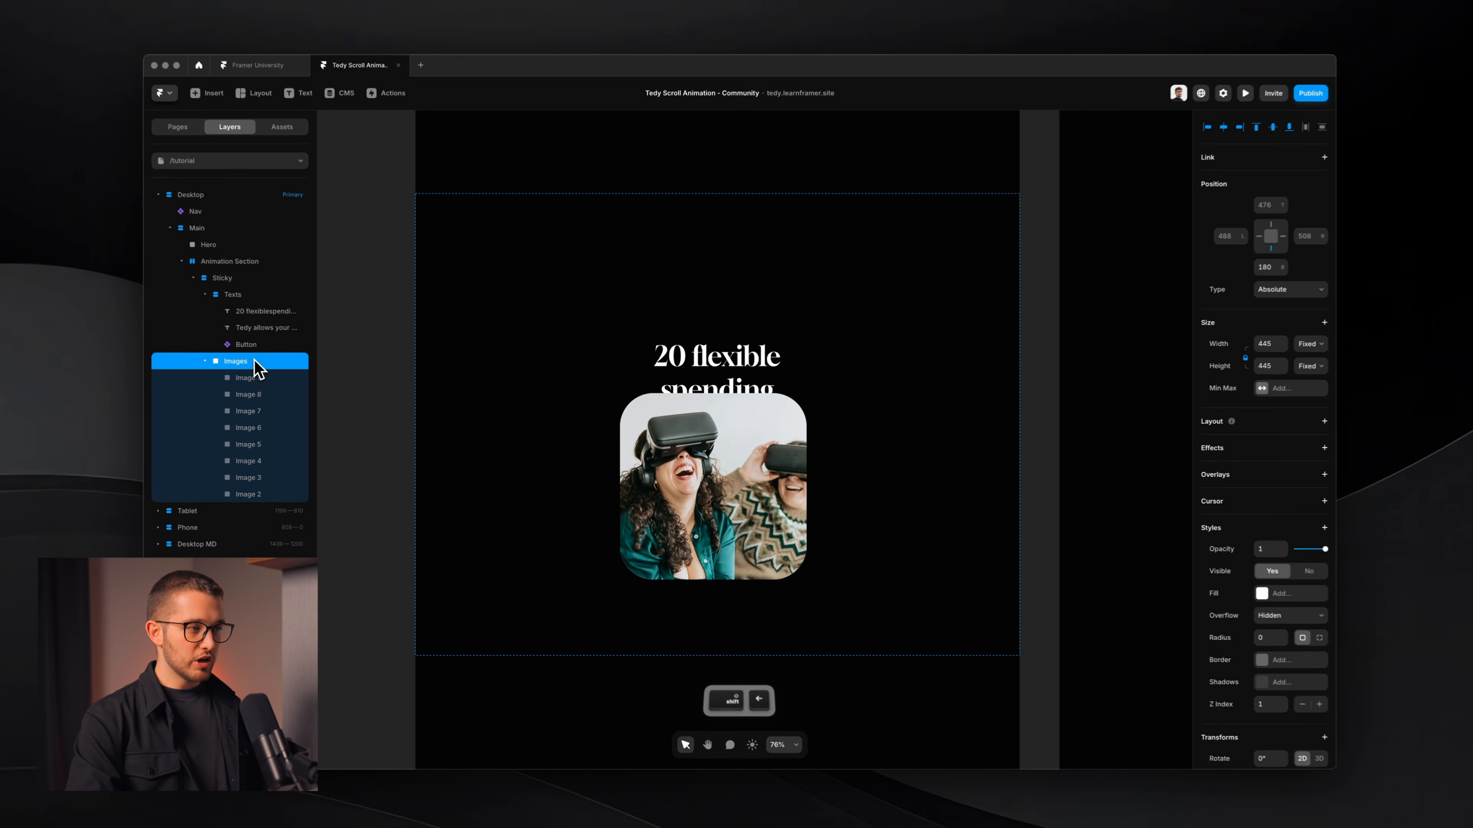
{"action": "key", "text": "shift+Up"}
{"action": "key", "text": "shift+Up"}
{"action": "key", "text": "shift+Up"}
{"action": "key", "text": "shift+Up"}
{"action": "key", "text": "shift+Up"}
{"action": "key", "text": "shift+Left"}
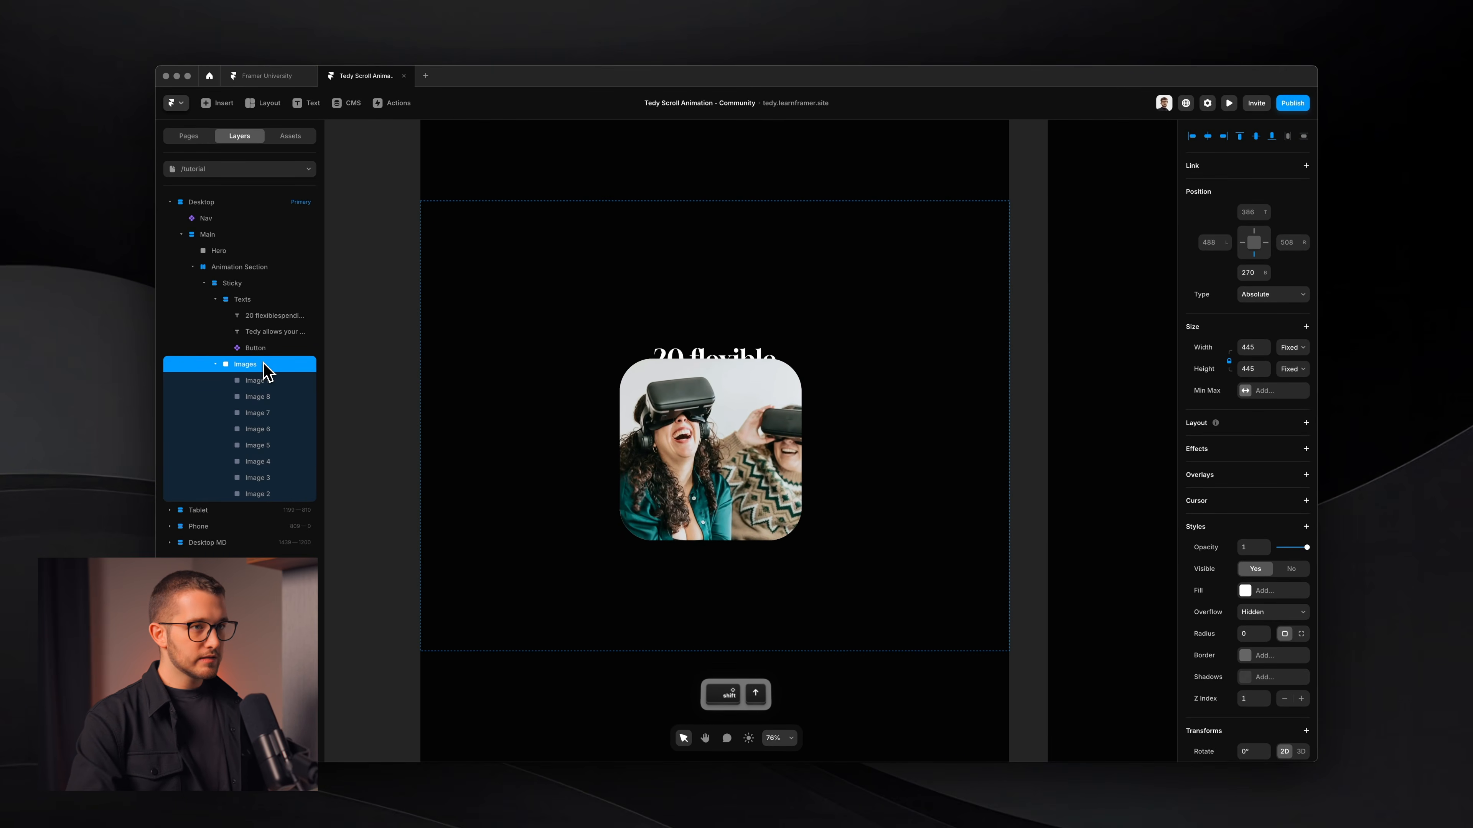
{"action": "key", "text": "shift+Up"}
{"action": "key", "text": "shift+Up"}
{"action": "key", "text": "shift+Up"}
{"action": "key", "text": "shift+Up"}
Step: Centre the Images frame horizontally and vertically within the Sticky frame
{"action": "key", "text": "alt+h"}
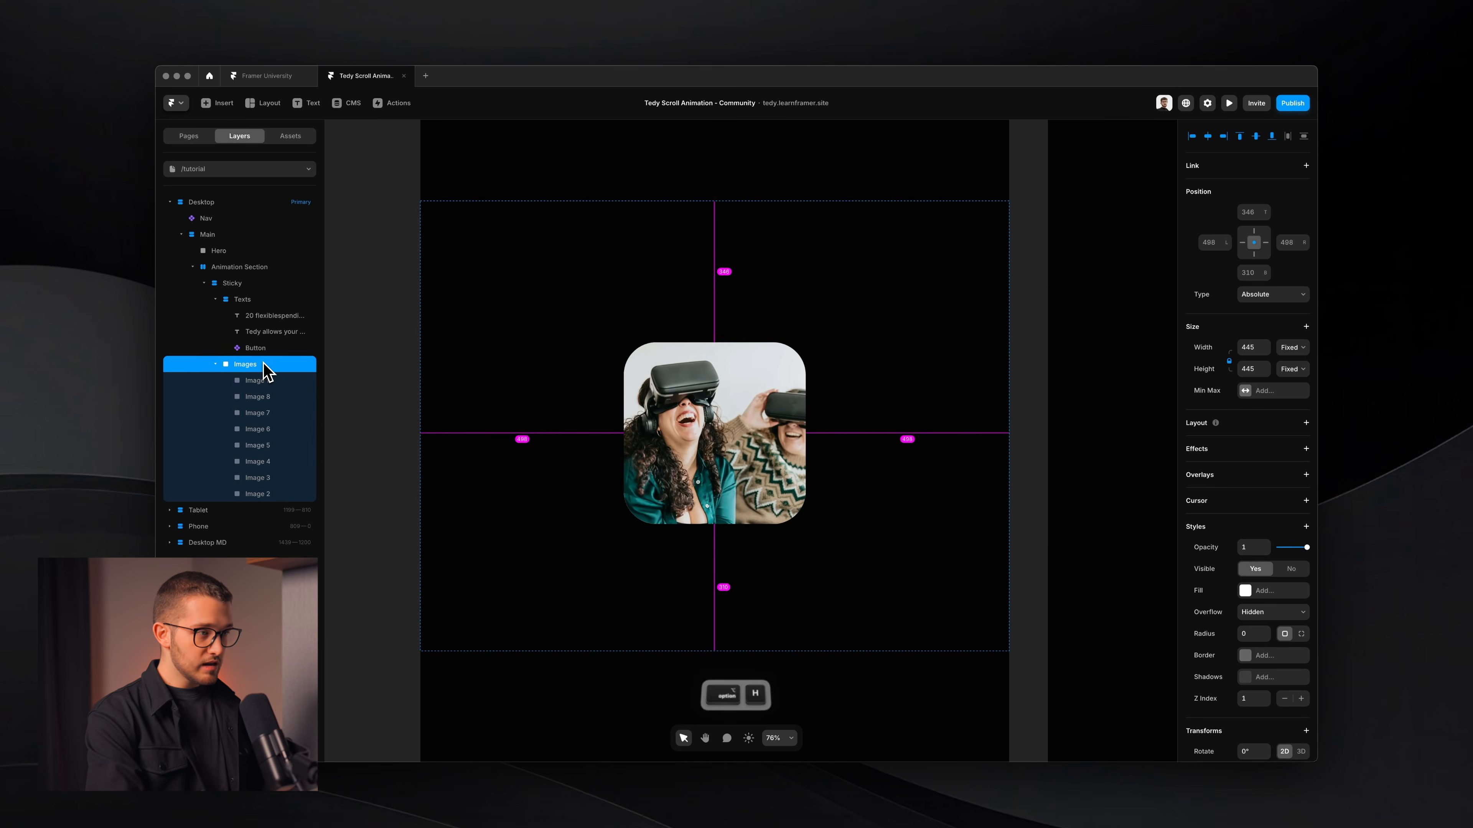
{"action": "key", "text": "alt+v"}
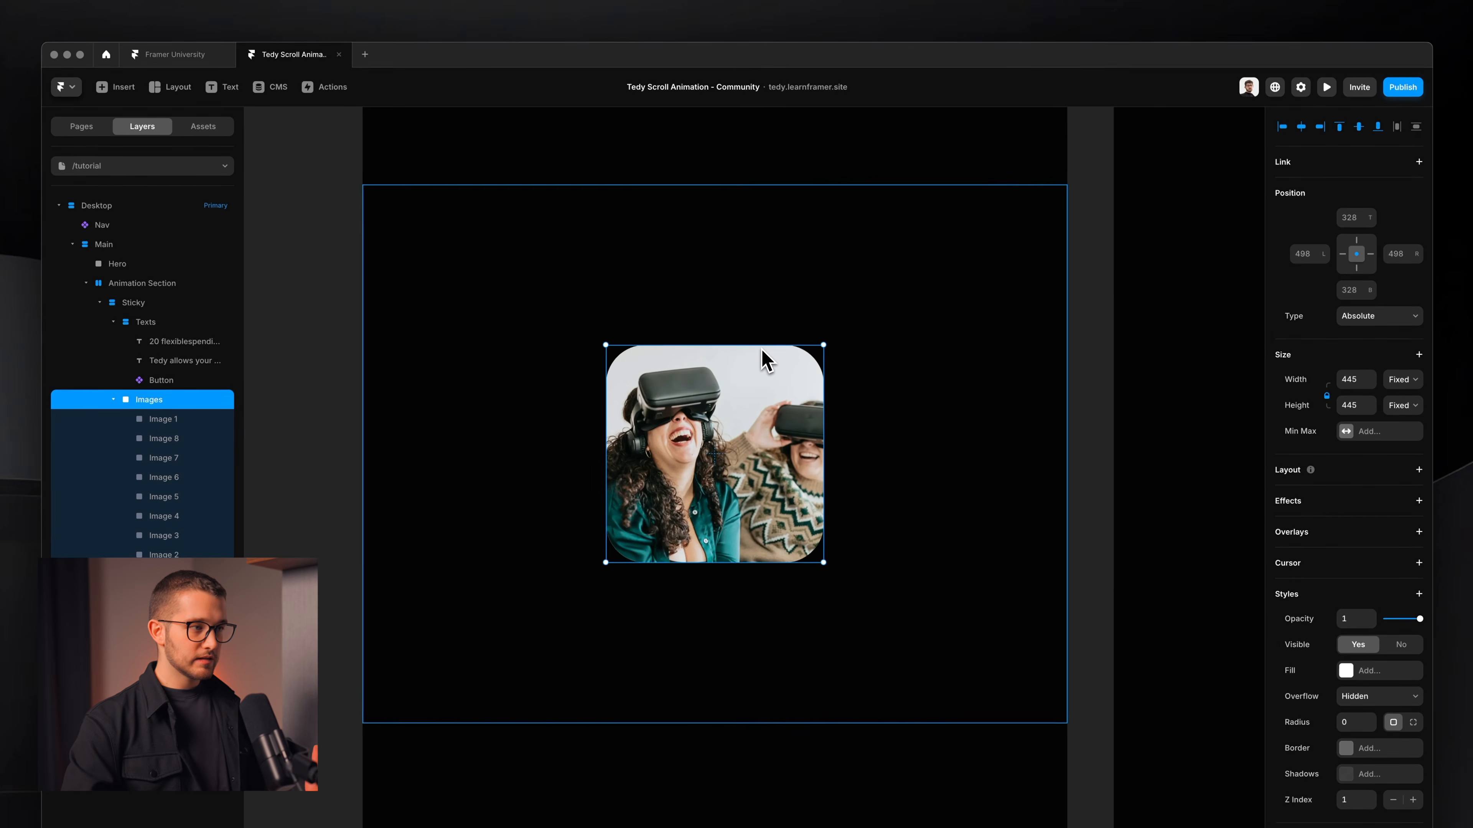
Step: Preview the desktop page and scroll through it to check how the centred Images frame behaves in the Sticky frame
{"action": "key", "text": "super+p"}
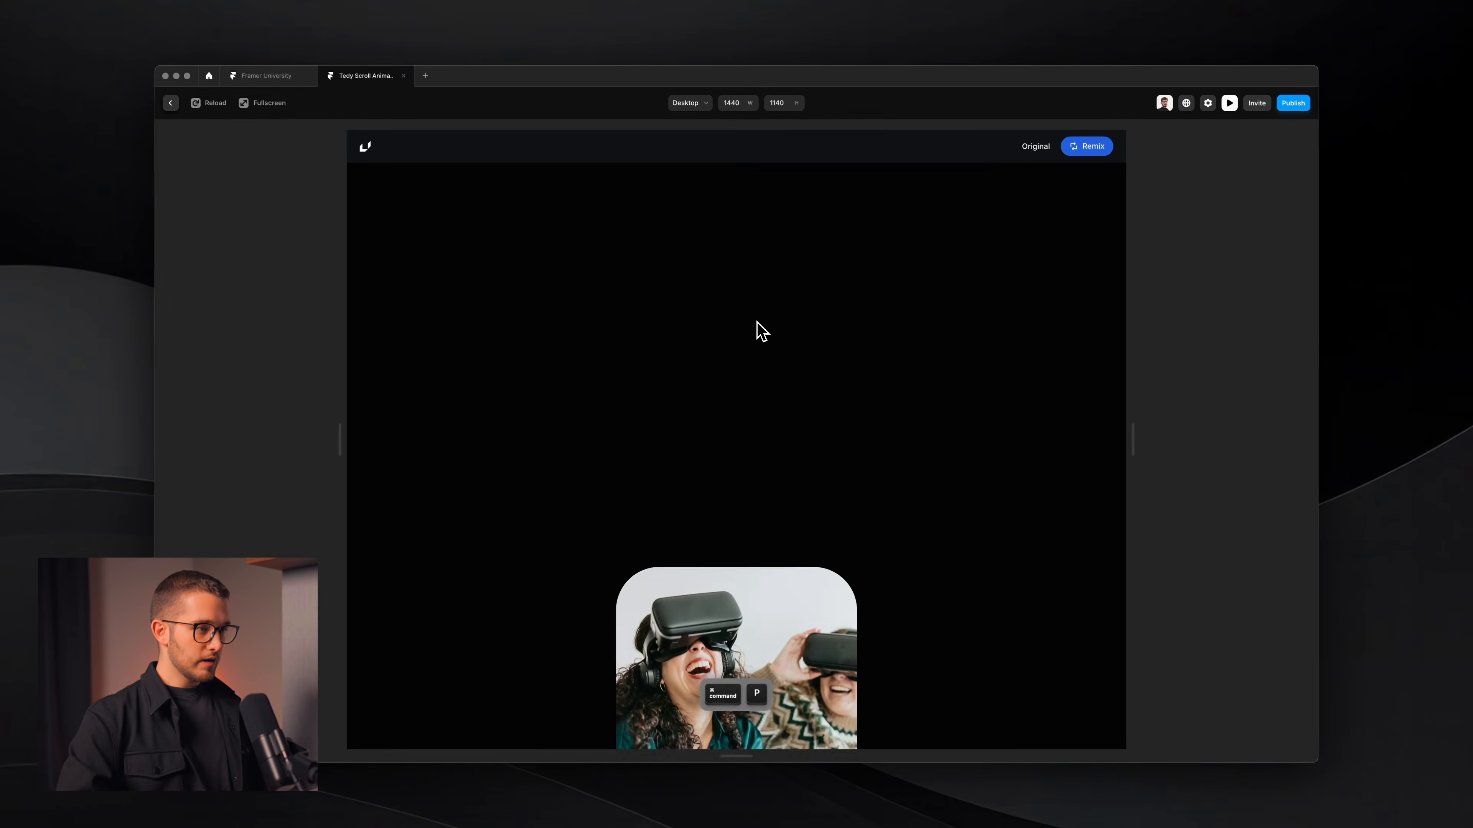
{"action": "scroll", "coordinate": [760, 332], "scroll_direction": "down", "scroll_amount": 3}
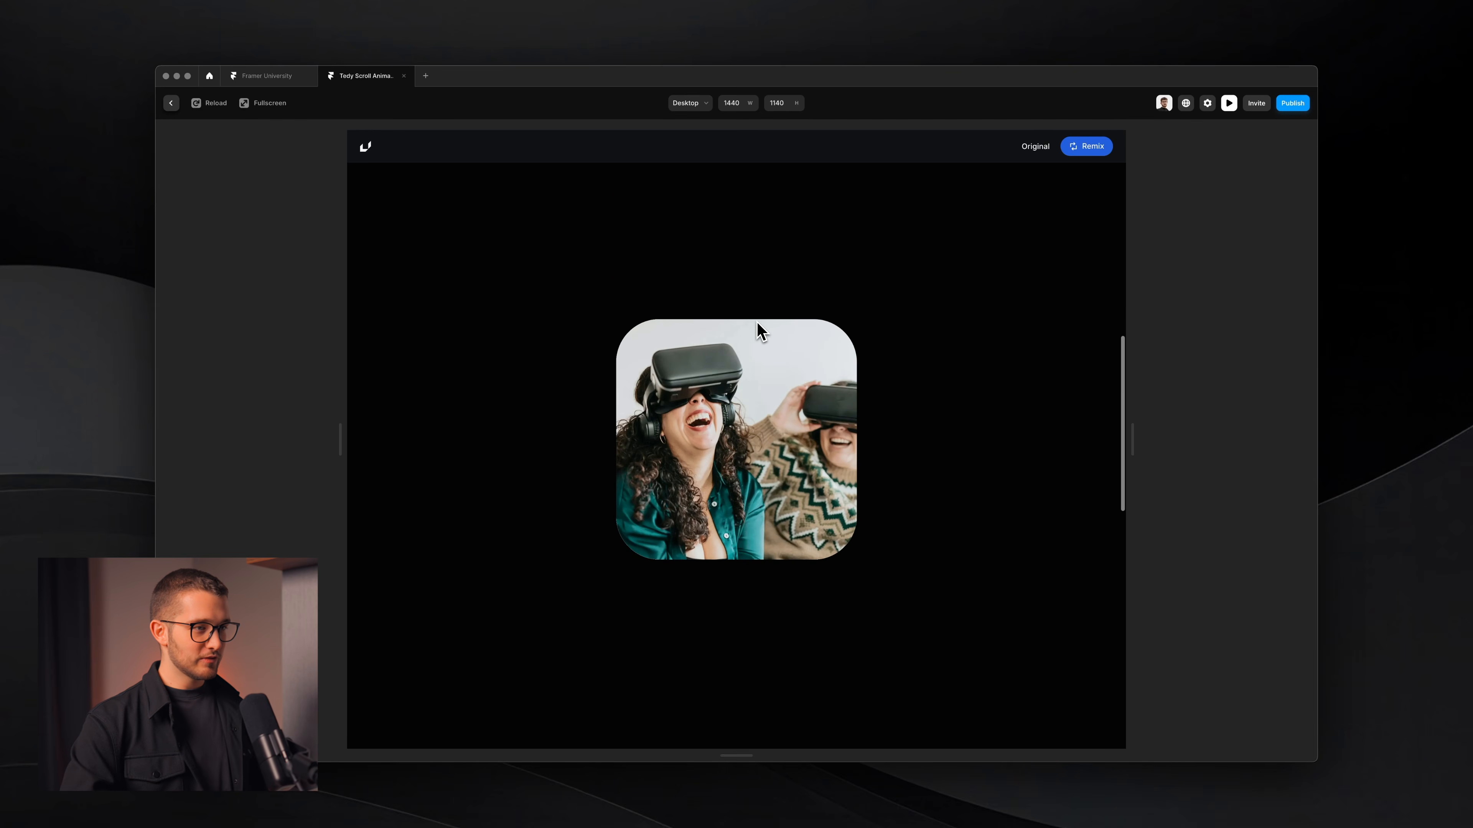
{"action": "scroll", "coordinate": [760, 332], "scroll_direction": "down", "scroll_amount": 5}
{"action": "scroll", "coordinate": [757, 329], "scroll_direction": "up", "scroll_amount": 5}
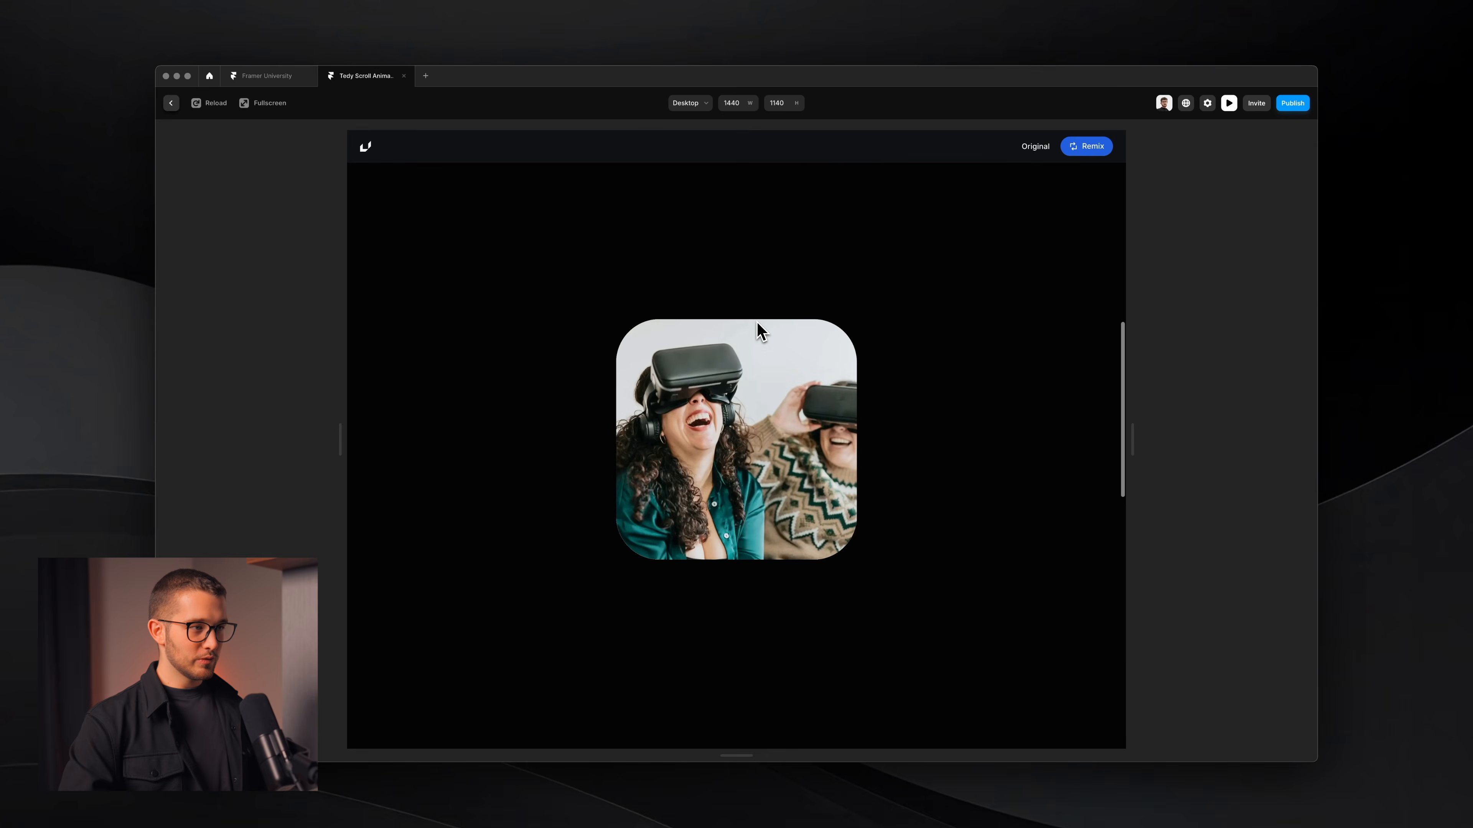
{"action": "key", "text": "Escape"}
{"action": "key", "text": "super+p"}
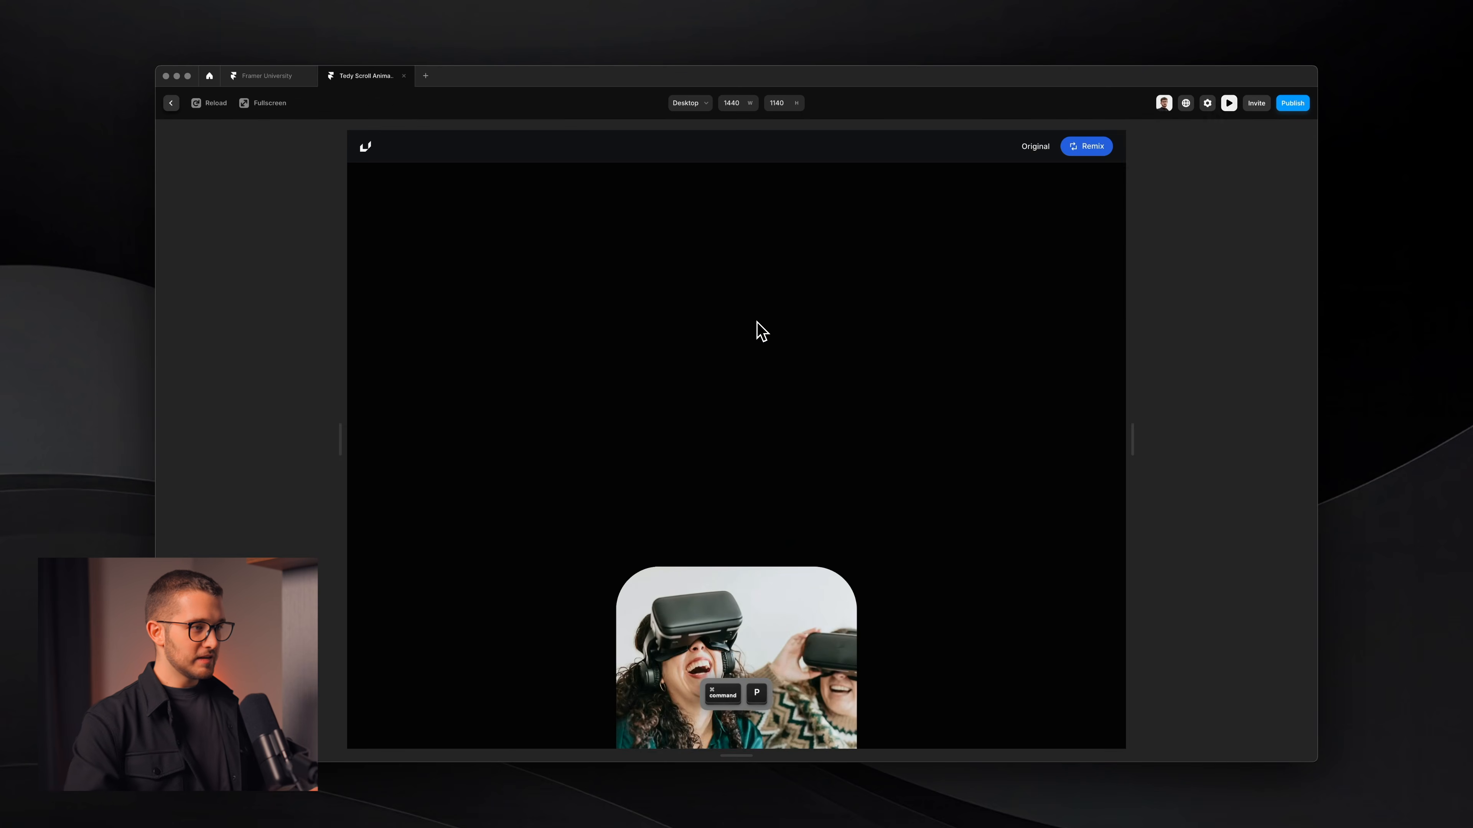
{"action": "scroll", "coordinate": [761, 332], "scroll_direction": "down", "scroll_amount": 4}
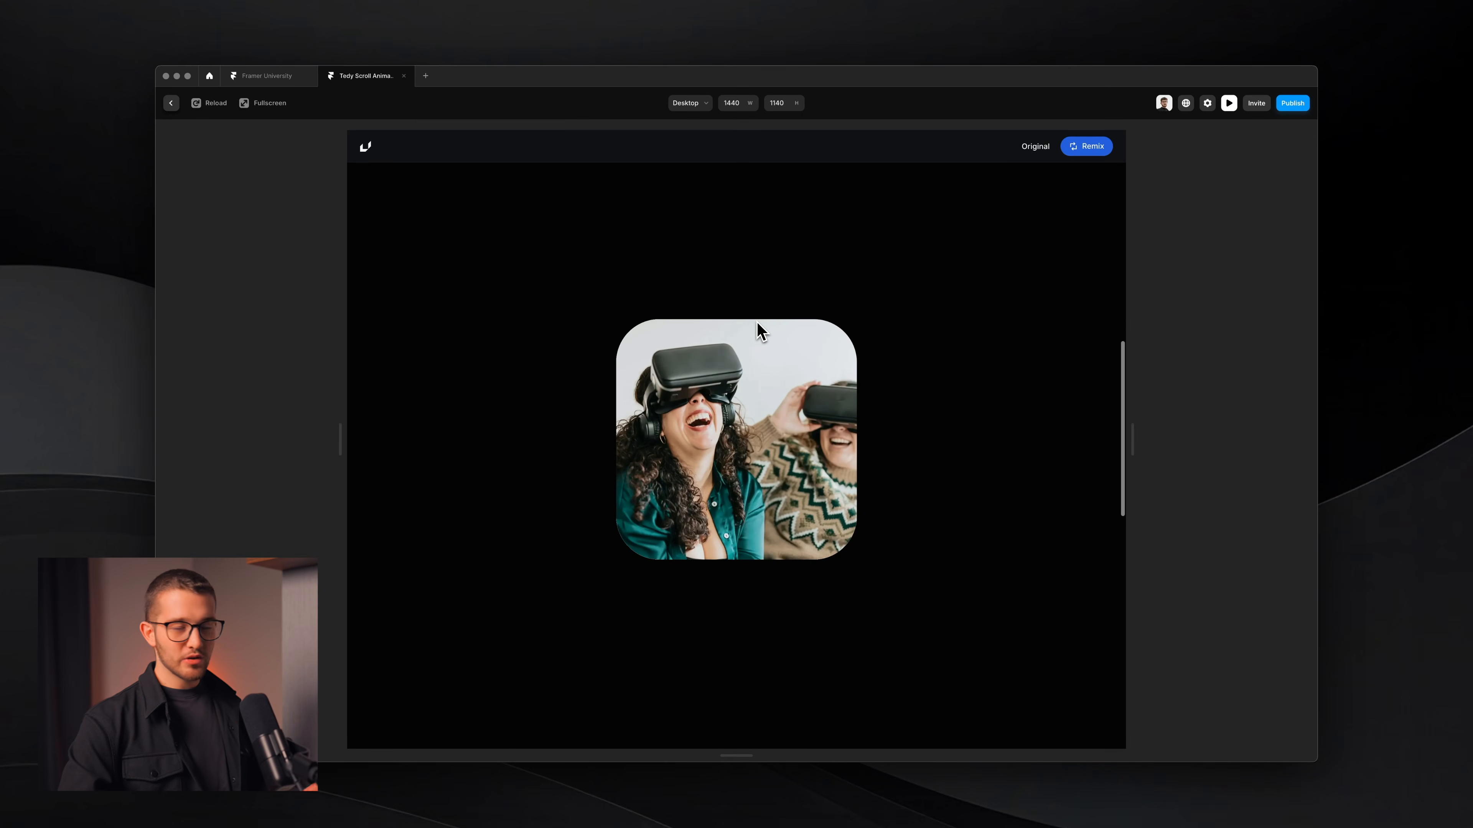
{"action": "scroll", "coordinate": [760, 332], "scroll_direction": "up", "scroll_amount": 3}
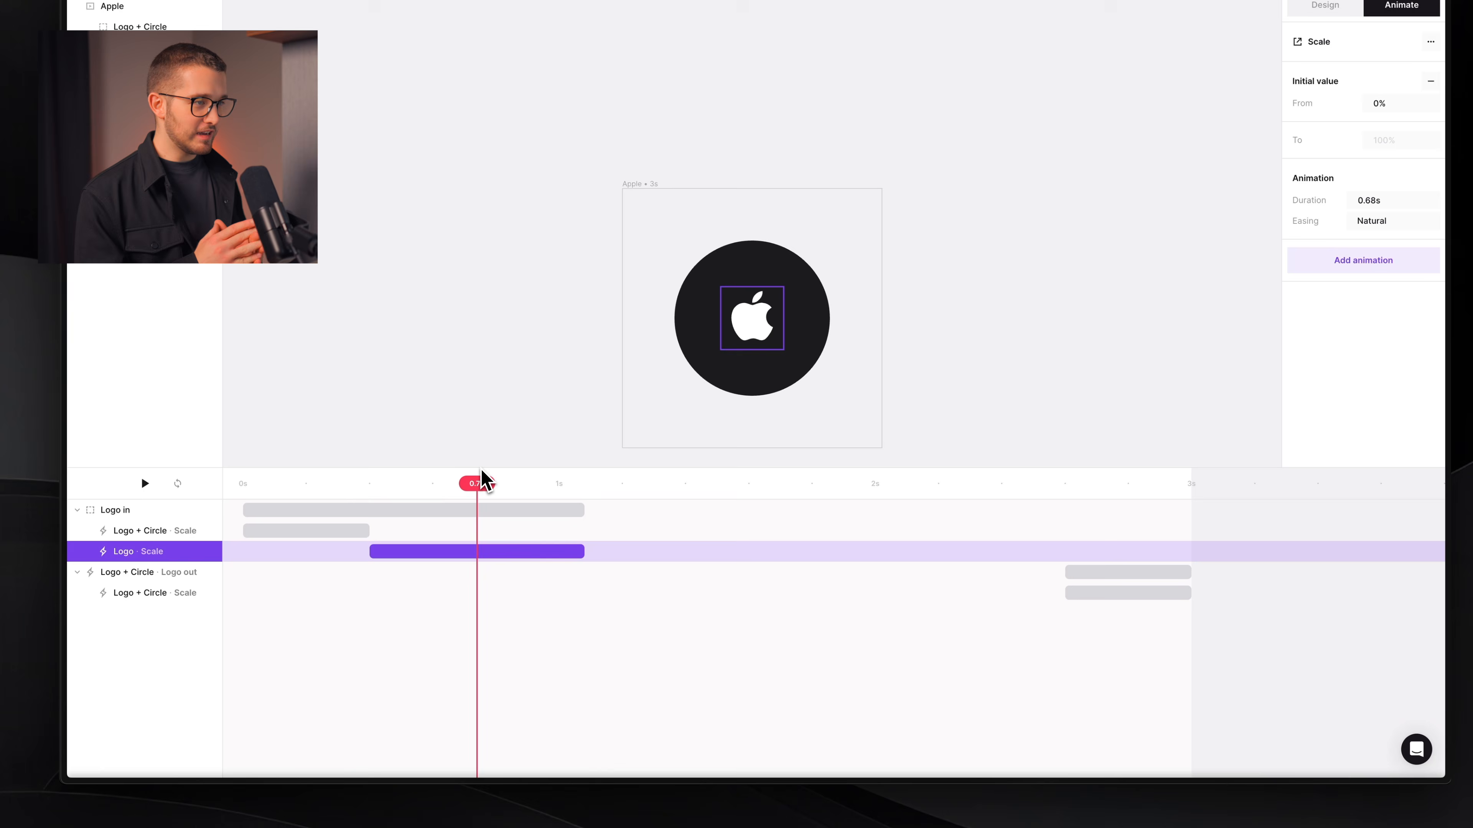
Step: In the motion-design app, play and scrub the Apple logo timeline to examine how the Logo + Circle and Logo scale animations follow time
{"action": "left_click_drag", "start_coordinate": [481, 471], "coordinate": [708, 509]}
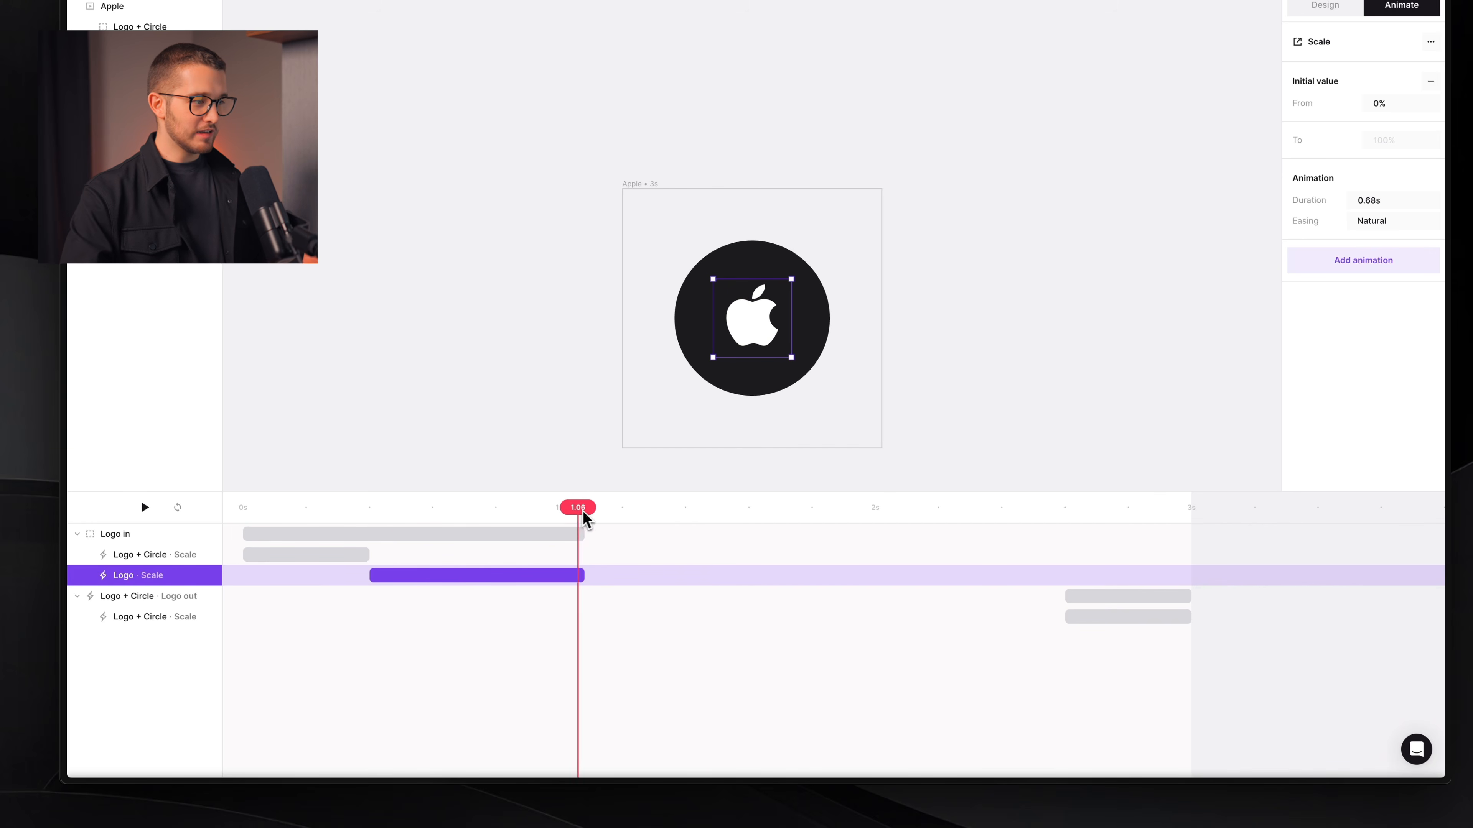
{"action": "left_click_drag", "start_coordinate": [584, 512], "coordinate": [242, 510]}
{"action": "key", "text": "space"}
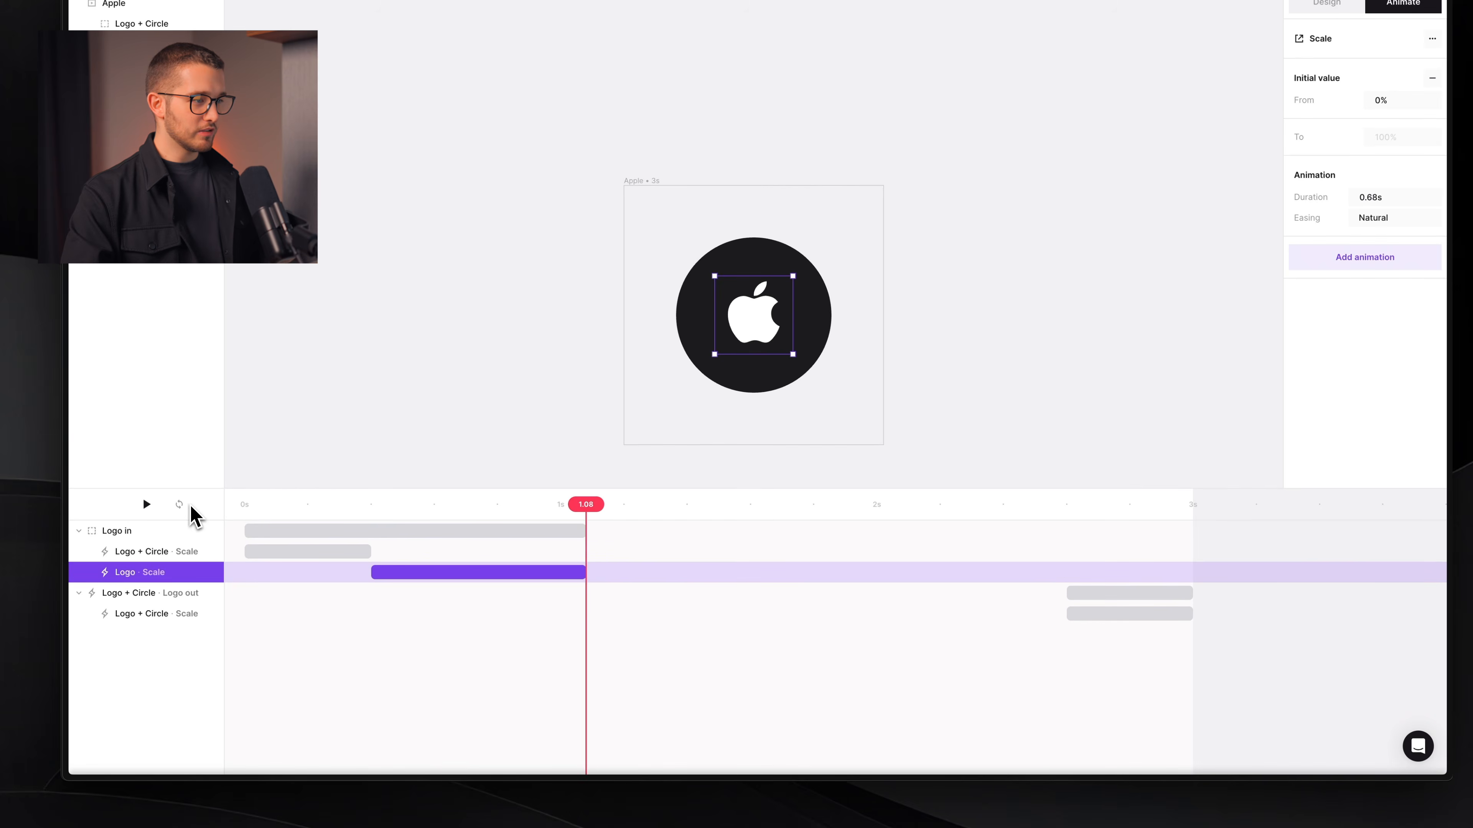
{"action": "key", "text": "space"}
{"action": "left_click", "coordinate": [633, 506]}
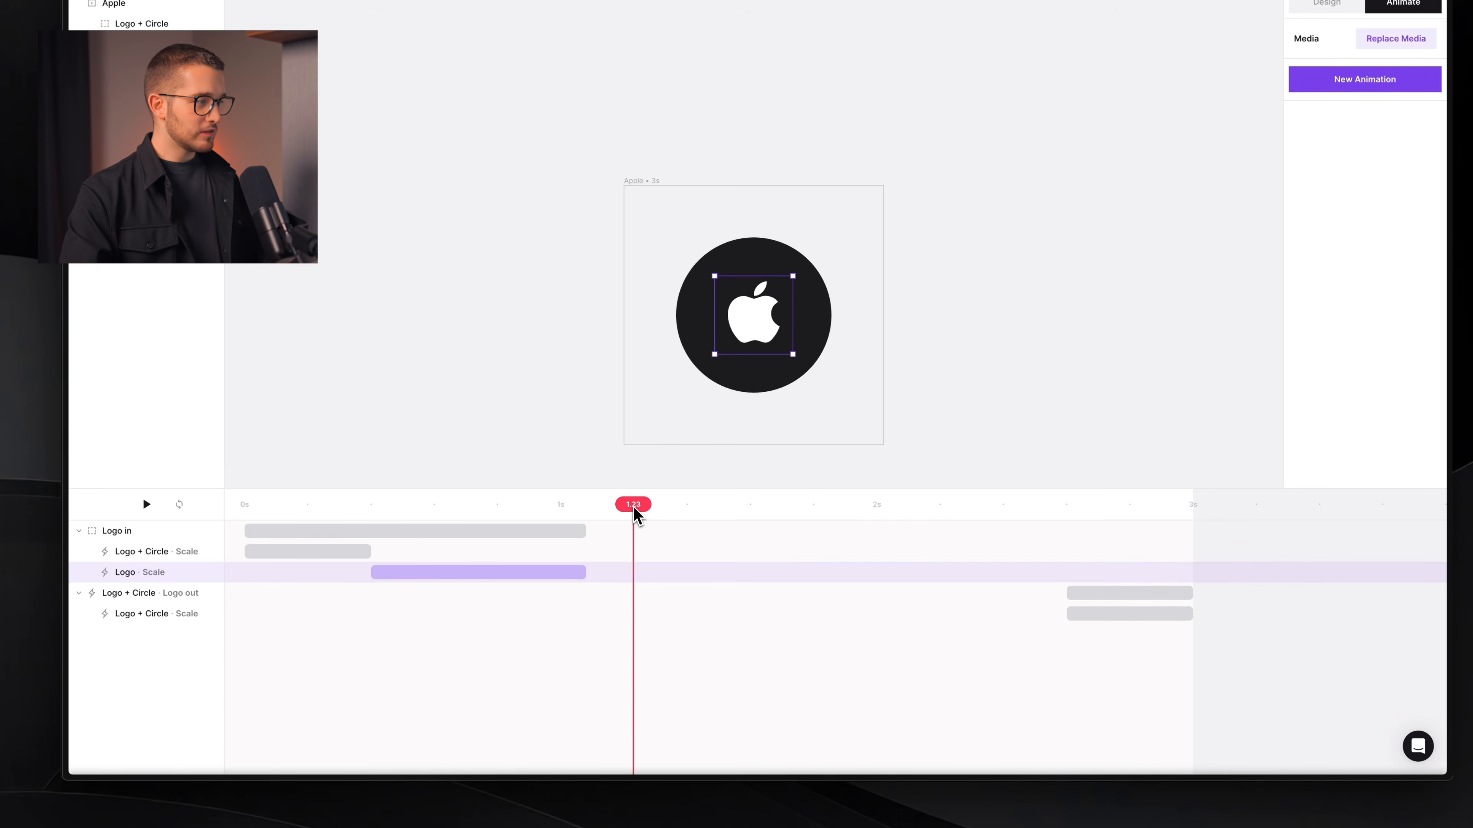
{"action": "left_click_drag", "start_coordinate": [633, 505], "coordinate": [329, 508]}
{"action": "key", "text": "shift+super+4"}
{"action": "left_click_drag", "start_coordinate": [222, 500], "coordinate": [1190, 749]}
{"action": "key", "text": "Escape"}
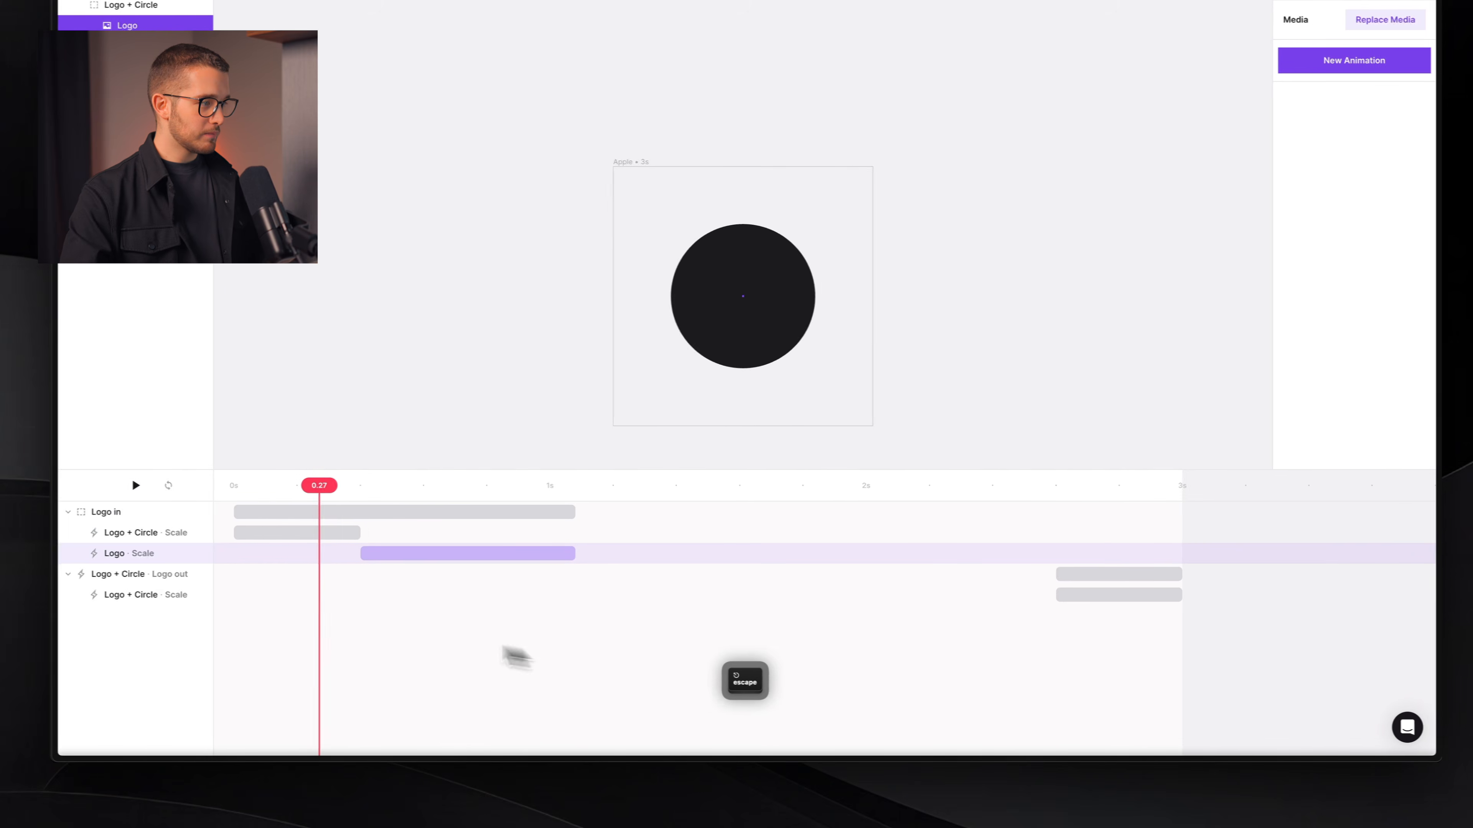
{"action": "left_click_drag", "start_coordinate": [252, 507], "coordinate": [186, 494]}
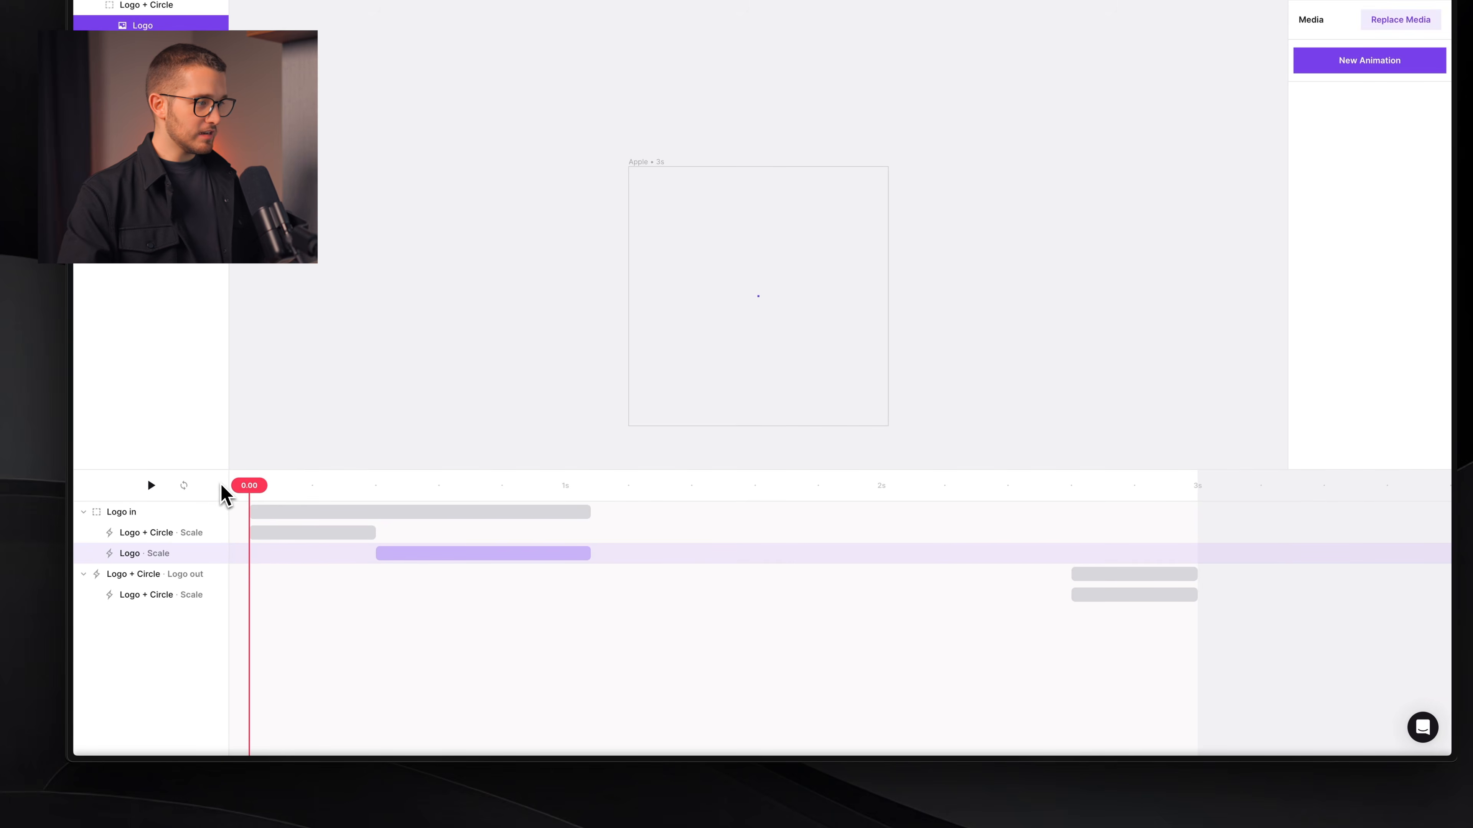
Step: Examine the Logo + Circle Scale animation by scrubbing through it and marking its start on the timeline
{"action": "left_click", "coordinate": [313, 534]}
{"action": "left_click_drag", "start_coordinate": [372, 504], "coordinate": [303, 502]}
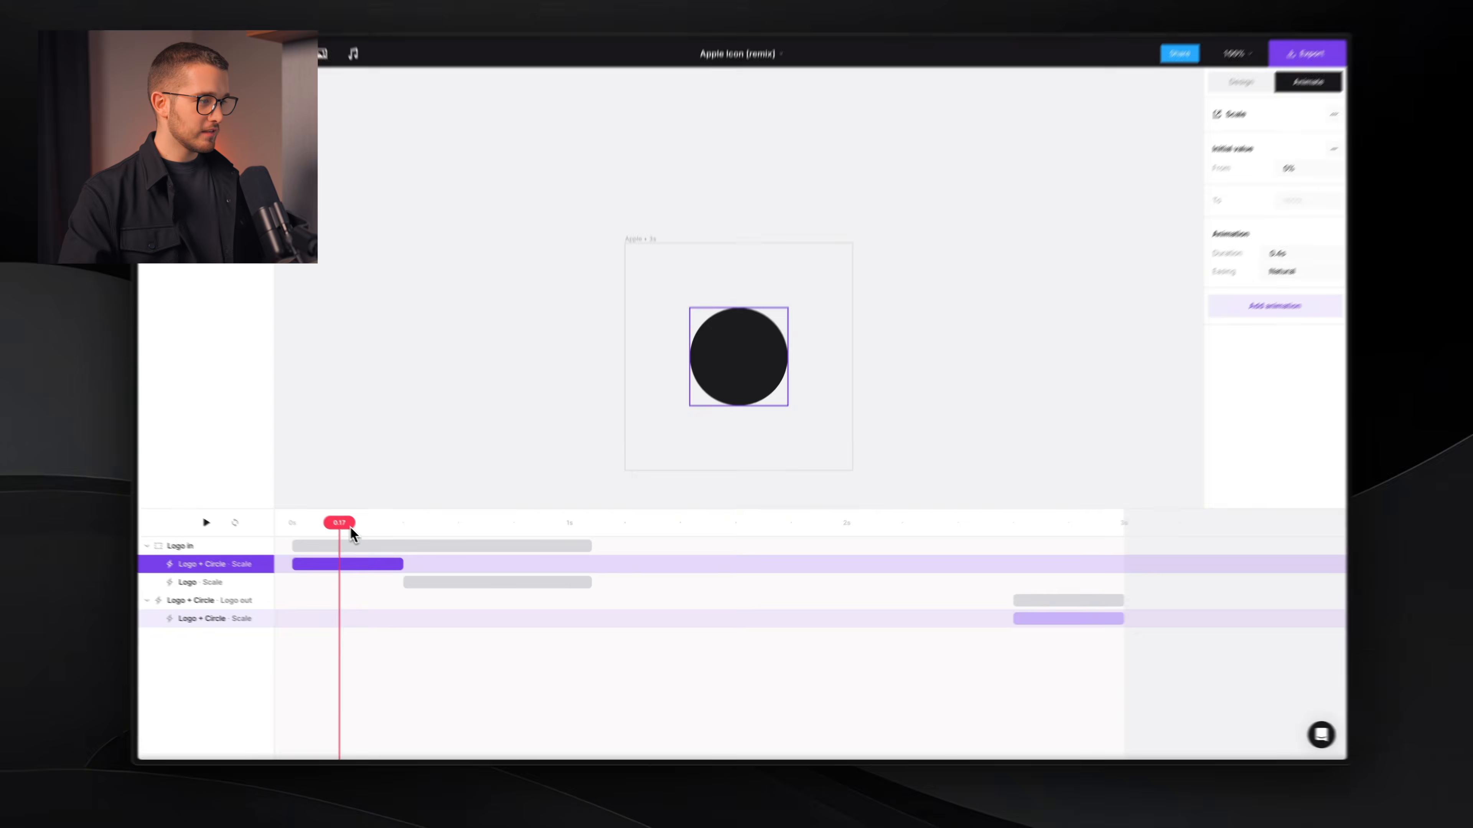
{"action": "left_click", "coordinate": [315, 564]}
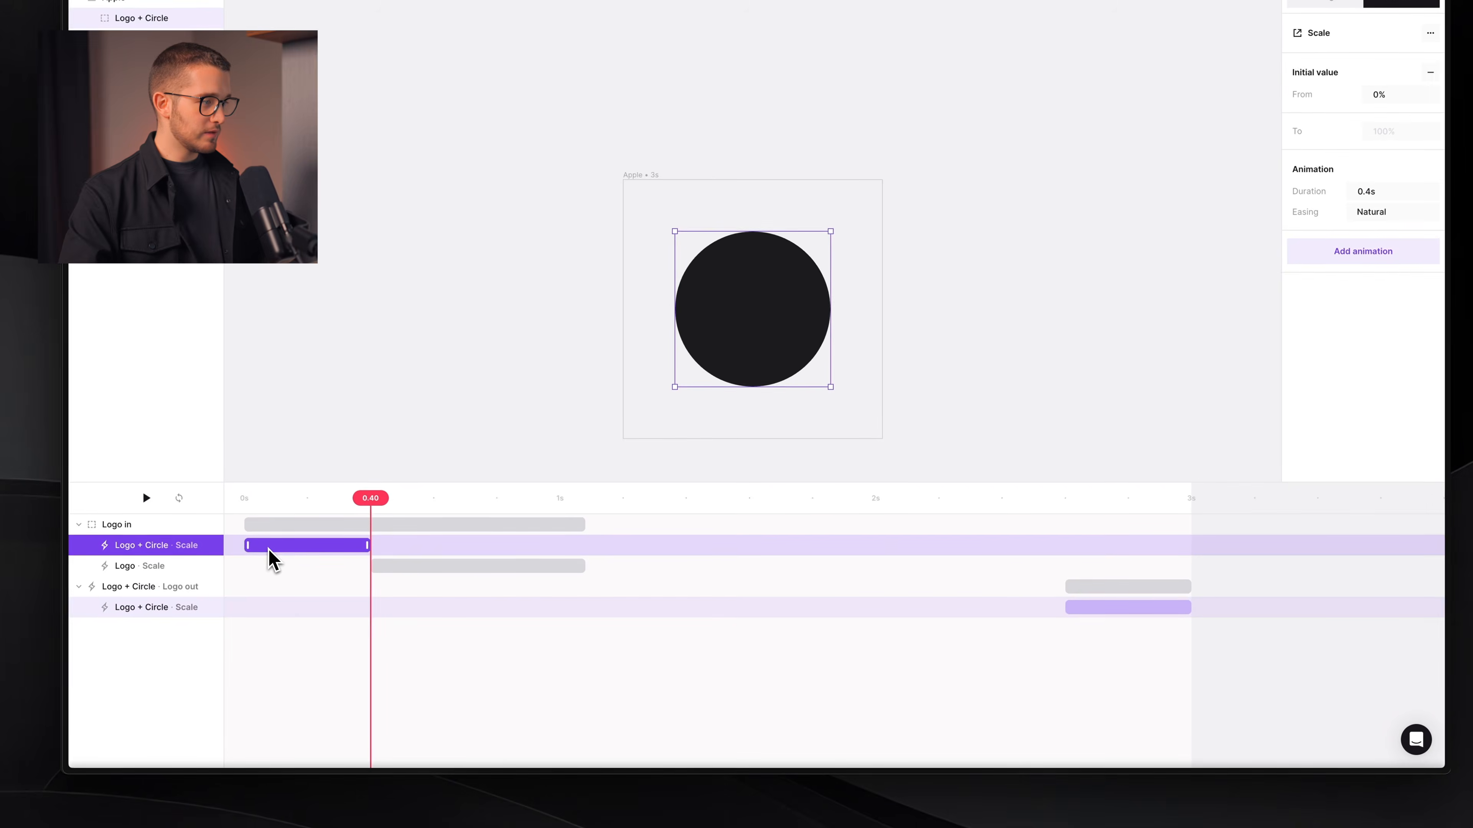
{"action": "key", "text": "shift+super+4"}
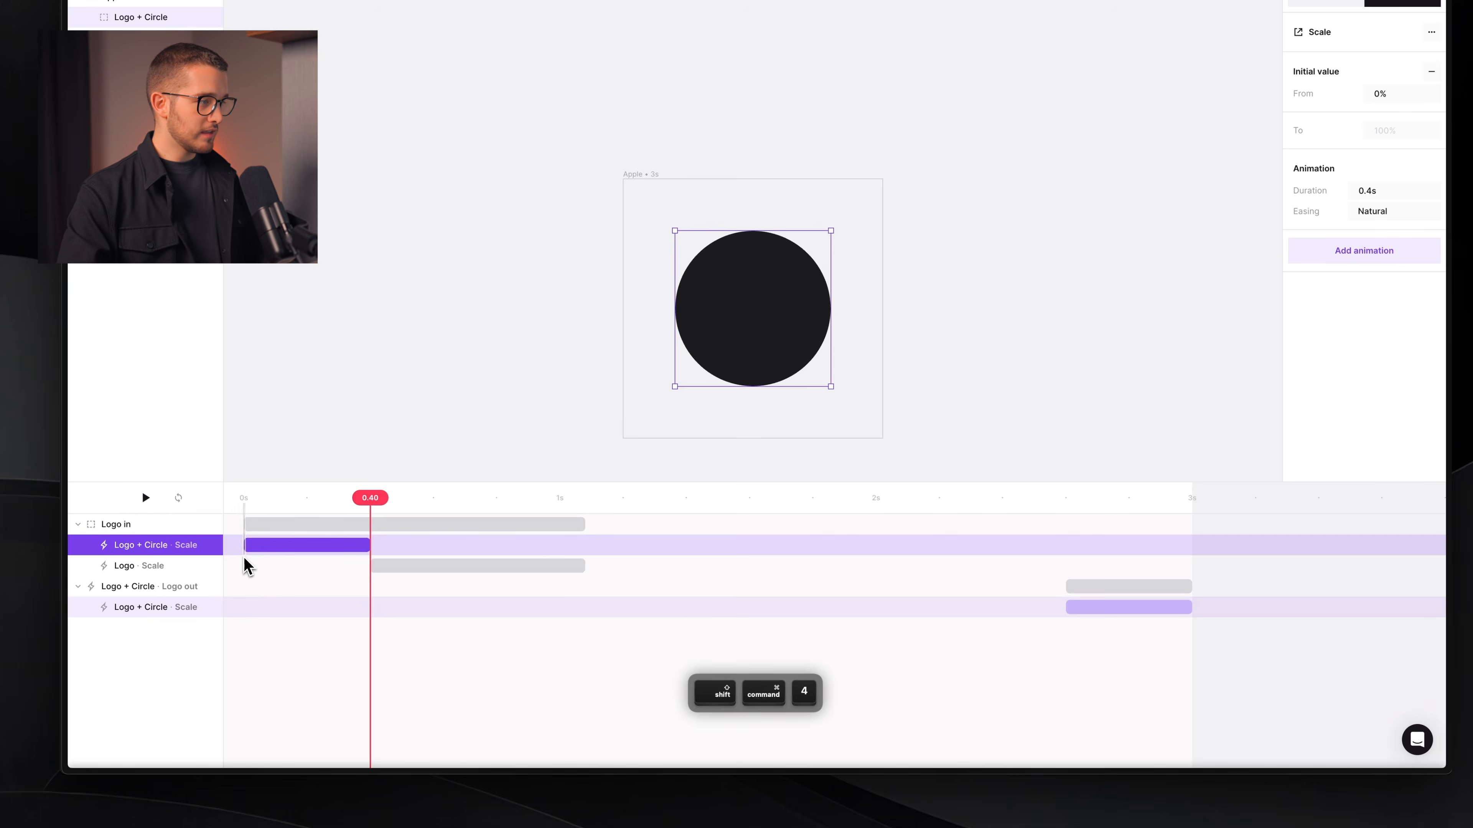
{"action": "left_click_drag", "start_coordinate": [244, 556], "coordinate": [265, 572]}
{"action": "key", "text": "space"}
{"action": "key", "text": "Escape"}
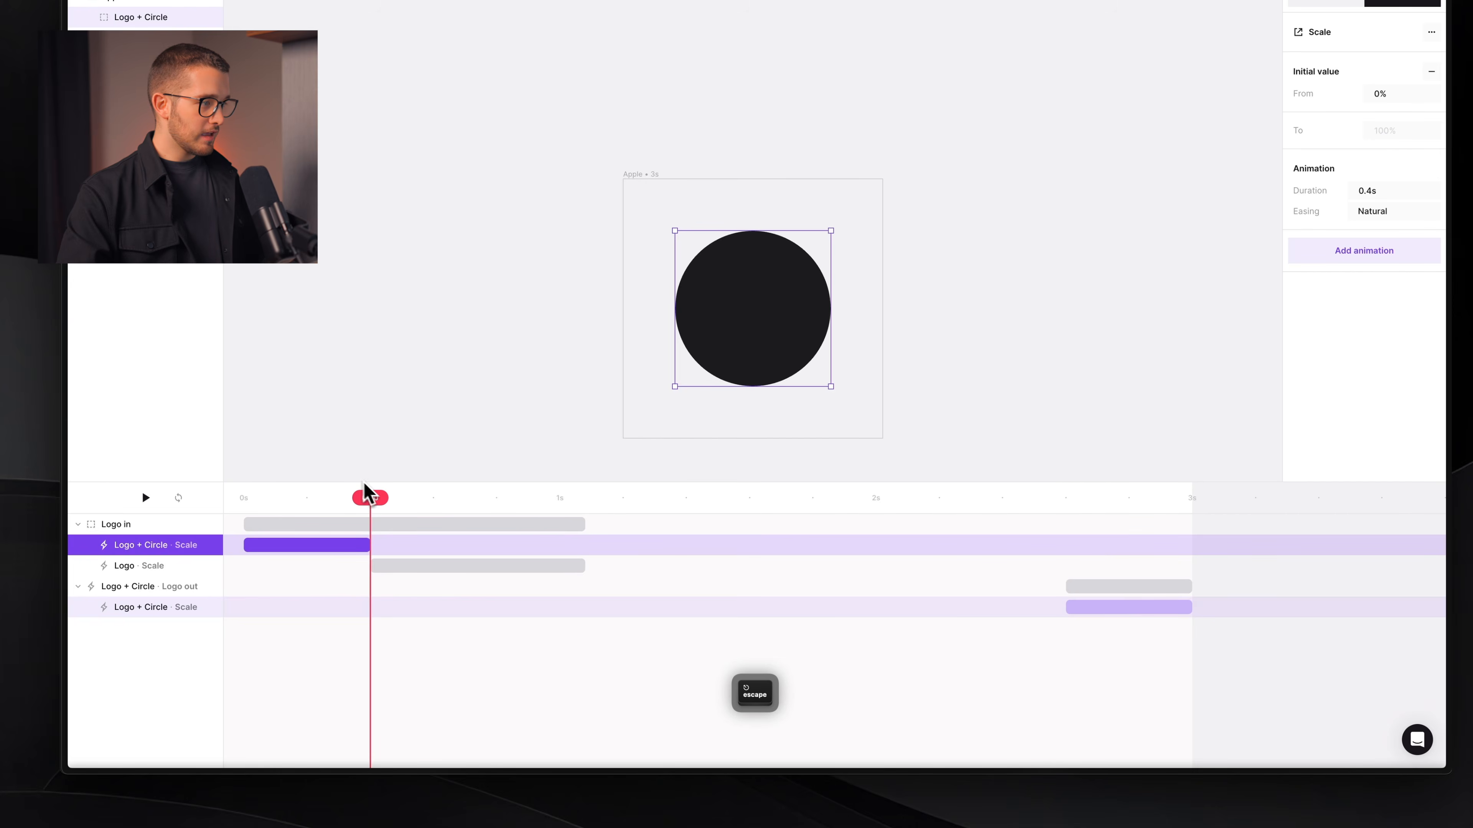
Step: Compare the Logo + Circle and Logo Scale animations by selecting each one and scrubbing the playhead across its span
{"action": "left_click_drag", "start_coordinate": [365, 486], "coordinate": [244, 498]}
{"action": "left_click", "coordinate": [407, 569]}
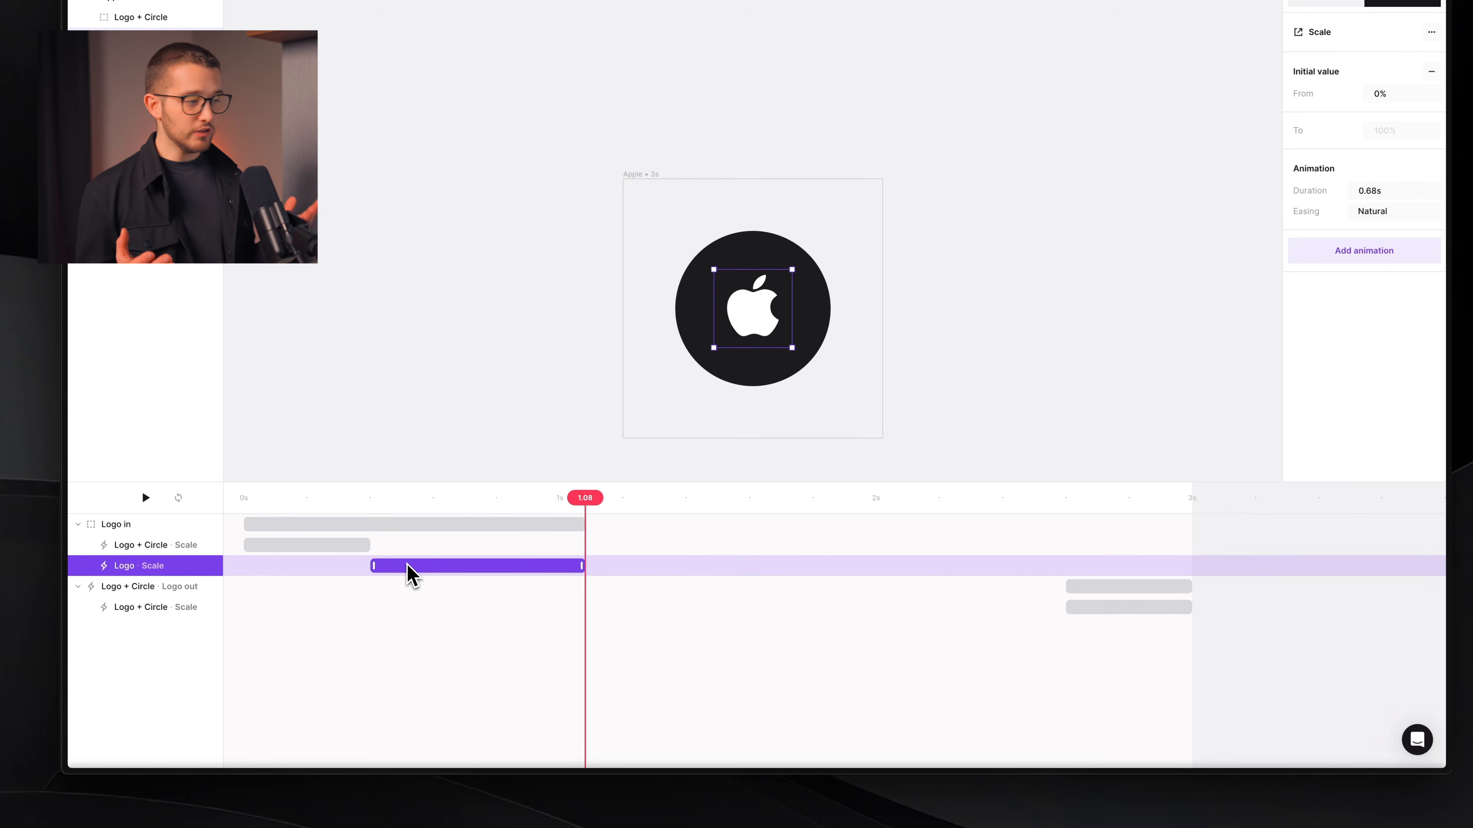
{"action": "left_click", "coordinate": [267, 548]}
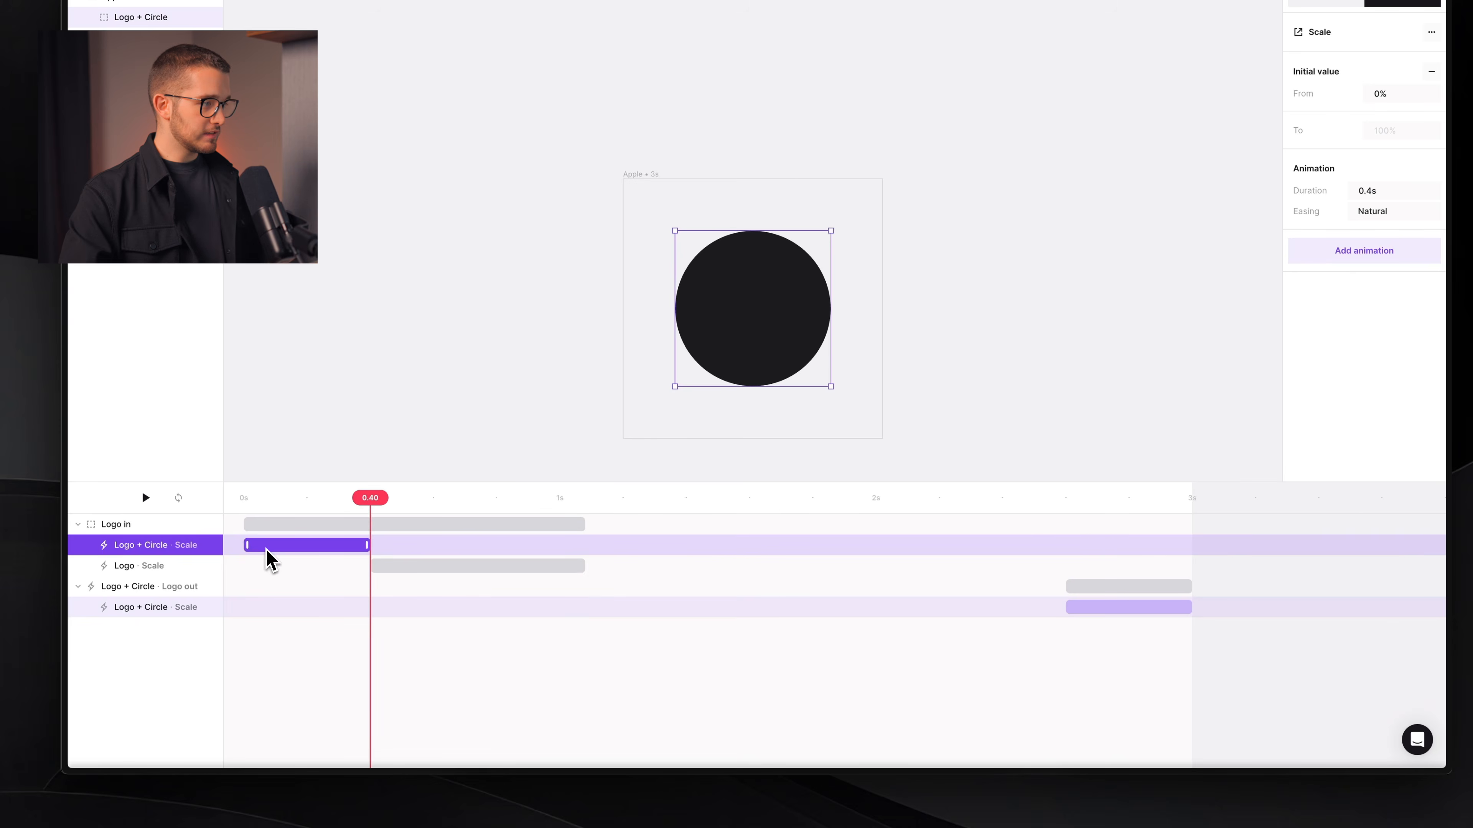
{"action": "left_click_drag", "start_coordinate": [360, 505], "coordinate": [315, 506]}
{"action": "left_click", "coordinate": [418, 565]}
{"action": "left_click_drag", "start_coordinate": [593, 503], "coordinate": [509, 505]}
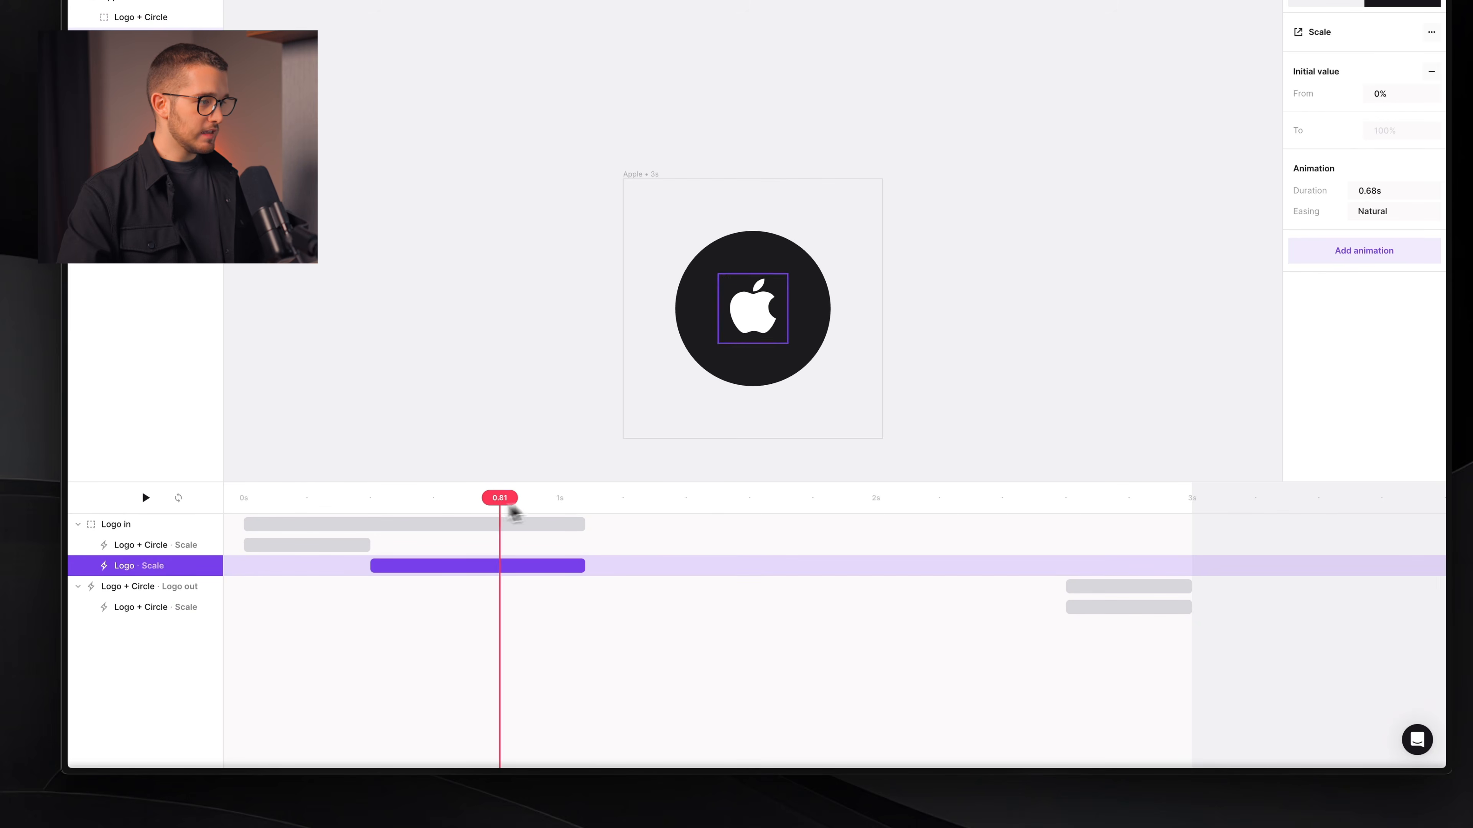
{"action": "left_click_drag", "start_coordinate": [389, 513], "coordinate": [515, 508]}
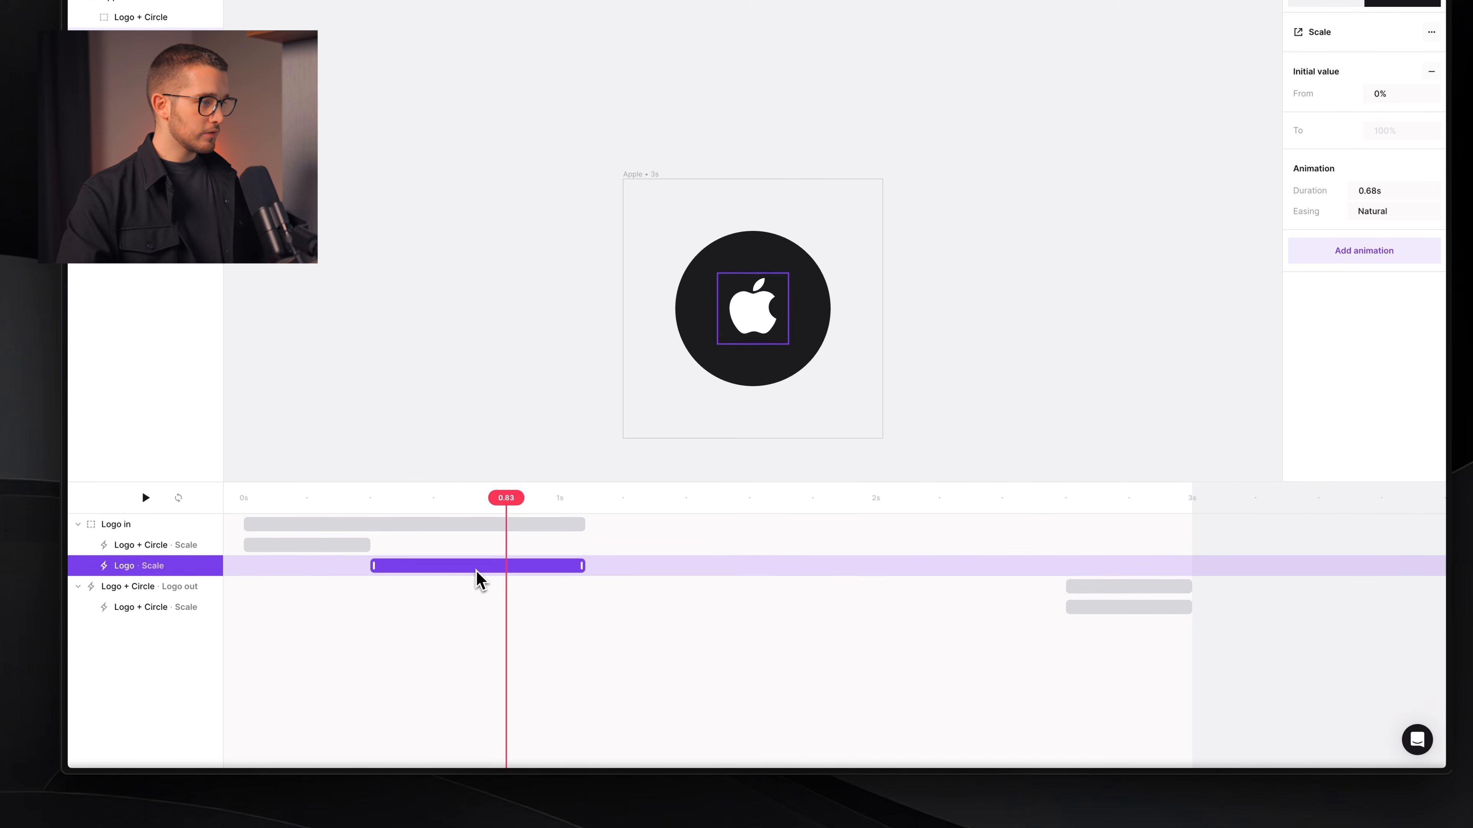
Step: Try the Logo Scale animation starting at 0 s and at about 0.66 s, checking each timing in playback
{"action": "left_click_drag", "start_coordinate": [479, 578], "coordinate": [355, 577]}
{"action": "left_click_drag", "start_coordinate": [455, 507], "coordinate": [288, 528]}
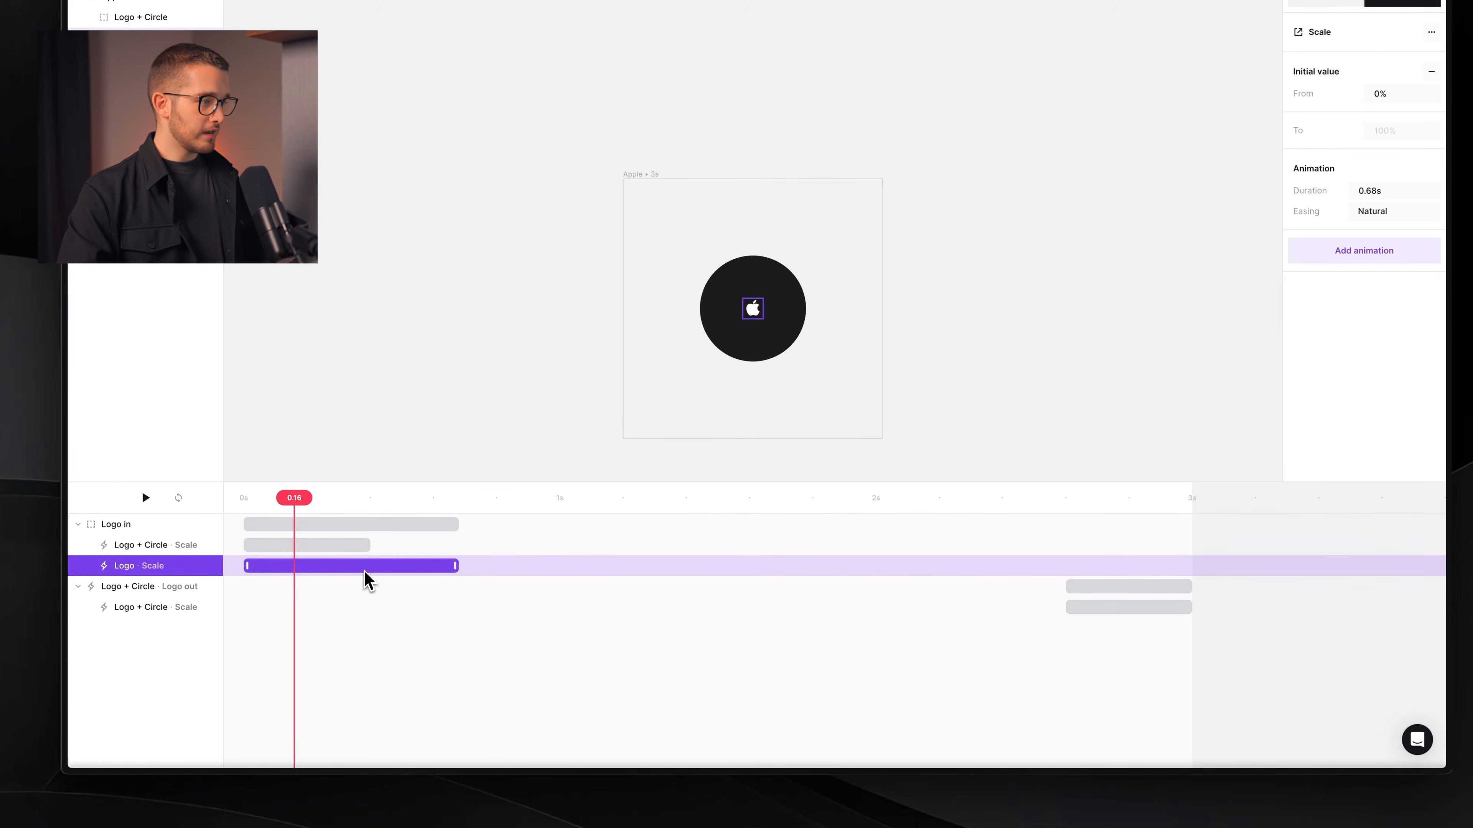
{"action": "left_click_drag", "start_coordinate": [366, 571], "coordinate": [575, 572]}
{"action": "left_click", "coordinate": [252, 510]}
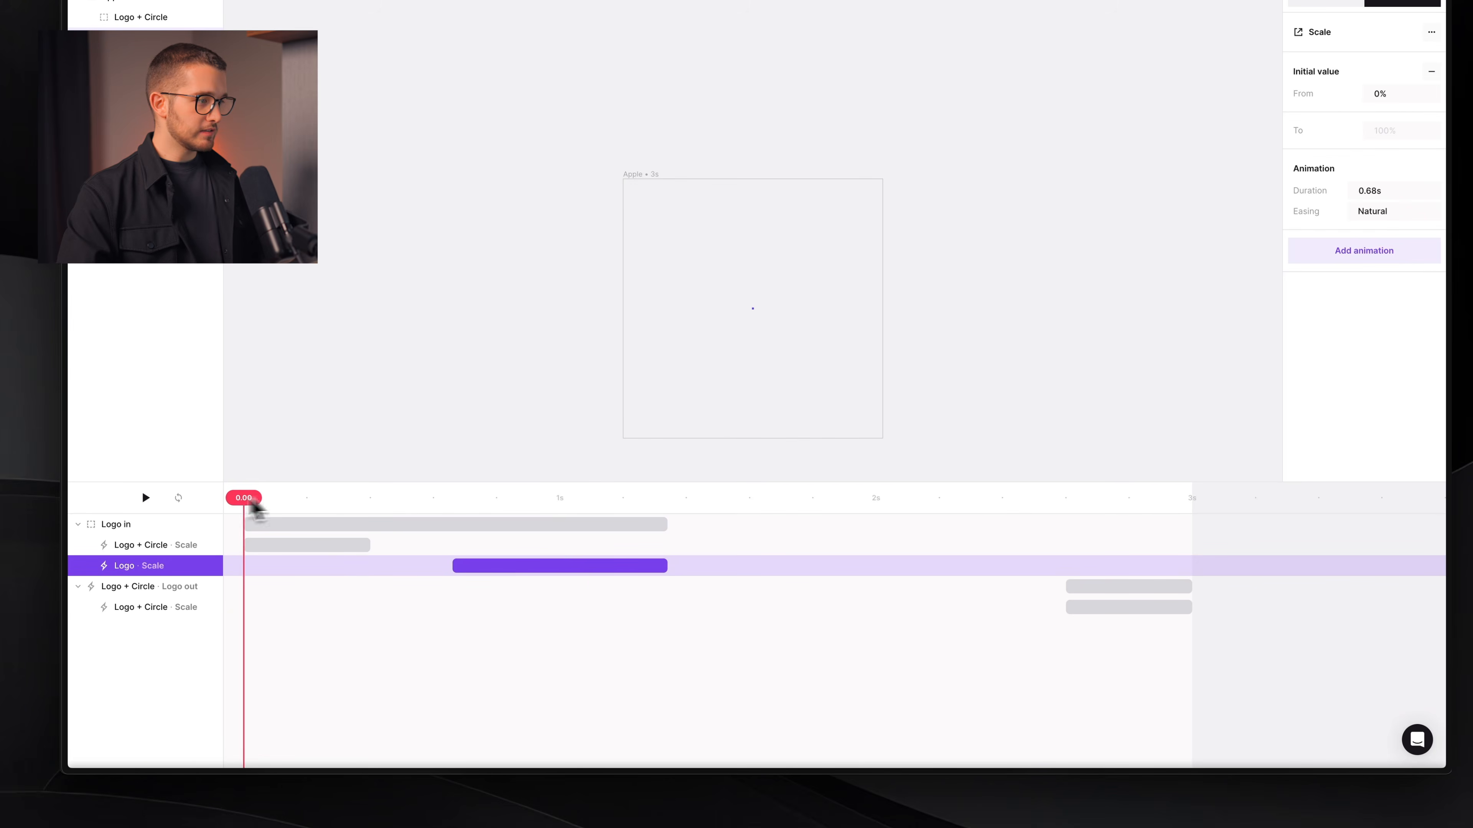
{"action": "key", "text": "space"}
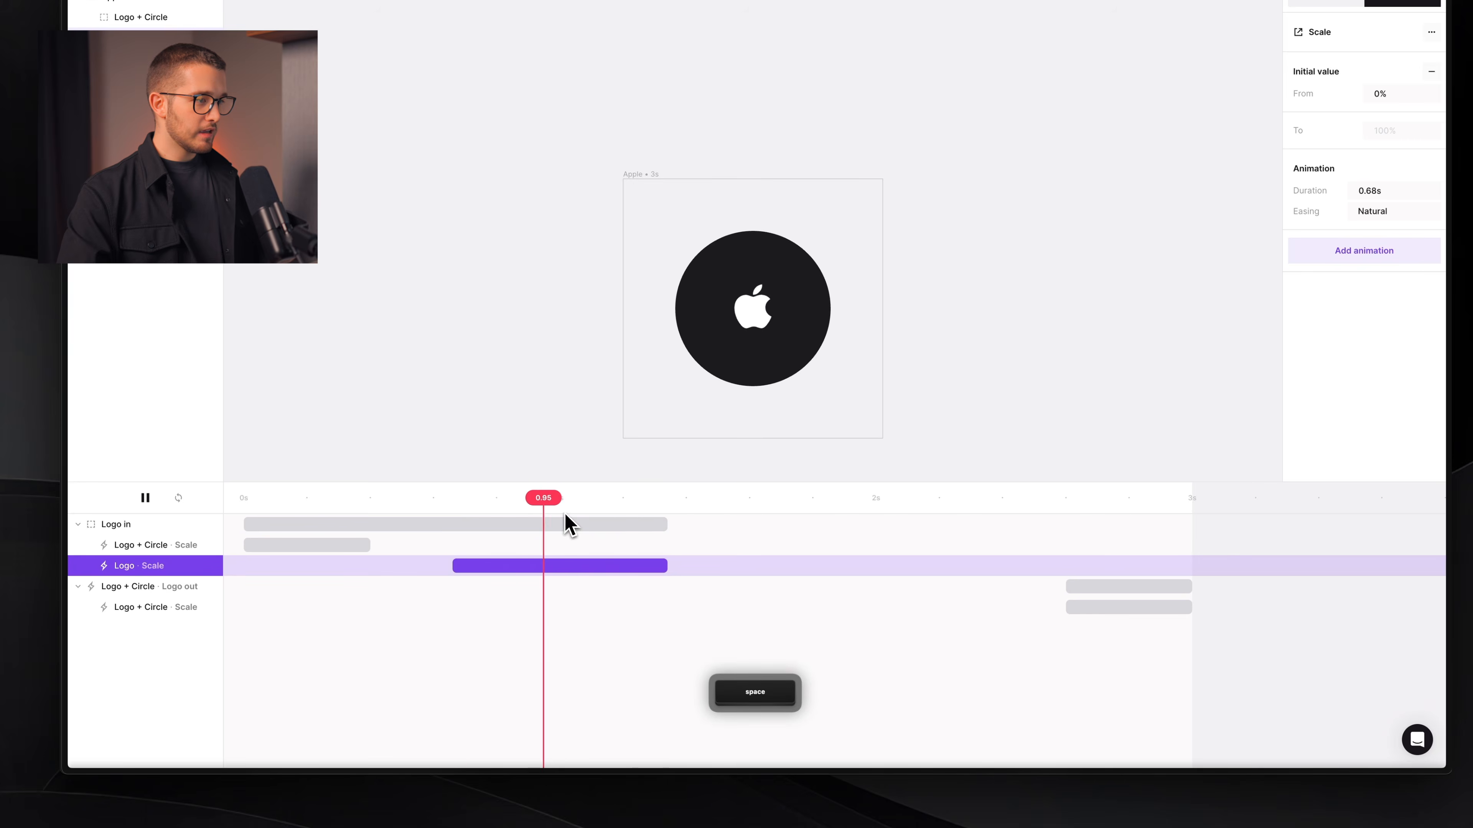
{"action": "left_click", "coordinate": [716, 566]}
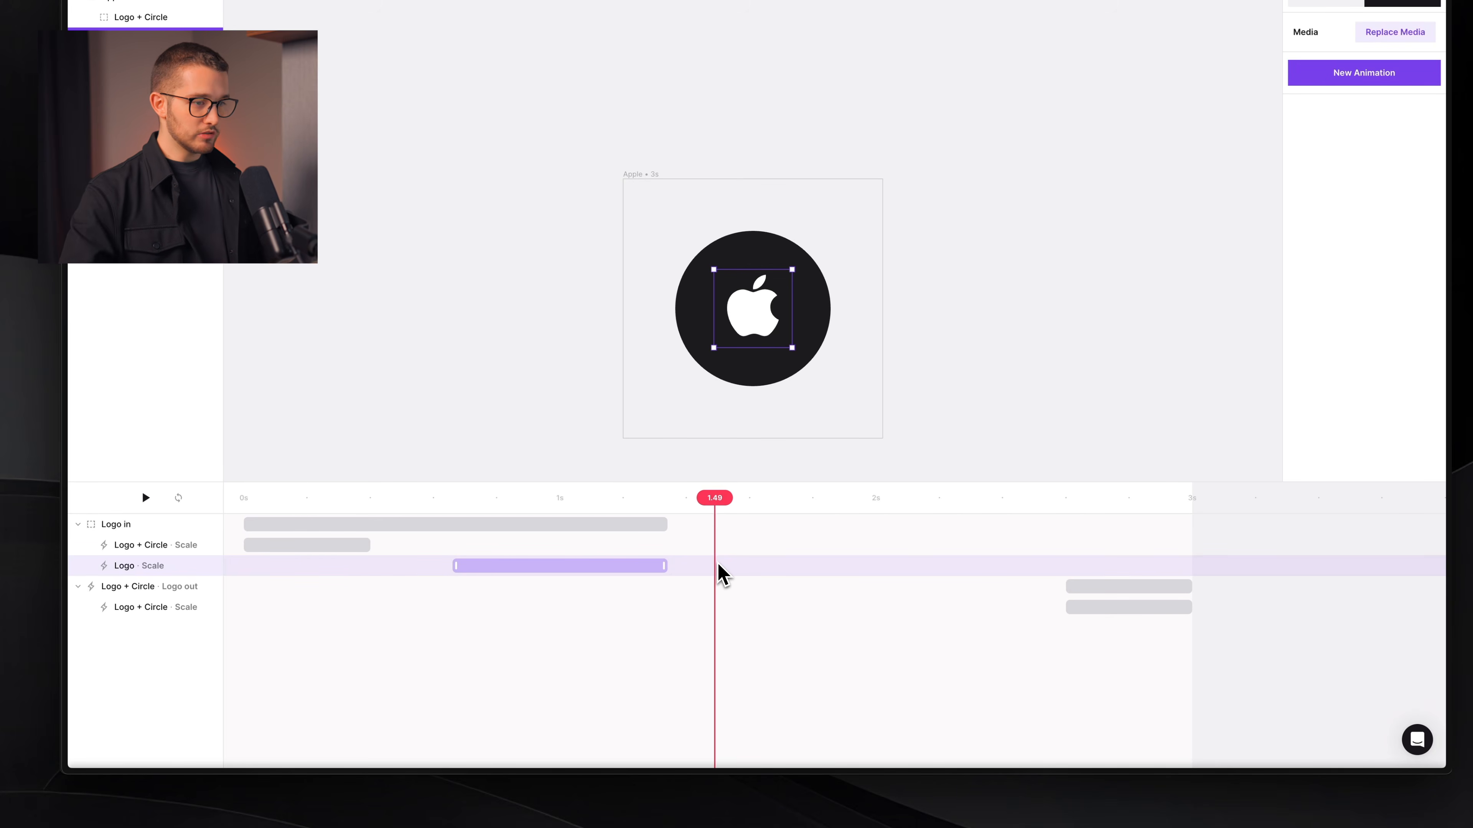
Step: Move the Logo Scale animation to end at about 1 s, overlapping the Logo + Circle one, and scrub through it
{"action": "left_click_drag", "start_coordinate": [585, 565], "coordinate": [480, 566]}
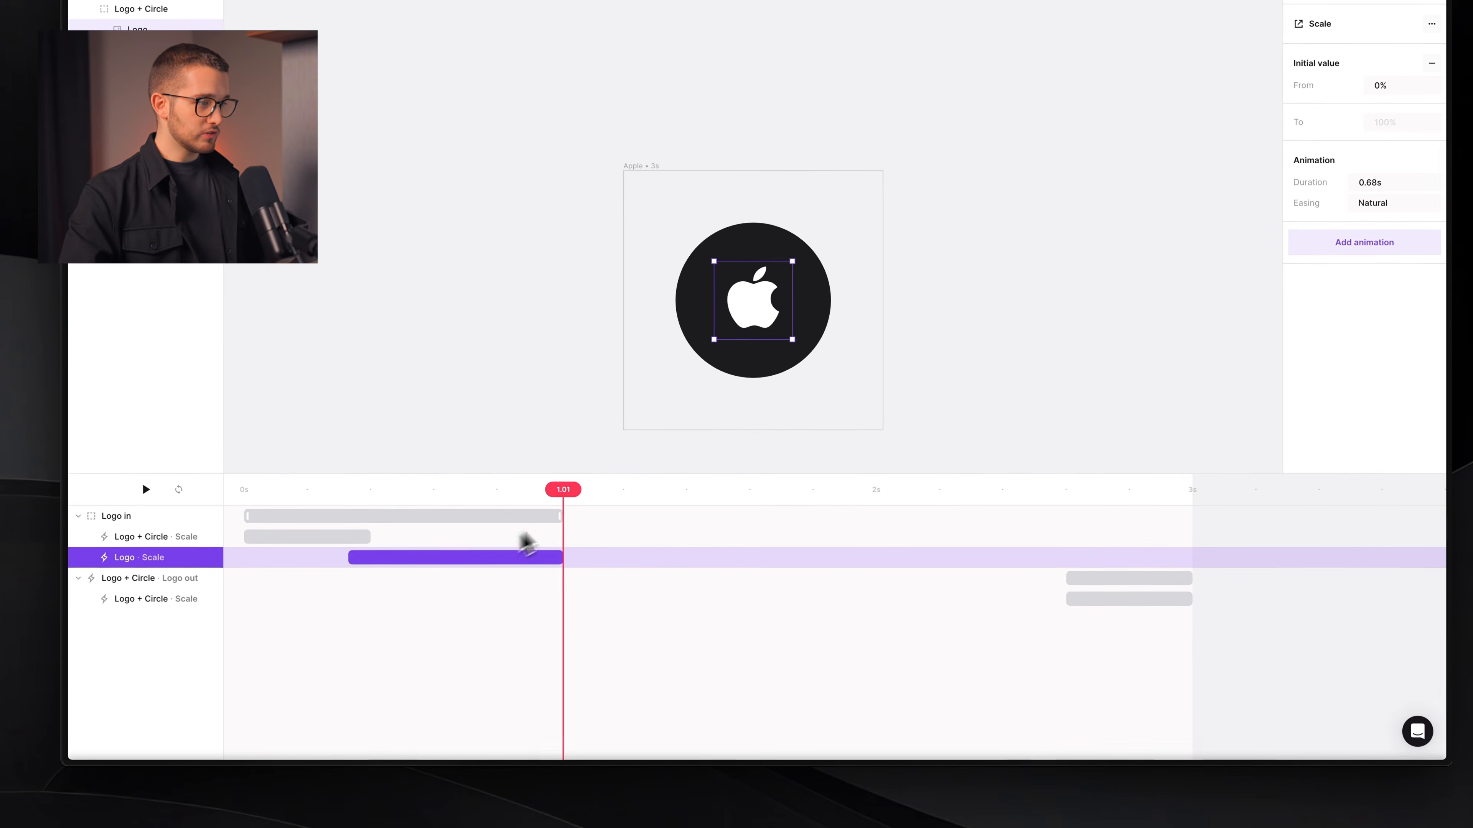
{"action": "left_click", "coordinate": [296, 490]}
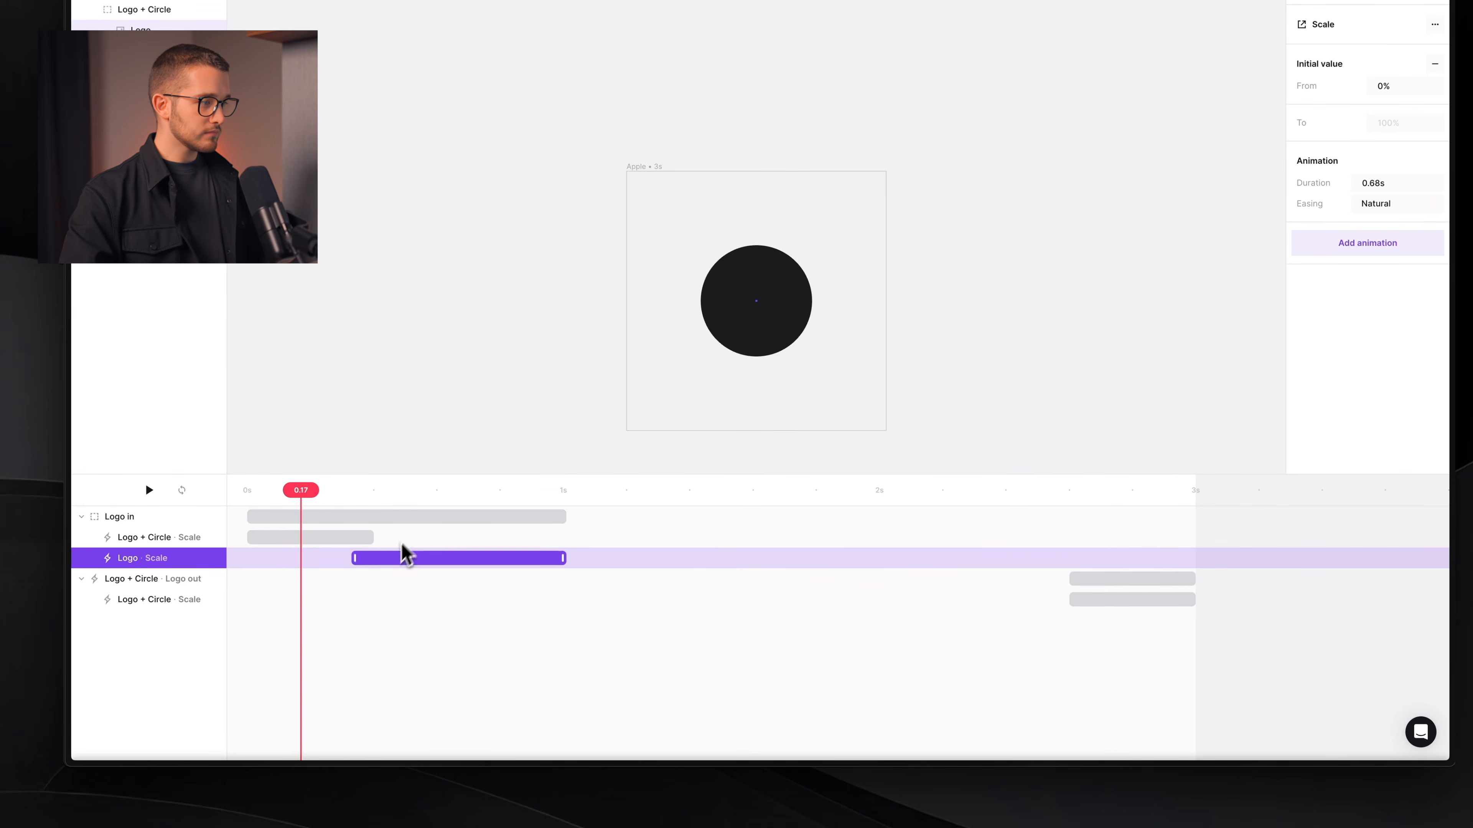
{"action": "left_click_drag", "start_coordinate": [301, 490], "coordinate": [581, 614]}
Step: Capture the timeline bars as a screenshot, switch to Framer and place it beside the desktop page as a layer named Timeline
{"action": "key", "text": "shift+super+4"}
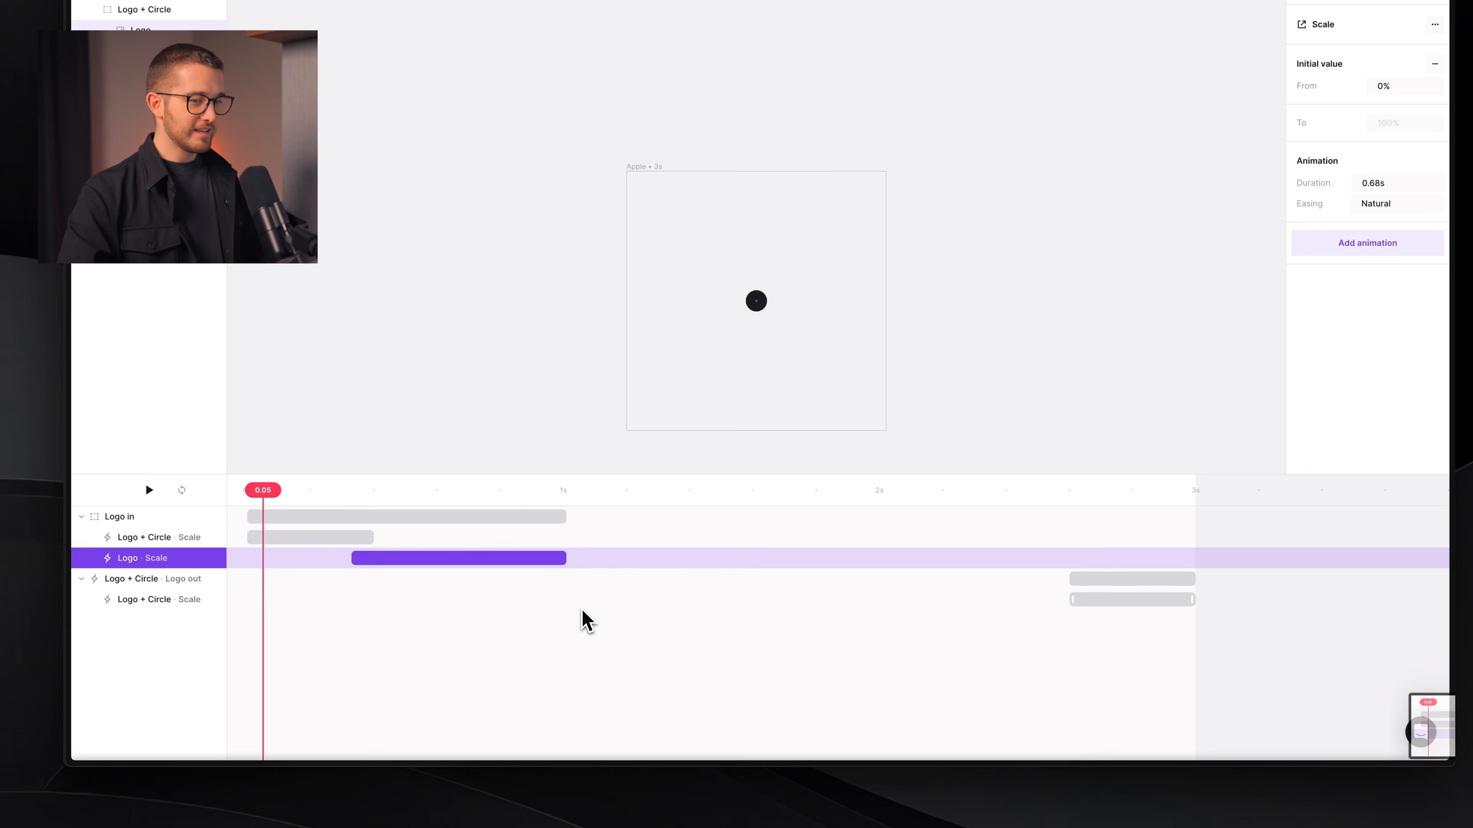
{"action": "key", "text": "super+Tab"}
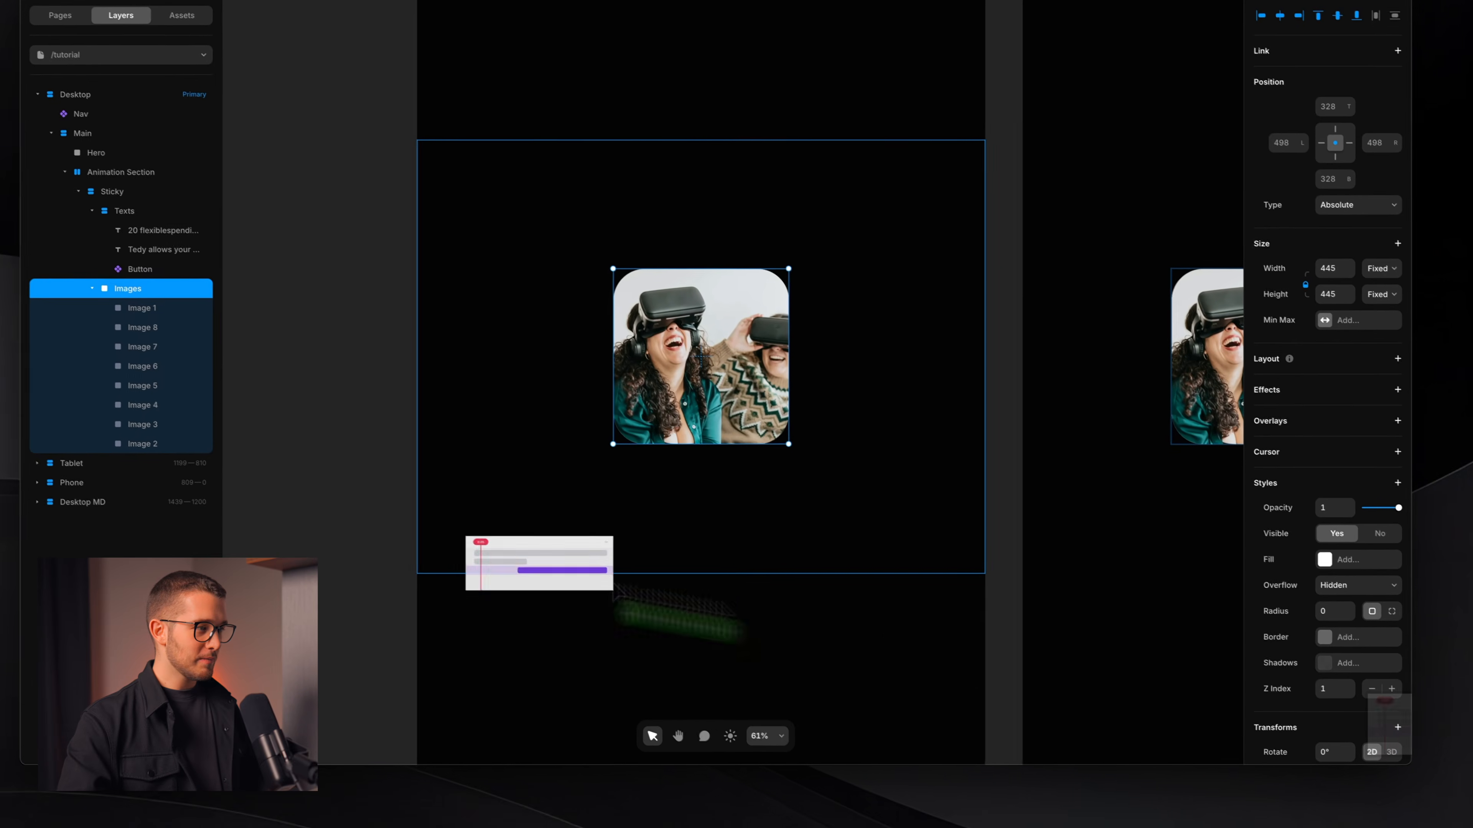
{"action": "left_click_drag", "start_coordinate": [613, 584], "coordinate": [356, 503]}
{"action": "scroll", "coordinate": [356, 502], "scroll_direction": "left", "scroll_amount": 2}
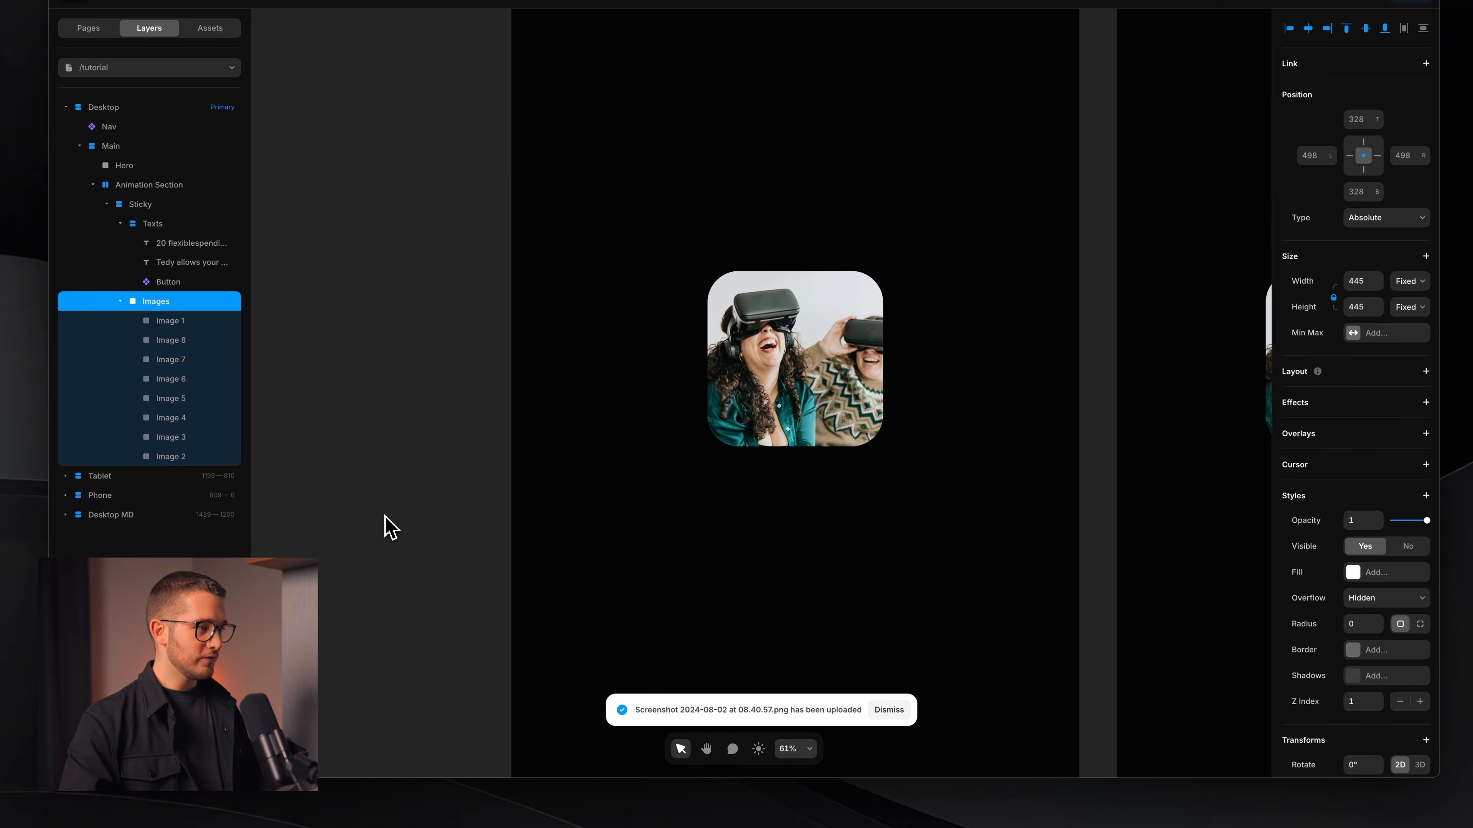
{"action": "scroll", "coordinate": [386, 517], "scroll_direction": "left", "scroll_amount": 4}
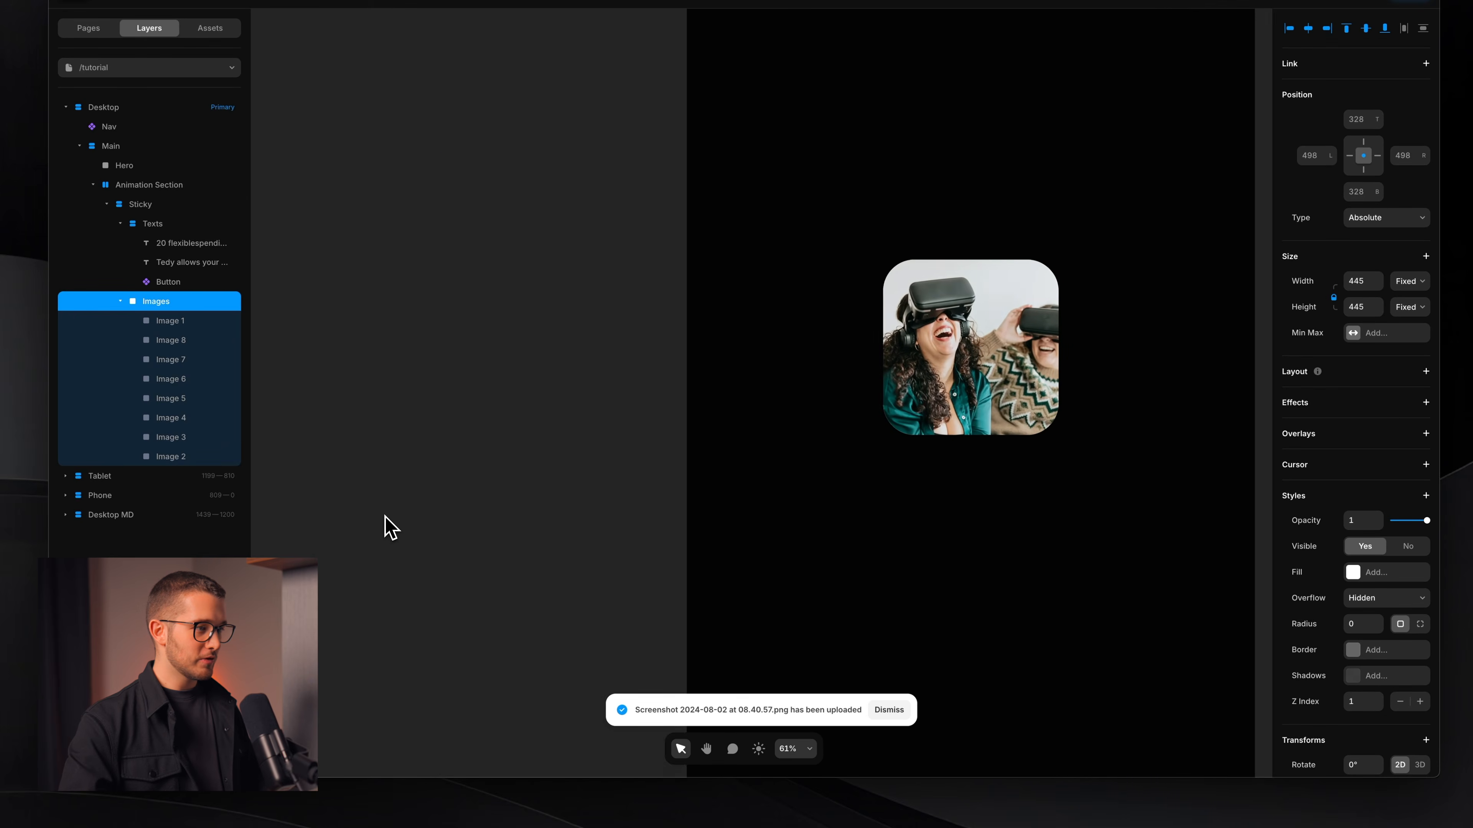
{"action": "scroll", "coordinate": [493, 452], "scroll_direction": "up", "scroll_amount": 5}
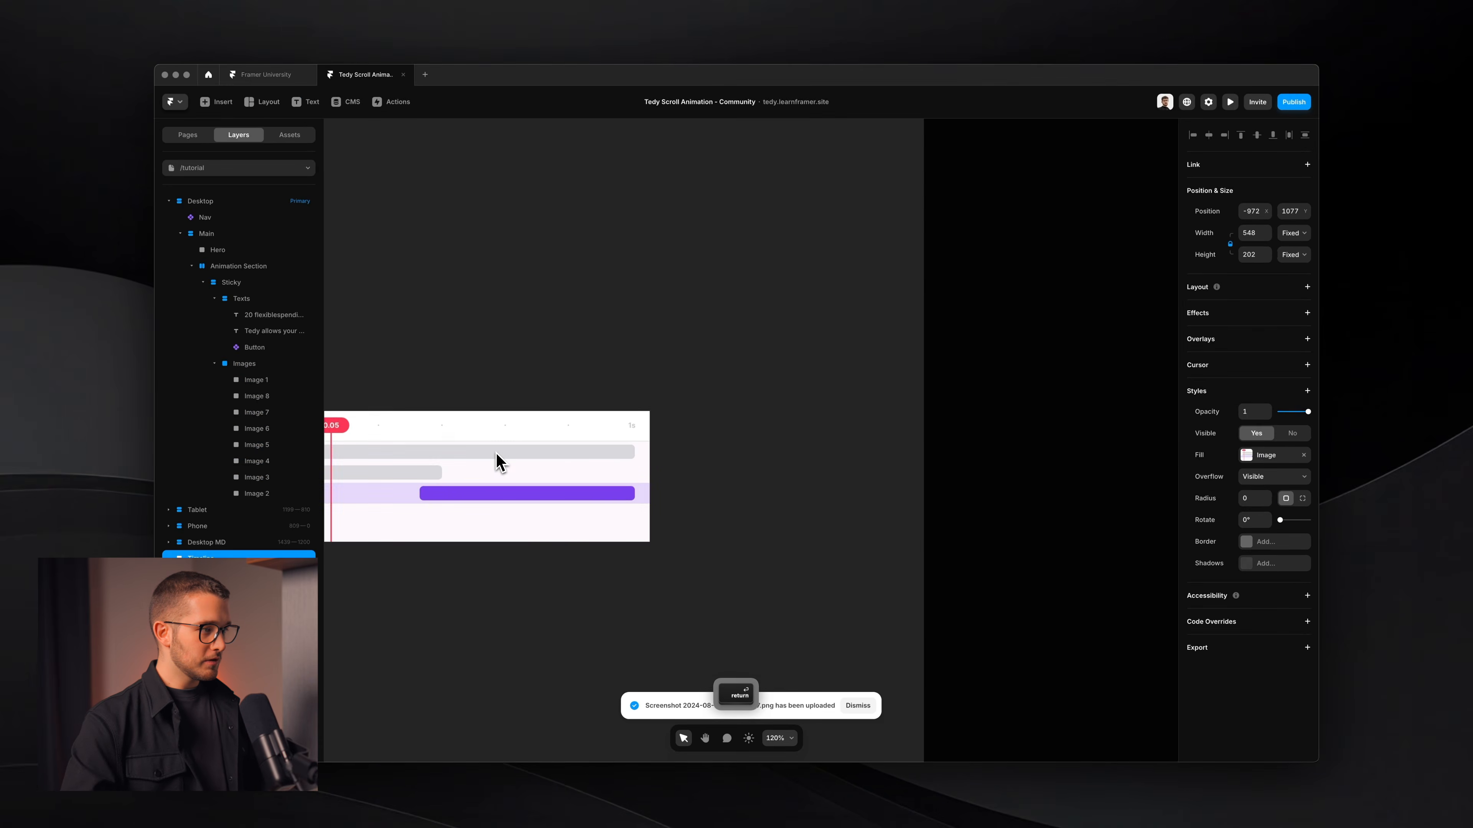
{"action": "scroll", "coordinate": [496, 452], "scroll_direction": "left", "scroll_amount": 4}
{"action": "scroll", "coordinate": [497, 461], "scroll_direction": "up", "scroll_amount": 1}
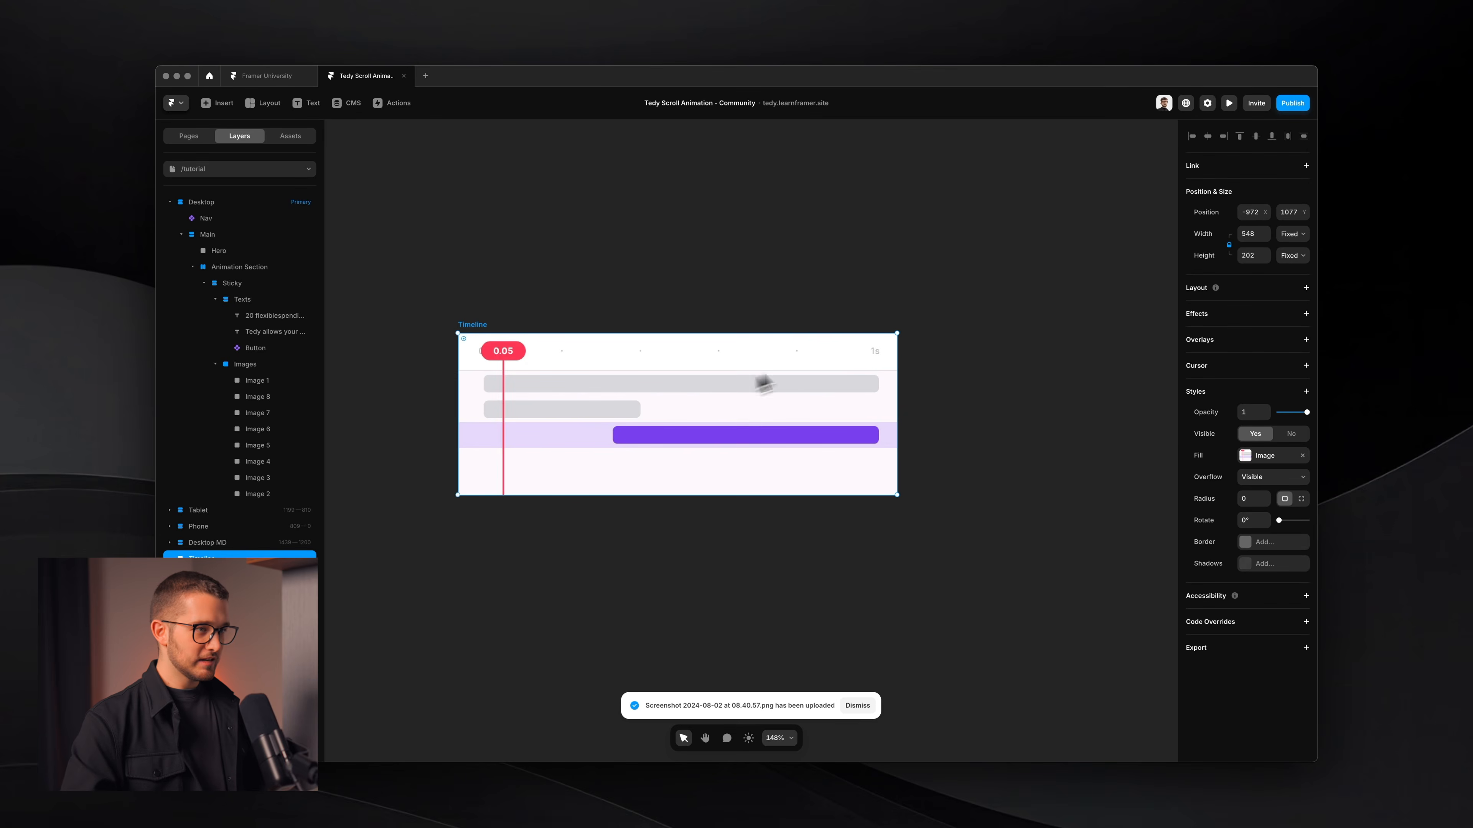
Step: Rotate the Timeline image 90° so that the animation bars run vertically
{"action": "left_click_drag", "start_coordinate": [904, 340], "coordinate": [724, 554]}
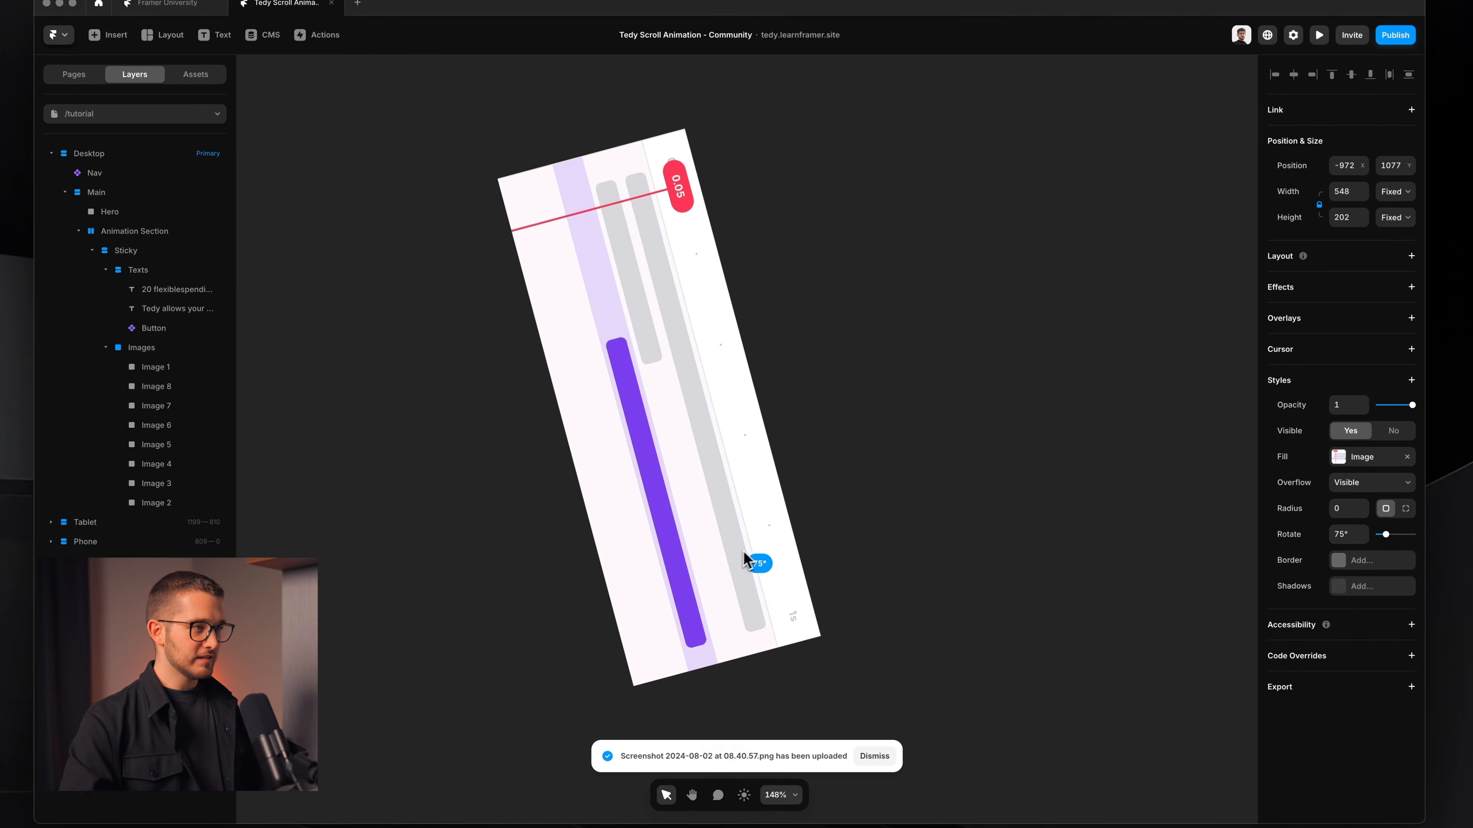
{"action": "left_click", "coordinate": [775, 433]}
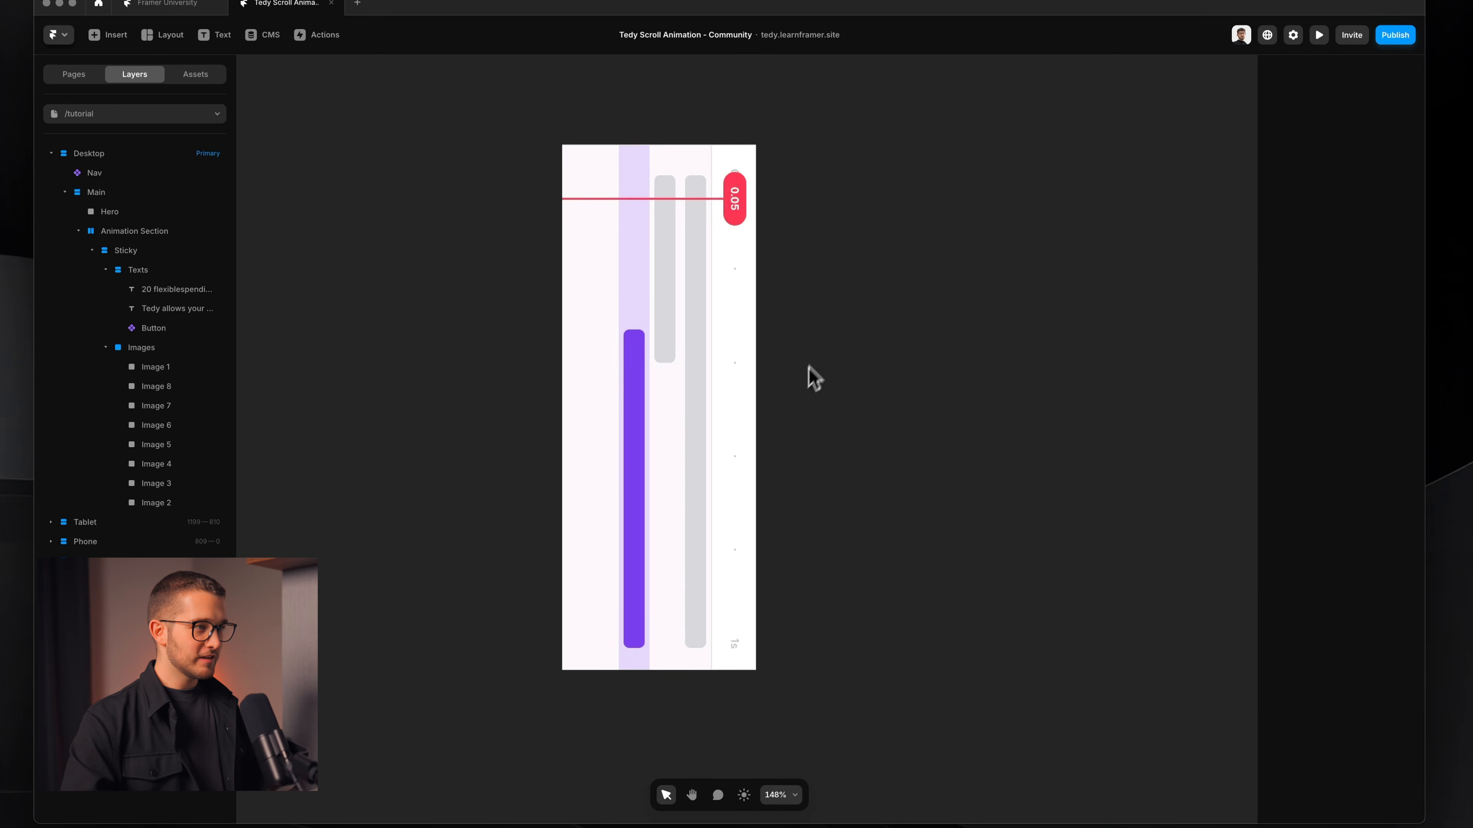
{"action": "scroll", "coordinate": [811, 359], "scroll_direction": "up", "scroll_amount": 1}
{"action": "scroll", "coordinate": [811, 360], "scroll_direction": "up", "scroll_amount": 2}
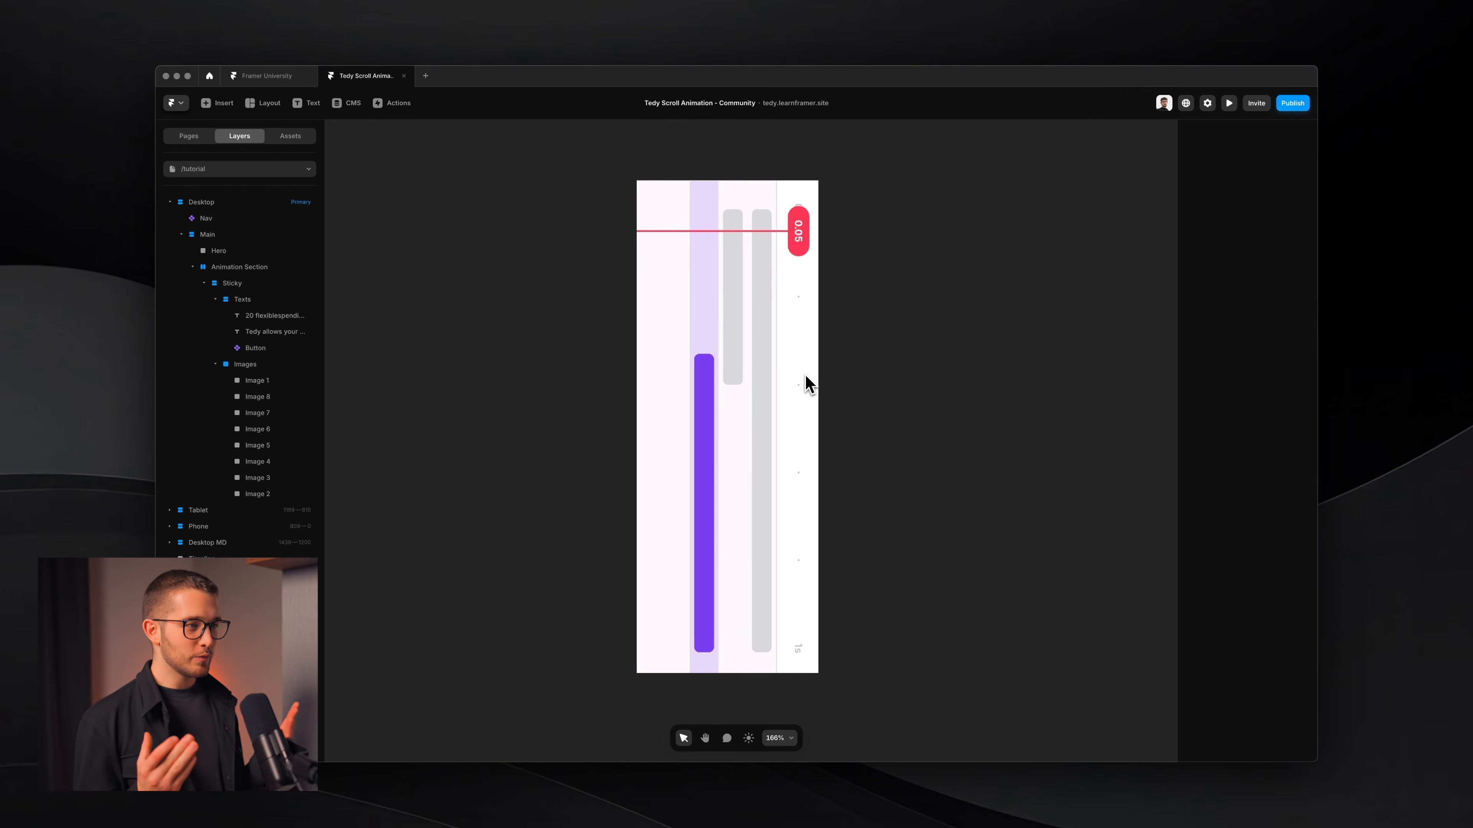
{"action": "left_click", "coordinate": [804, 374]}
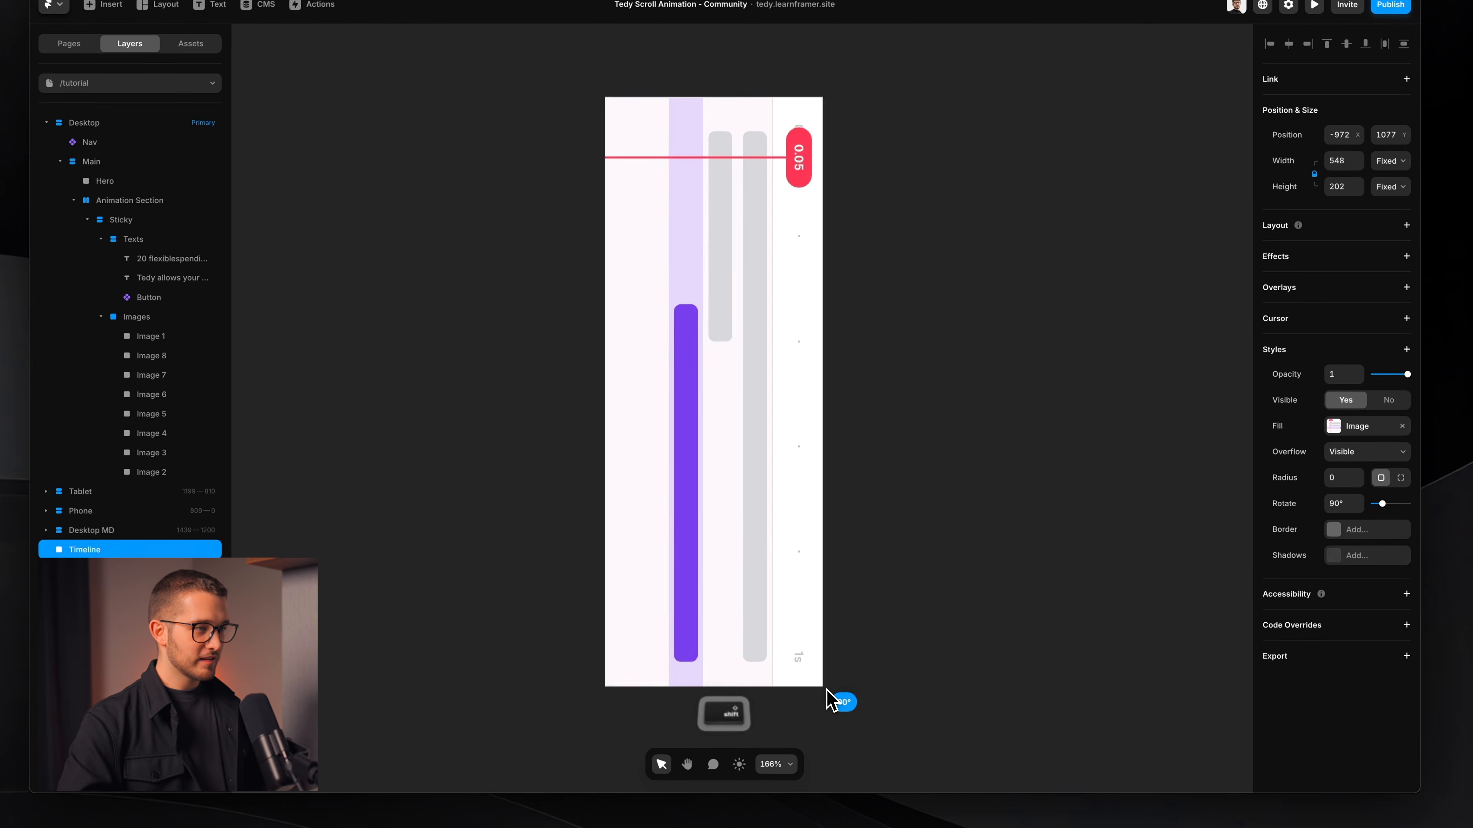
{"action": "left_click_drag", "start_coordinate": [829, 700], "coordinate": [809, 672]}
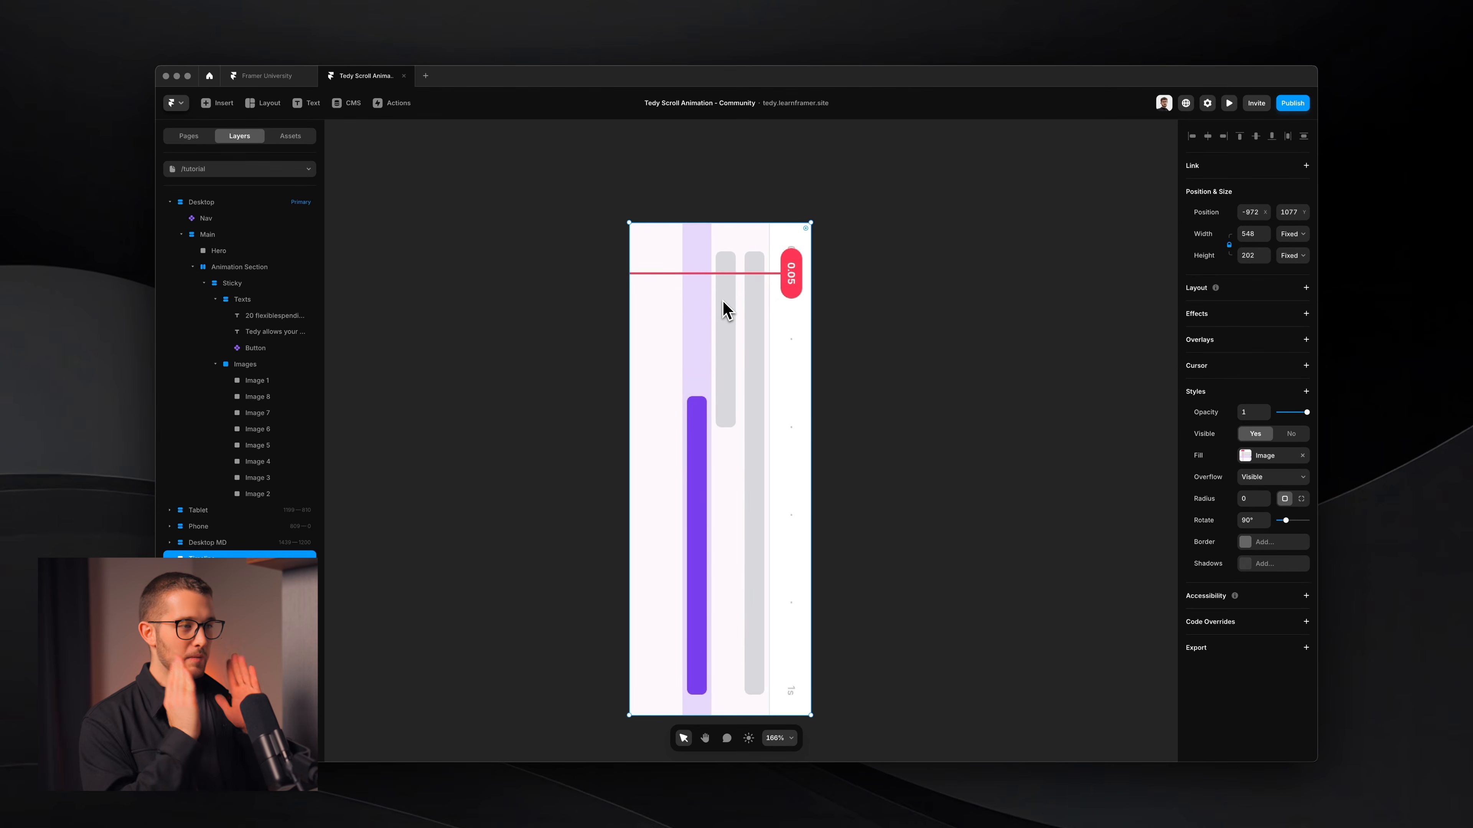
Step: Examine how the playhead line and the shorter grey bar relate to vertical scrolling on the rotated Timeline image
{"action": "key", "text": "shift+super+4"}
{"action": "left_click_drag", "start_coordinate": [627, 264], "coordinate": [874, 507]}
{"action": "key", "text": "space"}
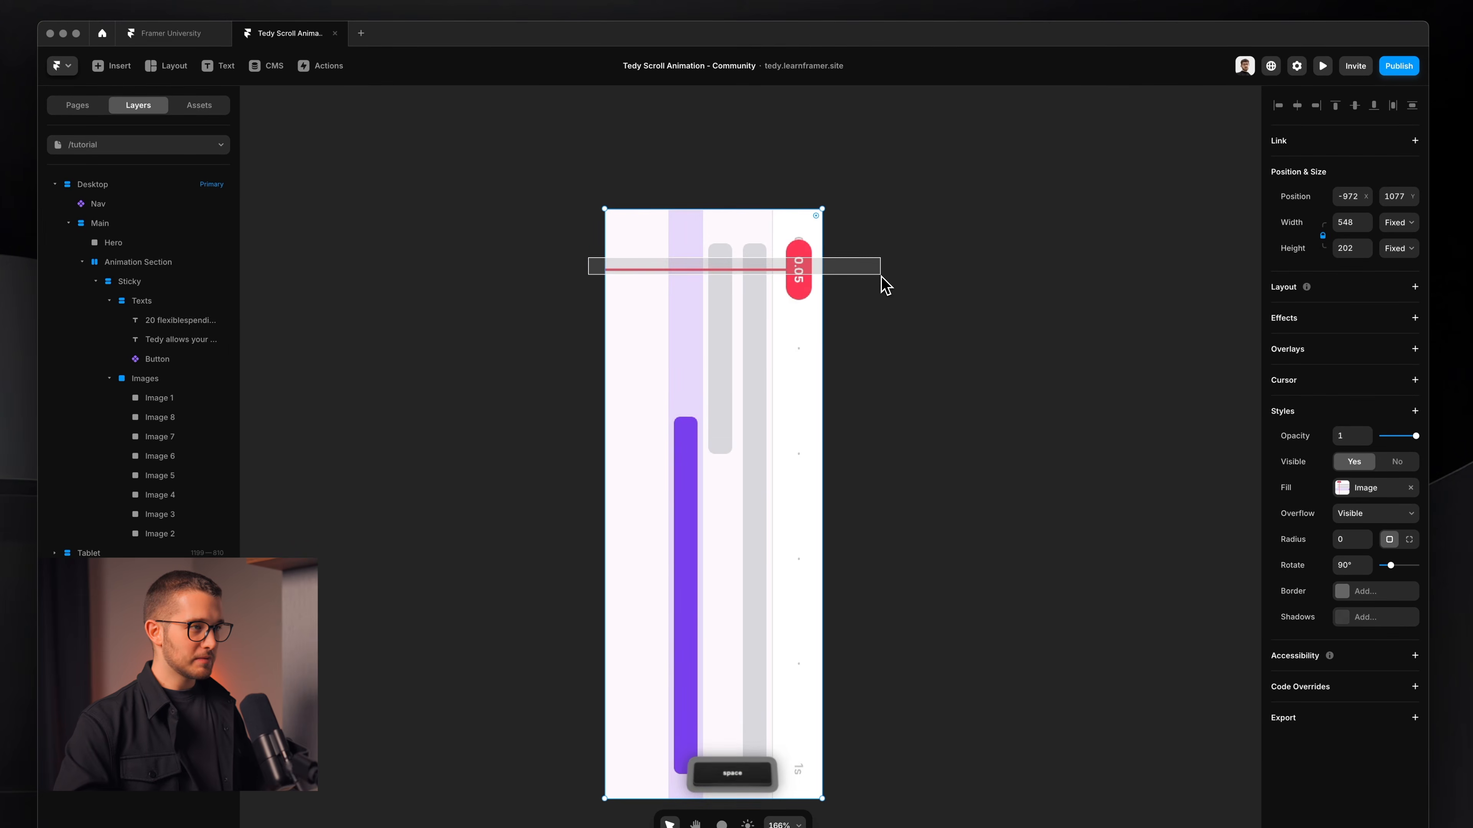
{"action": "key", "text": "Escape"}
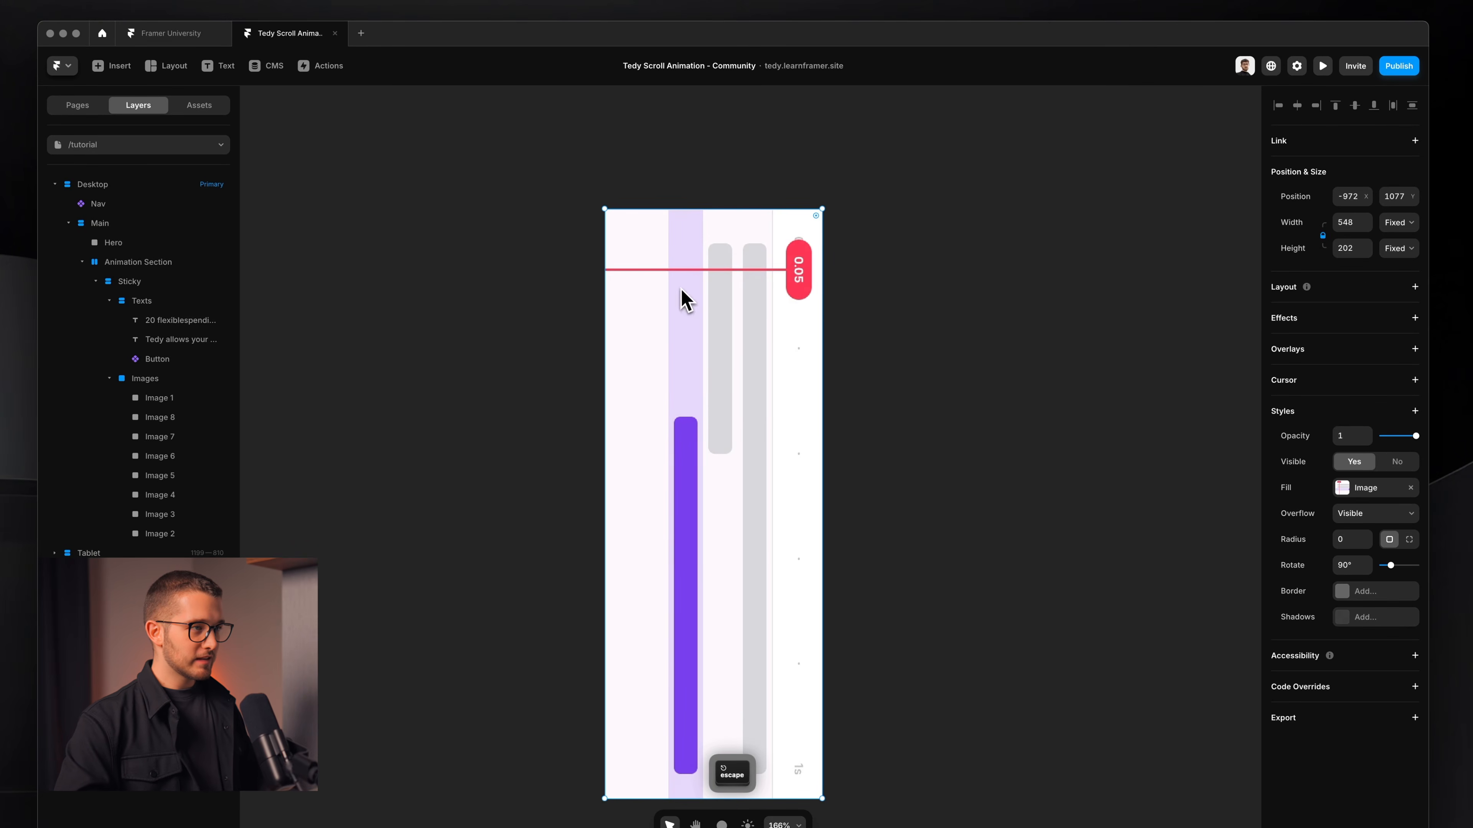
{"action": "left_click_drag", "start_coordinate": [704, 246], "coordinate": [750, 441]}
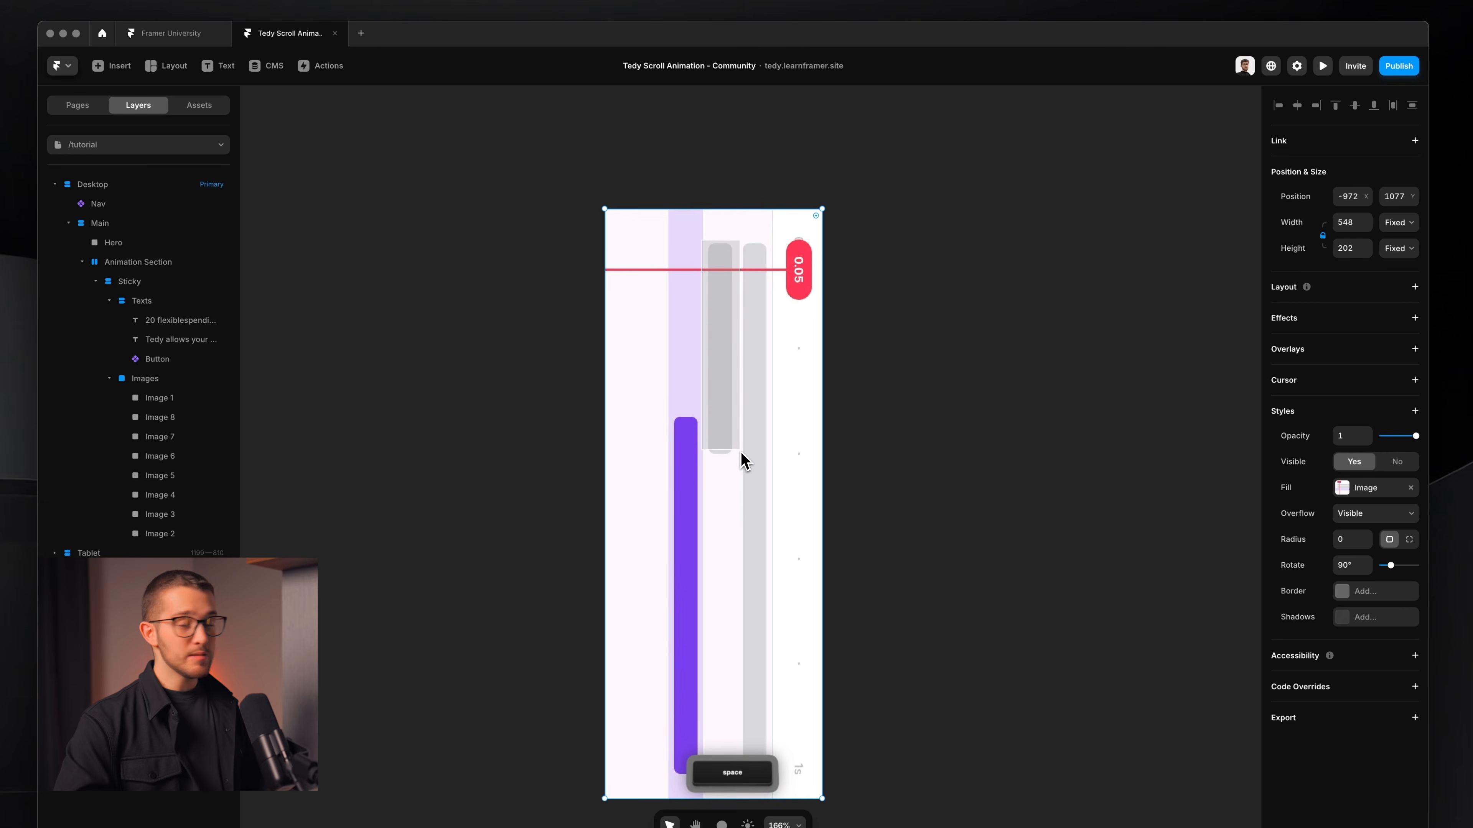
{"action": "key", "text": "Escape"}
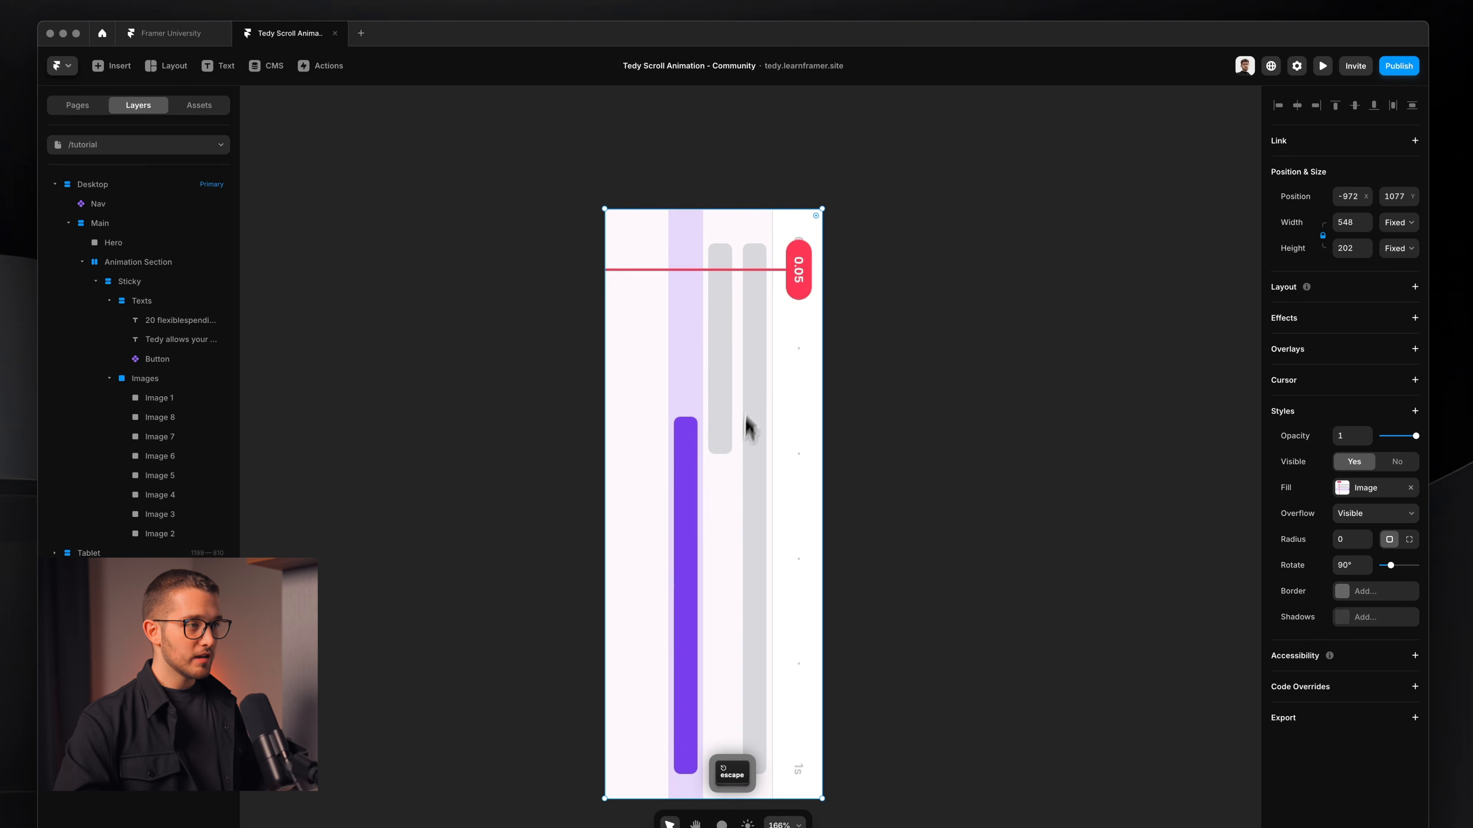
{"action": "left_click_drag", "start_coordinate": [732, 449], "coordinate": [767, 357]}
{"action": "key", "text": "space"}
{"action": "scroll", "coordinate": [777, 432], "scroll_direction": "down", "scroll_amount": 3}
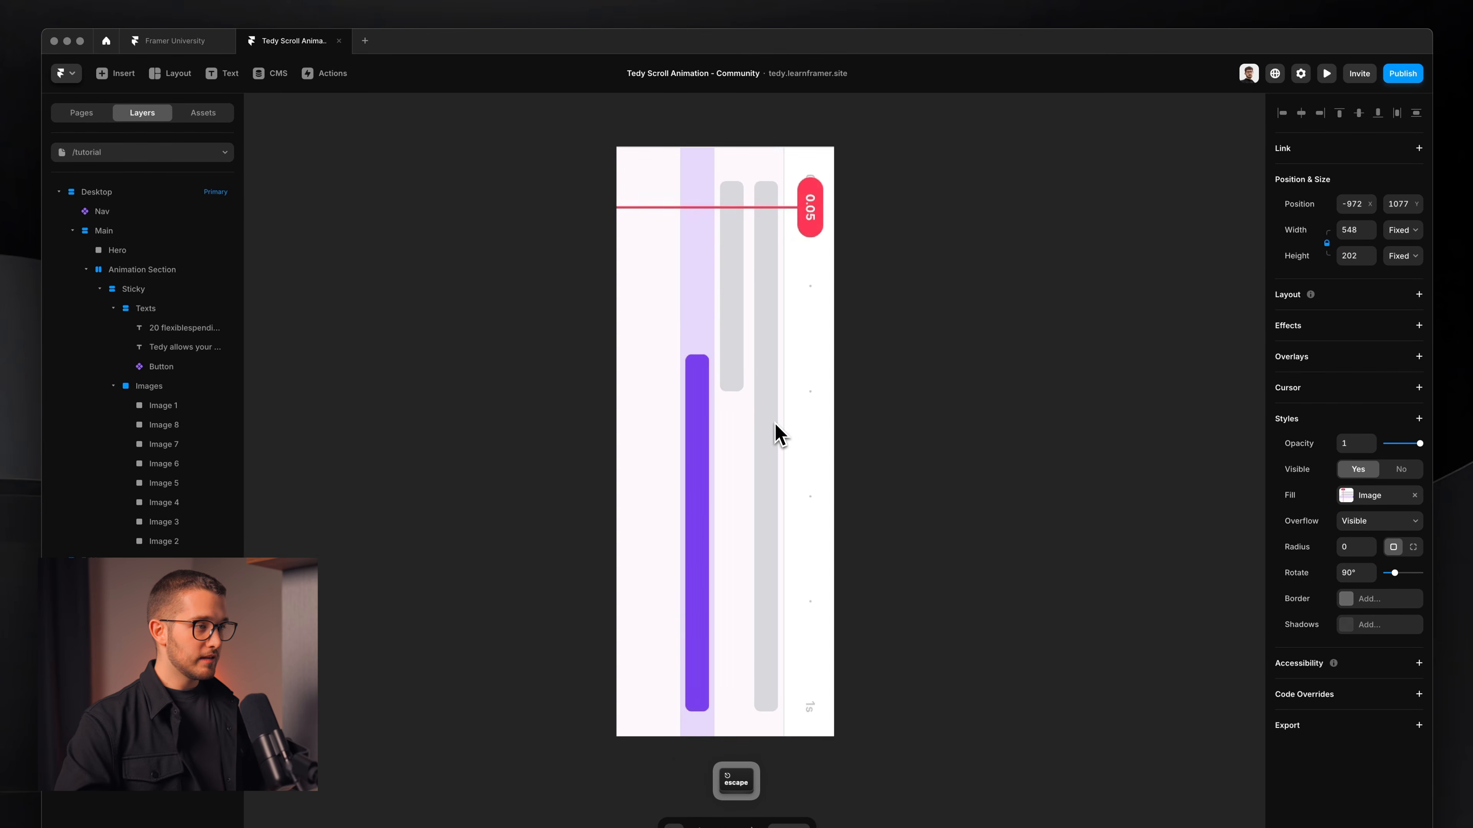
{"action": "key", "text": "shift+super+4"}
{"action": "key", "text": "Escape"}
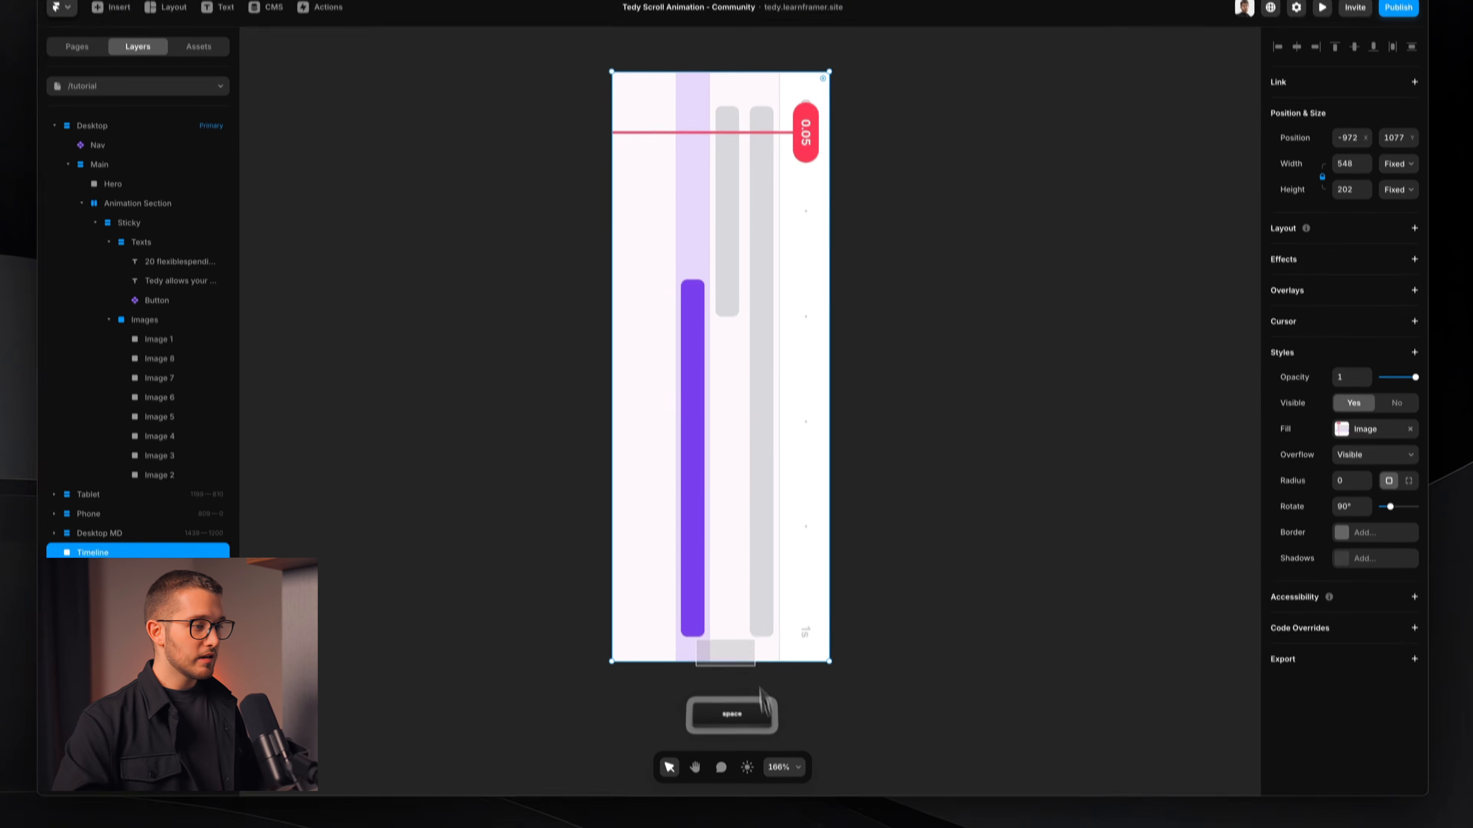
Step: Examine the span of the purple Logo Scale bar on the rotated Timeline image by marking out its length
{"action": "scroll", "coordinate": [880, 462], "scroll_direction": "down", "scroll_amount": 3}
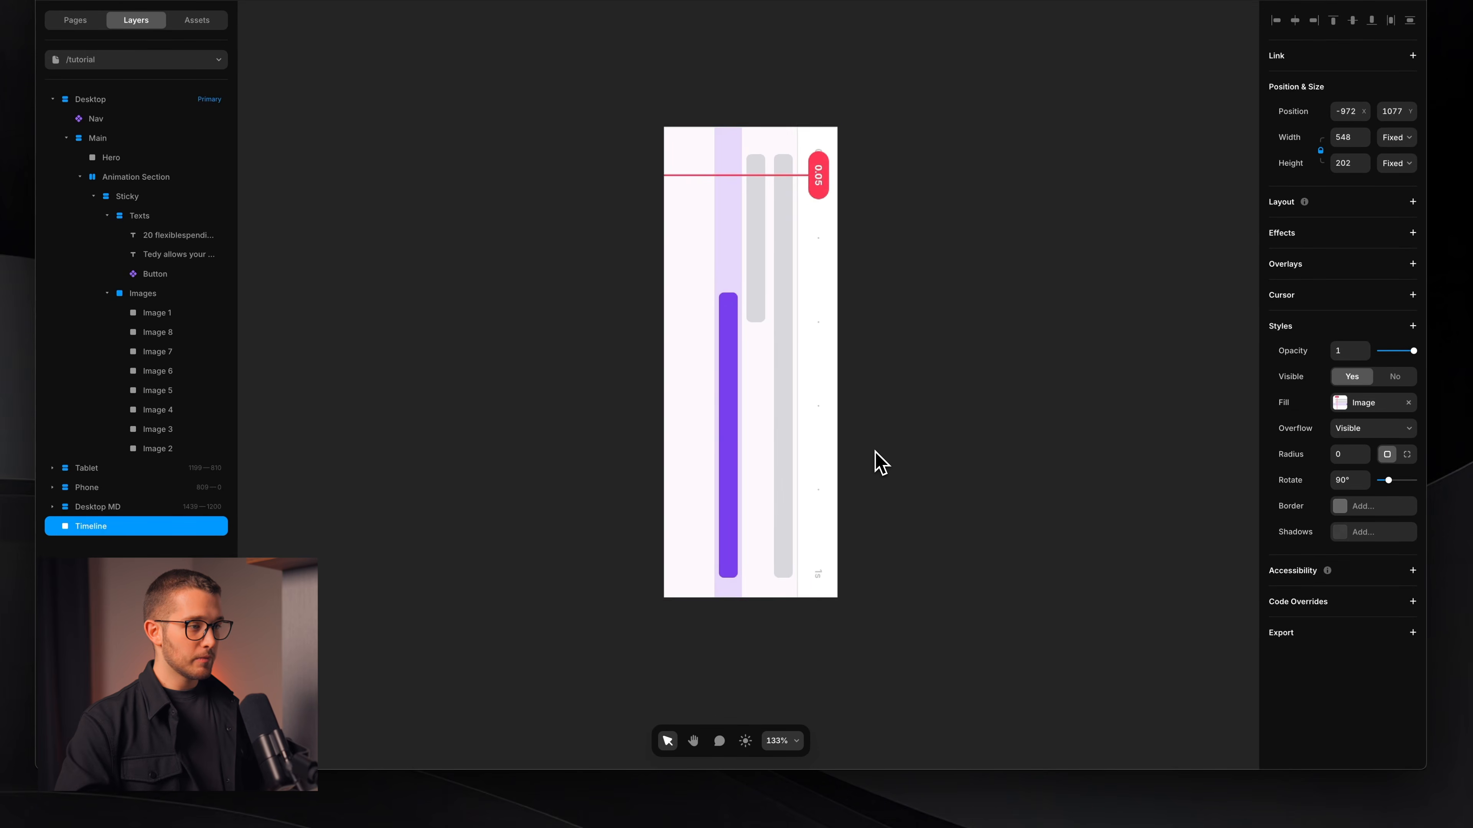
{"action": "scroll", "coordinate": [838, 284], "scroll_direction": "up", "scroll_amount": 5}
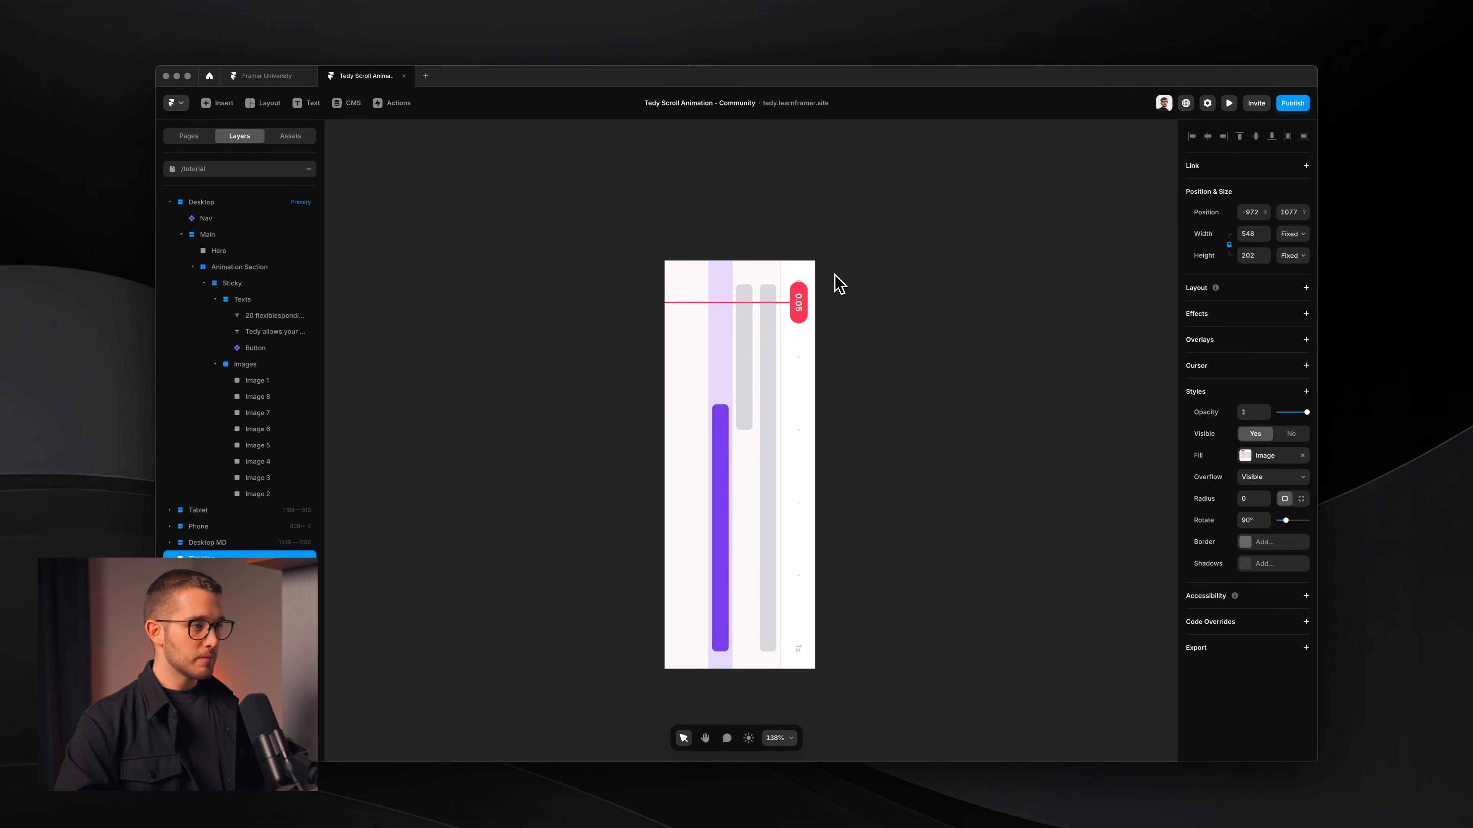
{"action": "key", "text": "shift+super+4"}
{"action": "left_click_drag", "start_coordinate": [778, 266], "coordinate": [741, 509]}
{"action": "key", "text": "space"}
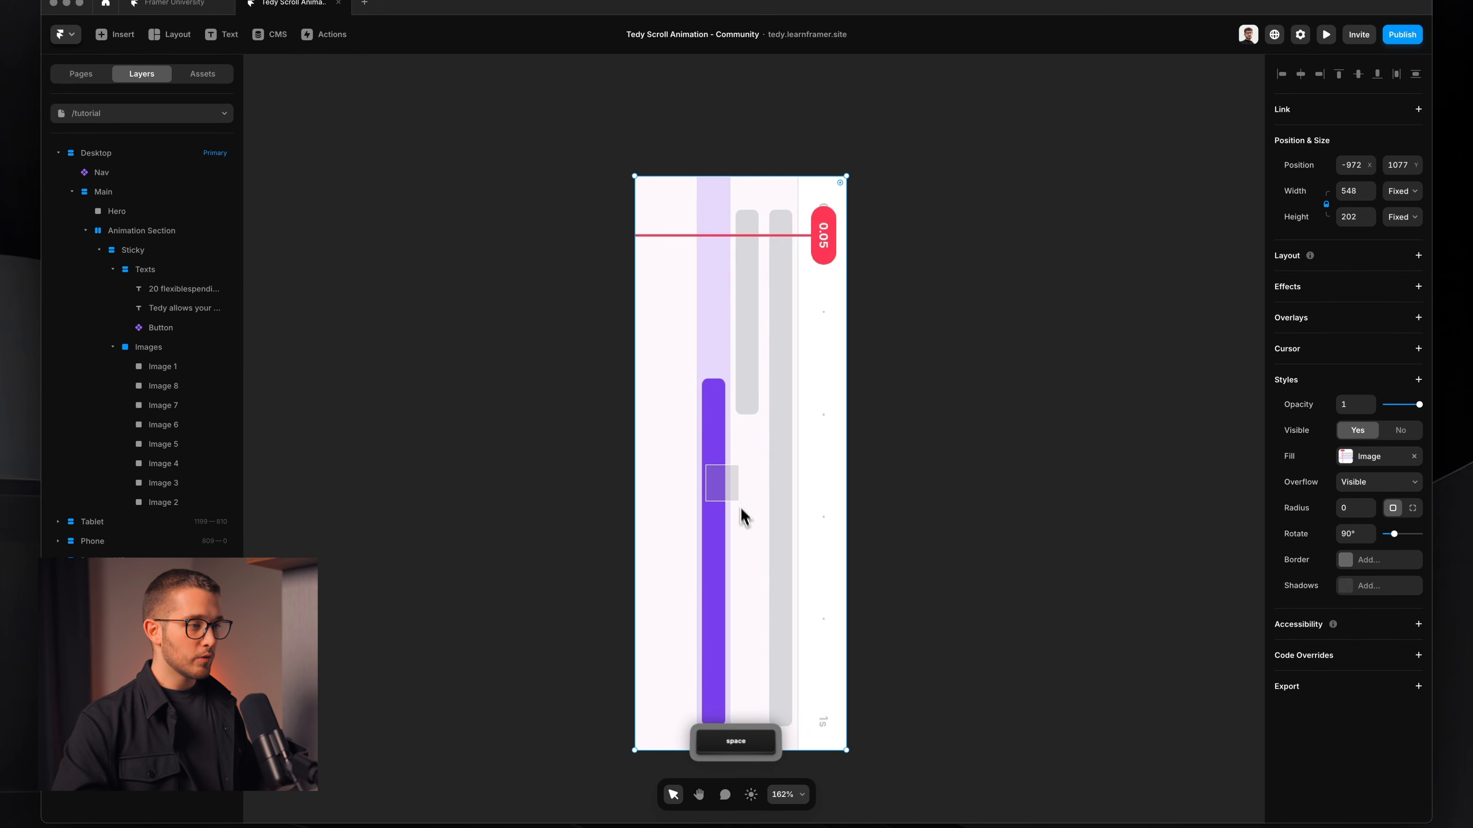
{"action": "scroll", "coordinate": [738, 494], "scroll_direction": "down", "scroll_amount": 1}
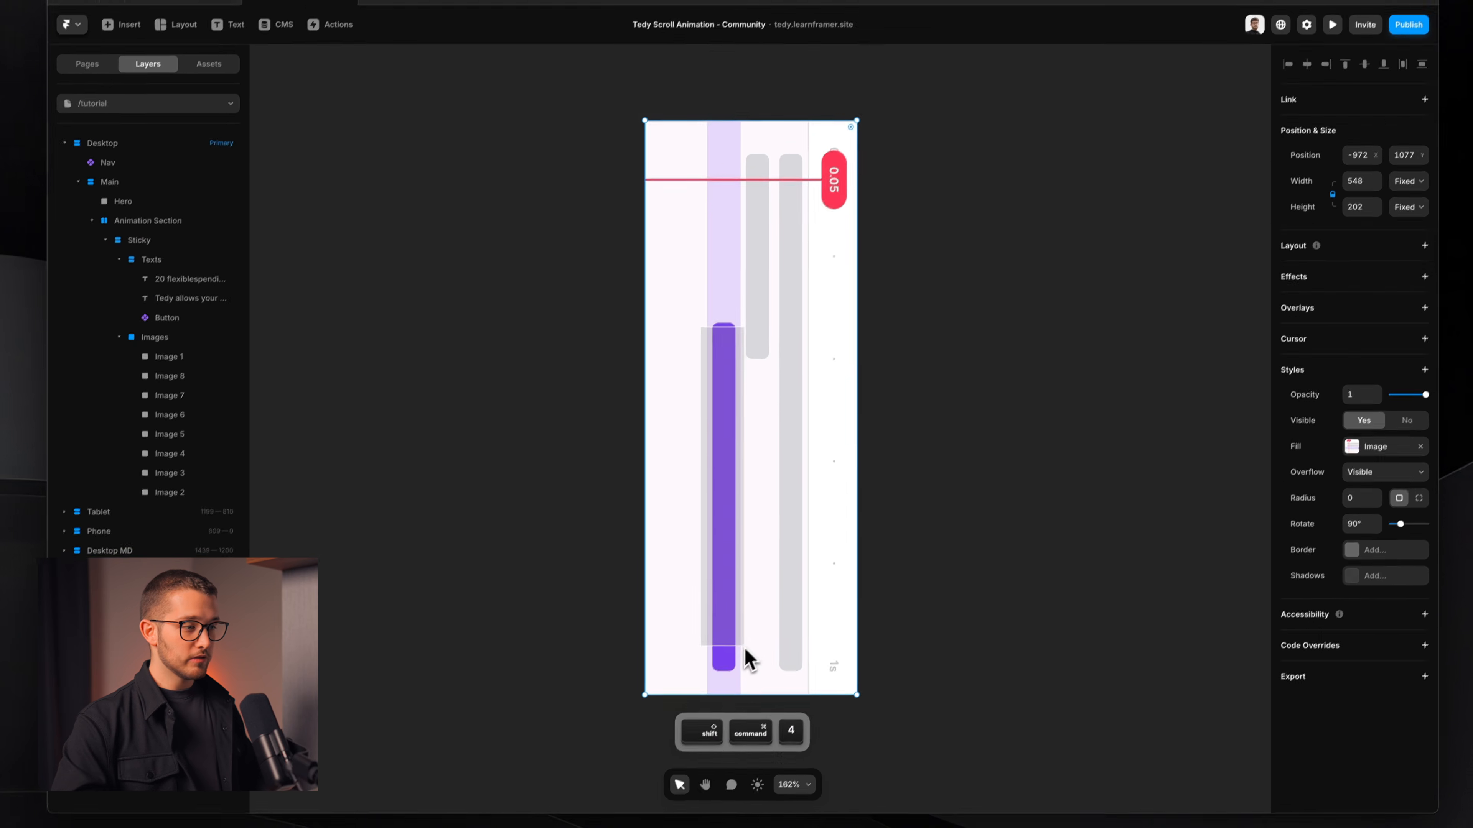
Step: Cut the Timeline image from the canvas and open the /planner page with its two Animation Name blocks in view
{"action": "key", "text": "cmd+x"}
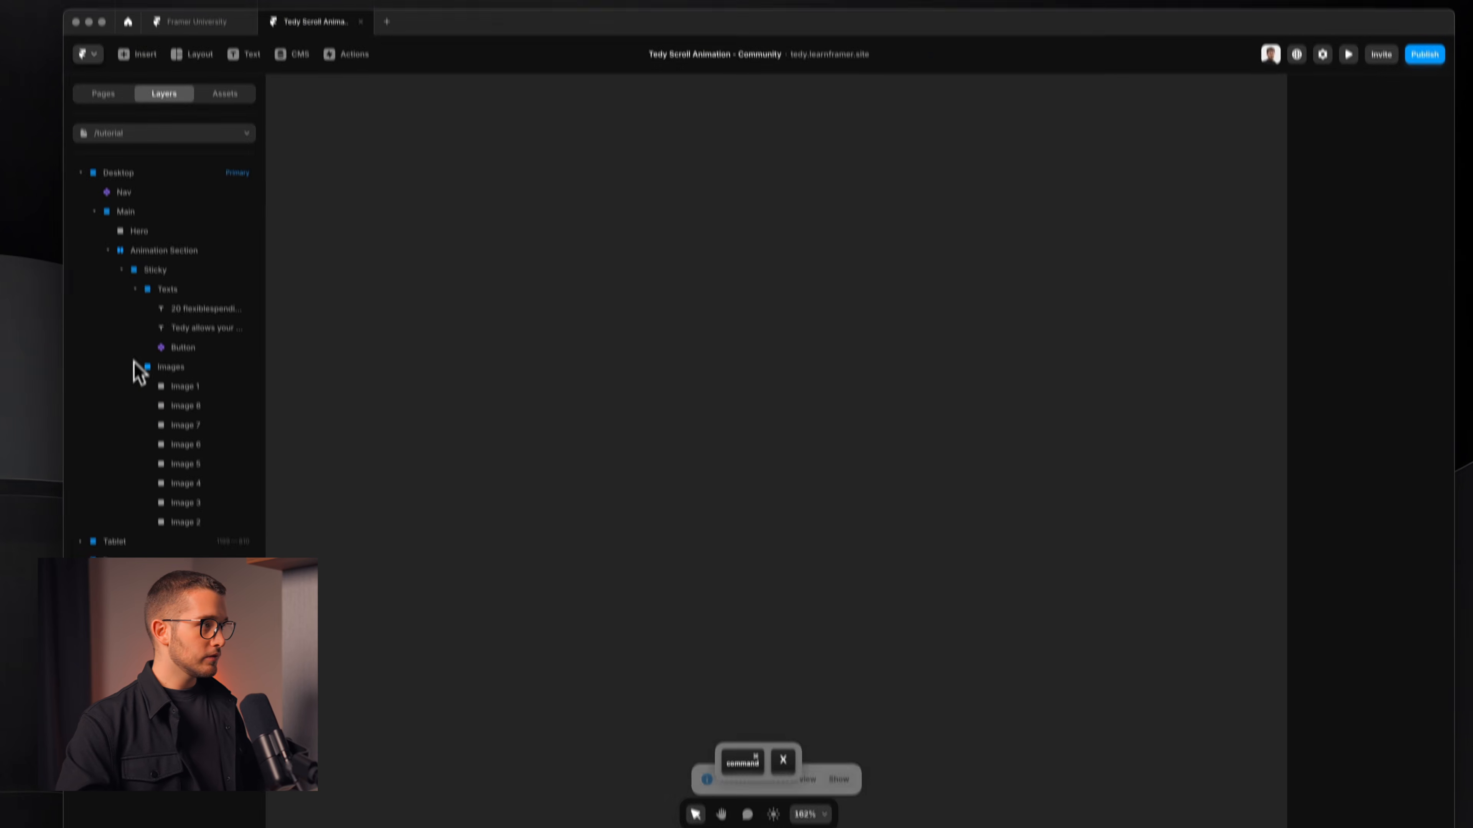
{"action": "left_click", "coordinate": [93, 48]}
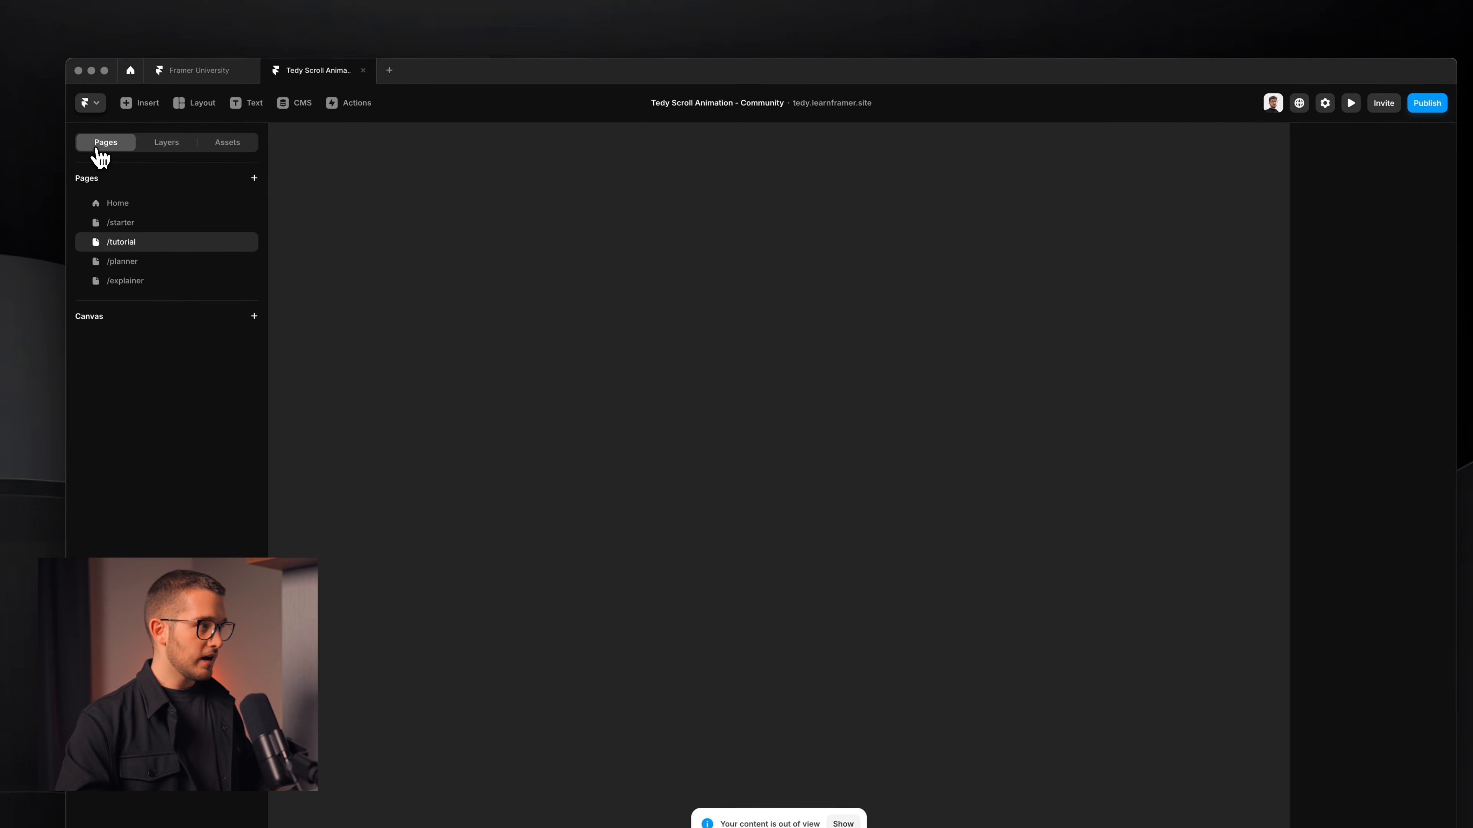
{"action": "left_click", "coordinate": [142, 266]}
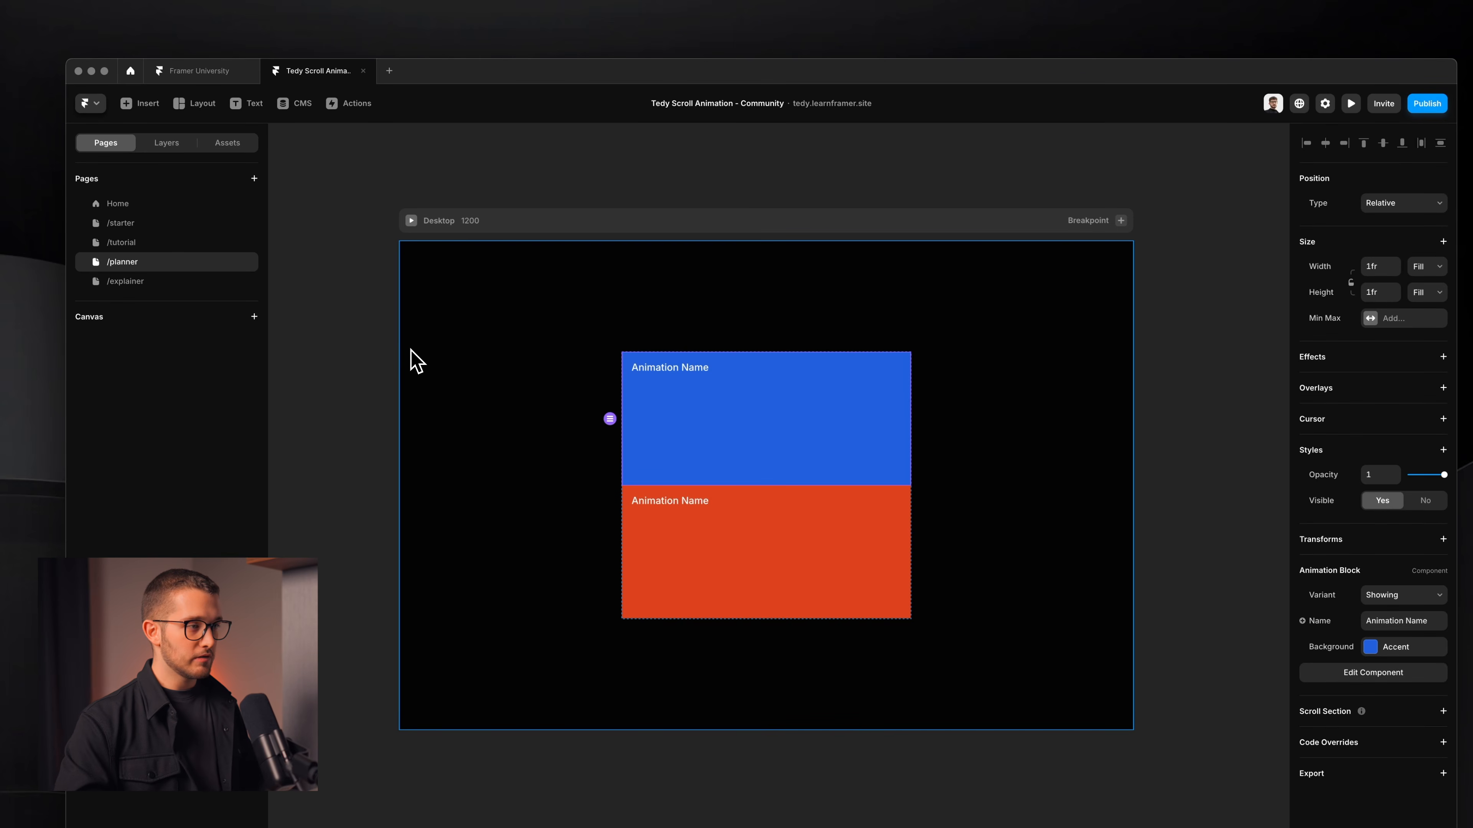
{"action": "scroll", "coordinate": [866, 498], "scroll_direction": "down", "scroll_amount": 1}
{"action": "scroll", "coordinate": [866, 495], "scroll_direction": "up", "scroll_amount": 1}
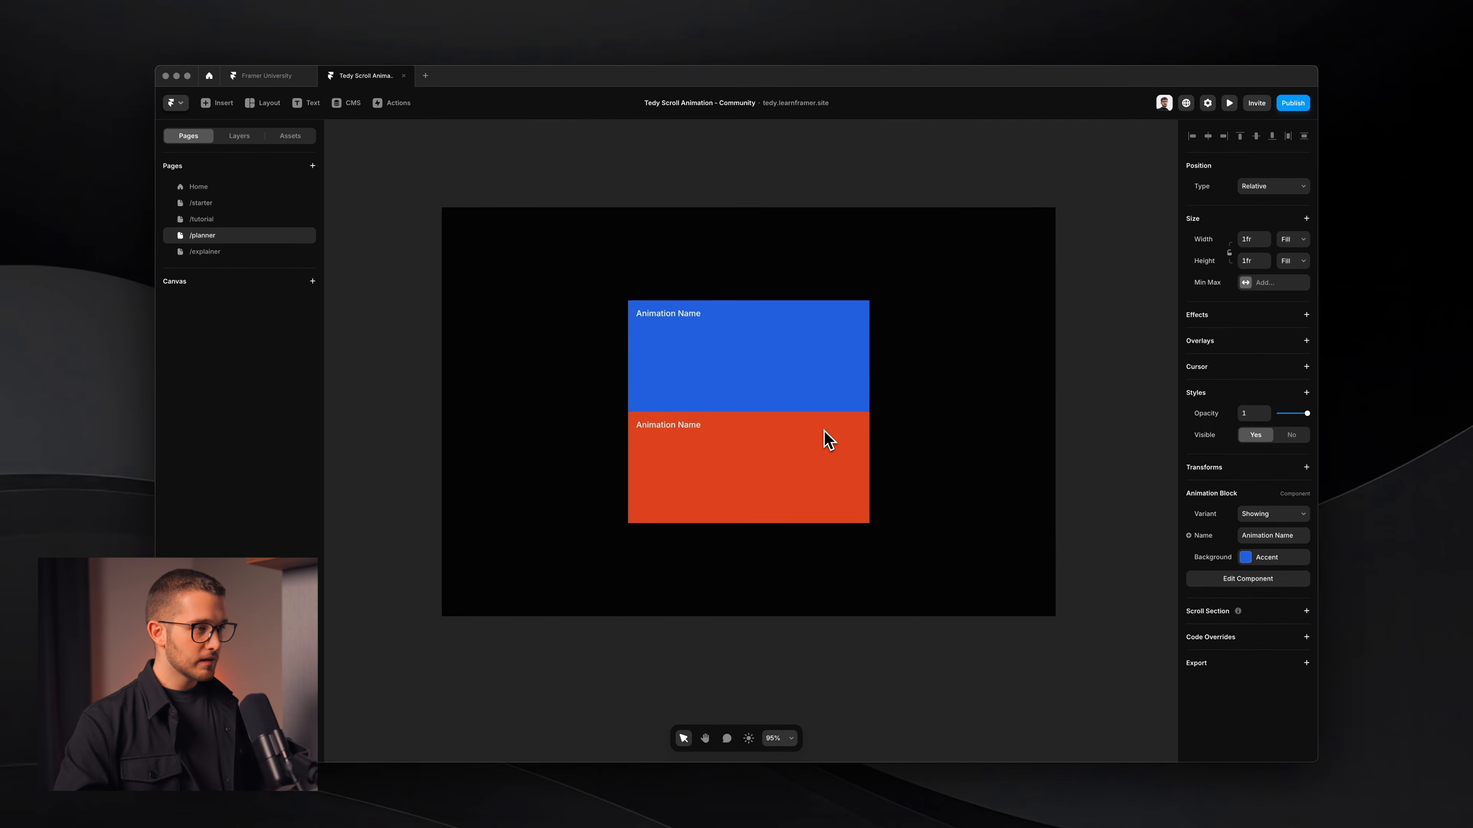
{"action": "scroll", "coordinate": [829, 440], "scroll_direction": "up", "scroll_amount": 3}
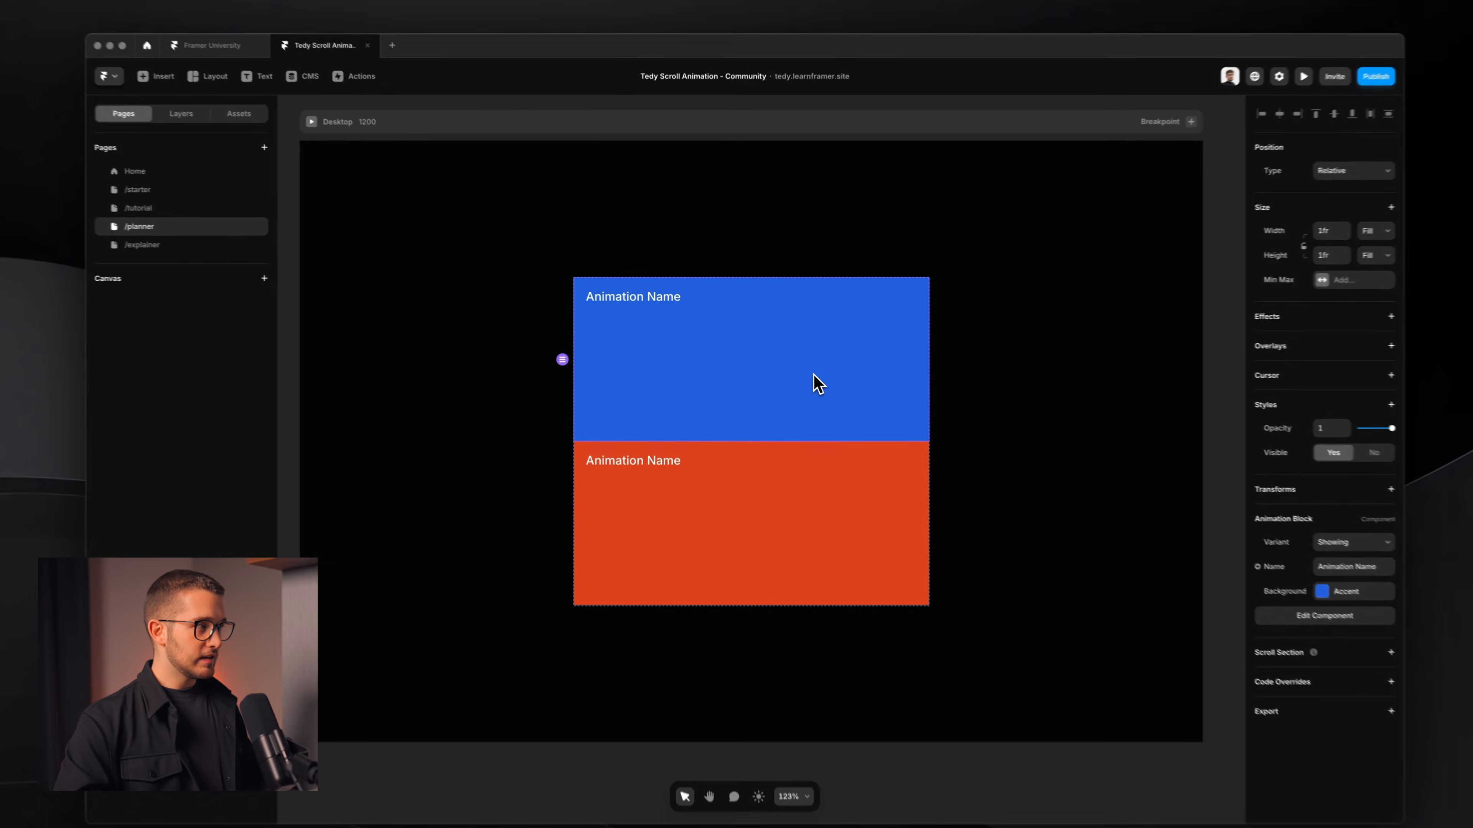
Step: Show the layer tree of the planner page and select the Timeline stack
{"action": "key", "text": "alt+2"}
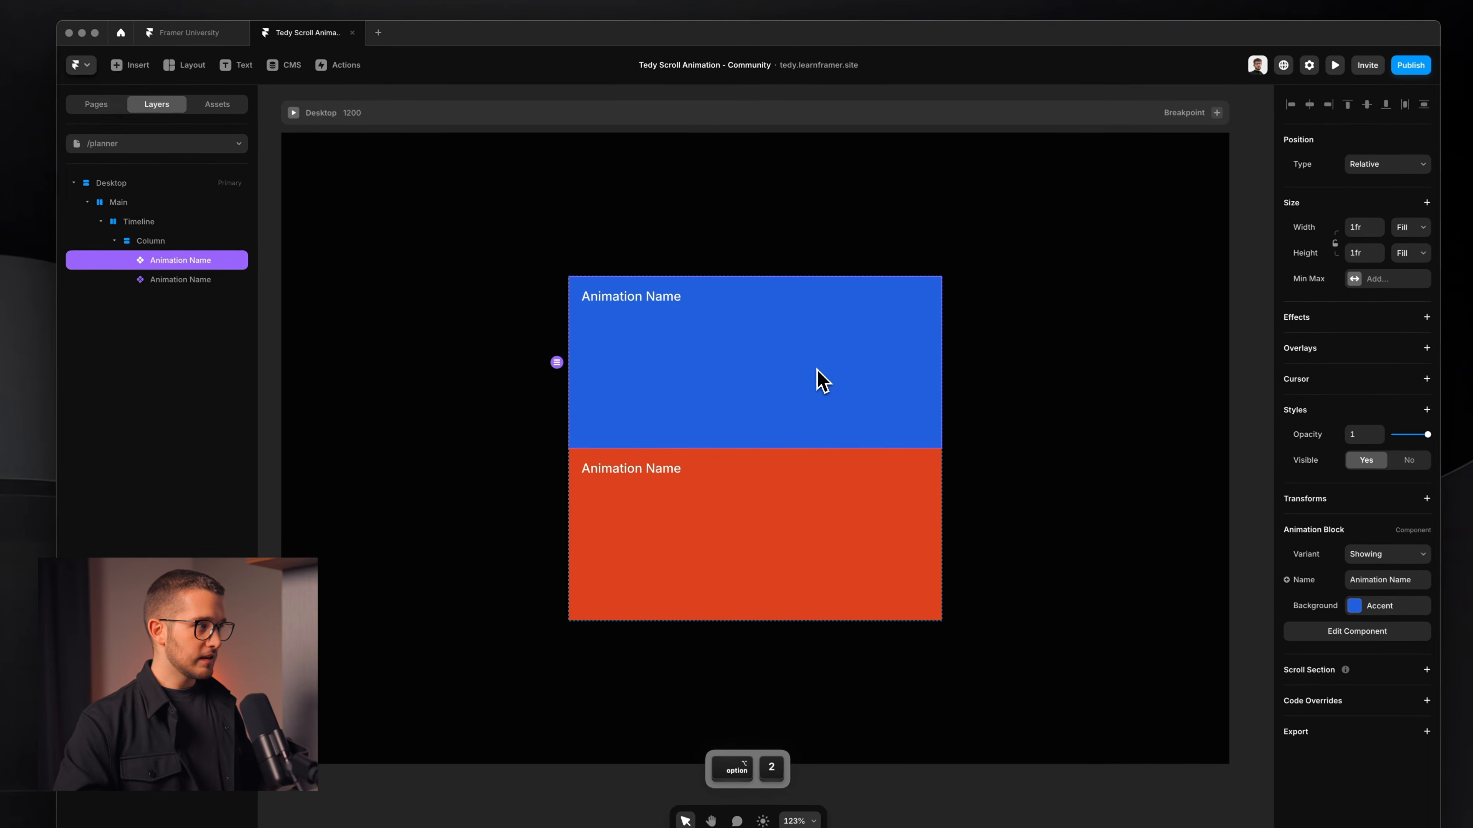
{"action": "left_click", "coordinate": [192, 224]}
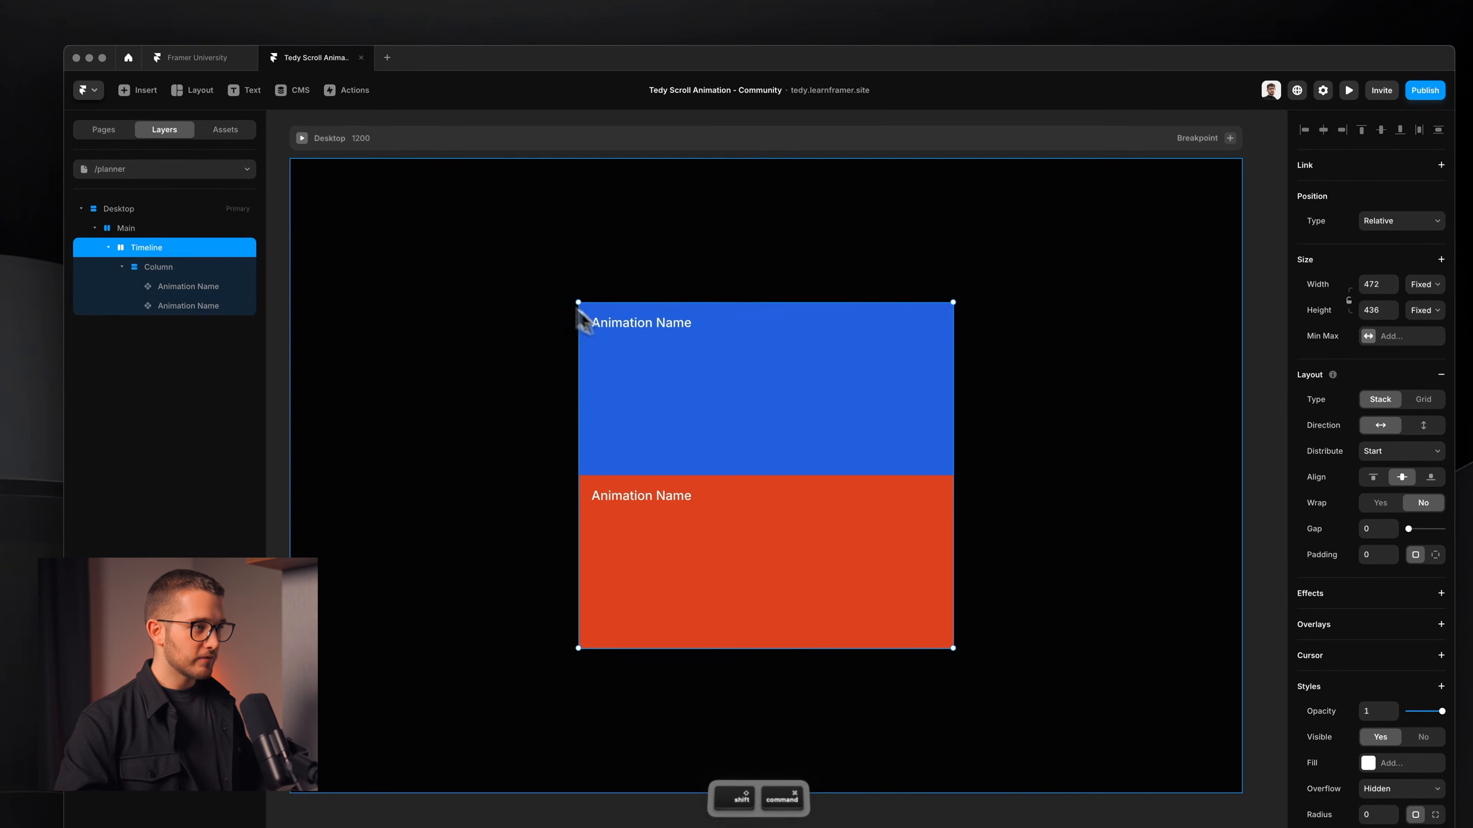
{"action": "key", "text": "shift+super+4"}
{"action": "mouse_move", "coordinate": [554, 271]}
{"action": "left_mouse_down"}
{"action": "mouse_move", "coordinate": [896, 559]}
{"action": "mouse_move", "coordinate": [960, 653]}
{"action": "left_mouse_up"}
{"action": "key", "text": "Escape"}
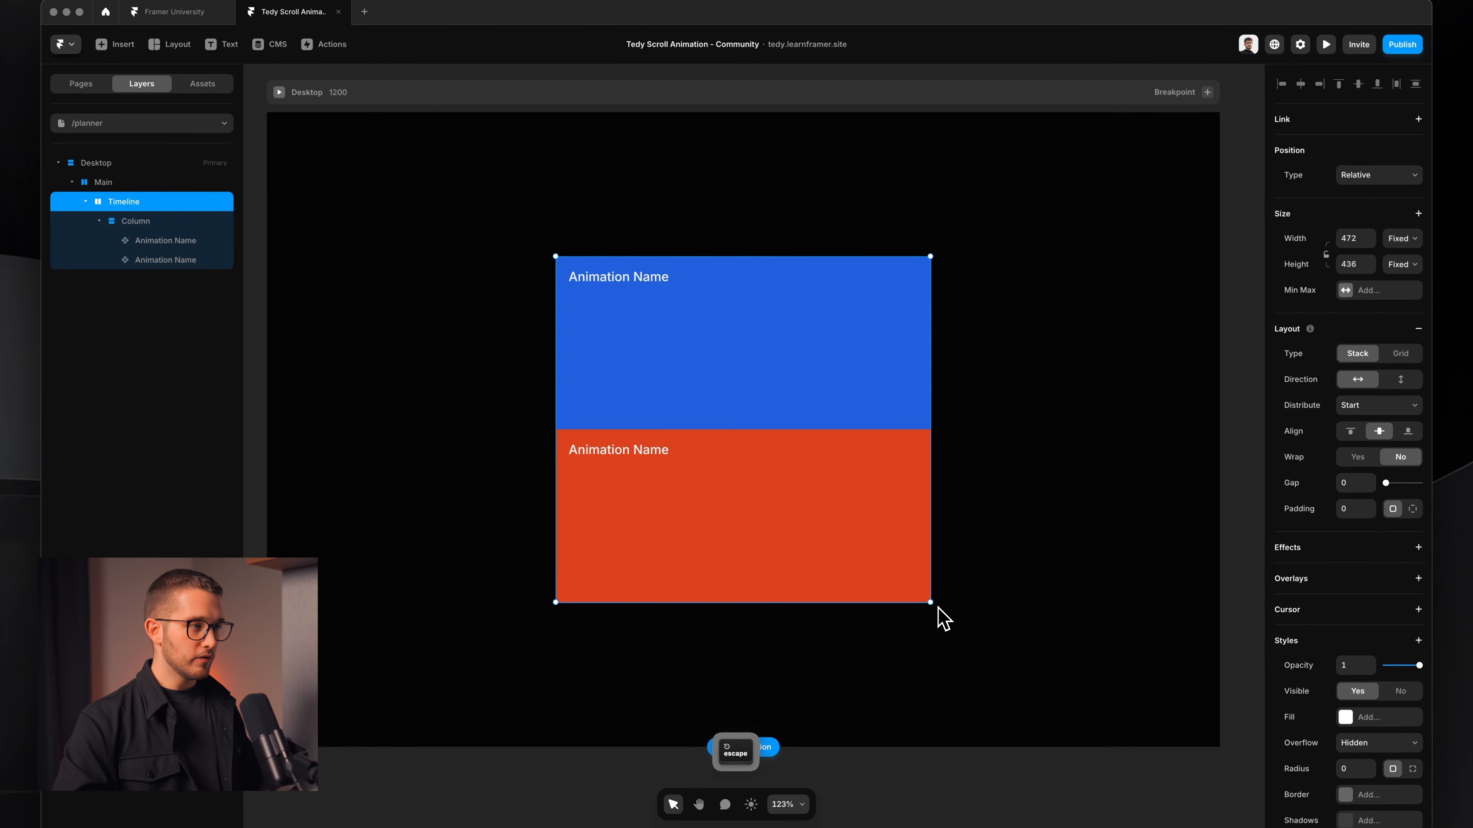
Step: Paste the timeline reference image beside the Timeline stack and scale it down to about 432 by 159
{"action": "key", "text": "super+v"}
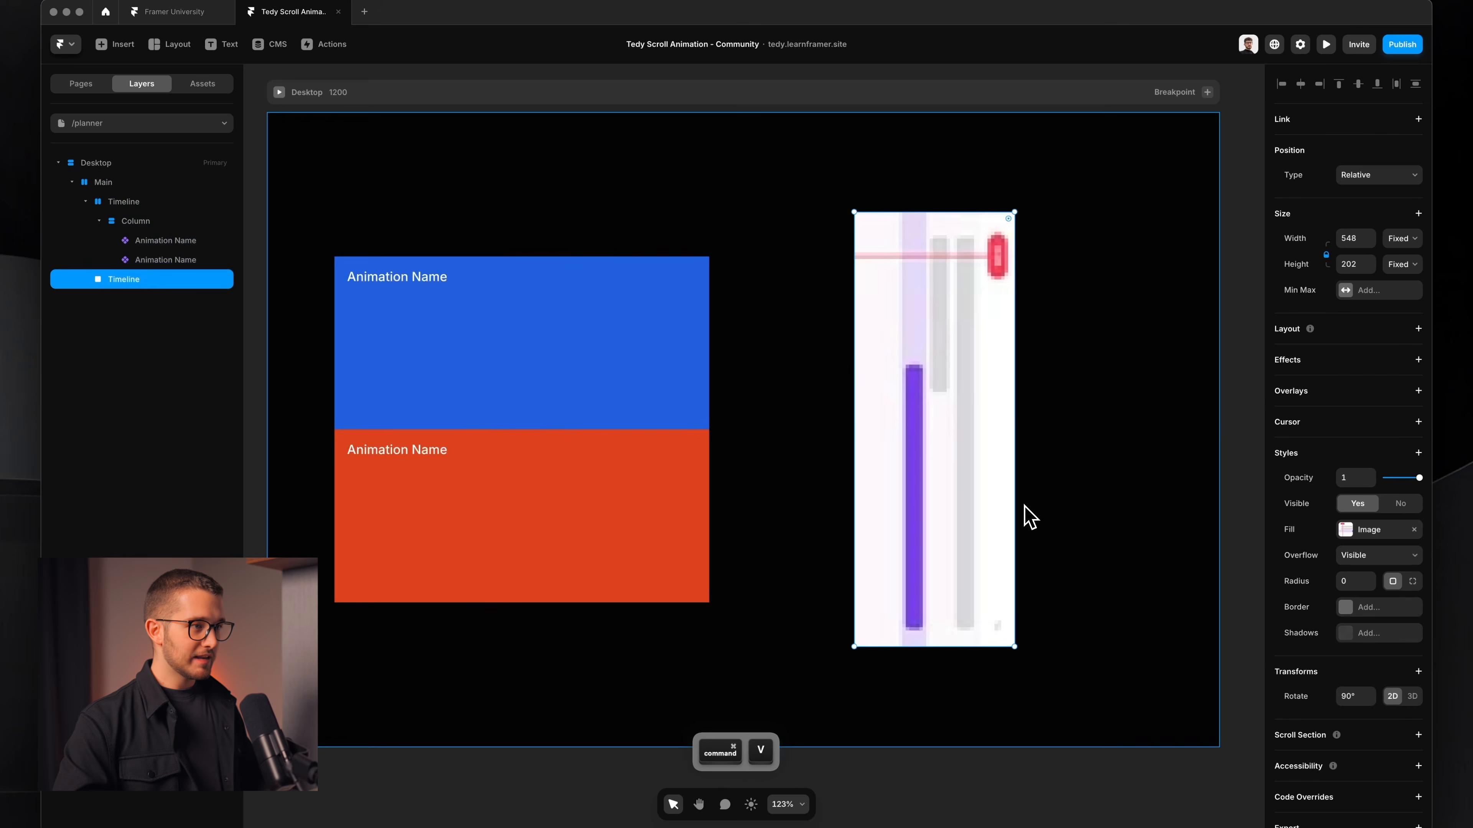
{"action": "left_click_drag", "start_coordinate": [961, 217], "coordinate": [960, 261]}
{"action": "scroll", "coordinate": [962, 261], "scroll_direction": "left", "scroll_amount": 4}
{"action": "scroll", "coordinate": [962, 262], "scroll_direction": "up", "scroll_amount": 2}
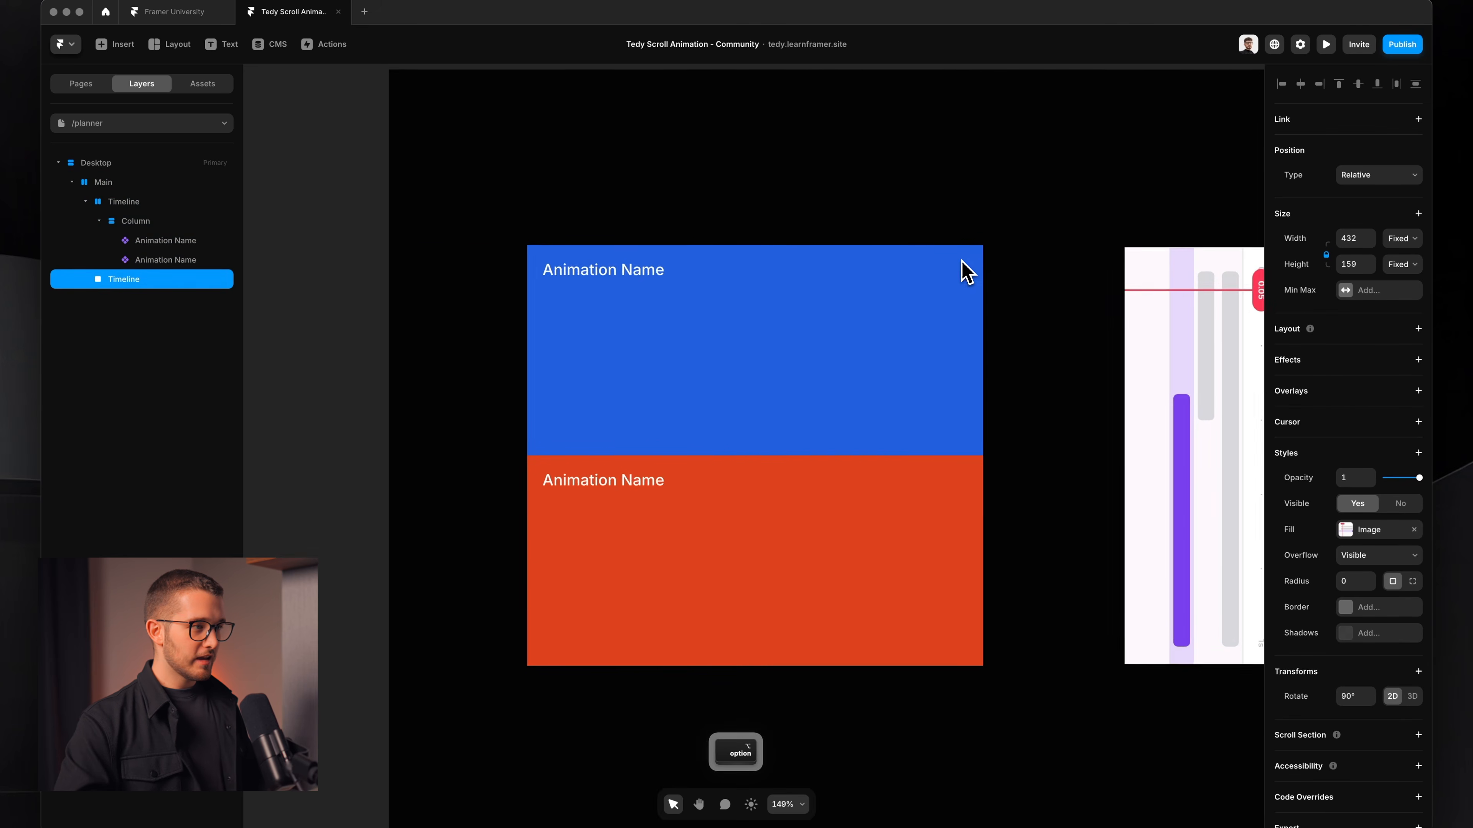
{"action": "scroll", "coordinate": [963, 262], "scroll_direction": "right", "scroll_amount": 3}
{"action": "scroll", "coordinate": [963, 262], "scroll_direction": "down", "scroll_amount": 2}
{"action": "left_click", "coordinate": [613, 376], "text": "super"}
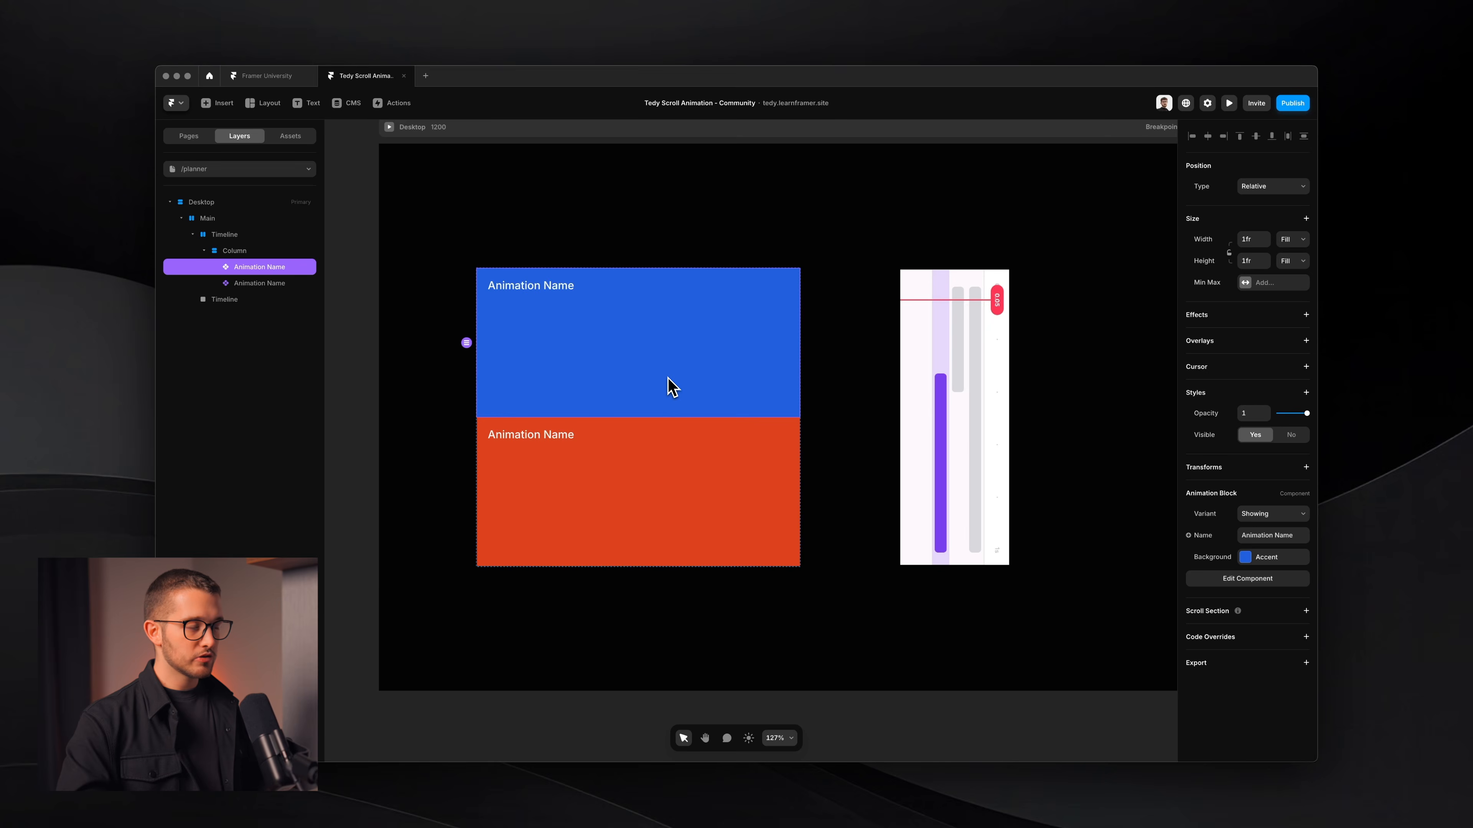
Step: Switch to the browser preview of the scroll animation and examine how the images and centre text animate while scrolling
{"action": "key", "text": "super+Tab"}
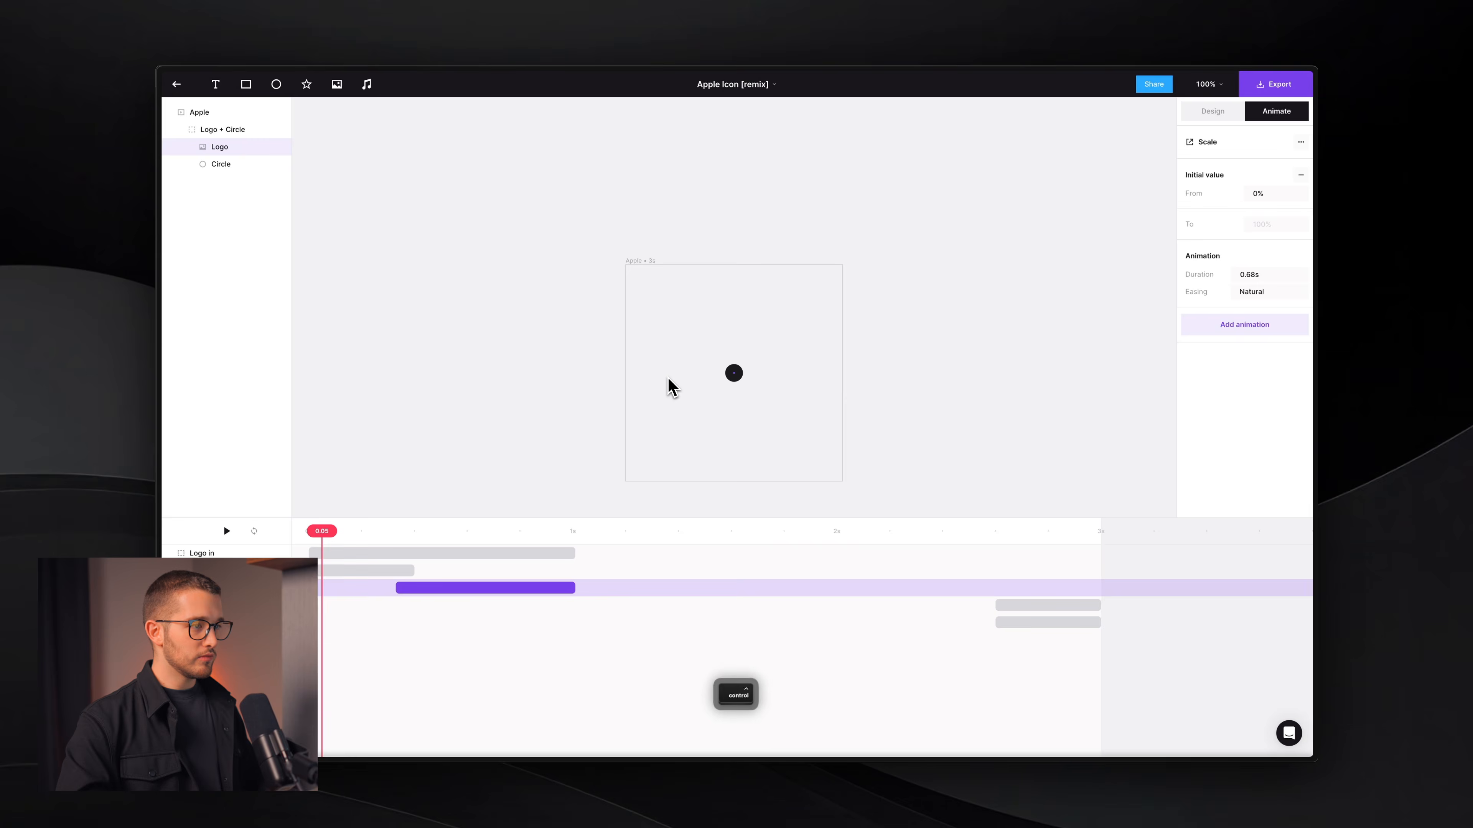
{"action": "key", "text": "ctrl+Tab"}
{"action": "scroll", "coordinate": [670, 383], "scroll_direction": "up", "scroll_amount": 10}
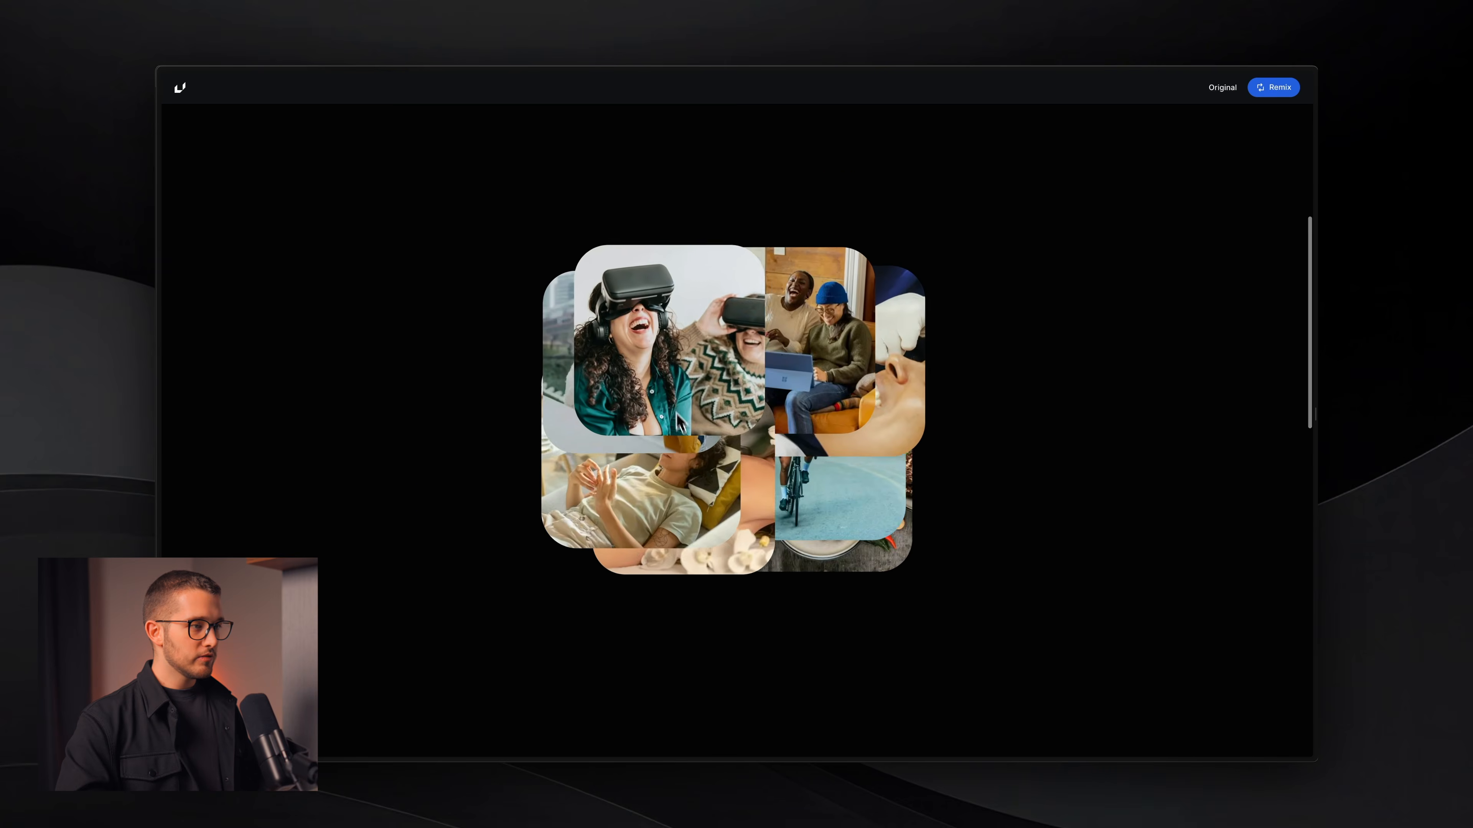
{"action": "scroll", "coordinate": [679, 423], "scroll_direction": "down", "scroll_amount": 5}
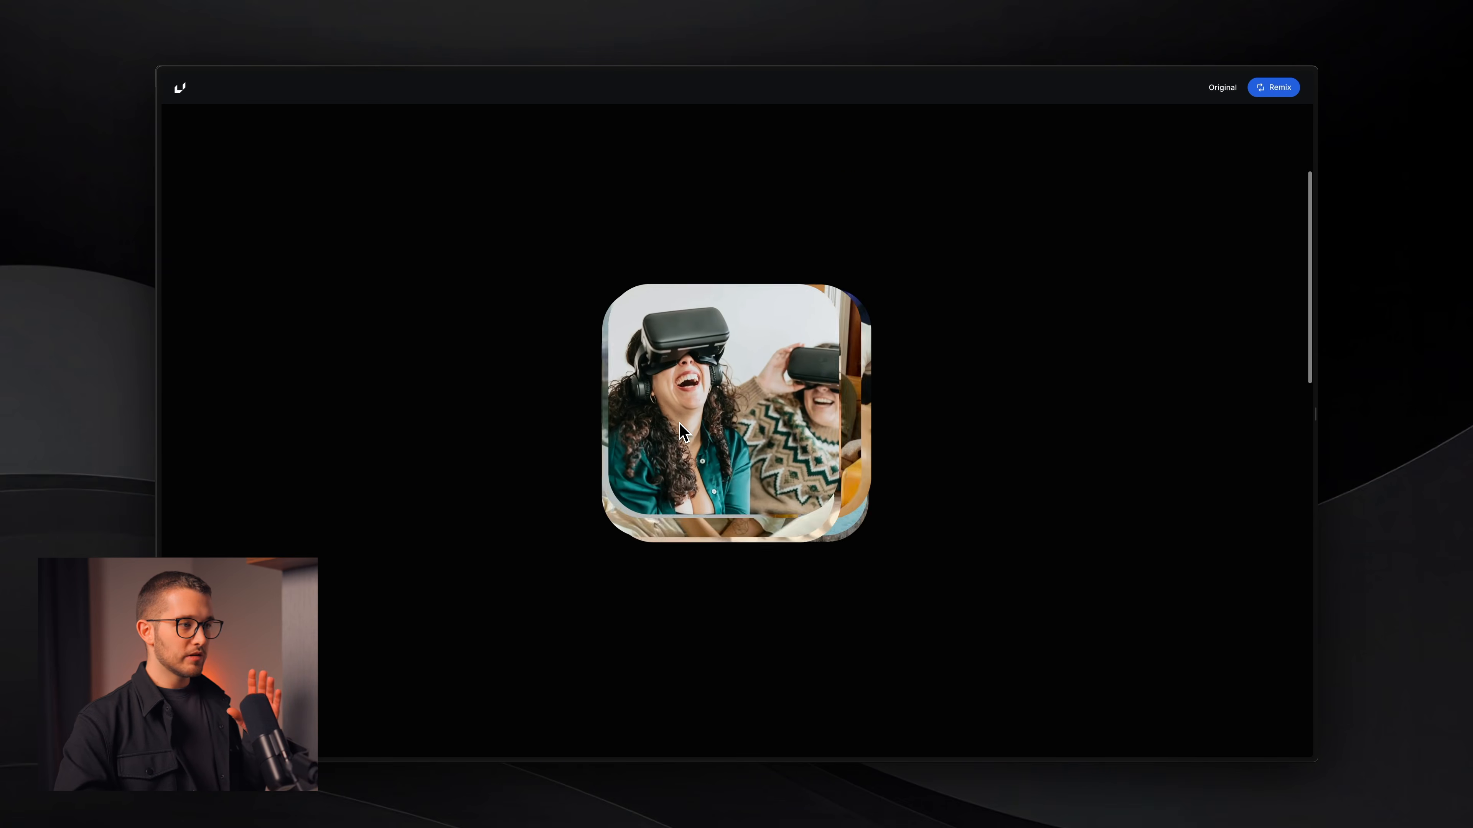
{"action": "scroll", "coordinate": [680, 423], "scroll_direction": "down", "scroll_amount": 5}
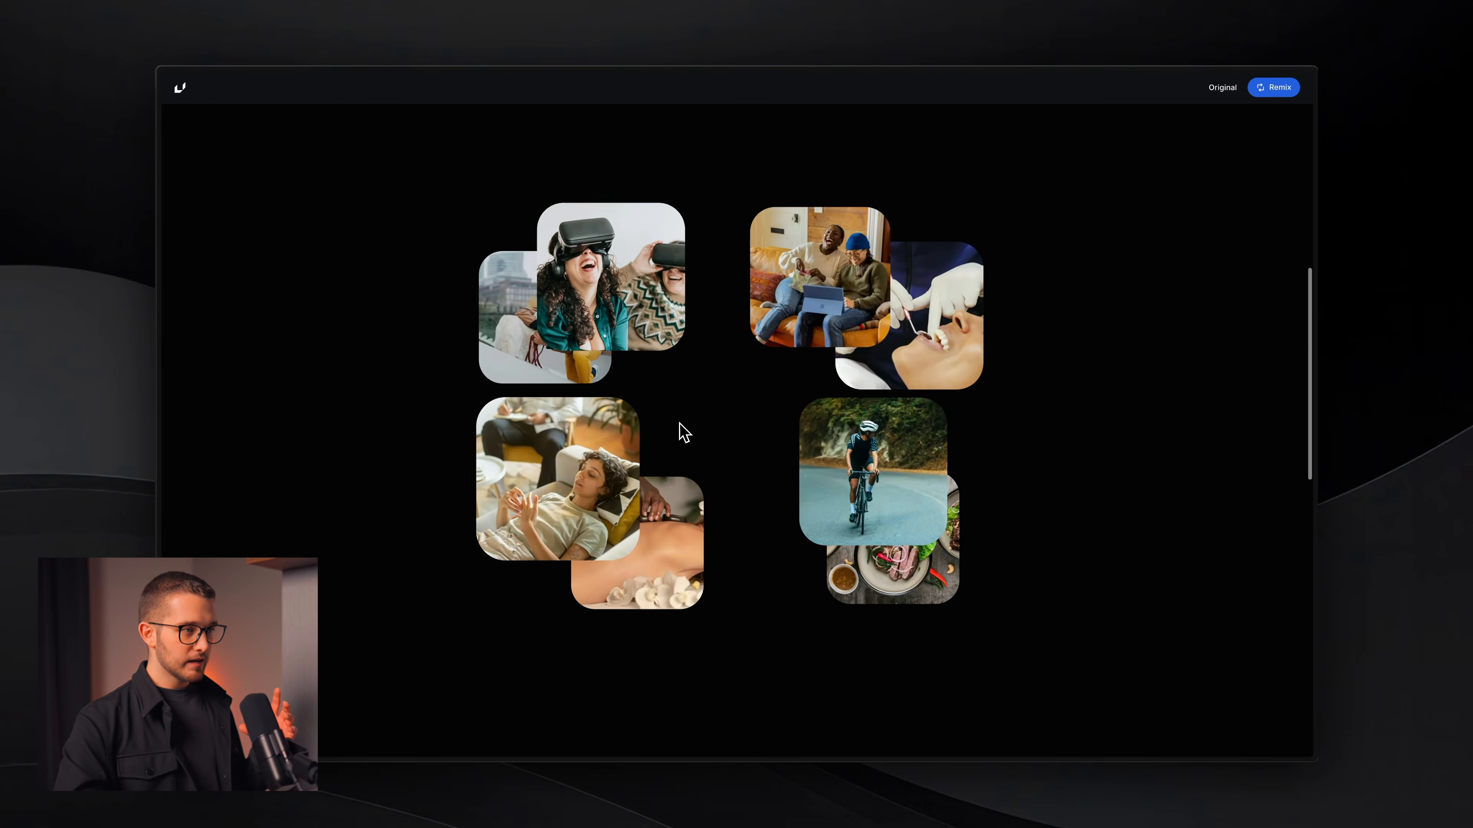
{"action": "scroll", "coordinate": [684, 432], "scroll_direction": "up", "scroll_amount": 3}
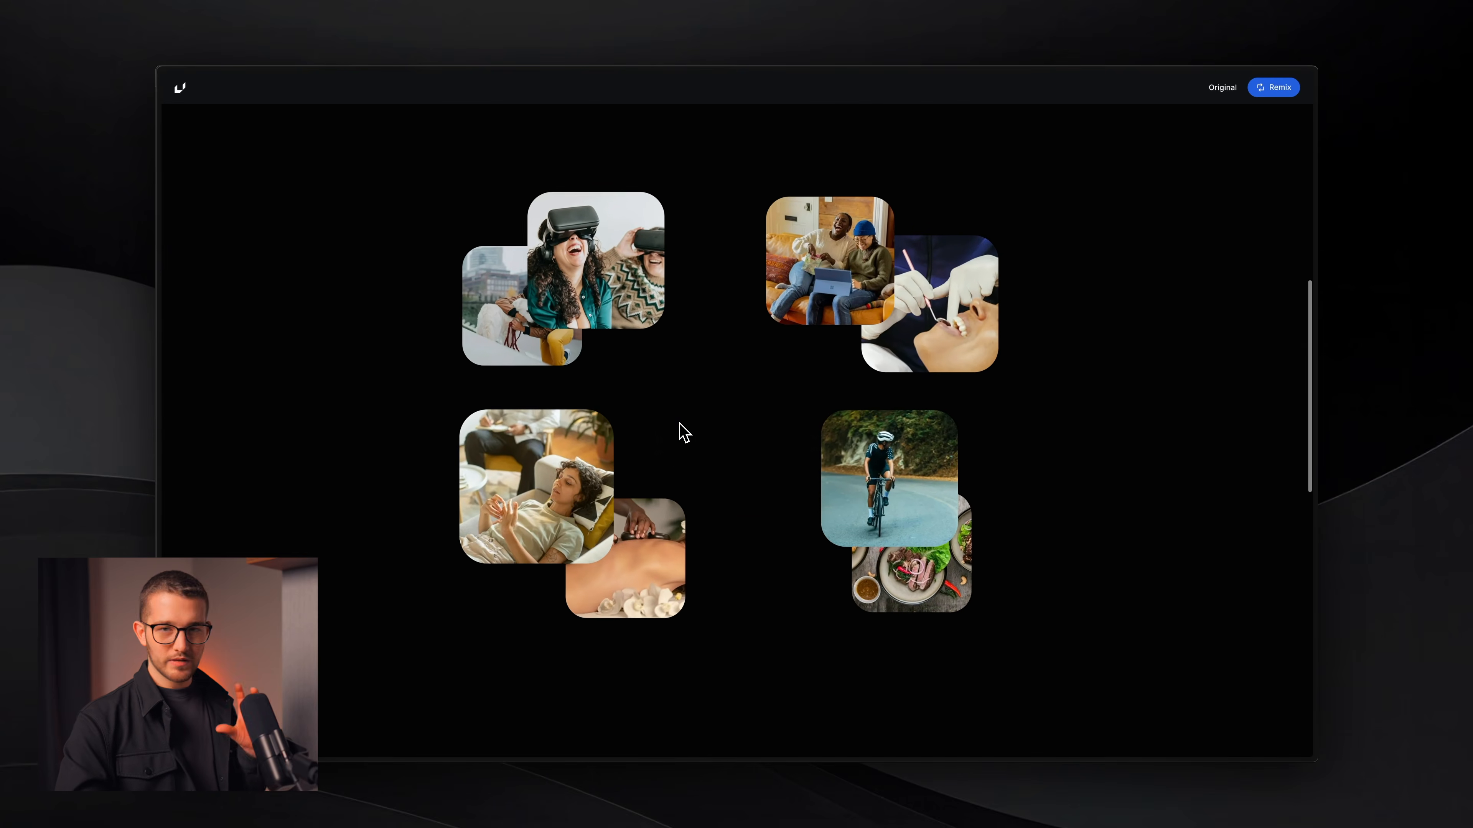
{"action": "scroll", "coordinate": [684, 433], "scroll_direction": "down", "scroll_amount": 3}
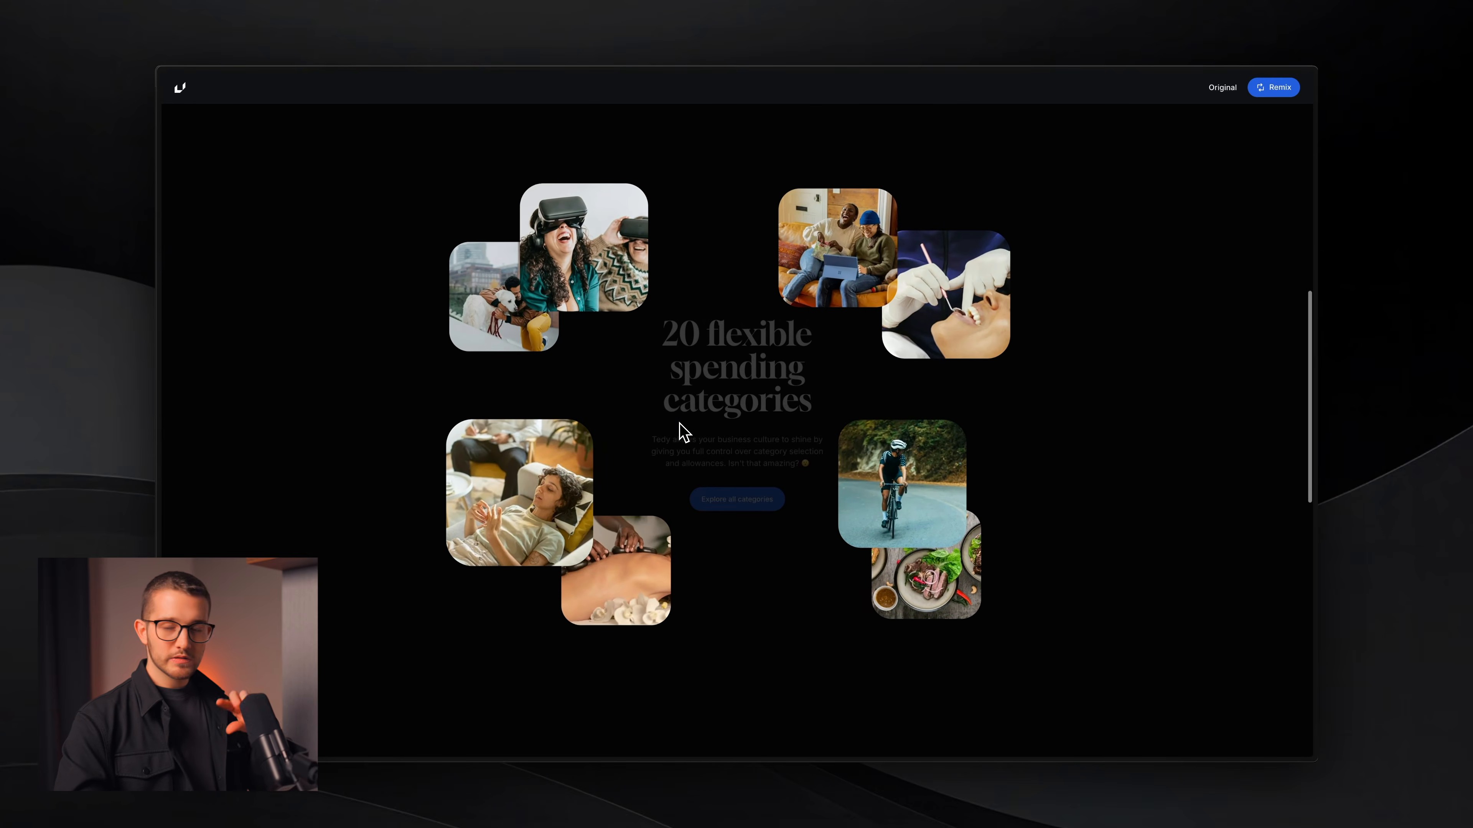
{"action": "scroll", "coordinate": [684, 432], "scroll_direction": "down", "scroll_amount": 3}
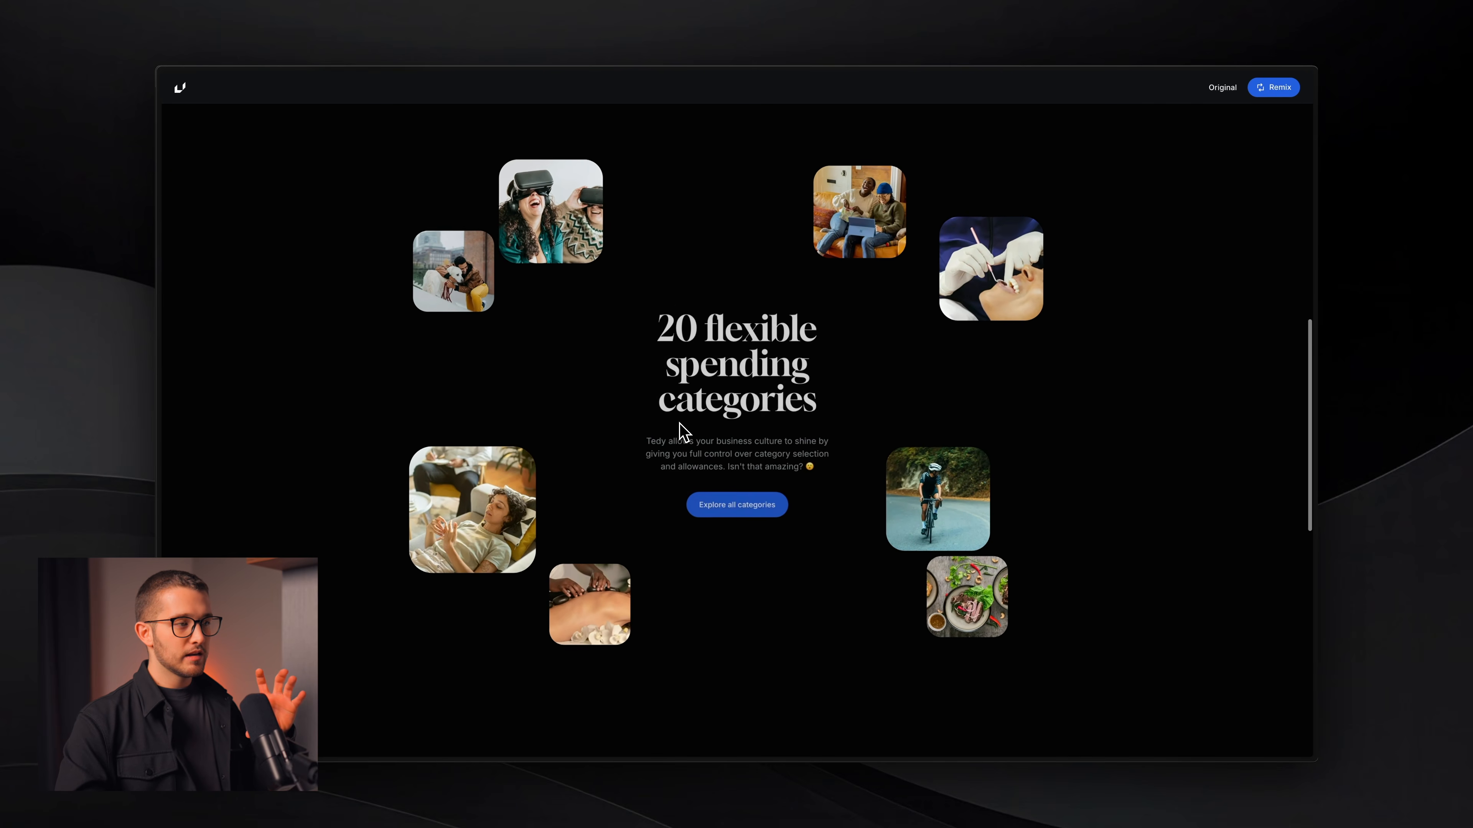
{"action": "scroll", "coordinate": [684, 432], "scroll_direction": "down", "scroll_amount": 3}
{"action": "scroll", "coordinate": [684, 433], "scroll_direction": "up", "scroll_amount": 1}
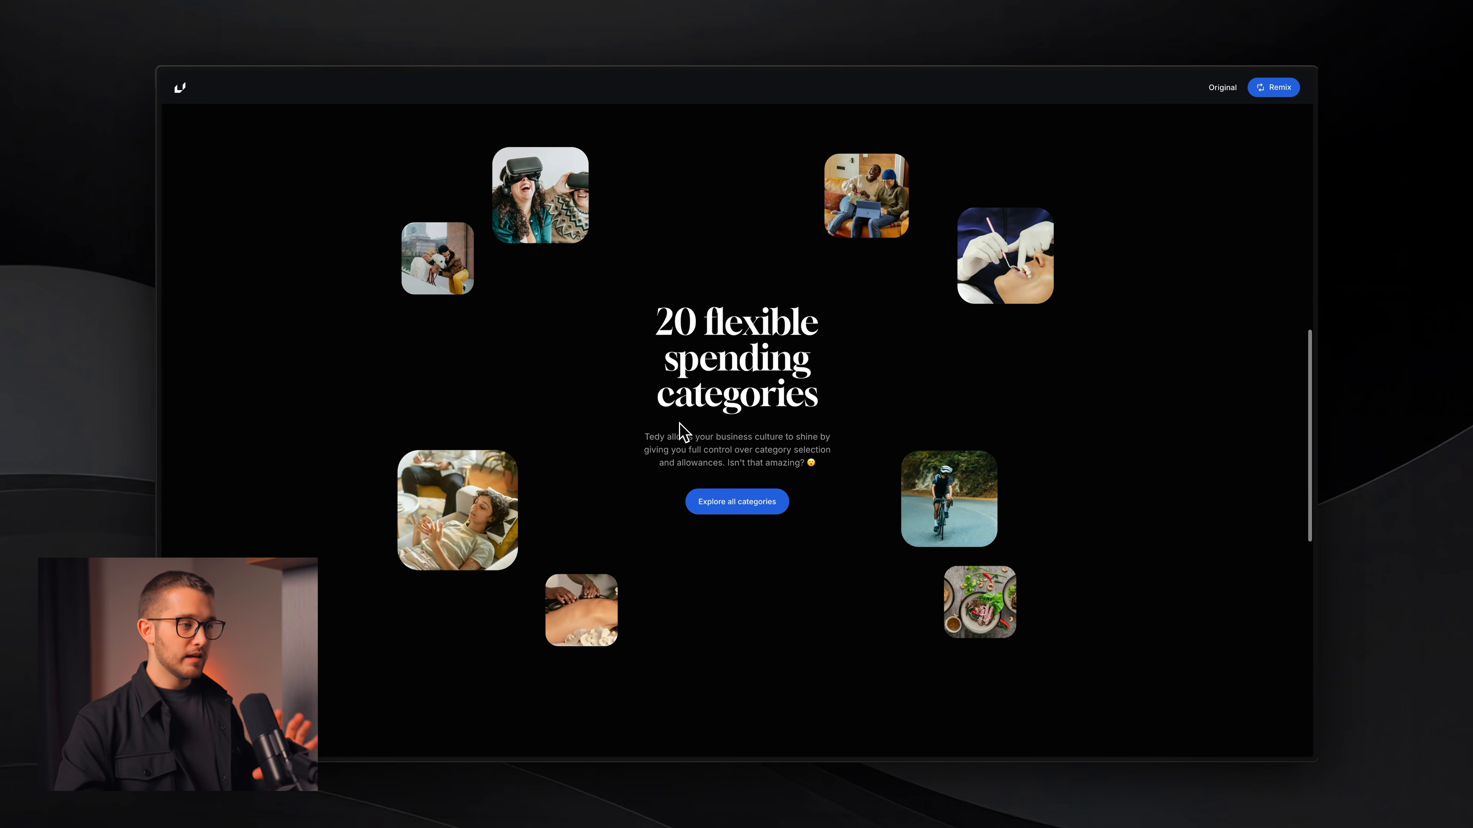
Step: Return to Framer and delete the red animation block from the column in the Timeline stack
{"action": "key", "text": "super+Tab"}
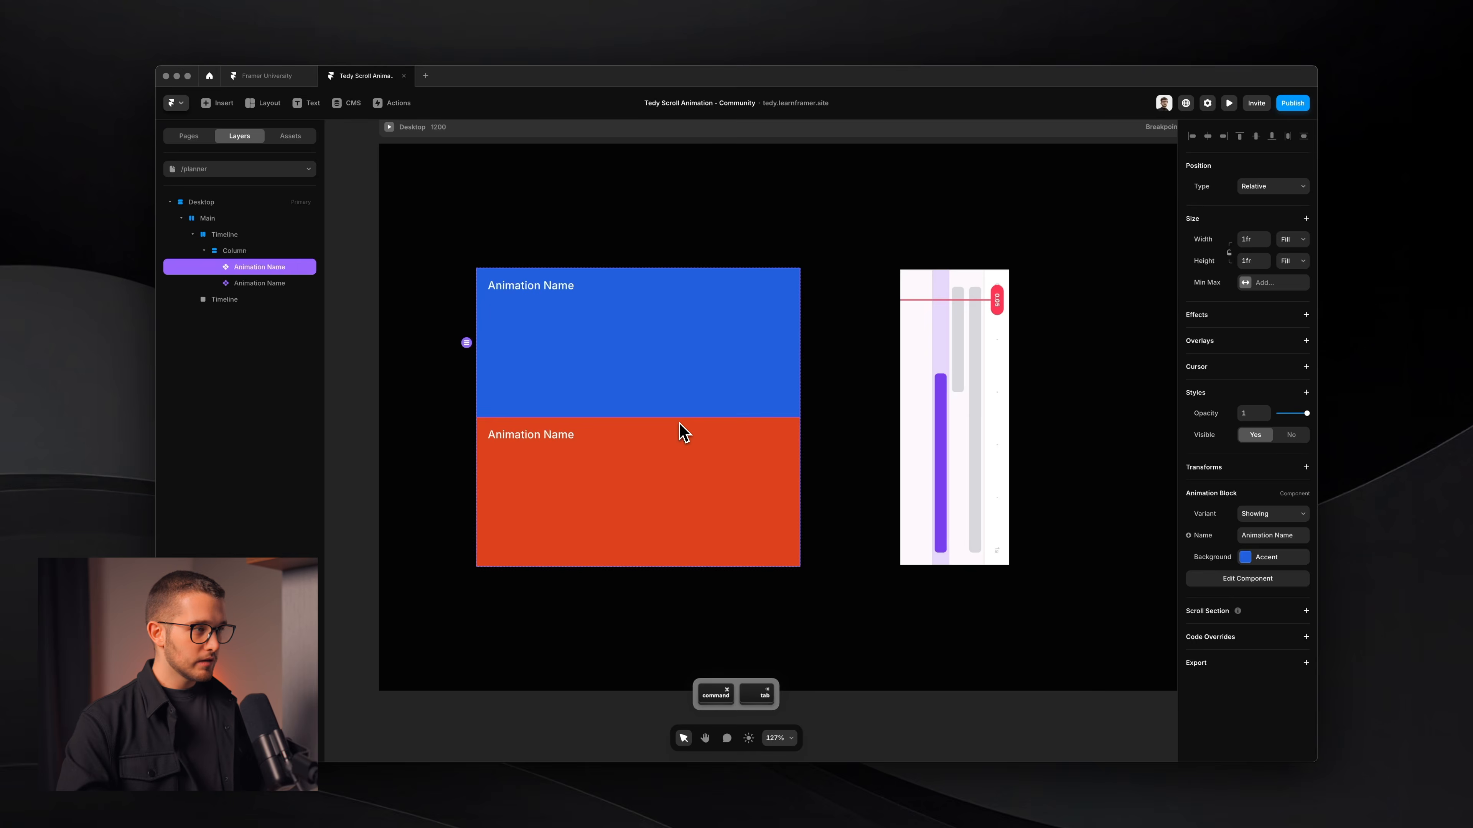
{"action": "scroll", "coordinate": [563, 301], "scroll_direction": "up", "scroll_amount": 2}
{"action": "scroll", "coordinate": [565, 305], "scroll_direction": "left", "scroll_amount": 1}
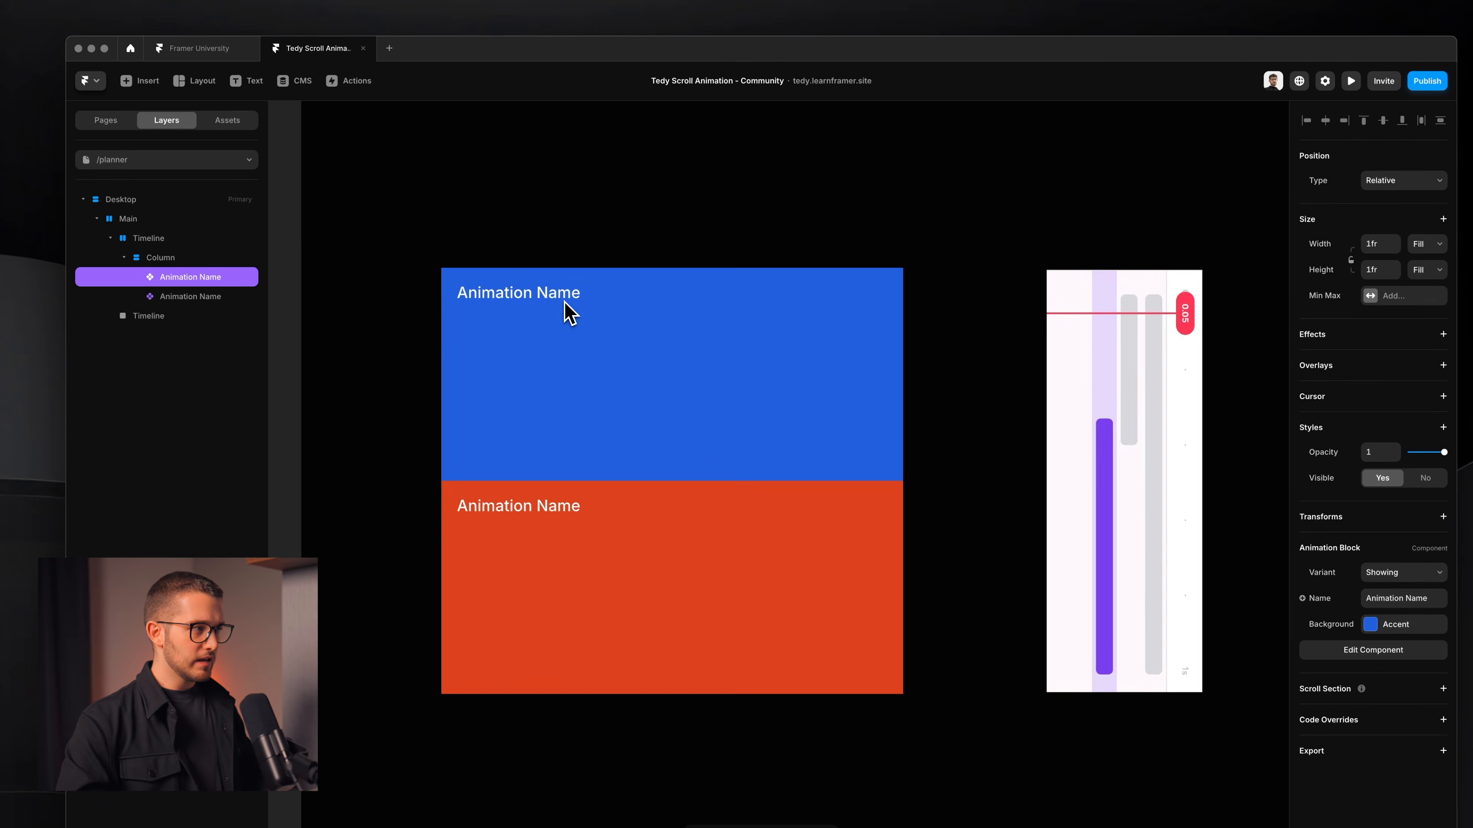
{"action": "scroll", "coordinate": [680, 338], "scroll_direction": "left", "scroll_amount": 1}
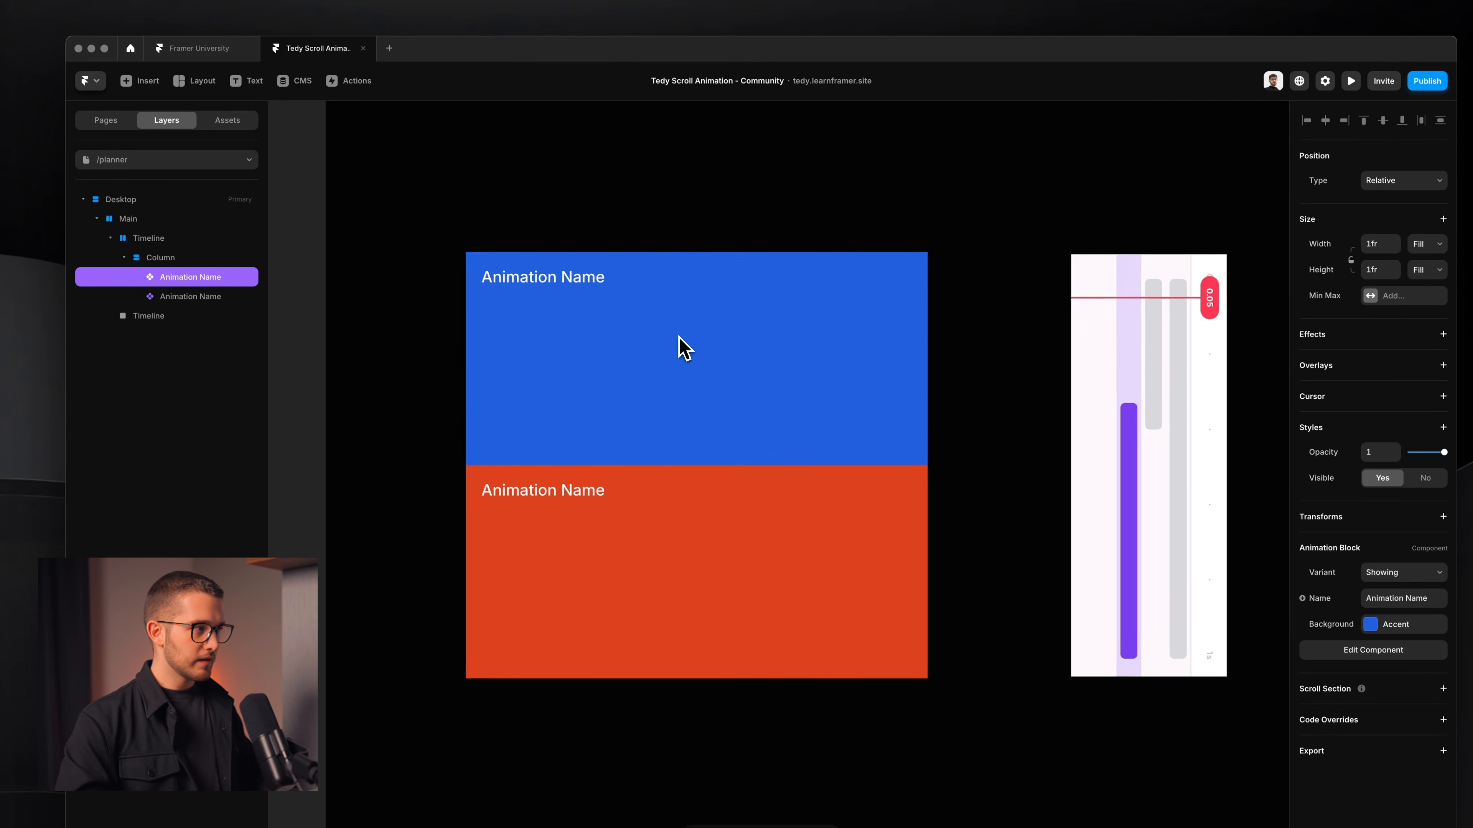
{"action": "left_click", "coordinate": [169, 263]}
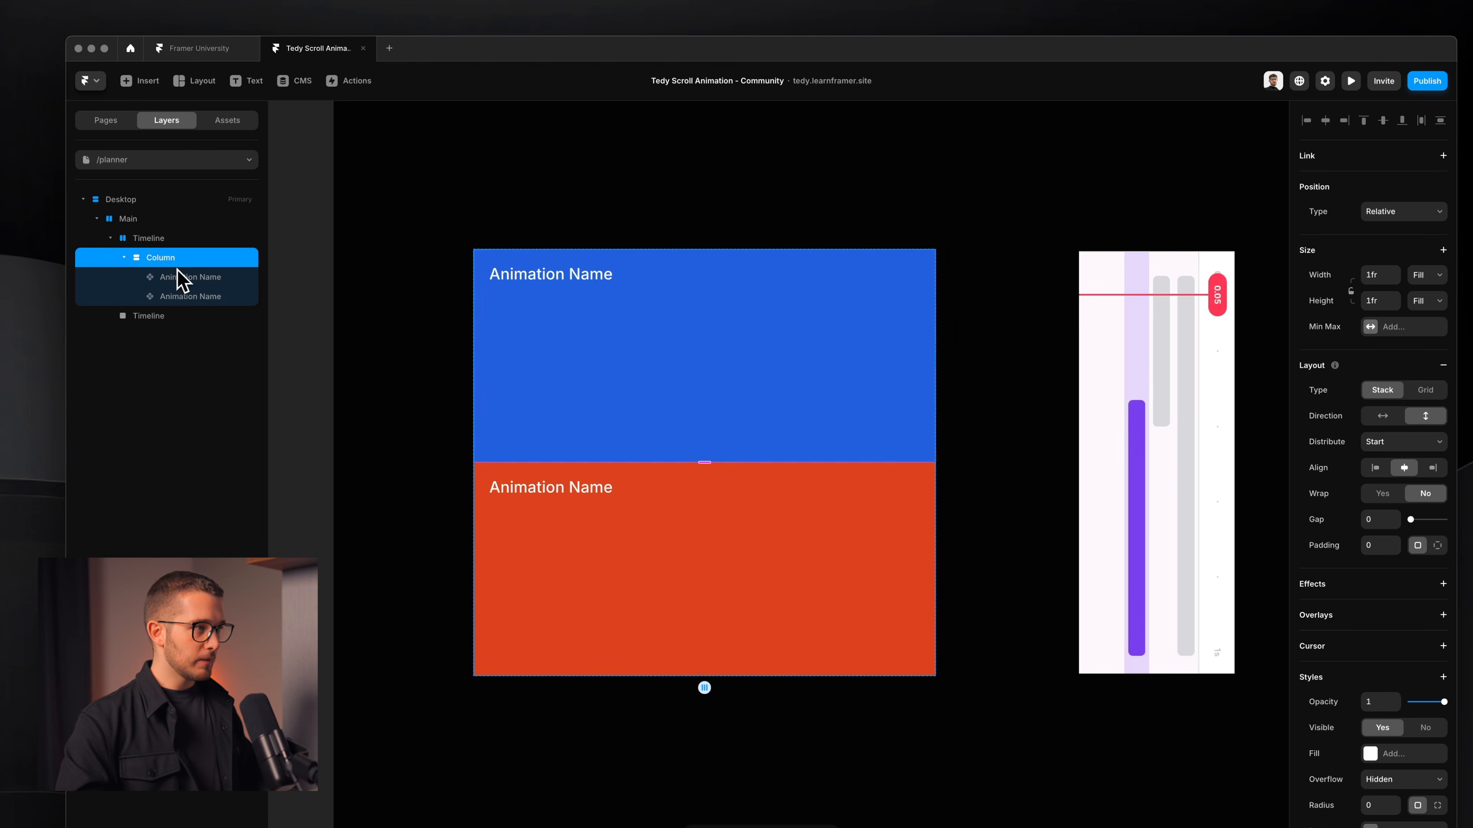
{"action": "left_click", "coordinate": [181, 280]}
{"action": "left_click", "coordinate": [184, 311]}
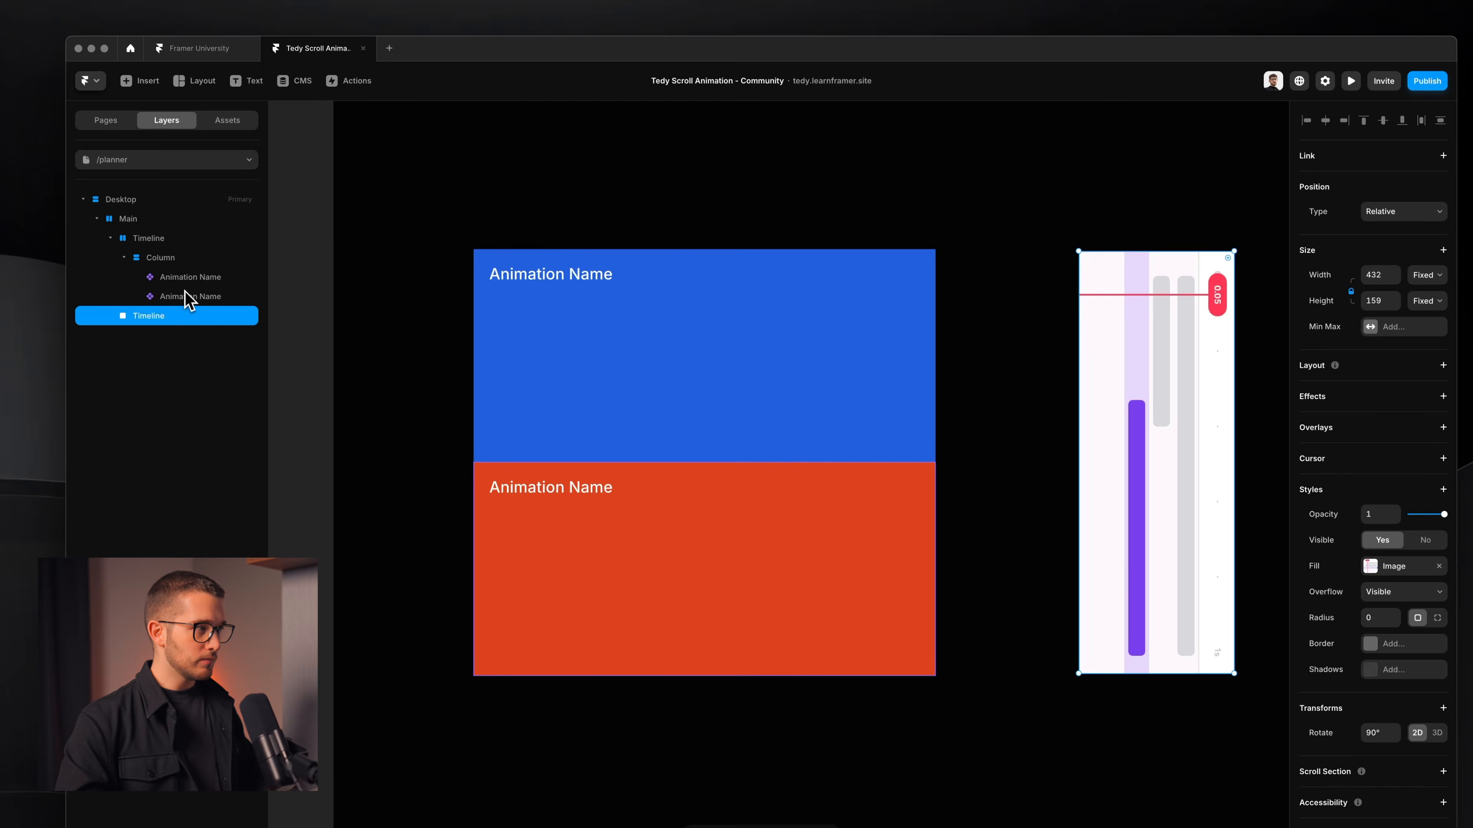
{"action": "left_click", "coordinate": [184, 294]}
{"action": "left_click", "coordinate": [187, 281]}
{"action": "left_click", "coordinate": [194, 297]}
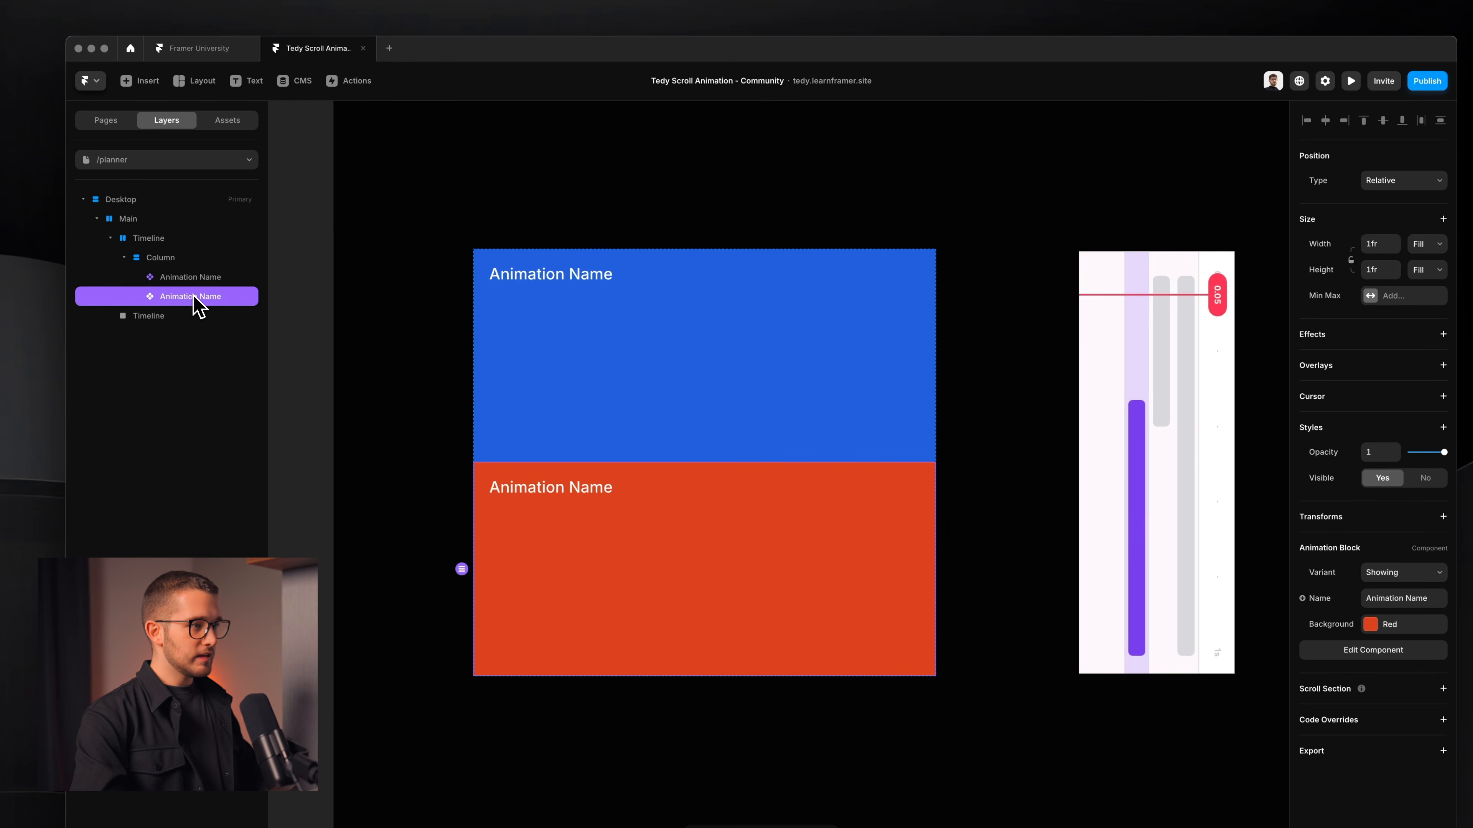
{"action": "key", "text": "Delete"}
Step: Set the remaining blue block's Name property to Images Movement and rename its layer to match
{"action": "left_click", "coordinate": [193, 285]}
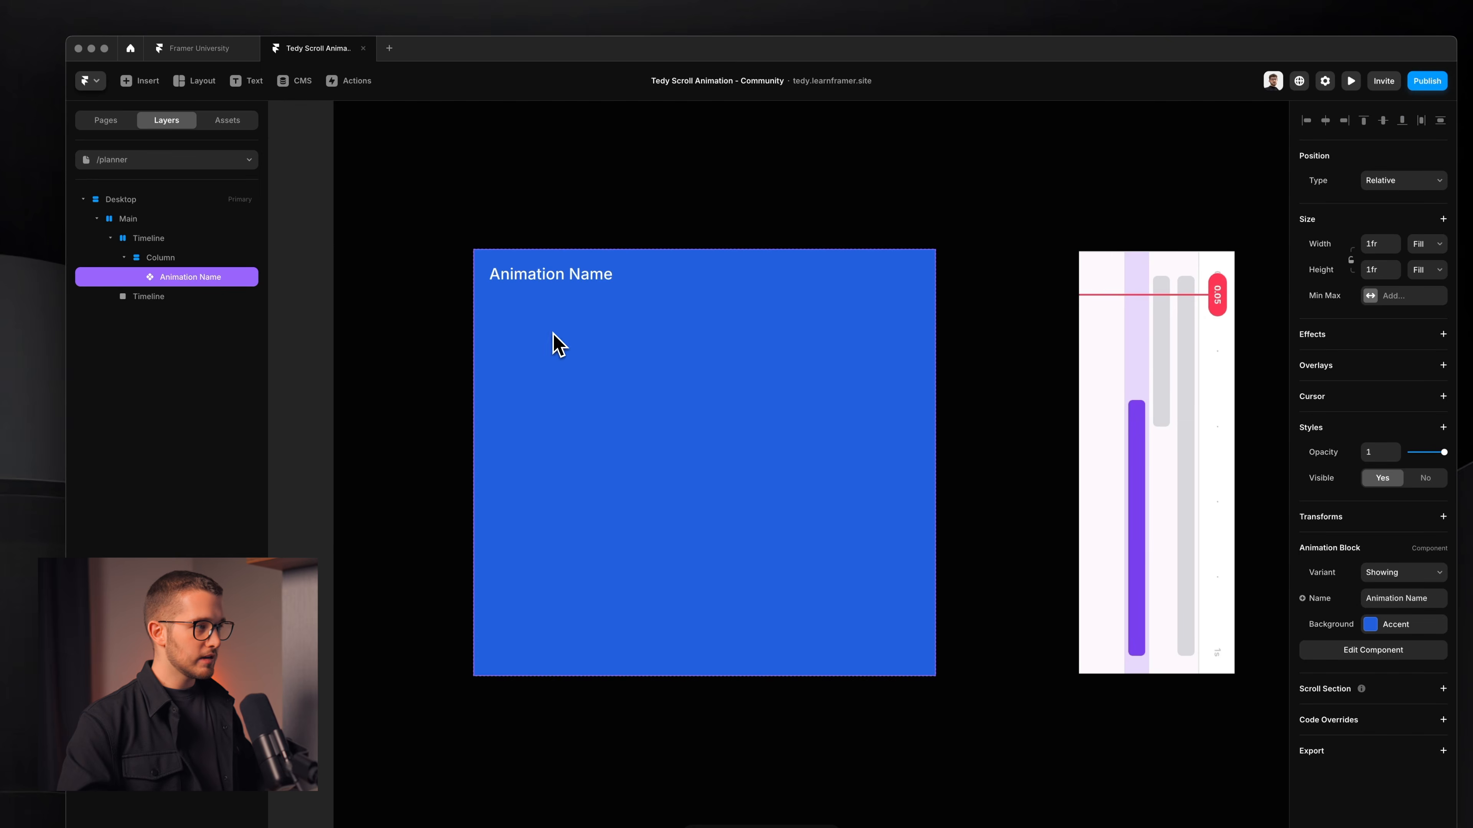
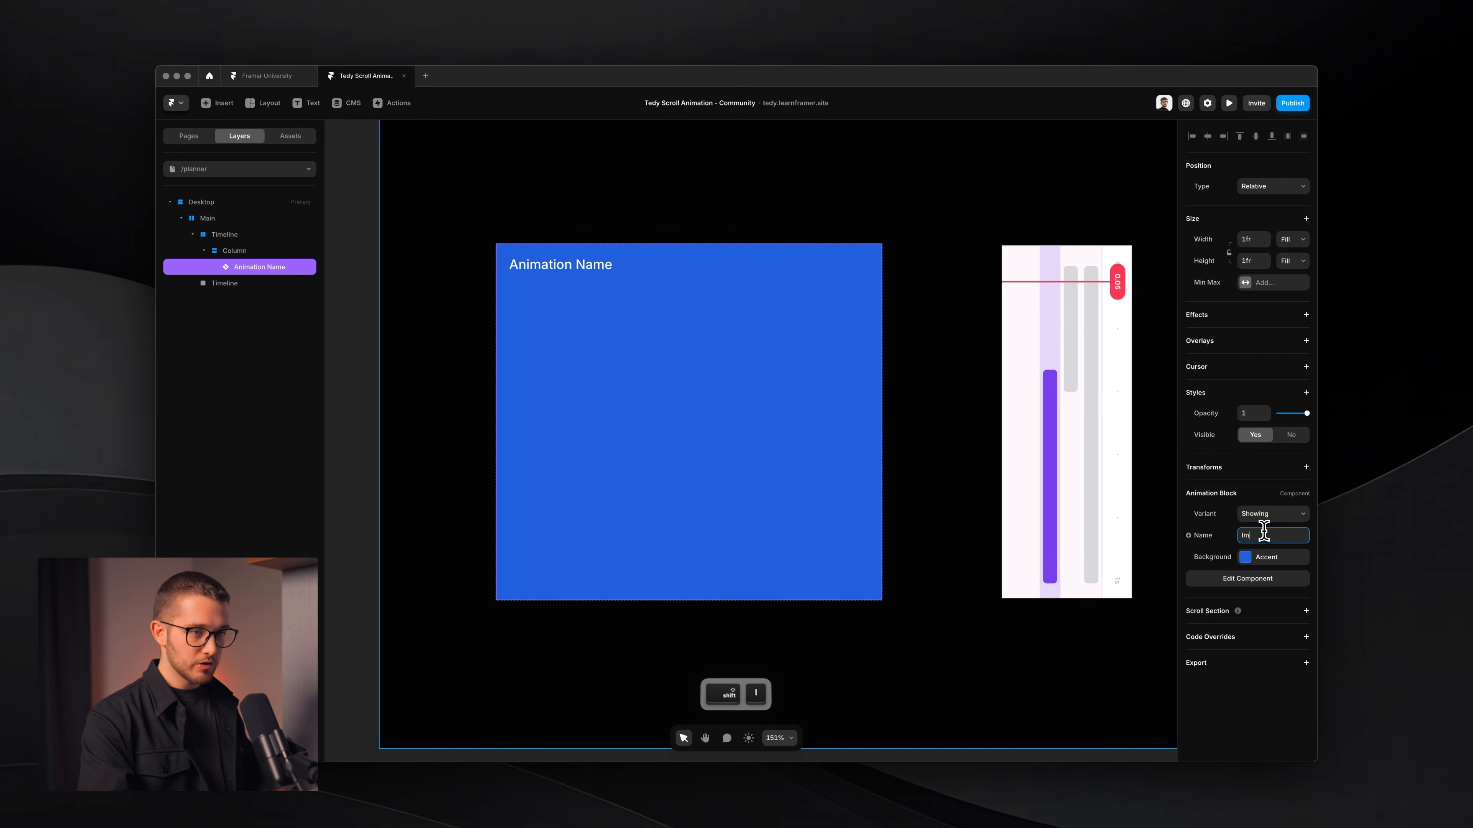
{"action": "type", "text": "ages Movement"}
{"action": "key", "text": "Return"}
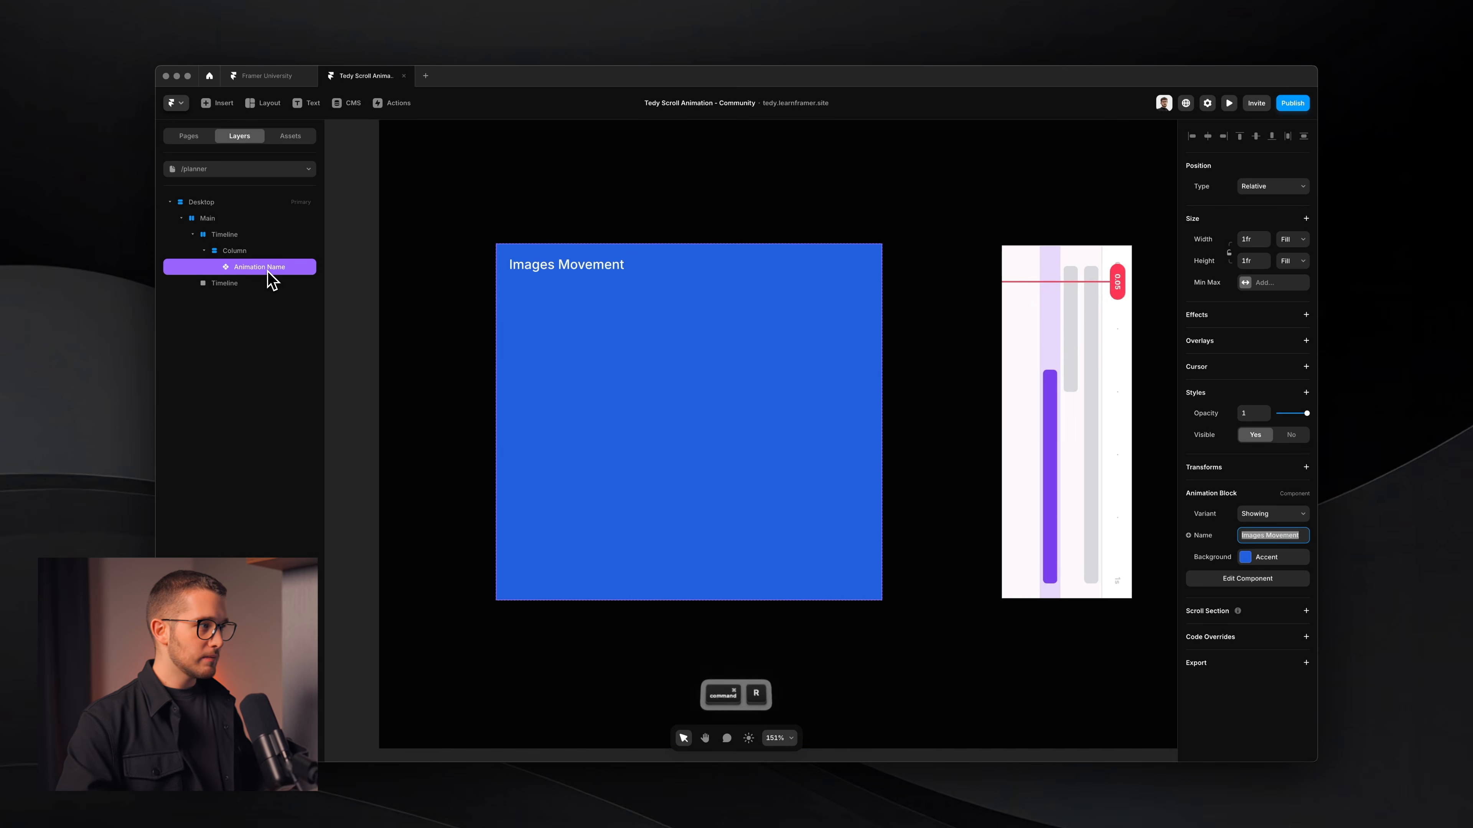
{"action": "type", "text": "Images Movement"}
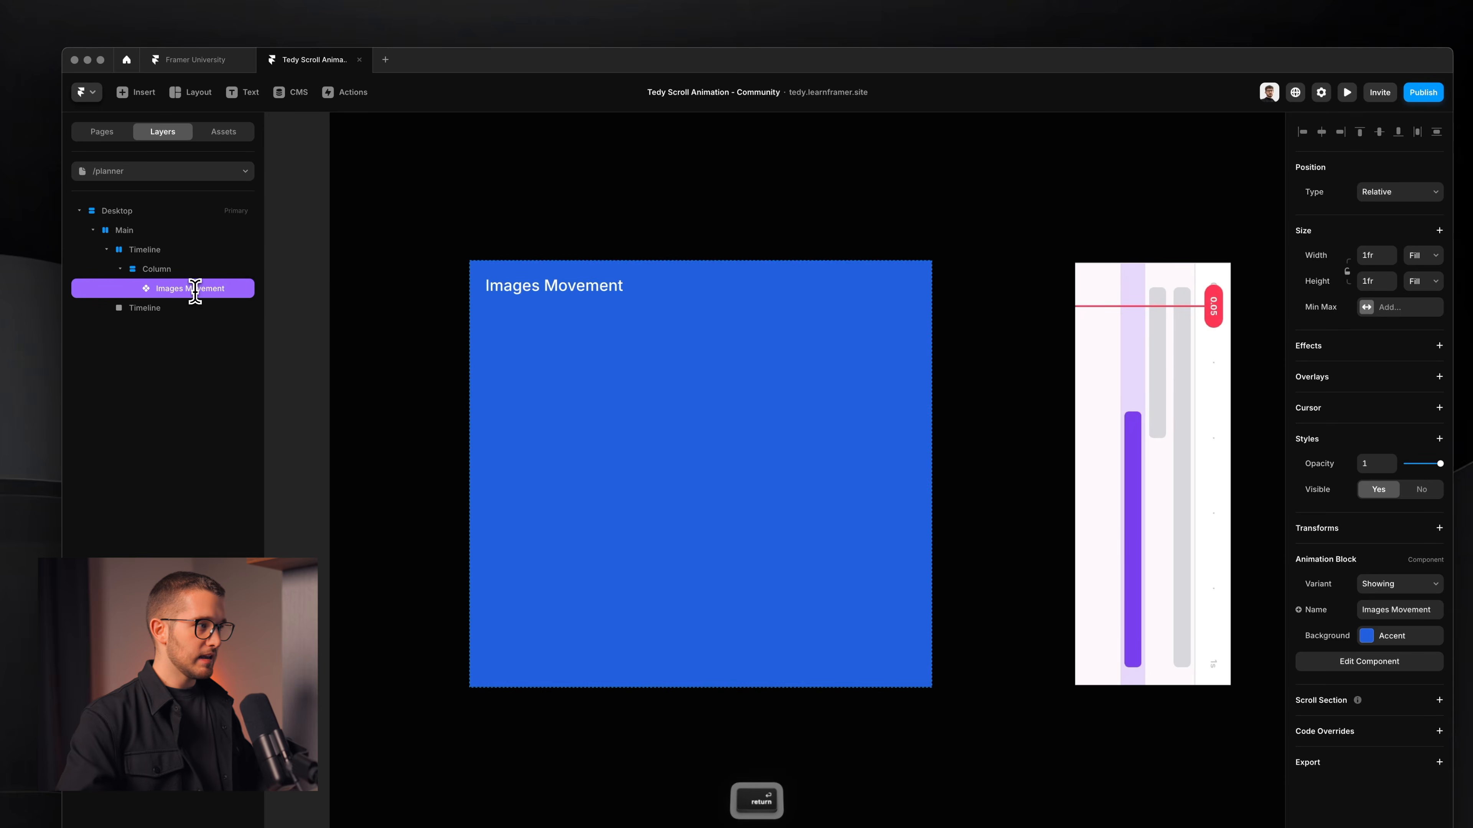
Step: Duplicate the column containing the Images Movement block within the Timeline stack
{"action": "left_click", "coordinate": [196, 269]}
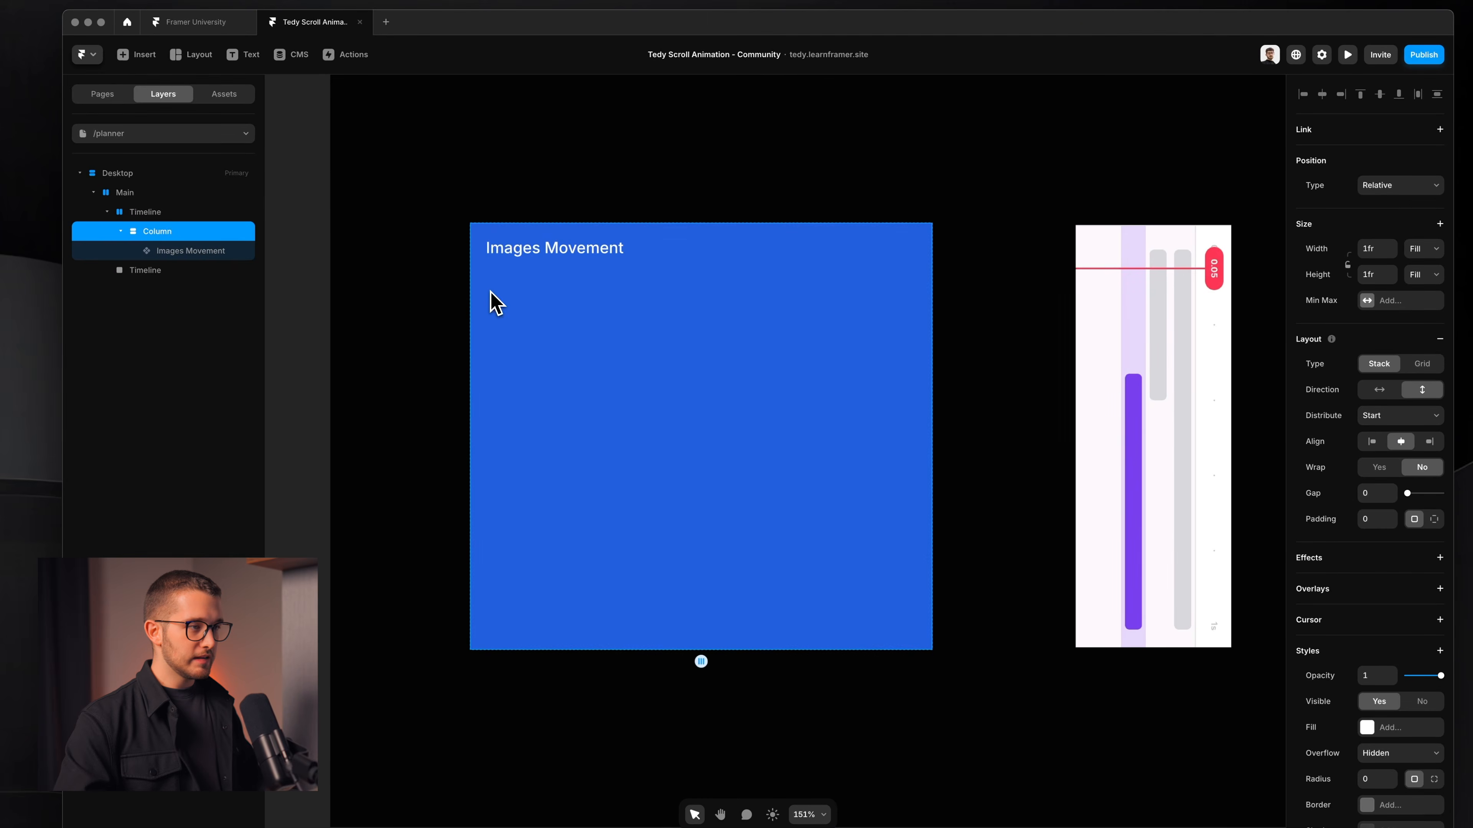
{"action": "key", "text": "super+Tab"}
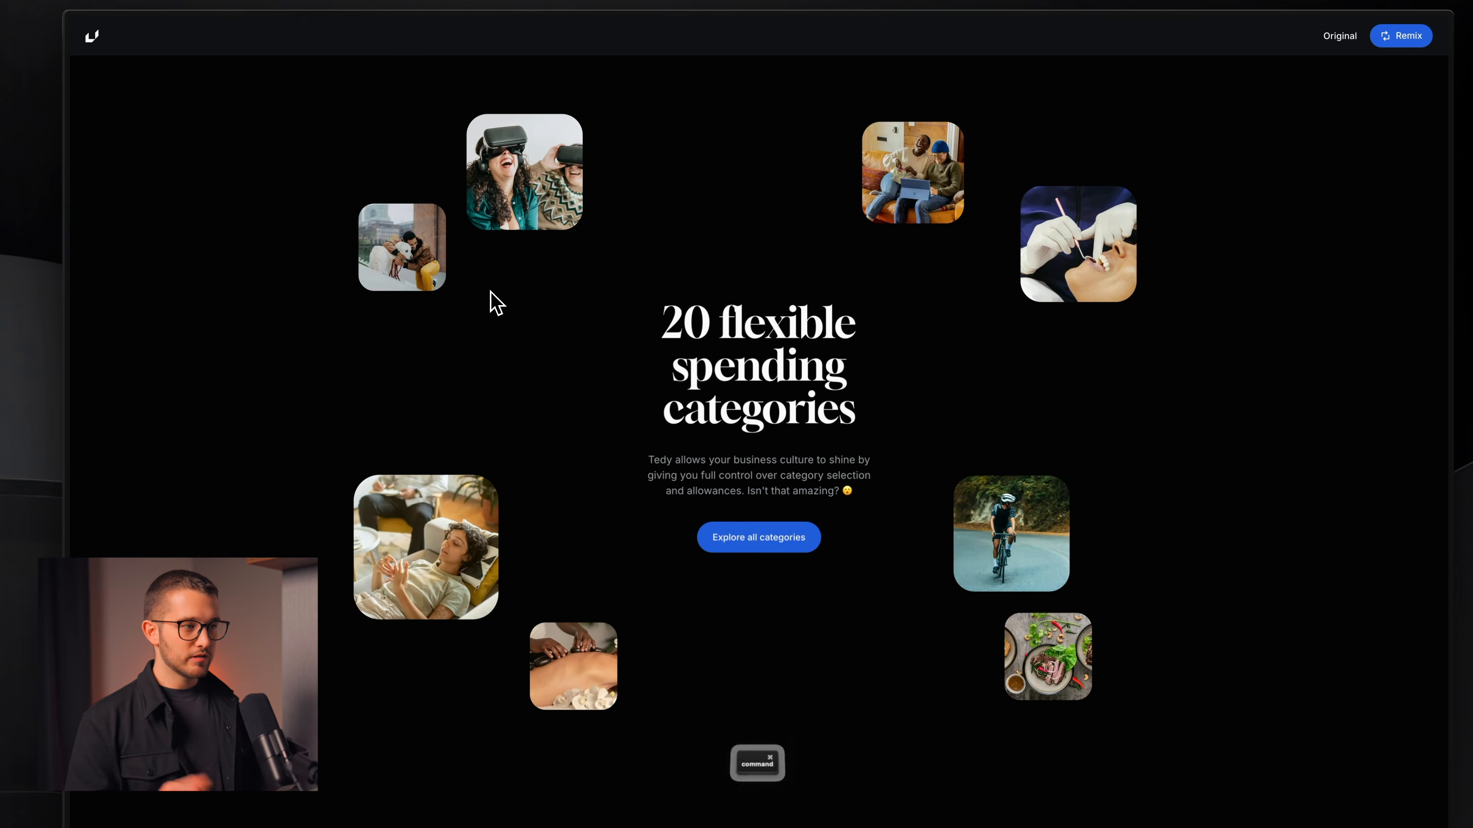
{"action": "key", "text": "super+Tab"}
{"action": "left_click_drag", "start_coordinate": [483, 429], "coordinate": [939, 658]}
{"action": "key", "text": "Escape"}
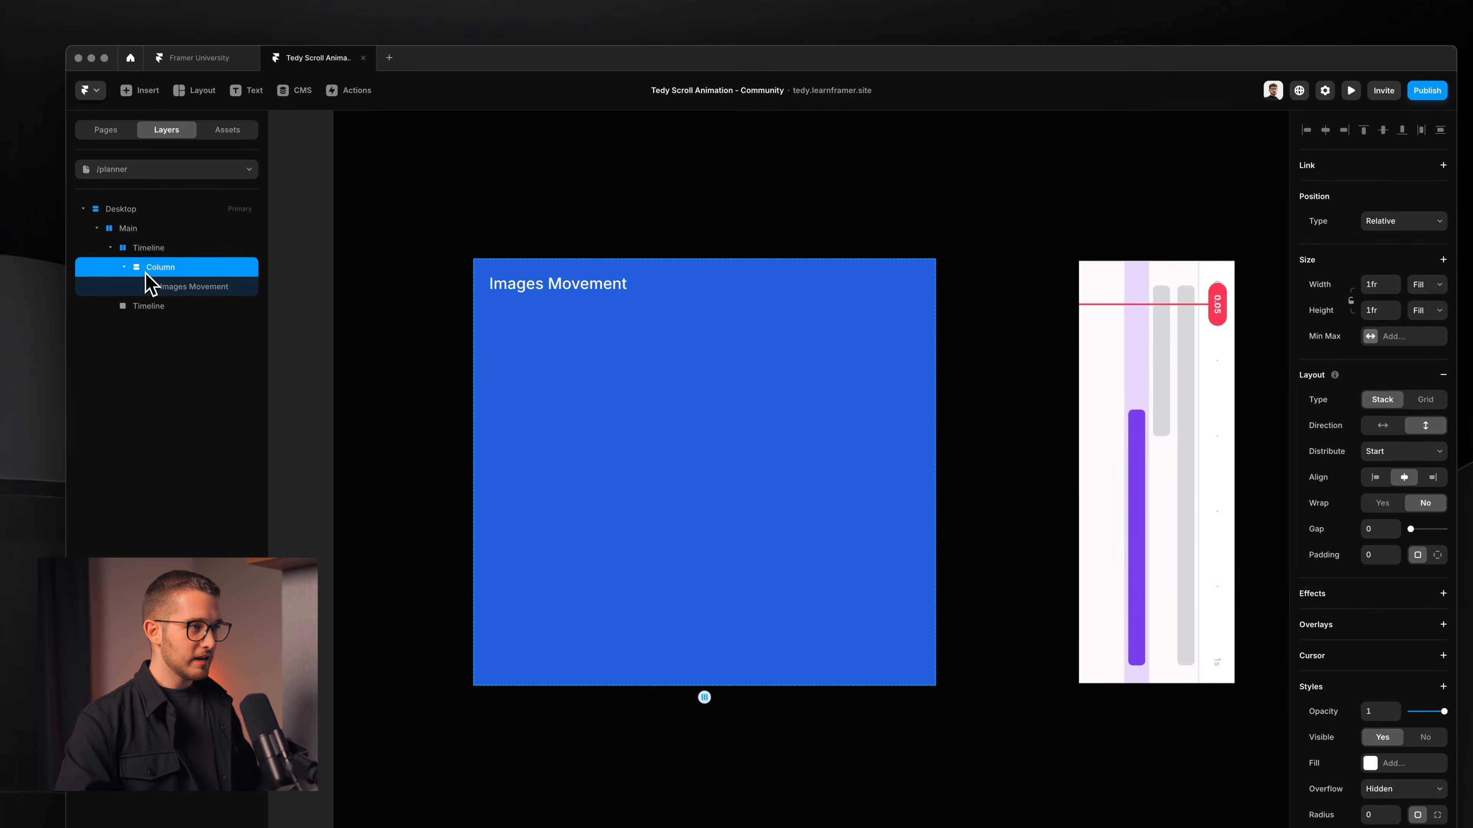
{"action": "key", "text": "super+d"}
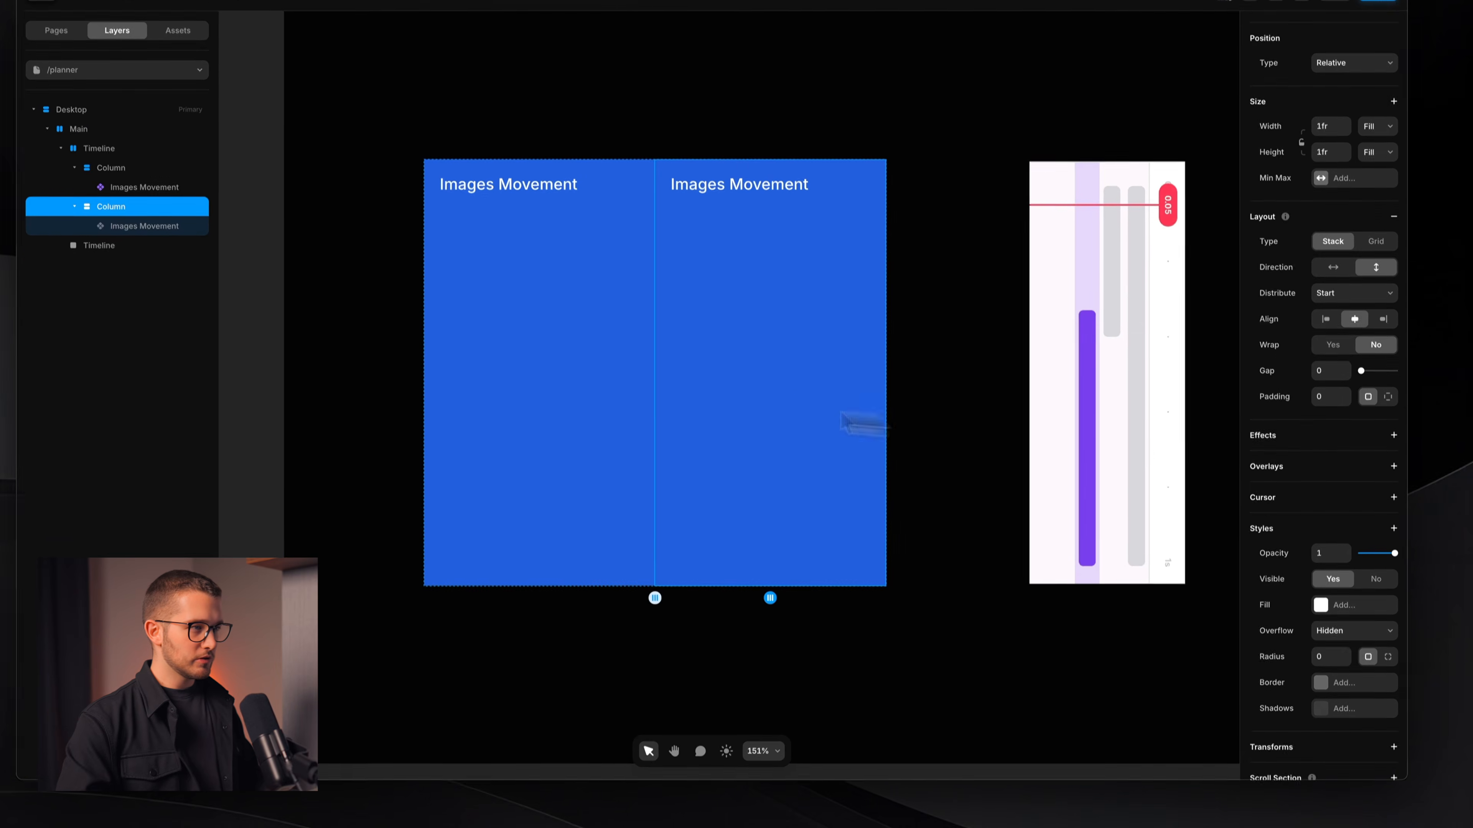
Step: Set the background of the duplicated column's animation block to the Purple colour style
{"action": "left_click", "coordinate": [772, 388], "text": "super"}
{"action": "left_click", "coordinate": [1354, 540]}
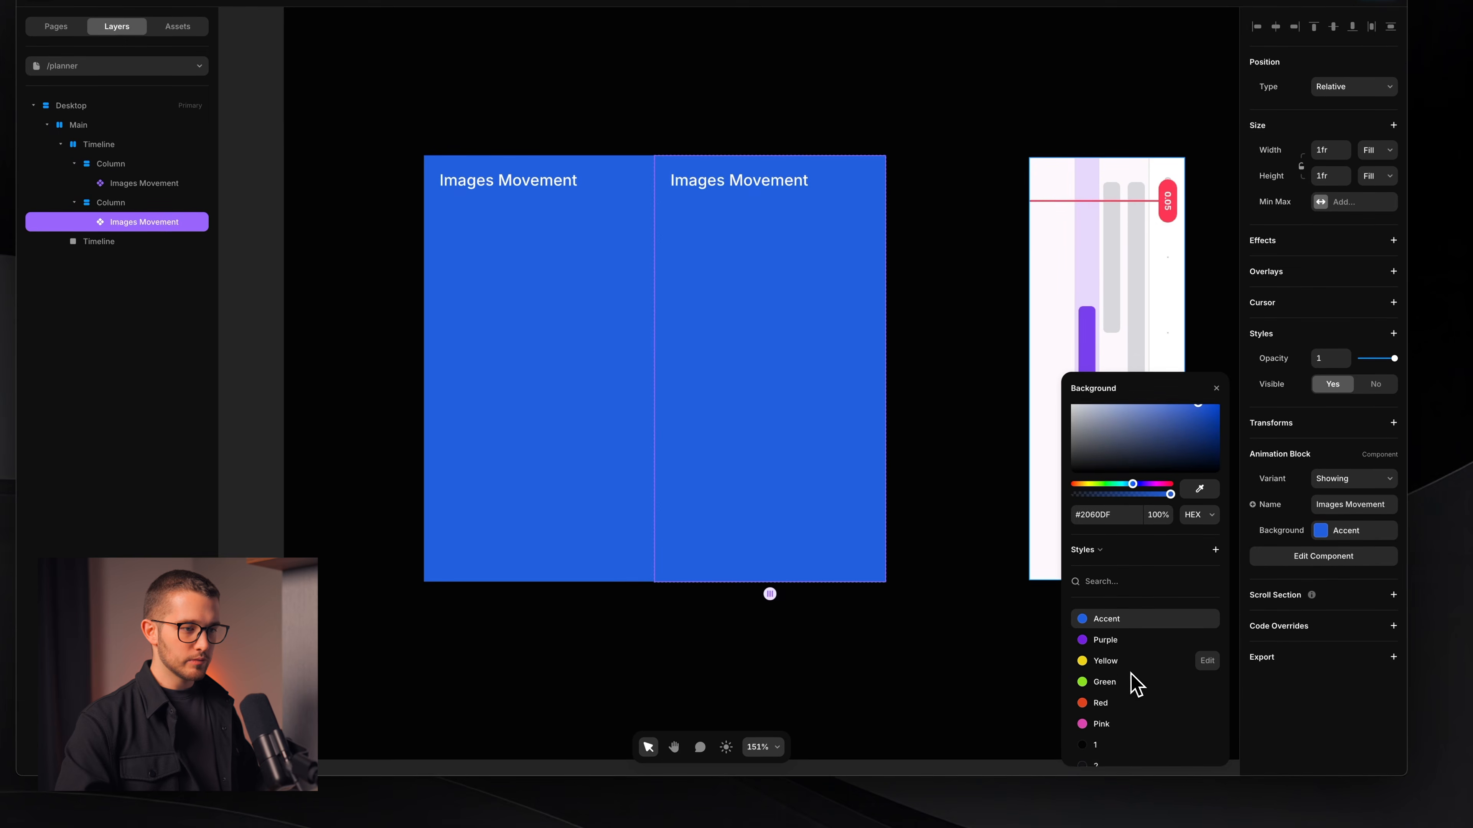
{"action": "left_click", "coordinate": [1125, 555]}
{"action": "left_click", "coordinate": [1216, 389]}
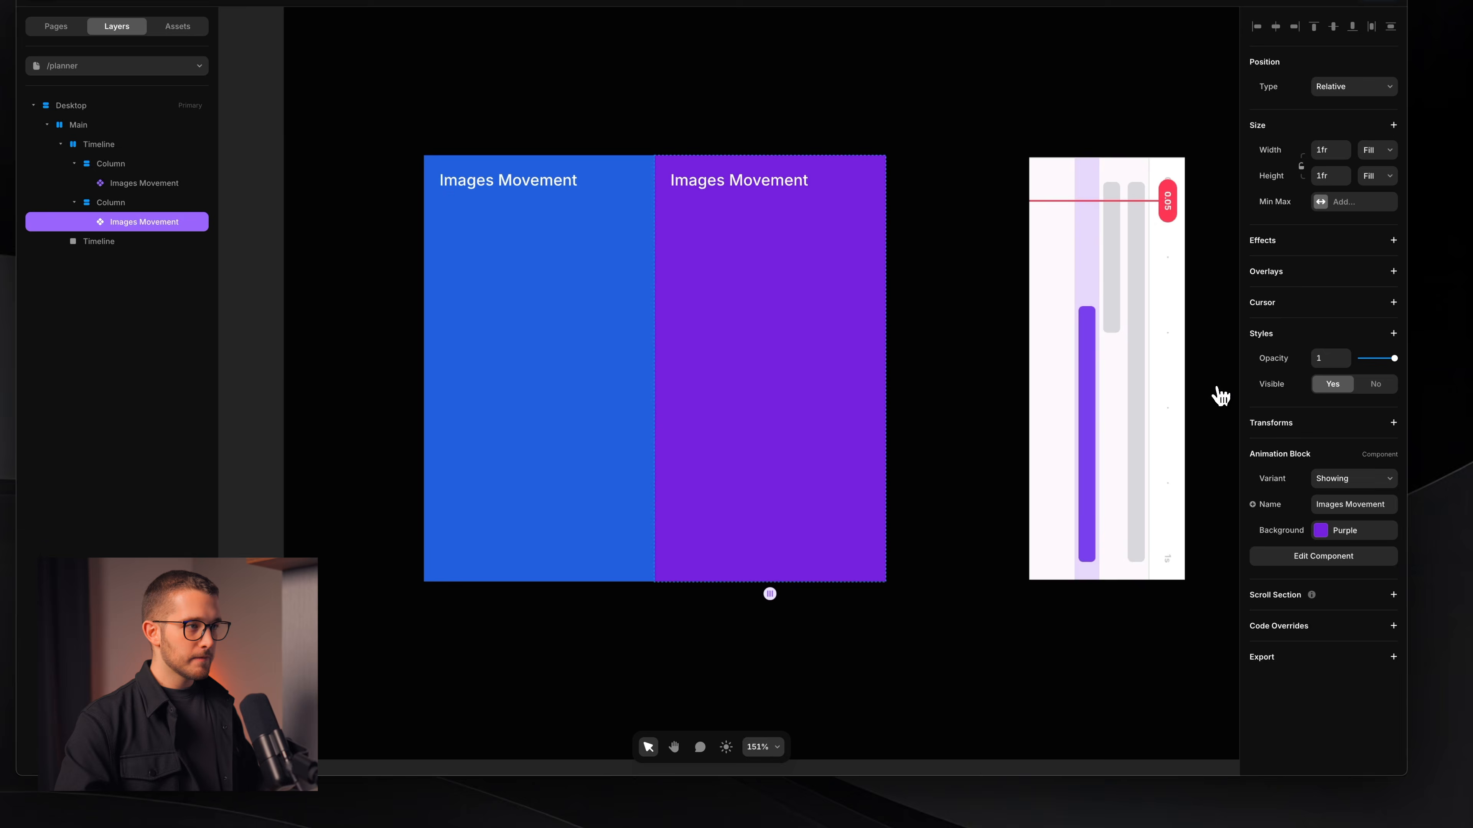
{"action": "scroll", "coordinate": [753, 382], "scroll_direction": "up", "scroll_amount": 5}
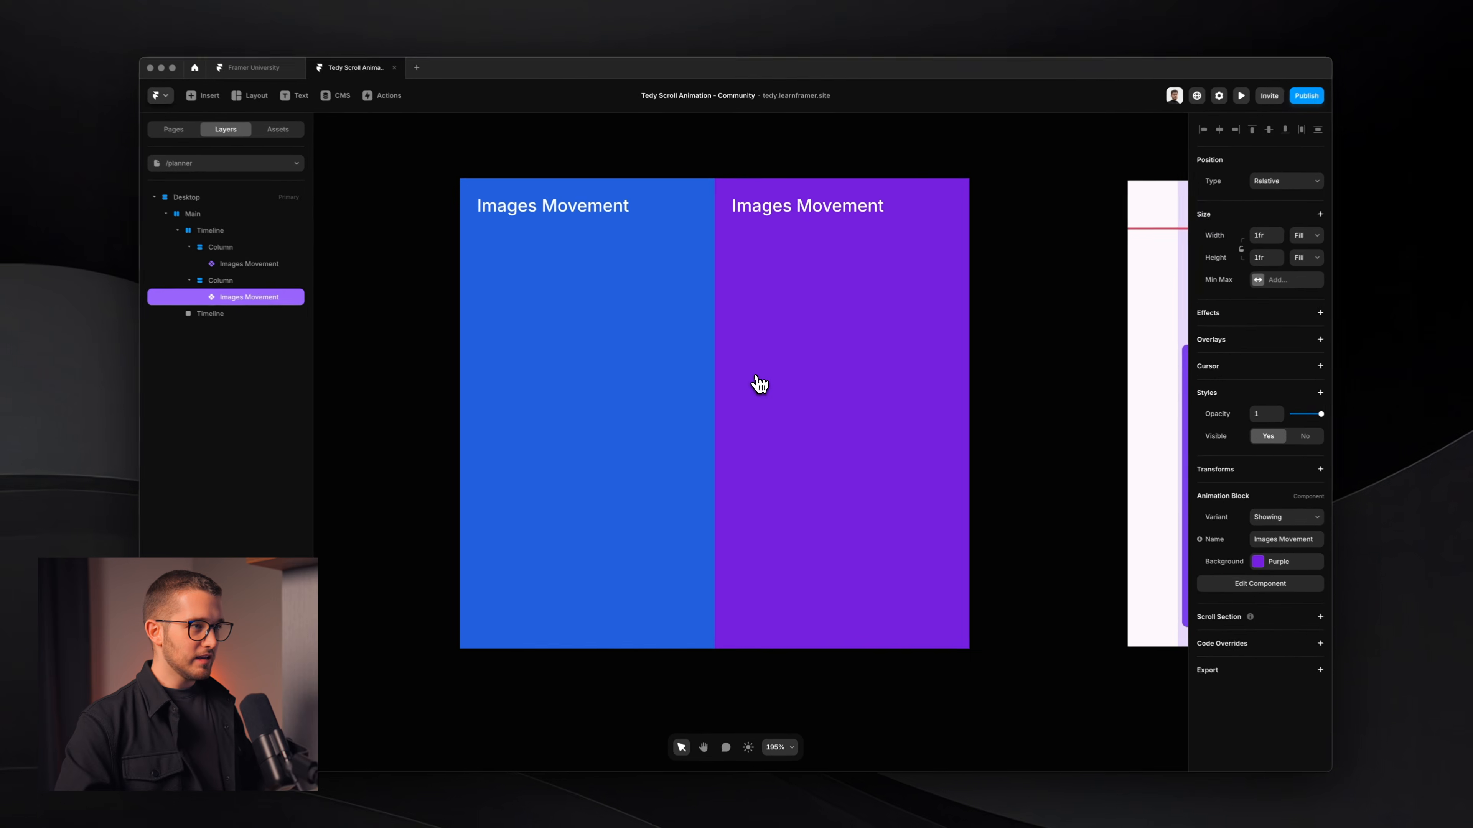
{"action": "key", "text": "shift+super+4"}
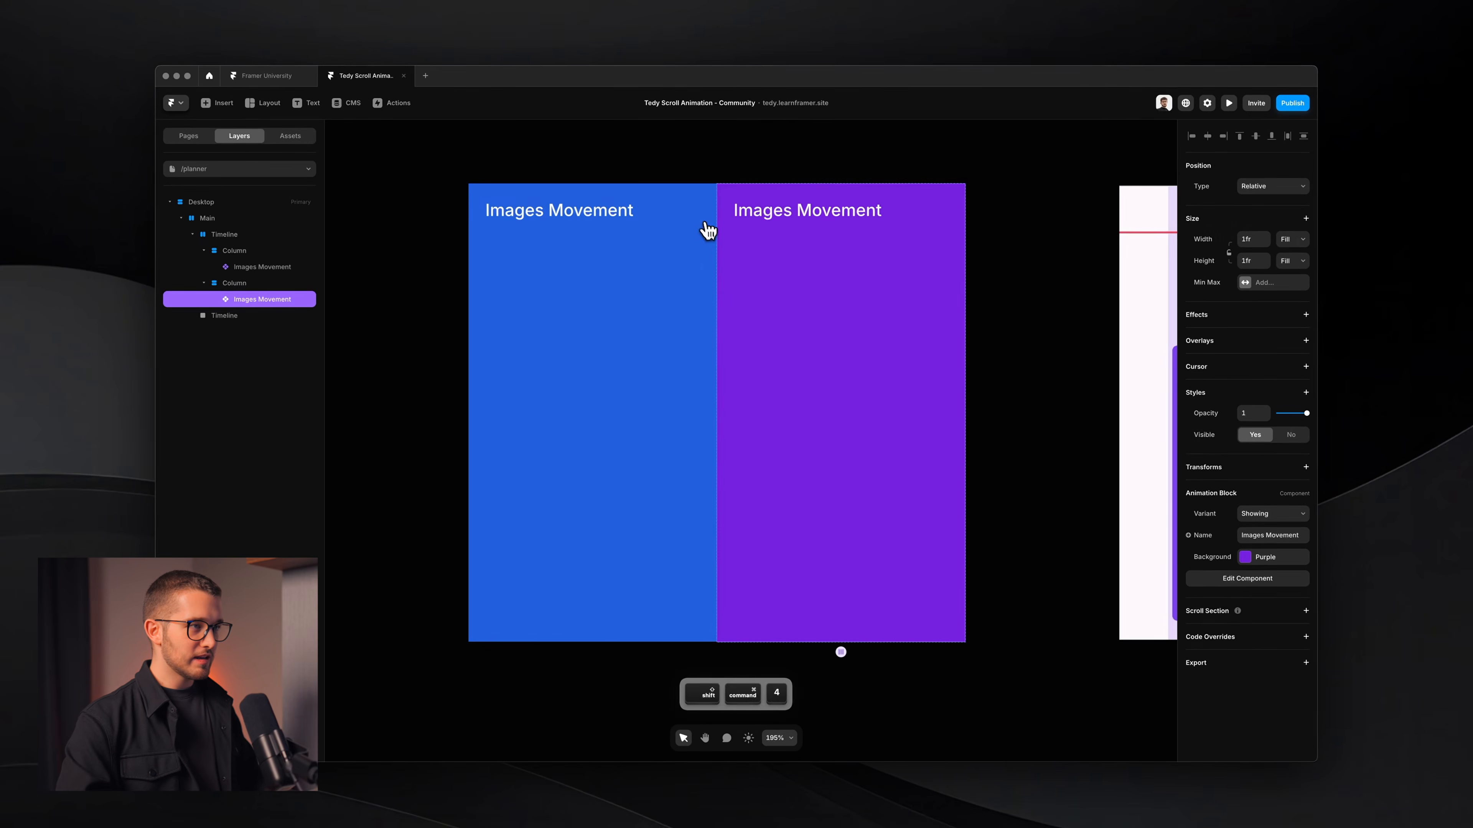
{"action": "left_click_drag", "start_coordinate": [717, 444], "coordinate": [967, 646]}
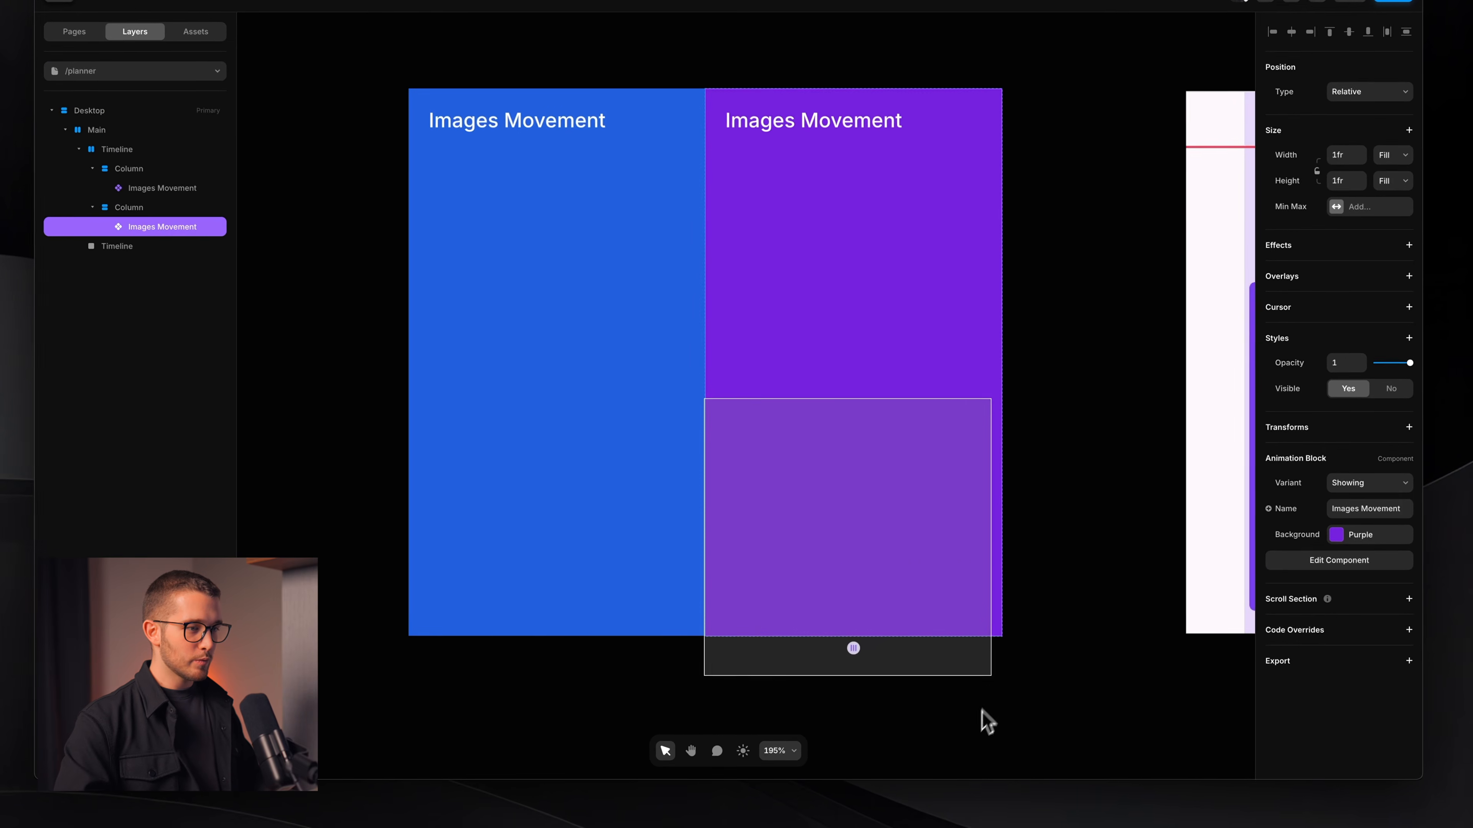
{"action": "key", "text": "Escape"}
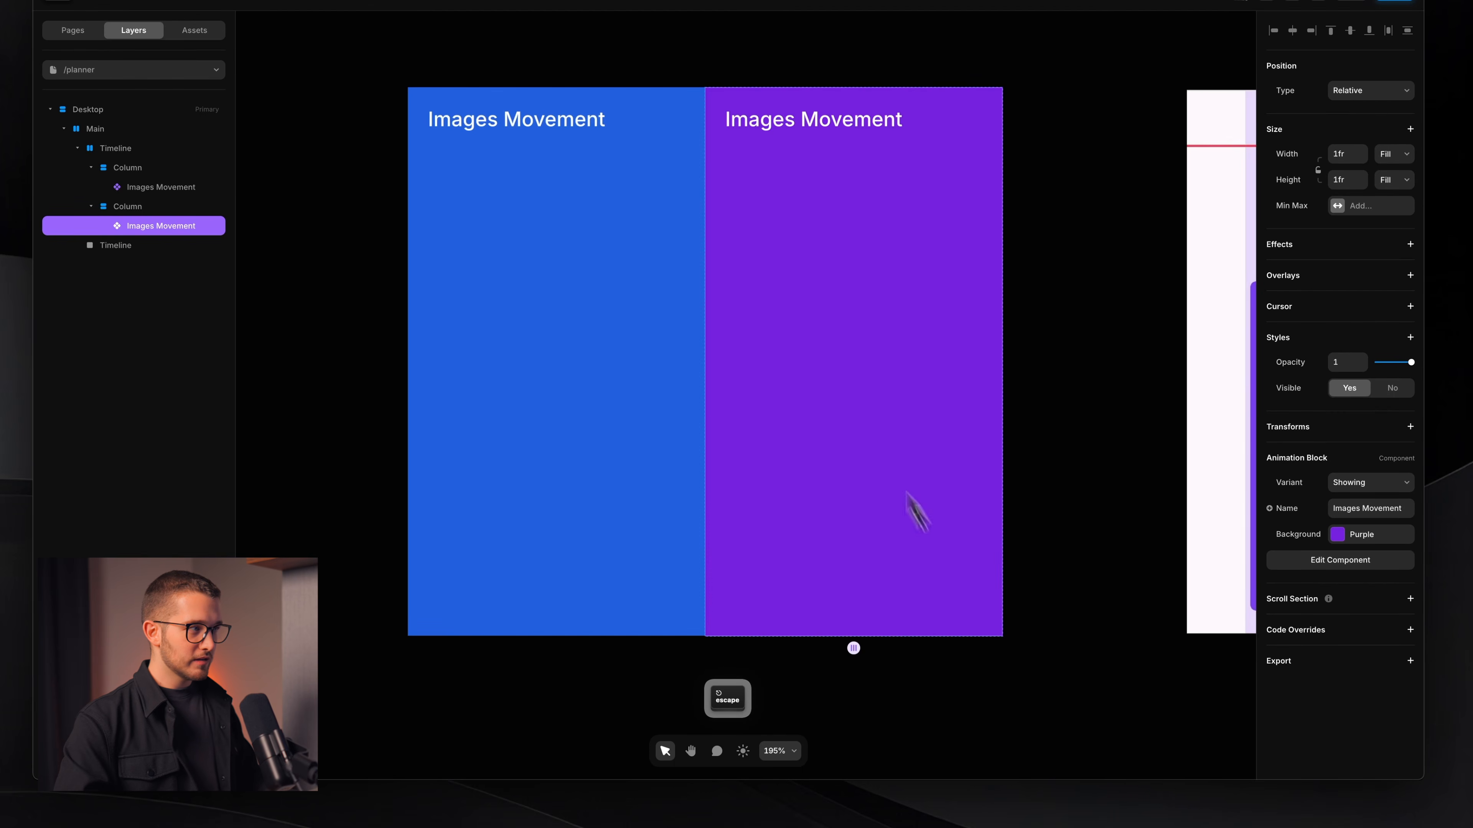
{"action": "scroll", "coordinate": [878, 443], "scroll_direction": "up", "scroll_amount": 1}
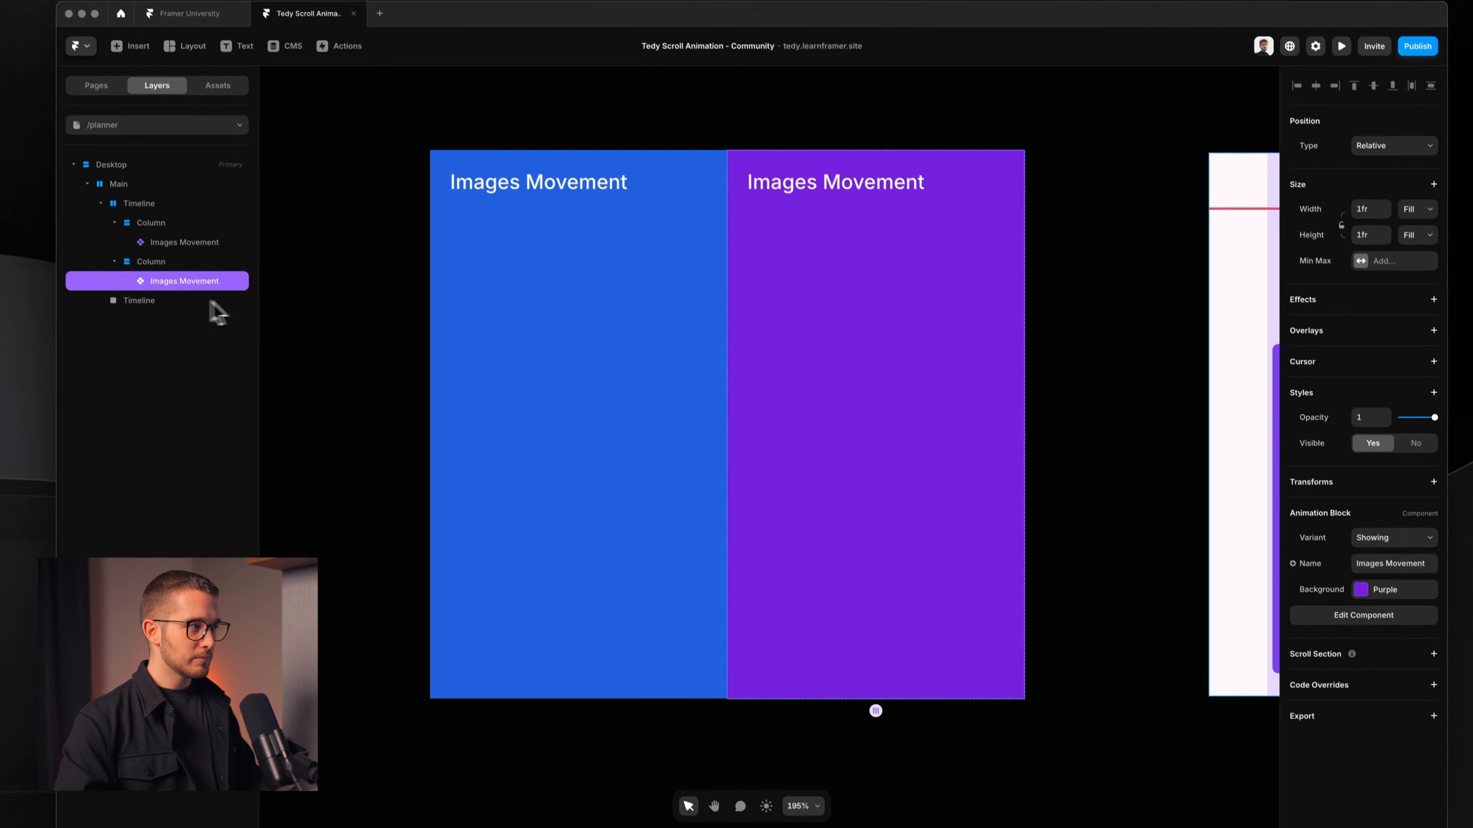
Step: Duplicate the purple block within its column and turn the upper copy into an invisible spacer, with layer name Spacer and variant Hidden
{"action": "key", "text": "super+d"}
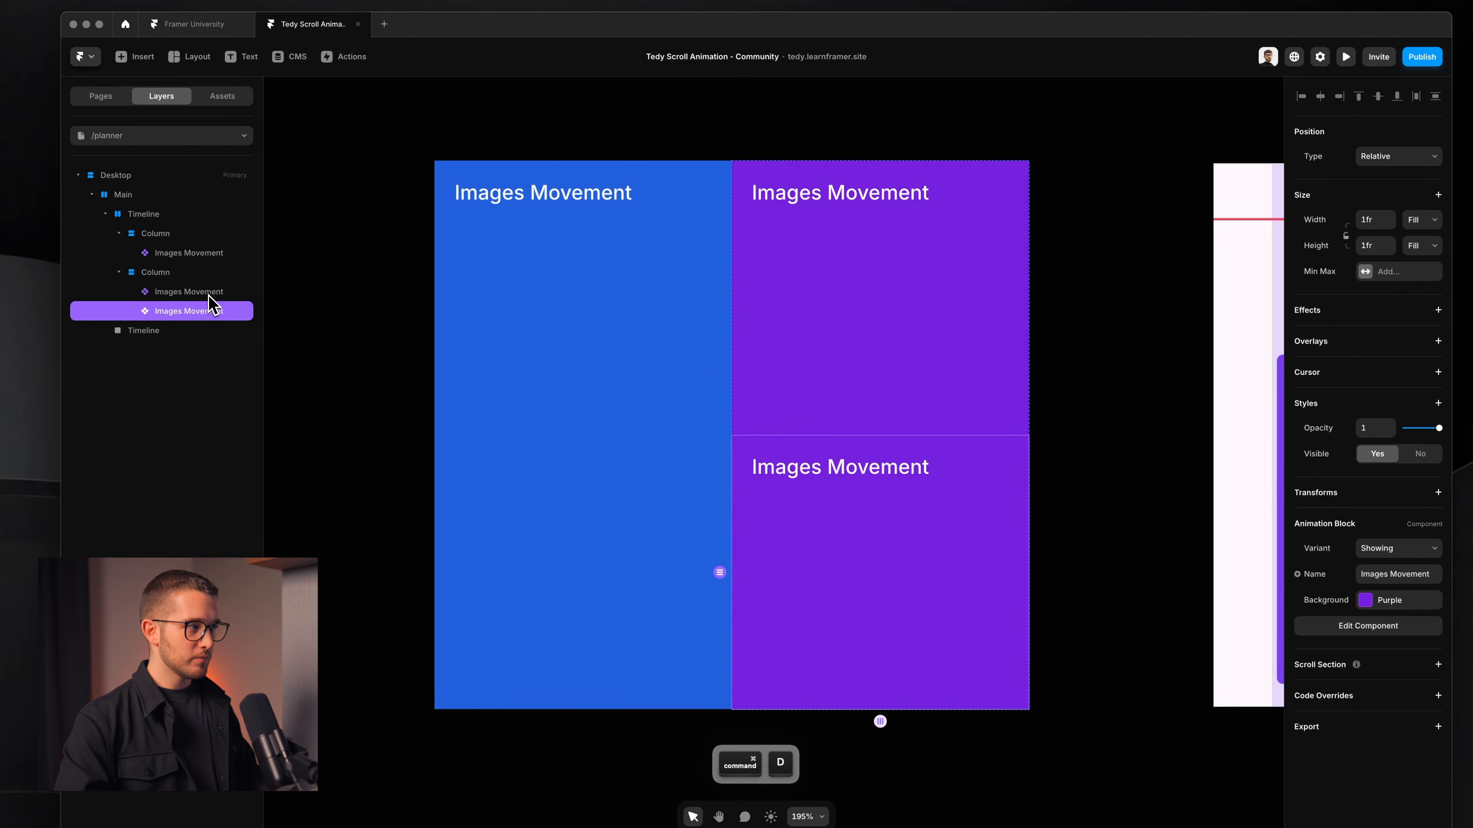
{"action": "left_click", "coordinate": [206, 295]}
{"action": "type", "text": "Space"}
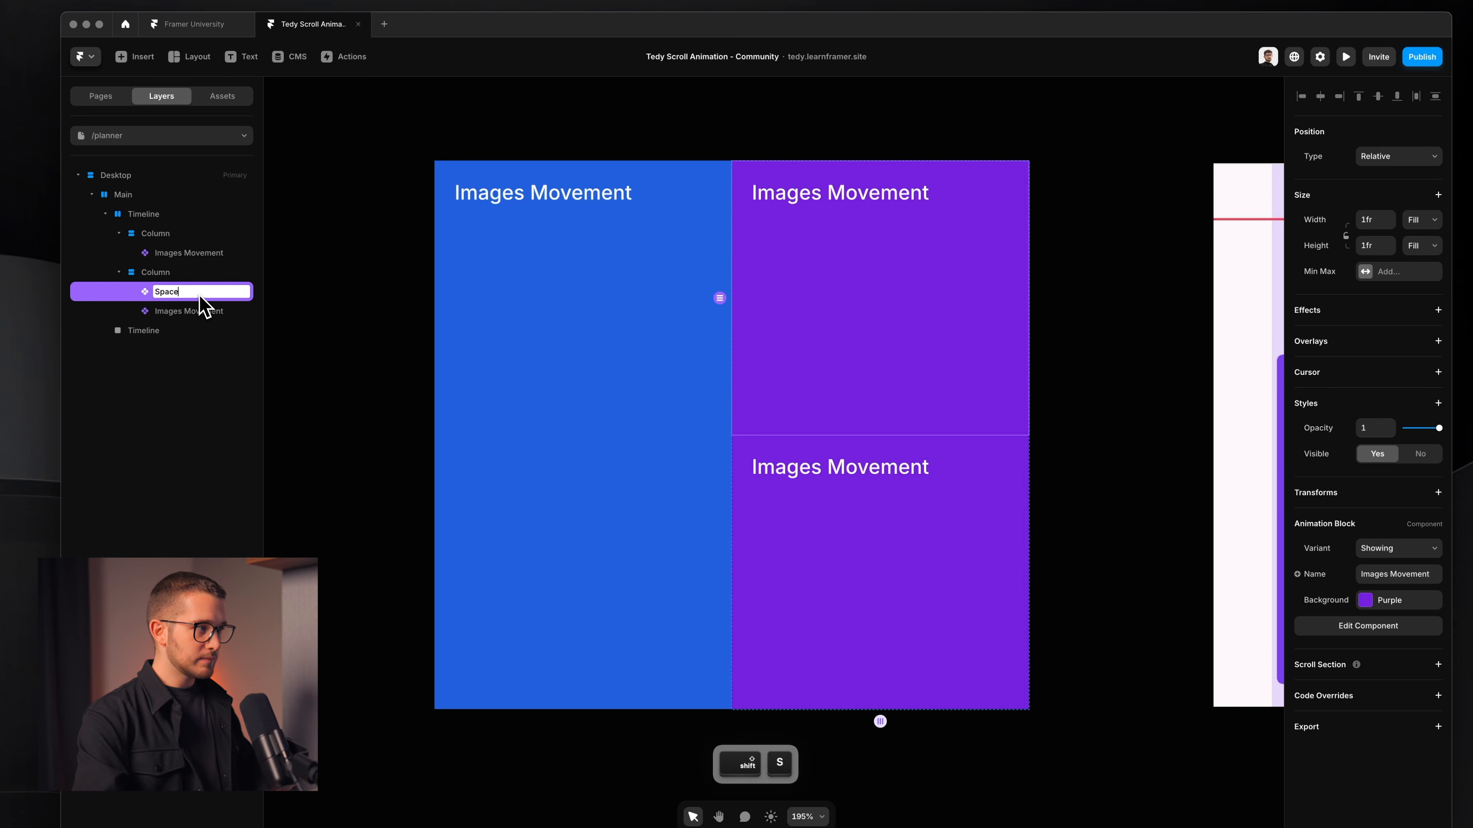
{"action": "type", "text": "r"}
{"action": "key", "text": "Return"}
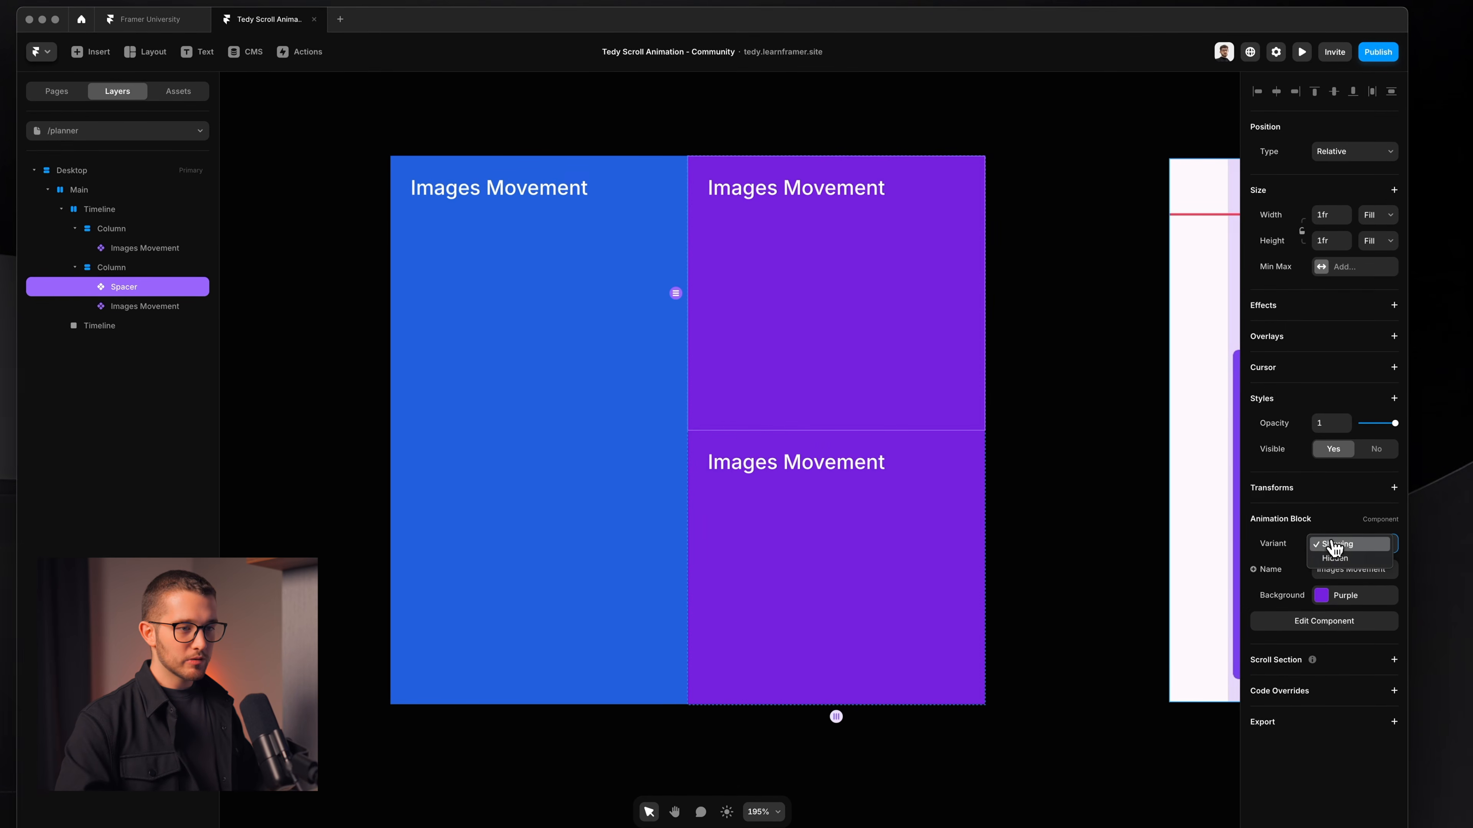
{"action": "left_click", "coordinate": [1377, 549]}
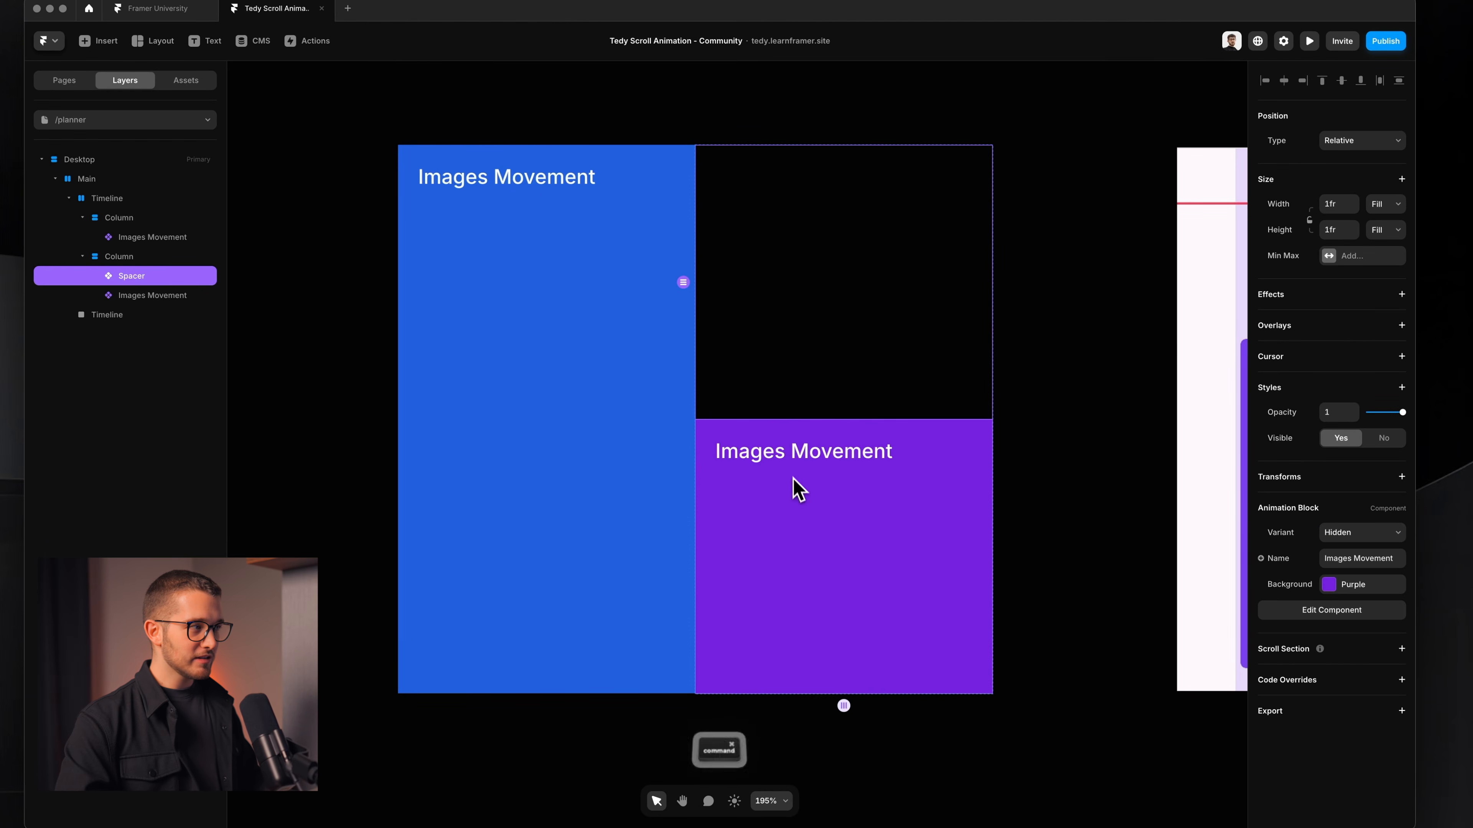
Step: Set the lower purple block's Name property to Text Appear and rename its layer to match
{"action": "left_click", "coordinate": [798, 489], "text": "super"}
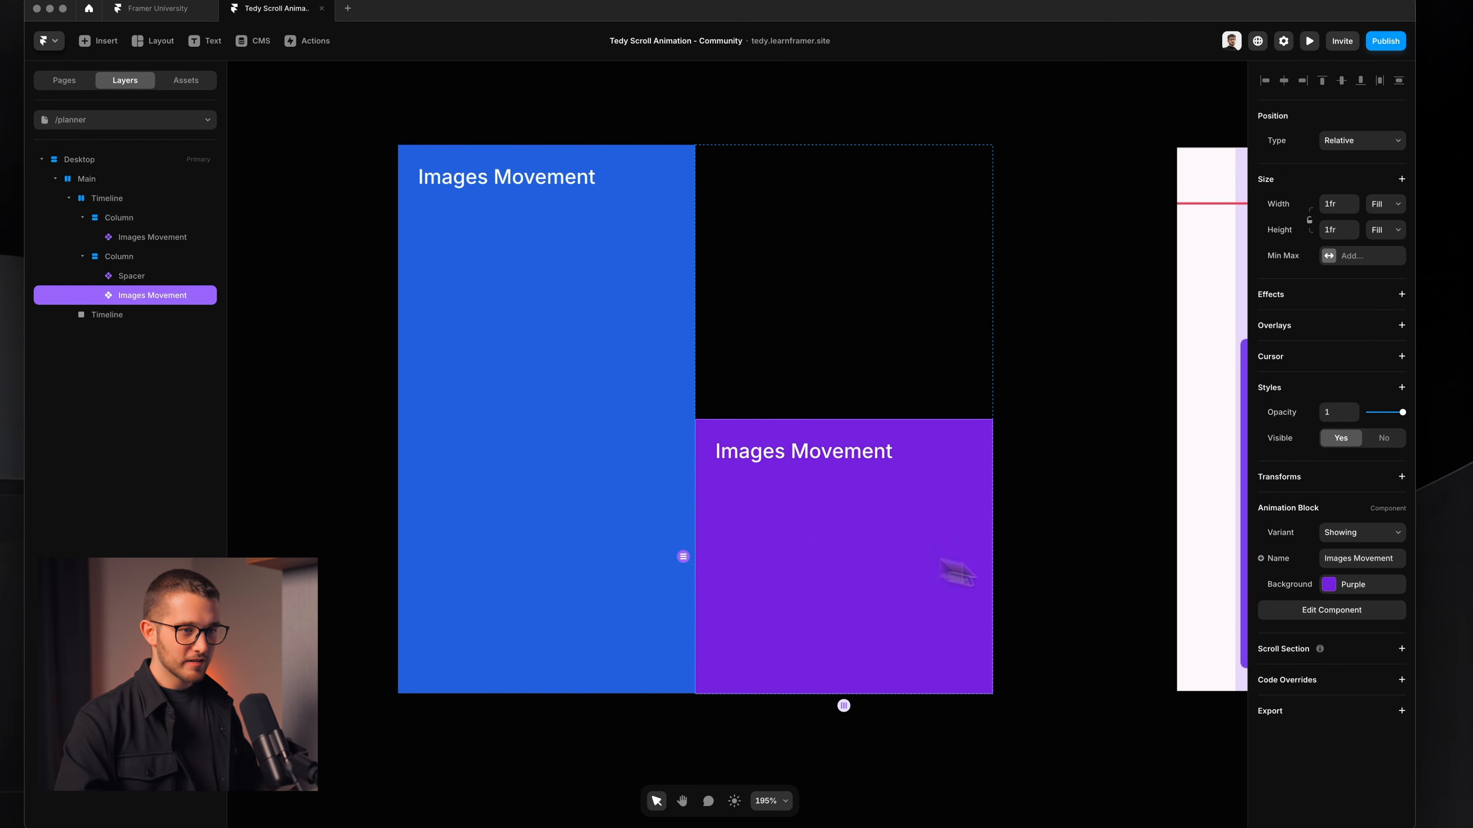
{"action": "left_click", "coordinate": [1335, 557]}
{"action": "type", "text": "Te"}
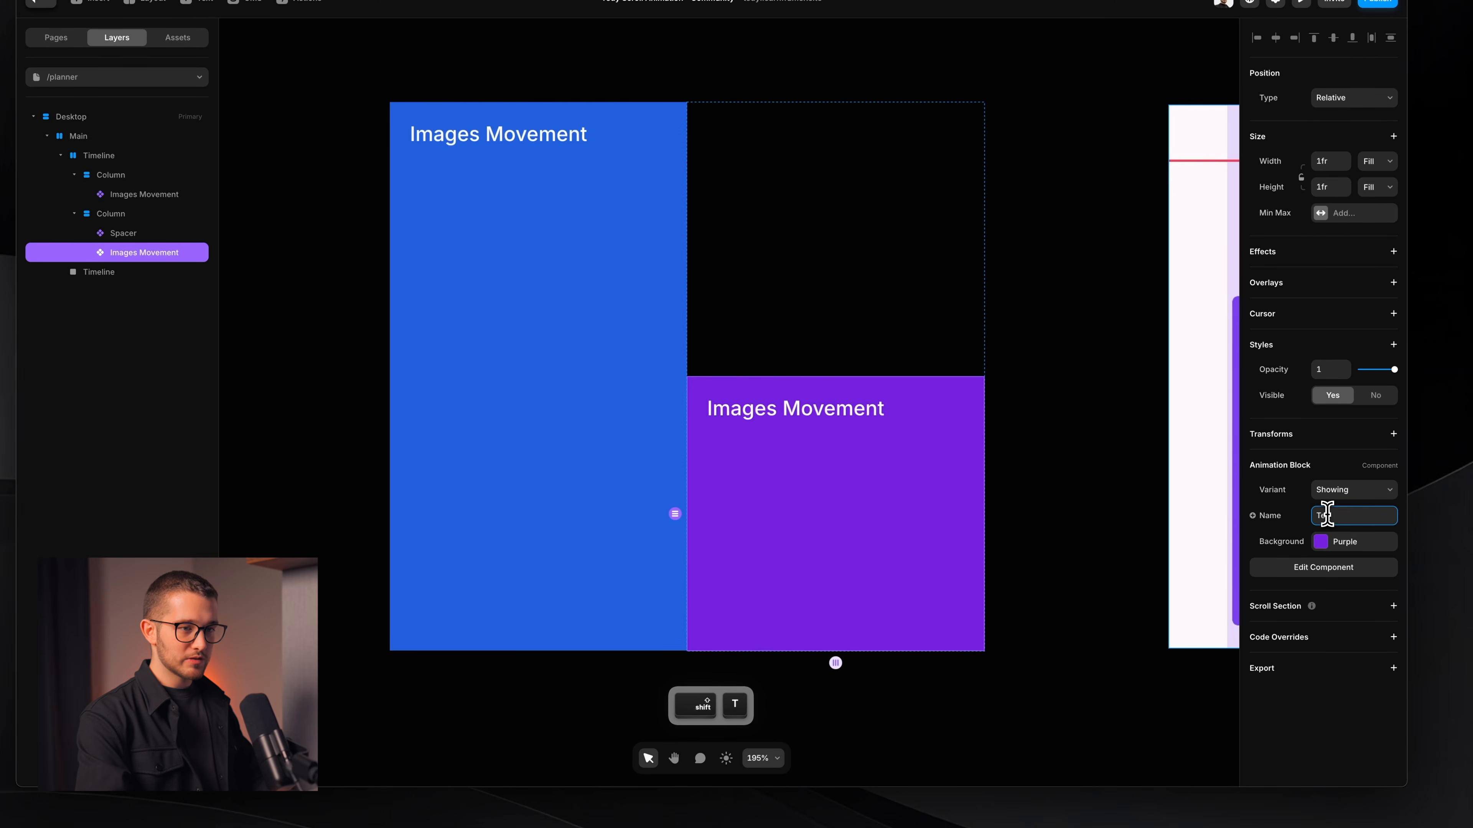
{"action": "type", "text": "xt Appear"}
{"action": "key", "text": "super+a"}
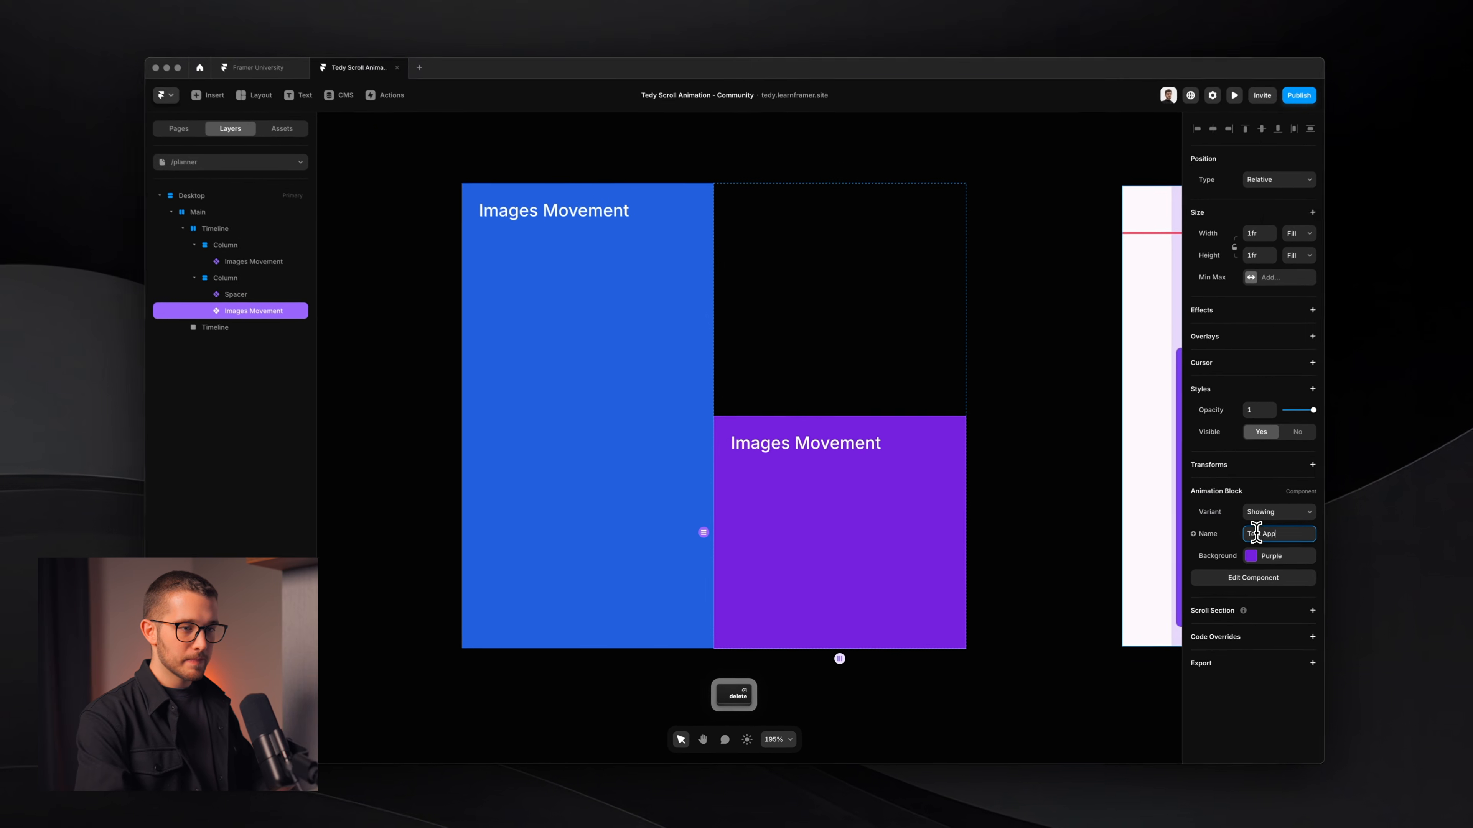
{"action": "key", "text": "super+c"}
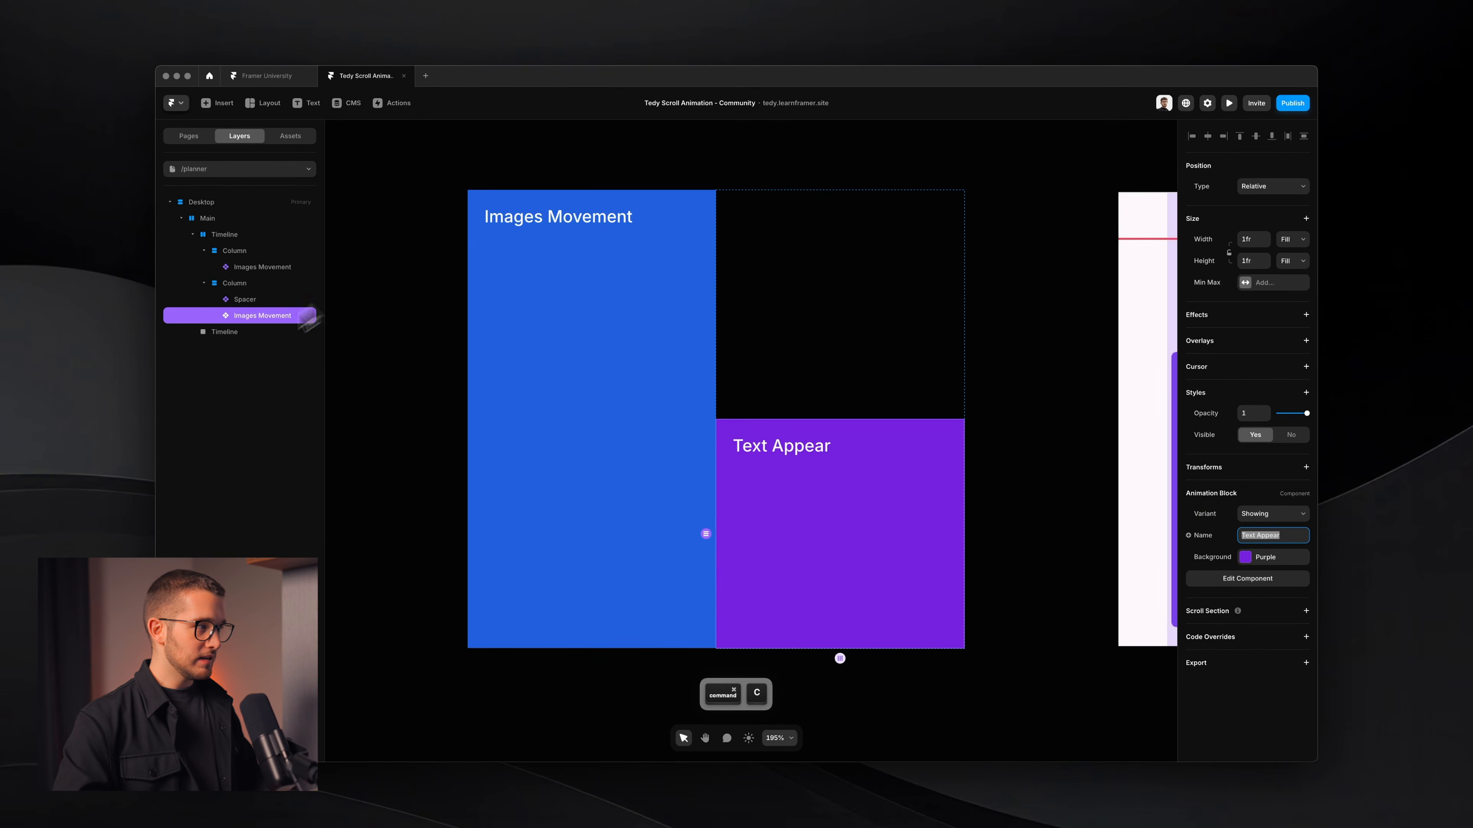
{"action": "double_click", "coordinate": [307, 316]}
{"action": "key", "text": "super+v"}
{"action": "key", "text": "Return"}
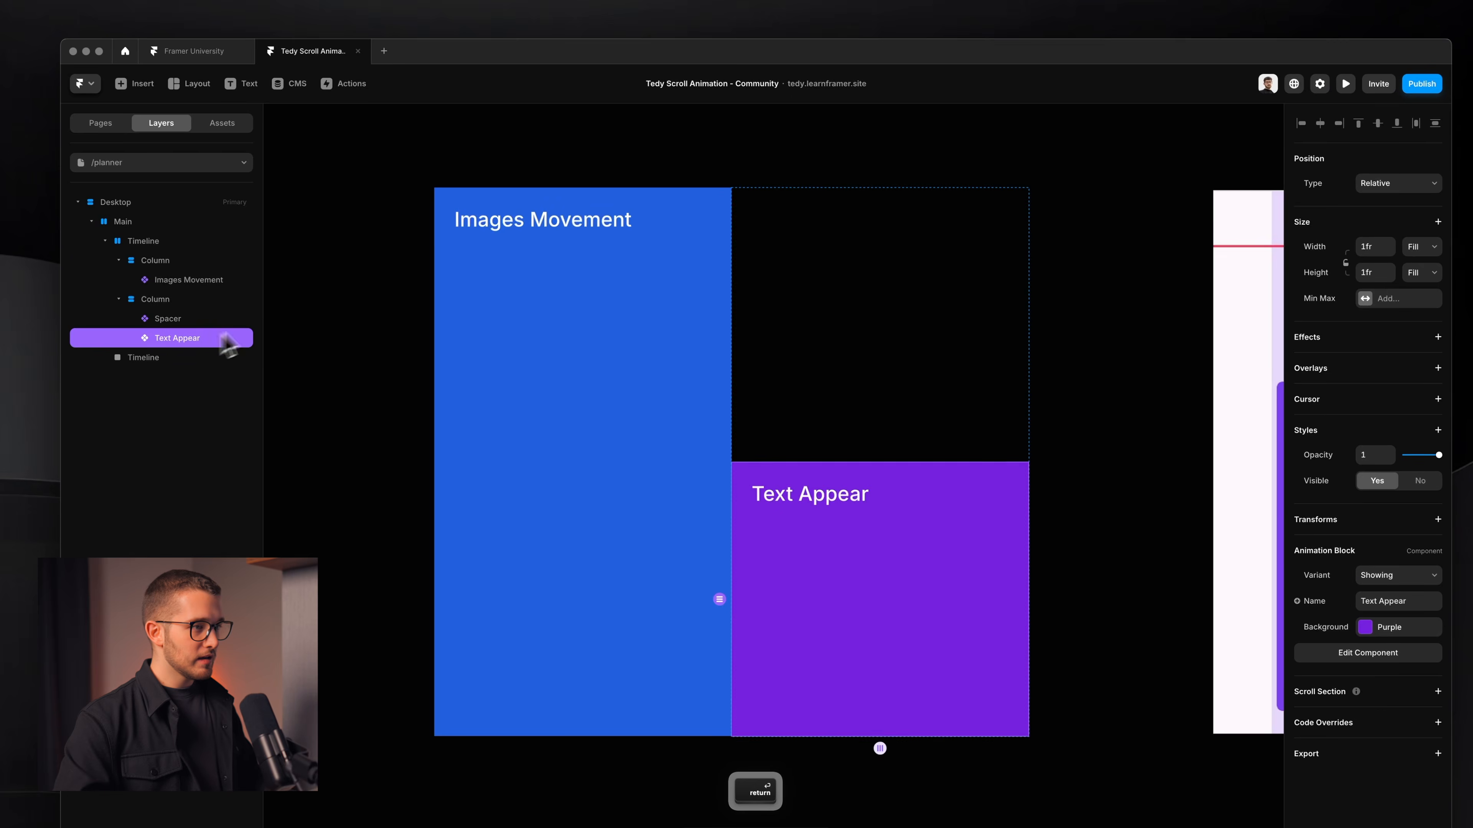
Step: Change the Text Appear block's height to relative sizing at 30%
{"action": "left_click", "coordinate": [849, 364]}
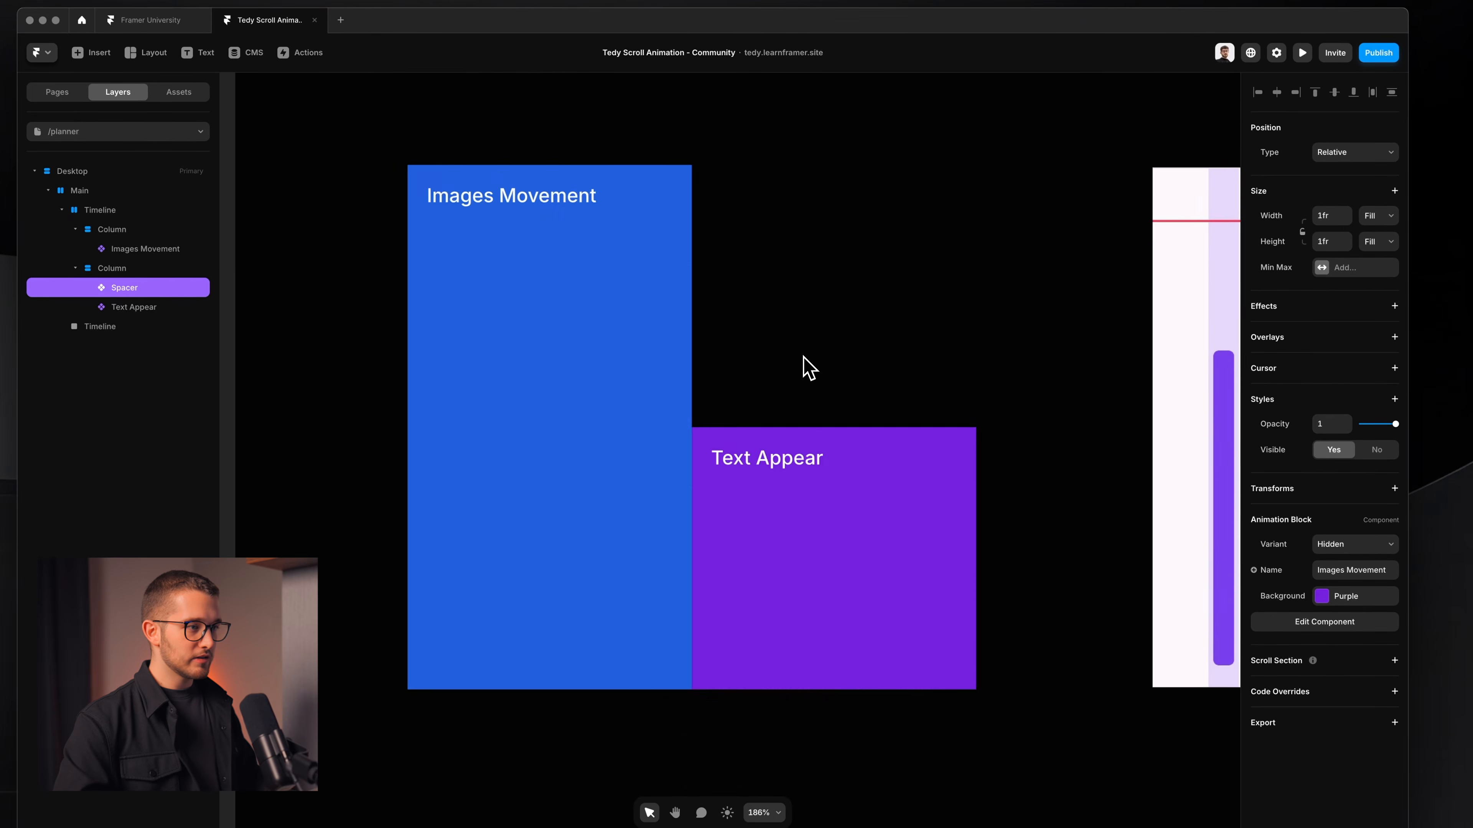
{"action": "left_click", "coordinate": [831, 514], "text": "super"}
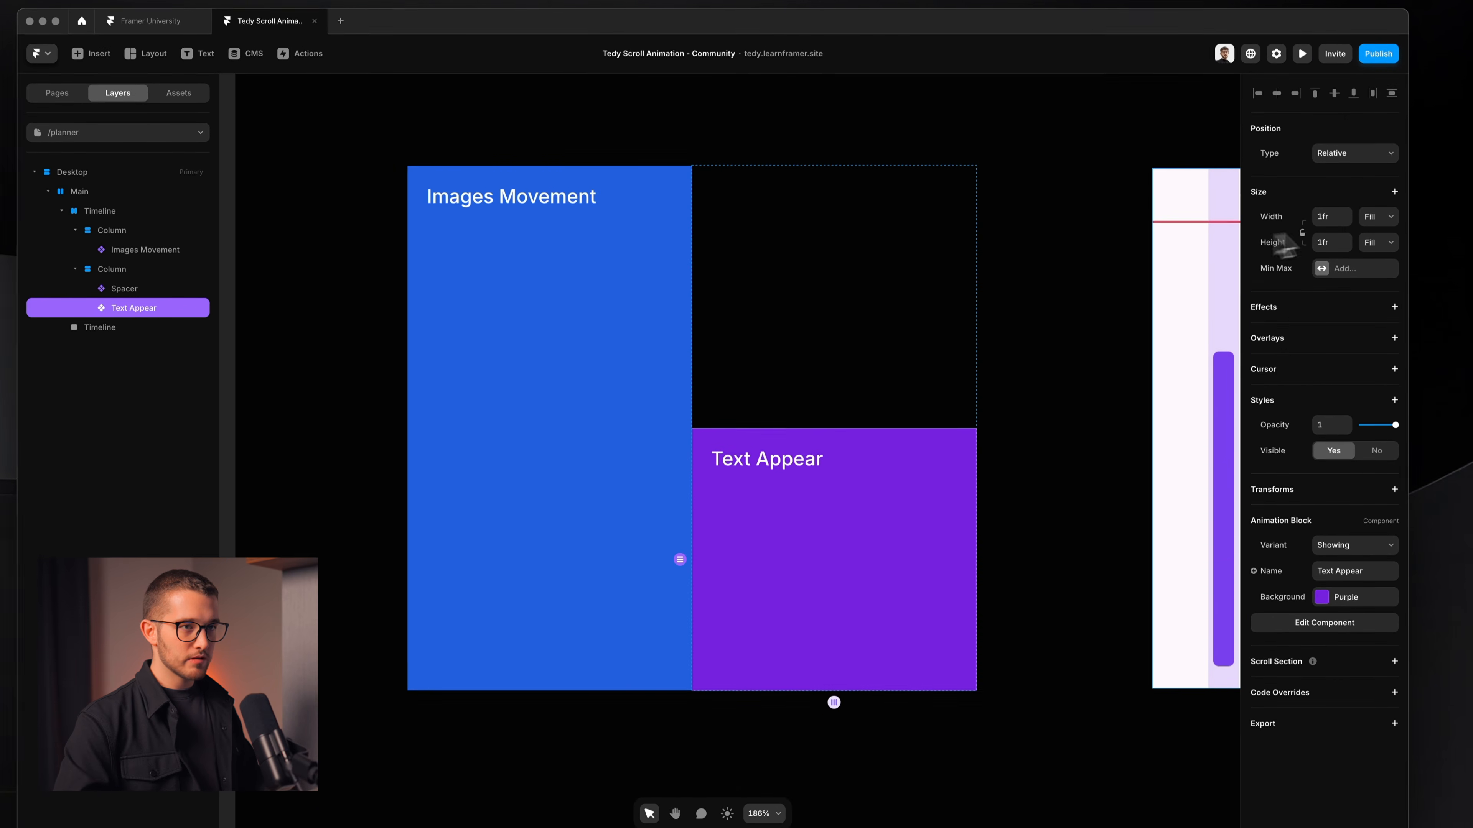
{"action": "left_click", "coordinate": [1375, 242]}
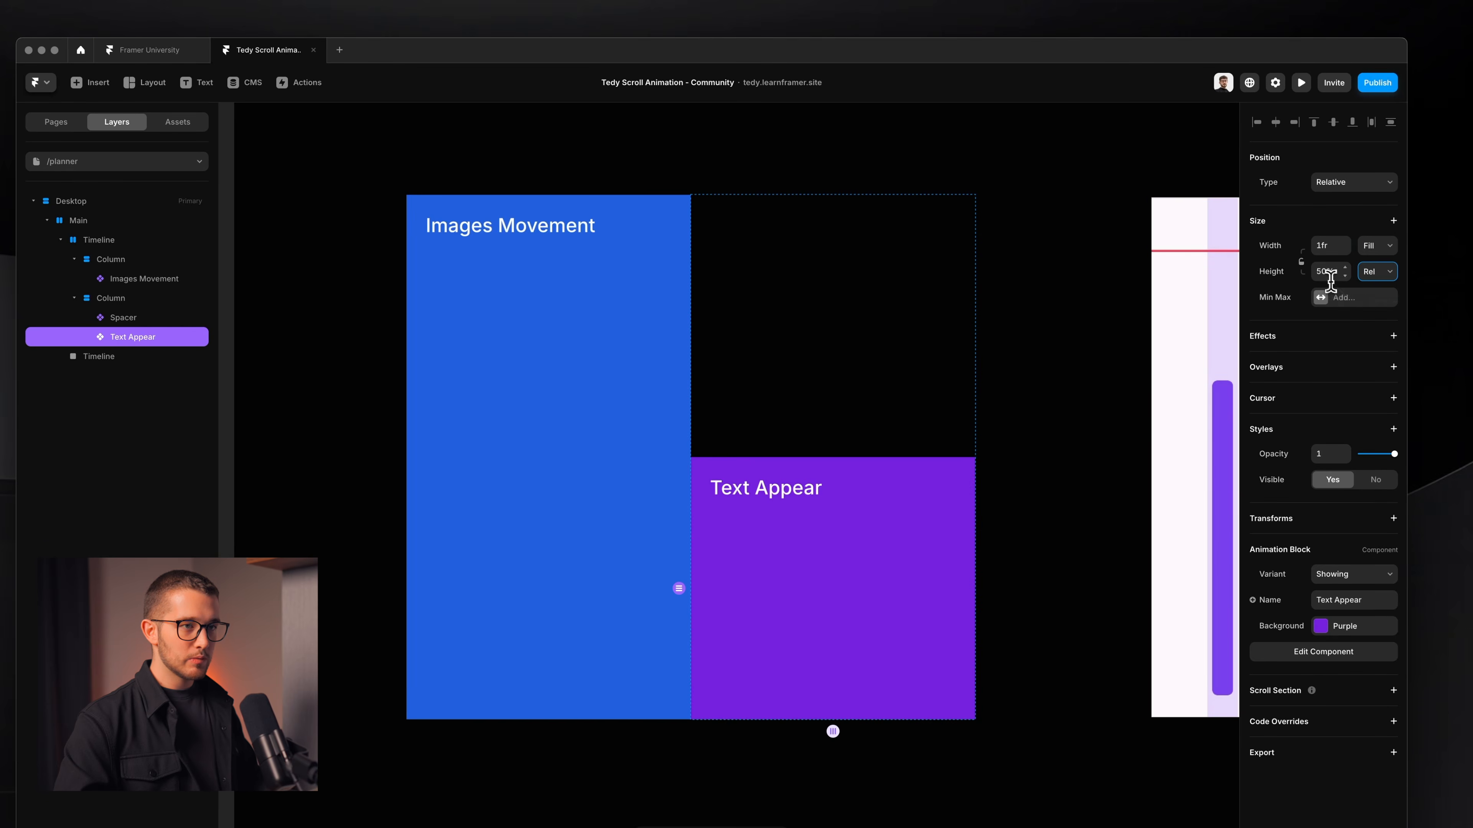
{"action": "key", "text": "shift+Down"}
{"action": "key", "text": "shift+Down"}
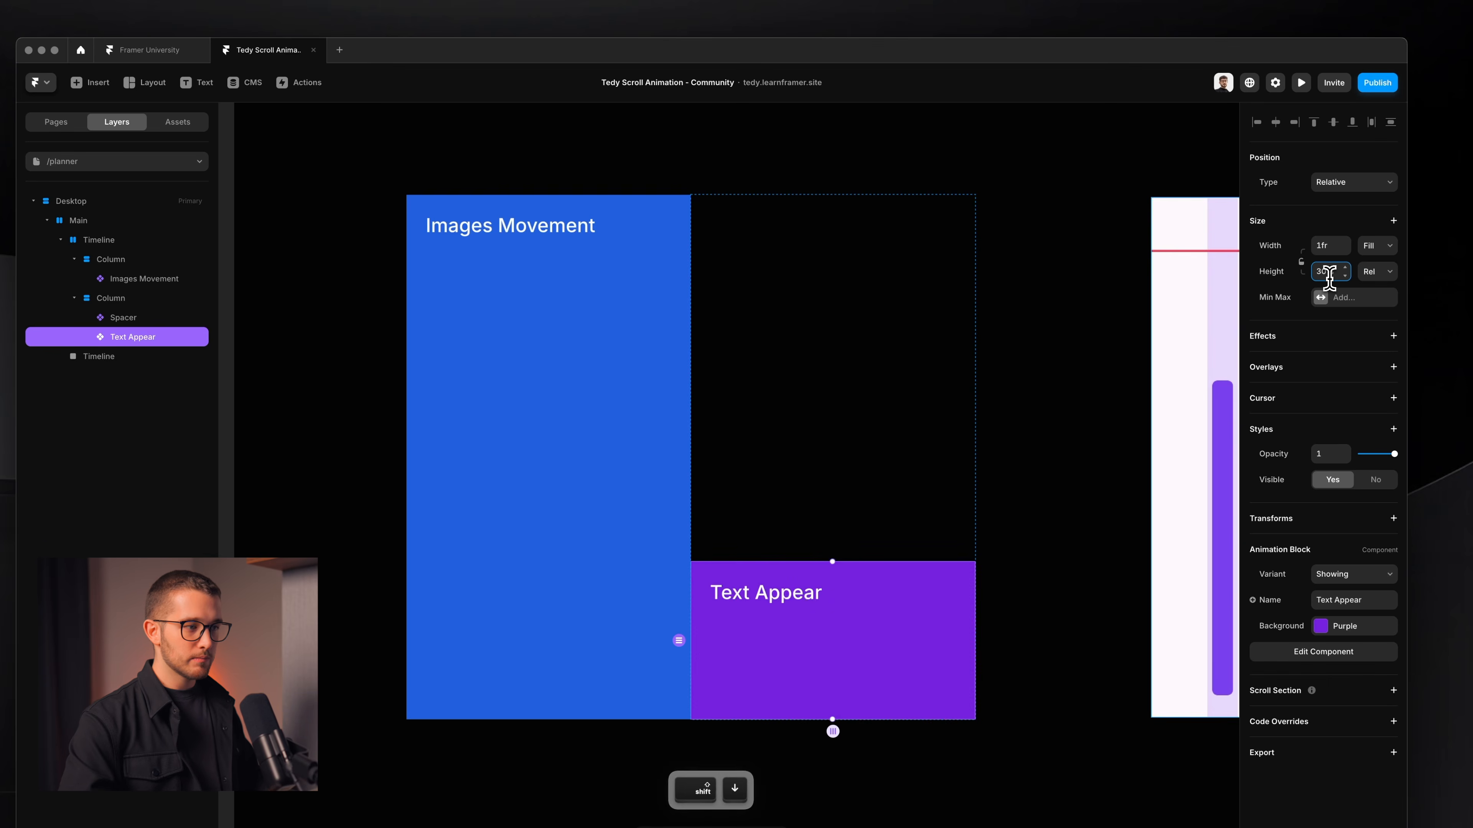
{"action": "scroll", "coordinate": [990, 382], "scroll_direction": "right", "scroll_amount": 1}
{"action": "scroll", "coordinate": [989, 383], "scroll_direction": "down", "scroll_amount": 2}
{"action": "scroll", "coordinate": [990, 383], "scroll_direction": "up", "scroll_amount": 2}
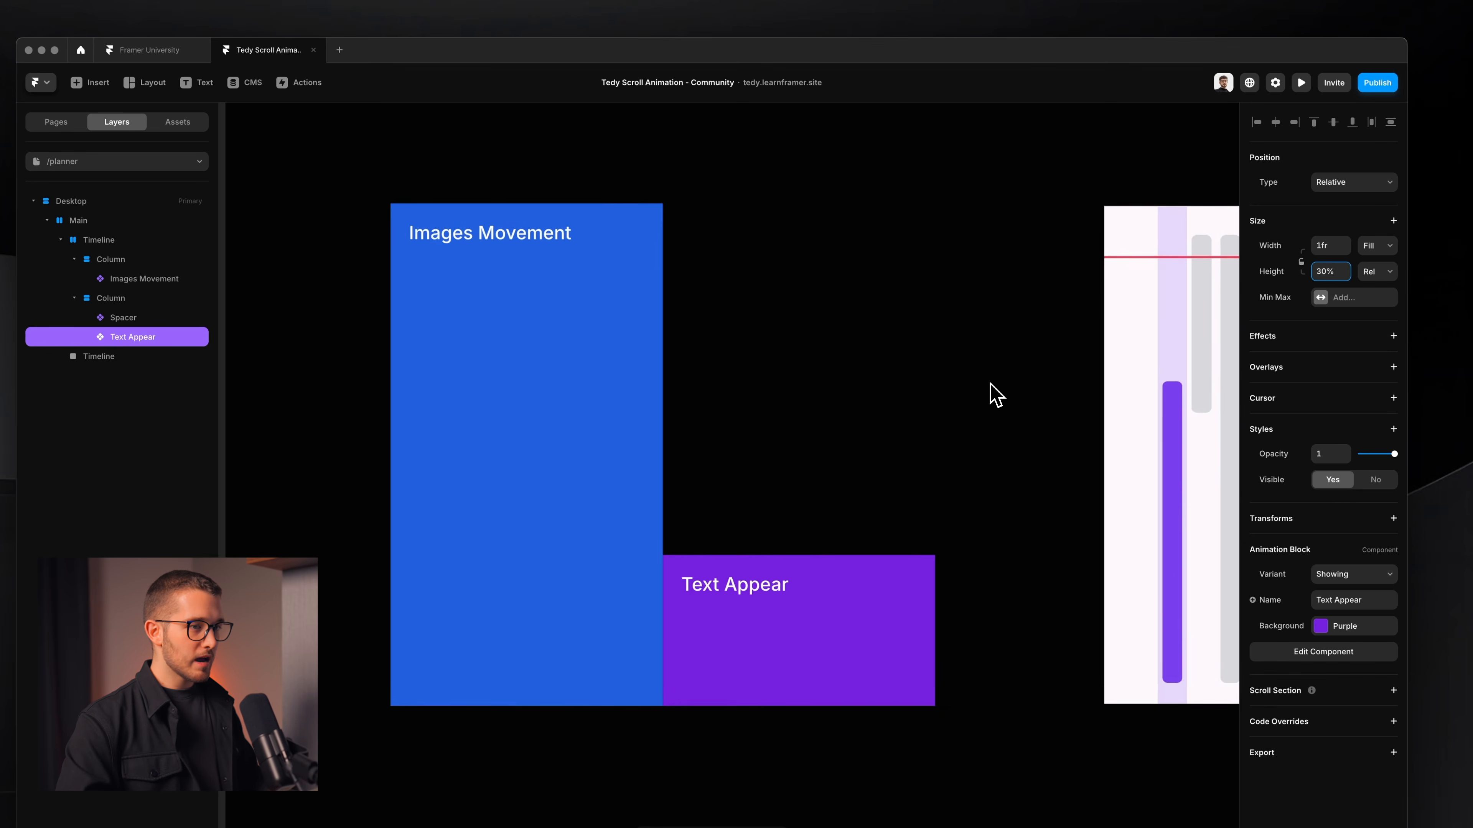
{"action": "left_click", "coordinate": [989, 382]}
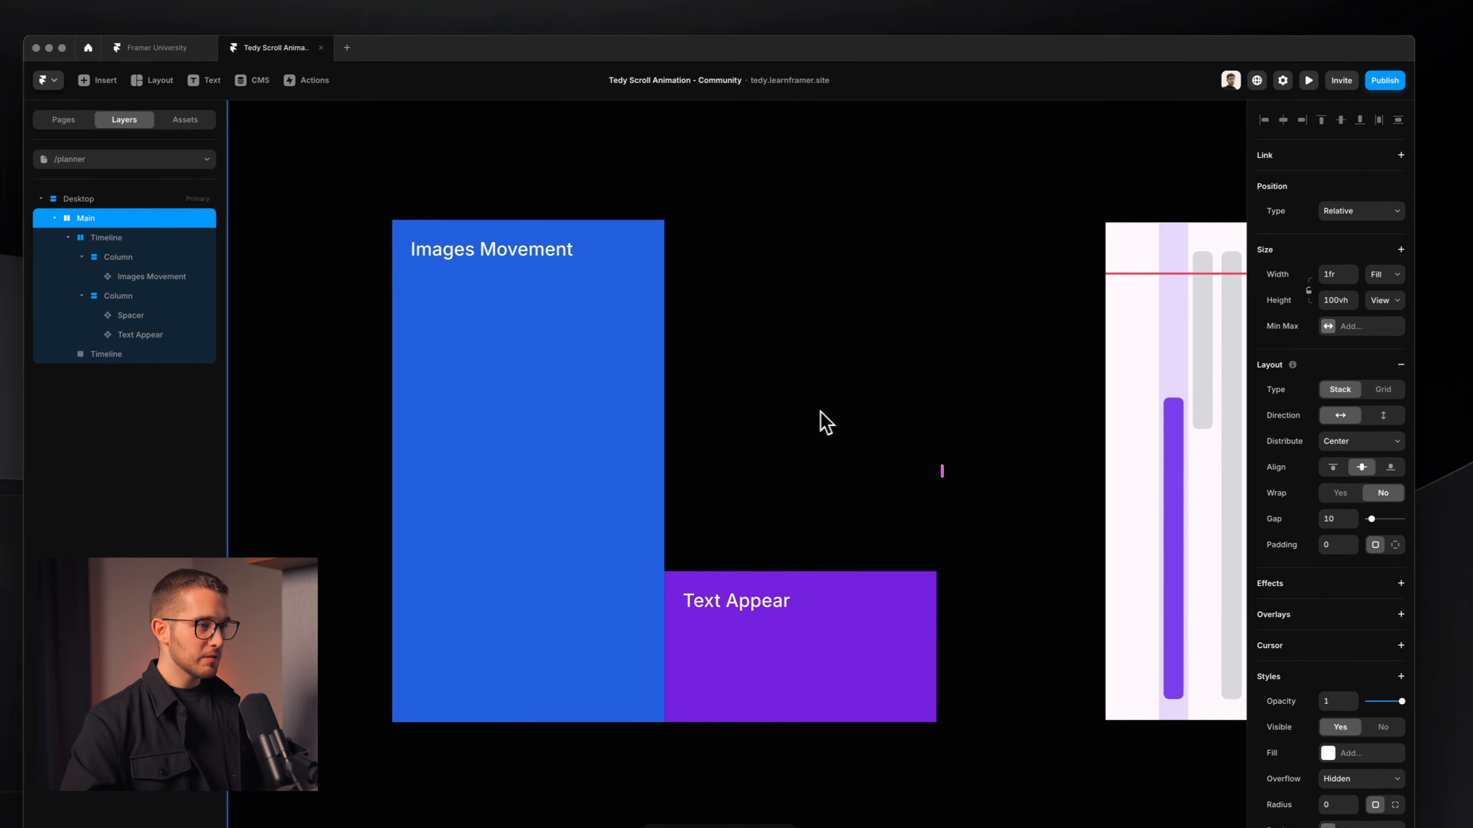
{"action": "left_click", "coordinate": [664, 438], "text": "super"}
{"action": "left_click", "coordinate": [733, 419], "text": "super"}
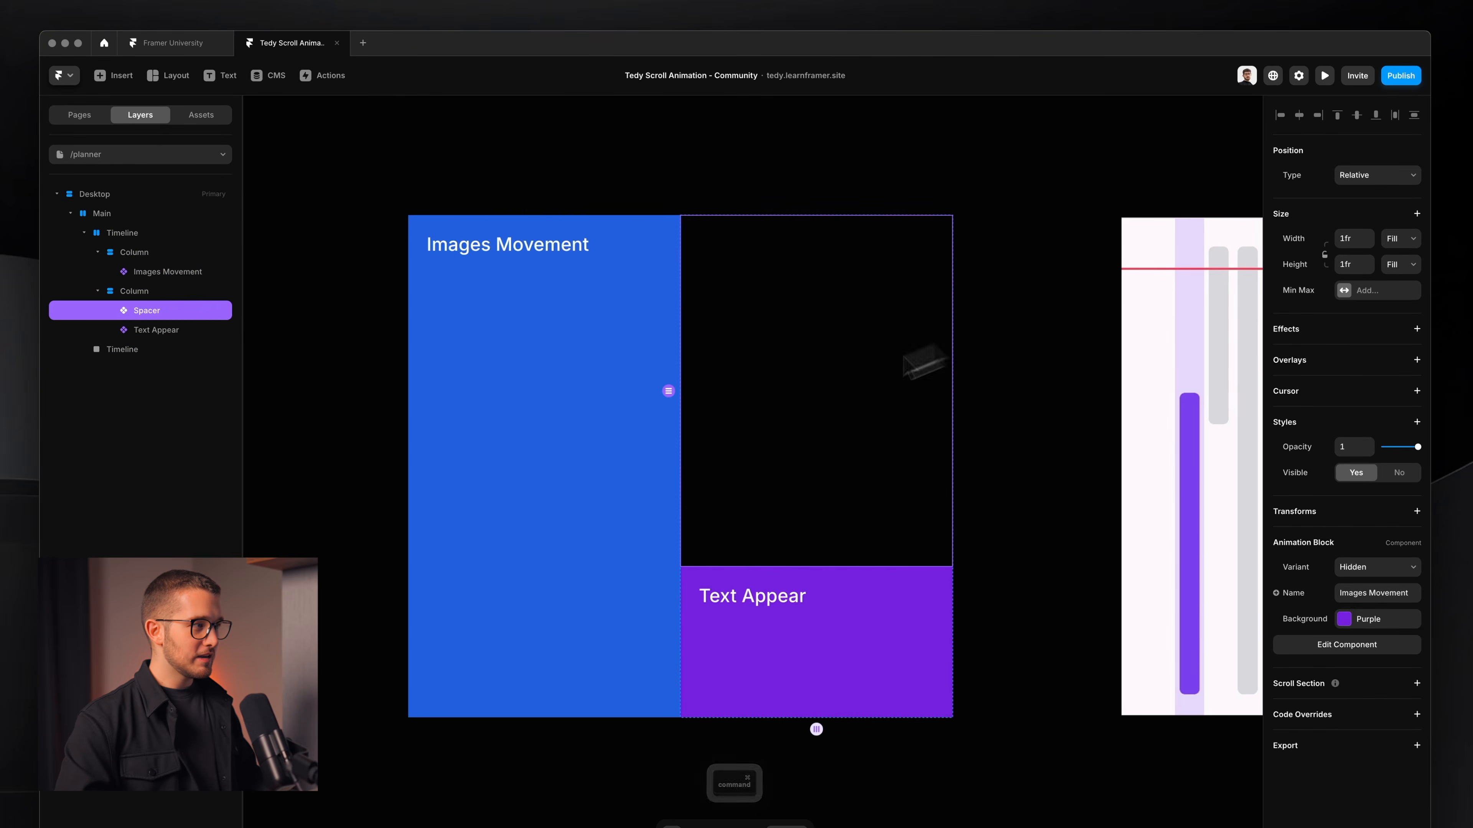
{"action": "key", "text": "super+Tab"}
{"action": "key", "text": "super+Tab"}
{"action": "key", "text": "super+Tab"}
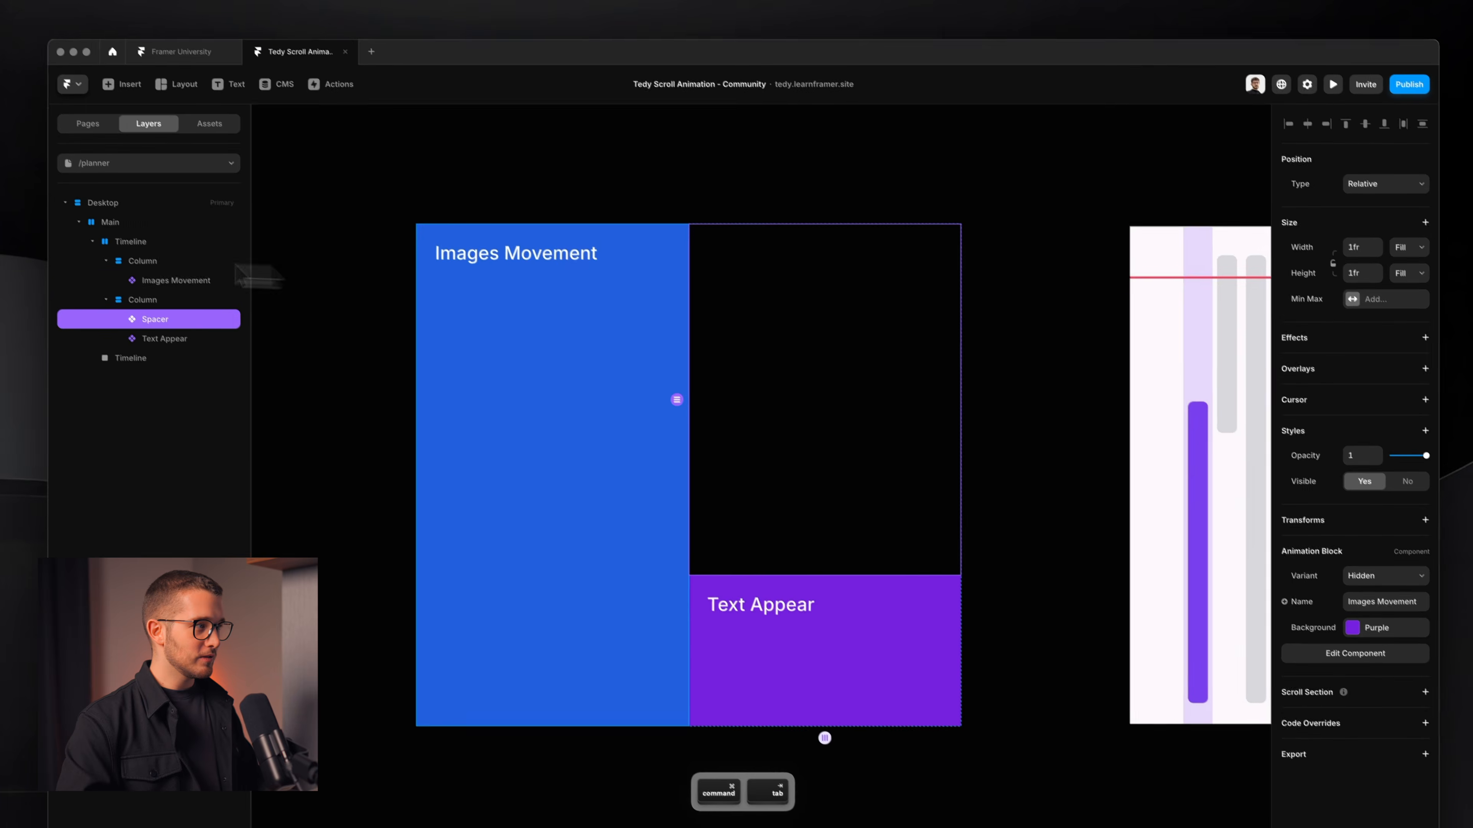
Step: Rotate the Timeline stack containing both columns by -90°
{"action": "left_click", "coordinate": [130, 241]}
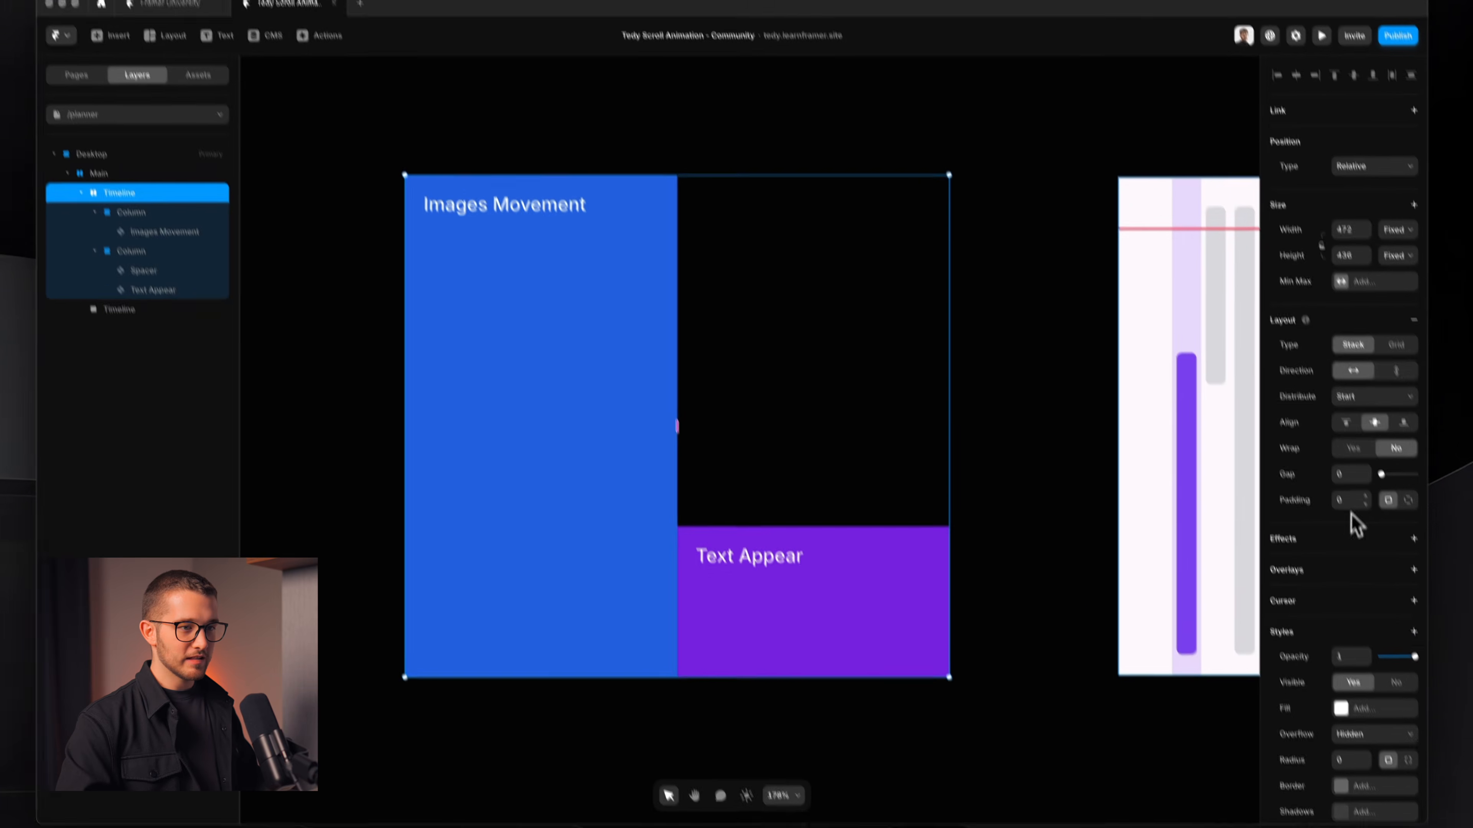
{"action": "scroll", "coordinate": [1360, 541], "scroll_direction": "down", "scroll_amount": 3}
{"action": "left_click", "coordinate": [1331, 663]}
{"action": "type", "text": "-90"}
{"action": "key", "text": "Return"}
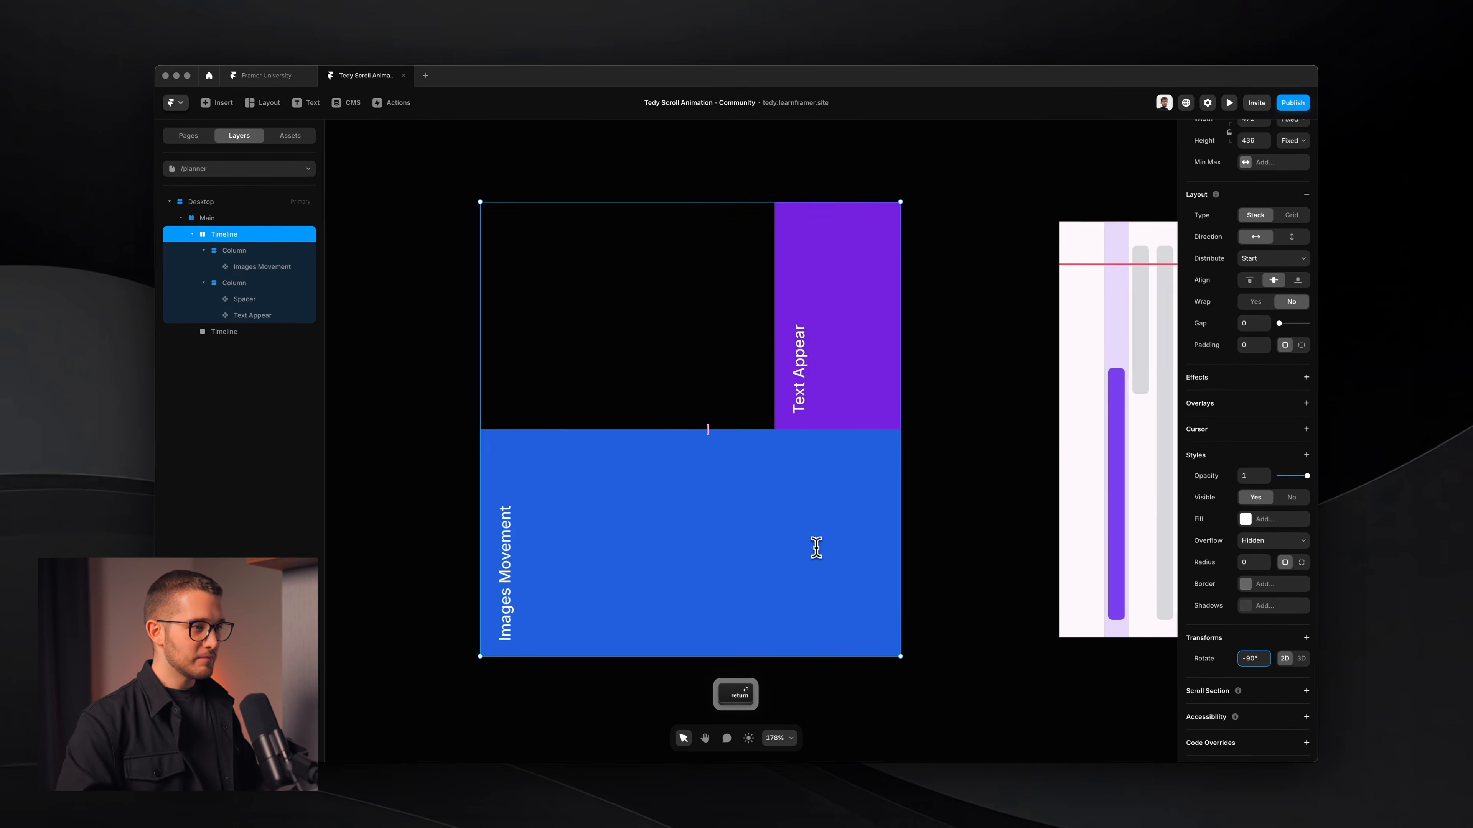
{"action": "scroll", "coordinate": [816, 548], "scroll_direction": "down", "scroll_amount": 3}
{"action": "key", "text": "super+shift+4"}
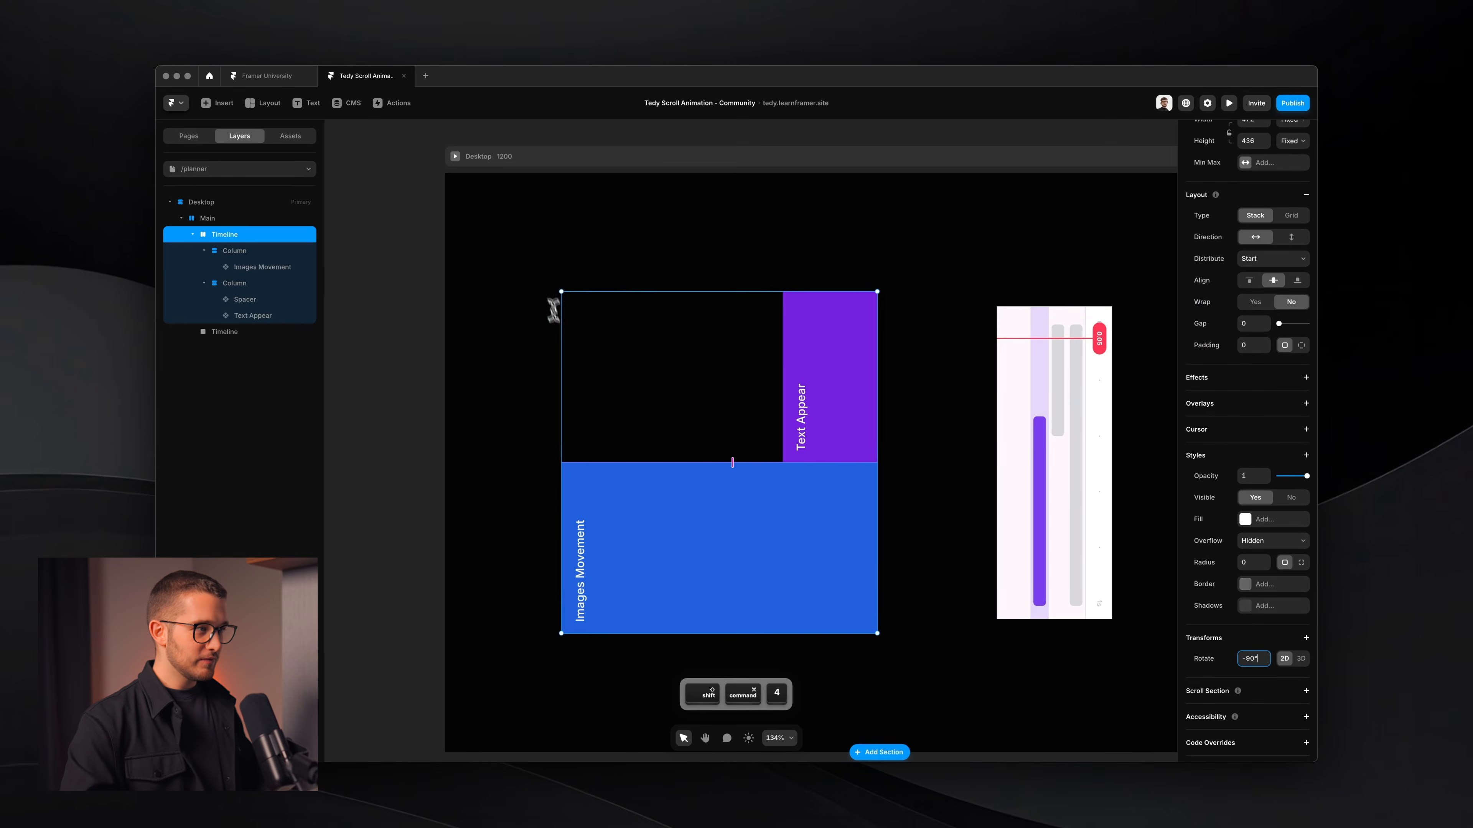
{"action": "left_click_drag", "start_coordinate": [536, 252], "coordinate": [887, 662]}
{"action": "key", "text": "space"}
{"action": "key", "text": "Escape"}
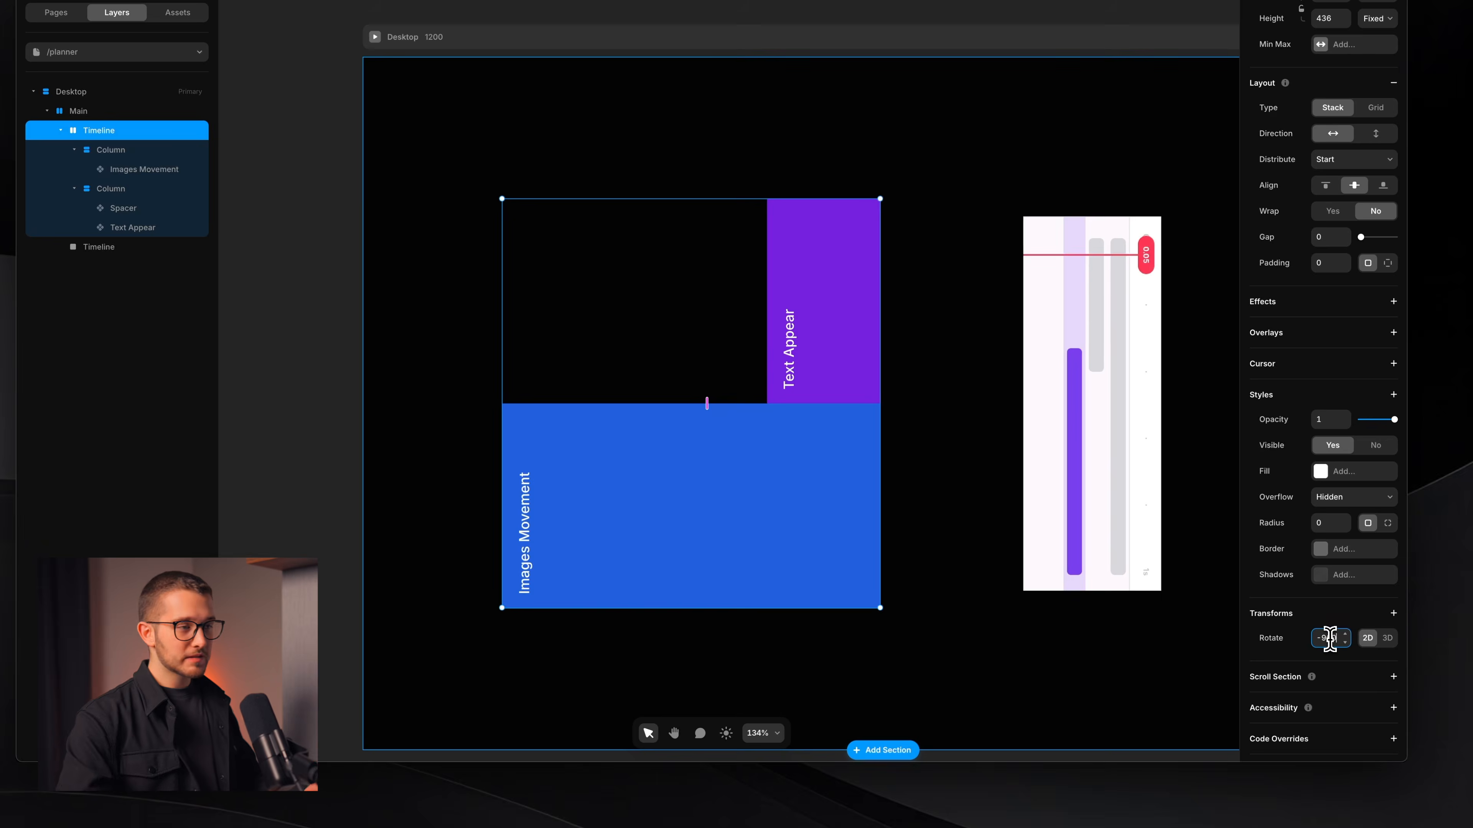
Step: Reset the Timeline stack's rotation to 0°
{"action": "key", "text": "Return"}
{"action": "type", "text": "0"}
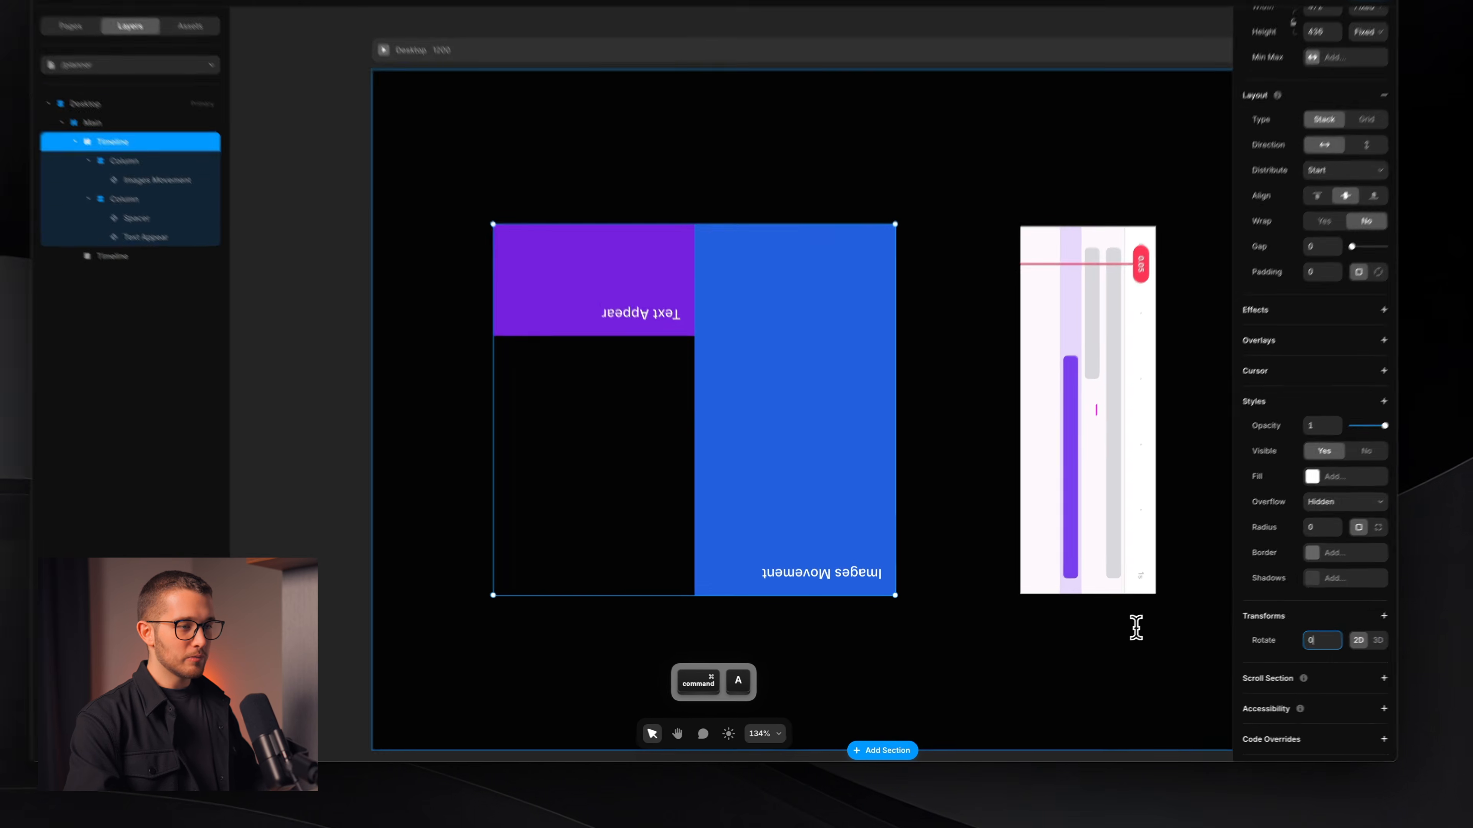
{"action": "key", "text": "Return"}
{"action": "scroll", "coordinate": [650, 208], "scroll_direction": "up", "scroll_amount": 3}
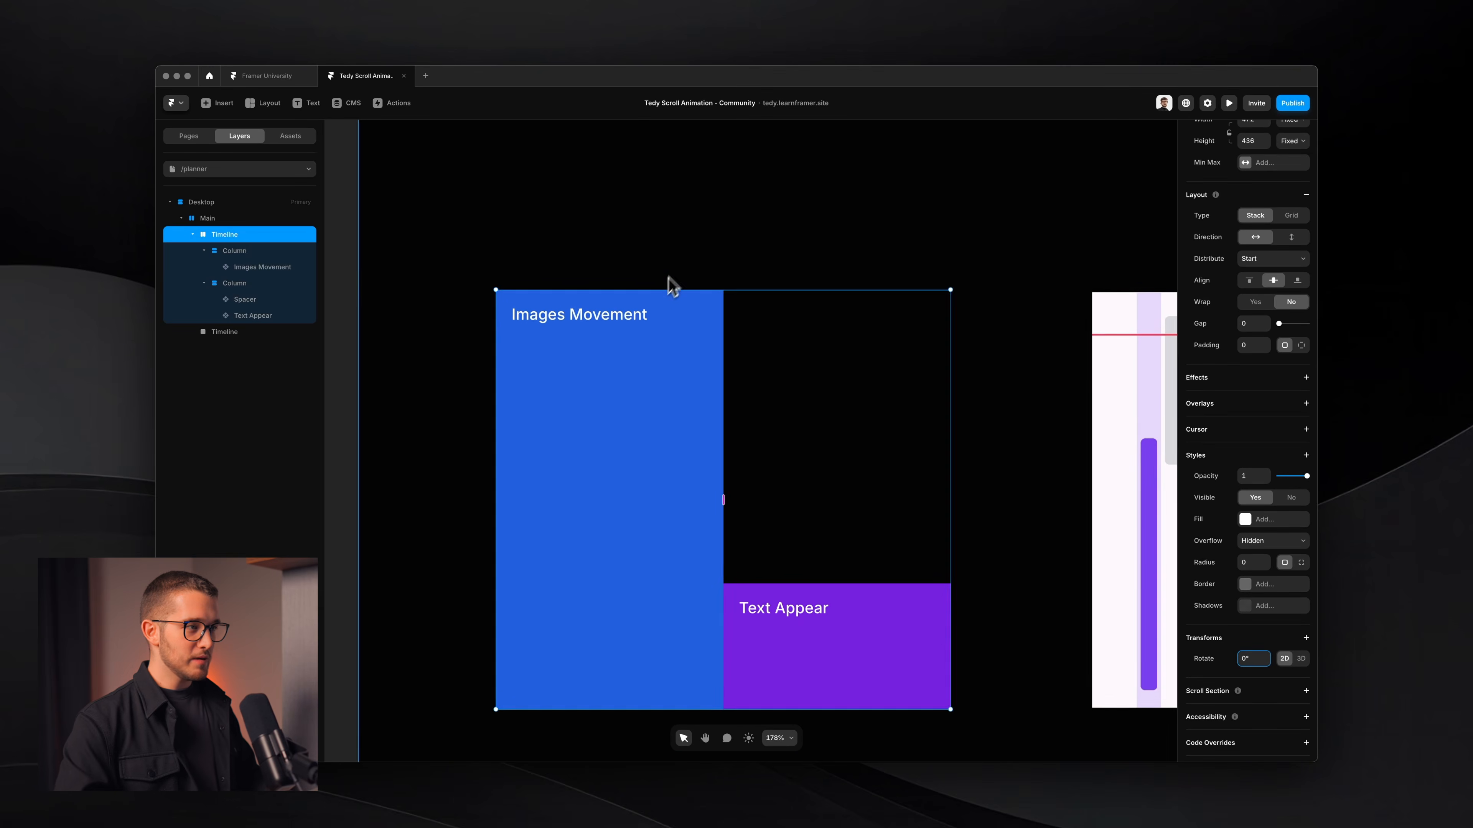
{"action": "scroll", "coordinate": [673, 284], "scroll_direction": "down", "scroll_amount": 2}
{"action": "scroll", "coordinate": [676, 283], "scroll_direction": "down", "scroll_amount": 3}
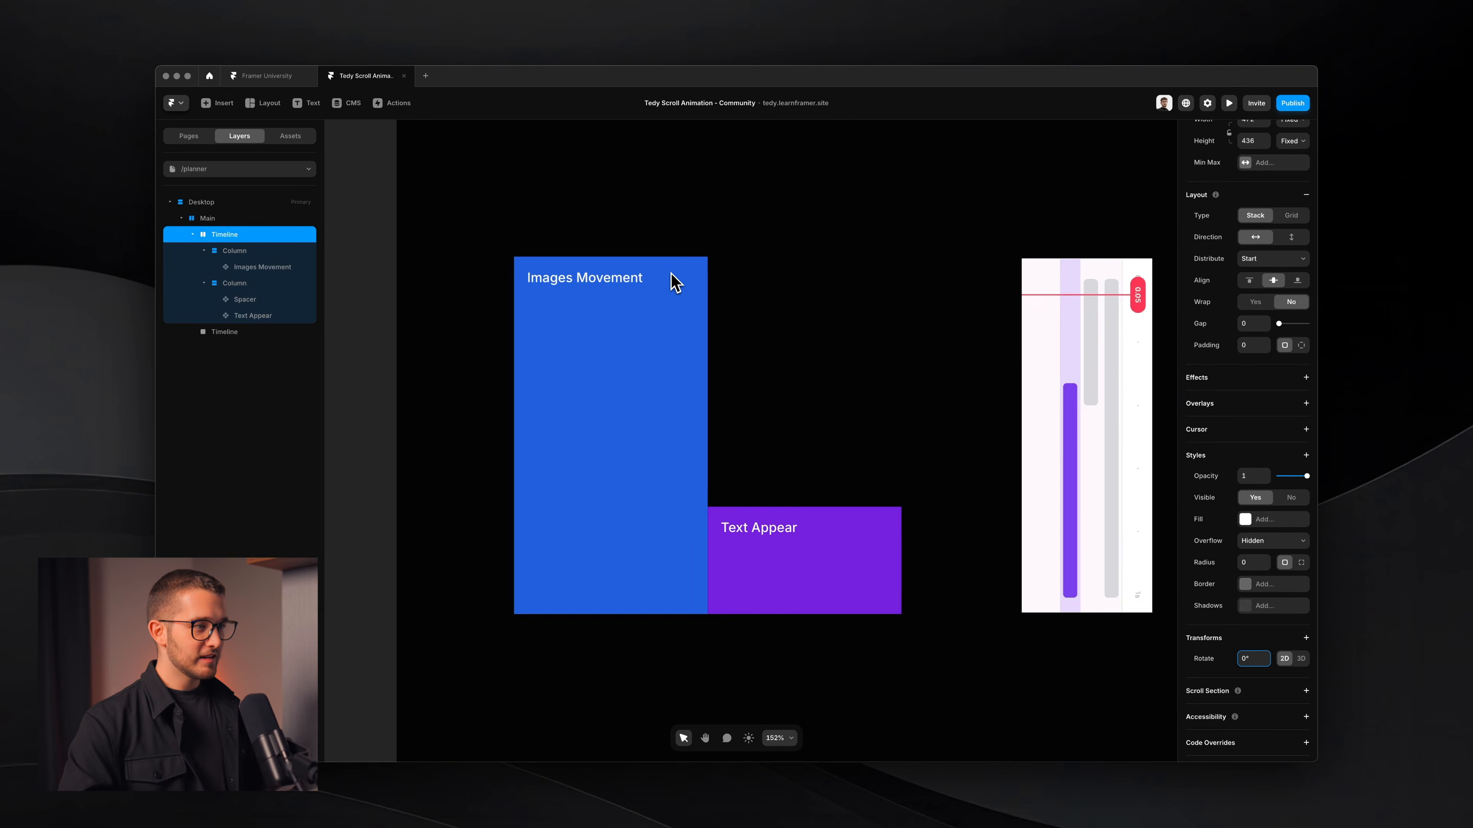
Step: Duplicate the column that holds the Spacer and Text Appear blocks, and delete the copy
{"action": "left_click", "coordinate": [791, 380], "text": "super"}
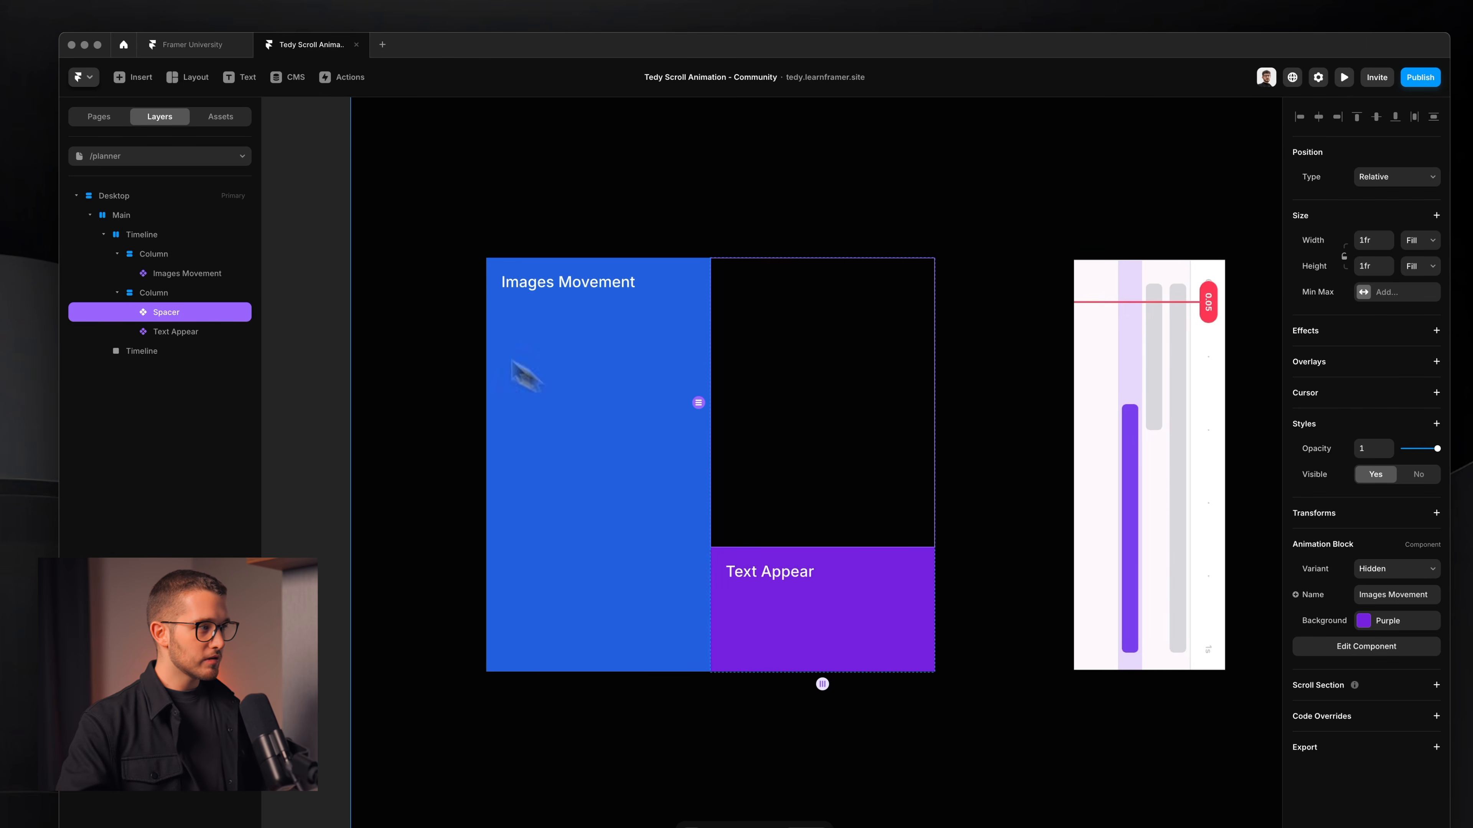
{"action": "left_click", "coordinate": [170, 292]}
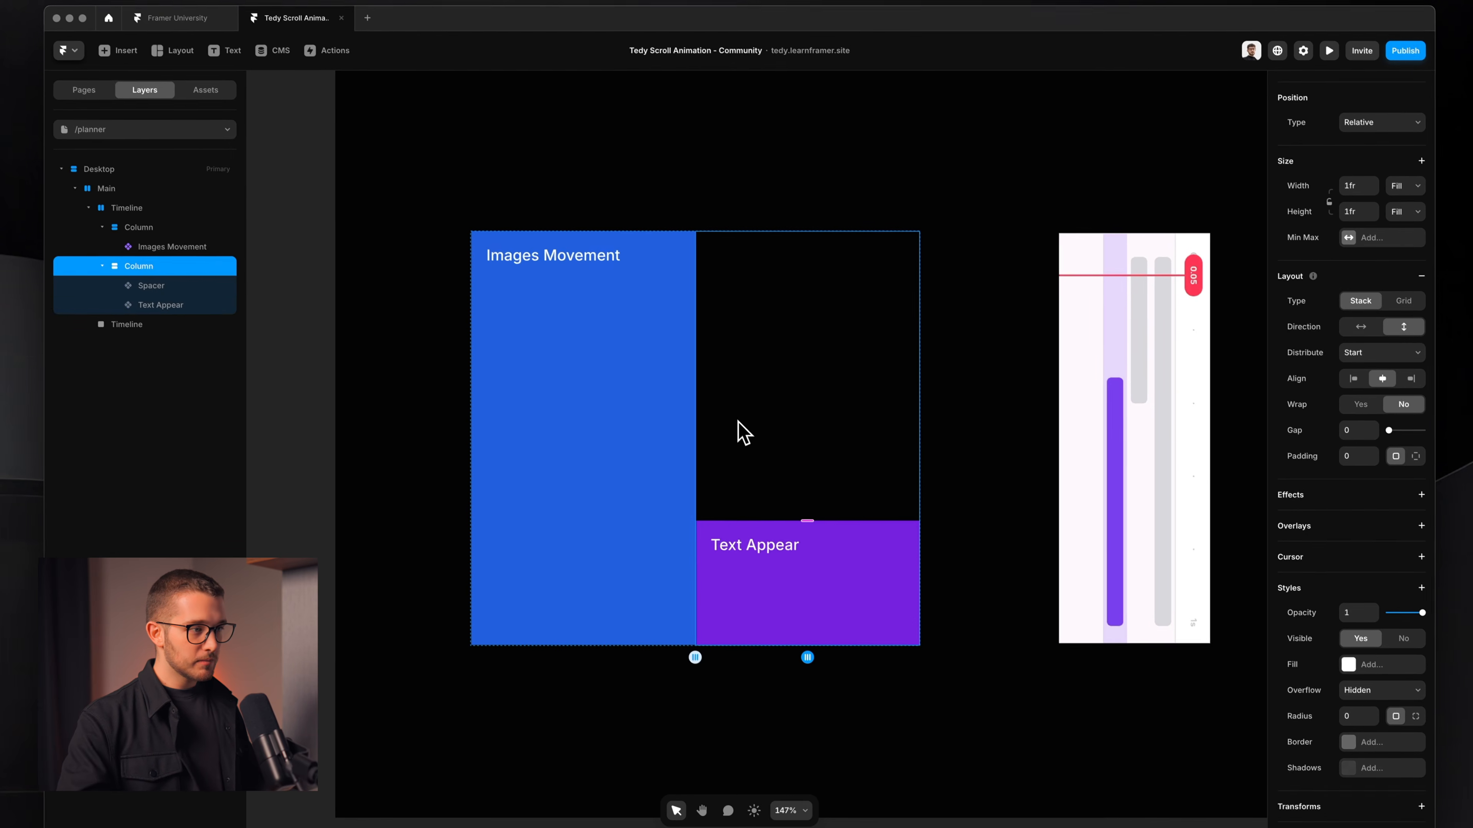
{"action": "key", "text": "super+d"}
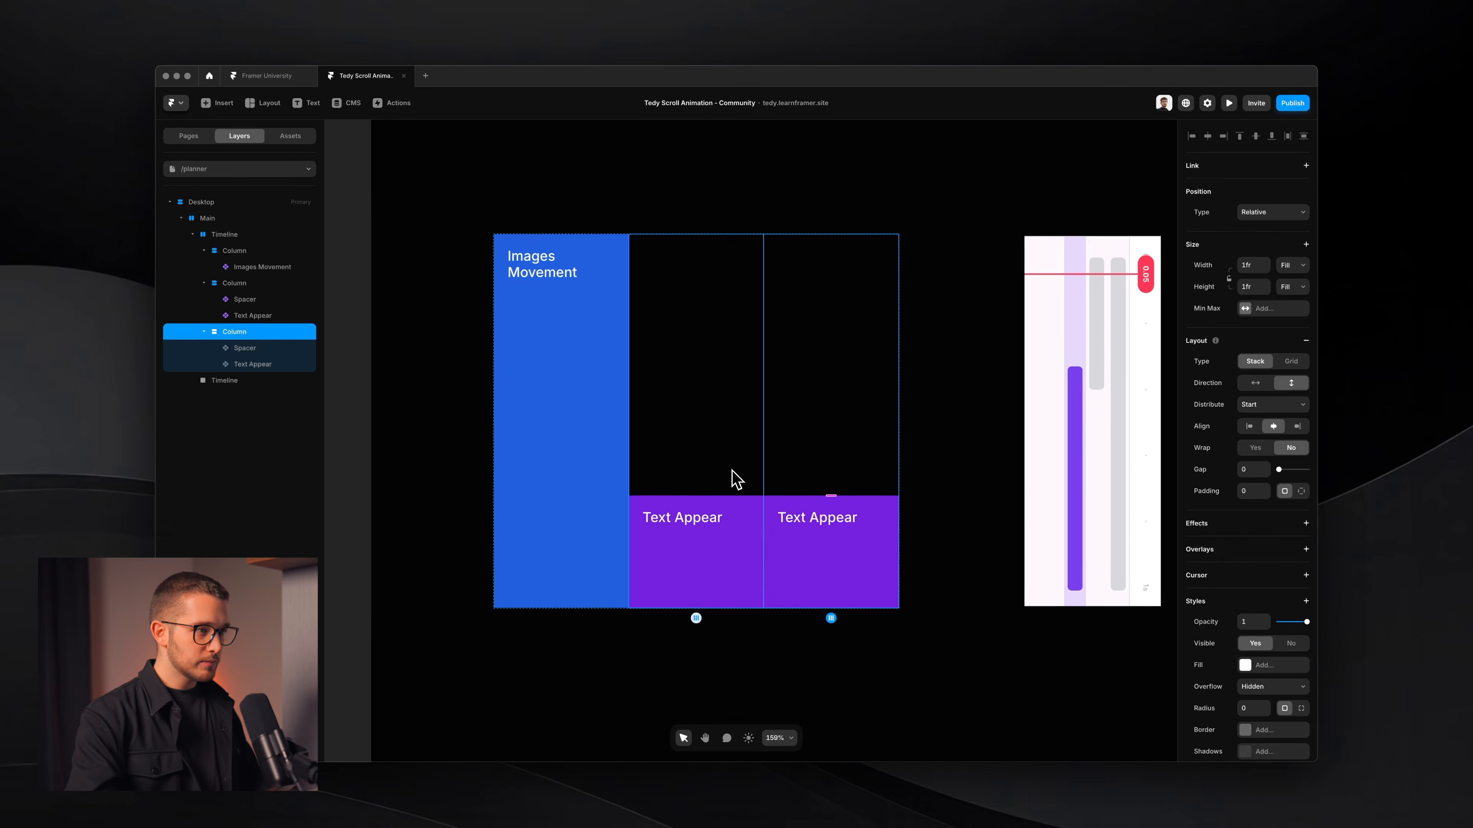
{"action": "key", "text": "BackSpace"}
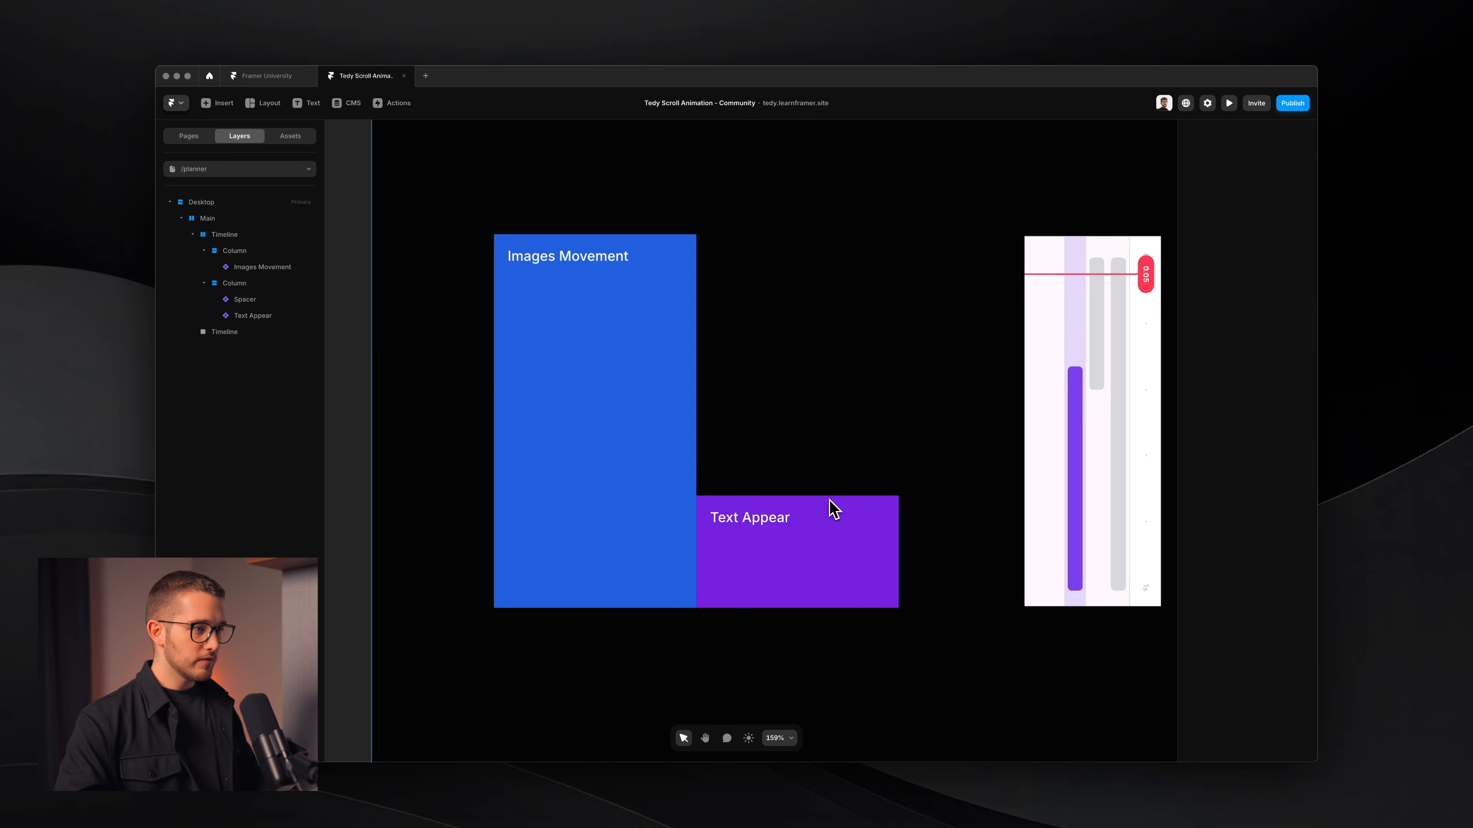
Step: Duplicate the Spacer block and place the copy below Text Appear in the second column
{"action": "scroll", "coordinate": [829, 499], "scroll_direction": "up", "scroll_amount": 2}
{"action": "left_click", "coordinate": [812, 560], "text": "super"}
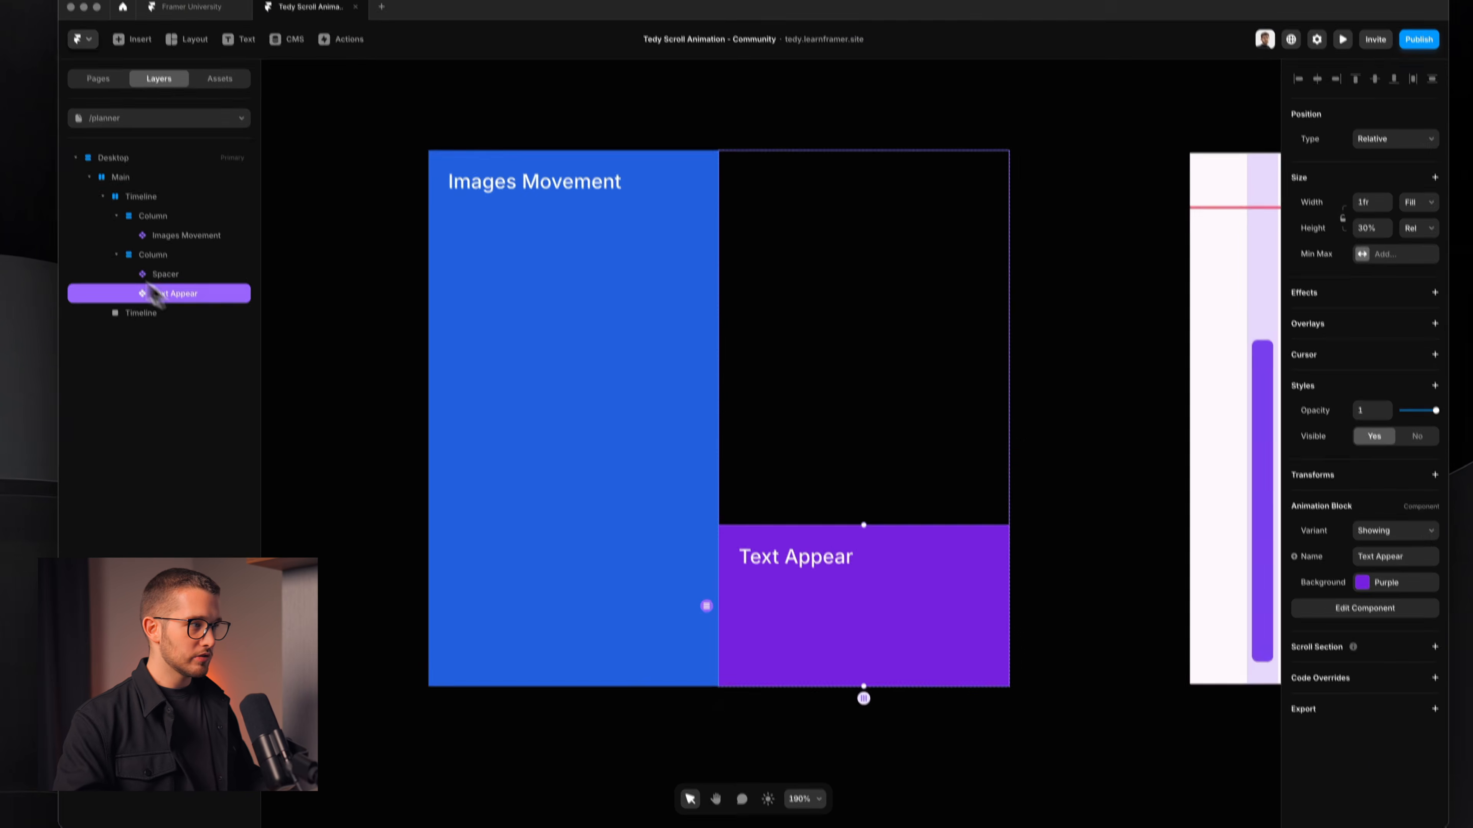
{"action": "left_click", "coordinate": [160, 275]}
{"action": "key", "text": "super+d"}
{"action": "key", "text": "Down"}
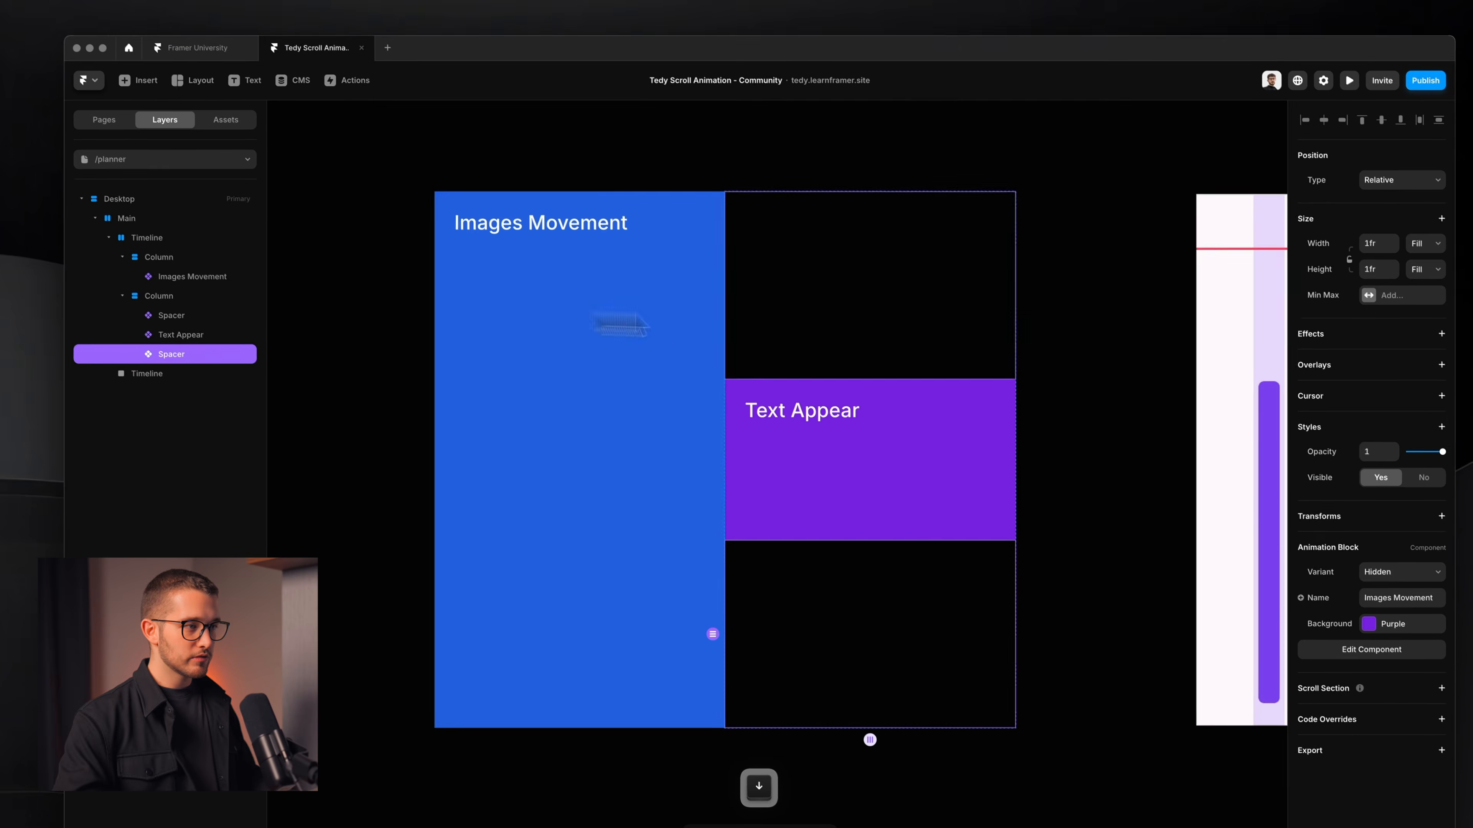
Step: Delete the Spacer copy beneath the Text Appear block
{"action": "key", "text": "Escape"}
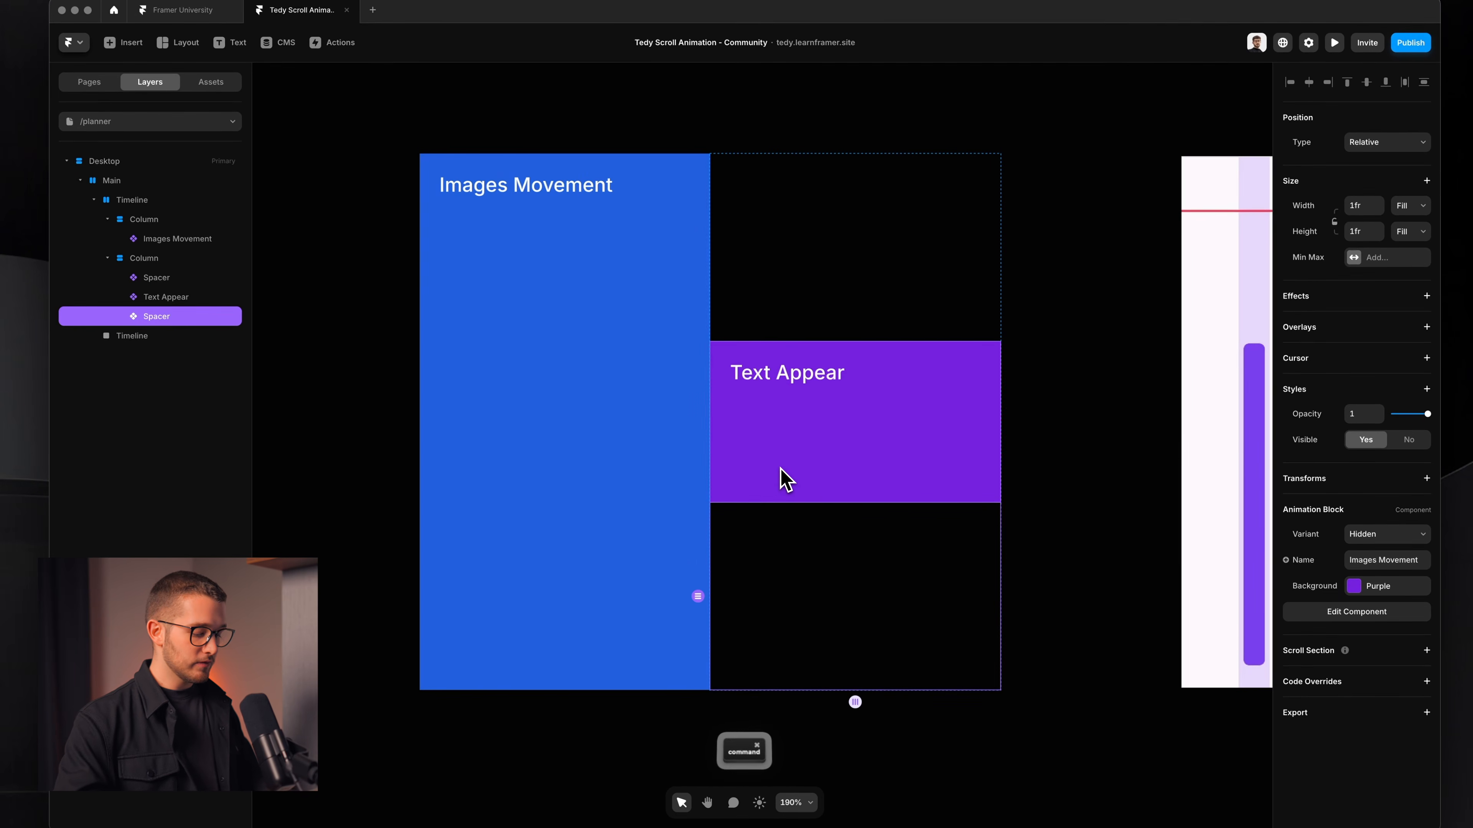
{"action": "key", "text": "super+Up"}
{"action": "key", "text": "BackSpace"}
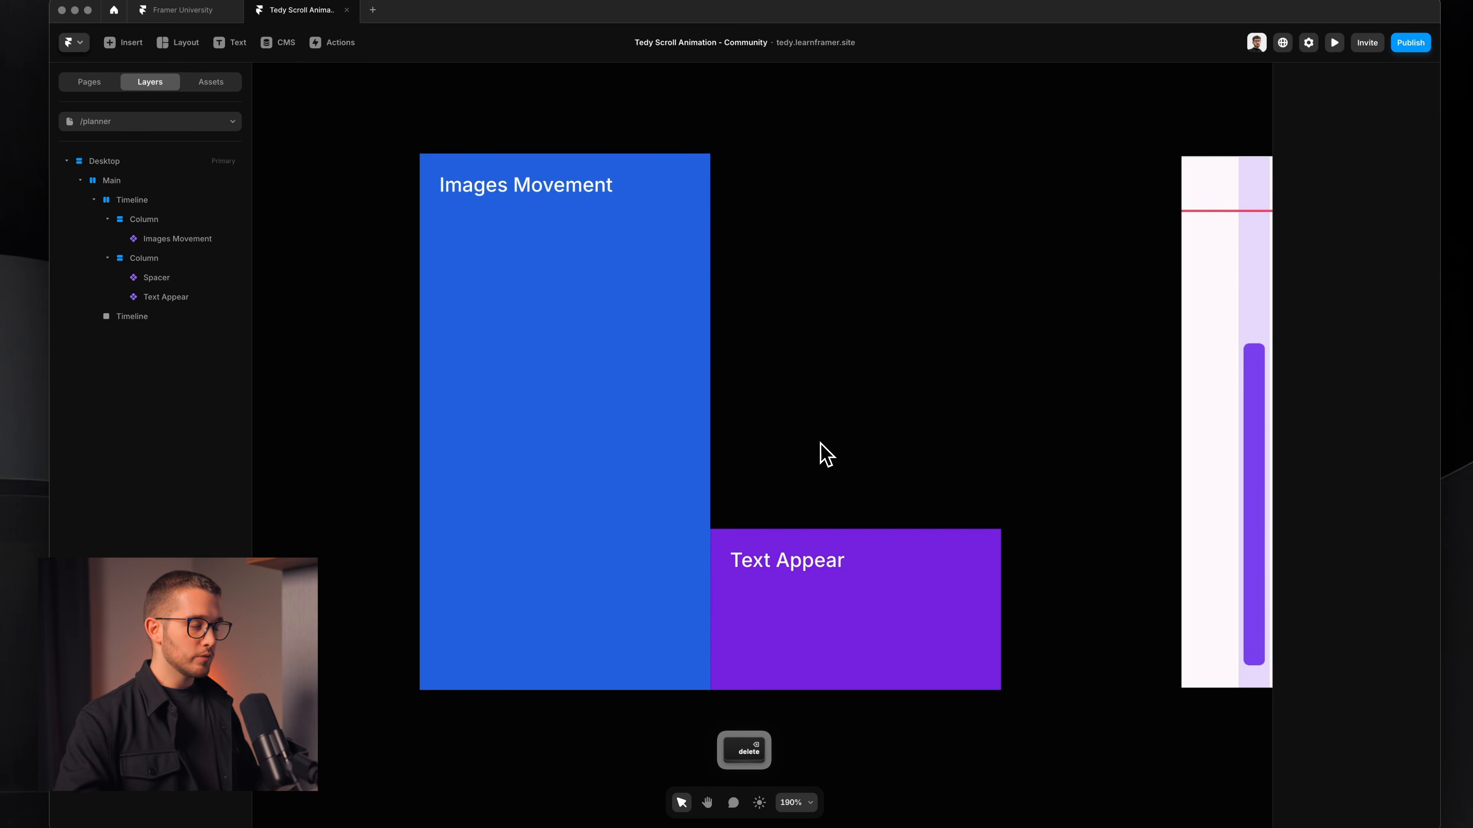
{"action": "left_click", "coordinate": [639, 301], "text": "super"}
{"action": "key", "text": "super+shift+4"}
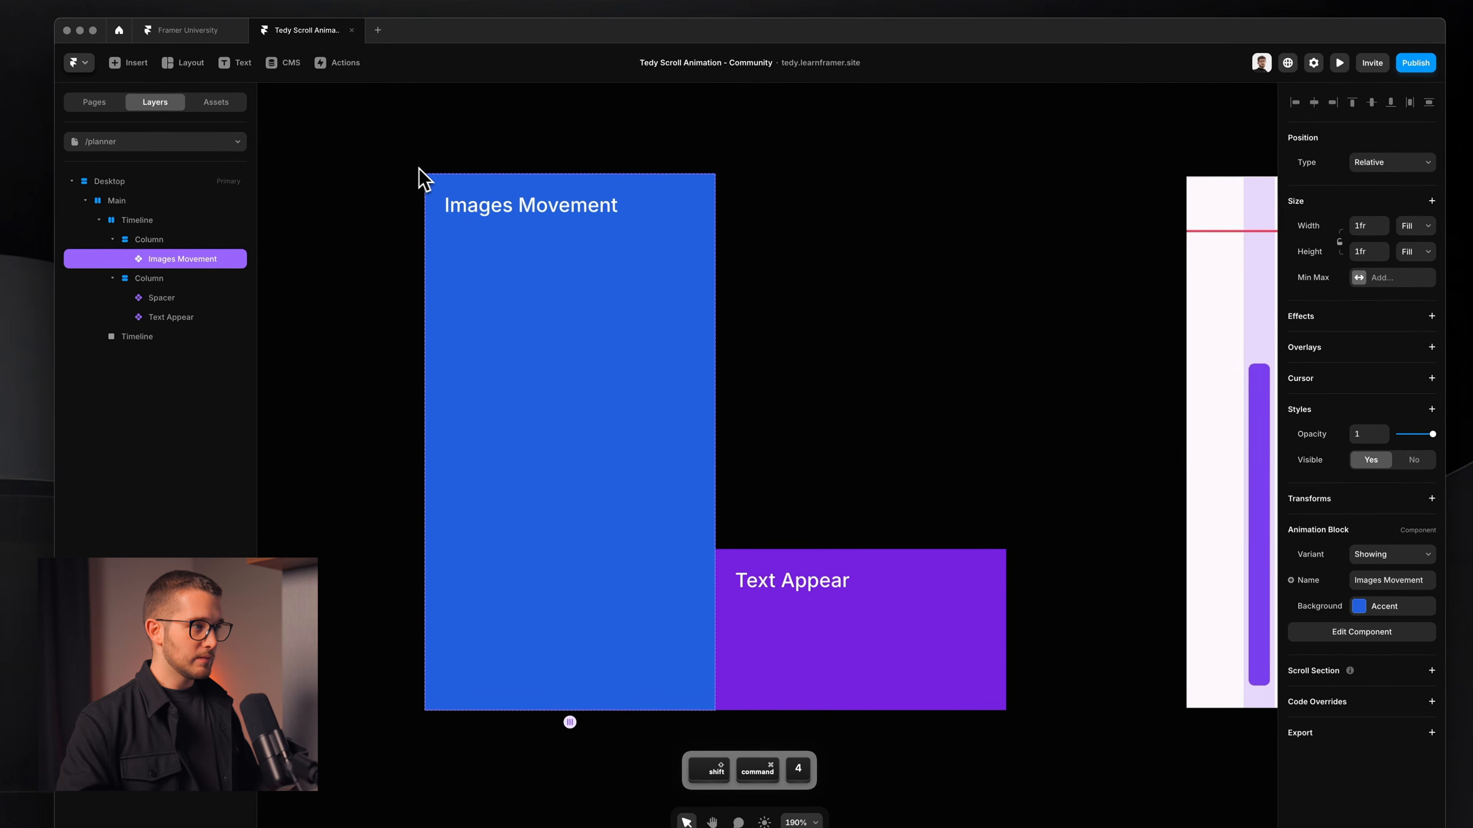
{"action": "left_click_drag", "start_coordinate": [418, 148], "coordinate": [715, 645]}
{"action": "key", "text": "Escape"}
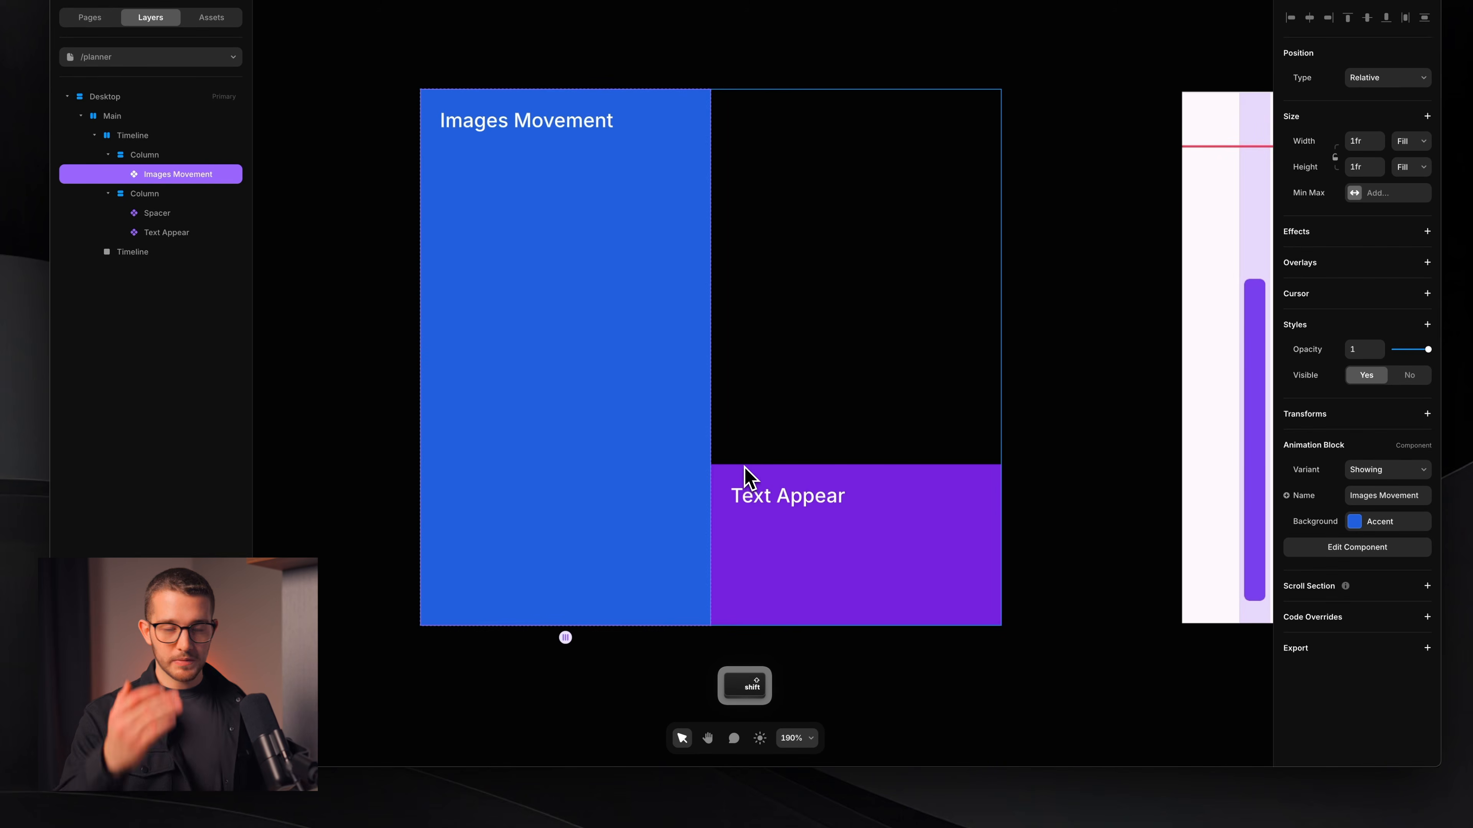
{"action": "key", "text": "super+shift+4"}
{"action": "left_click_drag", "start_coordinate": [422, 636], "coordinate": [1009, 656]}
{"action": "key", "text": "Escape"}
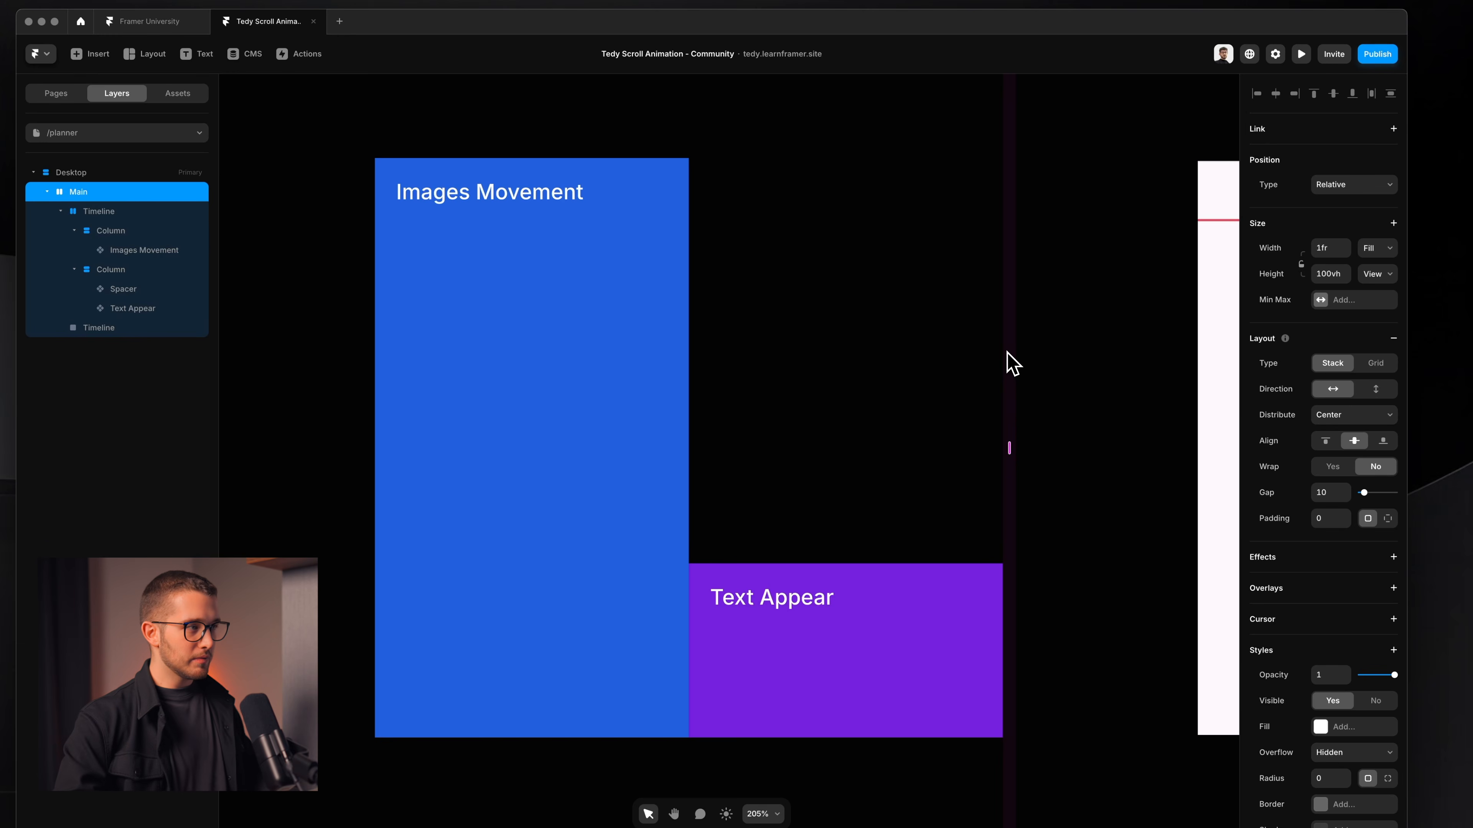
{"action": "key", "text": "super+shift+4"}
{"action": "left_click_drag", "start_coordinate": [364, 143], "coordinate": [1037, 773]}
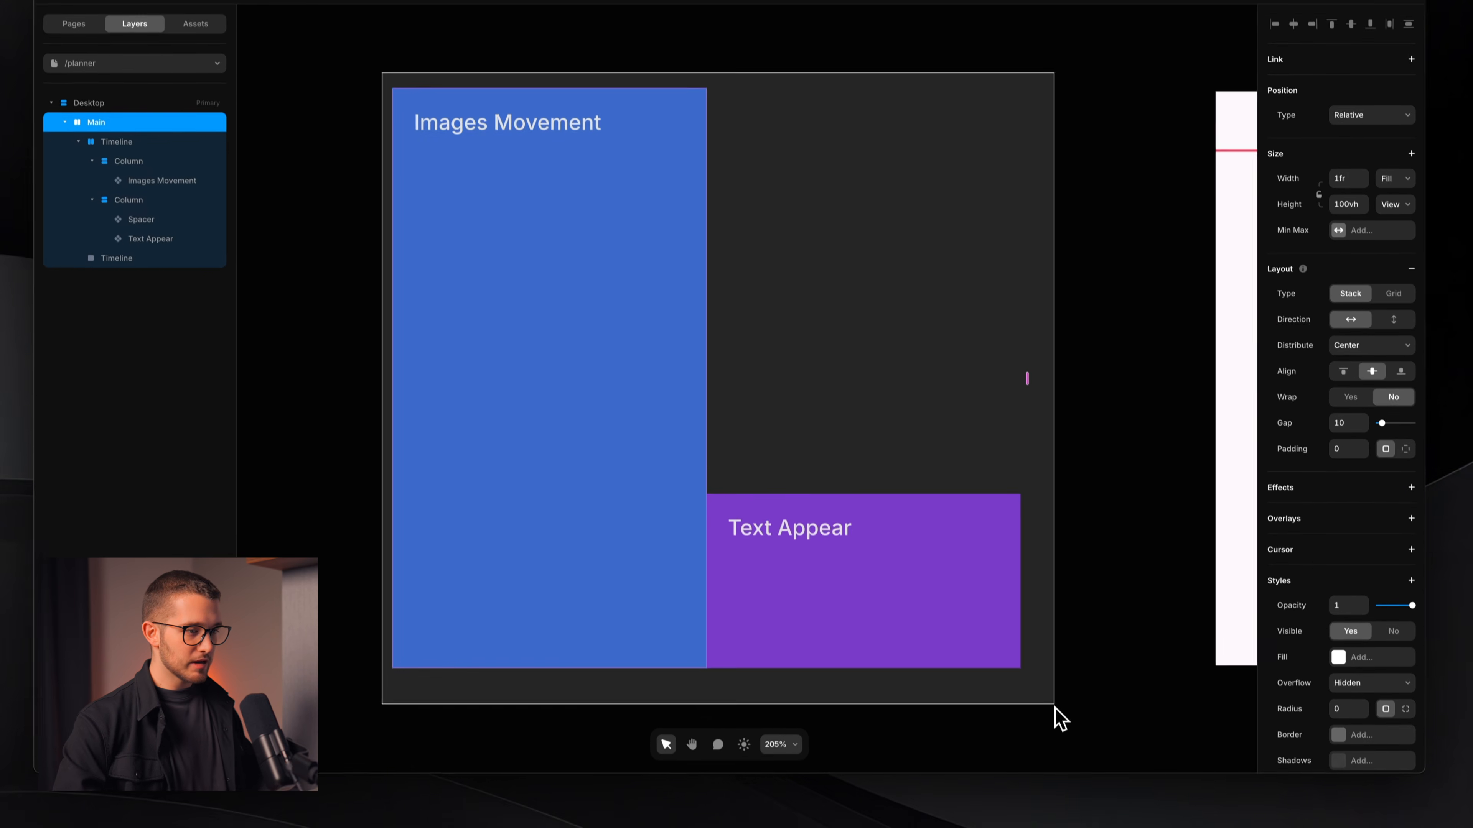
{"action": "key", "text": "Escape"}
Step: Check the Images Movement, Spacer and Text Appear blocks, including the sizing options of Images Movement
{"action": "left_click", "coordinate": [139, 181]}
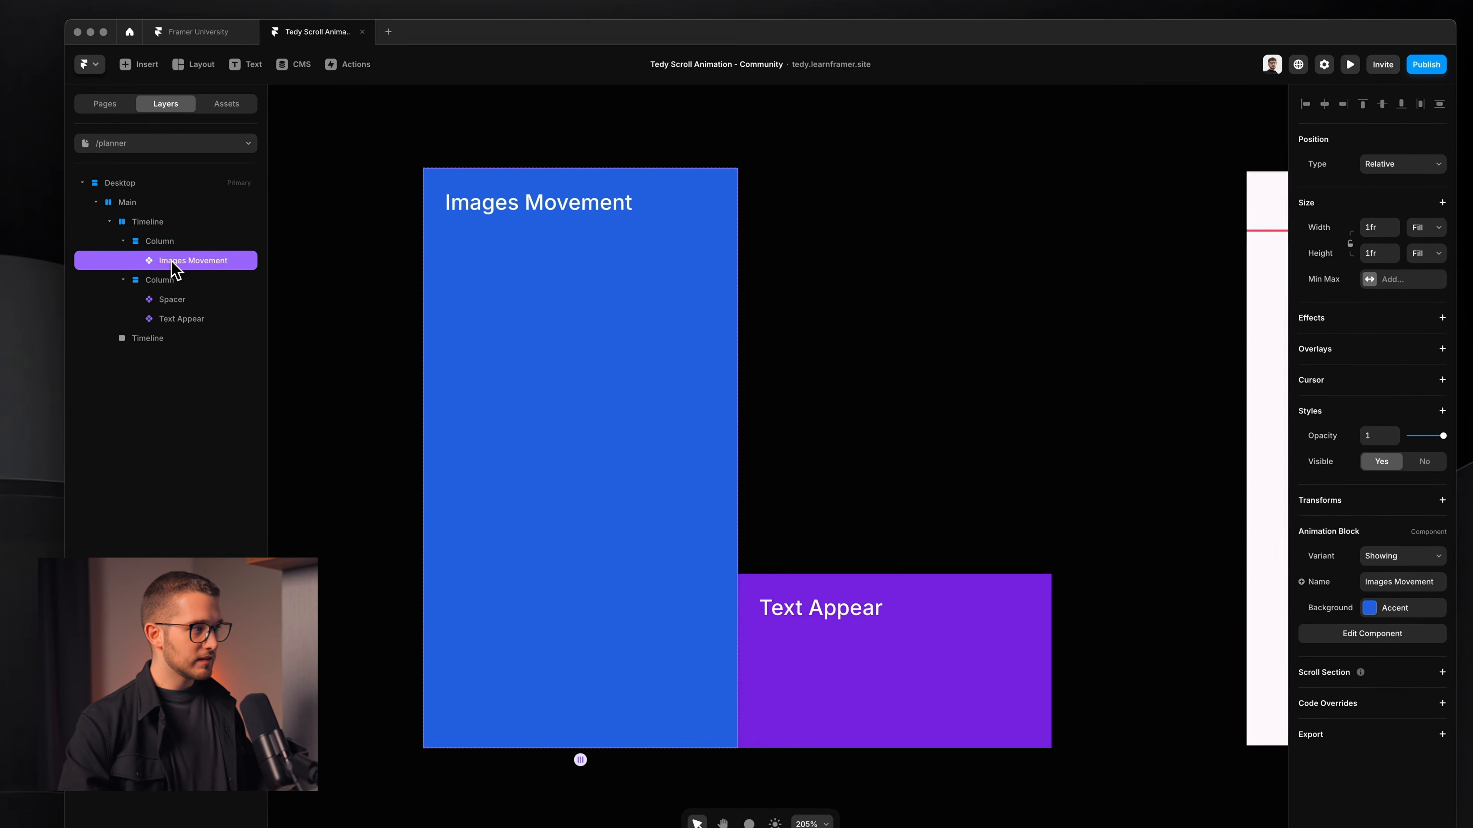
{"action": "left_click", "coordinate": [172, 310], "text": "super"}
{"action": "left_click", "coordinate": [174, 325], "text": "super"}
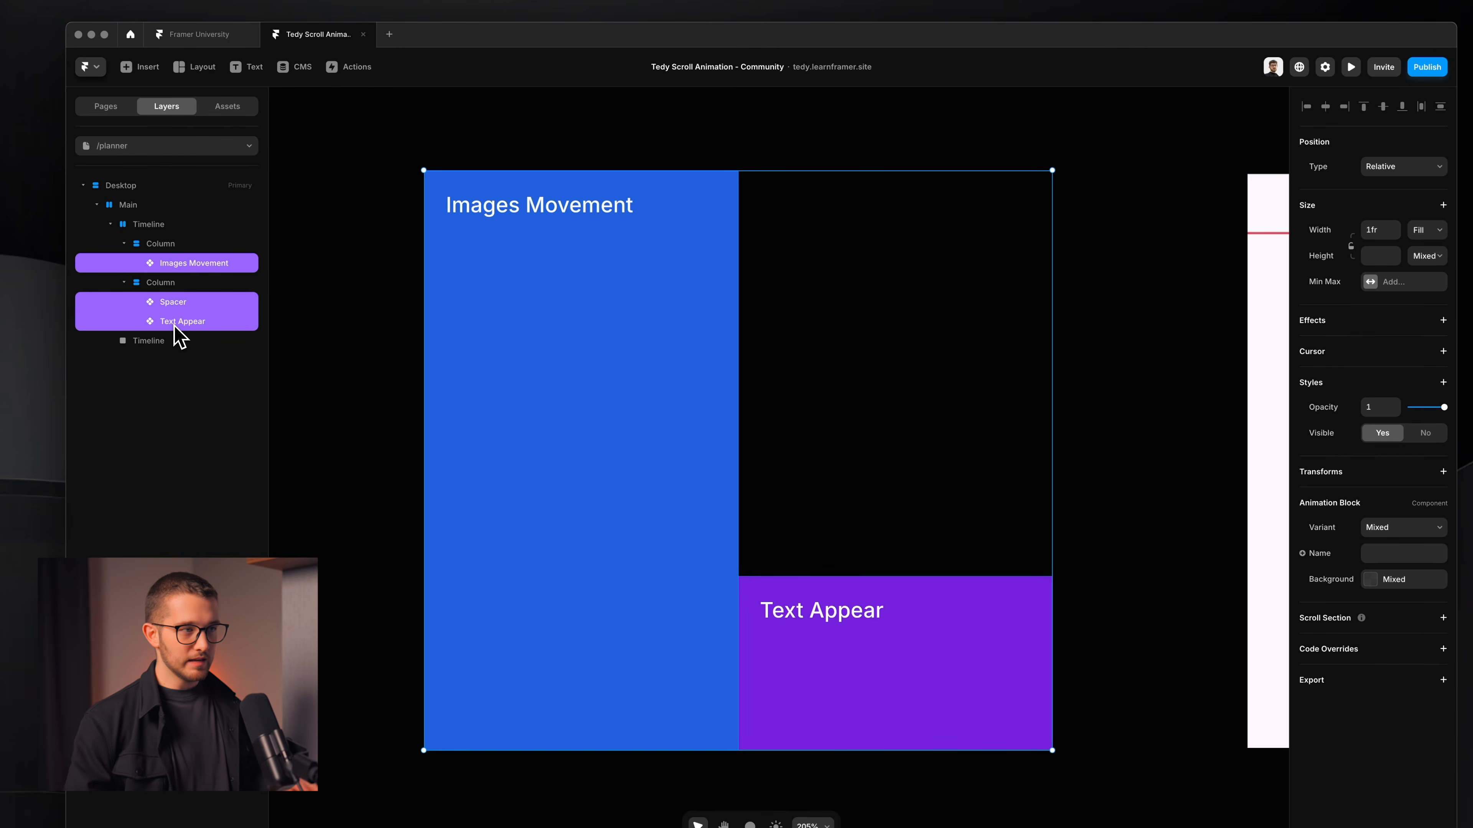
{"action": "left_click", "coordinate": [671, 194]}
{"action": "left_click", "coordinate": [652, 263], "text": "super"}
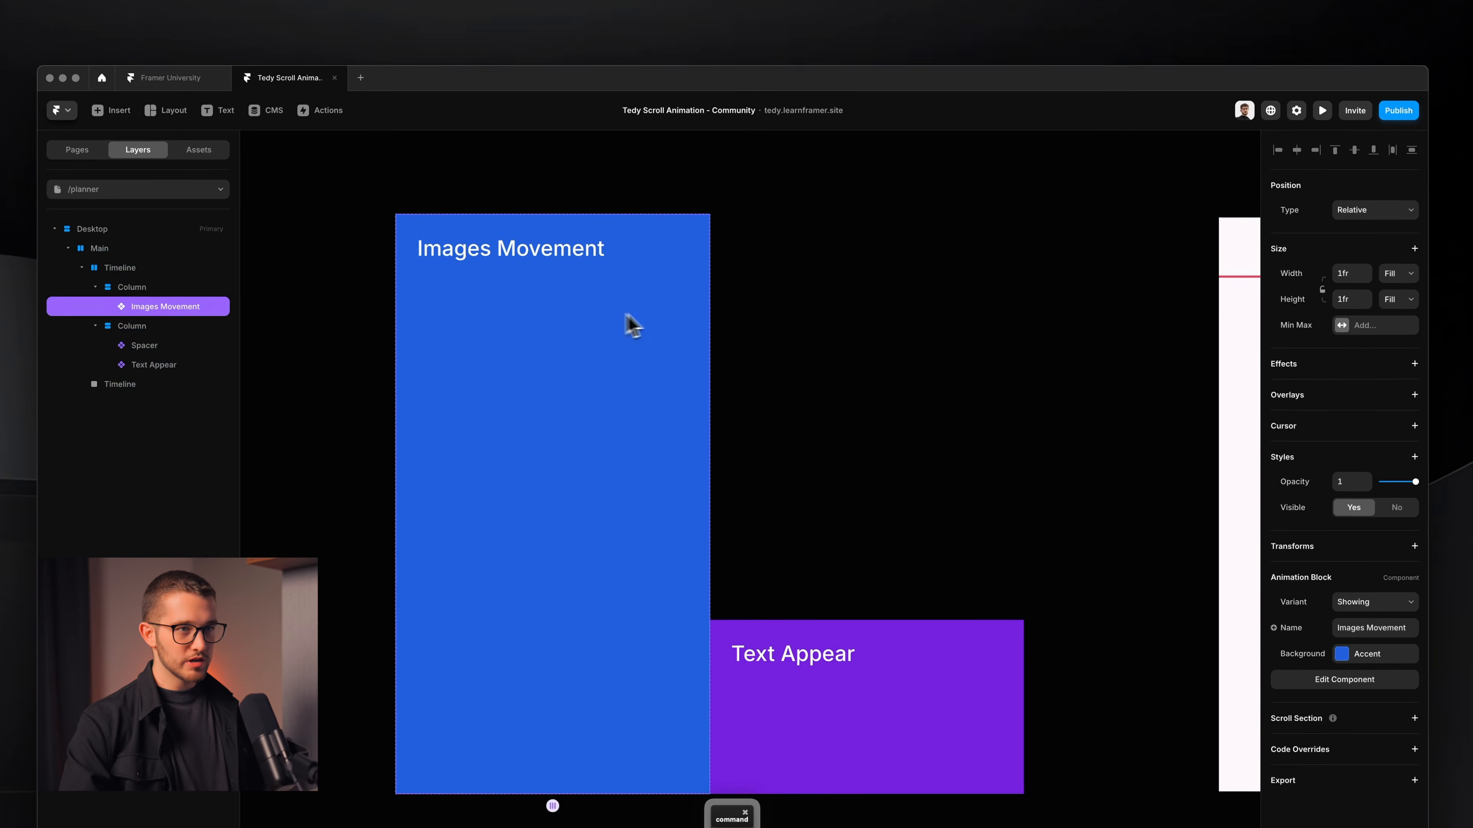
{"action": "left_click", "coordinate": [1383, 224]}
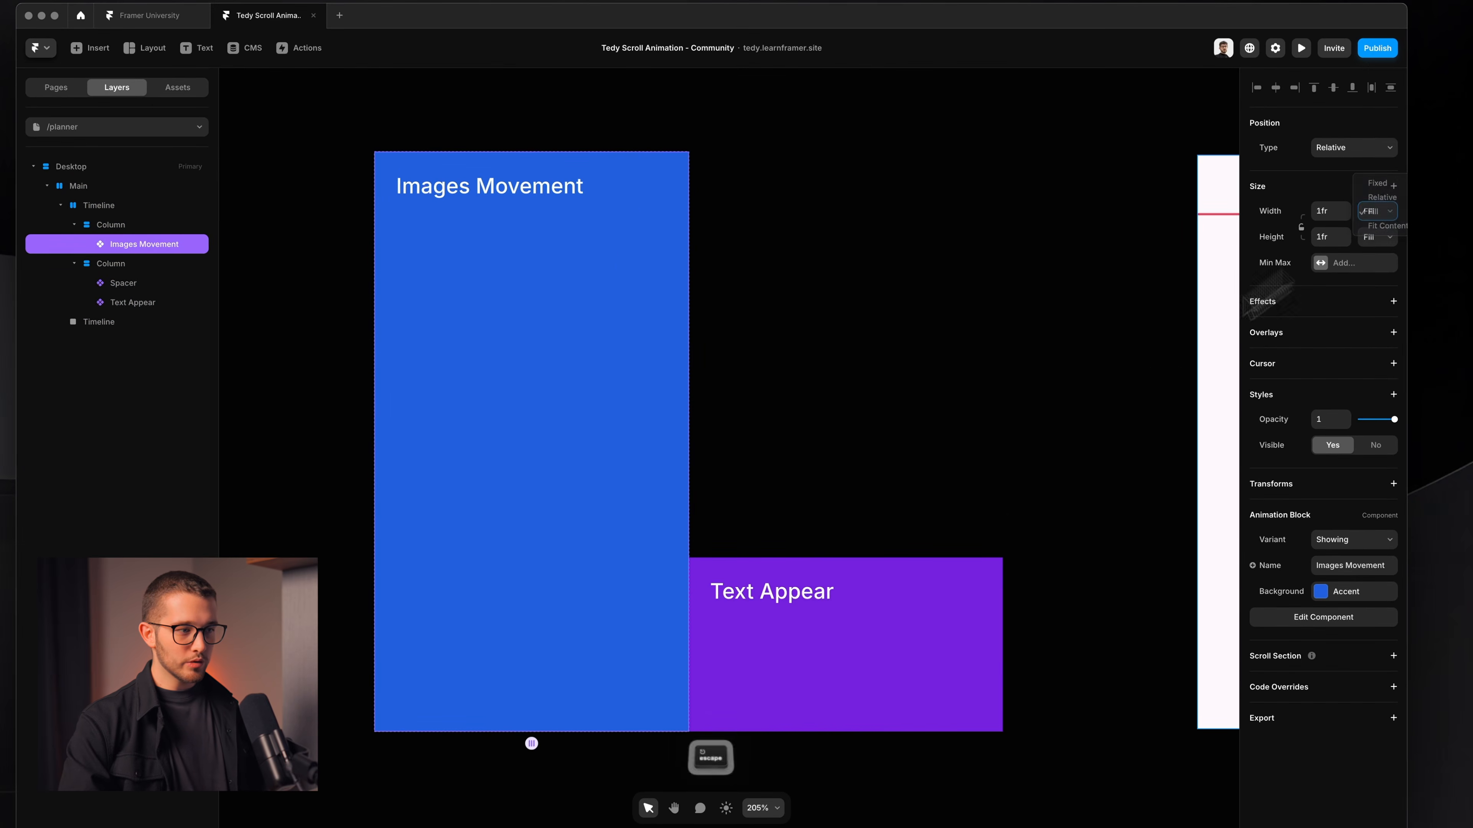
Step: Try a relative height of 43% for the Text Appear block and undo the change
{"action": "left_click", "coordinate": [925, 623], "text": "super"}
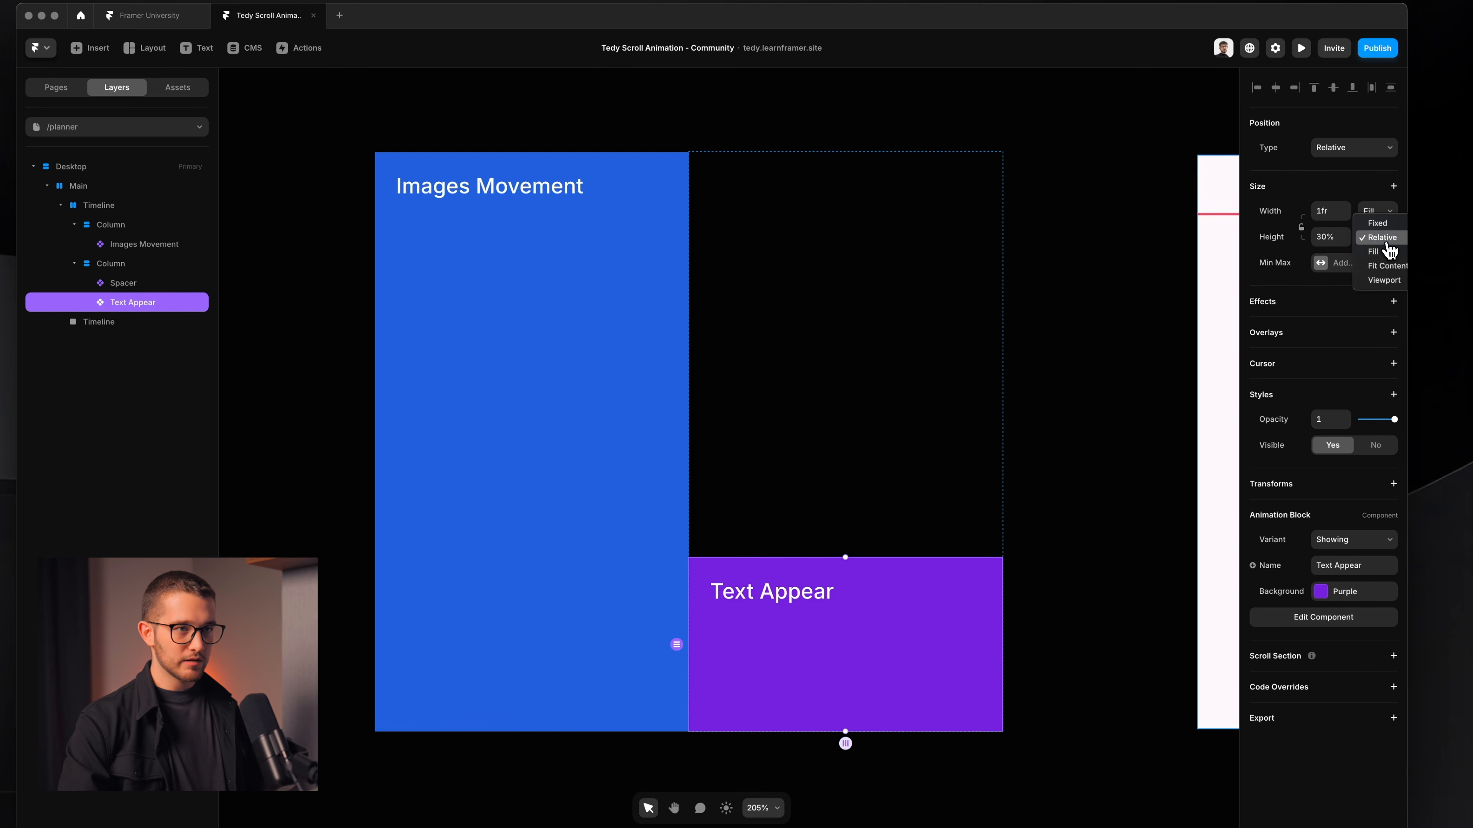
{"action": "left_click_drag", "start_coordinate": [1345, 242], "coordinate": [1345, 235]}
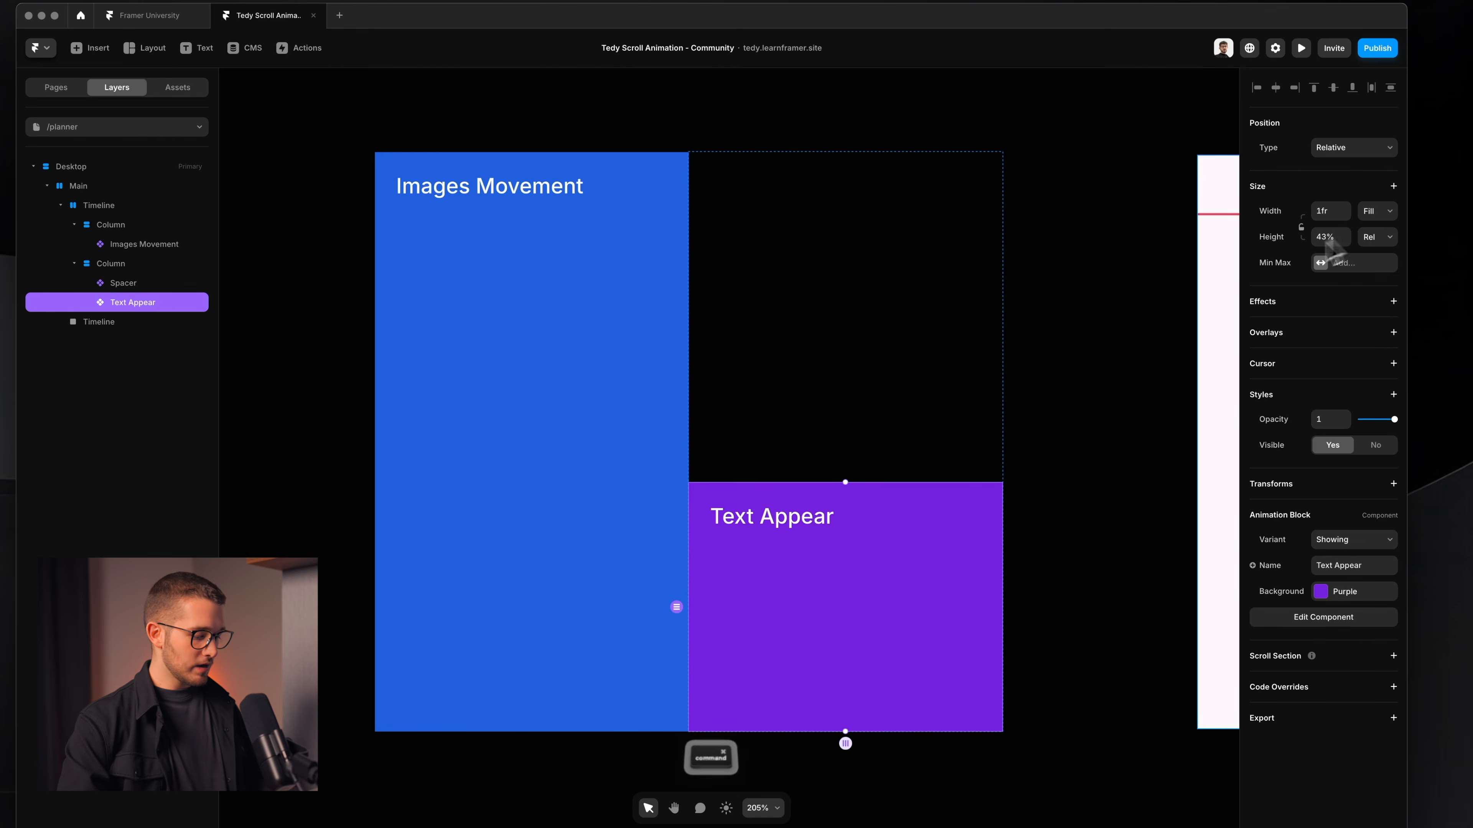
{"action": "key", "text": "super+z"}
Step: Enlarge the Timeline stack on the planner page to about 578 by 573
{"action": "scroll", "coordinate": [992, 428], "scroll_direction": "down", "scroll_amount": 5}
{"action": "scroll", "coordinate": [997, 441], "scroll_direction": "right", "scroll_amount": 5}
{"action": "left_click", "coordinate": [102, 205]}
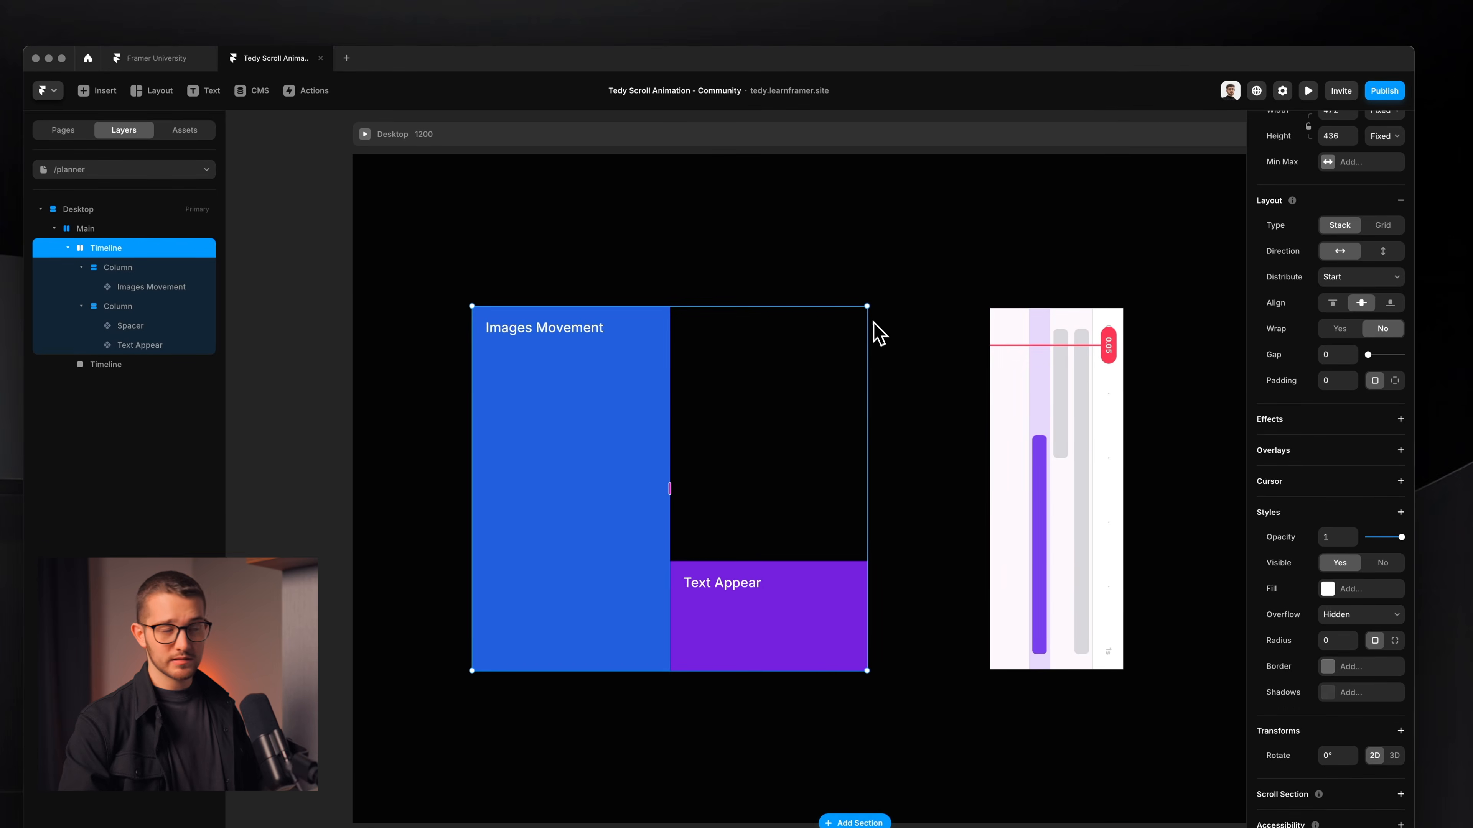
{"action": "left_click_drag", "start_coordinate": [868, 306], "coordinate": [961, 218]}
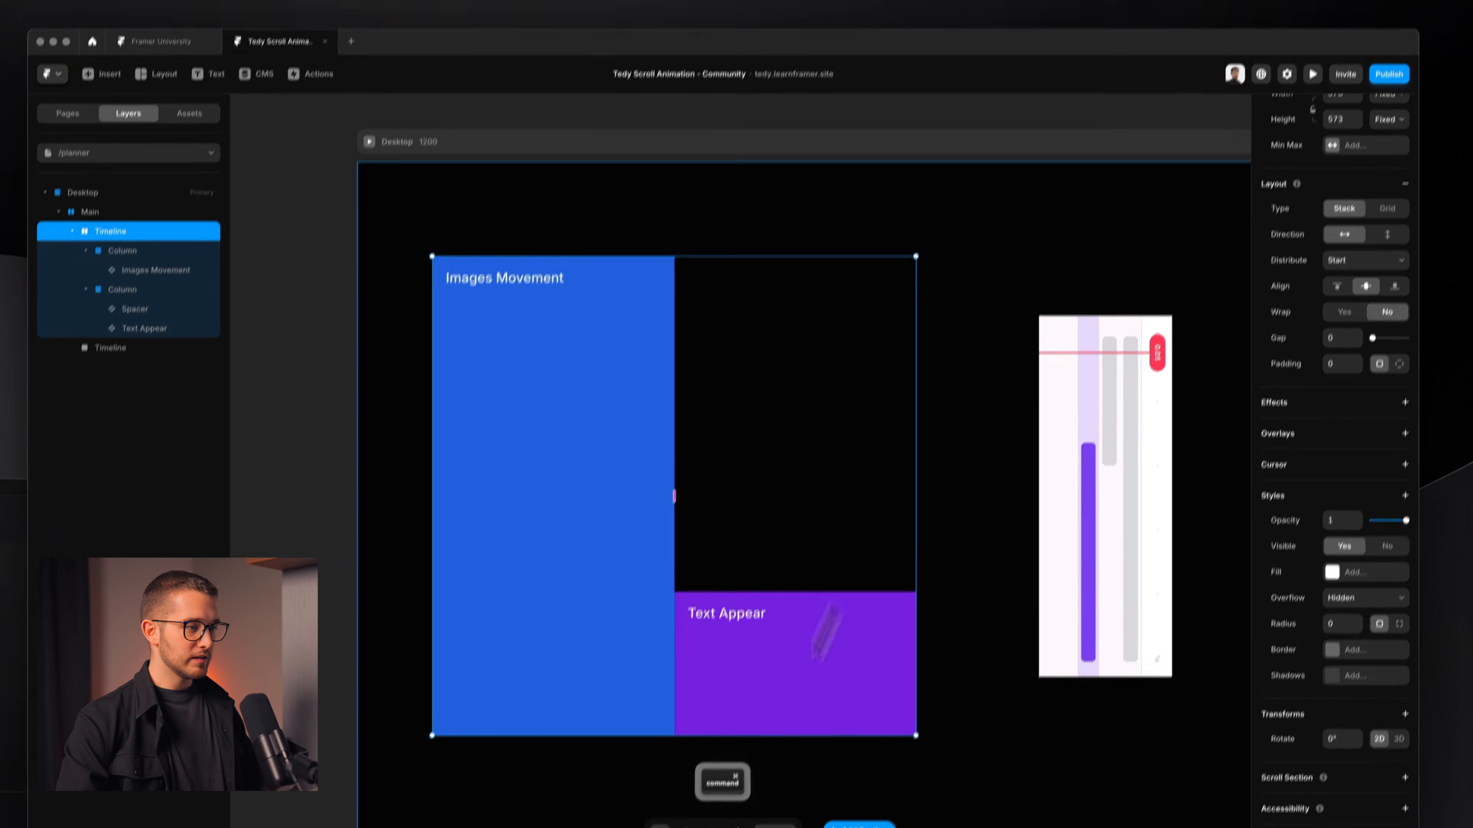
Step: Inspect the Text Appear block, the Images Movement block and the second column in the resized timeline
{"action": "left_click", "coordinate": [754, 697], "text": "super"}
{"action": "left_click", "coordinate": [565, 388], "text": "super"}
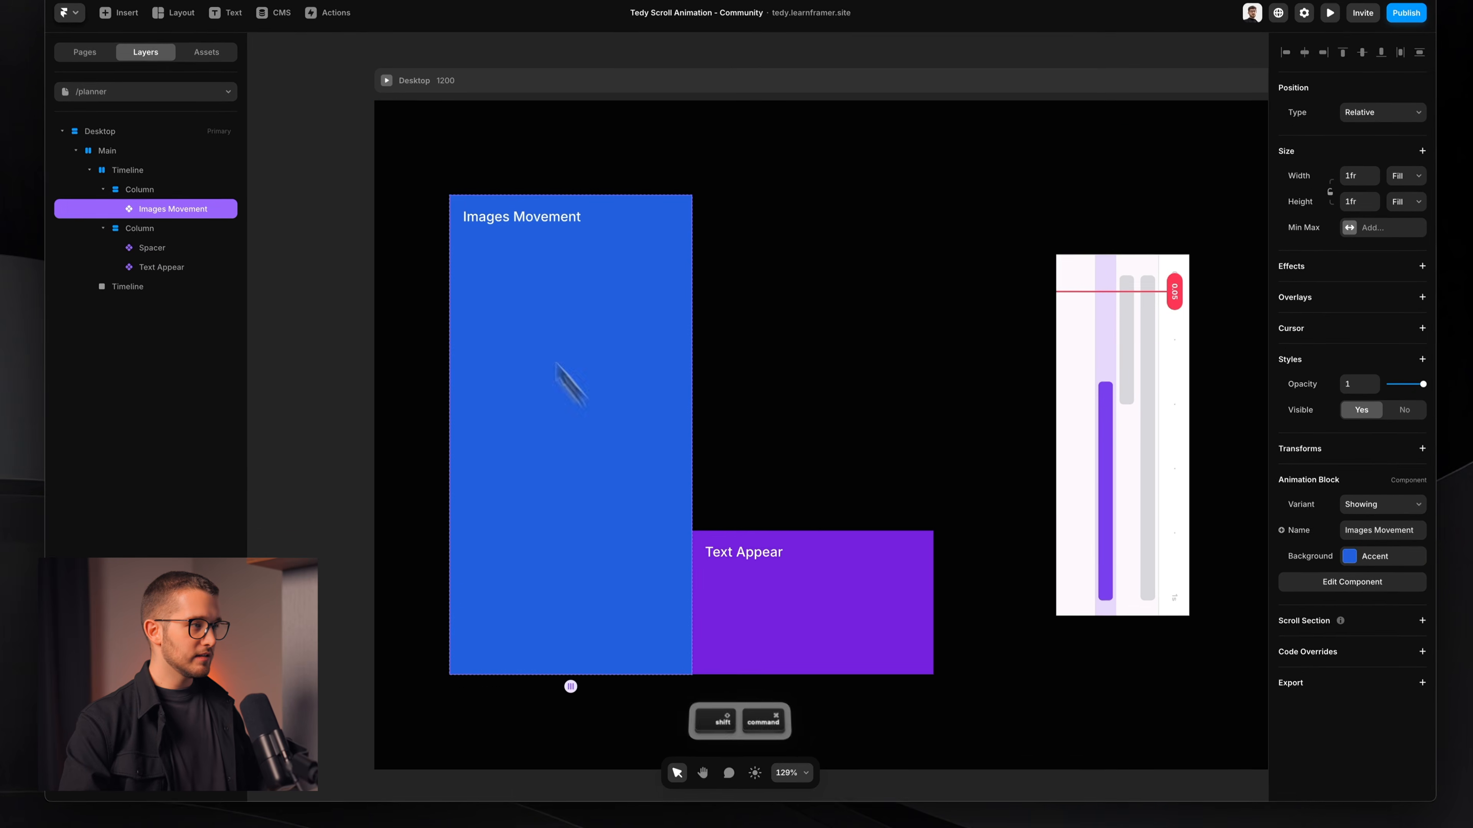
{"action": "key", "text": "super+shift+4"}
{"action": "left_click_drag", "start_coordinate": [450, 195], "coordinate": [705, 678]}
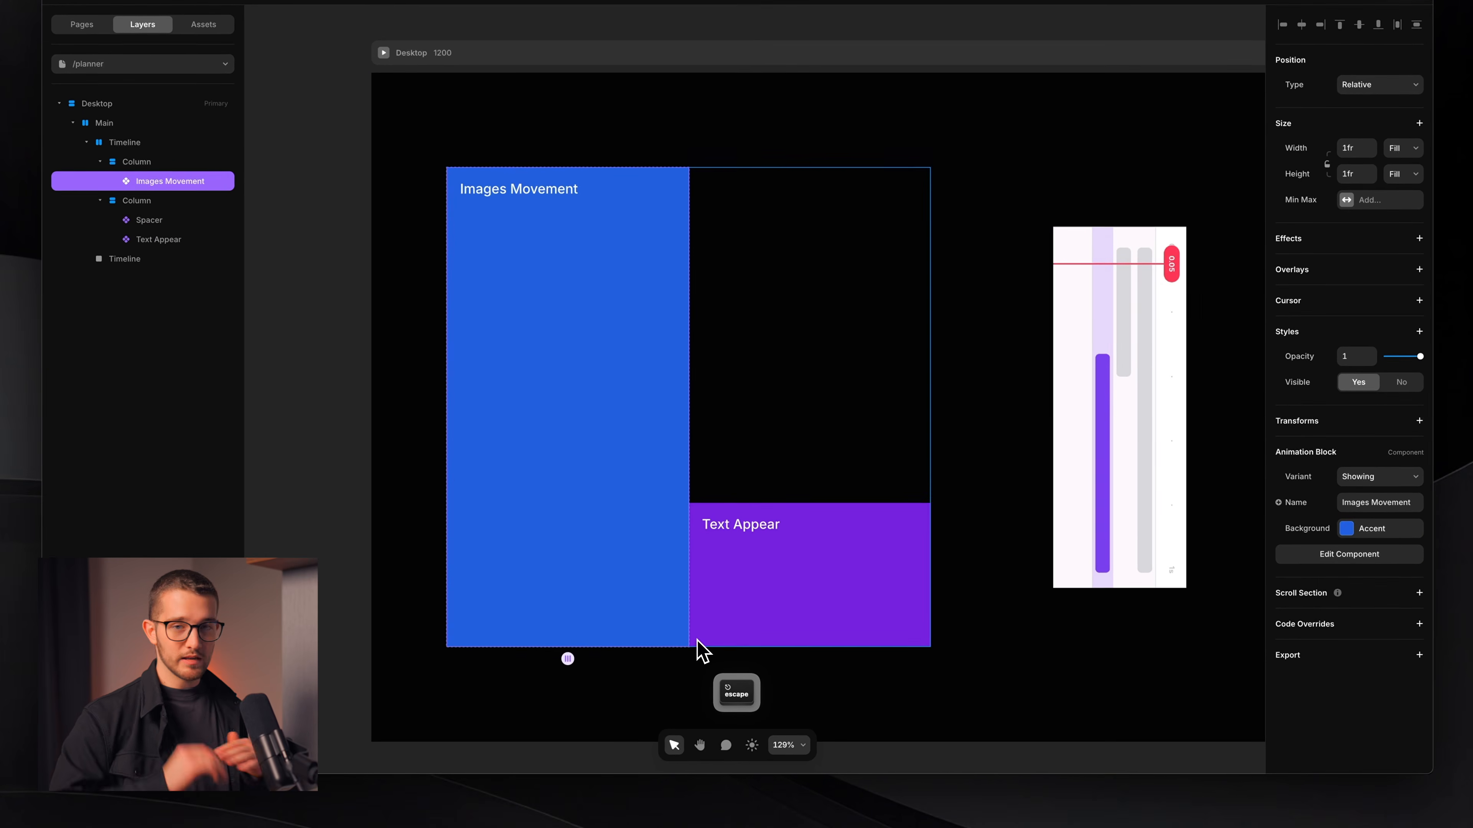
{"action": "left_click", "coordinate": [755, 433]}
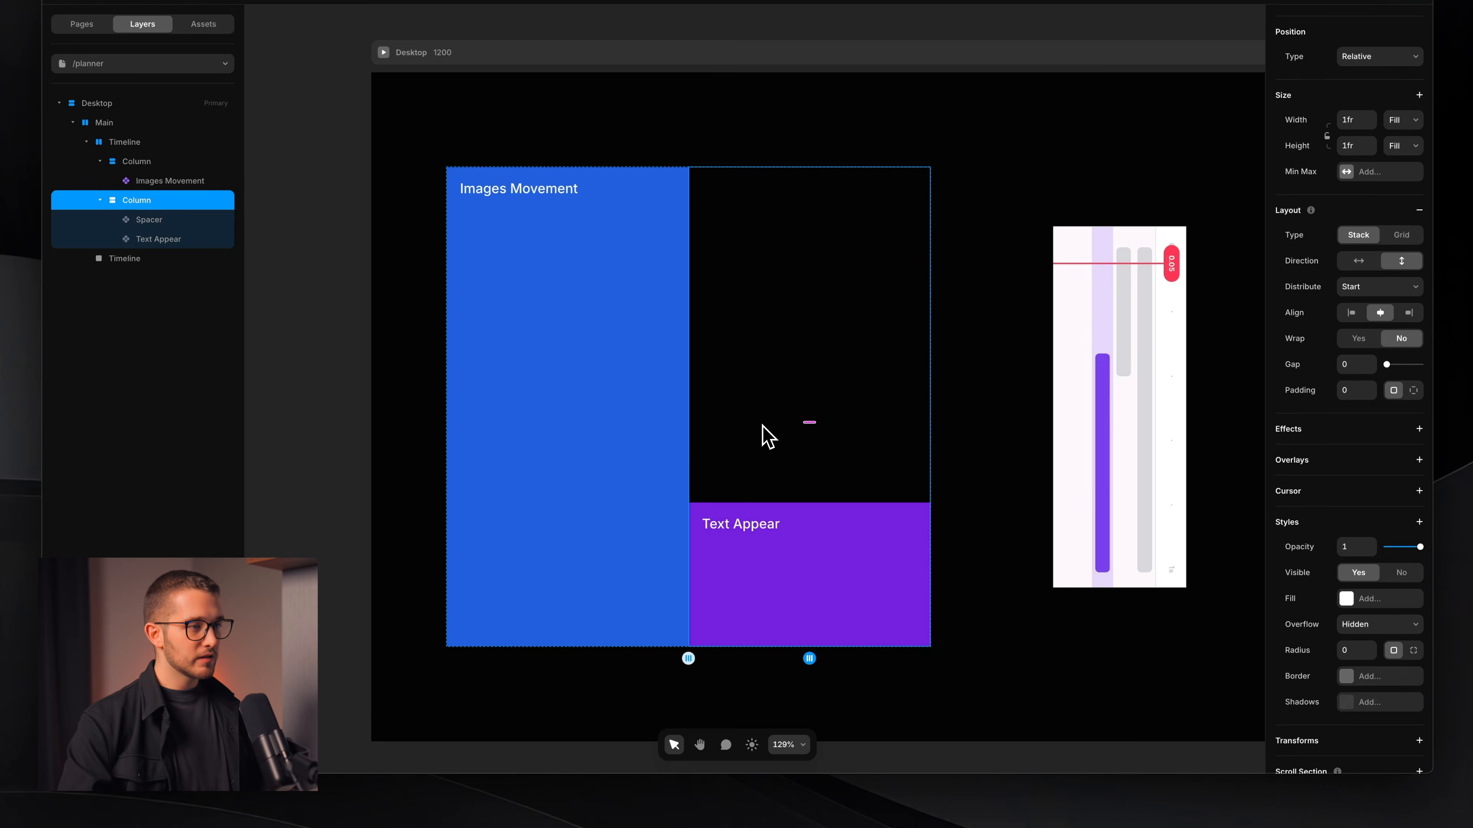
{"action": "scroll", "coordinate": [763, 431], "scroll_direction": "down", "scroll_amount": 3}
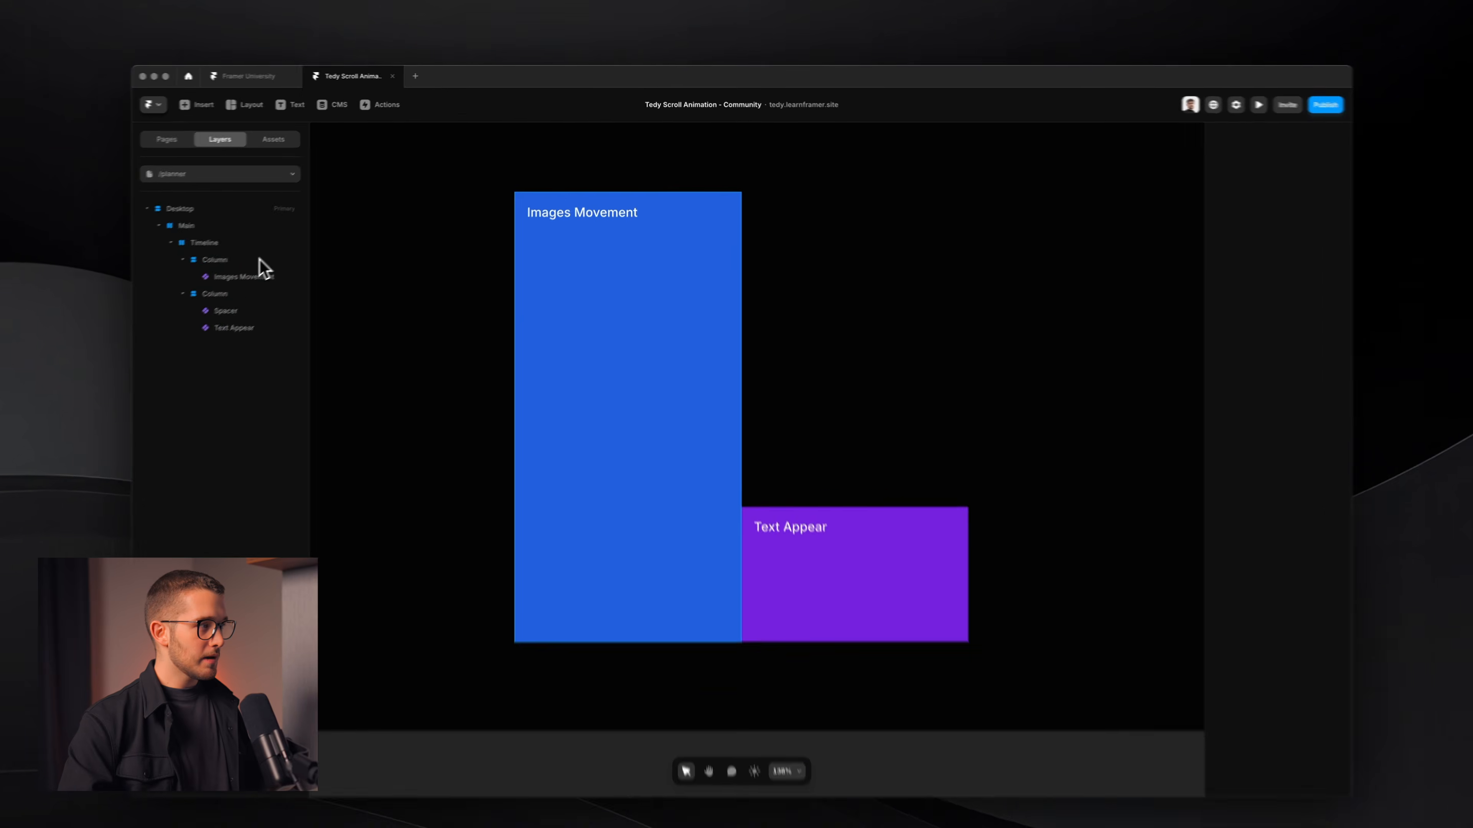
Step: Copy the Timeline stack from the planner page and paste it into the Animation Section of the /tutorial page
{"action": "left_click", "coordinate": [255, 242]}
{"action": "key", "text": "super+c"}
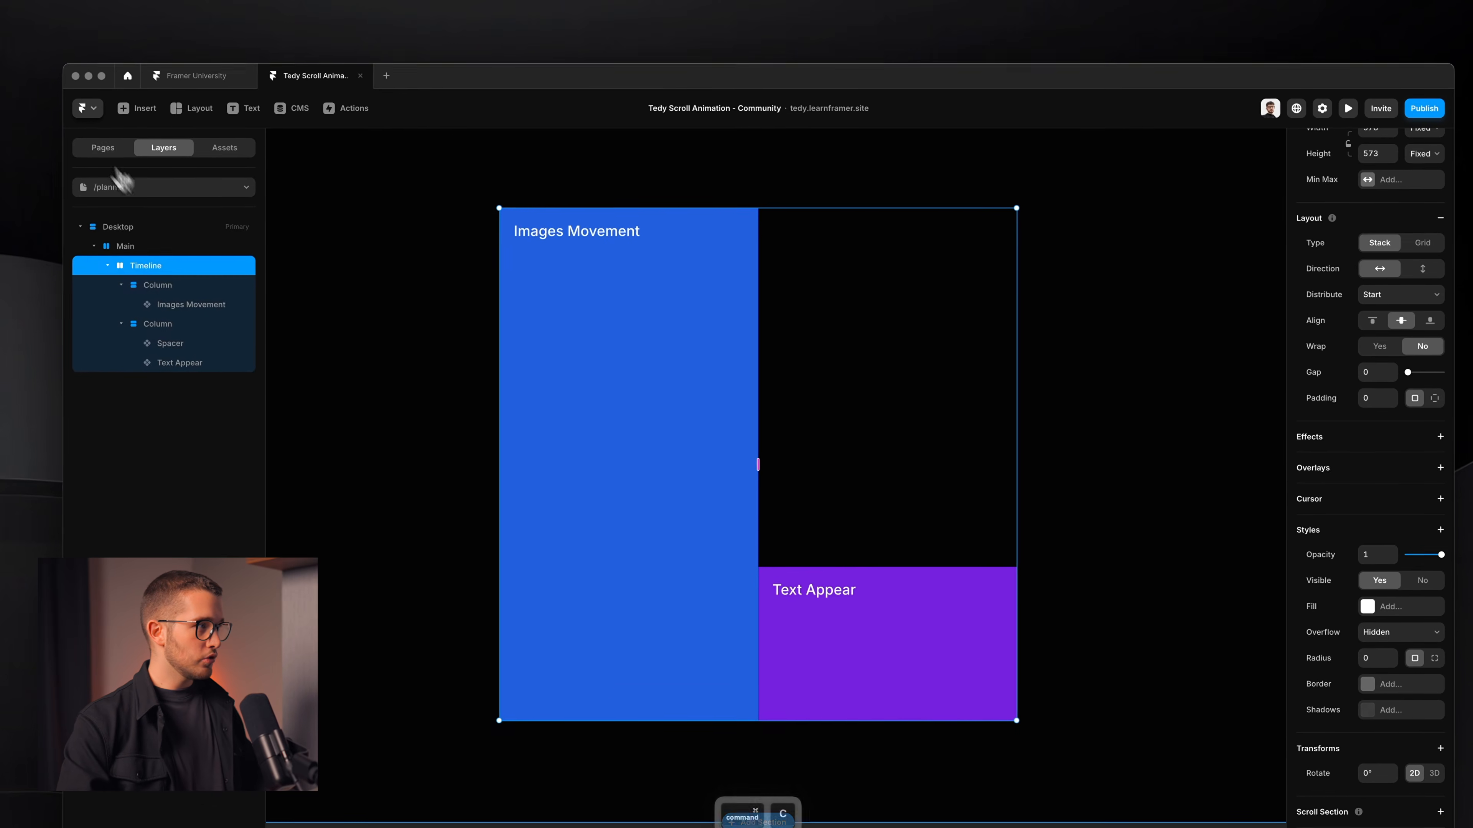
{"action": "left_click", "coordinate": [122, 185]}
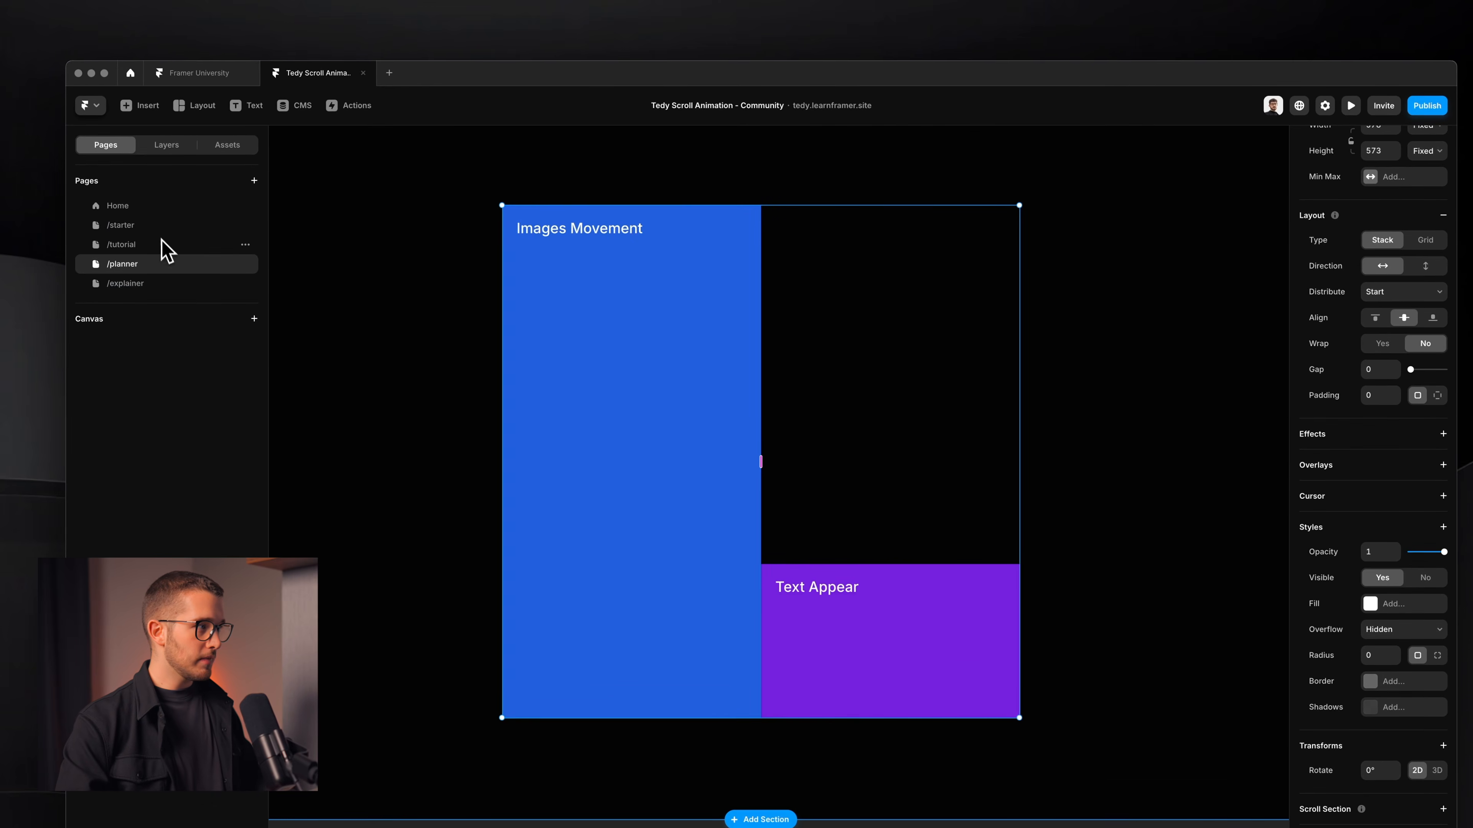
{"action": "left_click", "coordinate": [155, 248]}
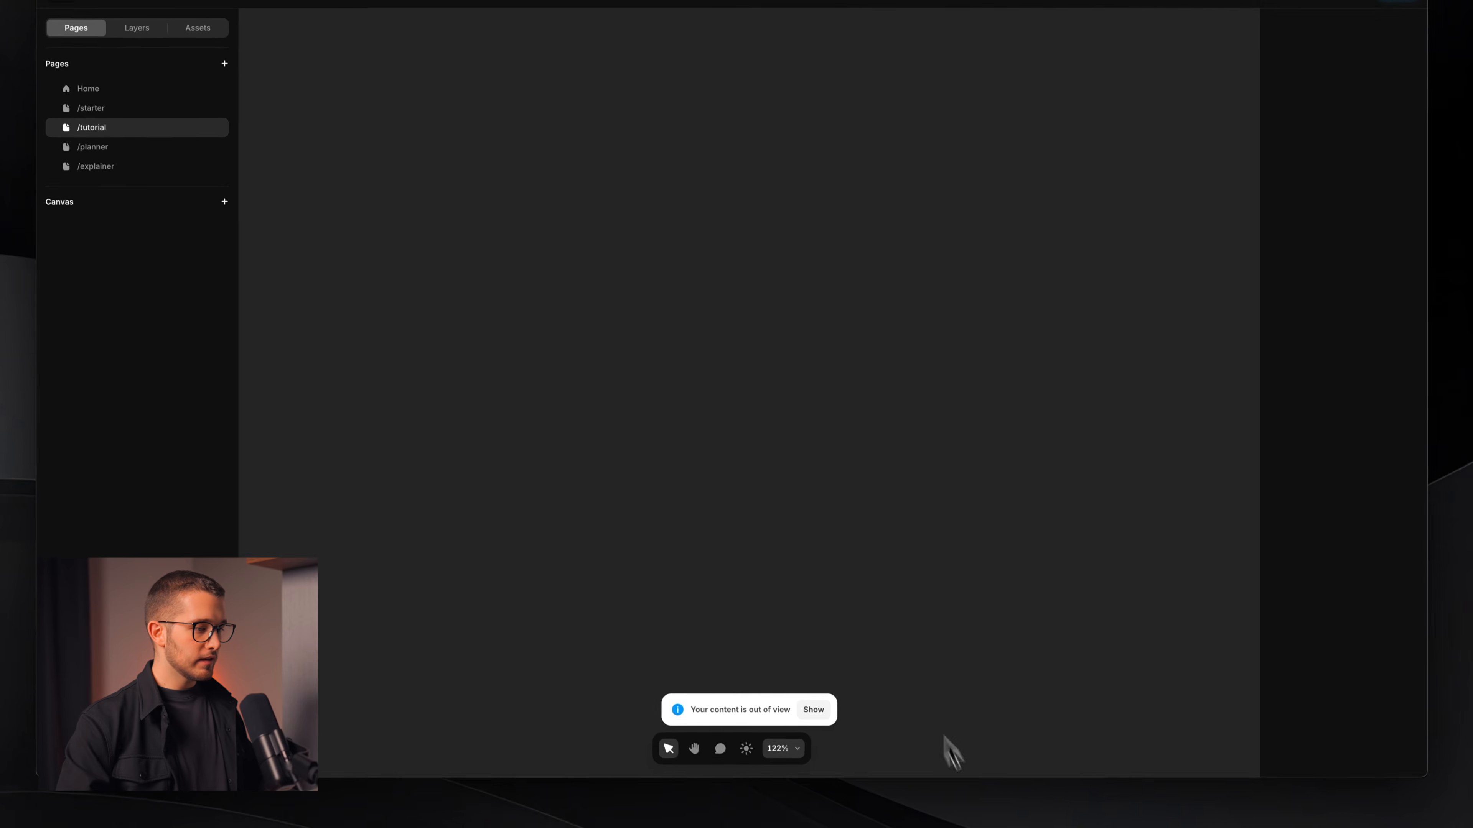
{"action": "left_click", "coordinate": [813, 703]}
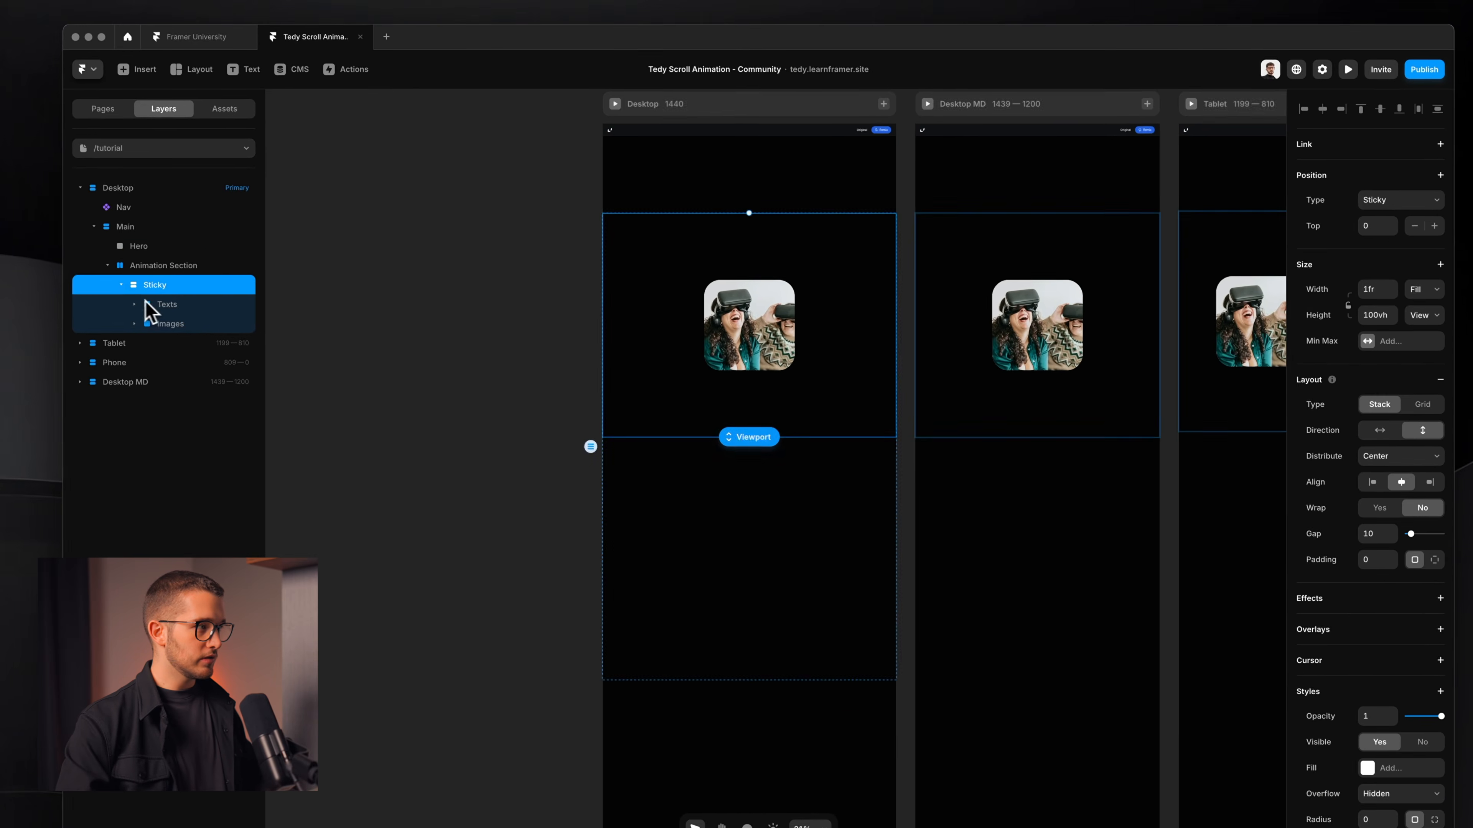
{"action": "left_click", "coordinate": [154, 268]}
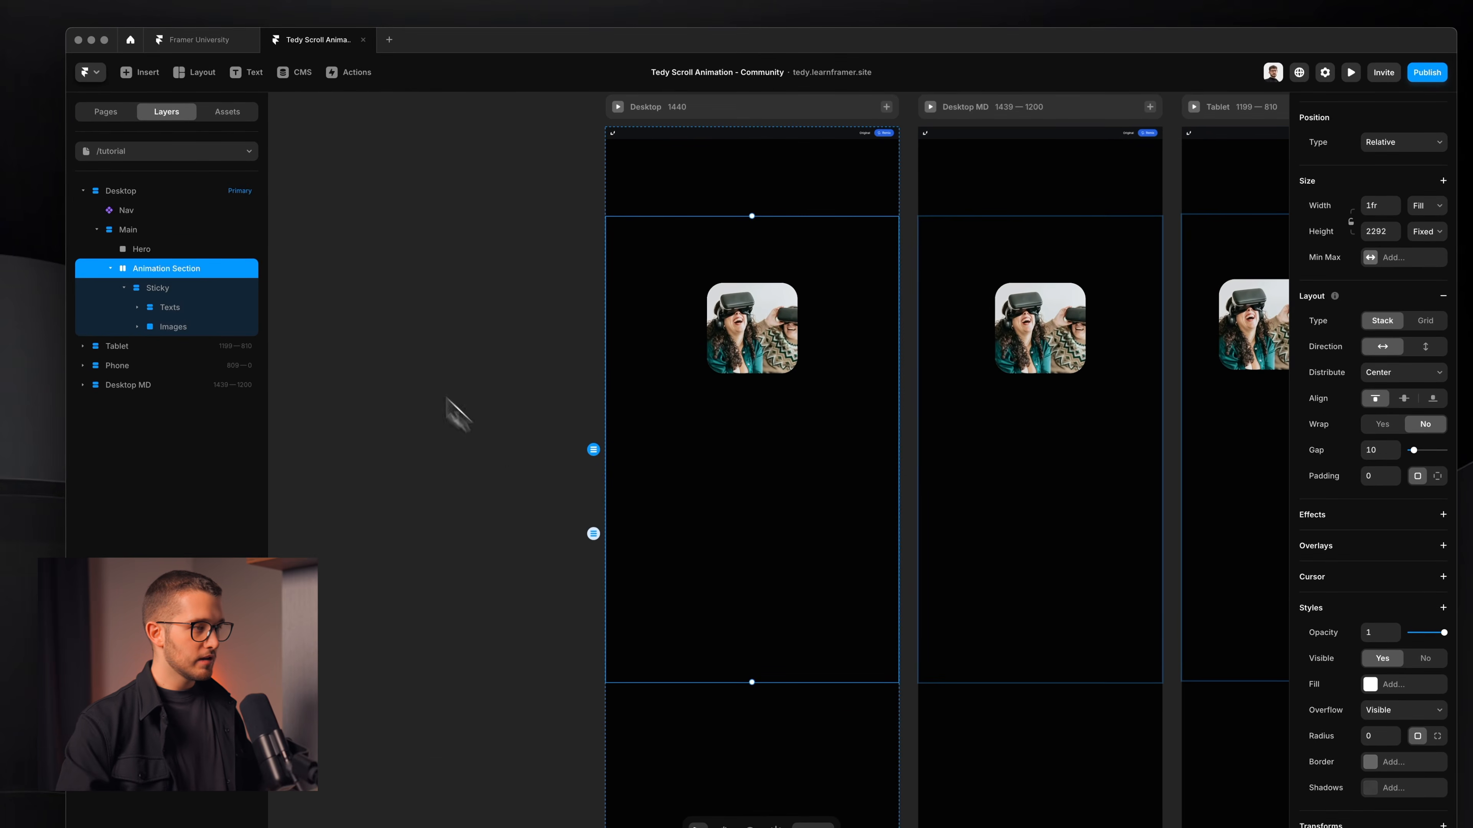
{"action": "key", "text": "ctrl+v"}
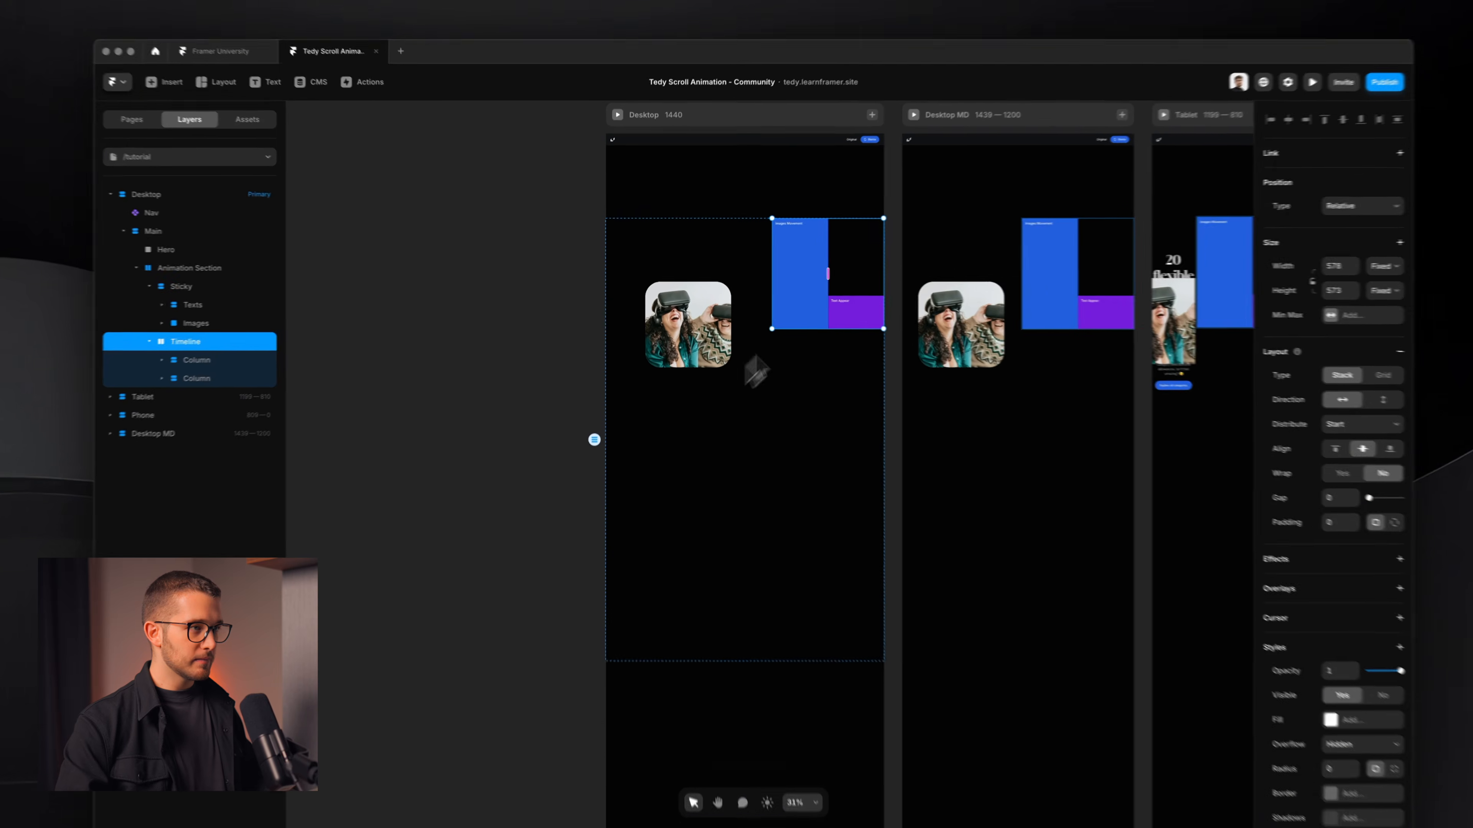
Step: Give the Animation Section a vertical stack direction and a gap of 0
{"action": "scroll", "coordinate": [851, 344], "scroll_direction": "up", "scroll_amount": 5}
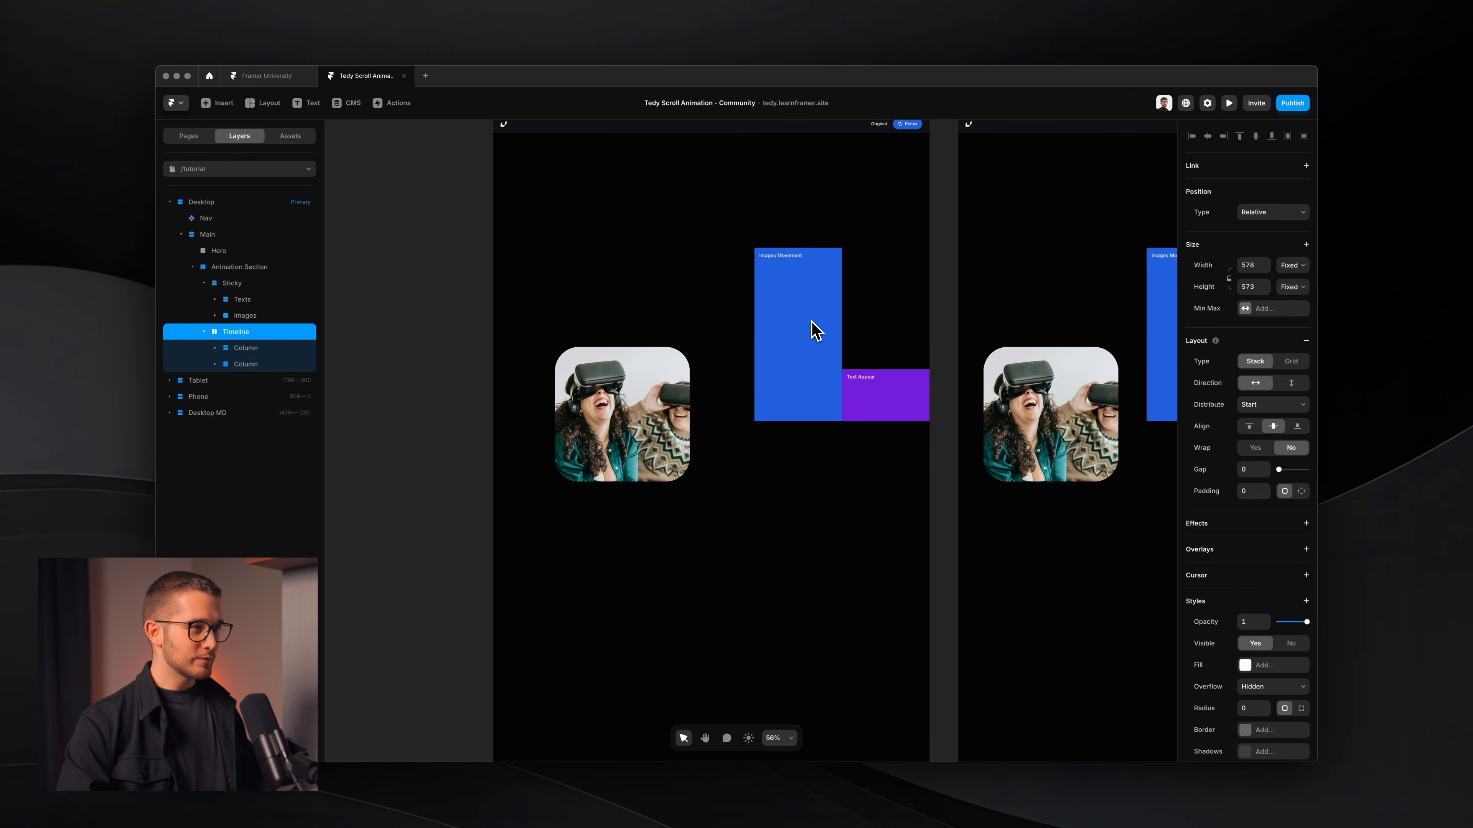
{"action": "scroll", "coordinate": [812, 322], "scroll_direction": "up", "scroll_amount": 1}
{"action": "scroll", "coordinate": [811, 322], "scroll_direction": "left", "scroll_amount": 1}
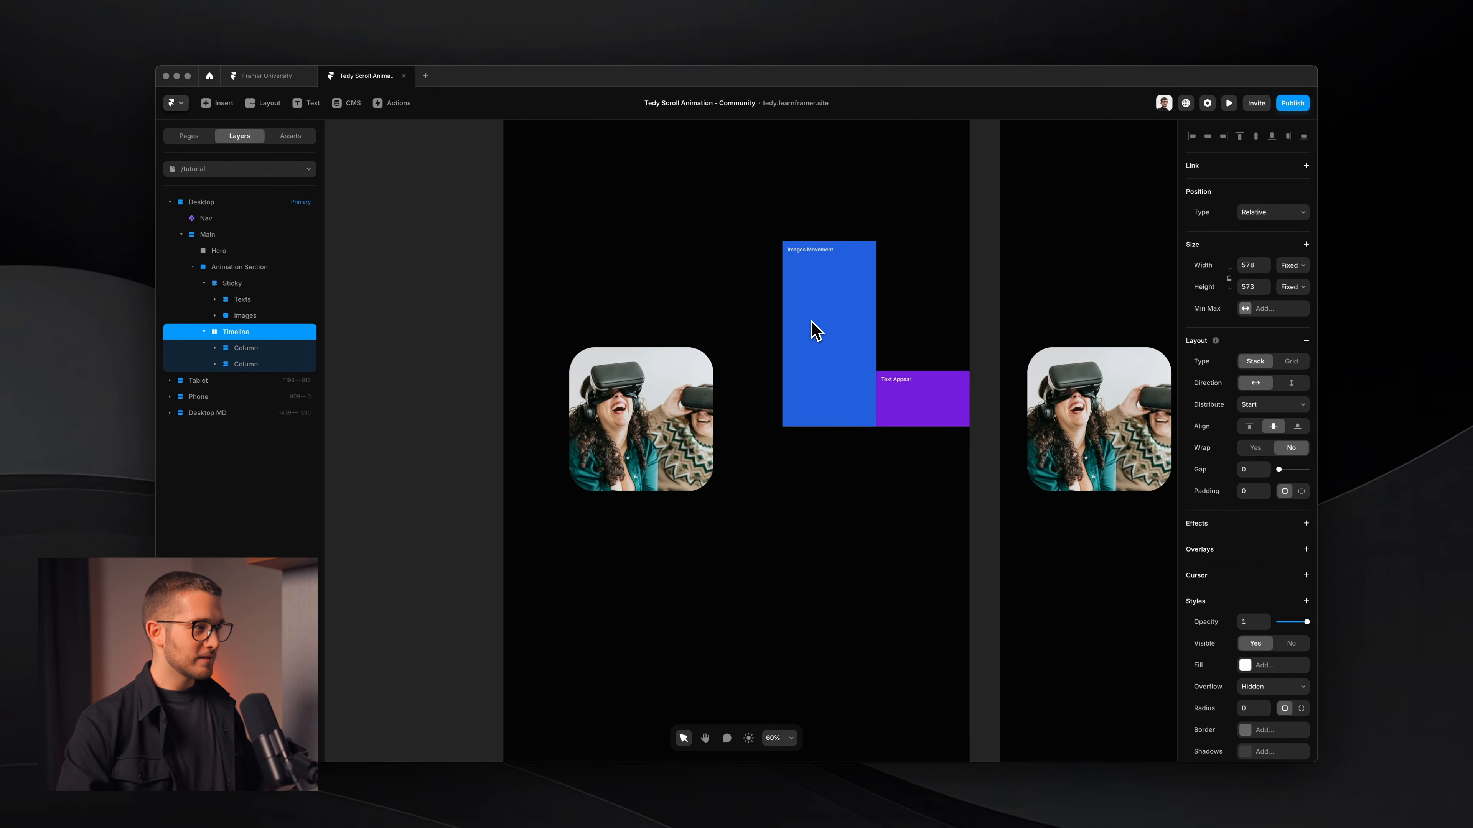
{"action": "scroll", "coordinate": [812, 323], "scroll_direction": "down", "scroll_amount": 1}
{"action": "left_click", "coordinate": [203, 283]}
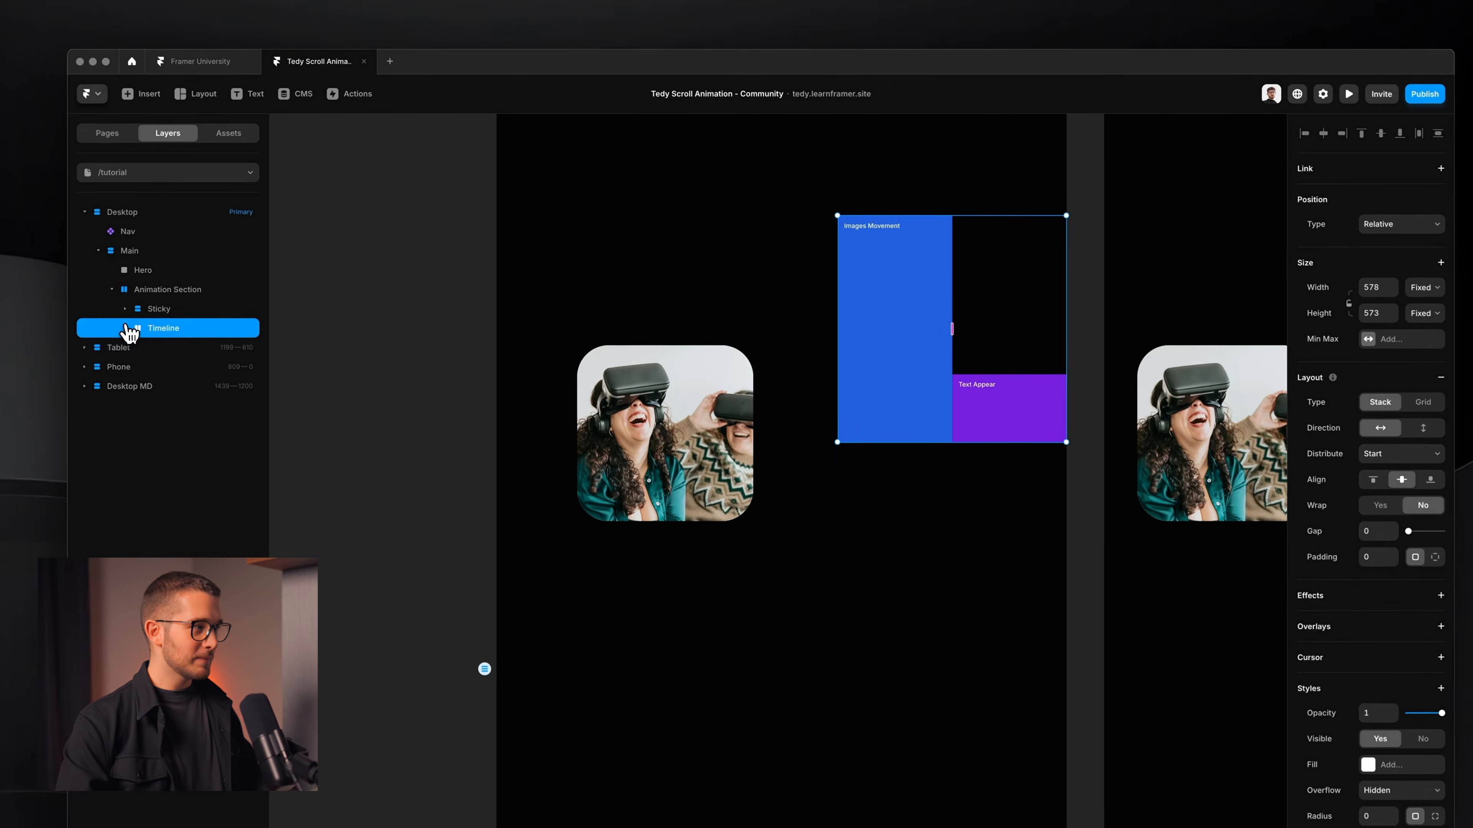
{"action": "left_click", "coordinate": [169, 286]}
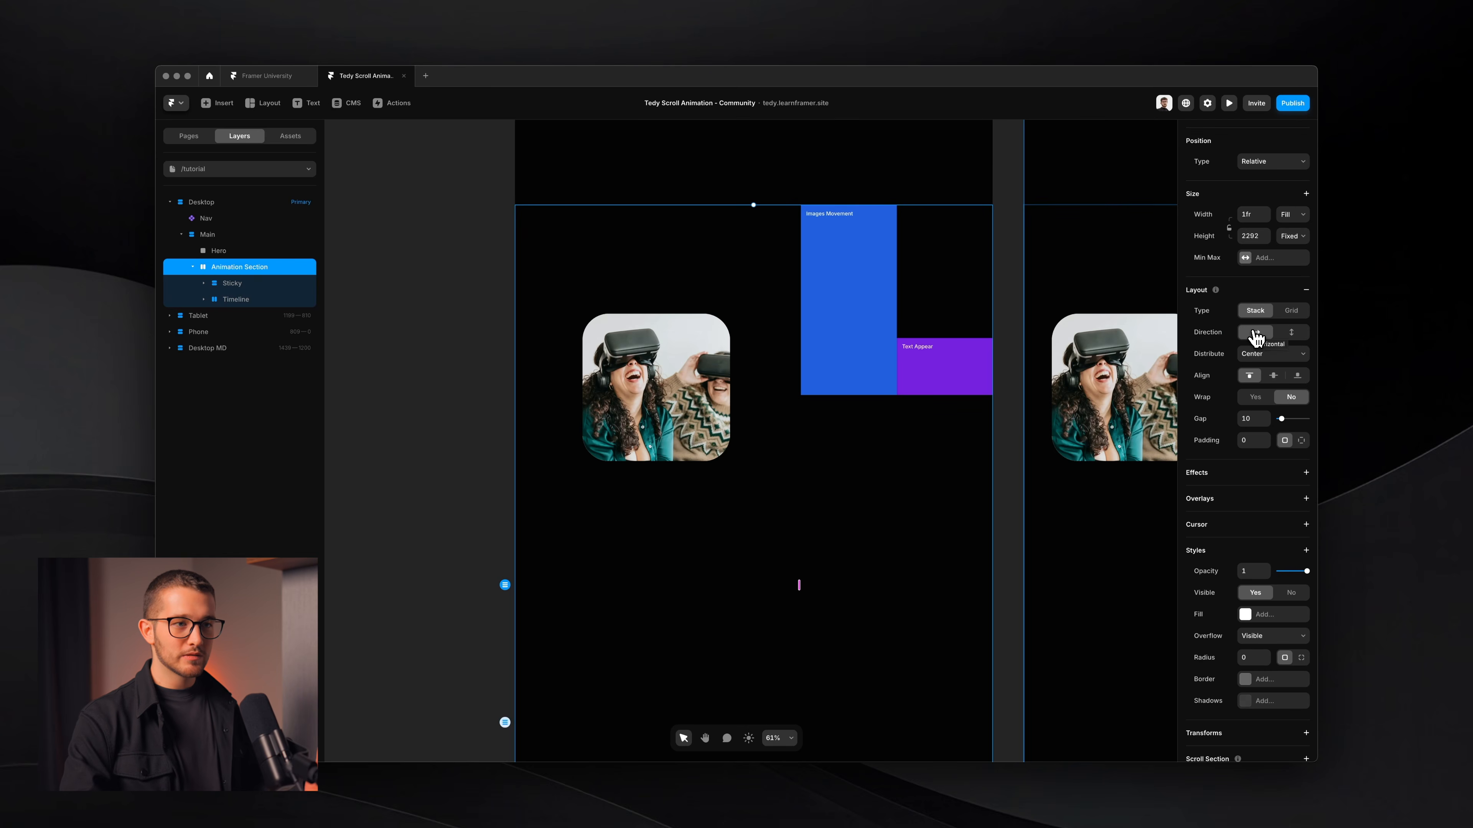
{"action": "left_click", "coordinate": [1291, 332]}
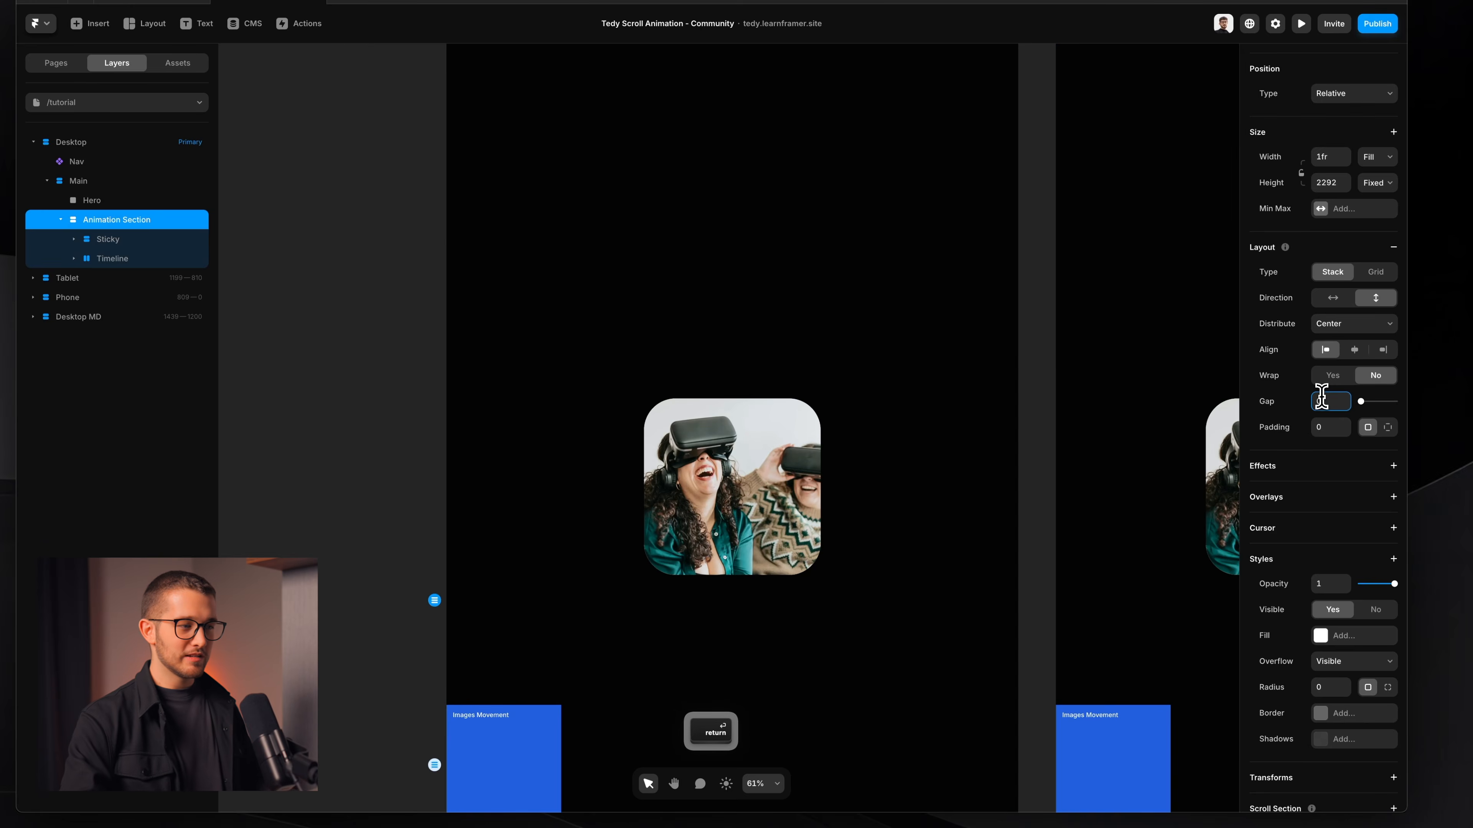
{"action": "scroll", "coordinate": [731, 522], "scroll_direction": "down", "scroll_amount": 3}
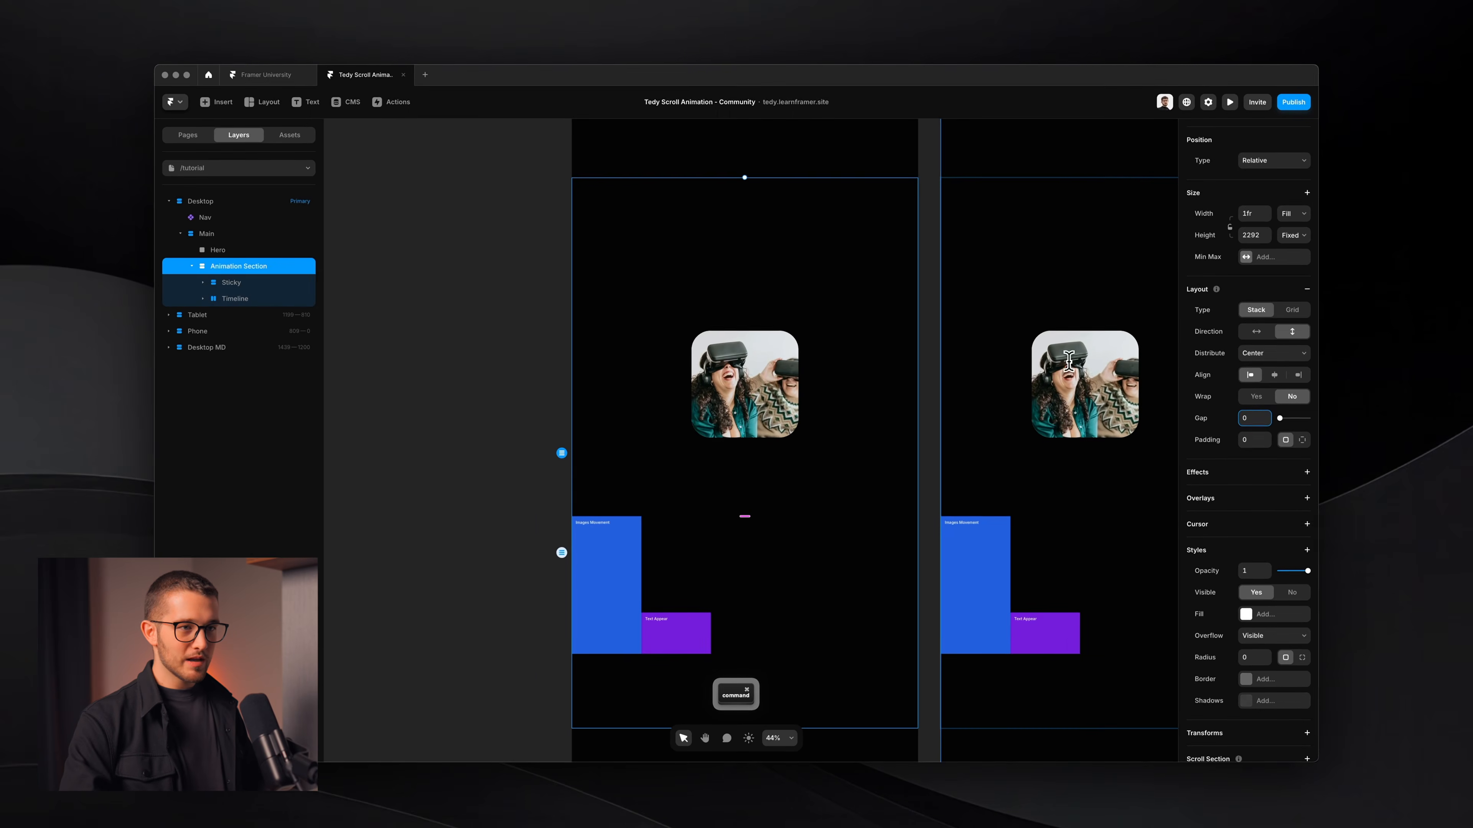
{"action": "key", "text": "super"}
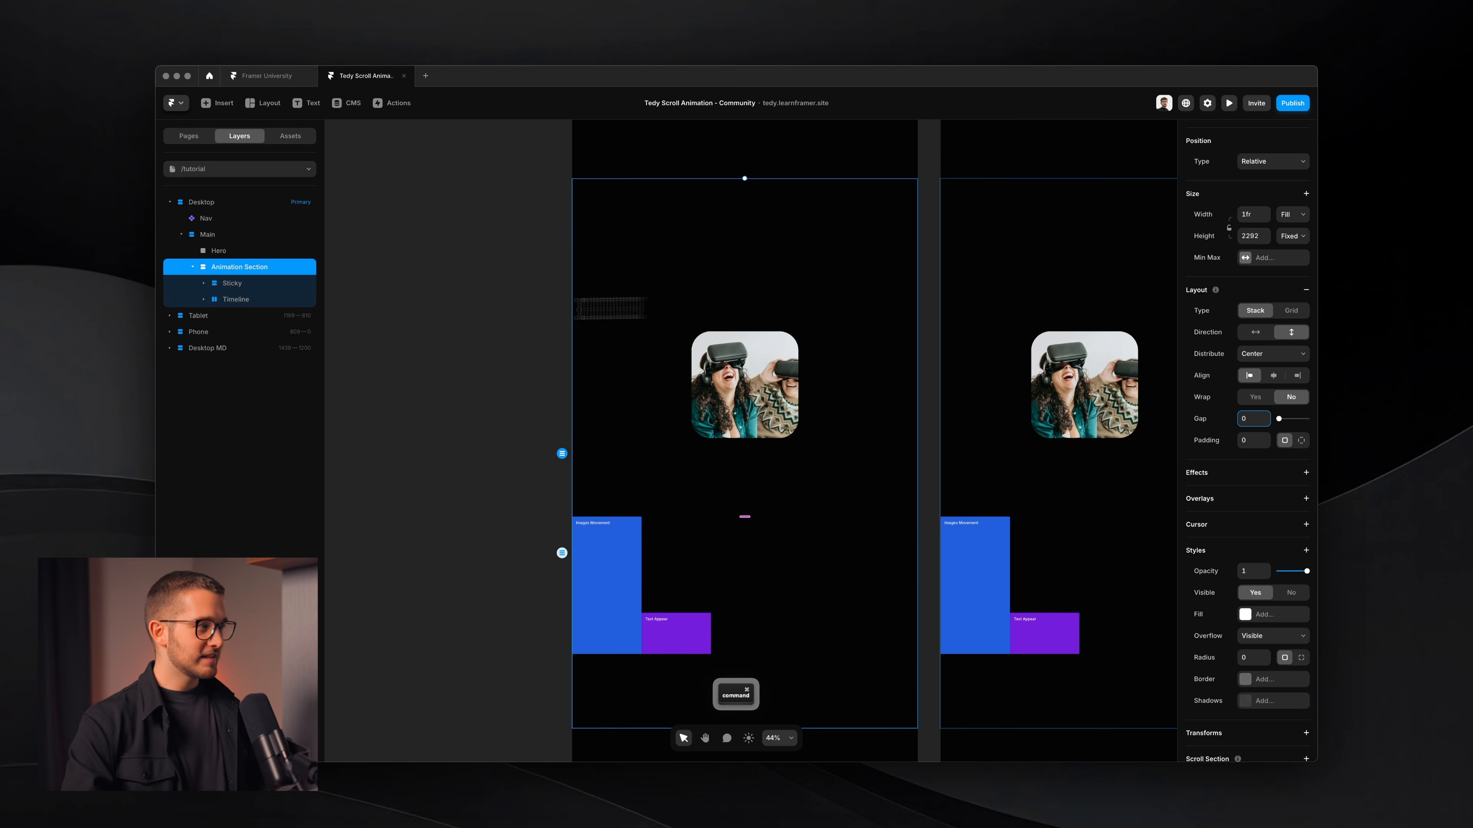
Step: Inspect the Sticky stack and the empty area above it in the Animation Section
{"action": "left_click", "coordinate": [231, 283]}
{"action": "key", "text": "shift+super+4"}
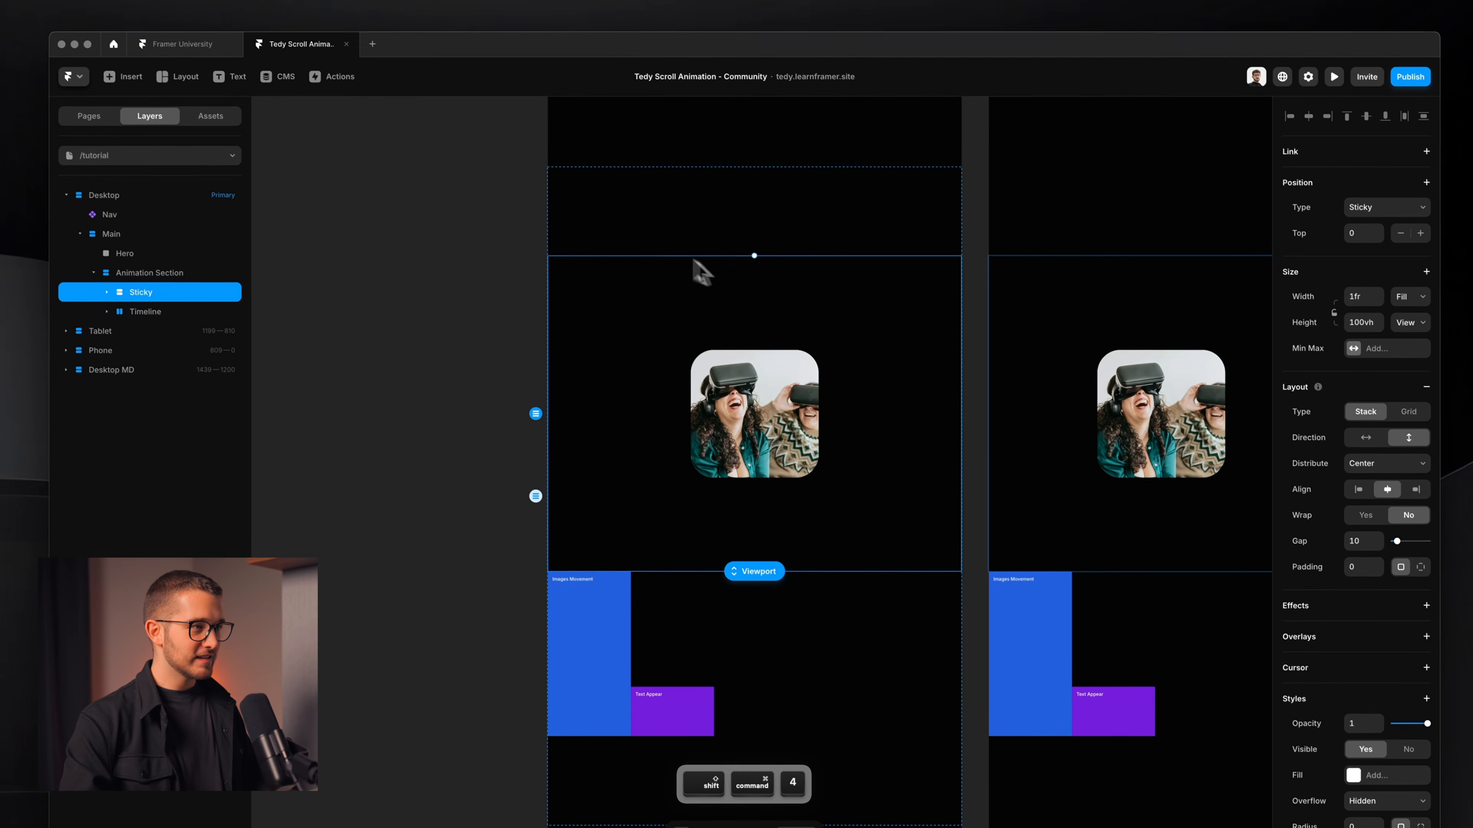
{"action": "left_click_drag", "start_coordinate": [673, 255], "coordinate": [925, 380]}
{"action": "key", "text": "space"}
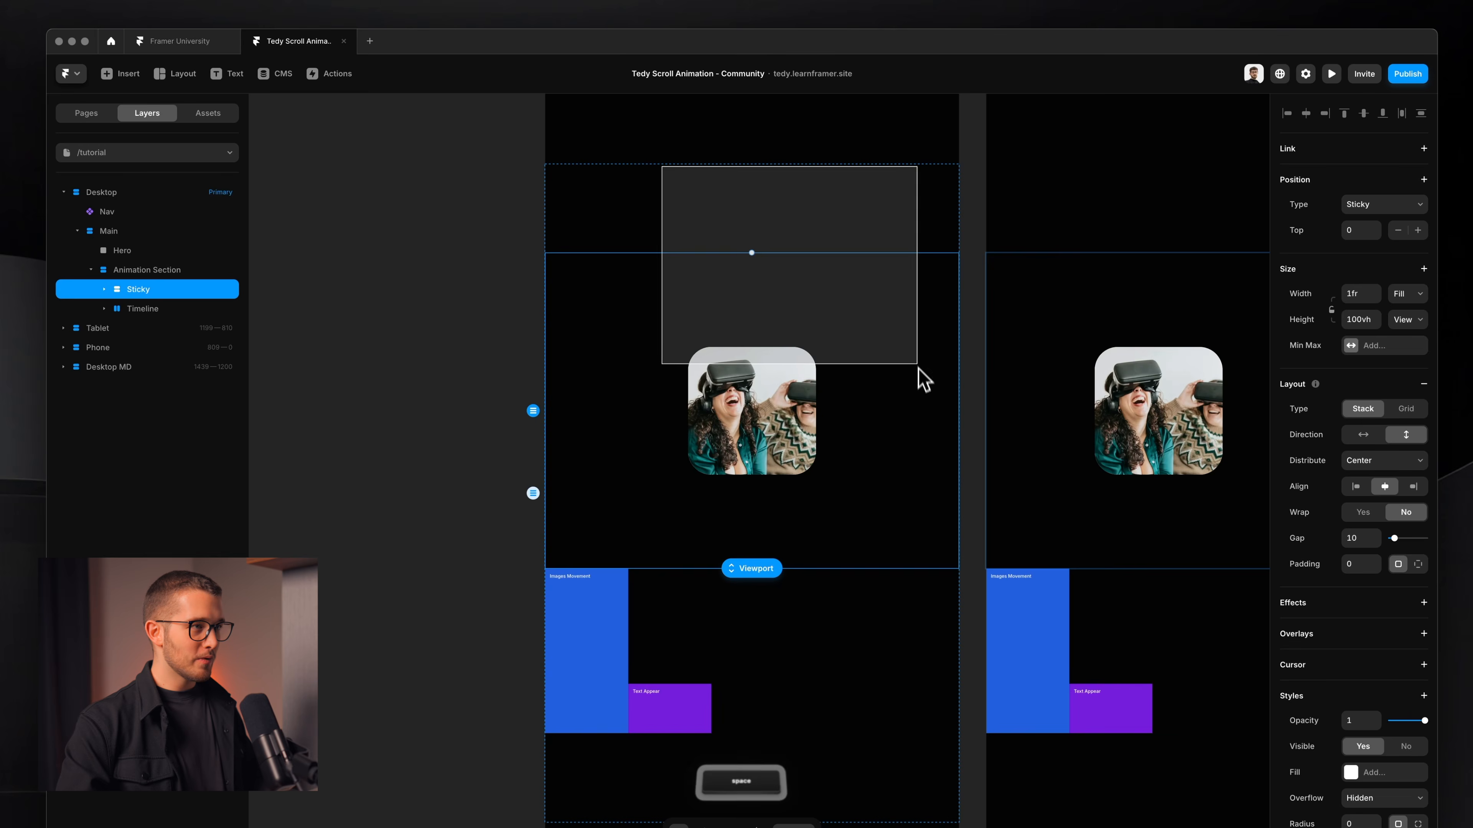
{"action": "scroll", "coordinate": [917, 364], "scroll_direction": "up", "scroll_amount": 3}
{"action": "scroll", "coordinate": [917, 366], "scroll_direction": "left", "scroll_amount": 1}
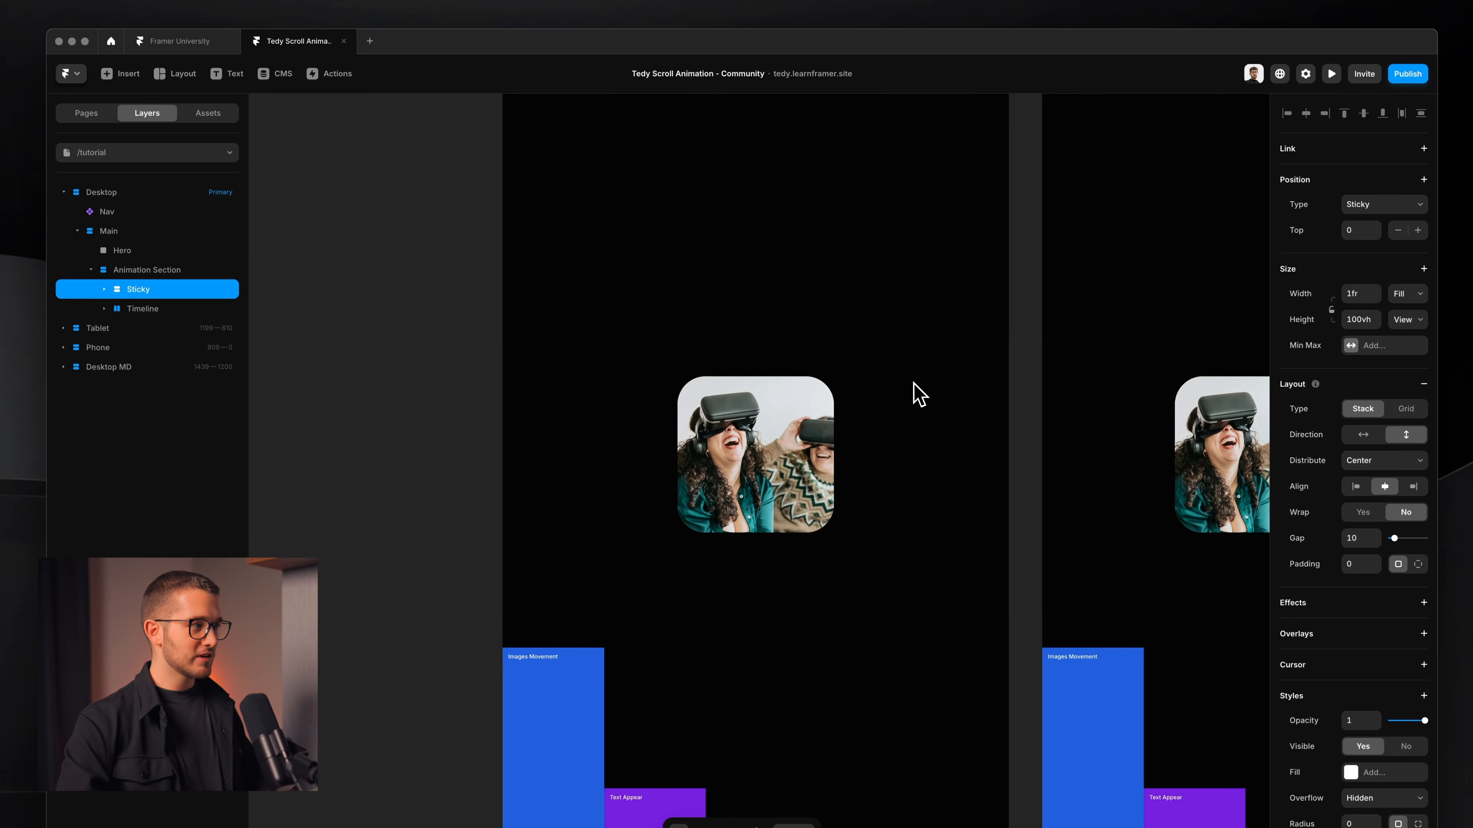
Step: Set the Animation Section's distribution to Start
{"action": "left_click", "coordinate": [157, 276]}
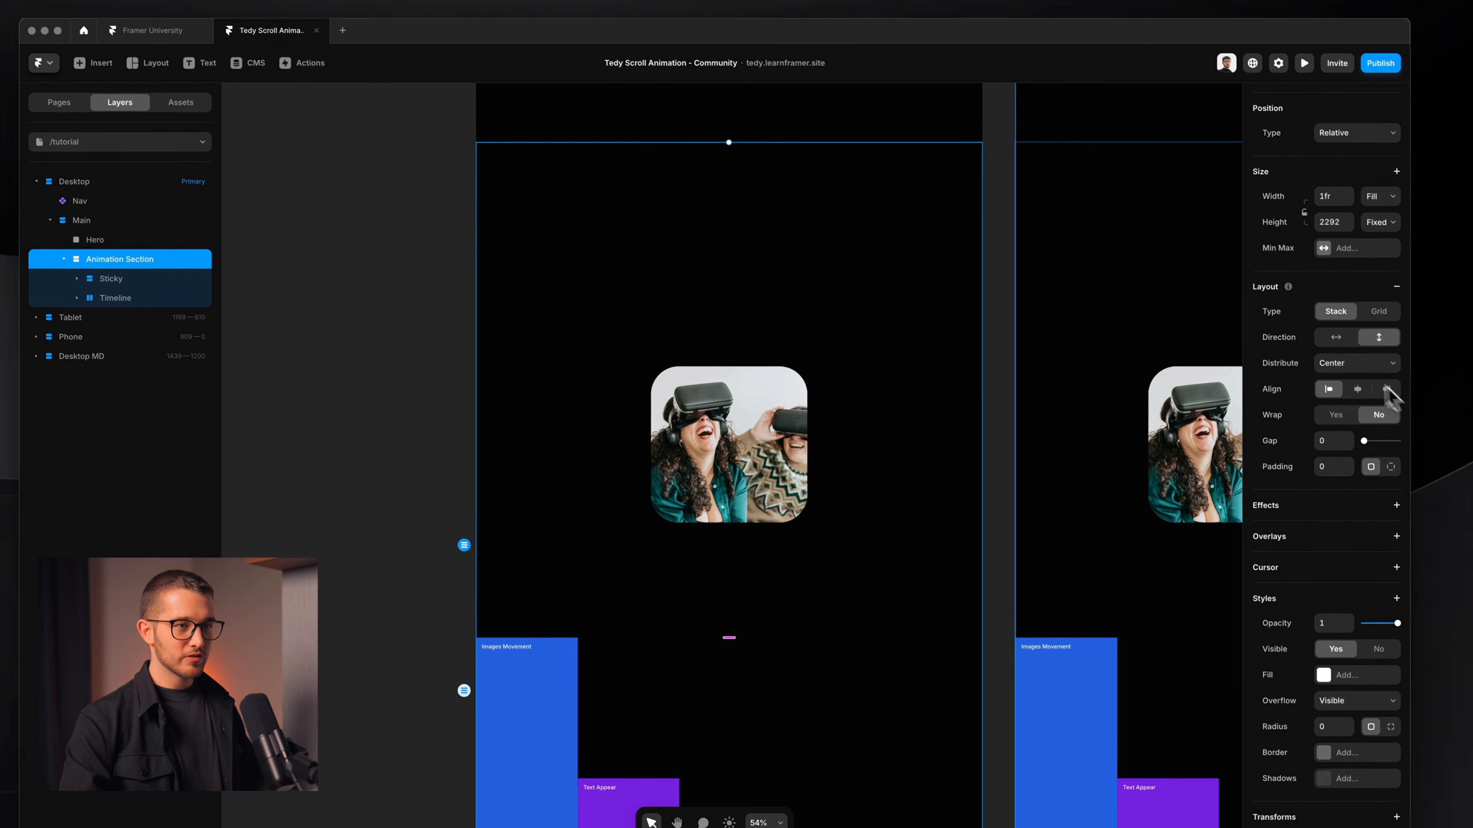
{"action": "left_click", "coordinate": [1410, 383]}
{"action": "left_click", "coordinate": [1333, 346]}
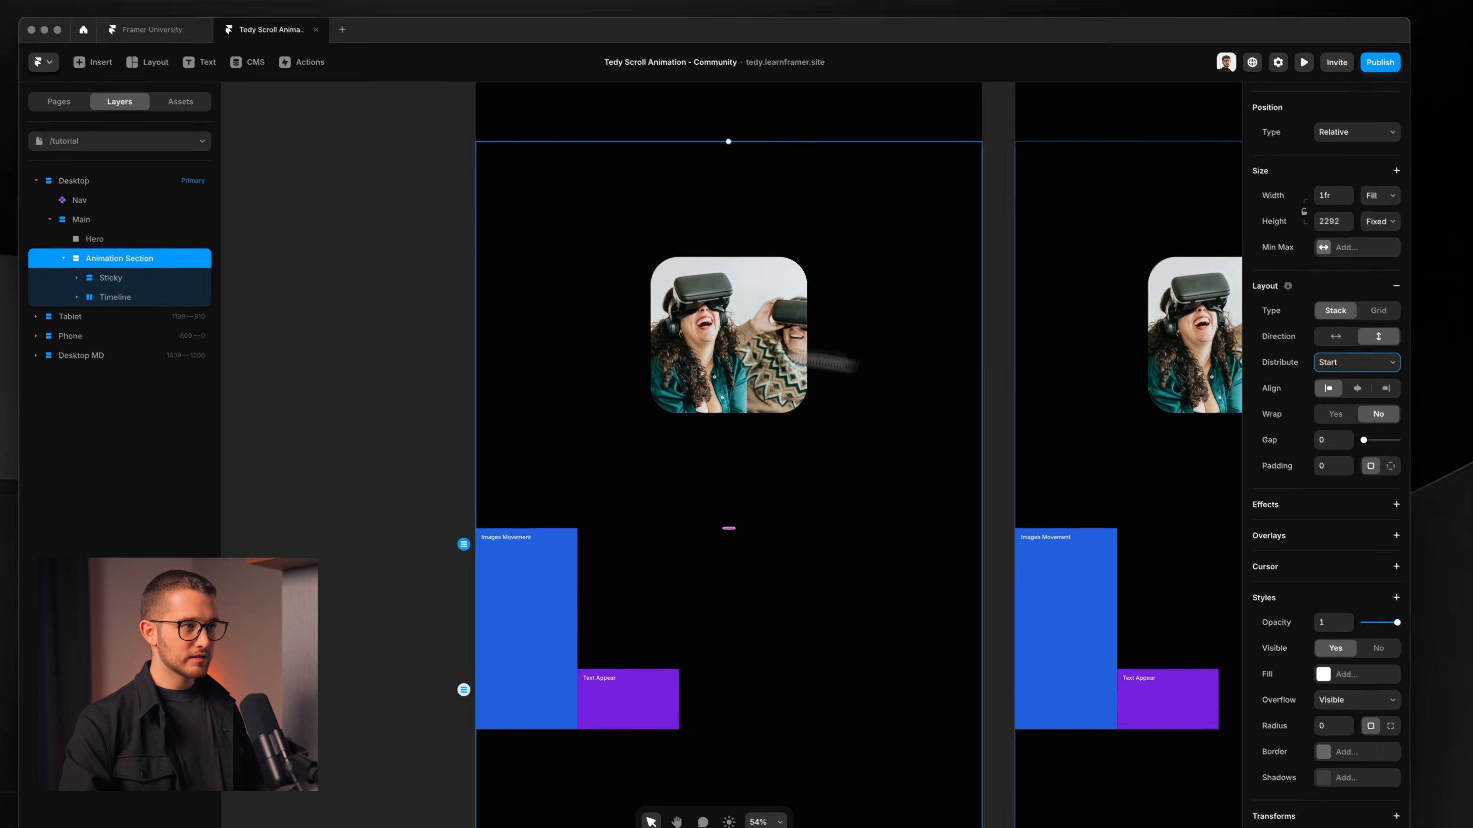
{"action": "key", "text": "shift+super+4"}
{"action": "left_click_drag", "start_coordinate": [498, 125], "coordinate": [1010, 585]}
{"action": "key", "text": "Escape"}
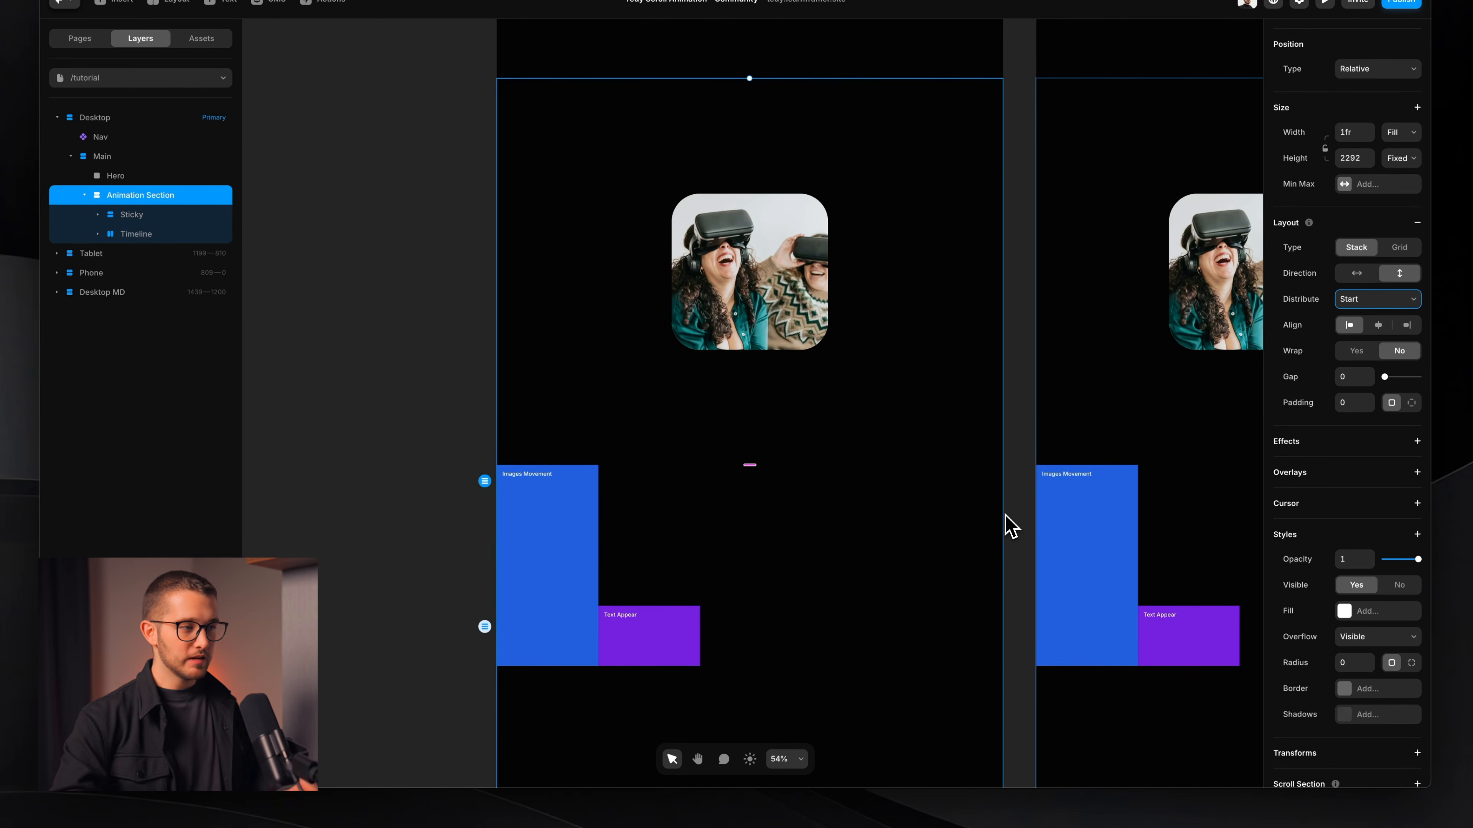
{"action": "scroll", "coordinate": [748, 574], "scroll_direction": "down", "scroll_amount": 3}
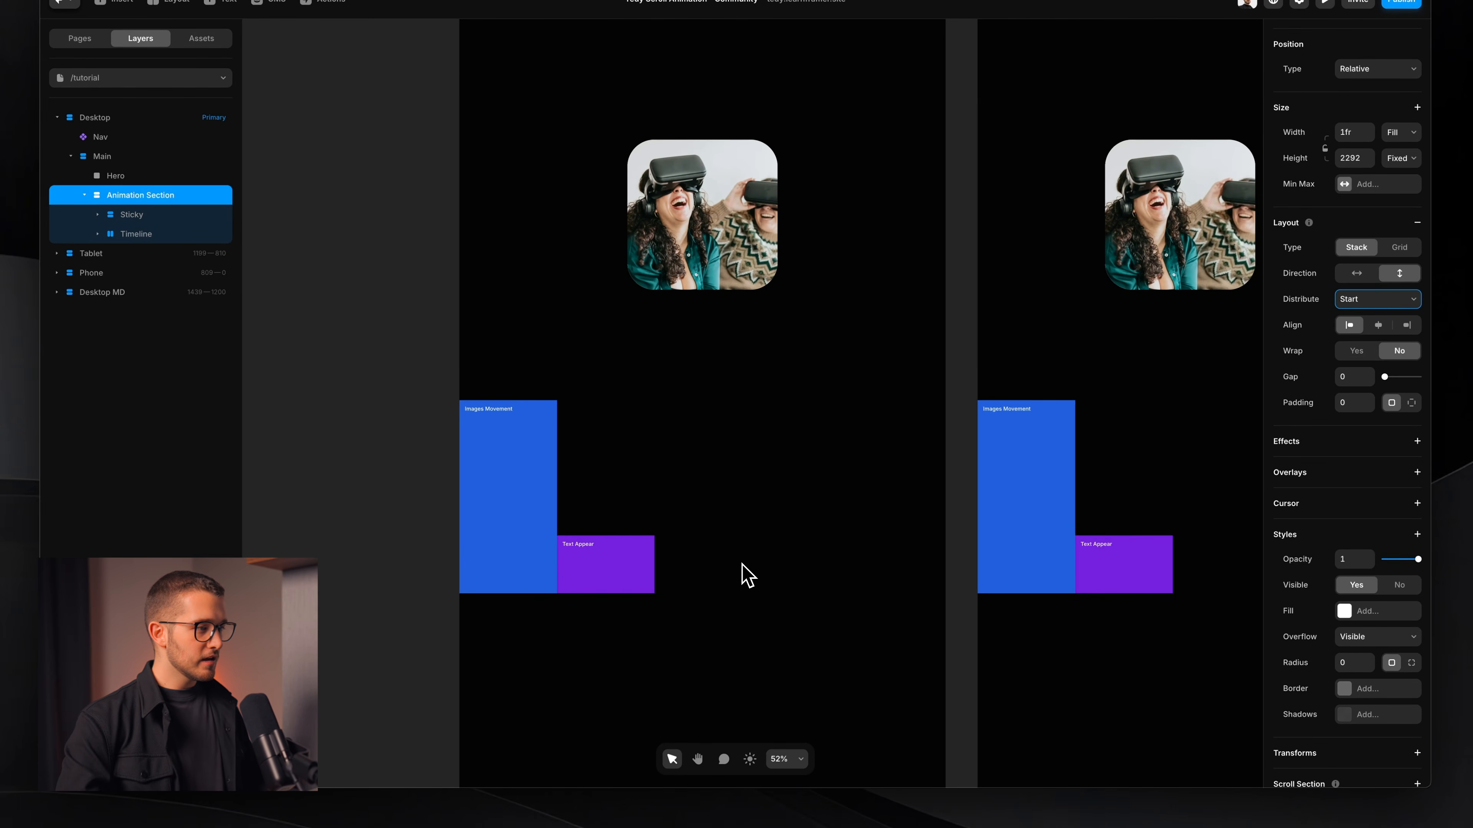
Step: Set the Timeline stack's width to Fill so it spans the Animation Section
{"action": "left_click", "coordinate": [634, 516], "text": "super"}
{"action": "scroll", "coordinate": [632, 508], "scroll_direction": "down", "scroll_amount": 2}
{"action": "scroll", "coordinate": [632, 505], "scroll_direction": "up", "scroll_amount": 3}
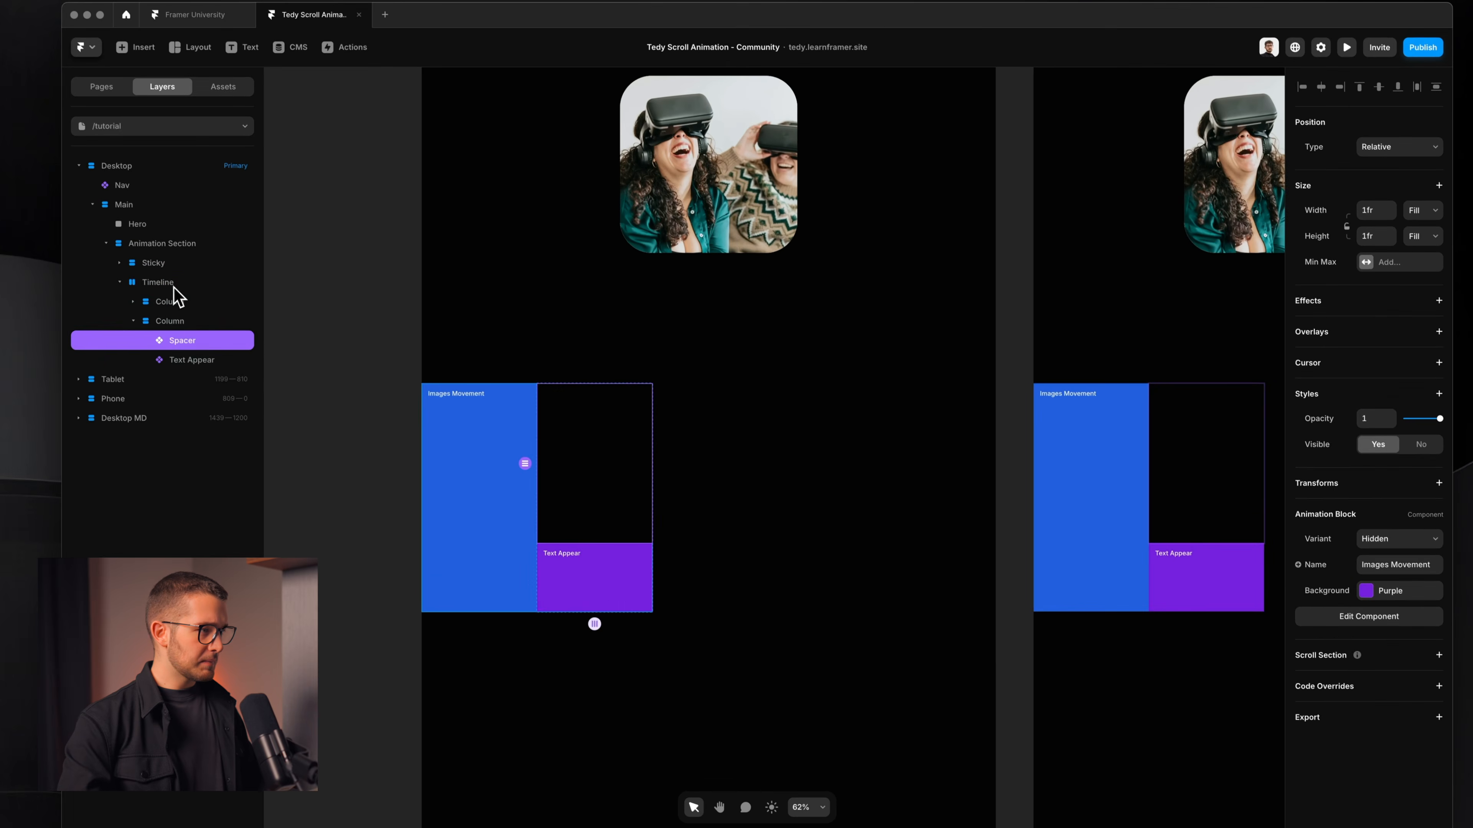
{"action": "left_click", "coordinate": [148, 235]}
{"action": "scroll", "coordinate": [570, 448], "scroll_direction": "down", "scroll_amount": 2}
{"action": "scroll", "coordinate": [624, 418], "scroll_direction": "down", "scroll_amount": 3}
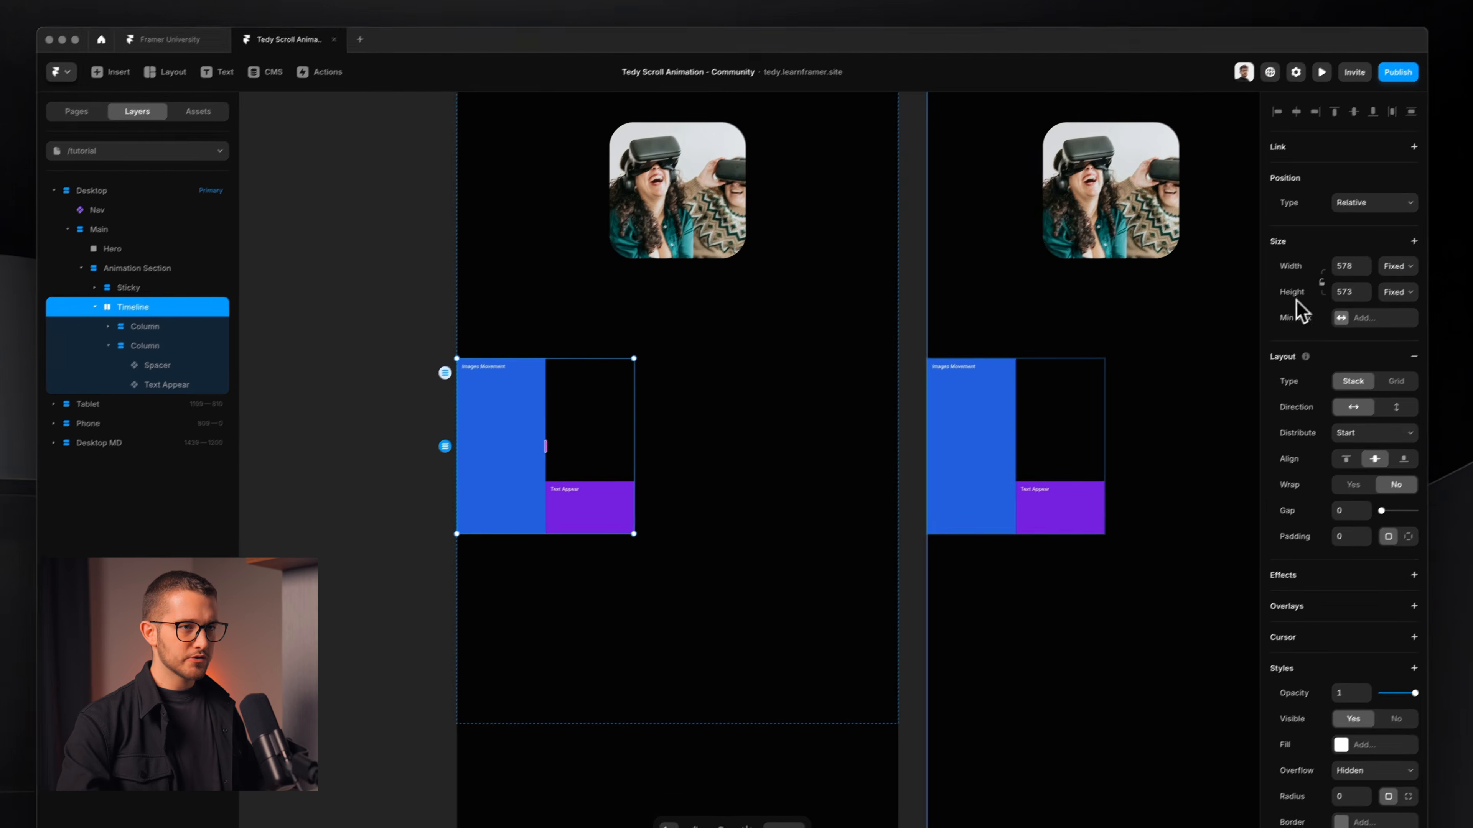
{"action": "left_click", "coordinate": [1394, 266]}
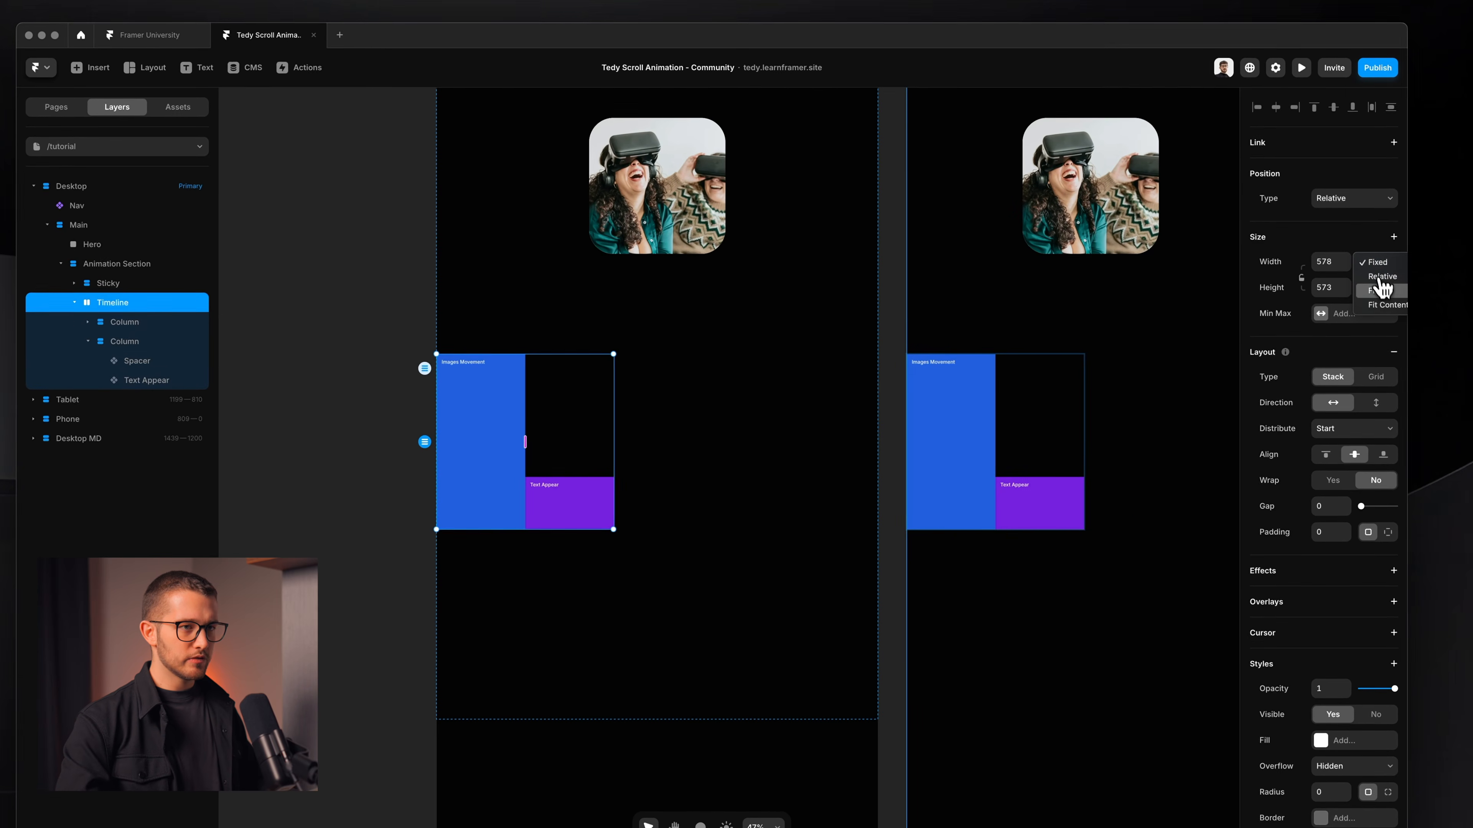
{"action": "left_click", "coordinate": [1365, 308]}
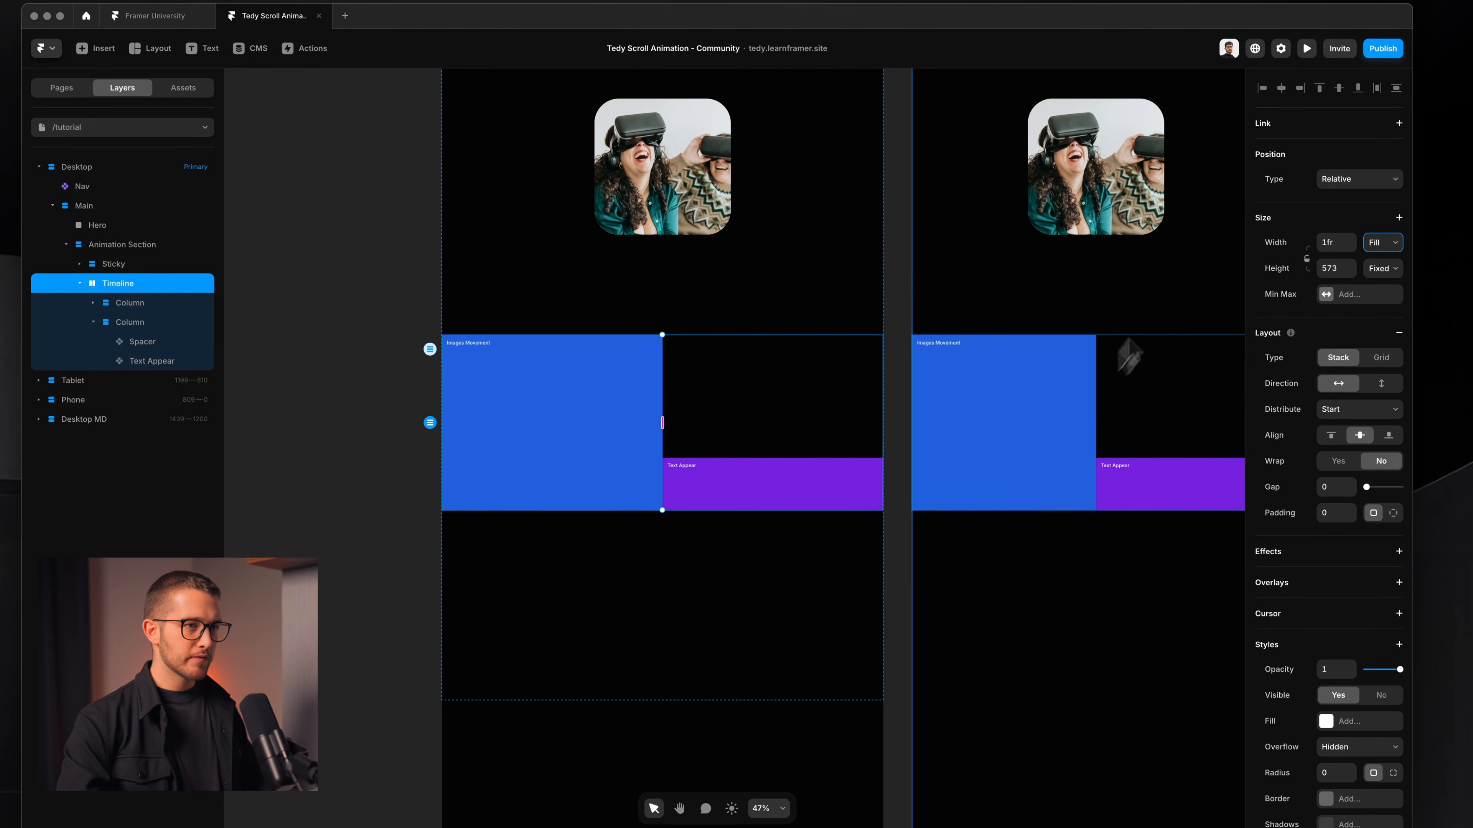
Step: Set the Timeline stack's height to a fixed 1000
{"action": "left_click_drag", "start_coordinate": [679, 514], "coordinate": [721, 609]}
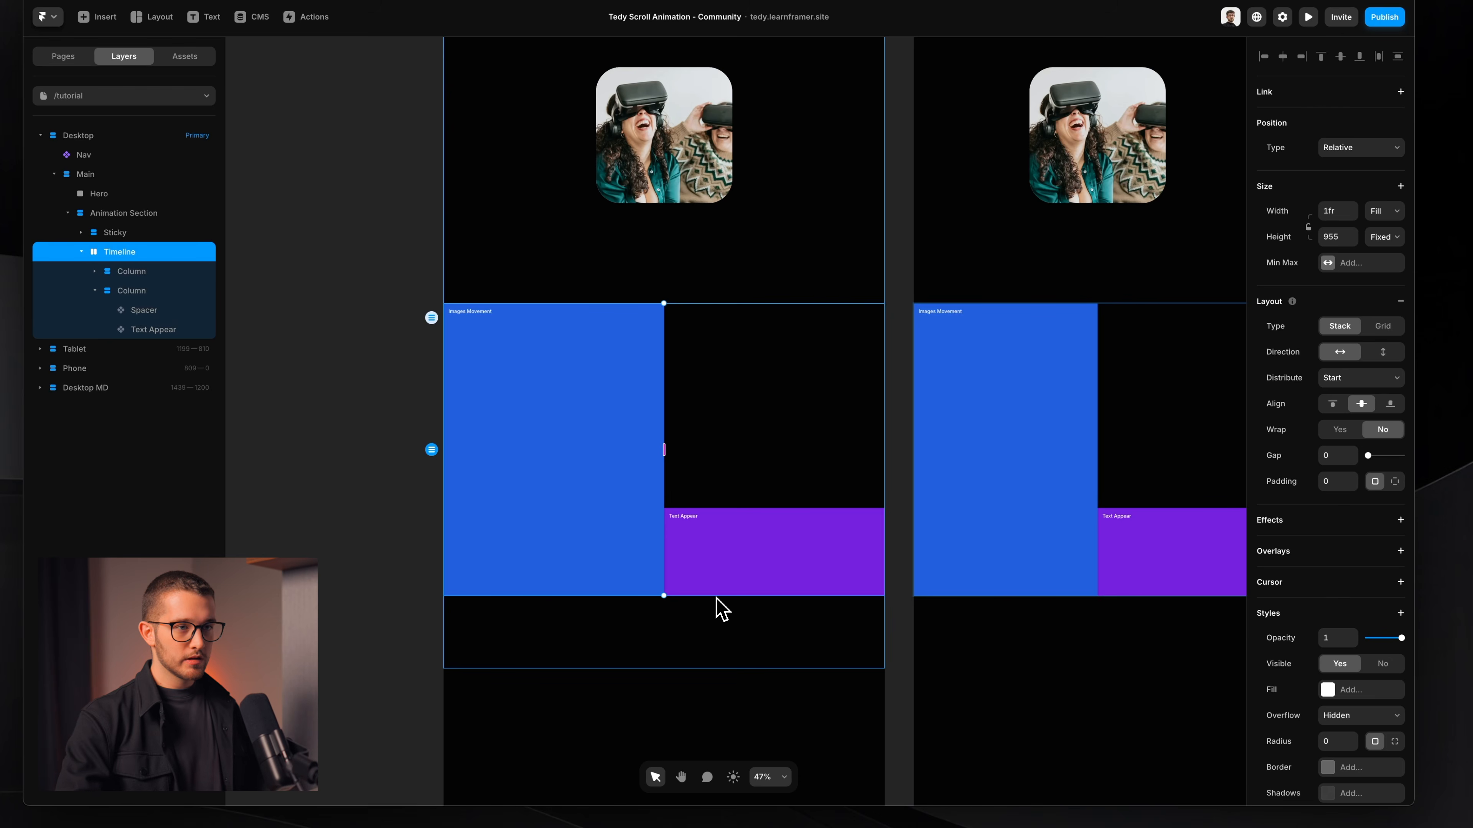
{"action": "left_click", "coordinate": [1333, 239]}
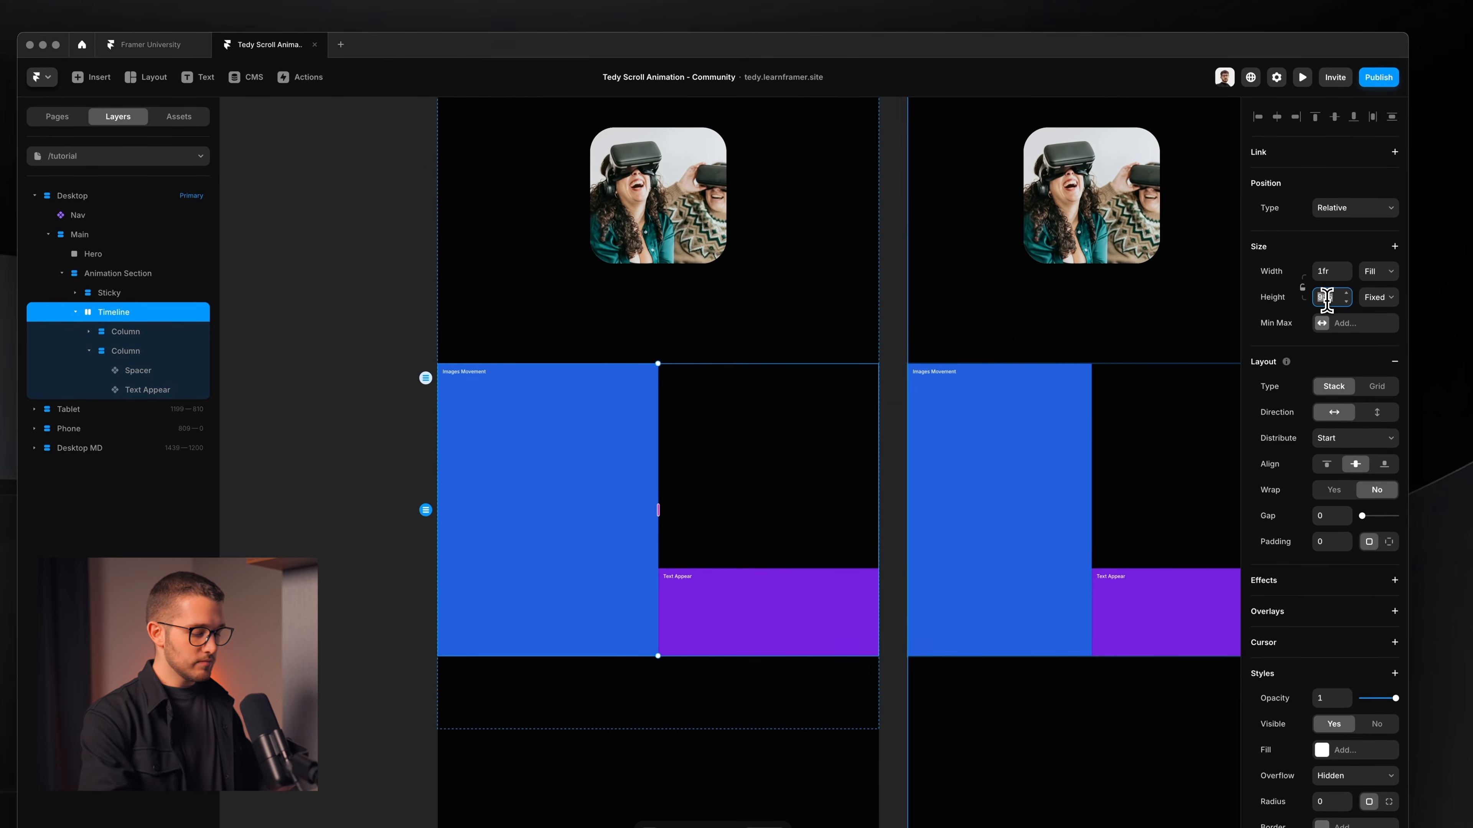
{"action": "type", "text": "1000"}
{"action": "key", "text": "Return"}
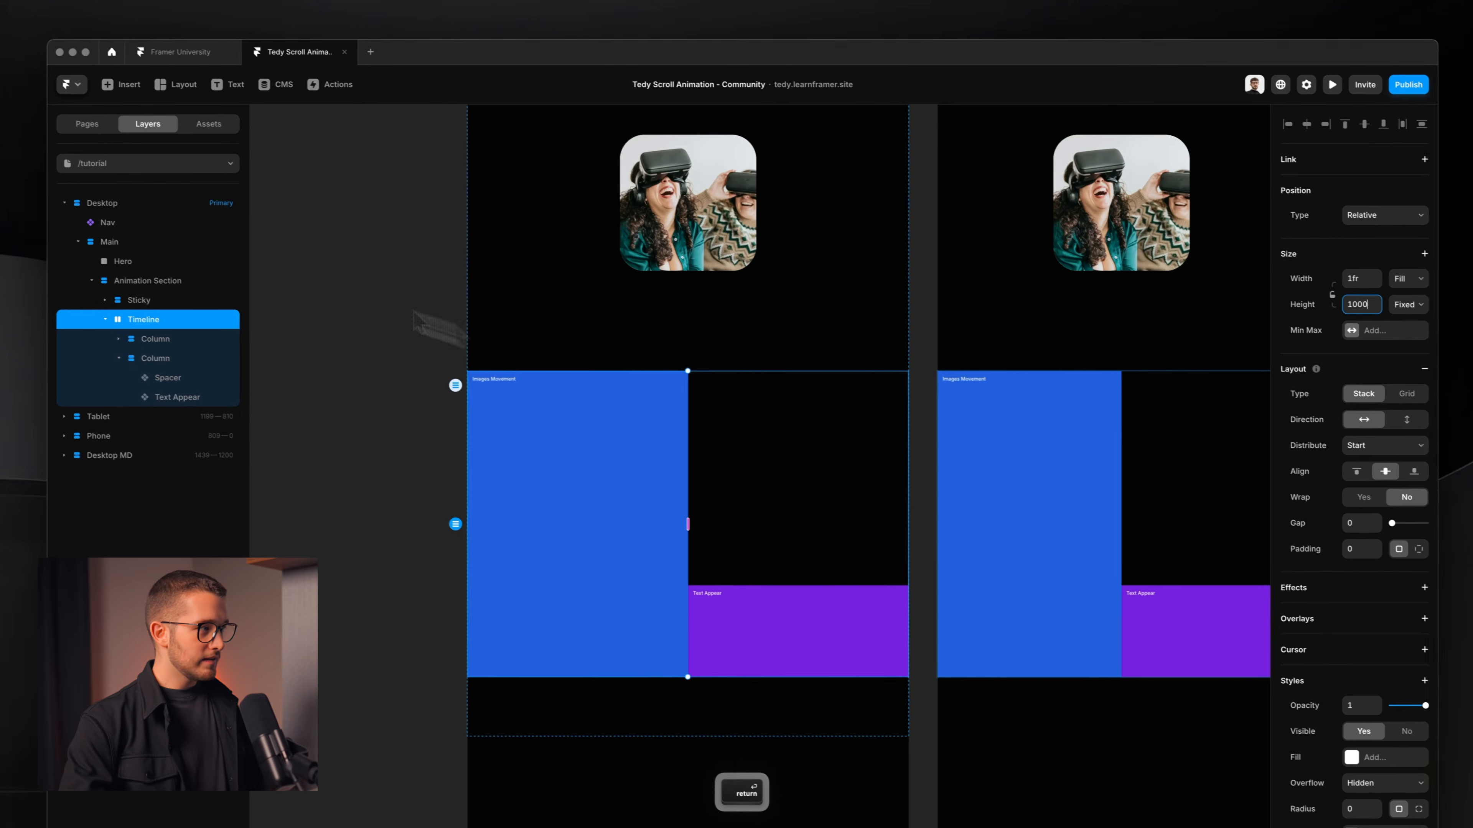
Step: Set the Animation Section's height to Fit Content
{"action": "left_click", "coordinate": [110, 273]}
{"action": "left_click", "coordinate": [1420, 258]}
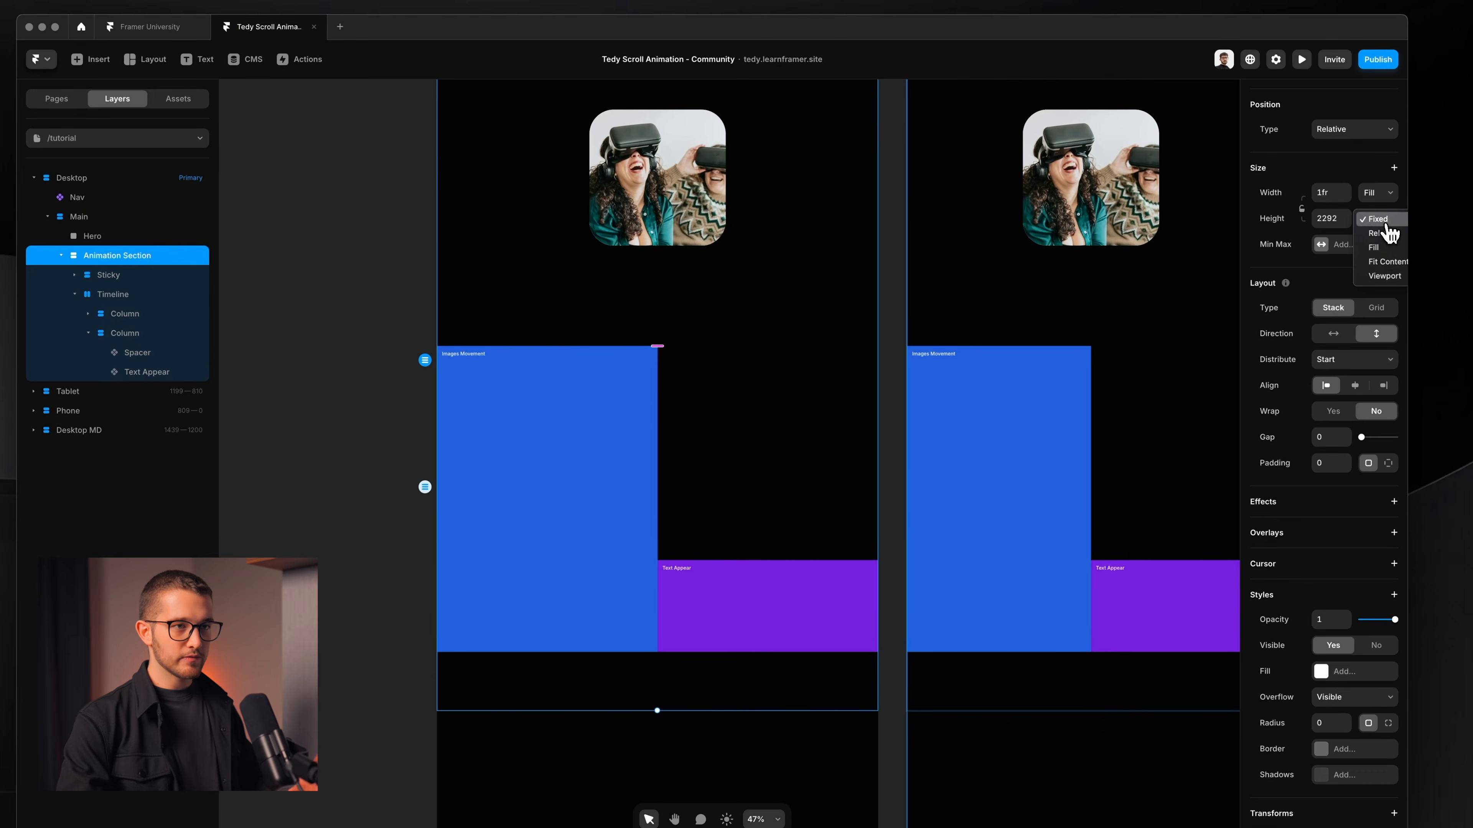
{"action": "left_click", "coordinate": [1389, 264]}
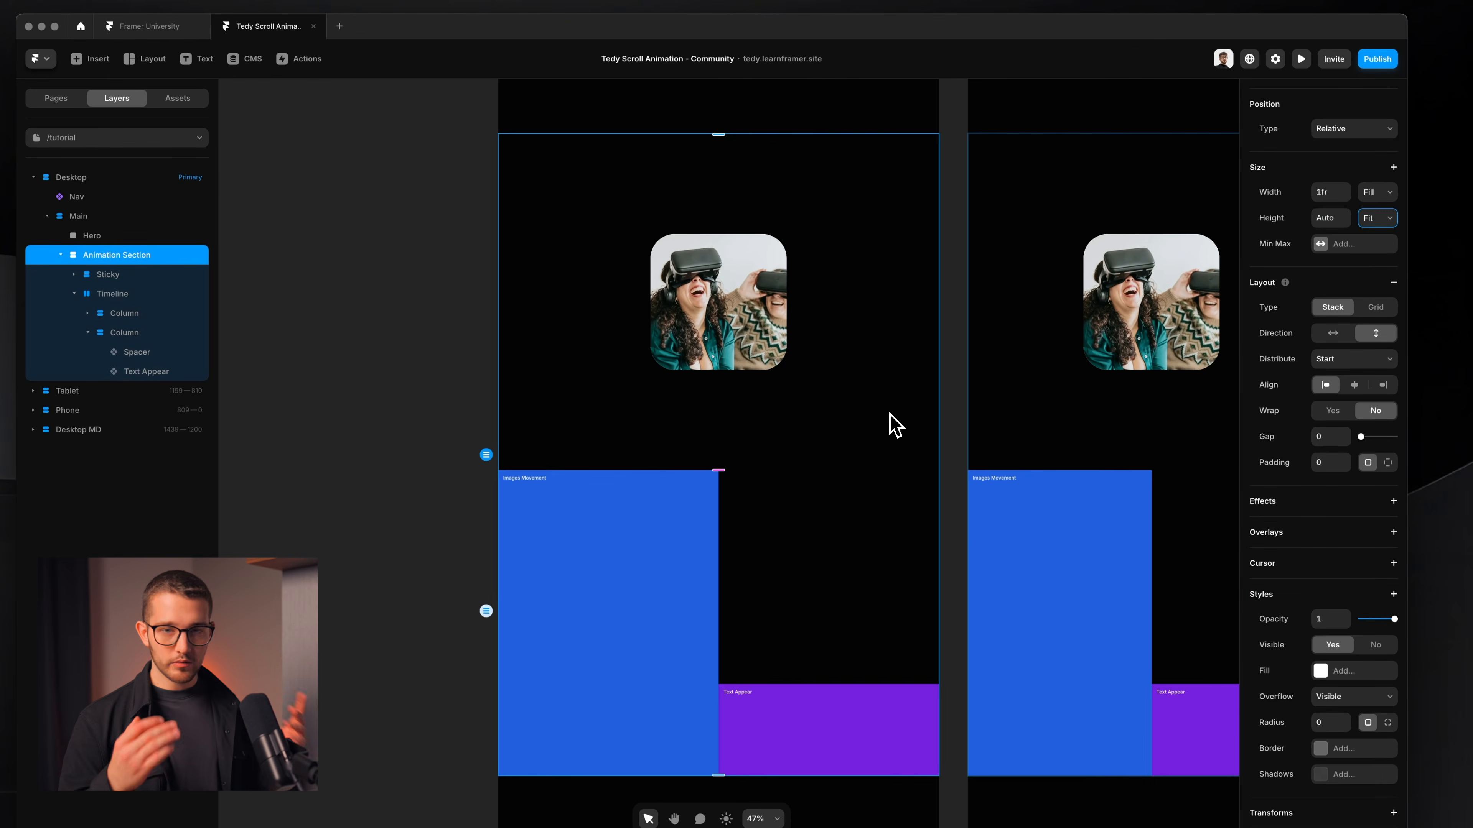
Step: Examine the Sticky stack and the Images Movement and Text Appear blocks in the Timeline beneath it
{"action": "left_click", "coordinate": [105, 276]}
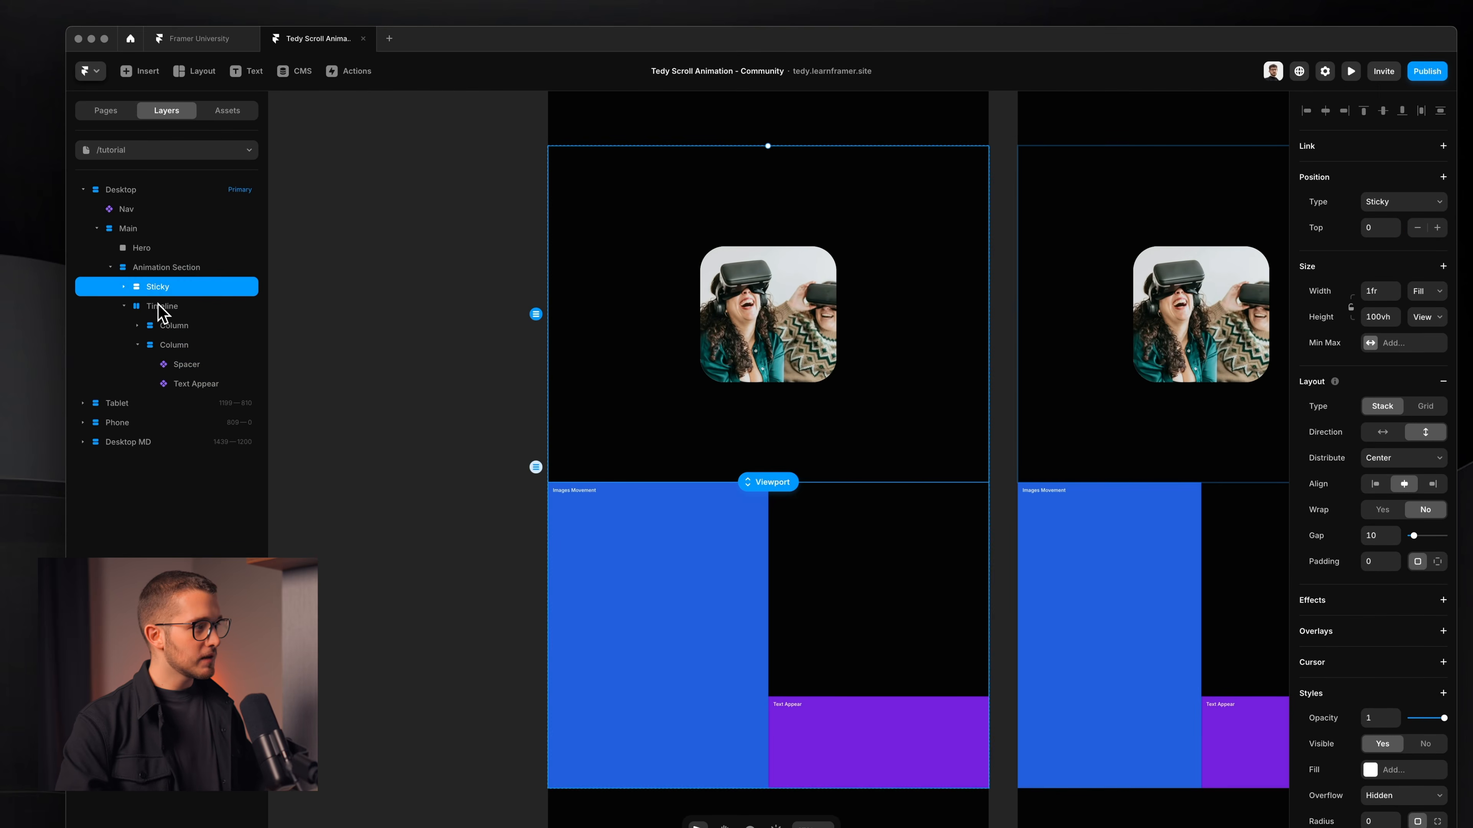
{"action": "left_click", "coordinate": [162, 307]}
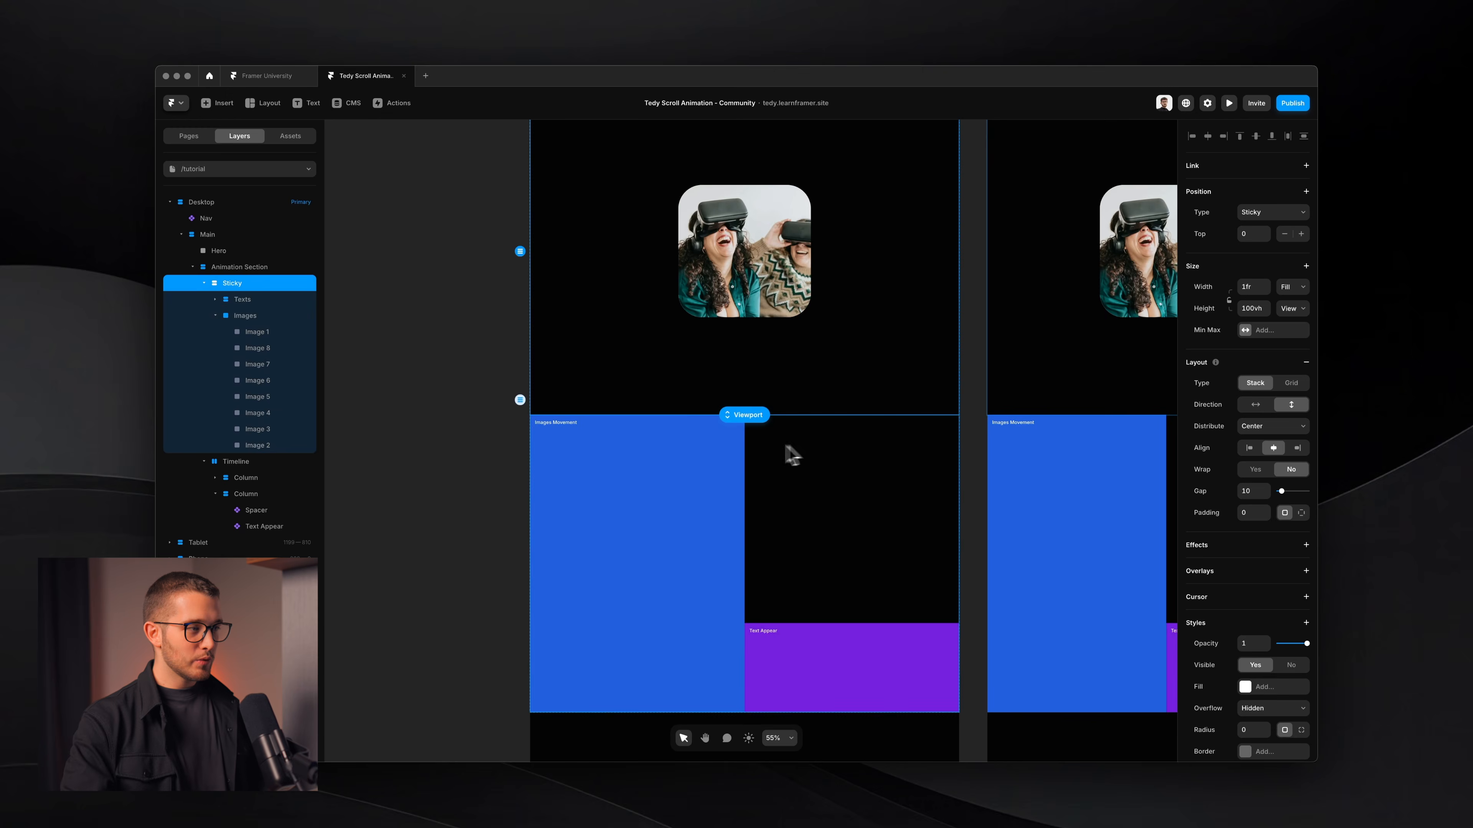
{"action": "scroll", "coordinate": [757, 441], "scroll_direction": "up", "scroll_amount": 5}
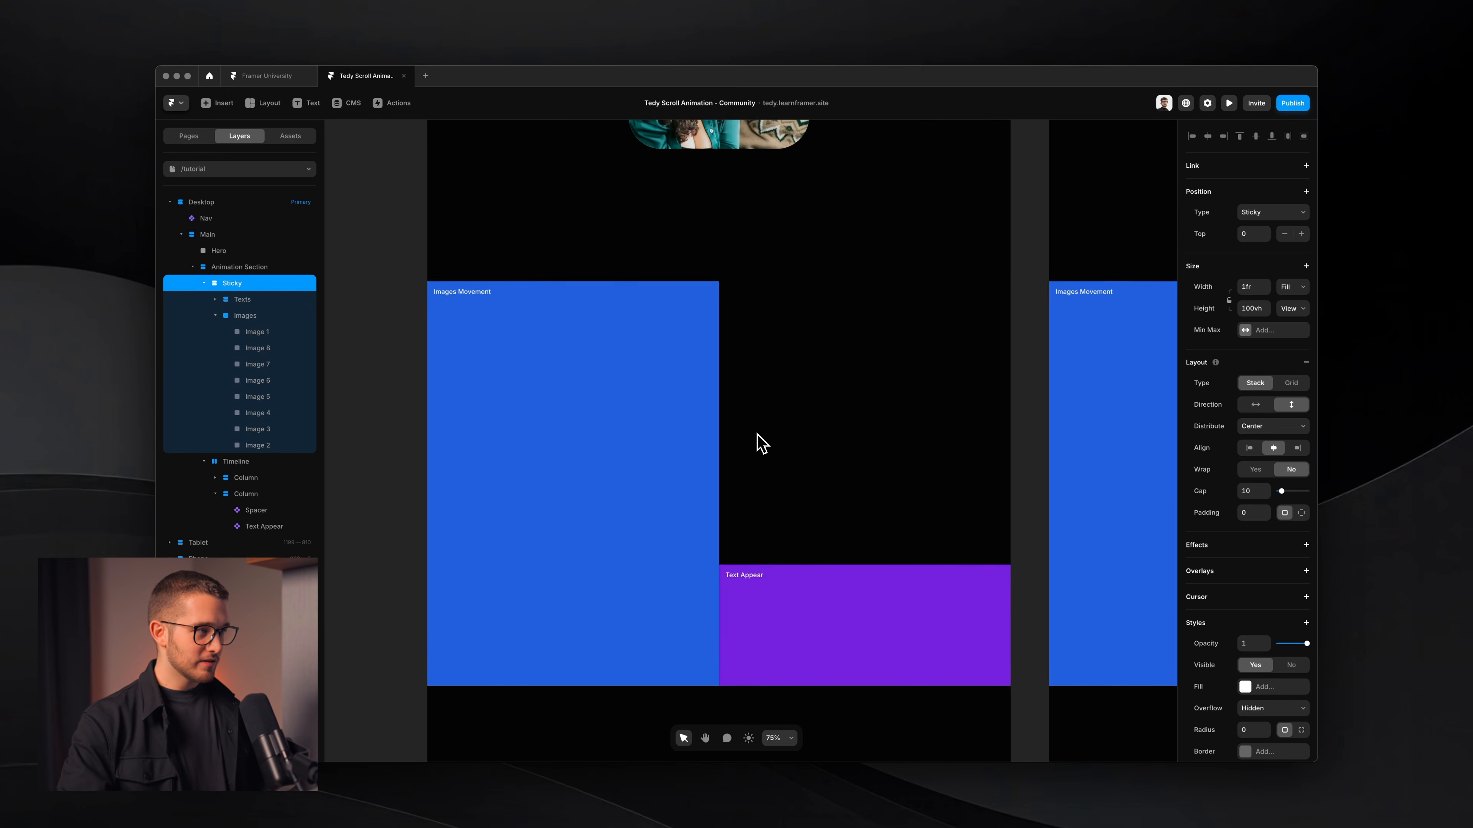
{"action": "left_click", "coordinate": [598, 406]}
{"action": "scroll", "coordinate": [597, 406], "scroll_direction": "up", "scroll_amount": 4}
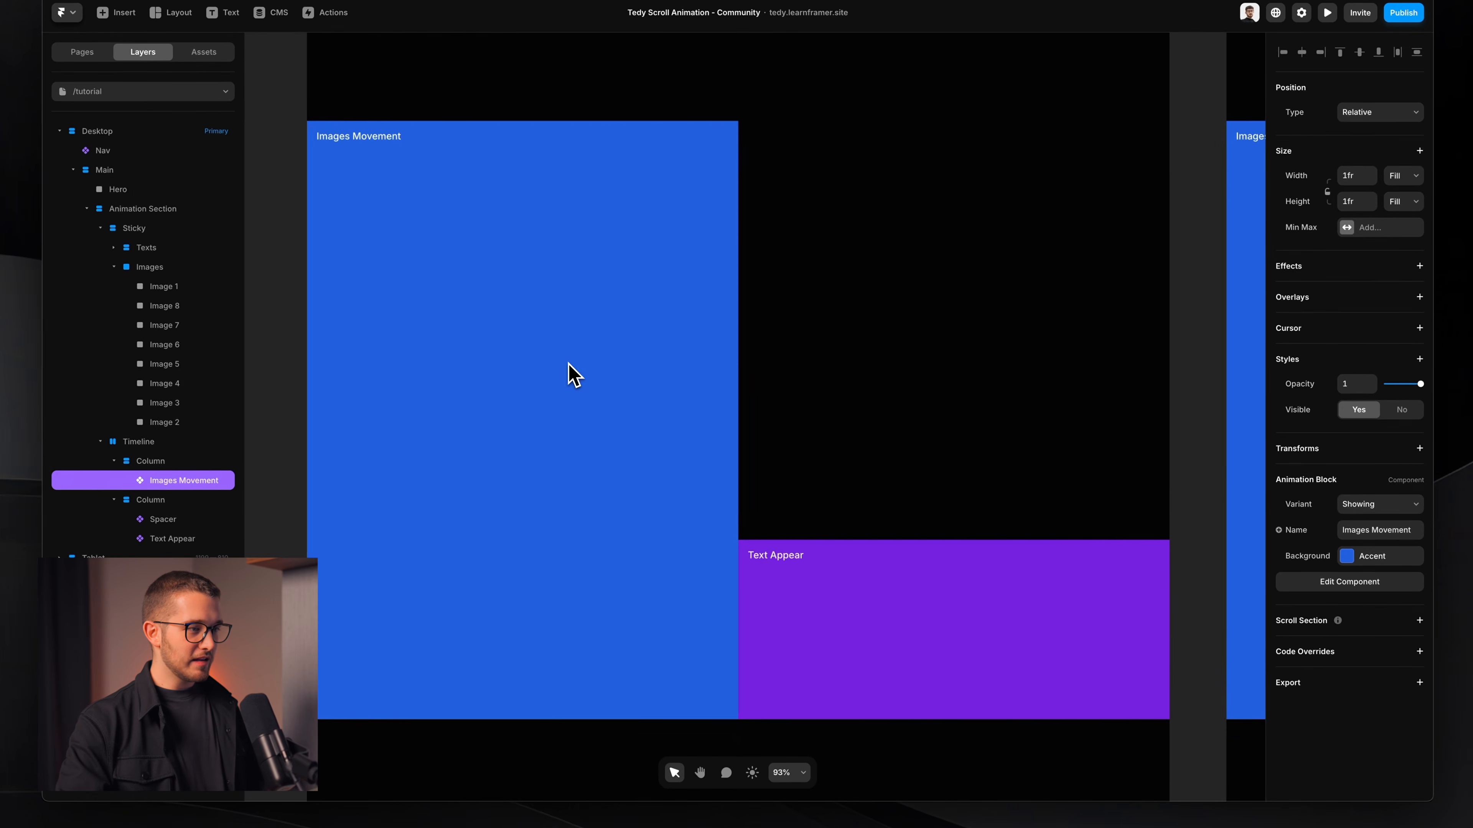
{"action": "left_click", "coordinate": [865, 595]}
{"action": "scroll", "coordinate": [865, 597], "scroll_direction": "down", "scroll_amount": 3}
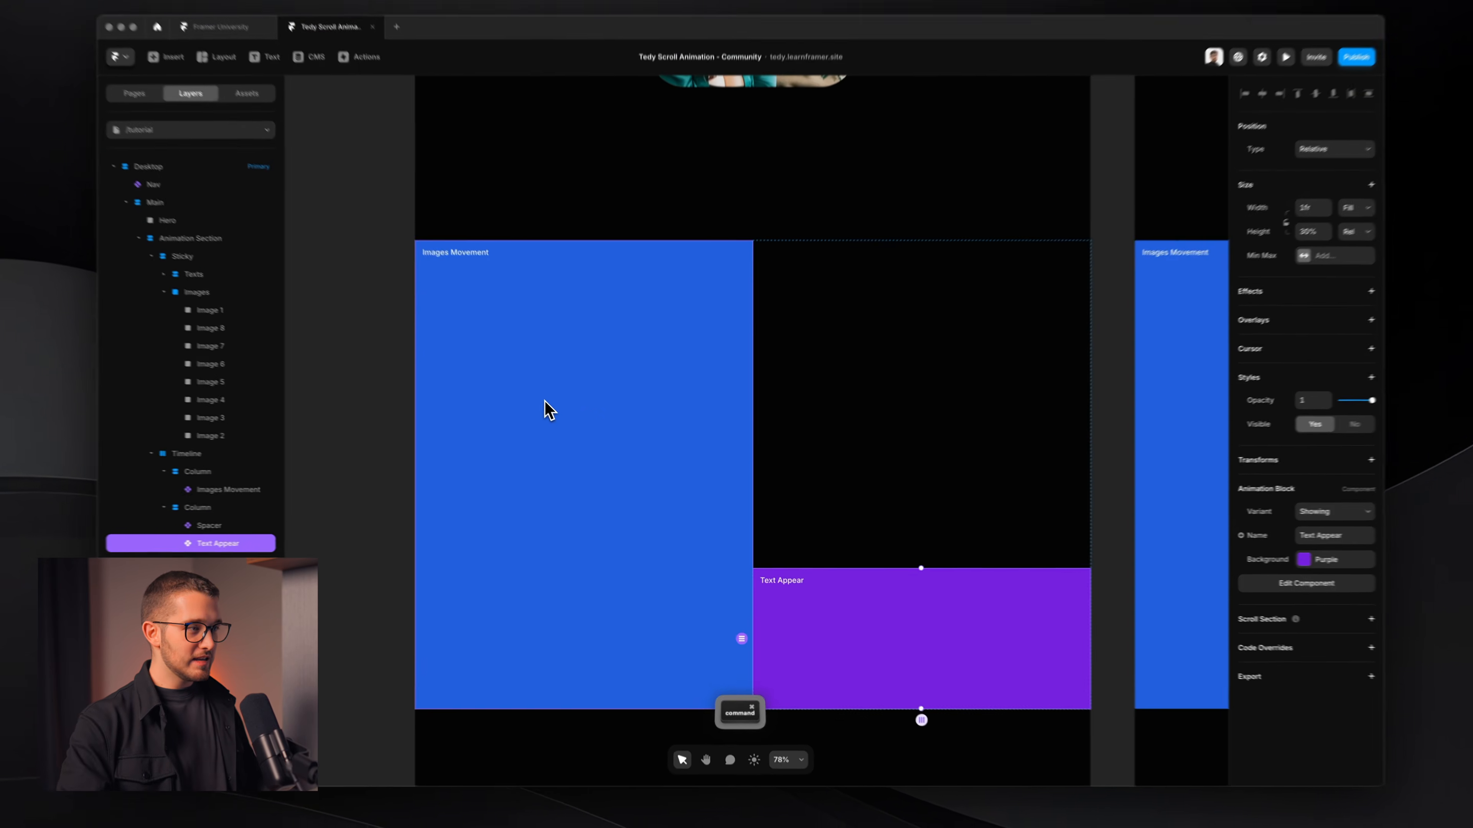
Step: Add a scroll section named image to the Images Movement block and one named text to the Text Appear block
{"action": "left_click", "coordinate": [555, 418], "text": "super"}
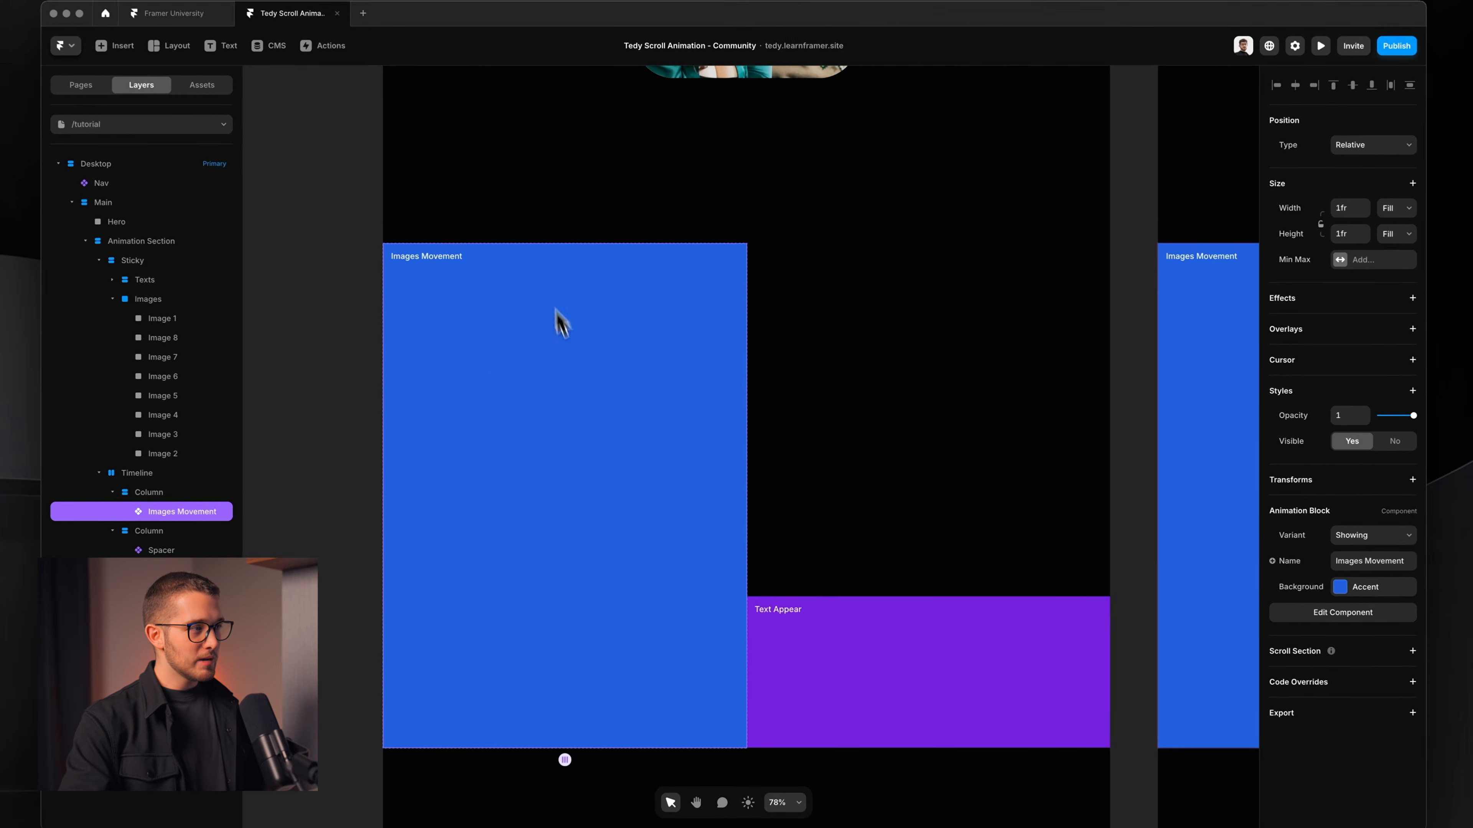
{"action": "left_click", "coordinate": [1344, 609]}
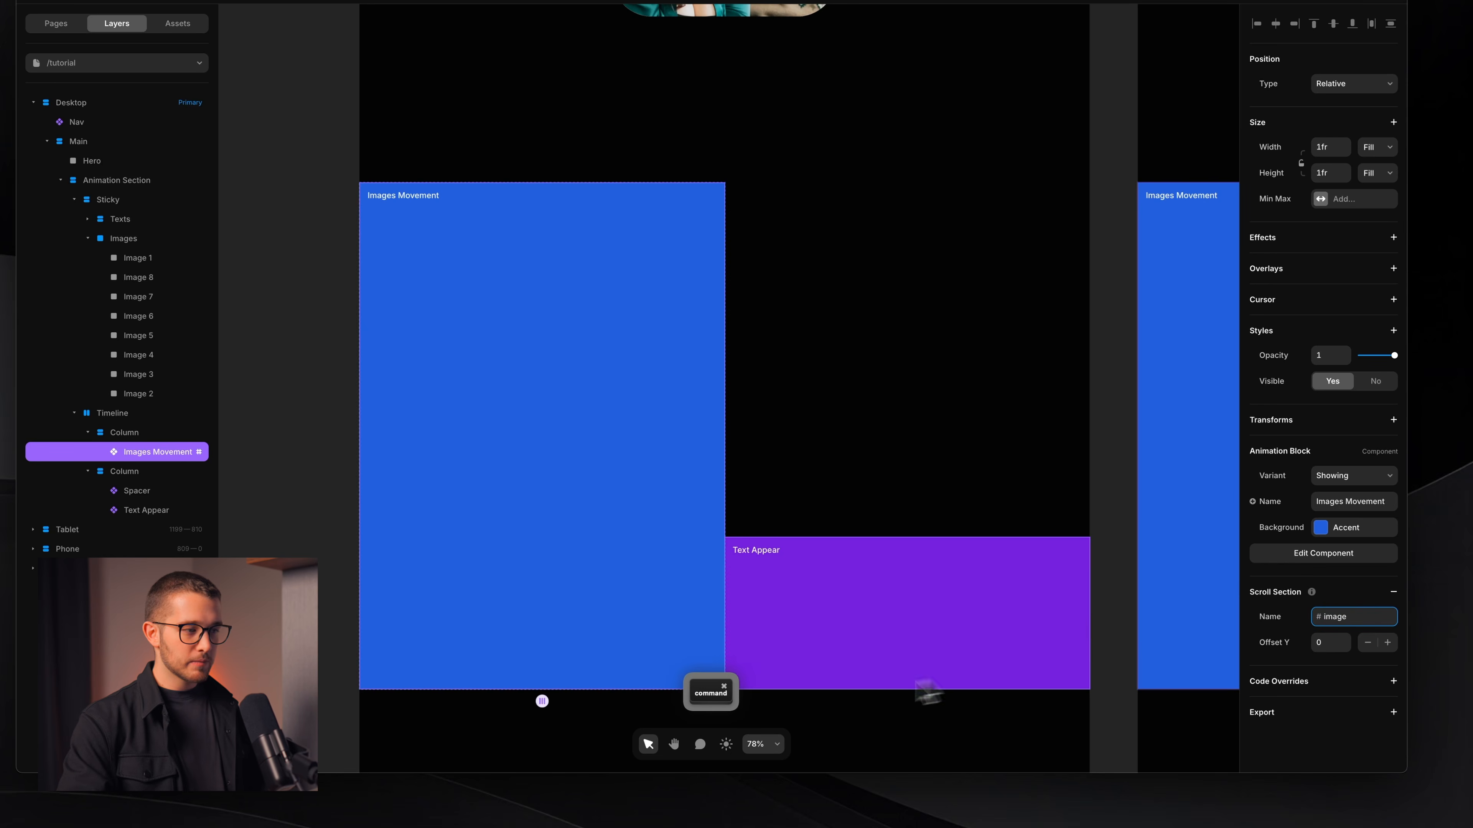
{"action": "left_click", "coordinate": [896, 659]}
{"action": "scroll", "coordinate": [894, 553], "scroll_direction": "down", "scroll_amount": 1}
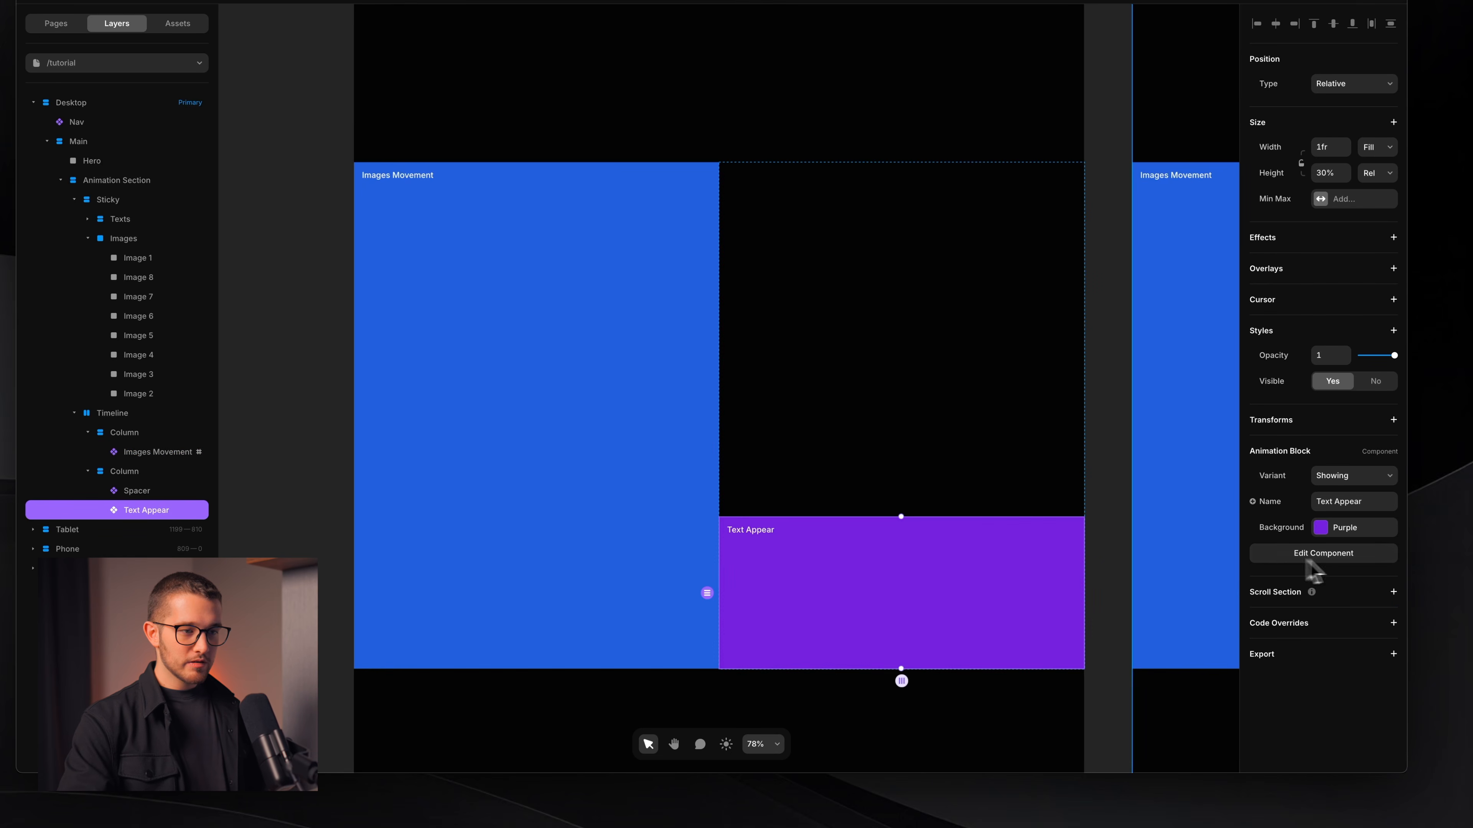
{"action": "left_click", "coordinate": [1359, 592]}
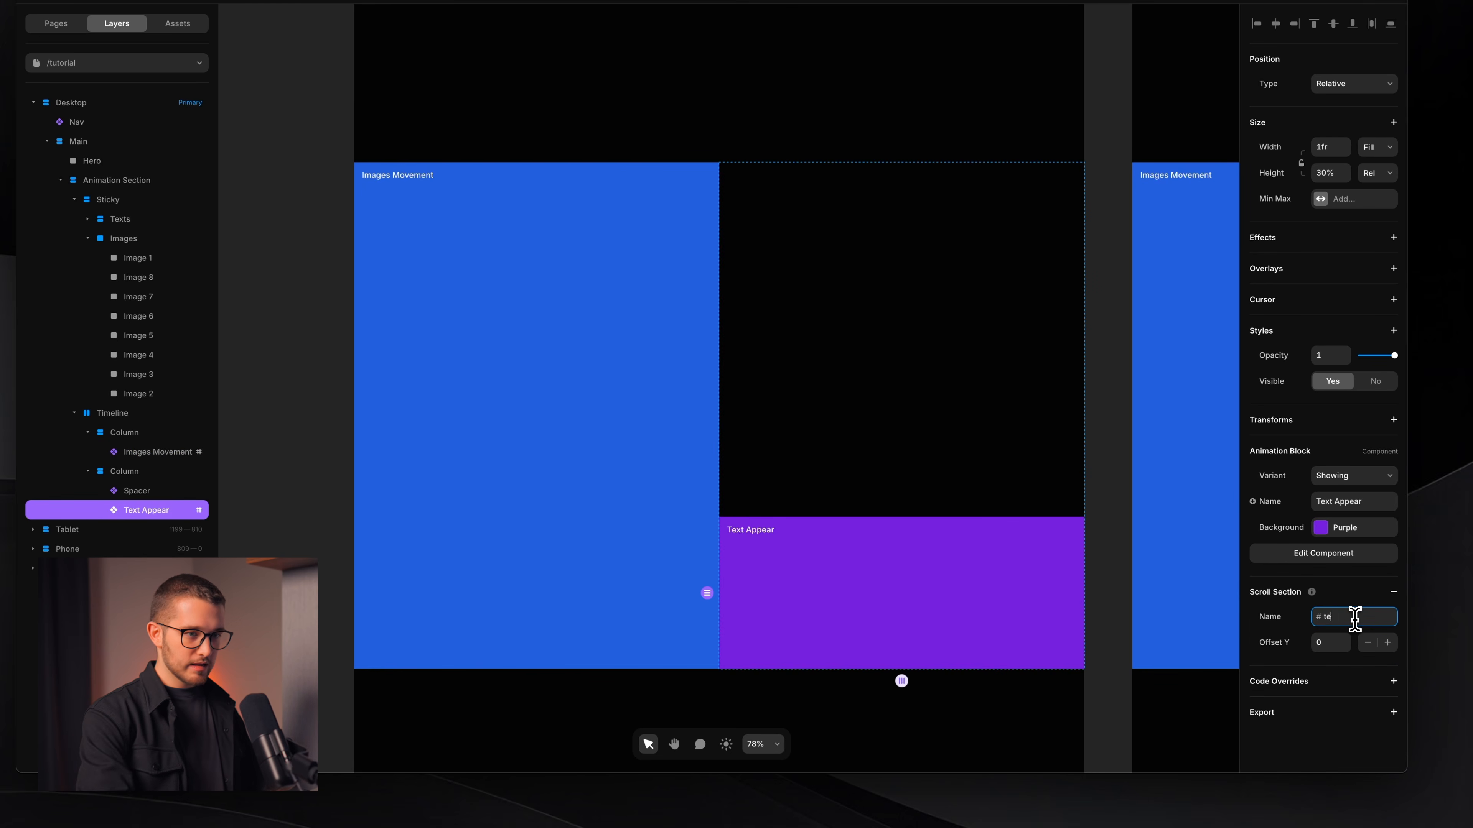
{"action": "left_click", "coordinate": [894, 390]}
Step: Add a Scroll Transform effect to Image 1 and place its settings beside the image
{"action": "scroll", "coordinate": [894, 389], "scroll_direction": "up", "scroll_amount": 6}
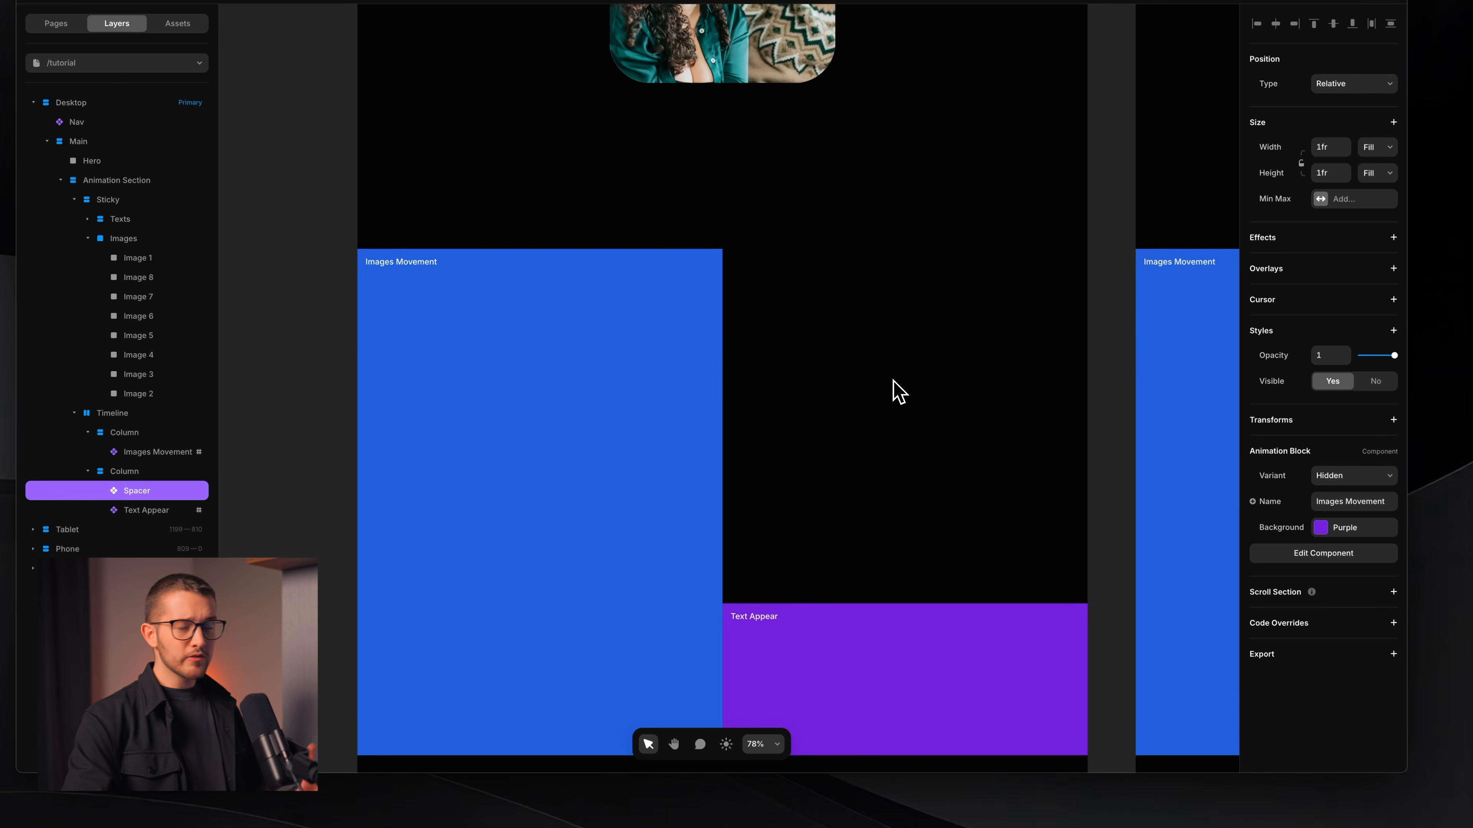
{"action": "scroll", "coordinate": [893, 381], "scroll_direction": "up", "scroll_amount": 1}
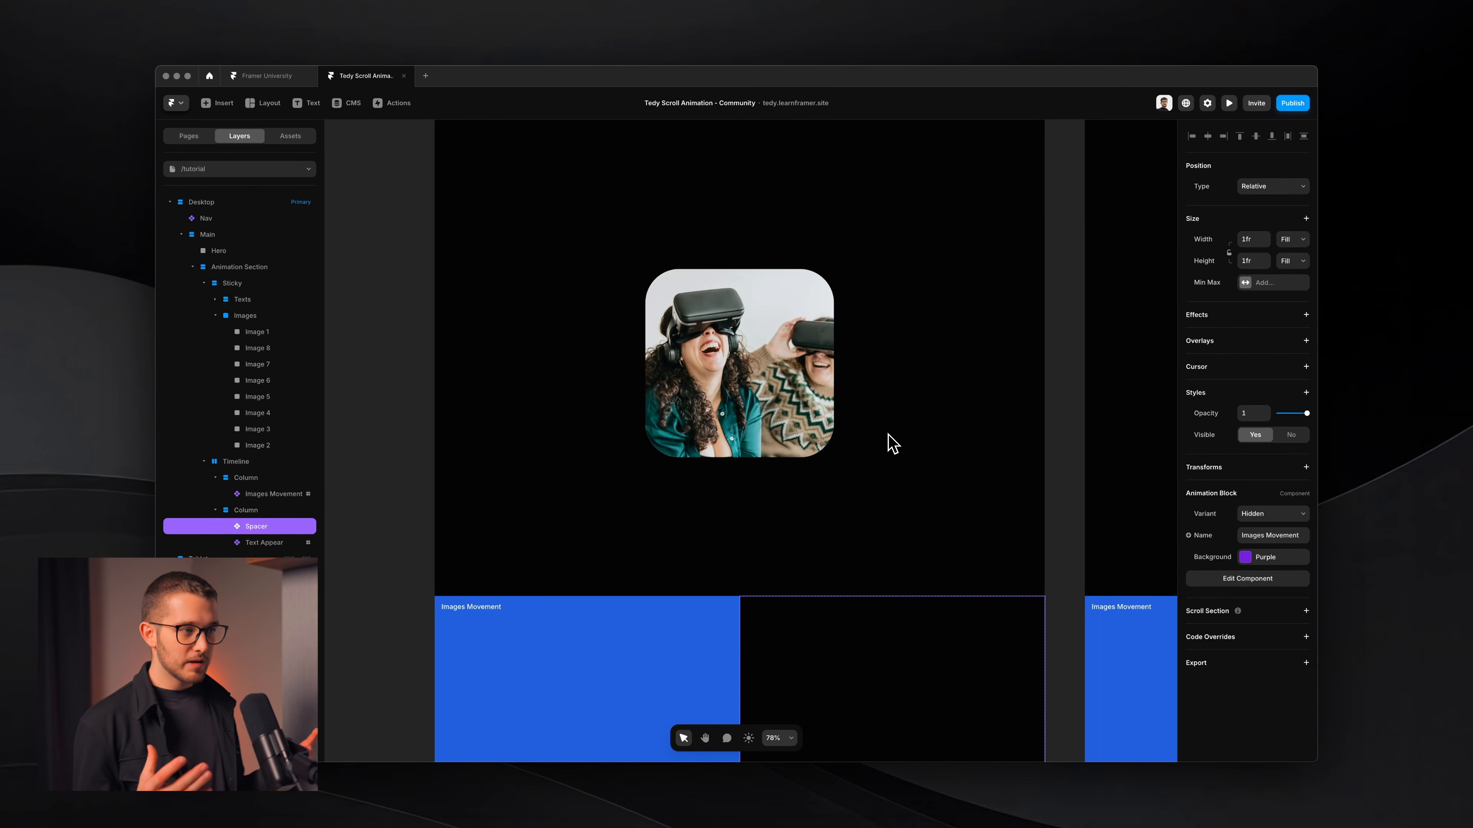
{"action": "left_click", "coordinate": [273, 332]}
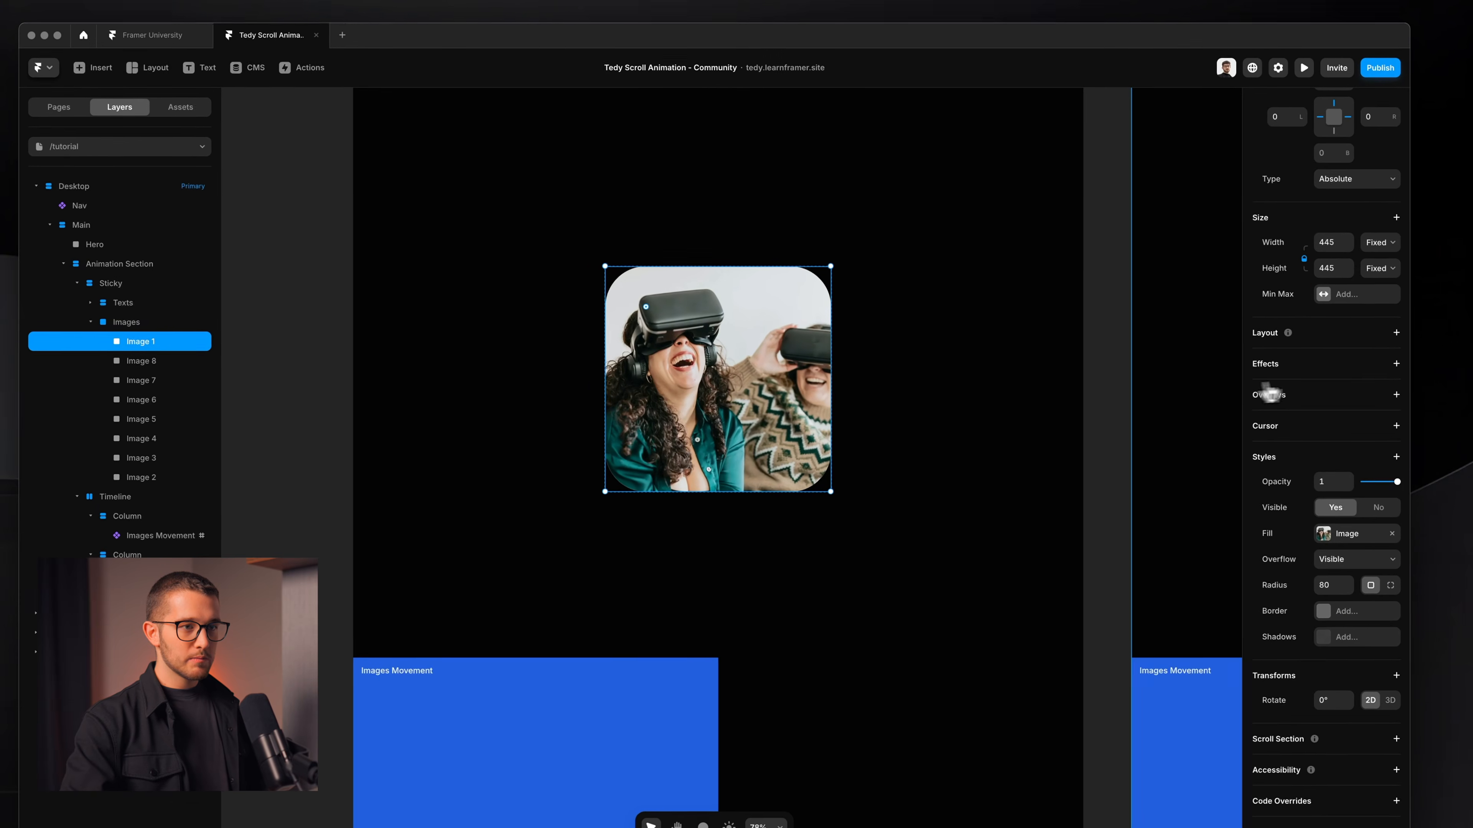
{"action": "left_click", "coordinate": [1396, 363]}
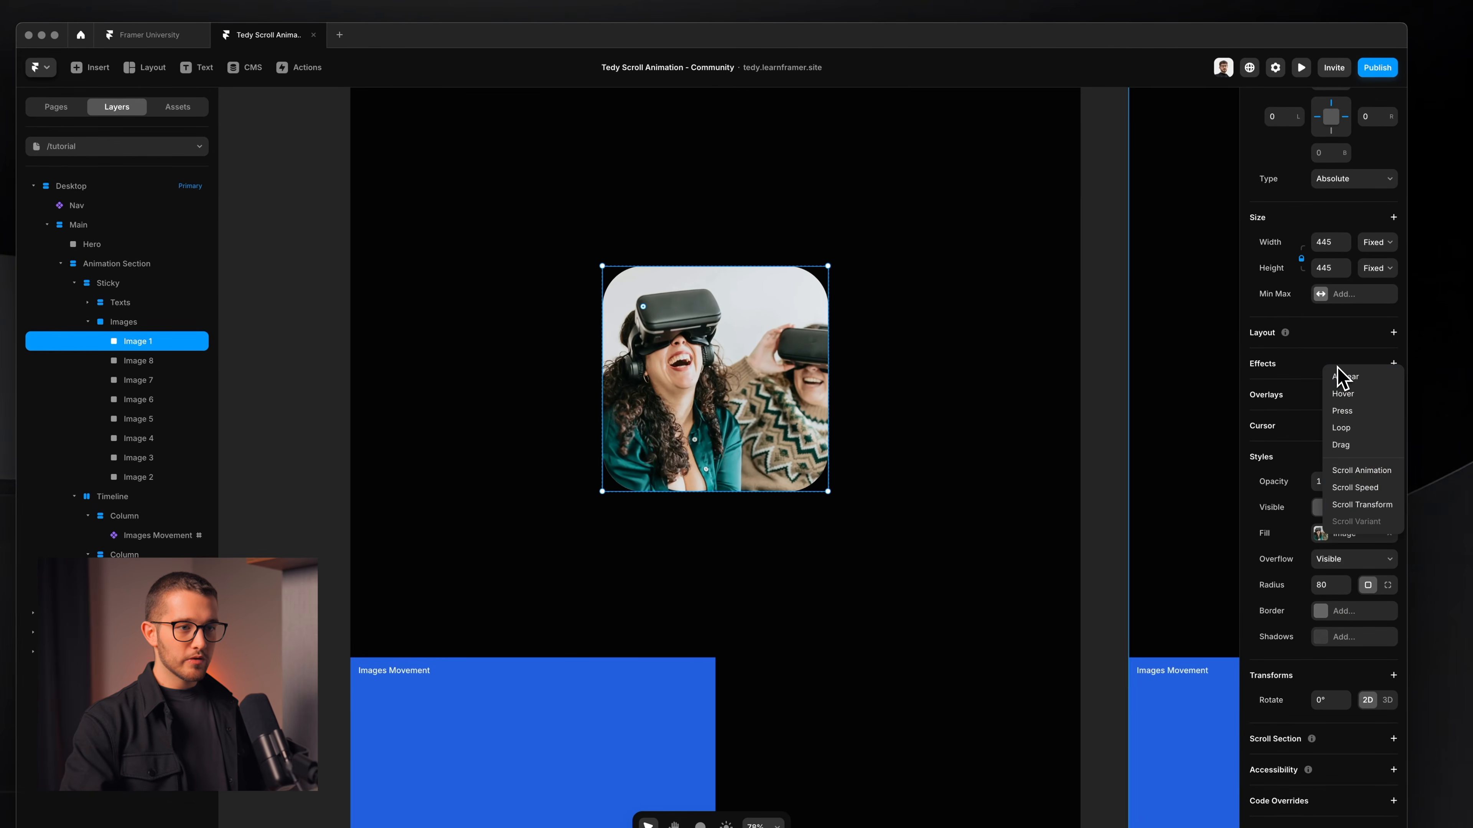
{"action": "left_click", "coordinate": [1361, 504]}
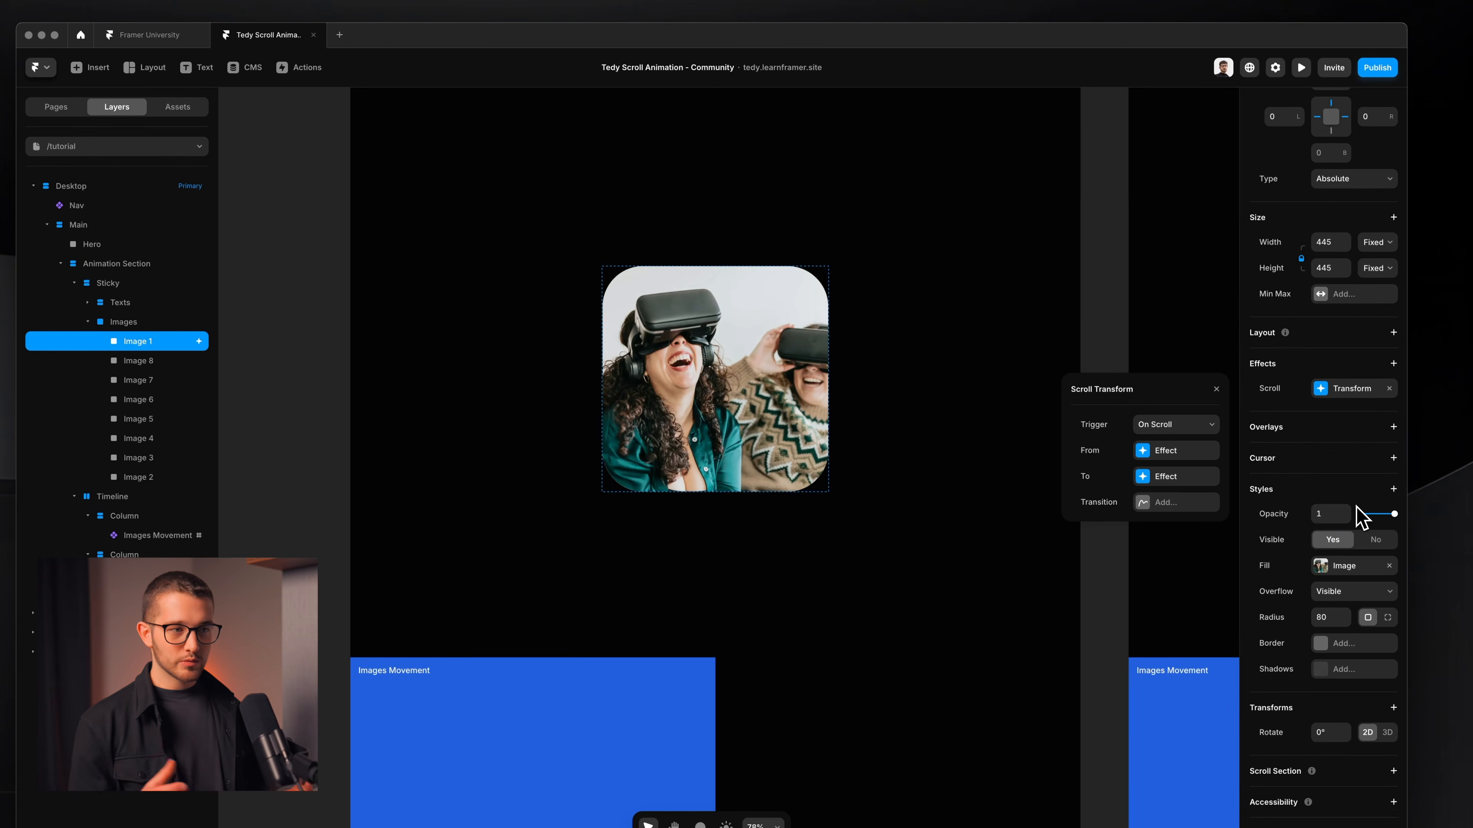
{"action": "left_click_drag", "start_coordinate": [1104, 380], "coordinate": [984, 227]}
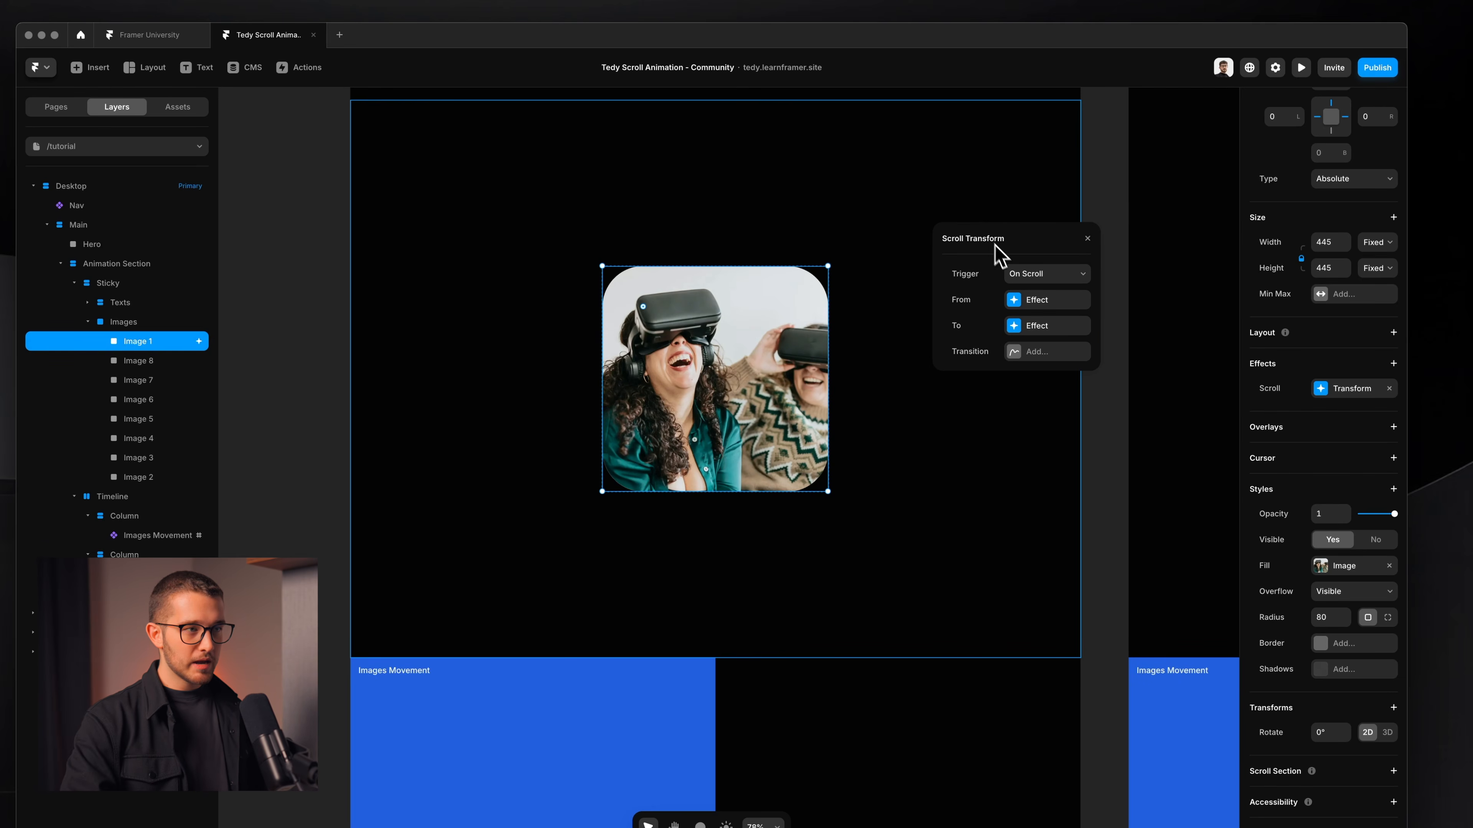
Step: Trigger Image 1's Scroll Transform on Section in View, using the #image section
{"action": "left_click", "coordinate": [1015, 274]}
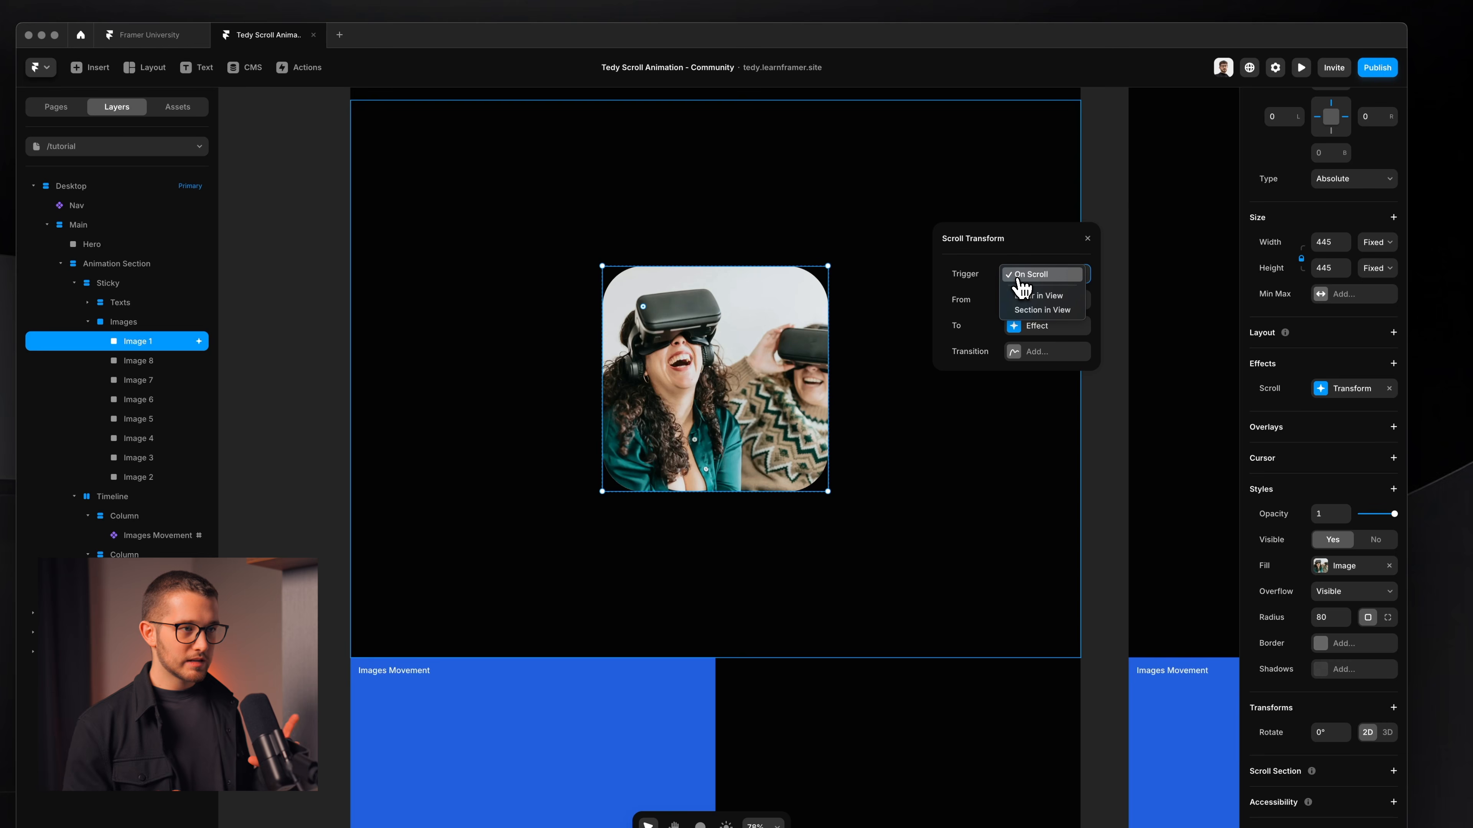
{"action": "left_click", "coordinate": [1032, 321]}
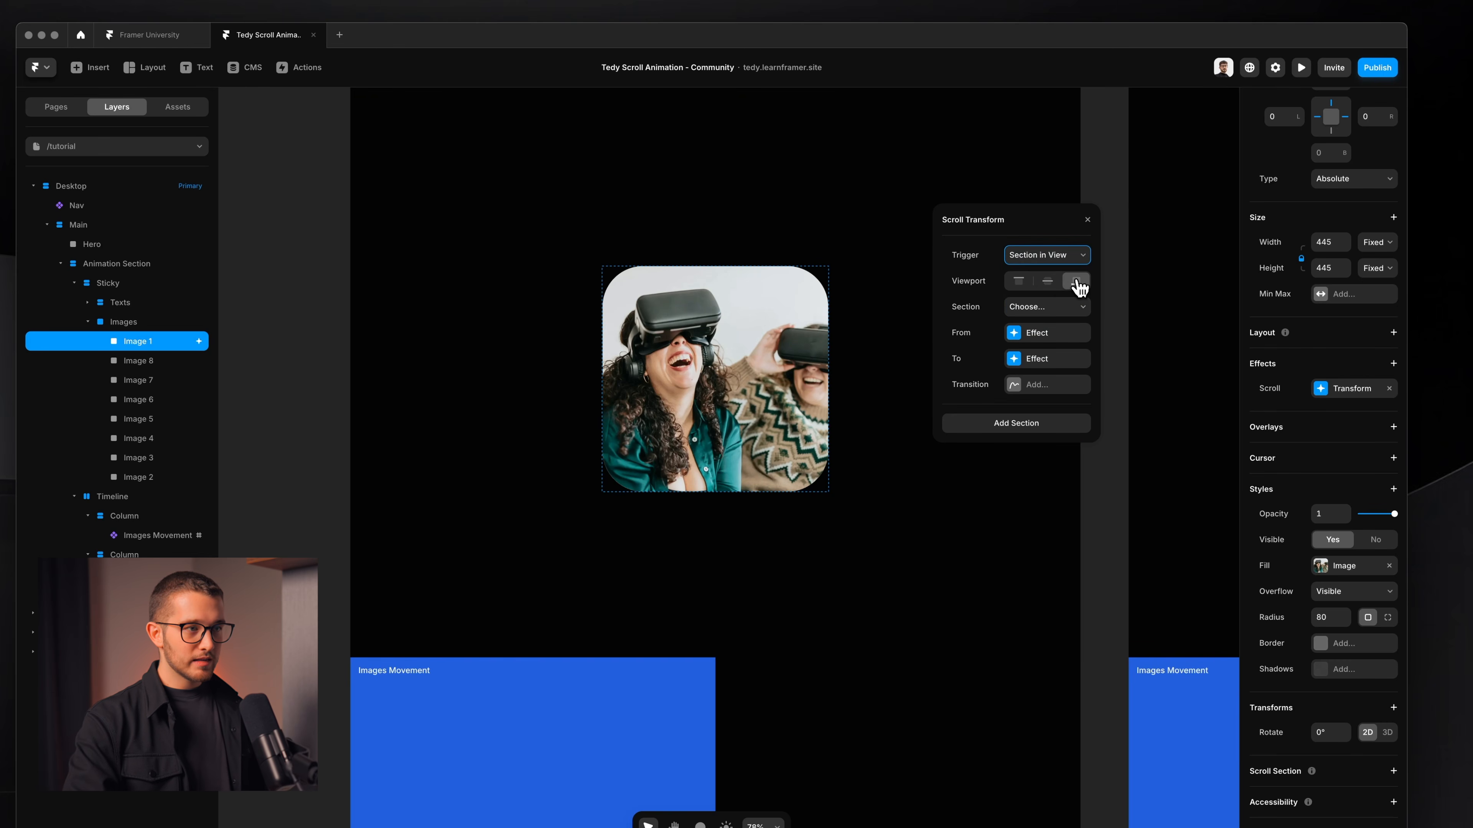
{"action": "left_click", "coordinate": [1058, 314]}
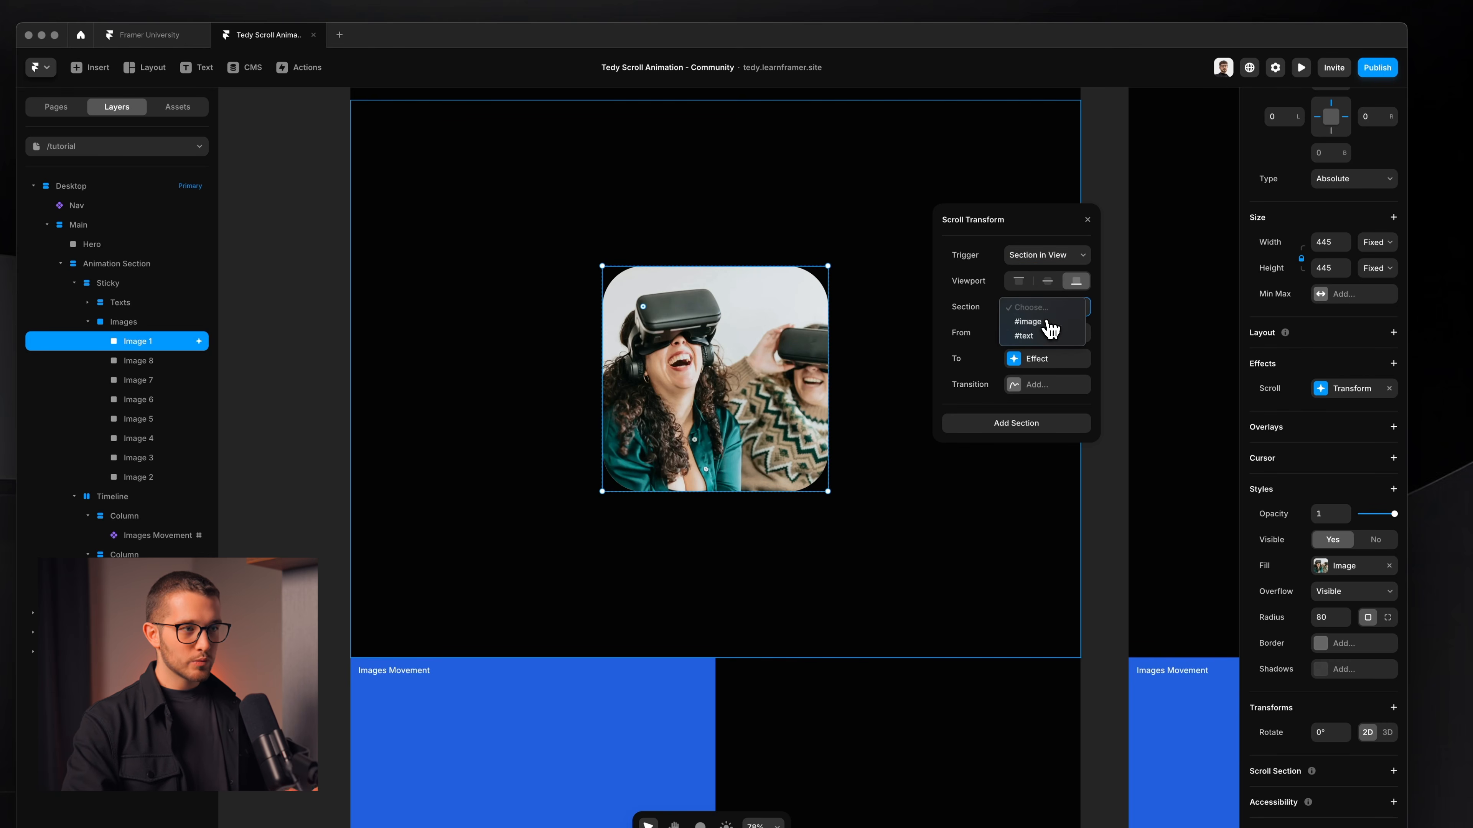
{"action": "left_click", "coordinate": [1027, 322]}
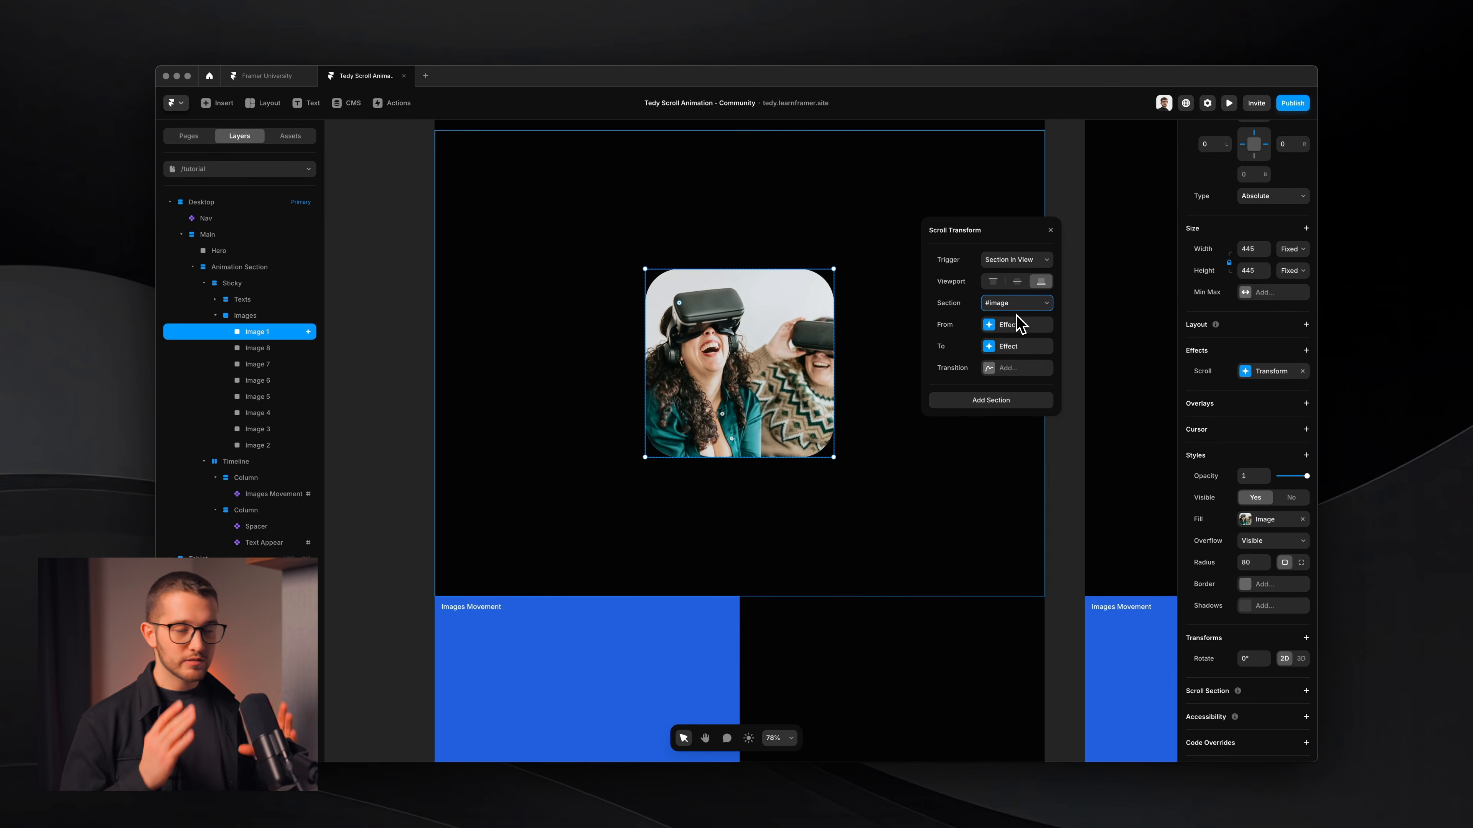
Step: Set the From state of Image 1's Scroll Transform to opacity 1 and scale 1
{"action": "scroll", "coordinate": [730, 460], "scroll_direction": "down", "scroll_amount": 6}
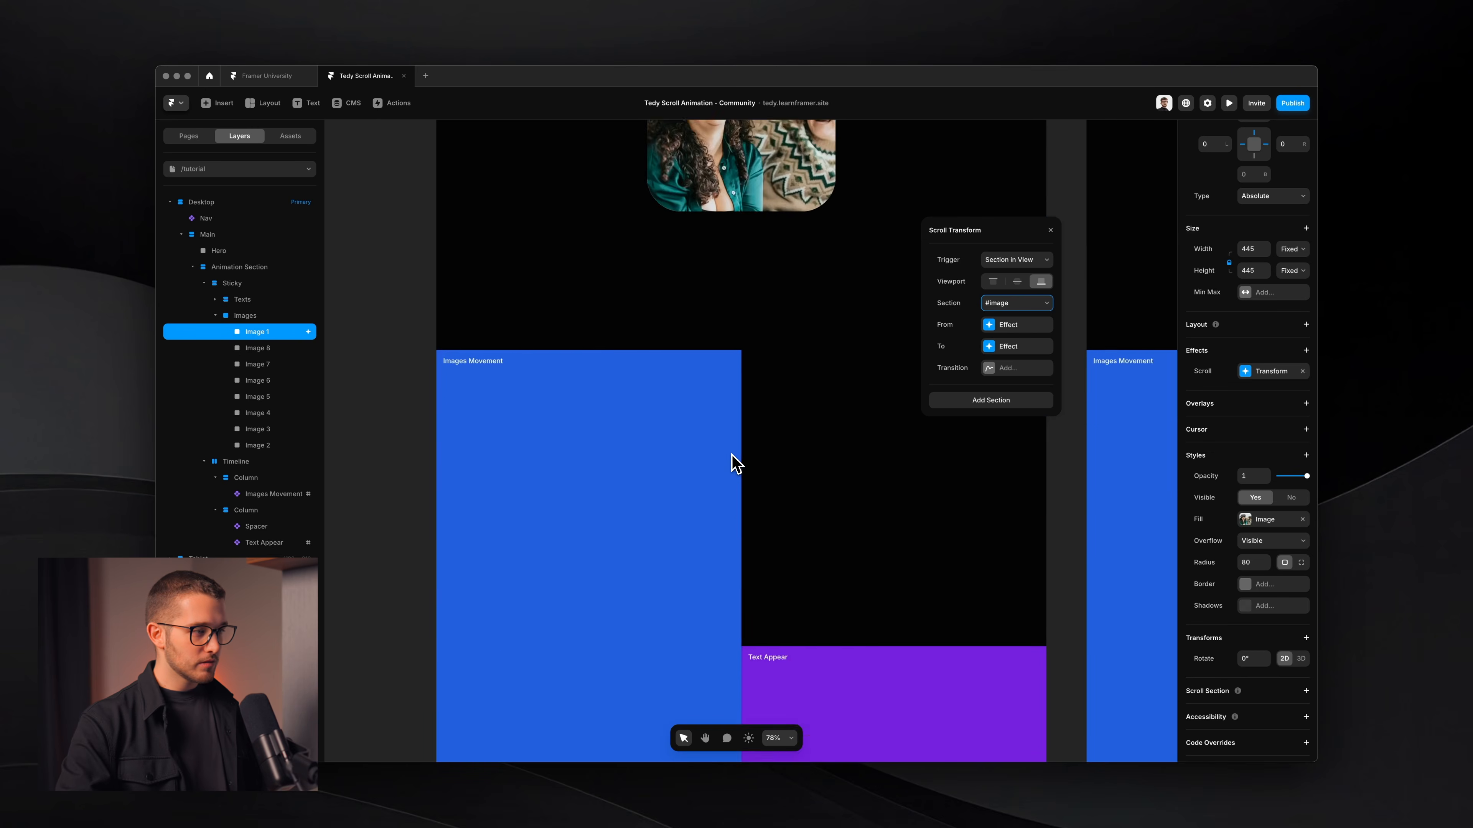
{"action": "key", "text": "Escape"}
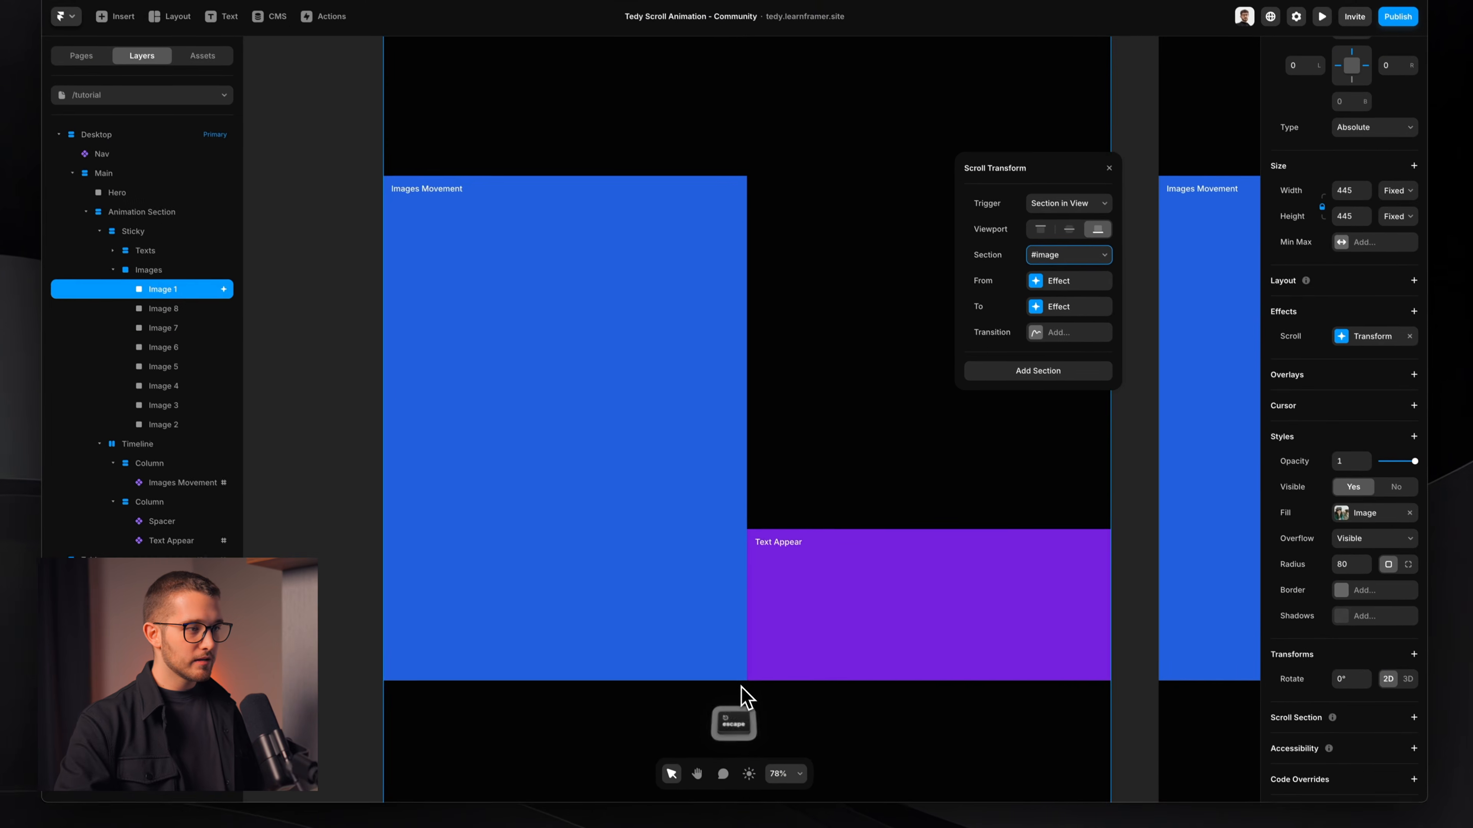
{"action": "scroll", "coordinate": [741, 690], "scroll_direction": "up", "scroll_amount": 6}
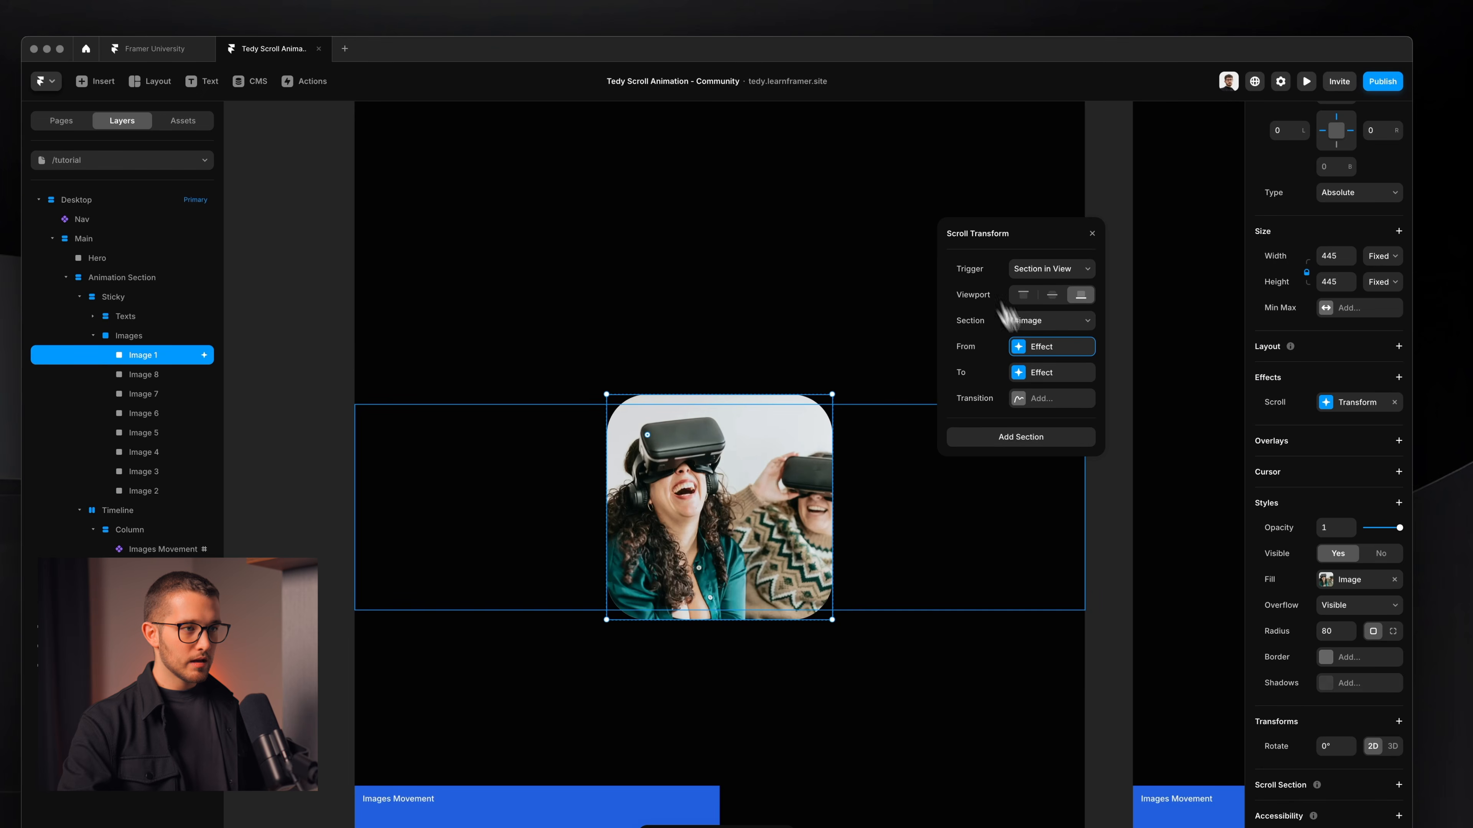
{"action": "left_click", "coordinate": [1056, 348]}
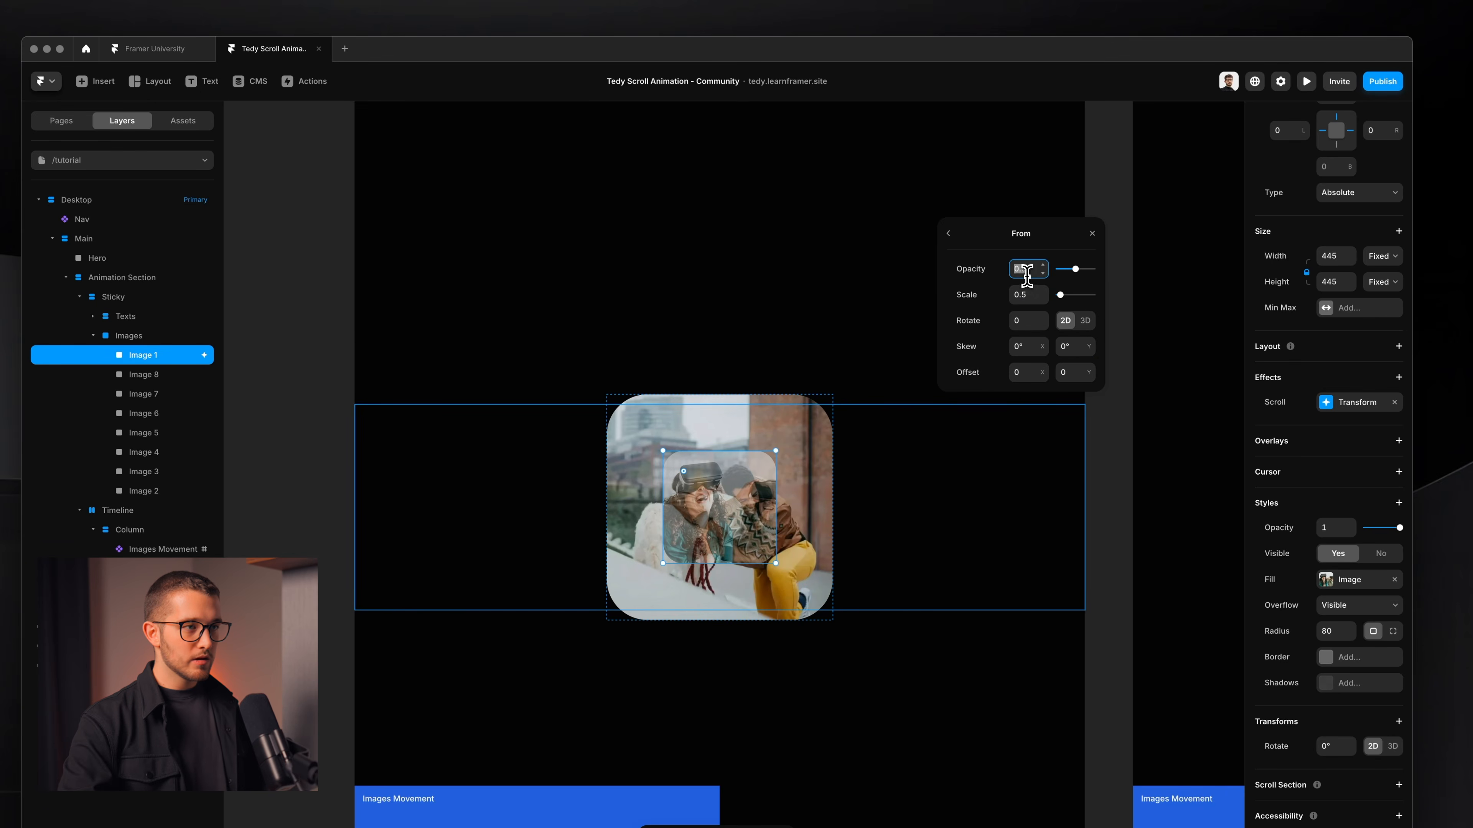
{"action": "left_click", "coordinate": [1023, 295]}
{"action": "type", "text": "1"}
{"action": "key", "text": "Return"}
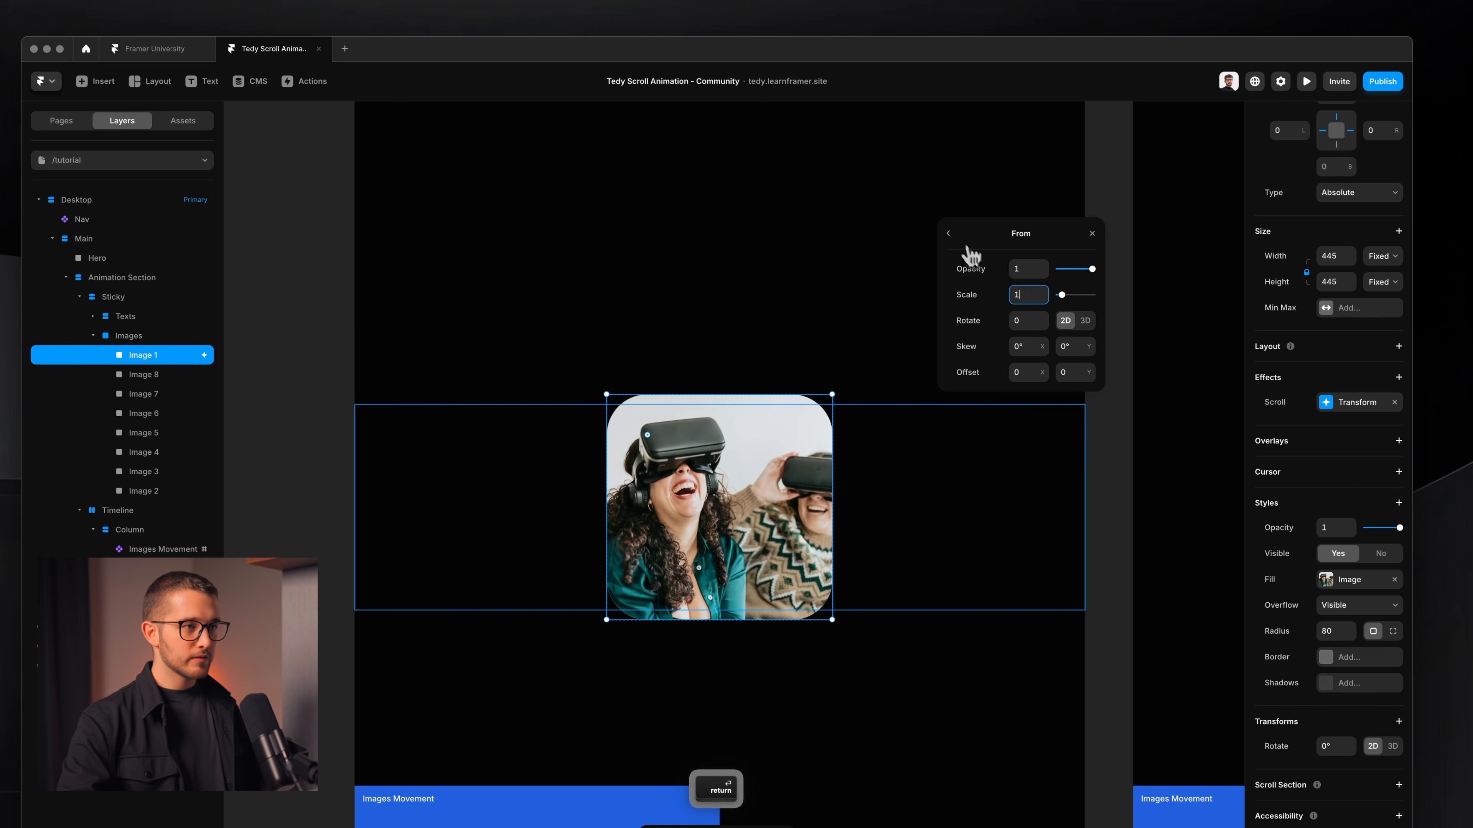
Step: Set the To state's scale of Image 1's Scroll Transform to 0.5
{"action": "left_click", "coordinate": [949, 234]}
{"action": "left_click", "coordinate": [1045, 374]}
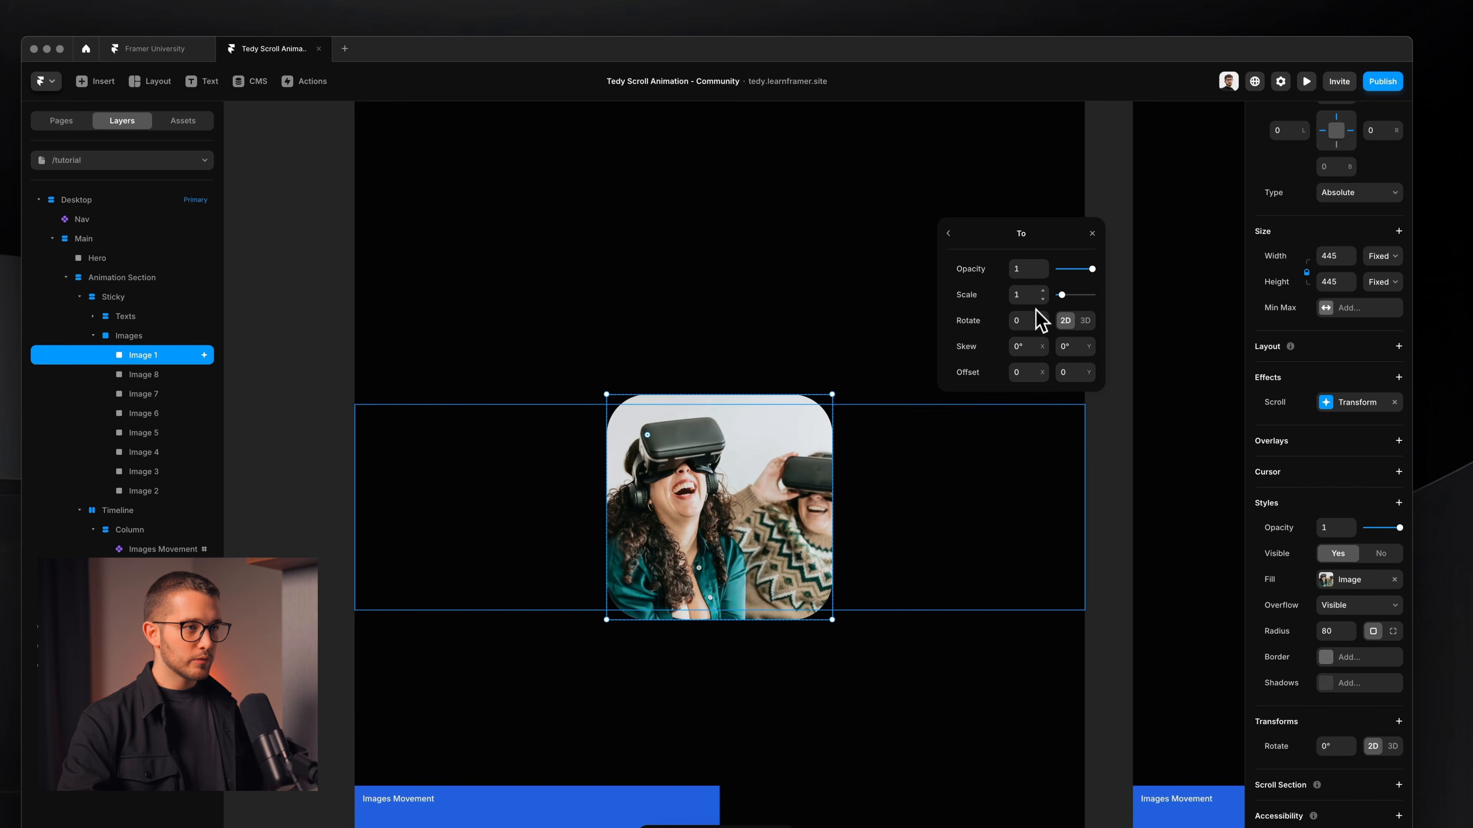
{"action": "type", "text": "0.5"}
{"action": "key", "text": "Return"}
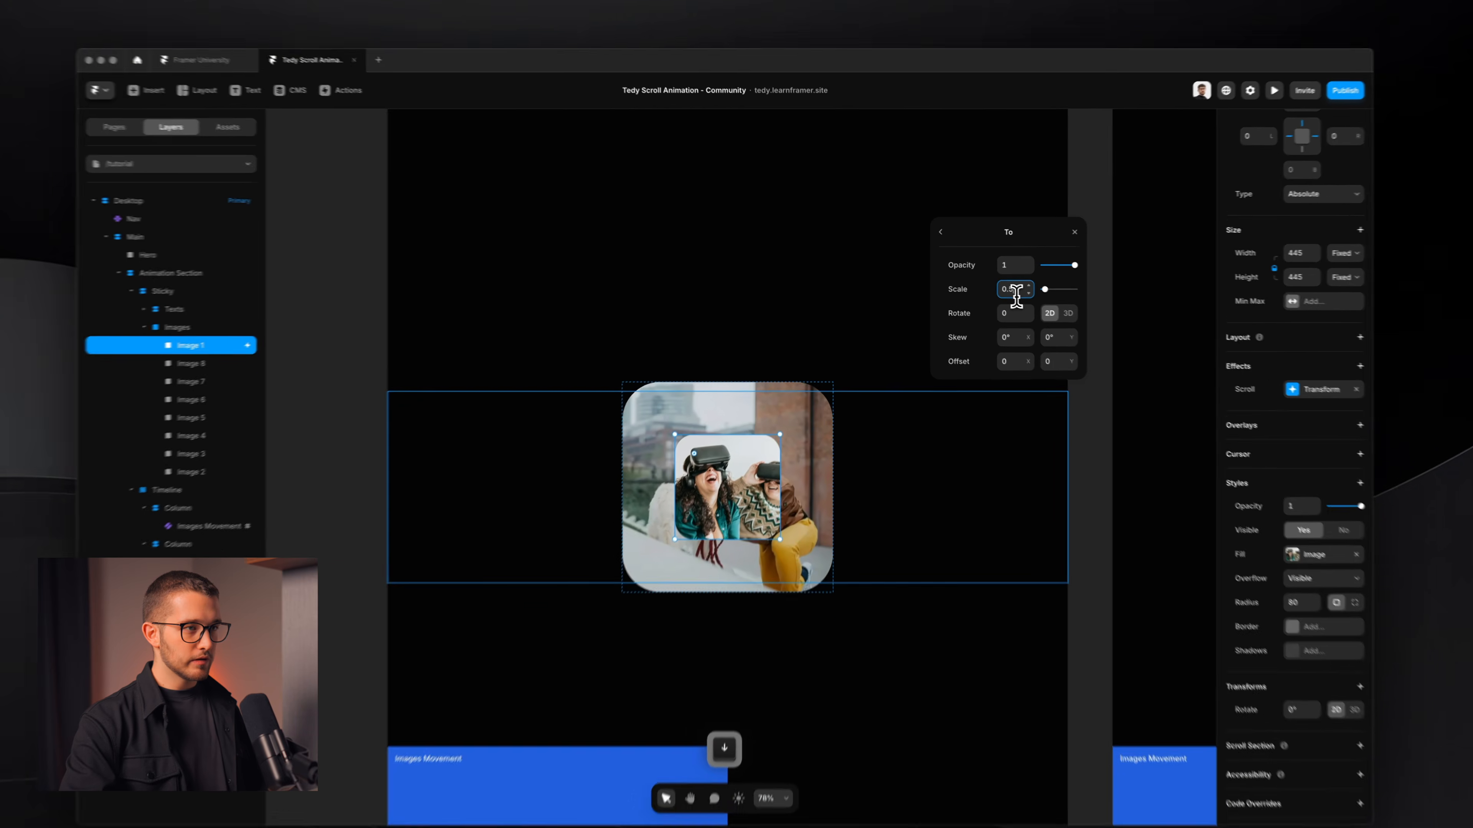
Step: Set the To state of Image 1's Scroll Transform to scale 0.4, offset X -334 and offset Y -228
{"action": "key", "text": "Down"}
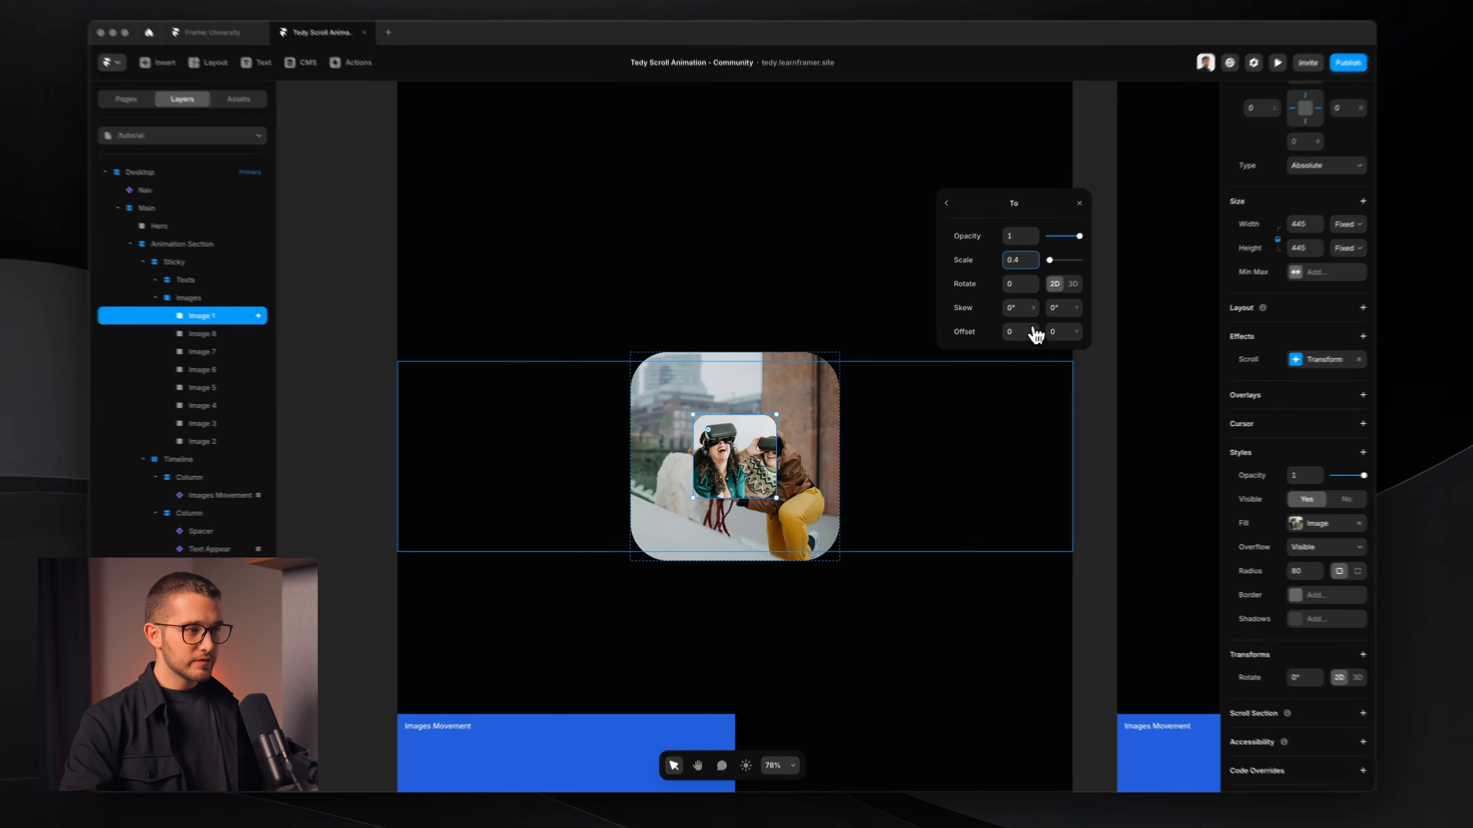
{"action": "left_click_drag", "start_coordinate": [1009, 347], "coordinate": [1064, 522]}
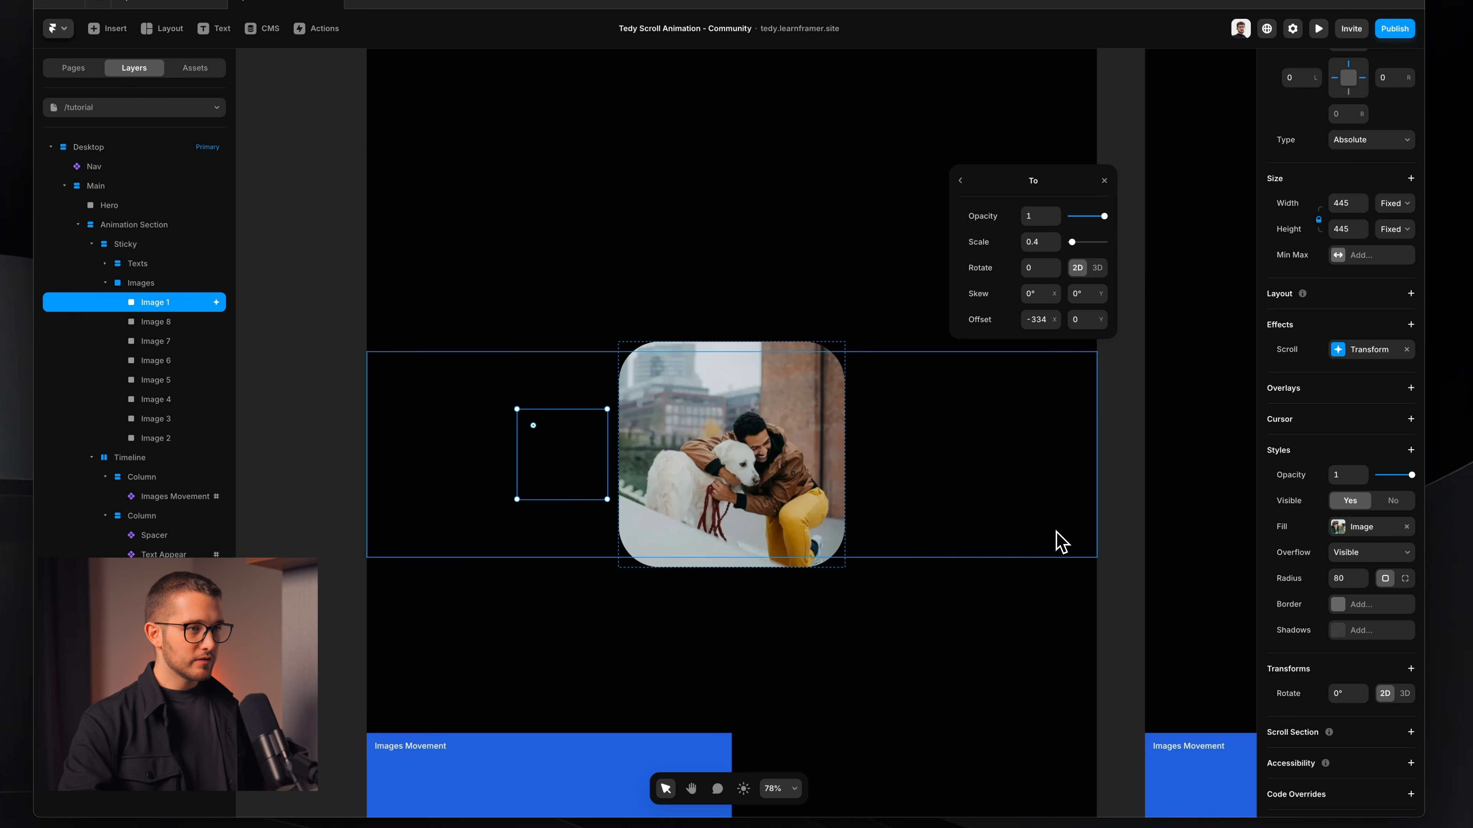
{"action": "left_click_drag", "start_coordinate": [1100, 320], "coordinate": [1114, 464]}
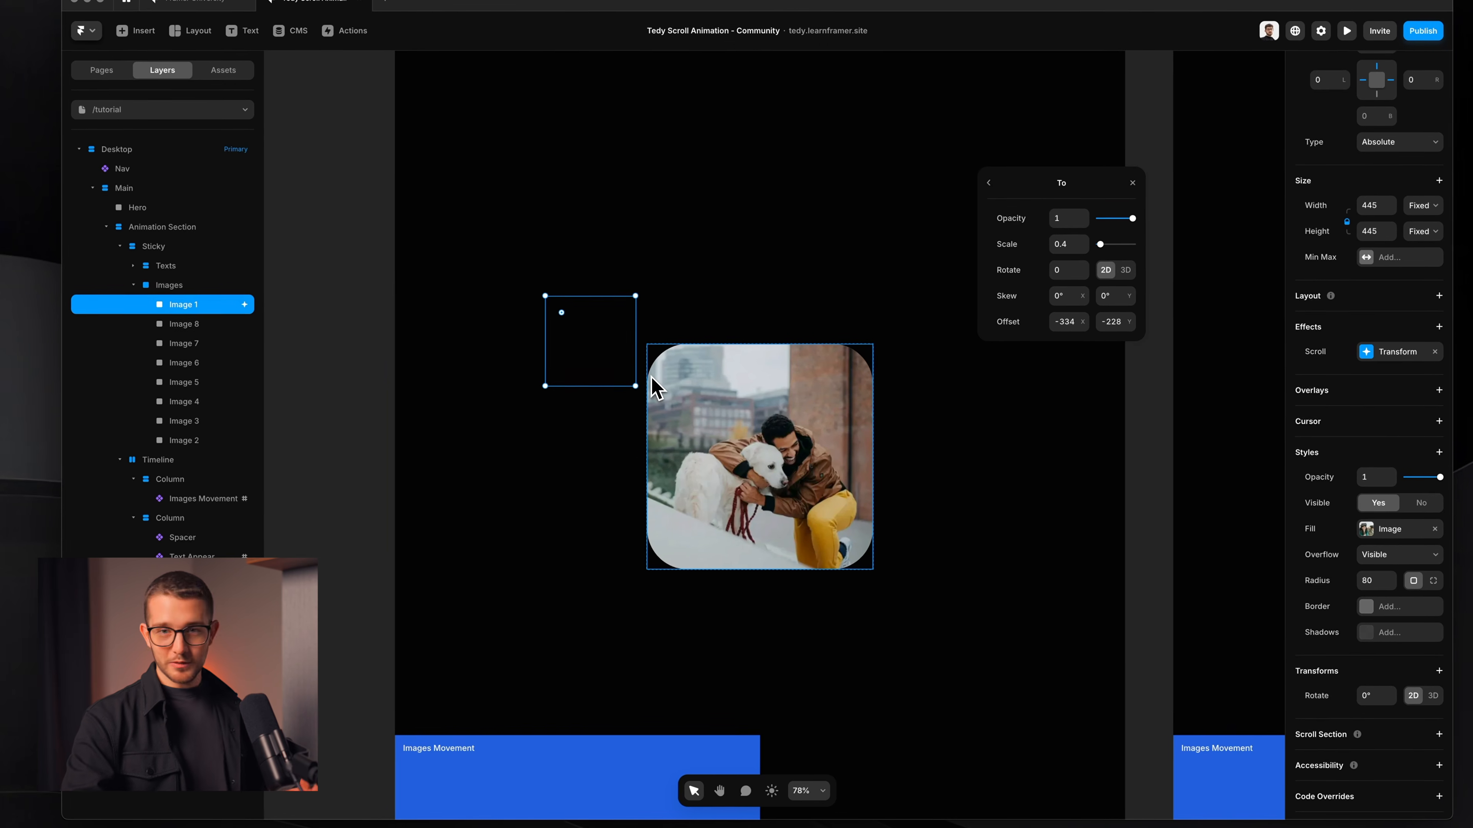
Step: Set the overflow of the Images frame to Visible
{"action": "left_click", "coordinate": [208, 285]}
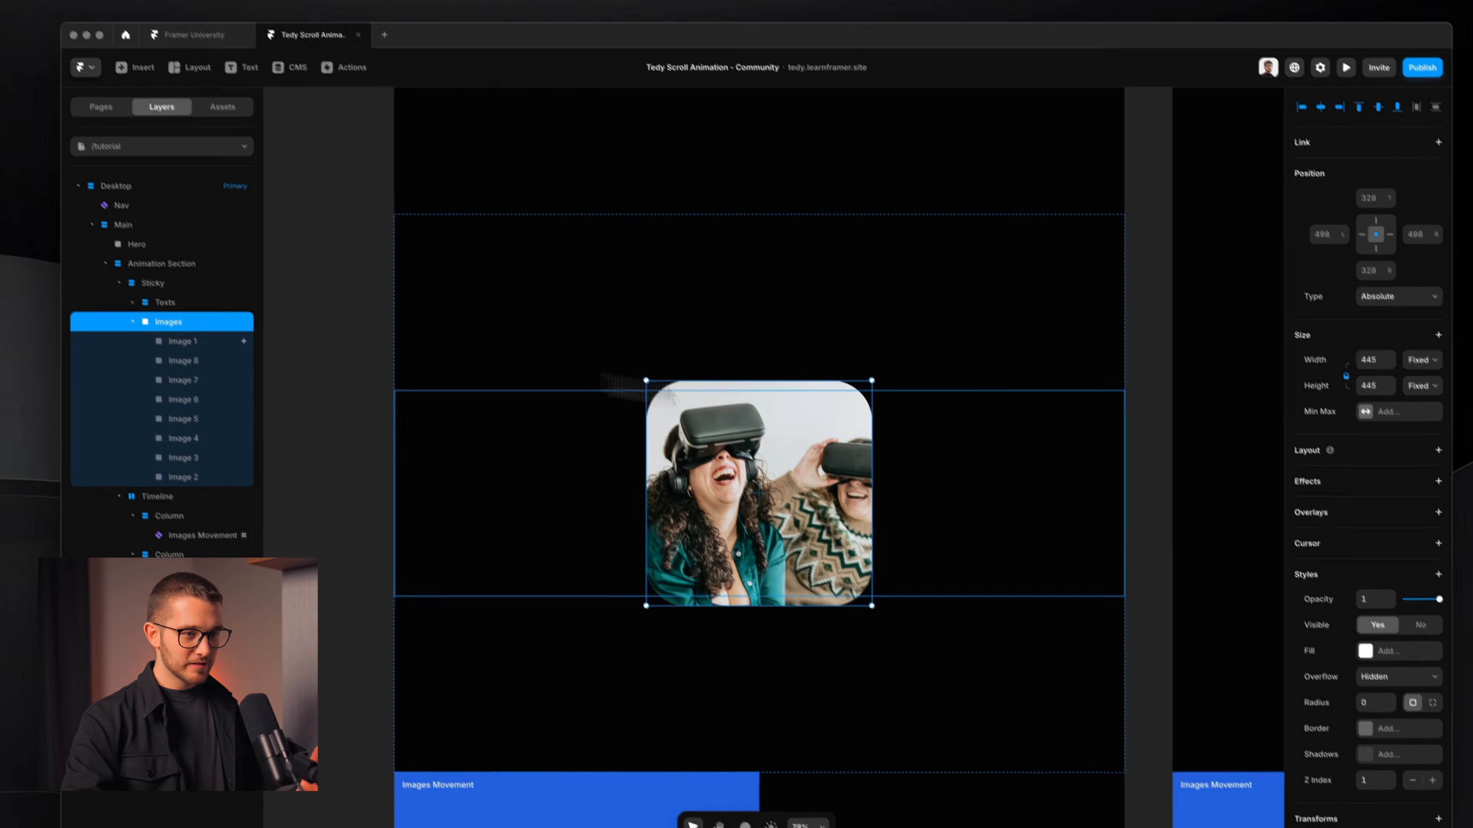
{"action": "left_click", "coordinate": [1394, 676]}
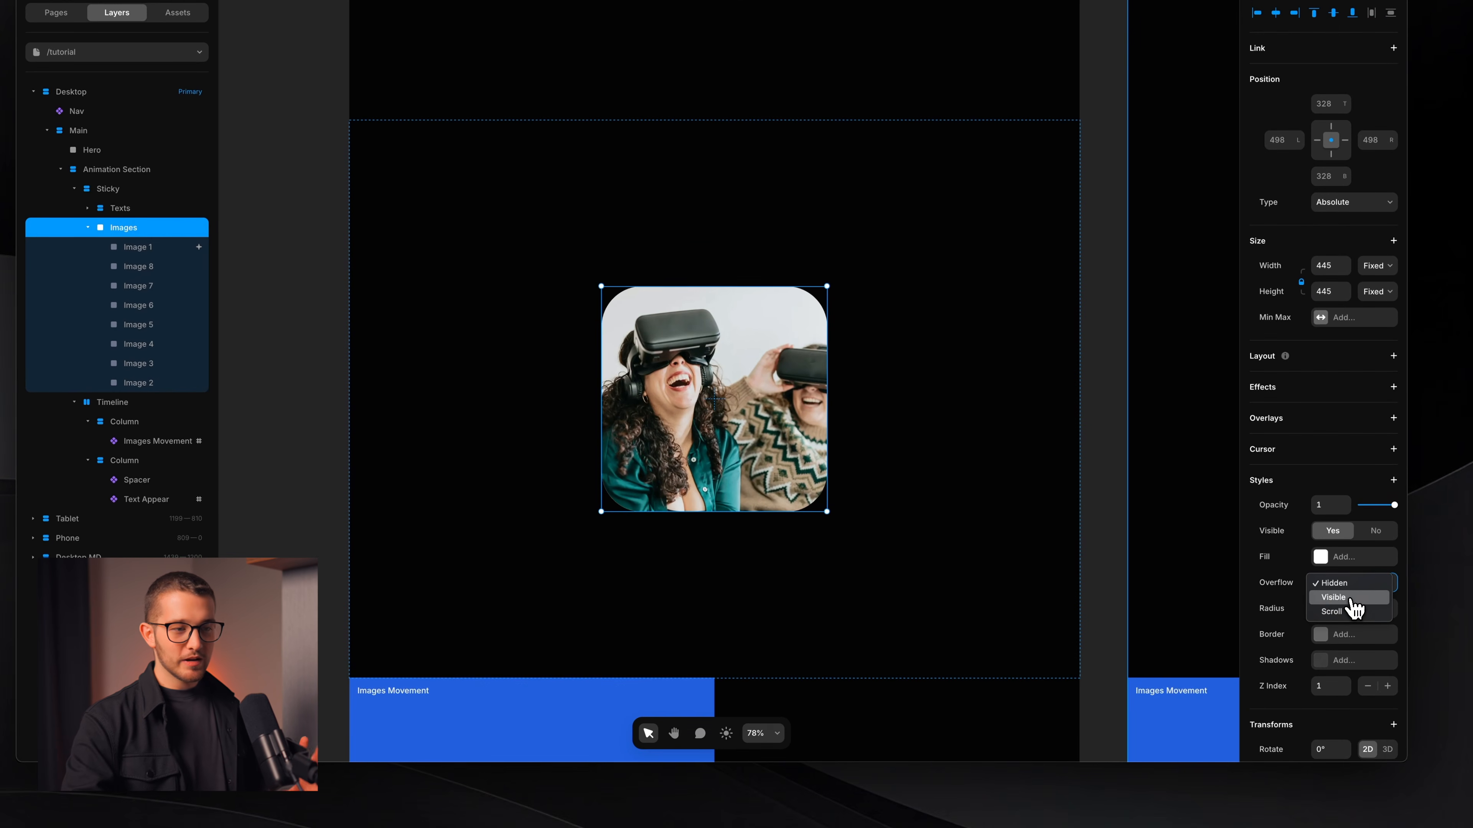
{"action": "left_click", "coordinate": [1354, 609]}
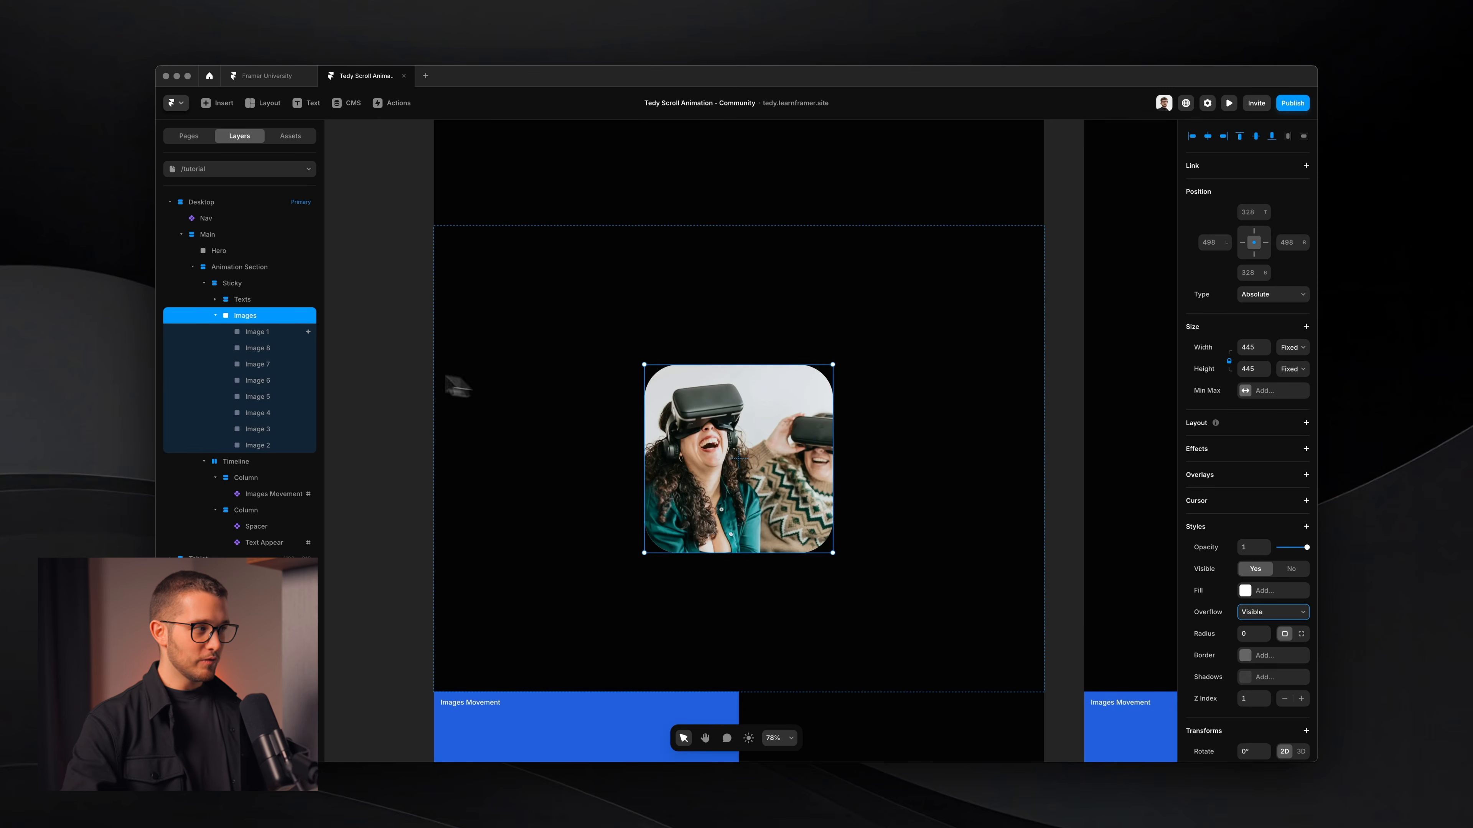
Step: Reopen Image 1's Scroll Transform To state and shift its offset to about X -433 and Y -312
{"action": "left_click", "coordinate": [257, 332]}
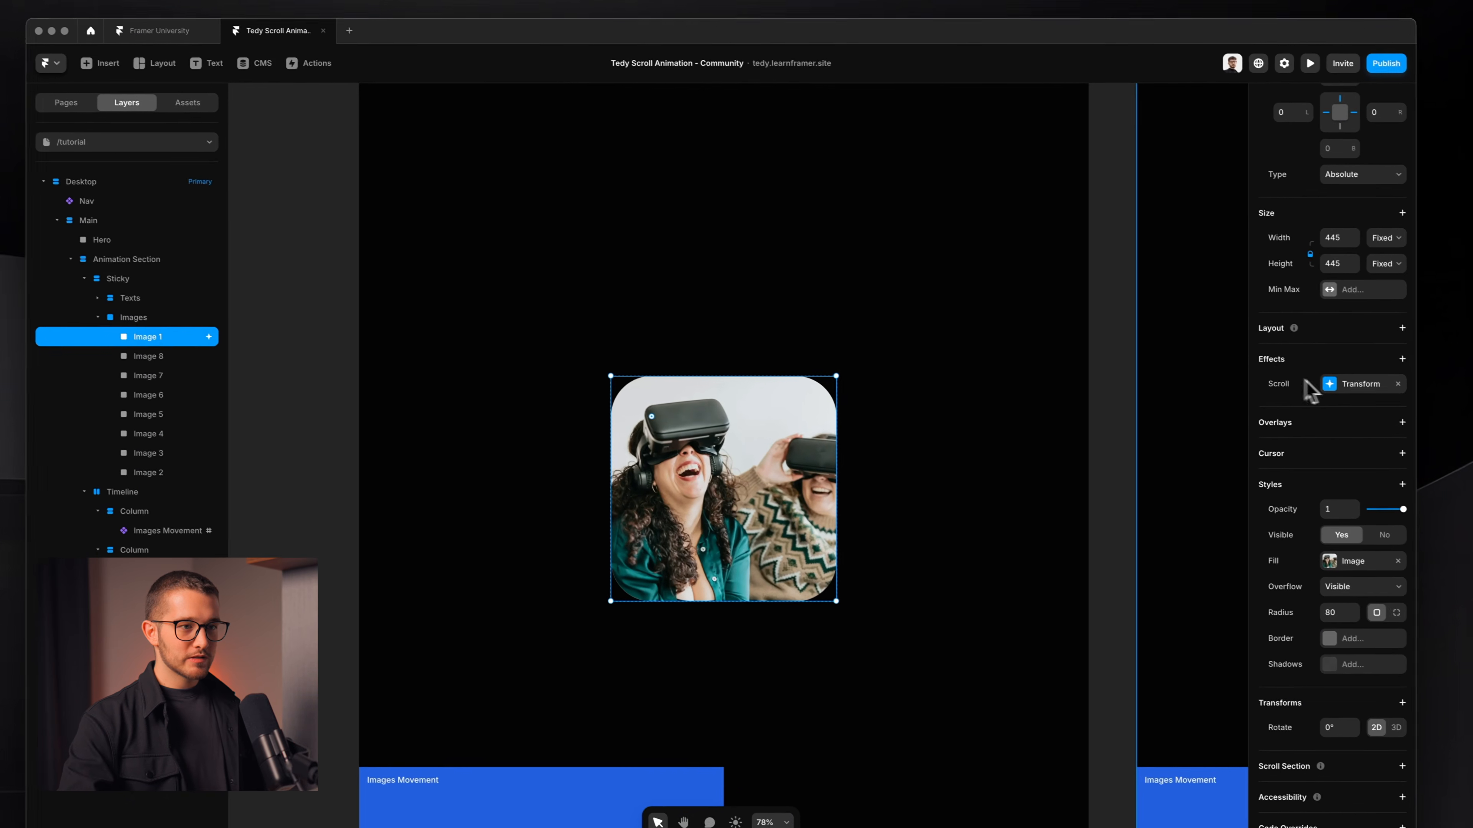
{"action": "left_click", "coordinate": [1249, 375]}
{"action": "left_click_drag", "start_coordinate": [1204, 387], "coordinate": [1050, 286]}
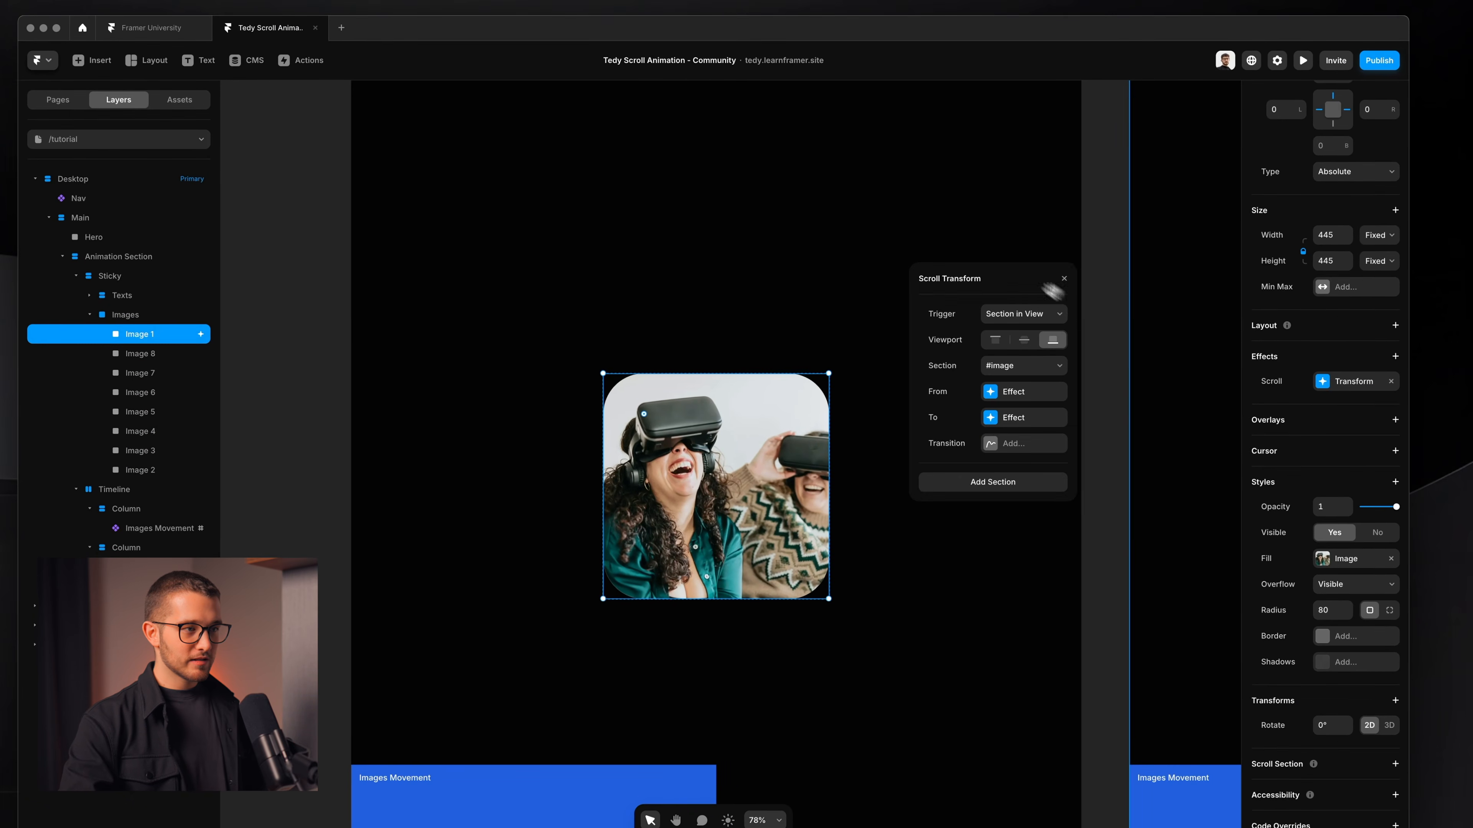
{"action": "left_click", "coordinate": [1016, 418]}
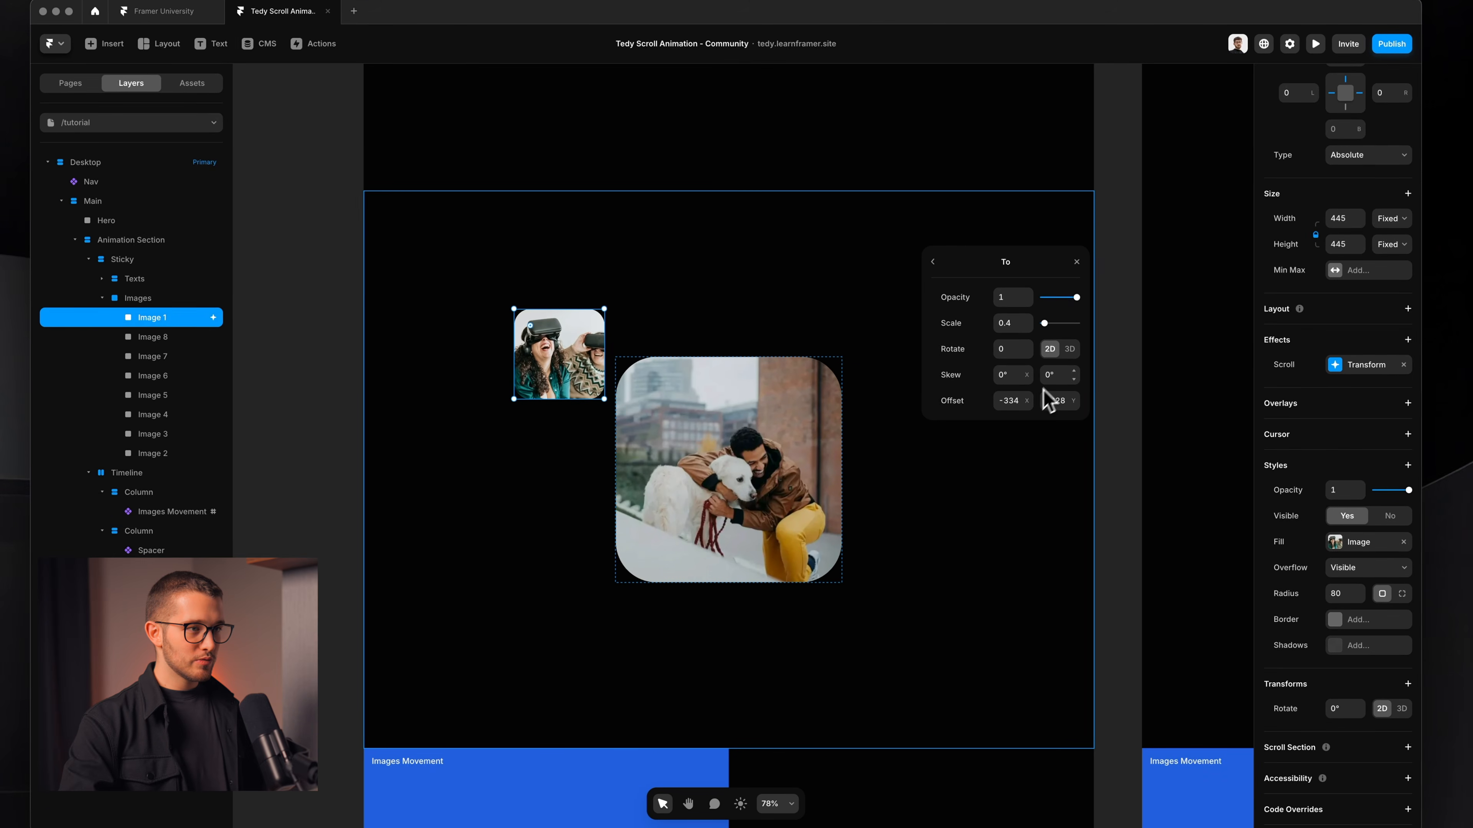
{"action": "left_click_drag", "start_coordinate": [1032, 415], "coordinate": [1016, 476]}
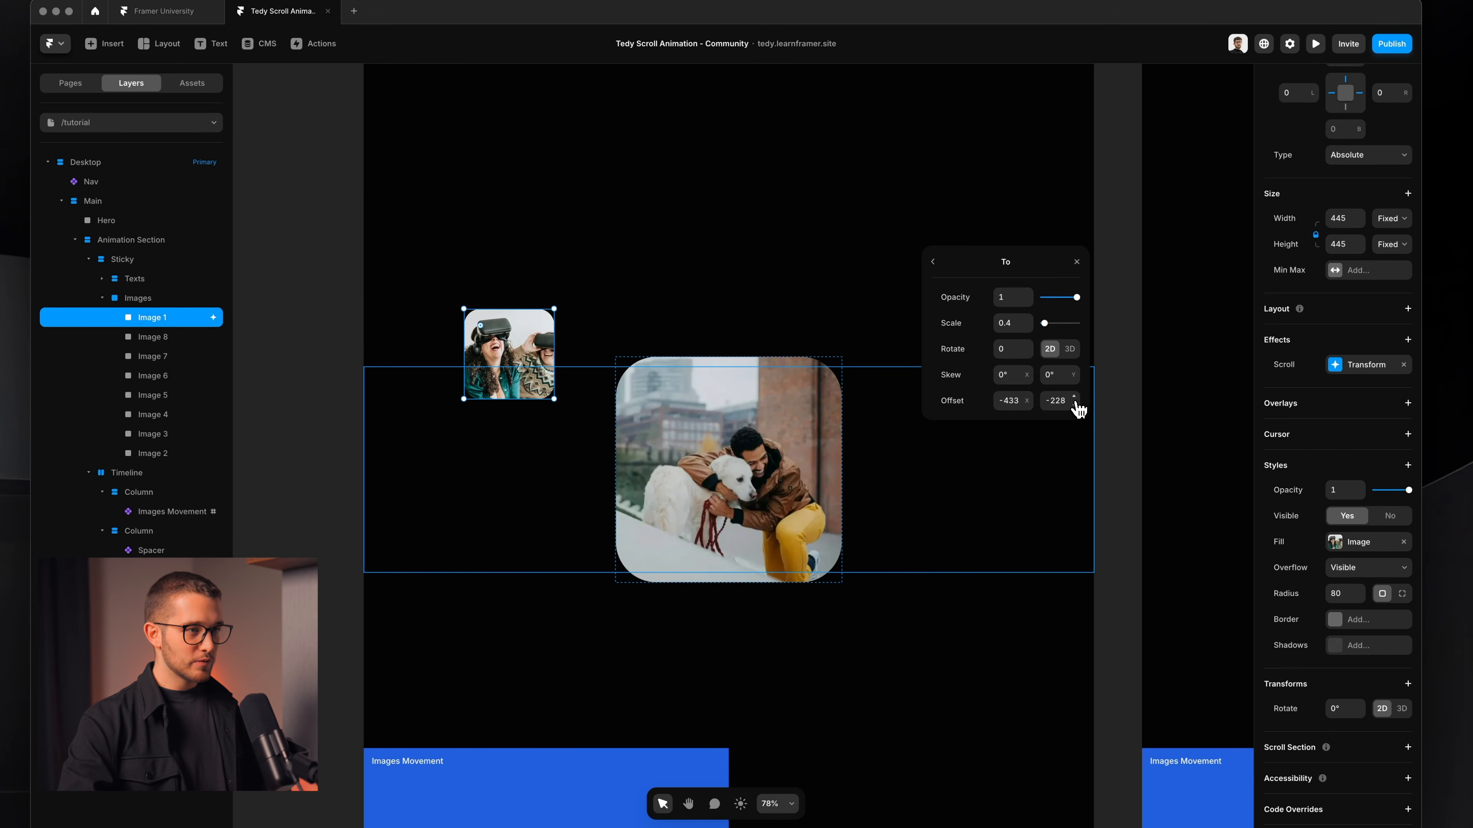
{"action": "left_click_drag", "start_coordinate": [1079, 409], "coordinate": [1071, 467]}
Step: Set the To state's offset to X -360 and Y -400, and close Image 1's Scroll Transform settings
{"action": "left_click", "coordinate": [1009, 400]}
{"action": "type", "text": "-350"}
{"action": "key", "text": "Return"}
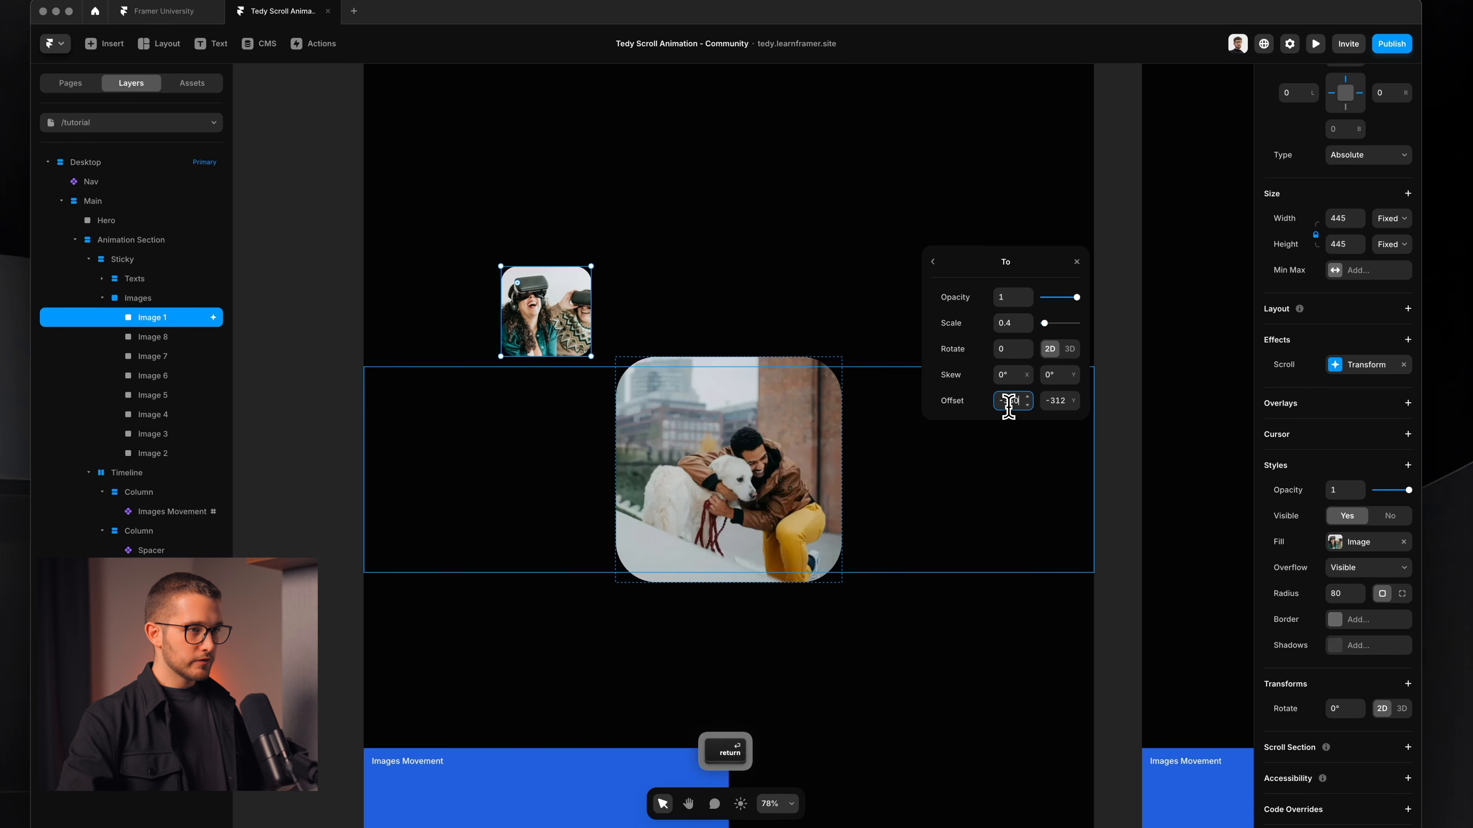
{"action": "left_click", "coordinate": [1076, 395]}
{"action": "type", "text": "-400"}
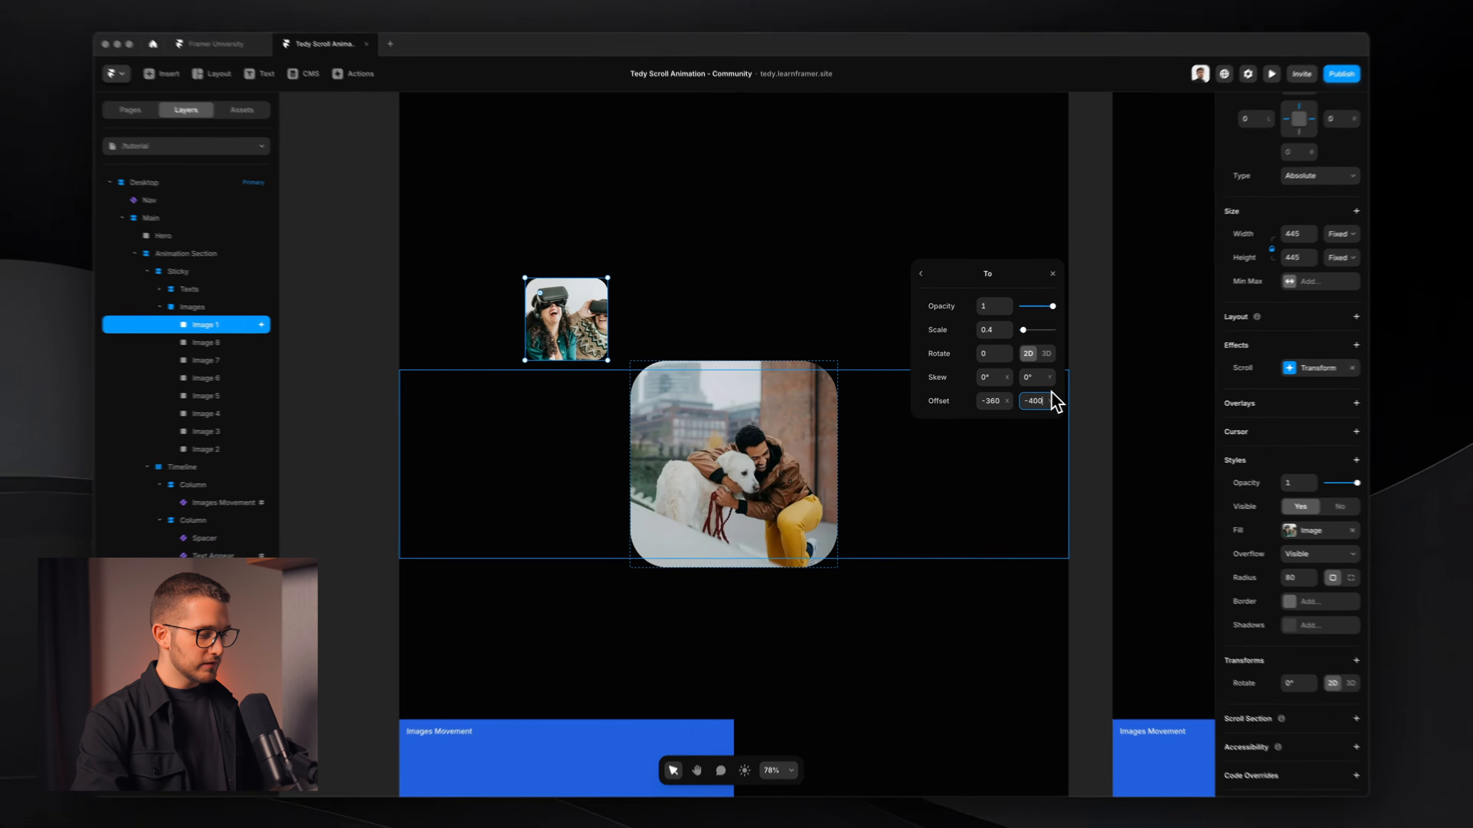
{"action": "key", "text": "Return"}
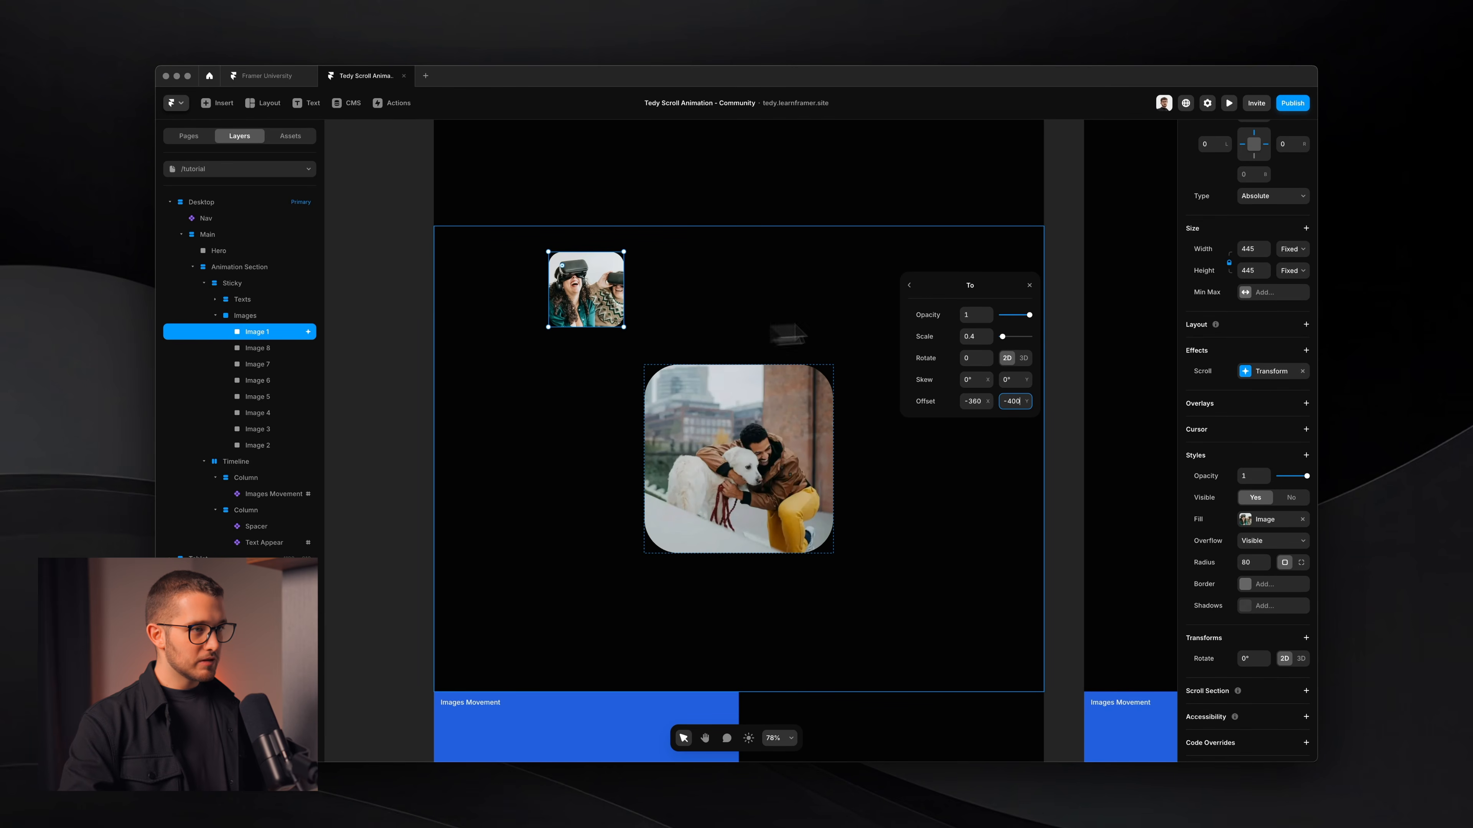
{"action": "left_click", "coordinate": [911, 286]}
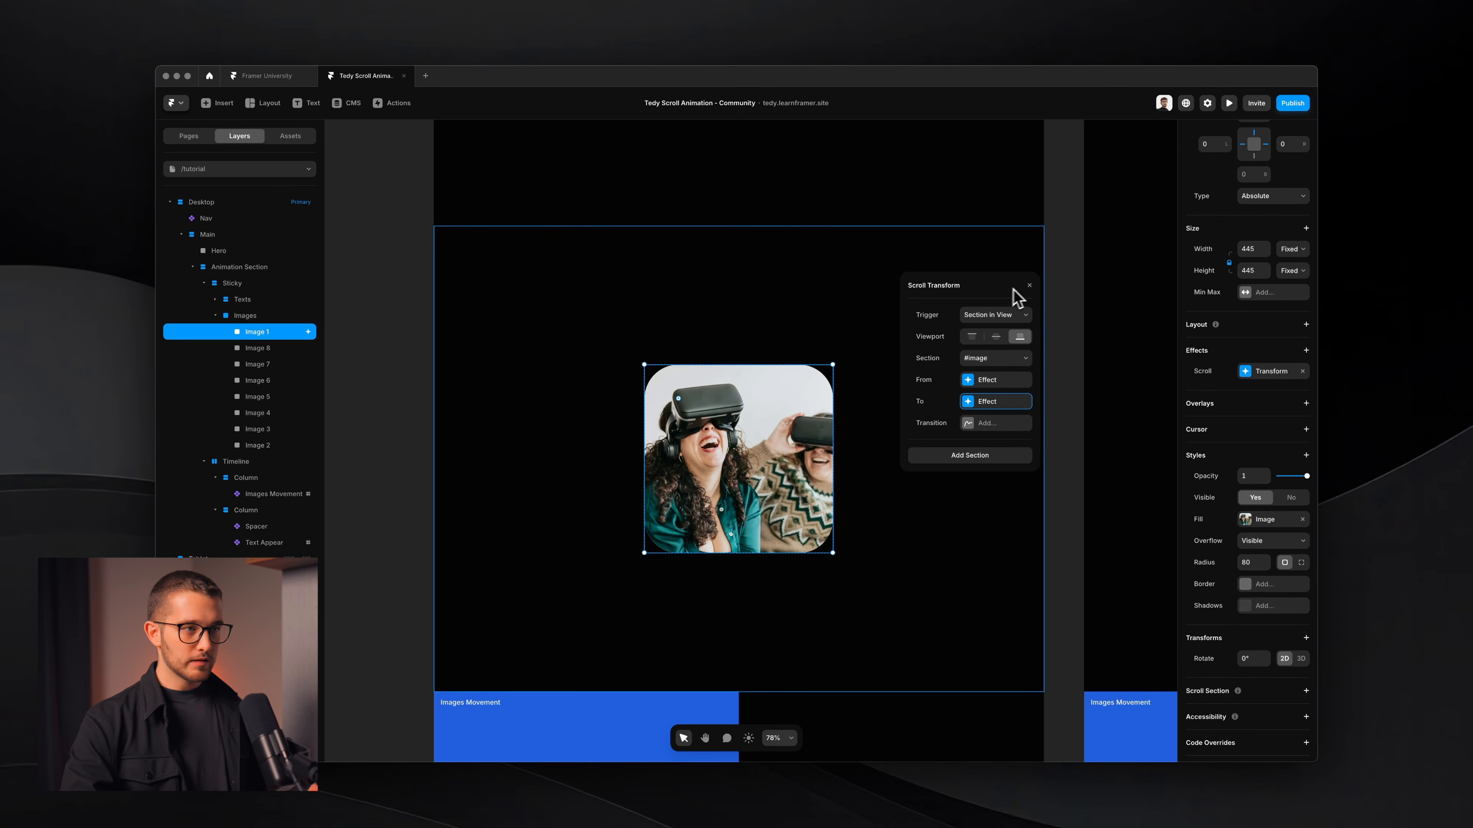
{"action": "left_click", "coordinate": [1029, 285]}
{"action": "left_click", "coordinate": [1081, 335]}
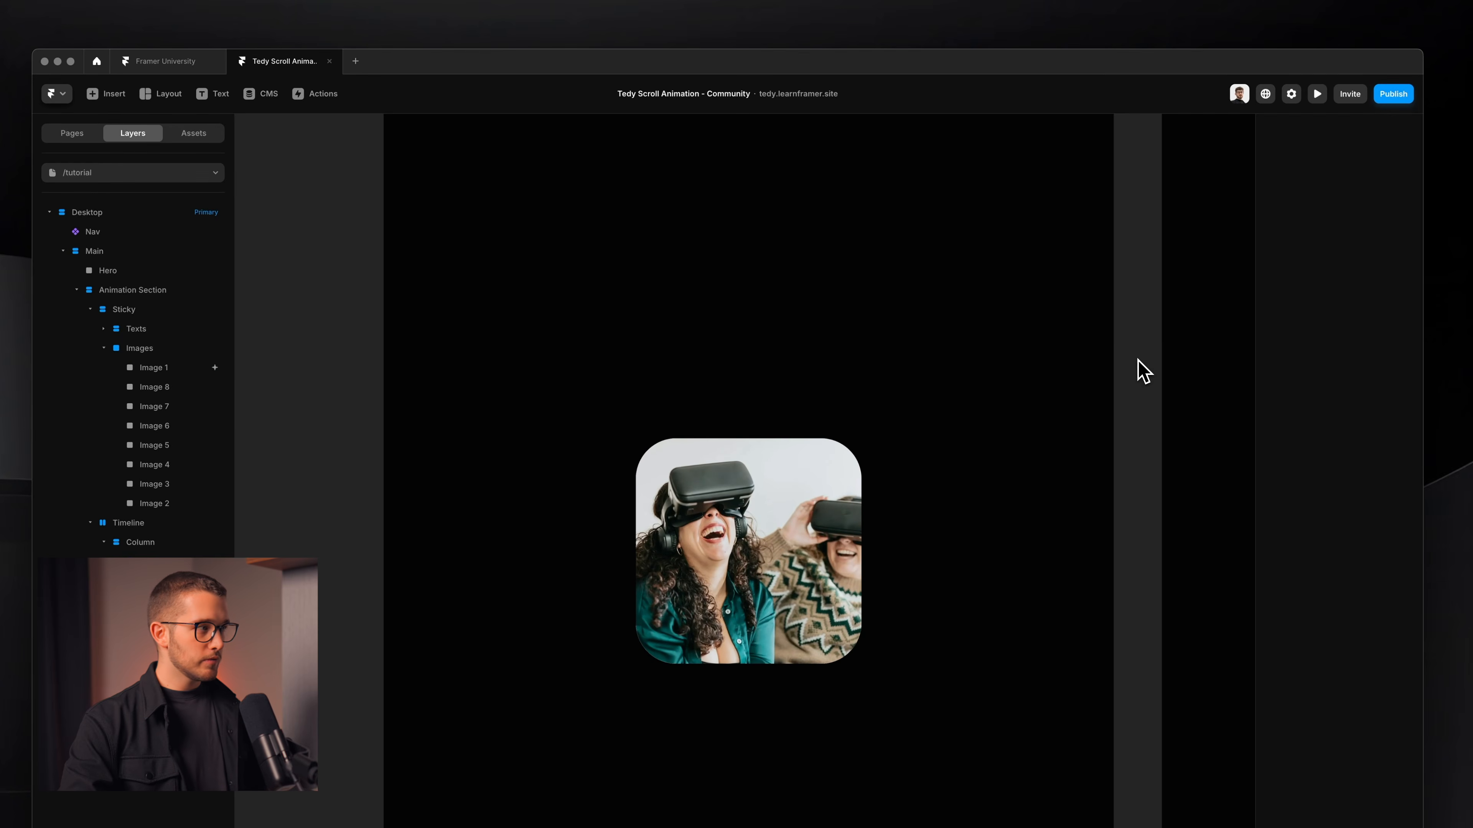
Step: Add the Framer University Smooth Scroll component to the page and move it directly under Desktop, above Nav
{"action": "left_click", "coordinate": [193, 133]}
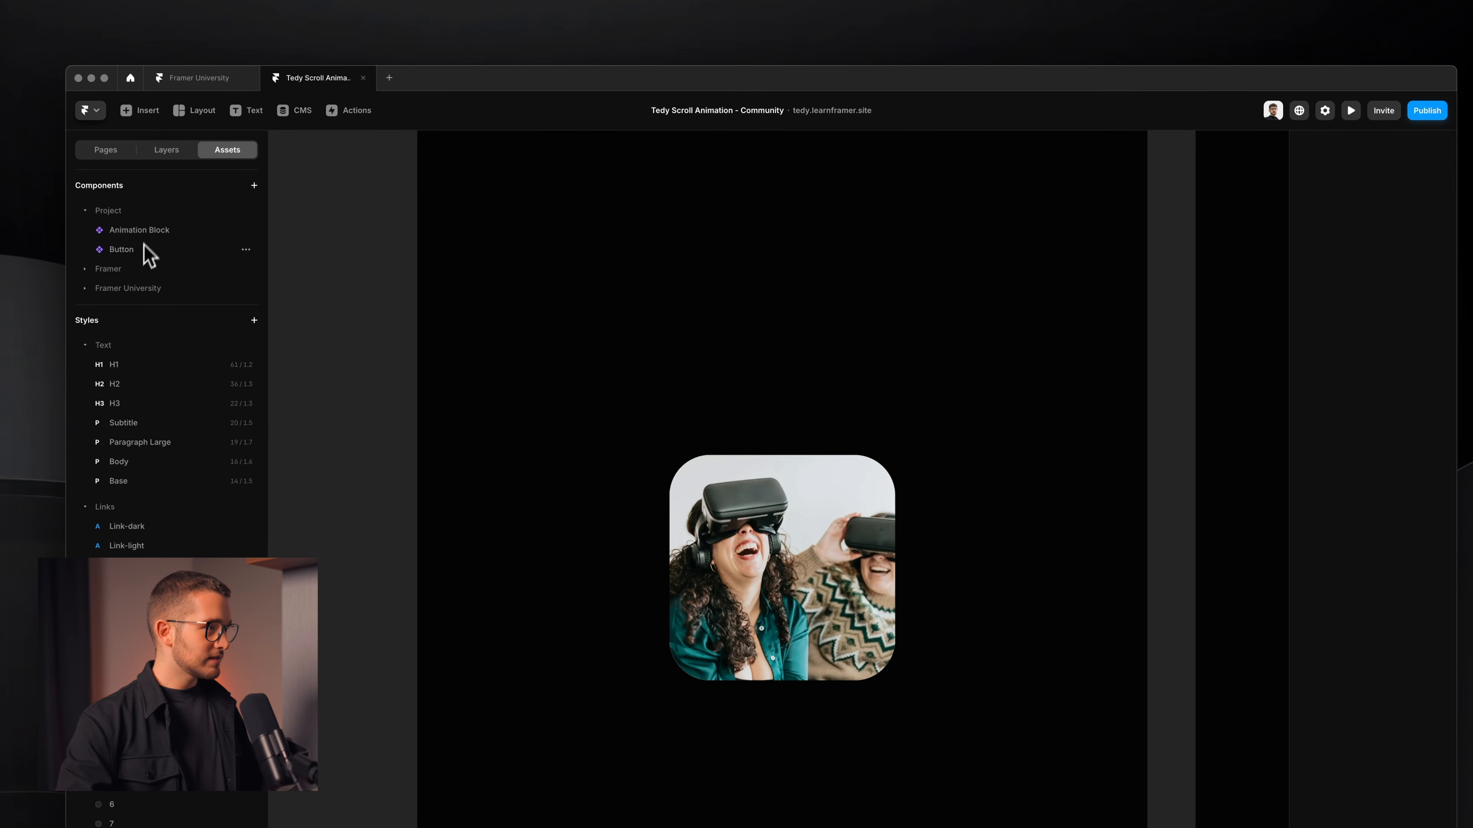
{"action": "left_click", "coordinate": [105, 293]}
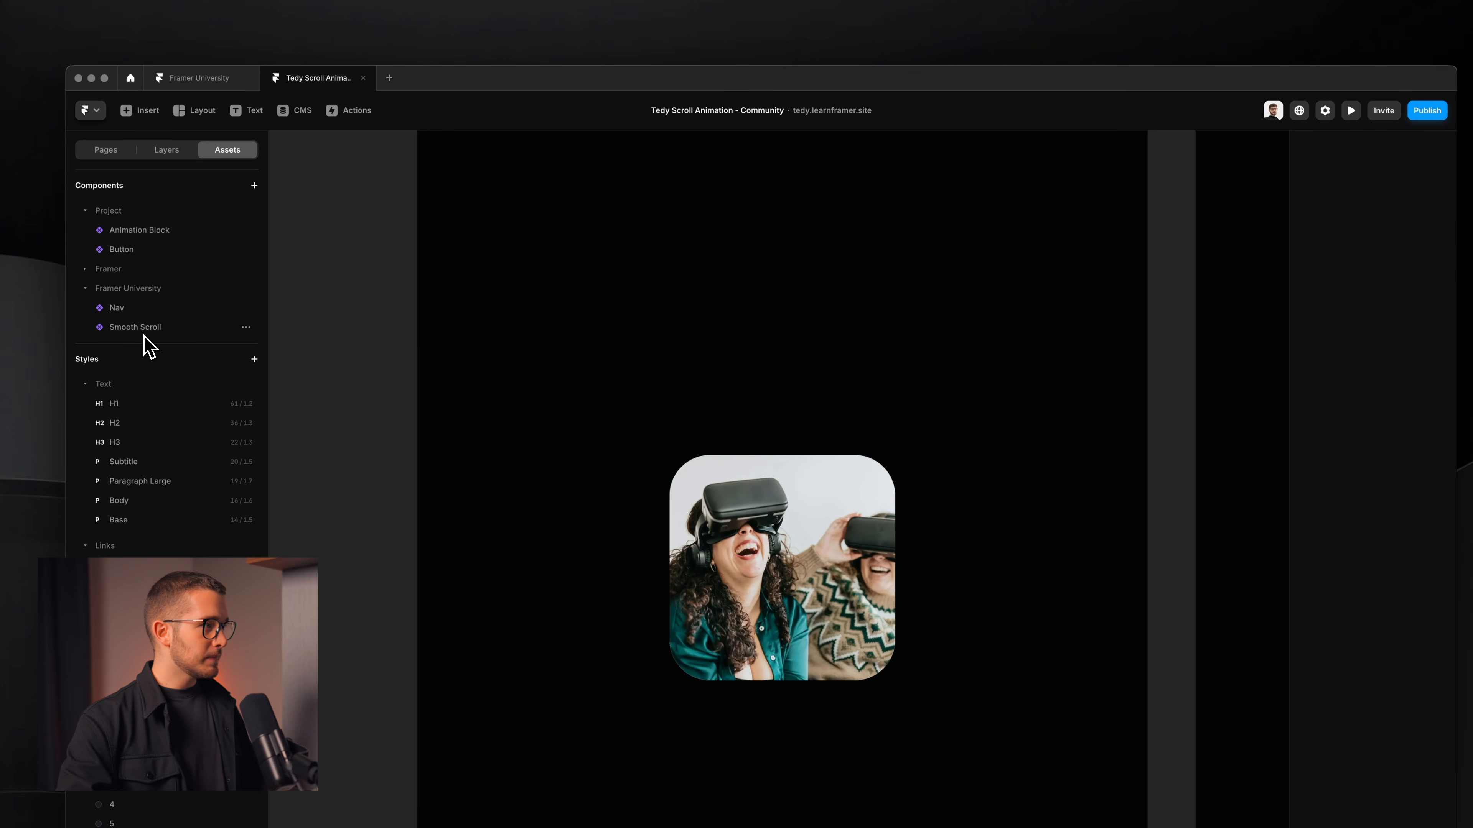
{"action": "left_click_drag", "start_coordinate": [154, 330], "coordinate": [651, 234]}
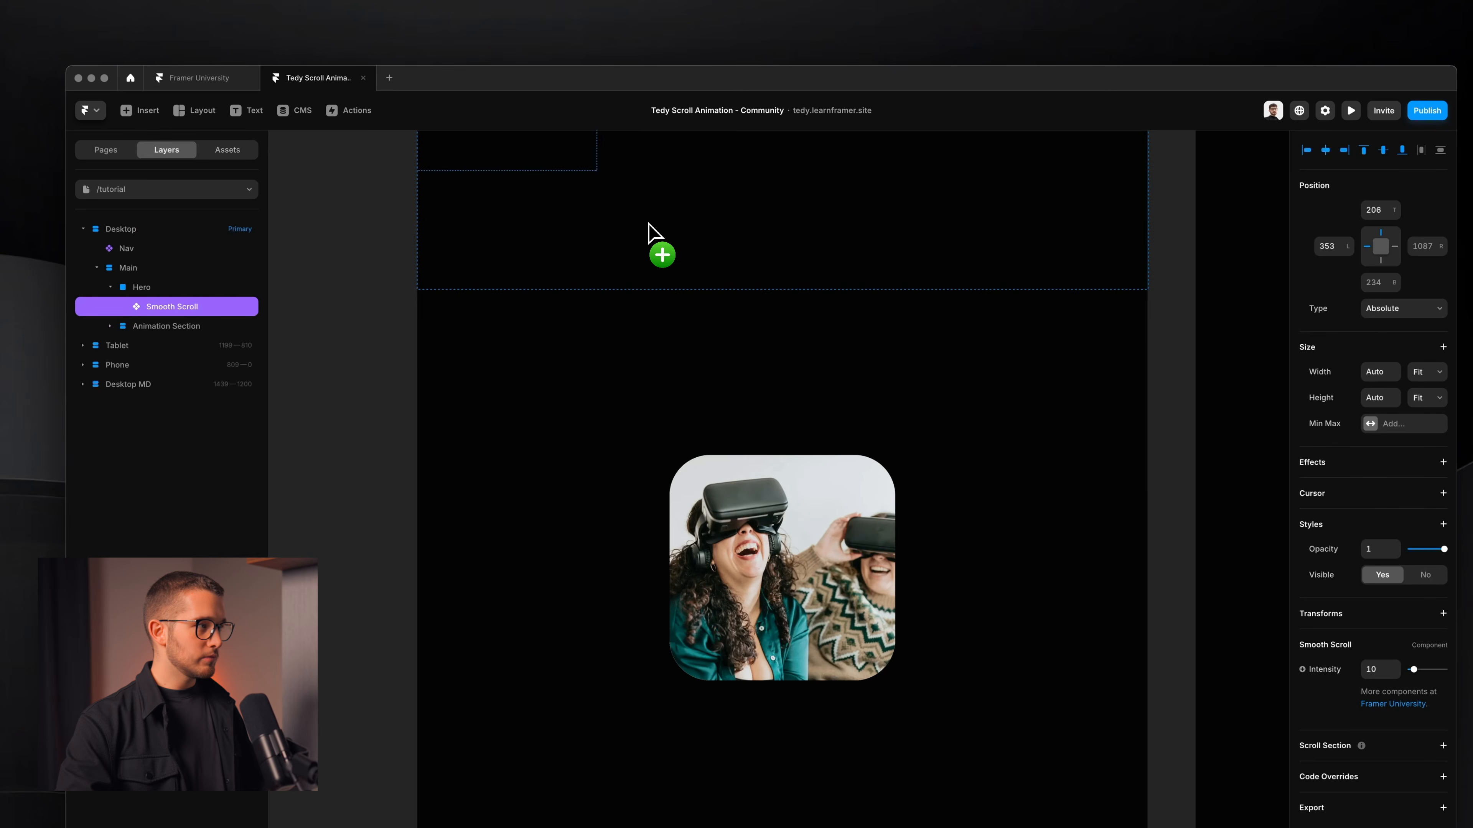
{"action": "scroll", "coordinate": [648, 232], "scroll_direction": "up", "scroll_amount": 3}
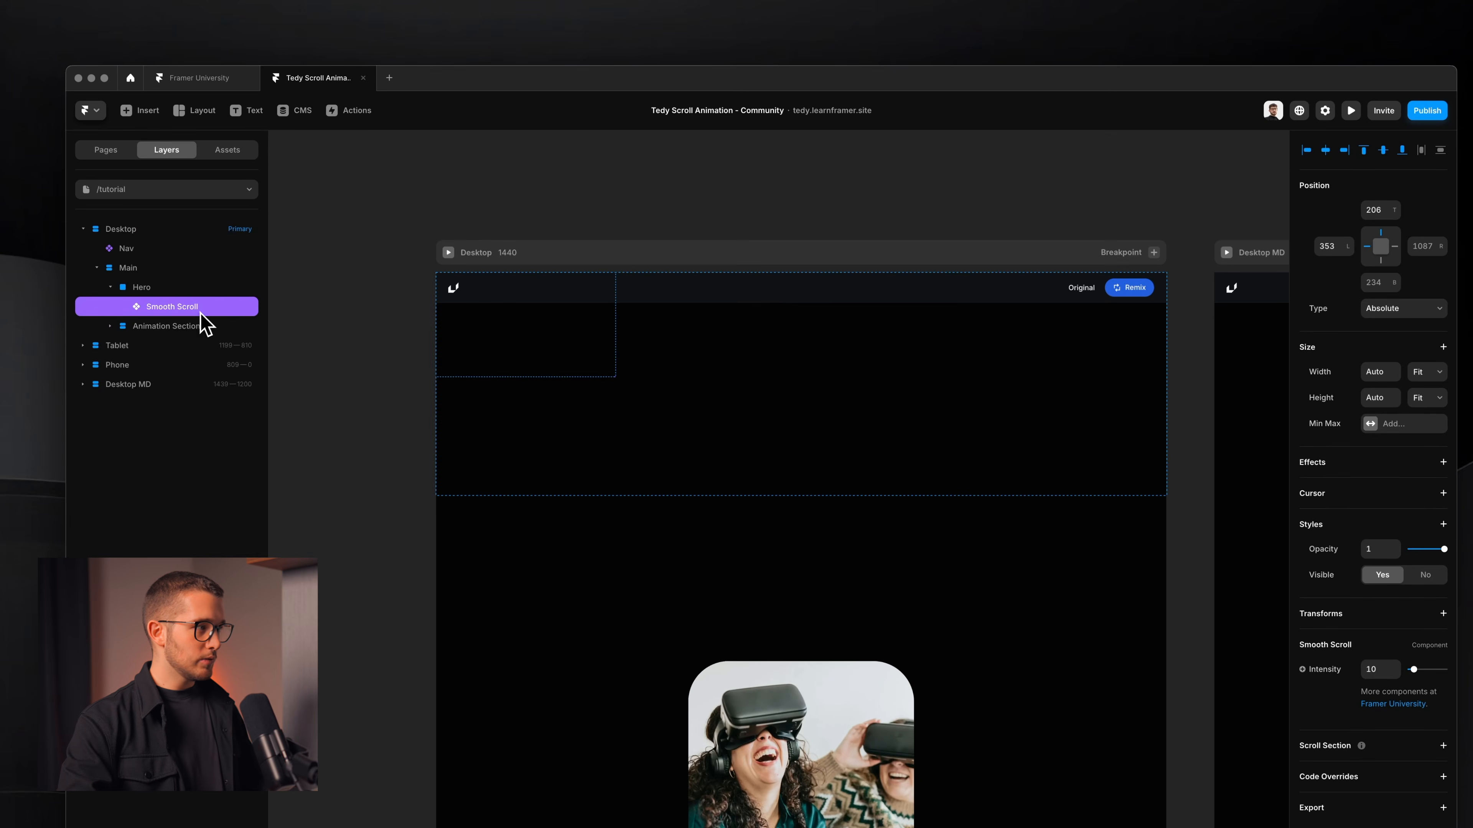
{"action": "left_click_drag", "start_coordinate": [184, 307], "coordinate": [155, 256]}
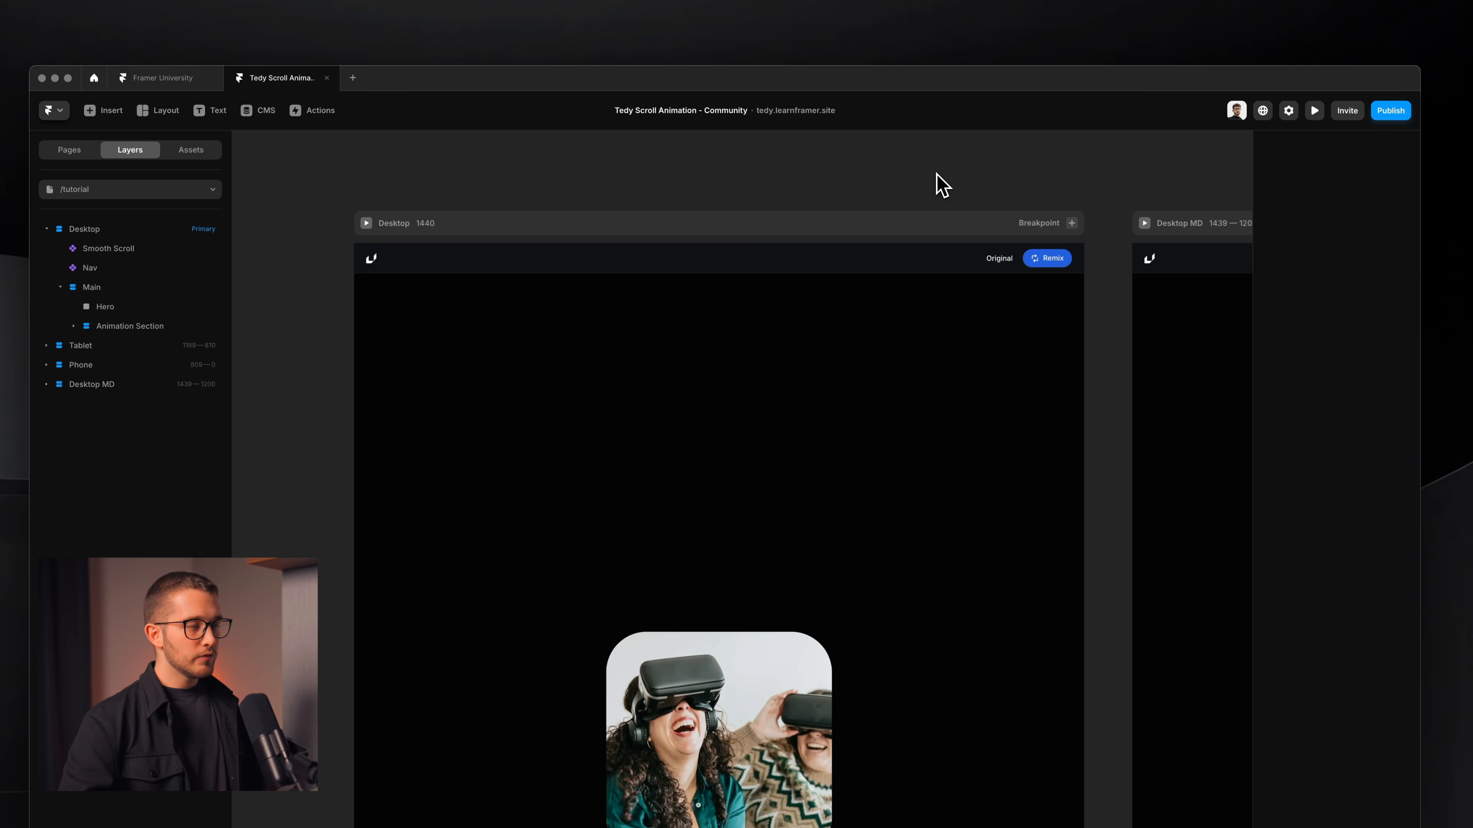
Step: Search the Framer University resources for "smooth", copy the Smooth Scroll Effect component, and close the site
{"action": "key", "text": "alt+f"}
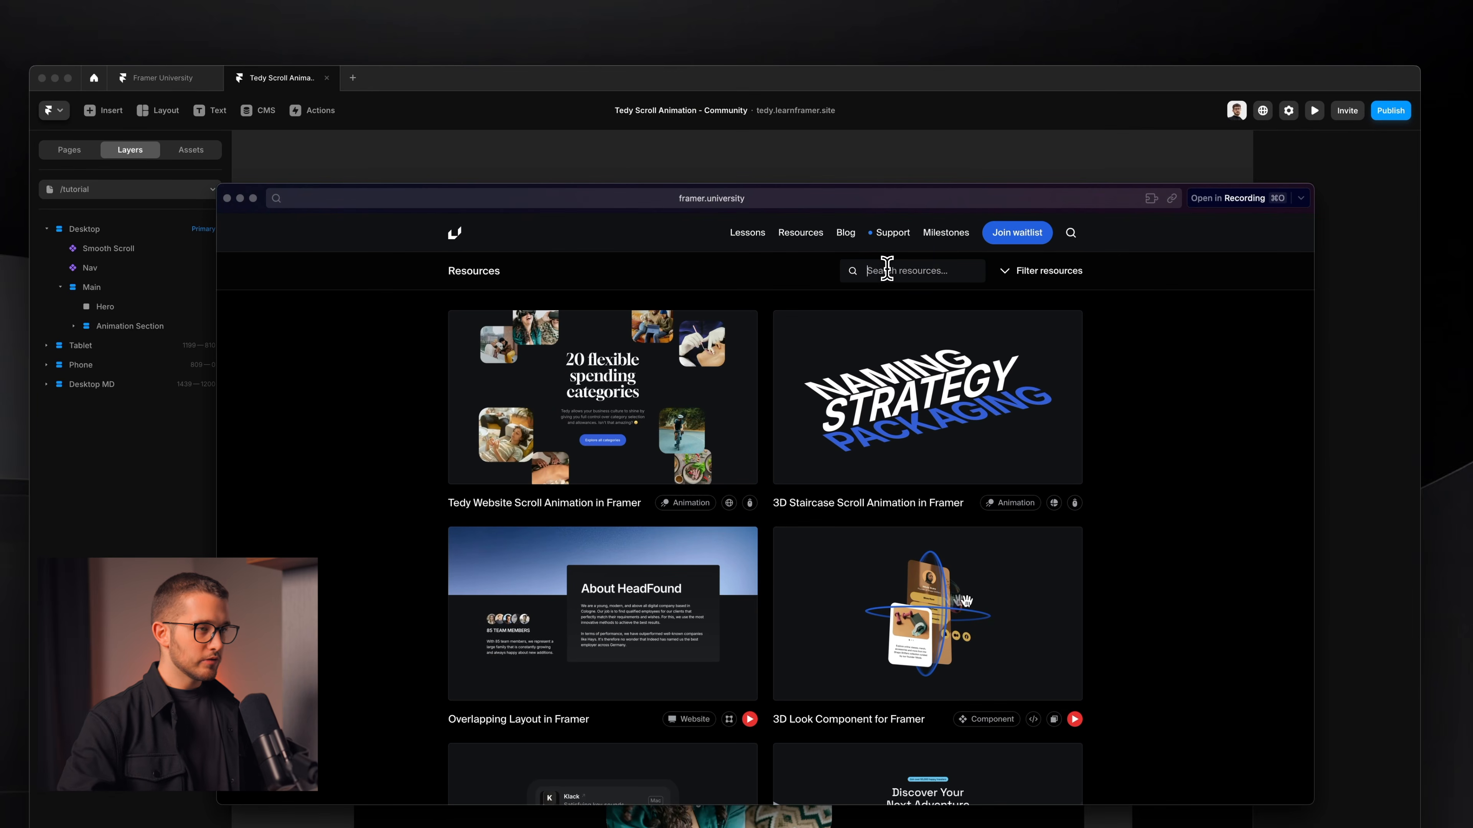
{"action": "type", "text": "smooth"}
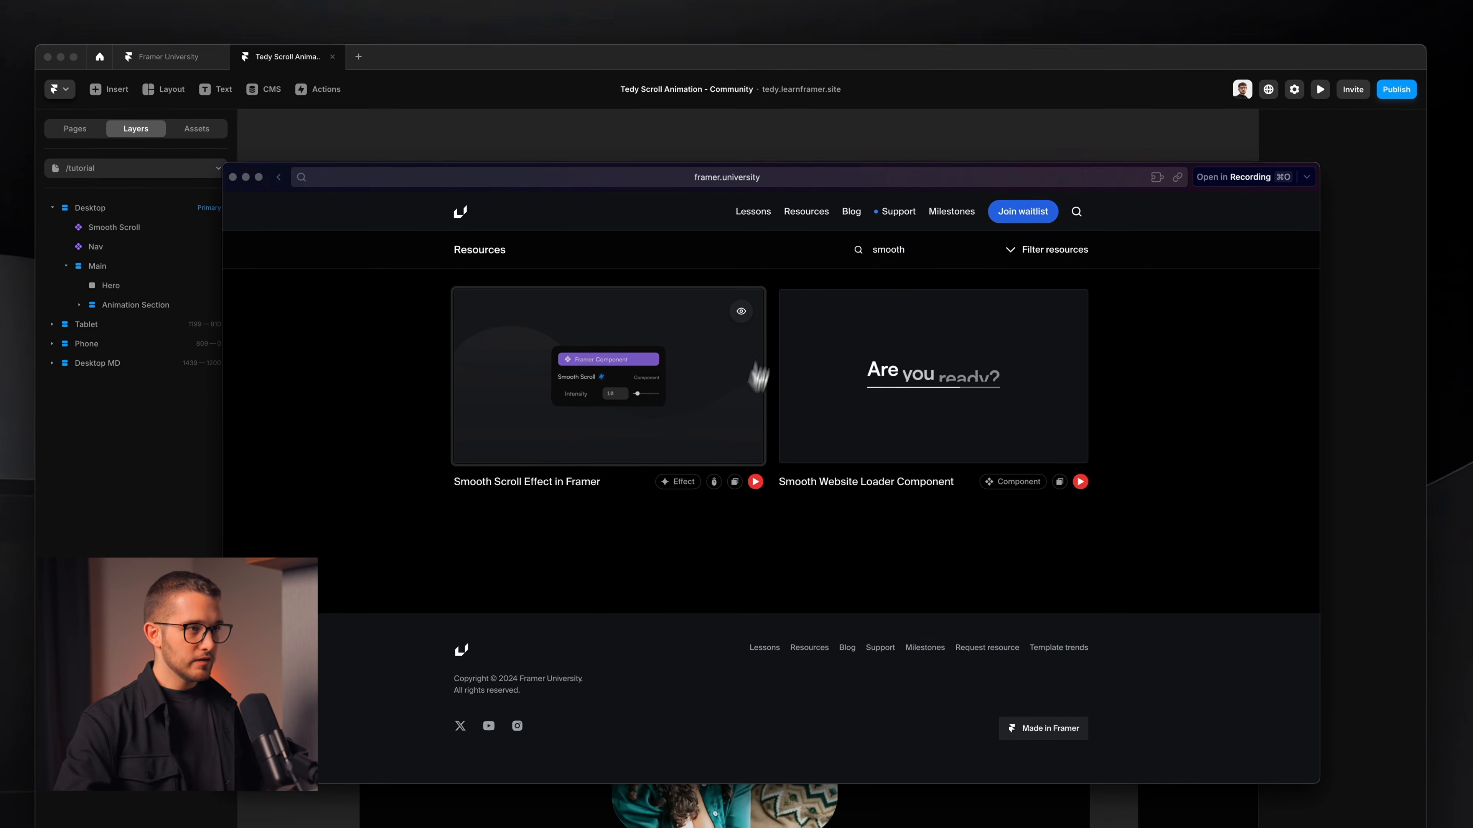
{"action": "left_click", "coordinate": [747, 392]}
{"action": "left_click", "coordinate": [963, 210]}
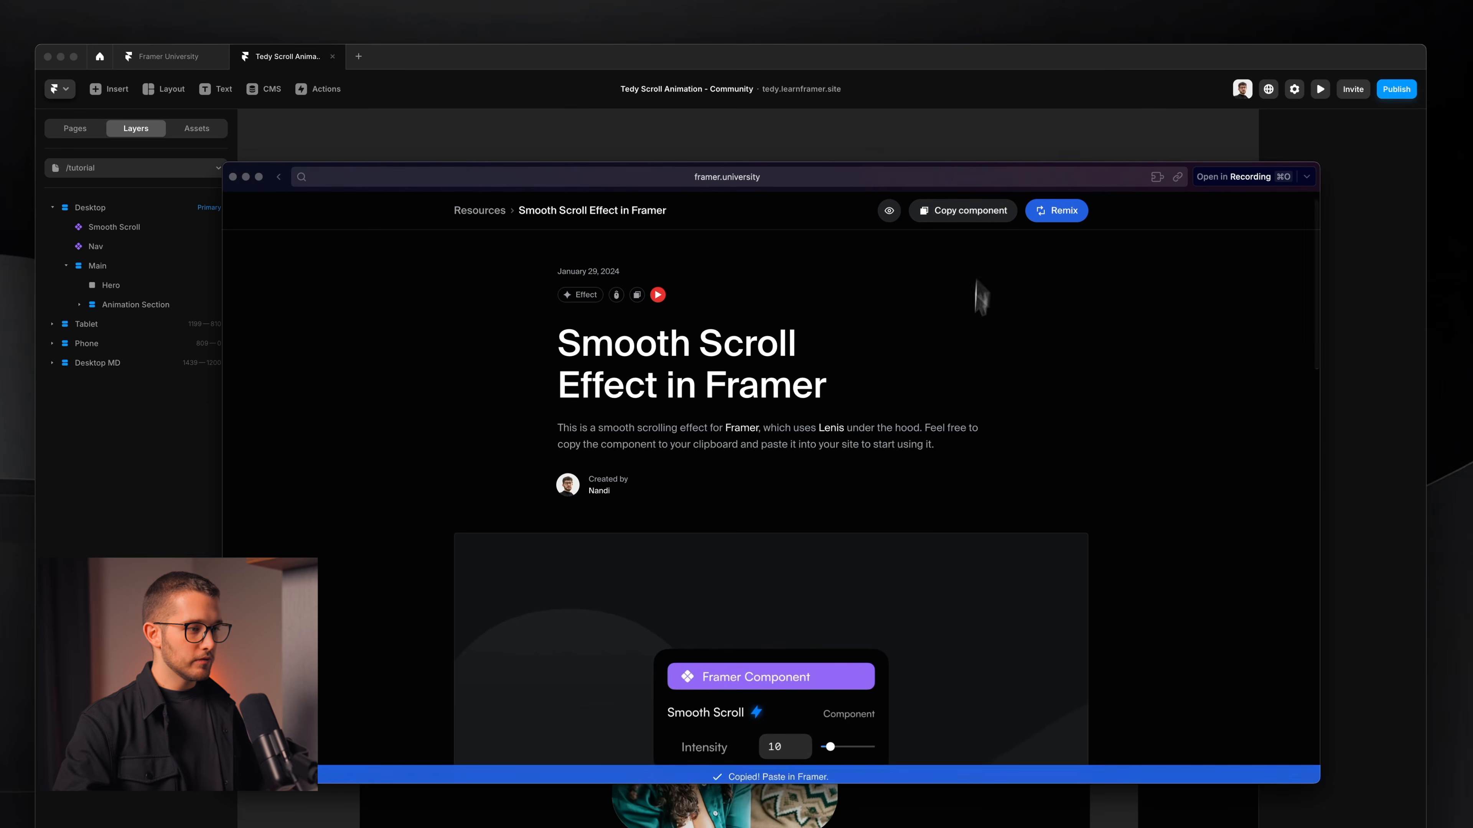
{"action": "key", "text": "super+w"}
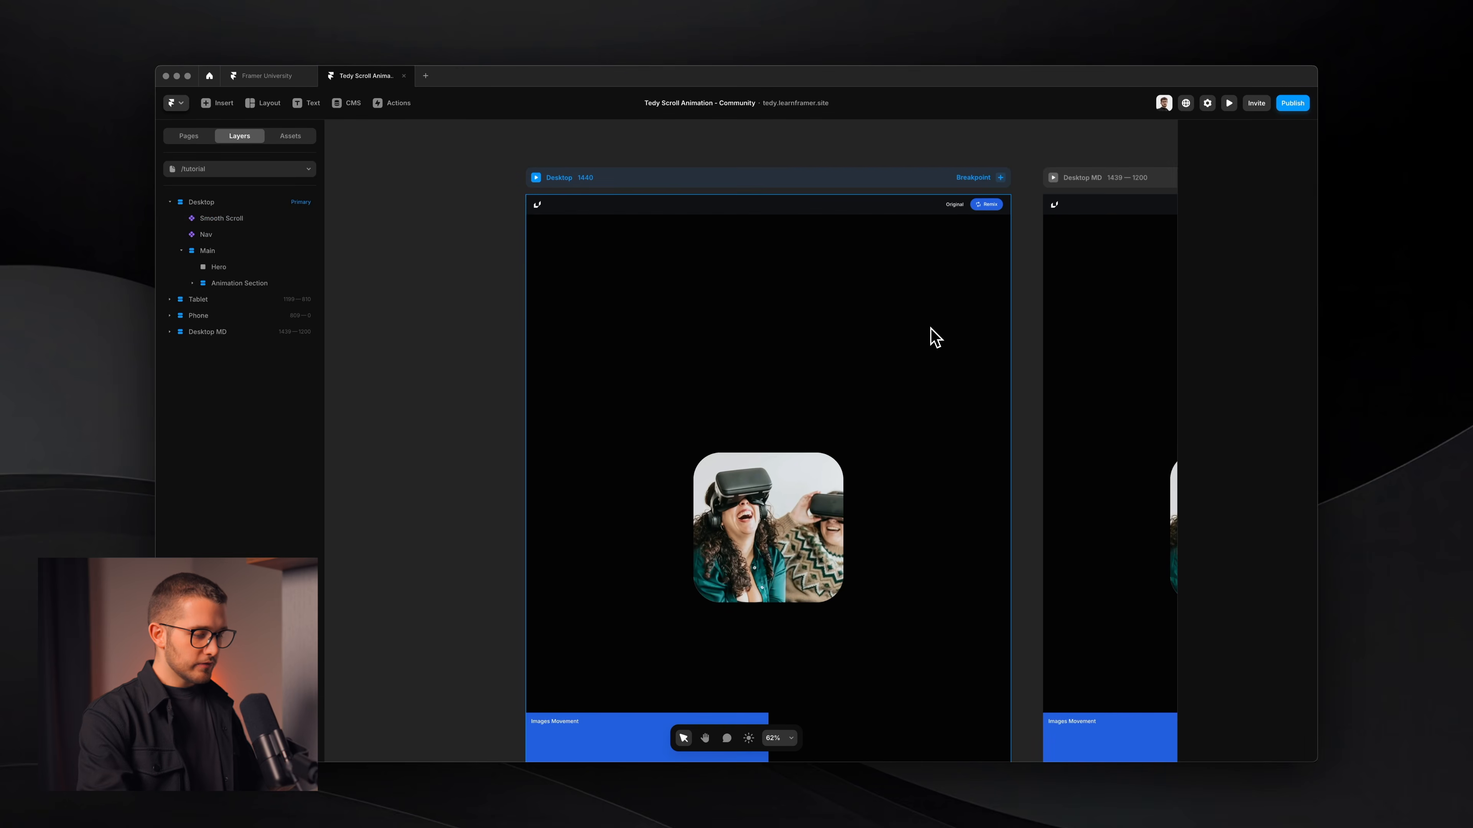
Step: Preview the page and scroll back and forth to examine Image 1's movement through the Images Movement section, then return to the canvas
{"action": "key", "text": "super+p"}
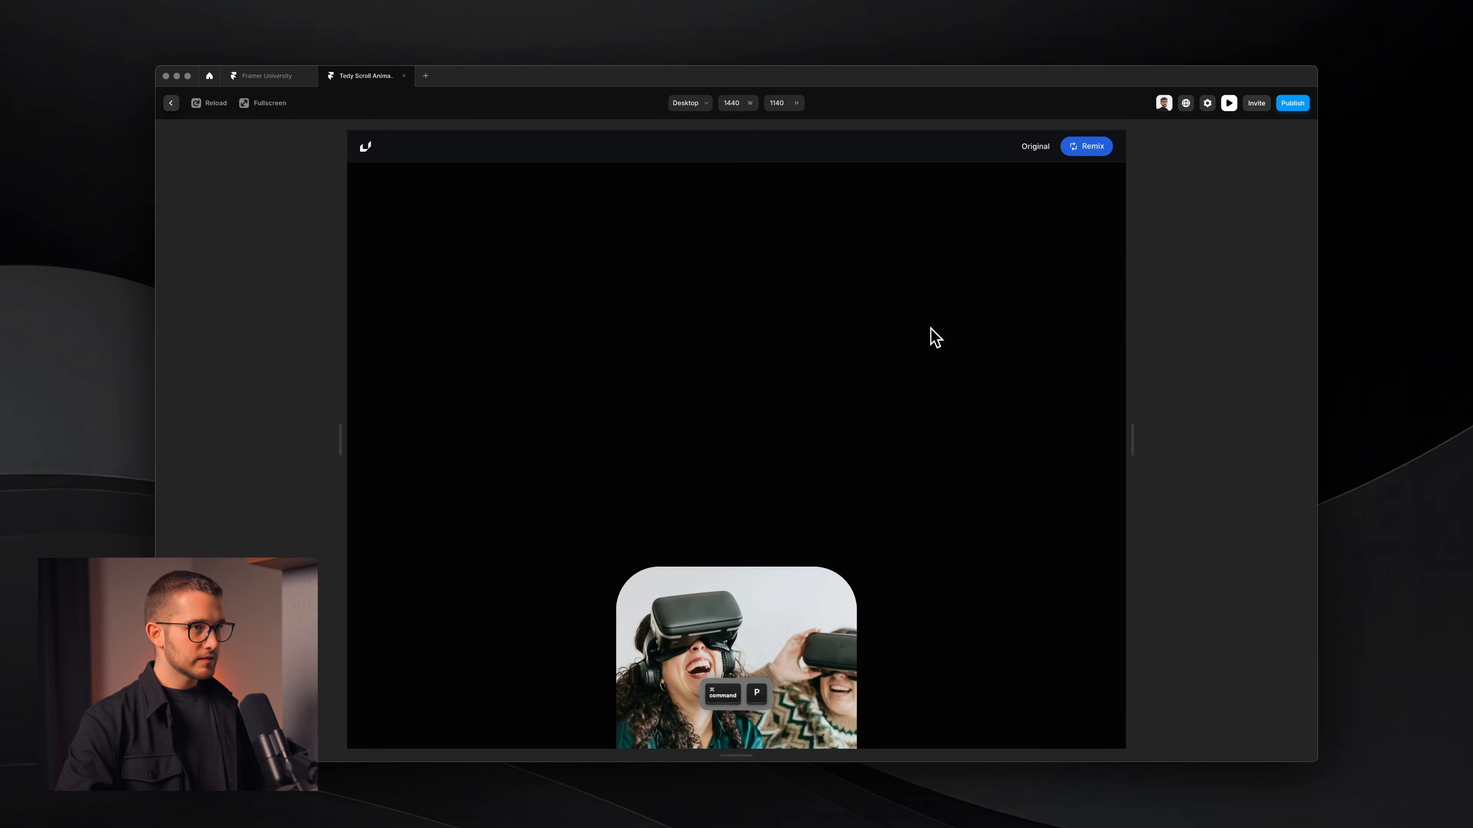
{"action": "scroll", "coordinate": [936, 336], "scroll_direction": "down", "scroll_amount": 5}
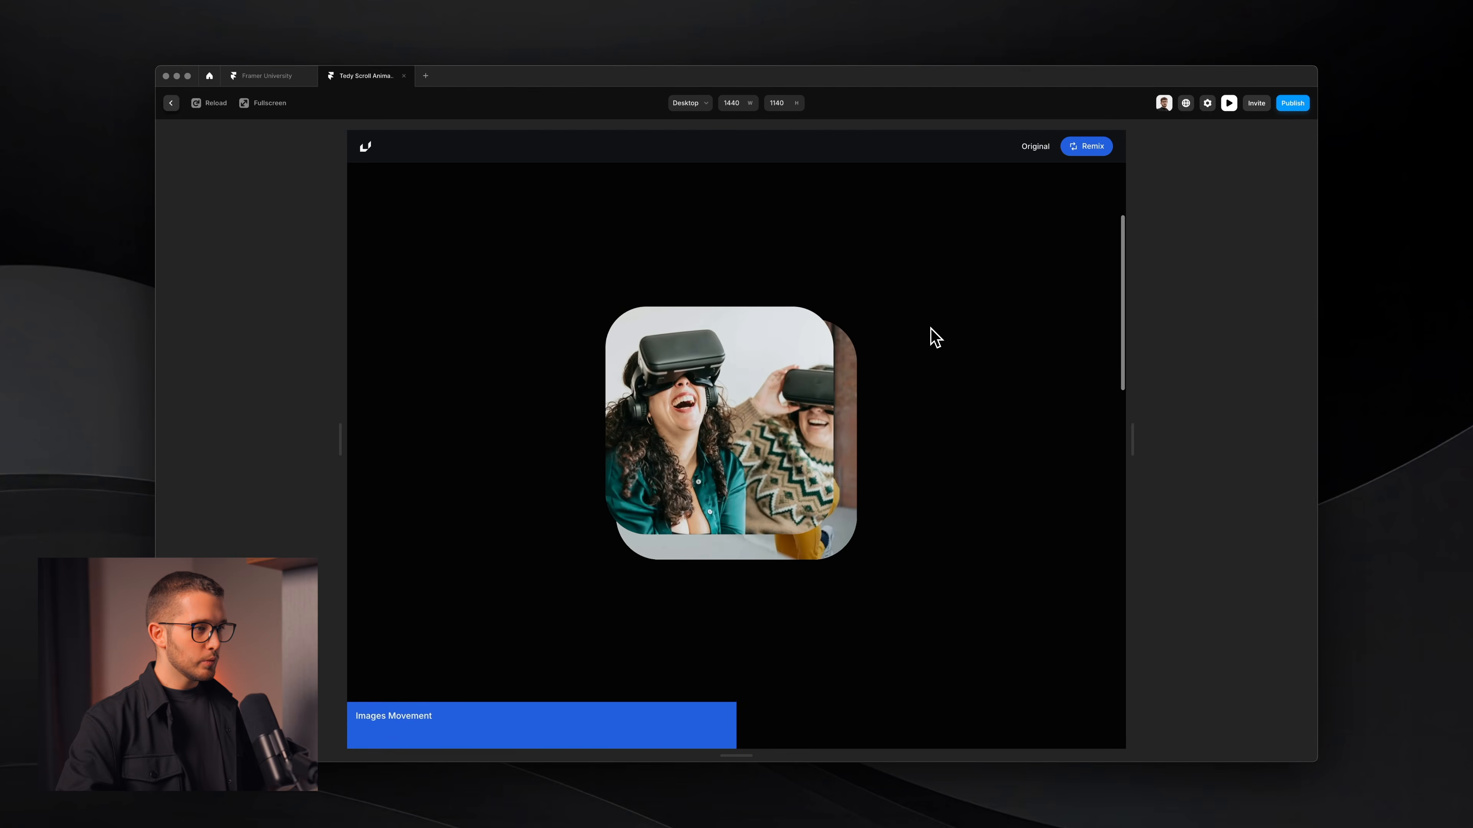
{"action": "scroll", "coordinate": [930, 328], "scroll_direction": "up", "scroll_amount": 2}
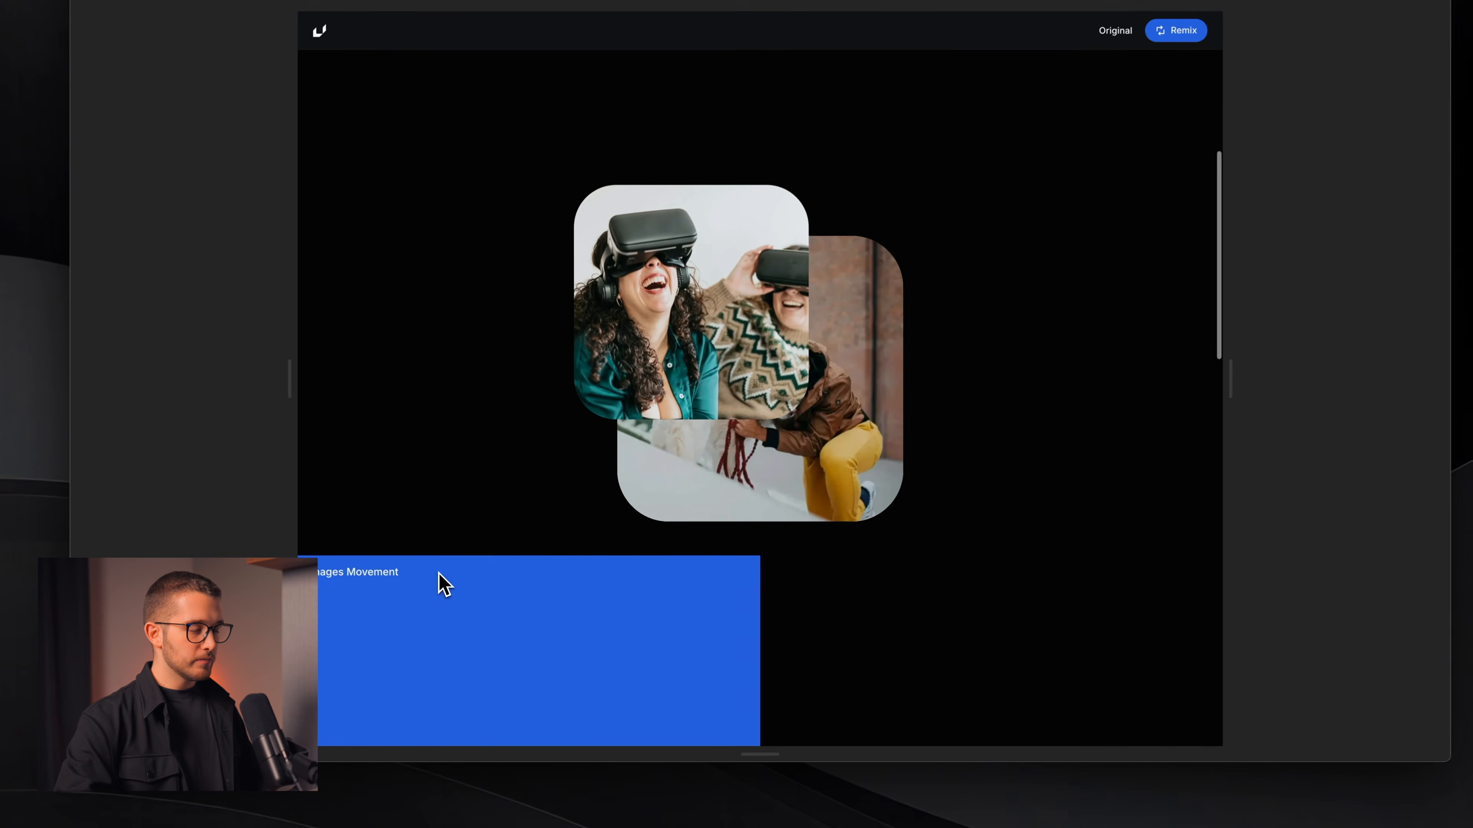
{"action": "scroll", "coordinate": [439, 574], "scroll_direction": "down", "scroll_amount": 1}
{"action": "scroll", "coordinate": [438, 575], "scroll_direction": "up", "scroll_amount": 2}
{"action": "scroll", "coordinate": [438, 574], "scroll_direction": "down", "scroll_amount": 1}
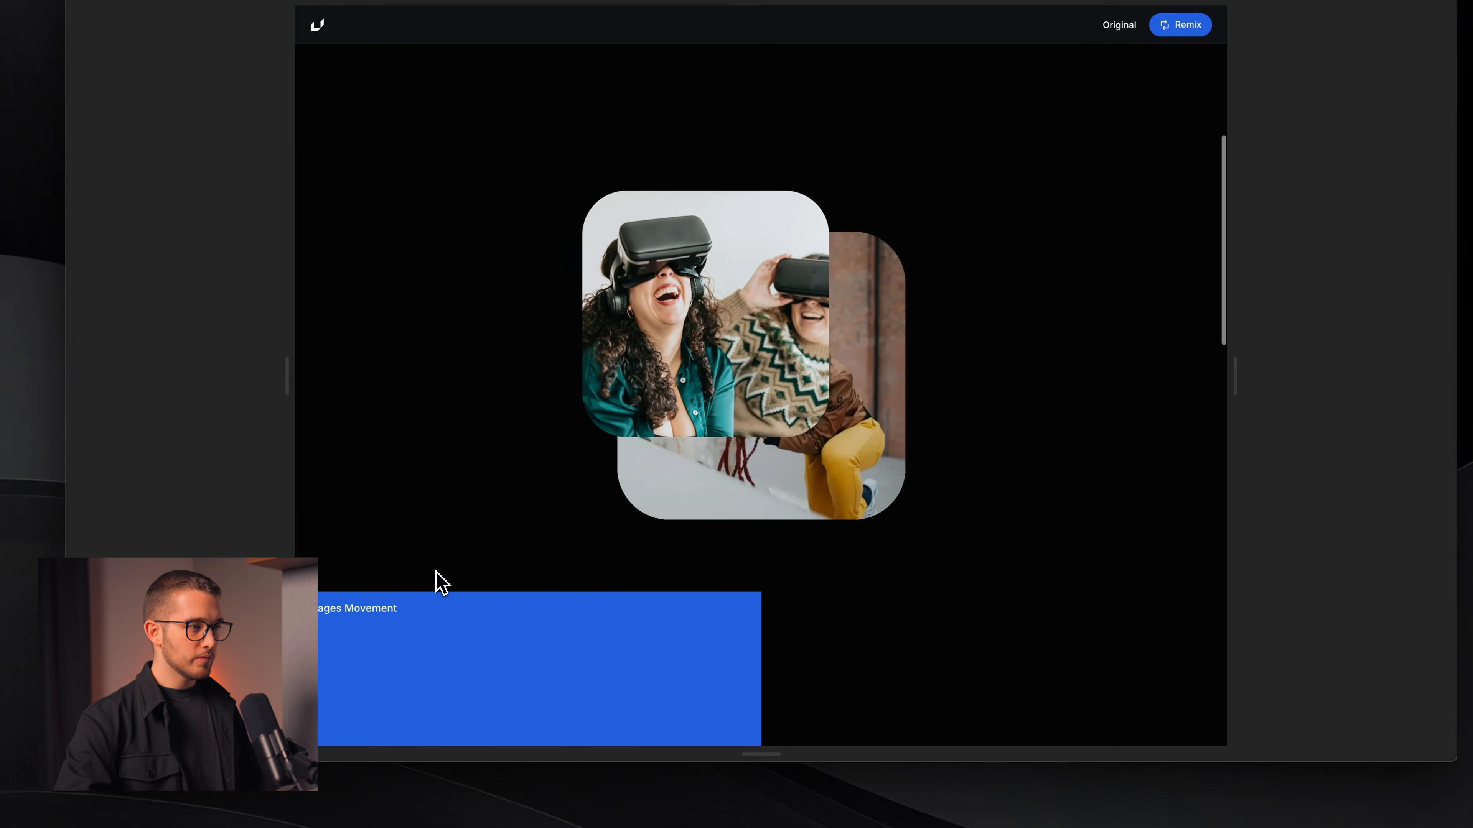
{"action": "scroll", "coordinate": [496, 558], "scroll_direction": "down", "scroll_amount": 2}
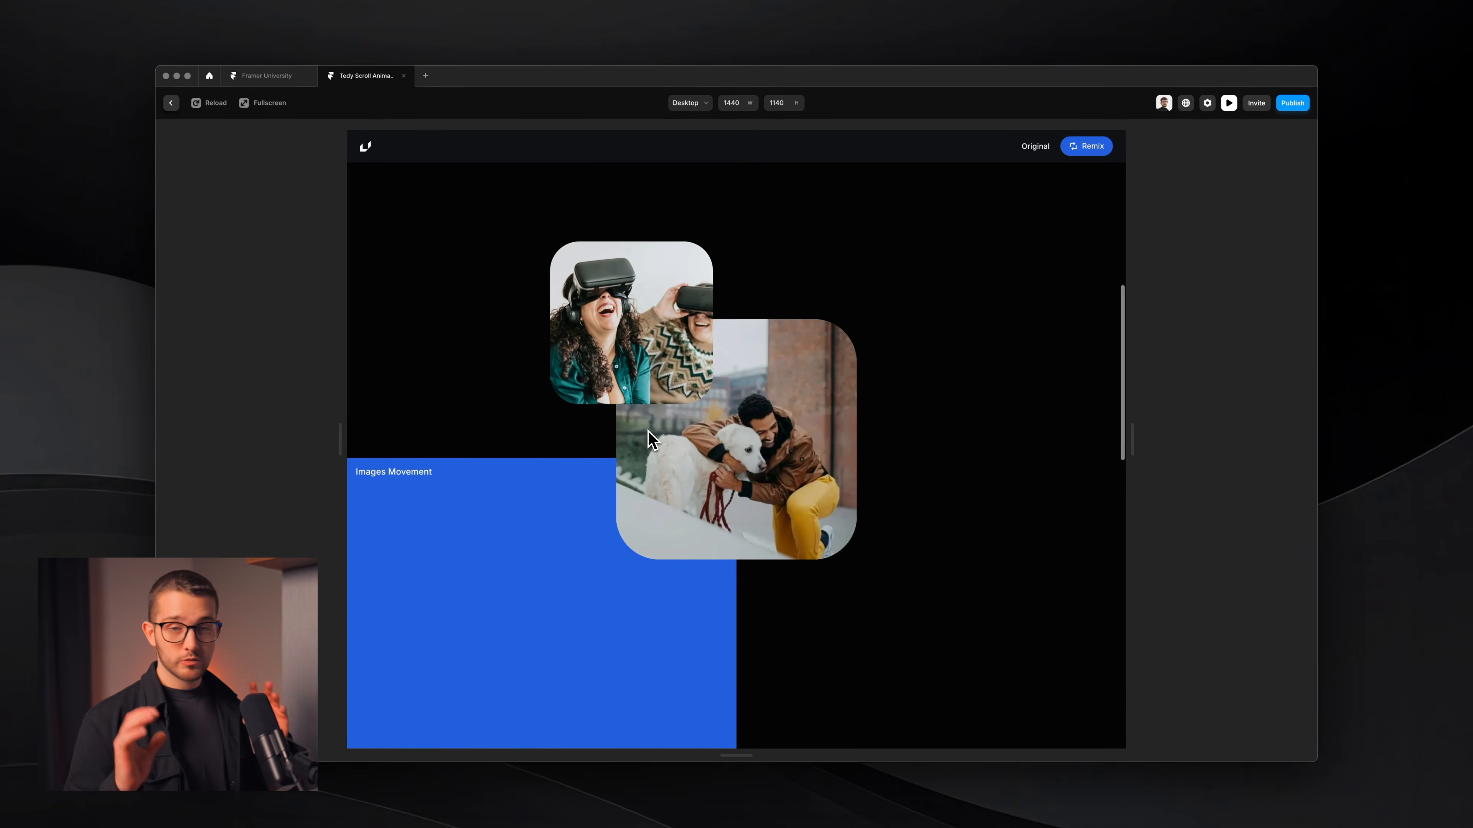
{"action": "scroll", "coordinate": [653, 441], "scroll_direction": "down", "scroll_amount": 4}
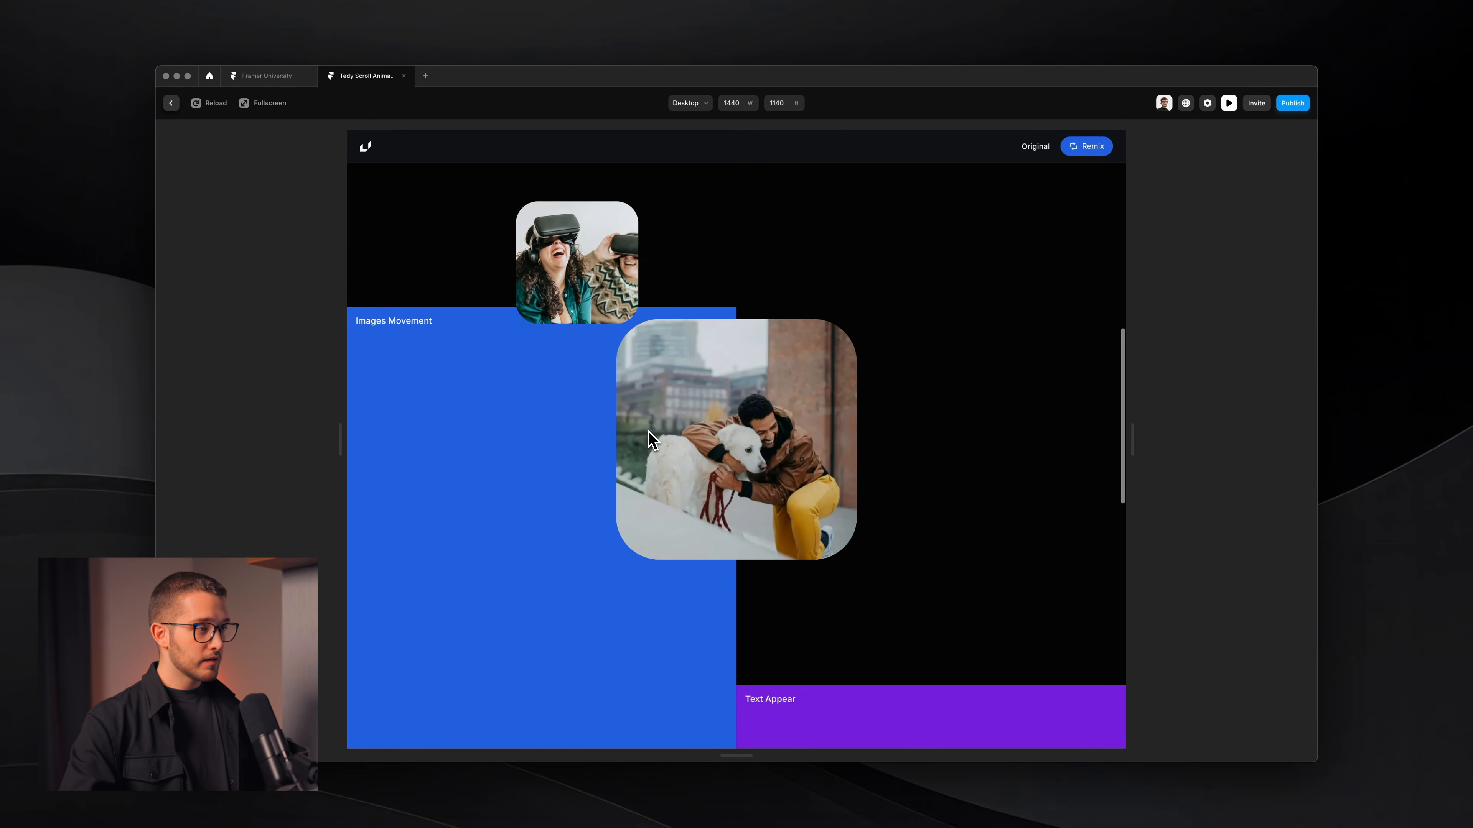
{"action": "scroll", "coordinate": [652, 441], "scroll_direction": "down", "scroll_amount": 2}
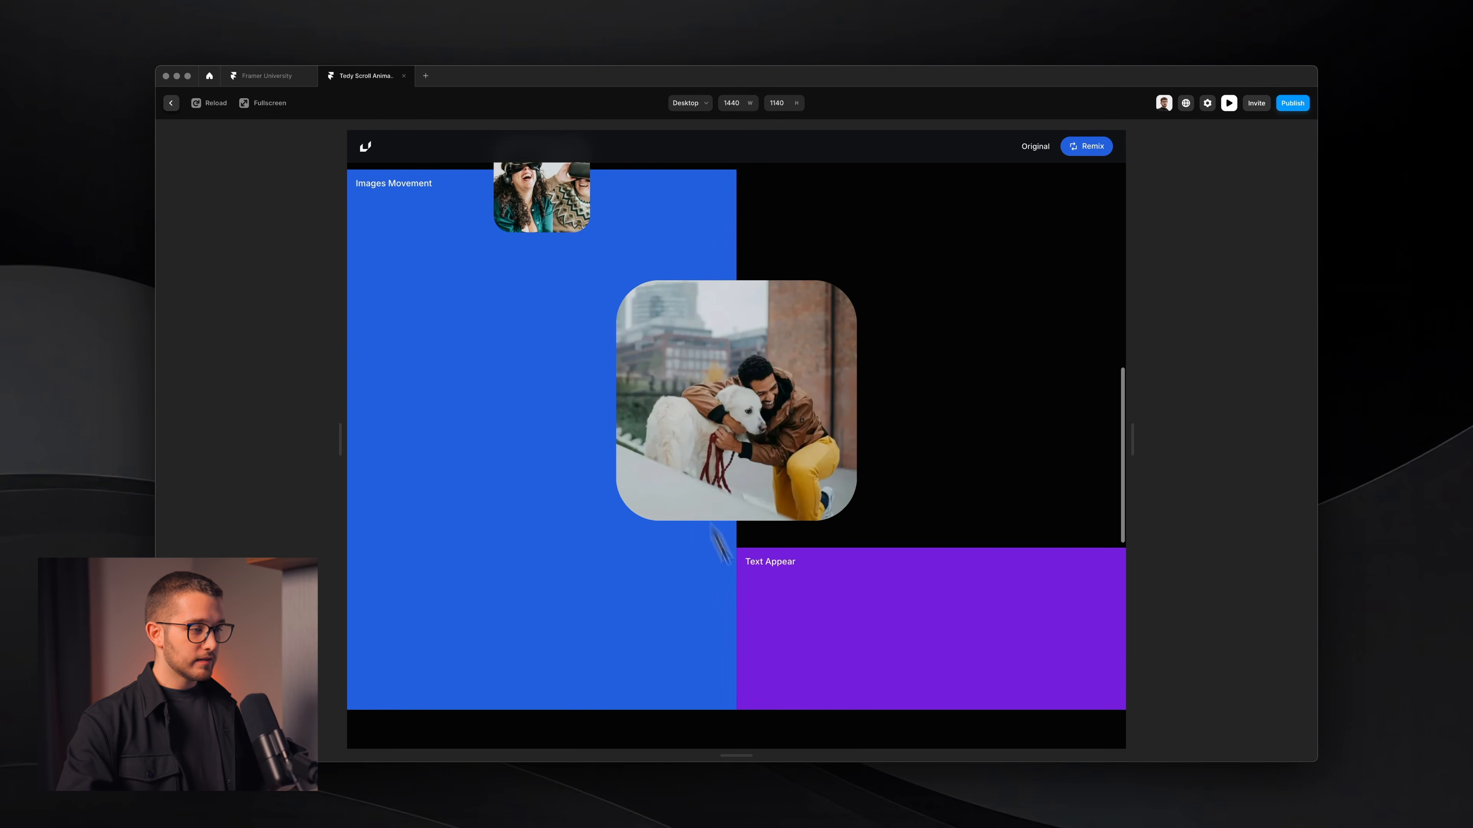
{"action": "scroll", "coordinate": [661, 680], "scroll_direction": "up", "scroll_amount": 3}
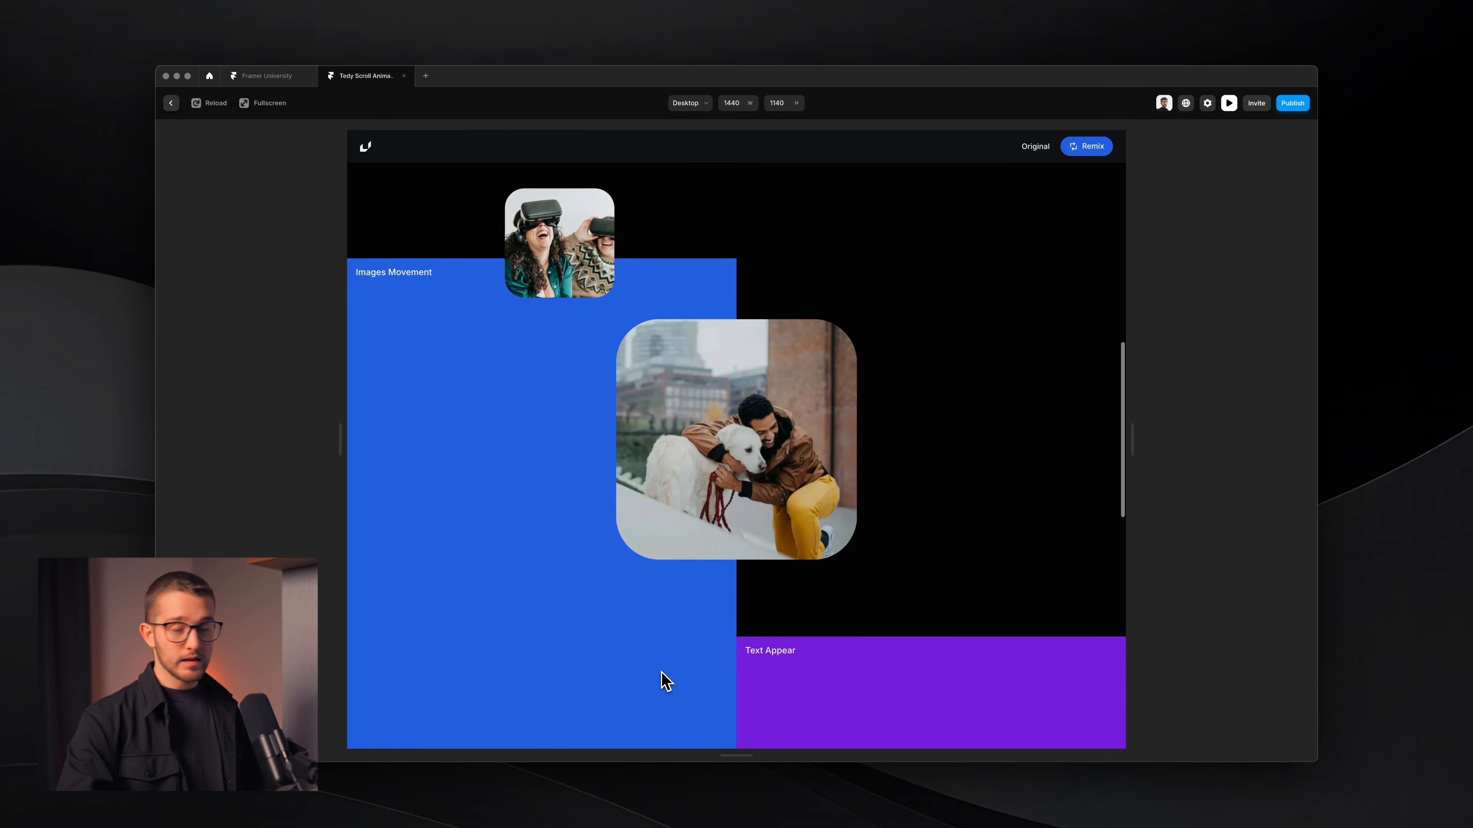
{"action": "scroll", "coordinate": [661, 680], "scroll_direction": "down", "scroll_amount": 3}
{"action": "scroll", "coordinate": [664, 678], "scroll_direction": "up", "scroll_amount": 5}
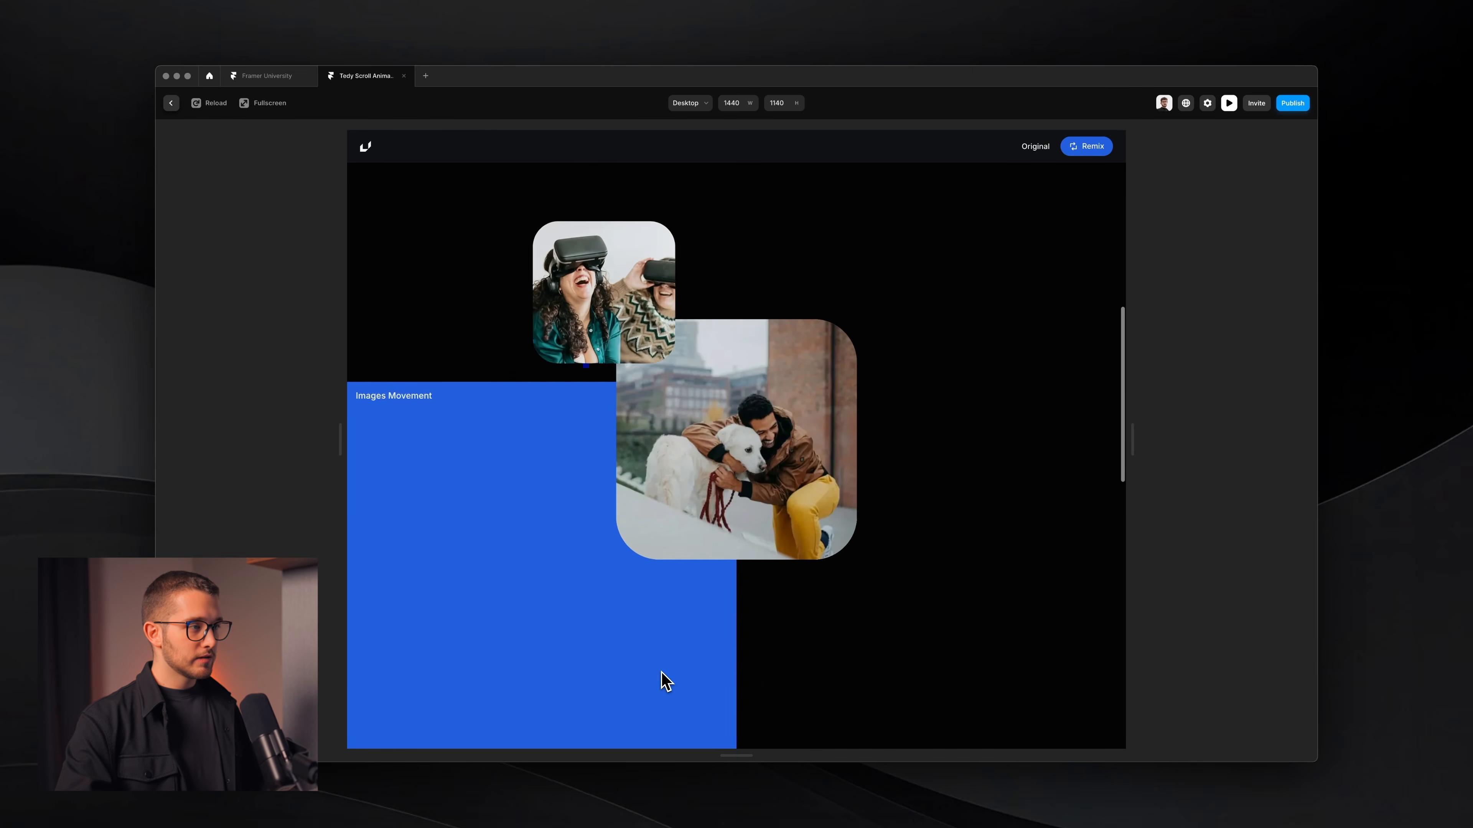
{"action": "key", "text": "Escape"}
Step: Add a Scroll Transform effect to Image 8, triggered by Section in View with #image as its section
{"action": "scroll", "coordinate": [723, 491], "scroll_direction": "down", "scroll_amount": 2}
{"action": "scroll", "coordinate": [723, 492], "scroll_direction": "up", "scroll_amount": 4}
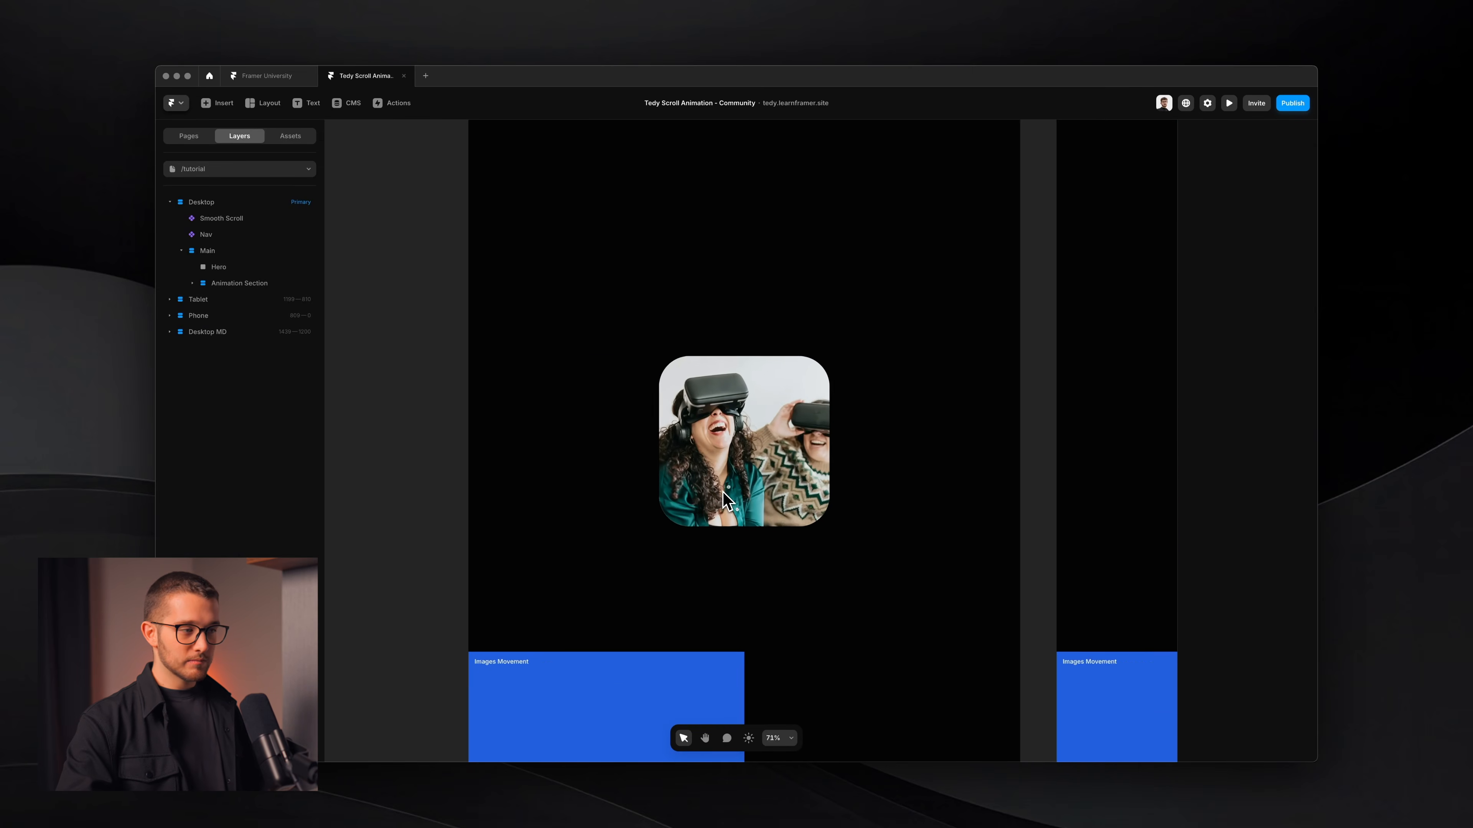
{"action": "left_click", "coordinate": [668, 423], "text": "super"}
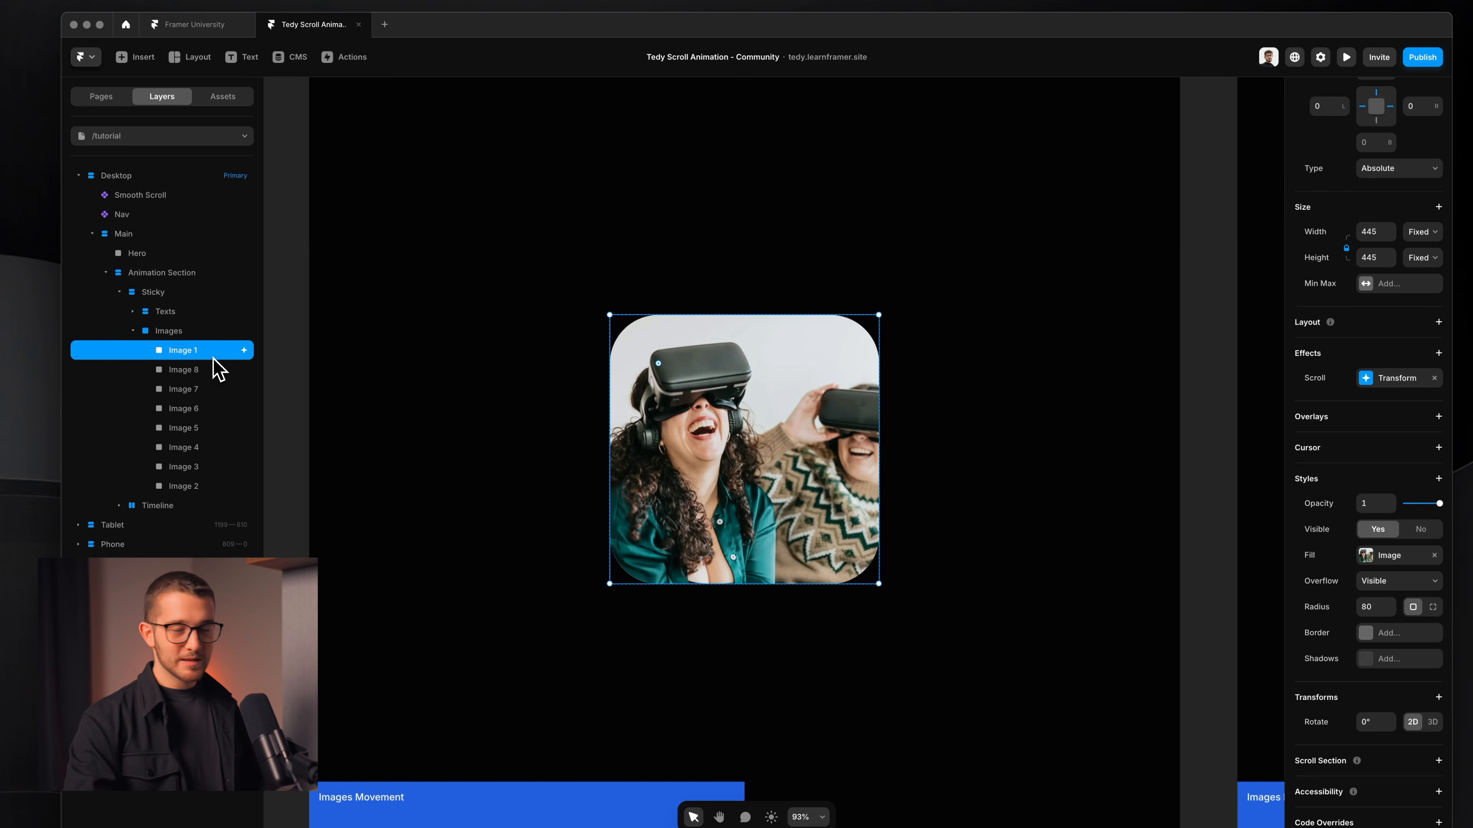
{"action": "left_click", "coordinate": [222, 369]}
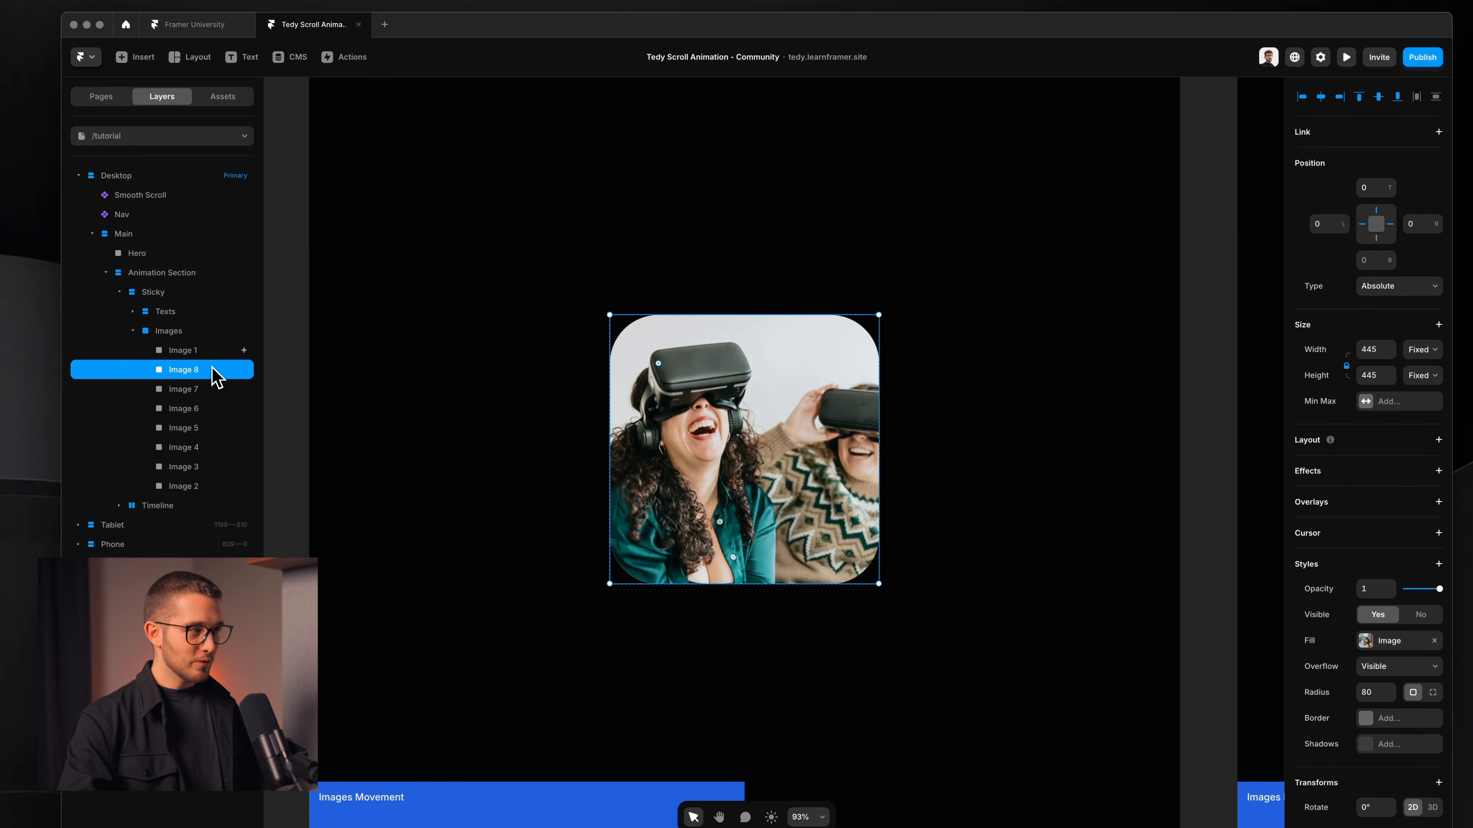
{"action": "scroll", "coordinate": [525, 447], "scroll_direction": "left", "scroll_amount": 1}
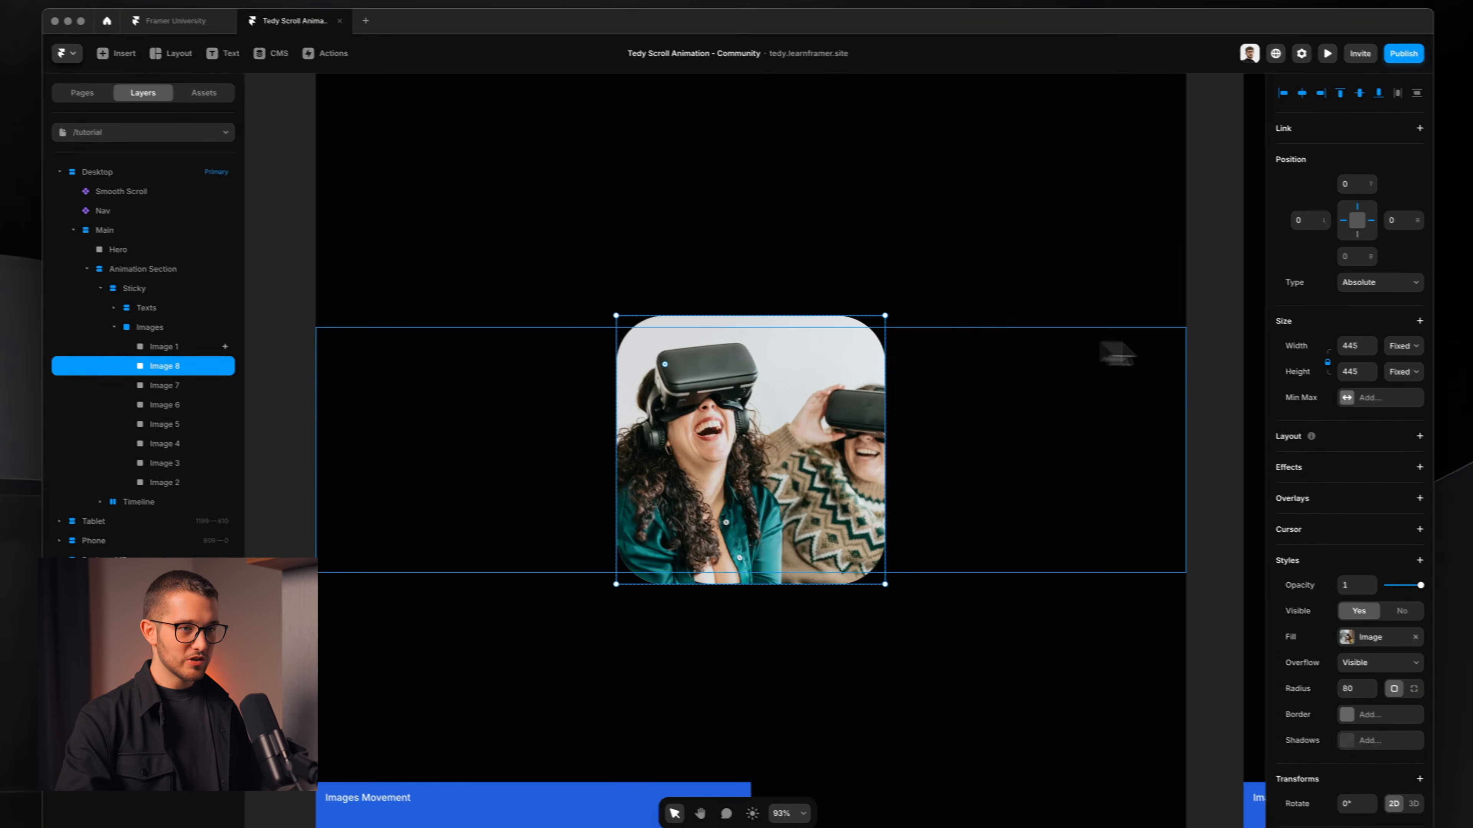
{"action": "left_click", "coordinate": [1332, 466]}
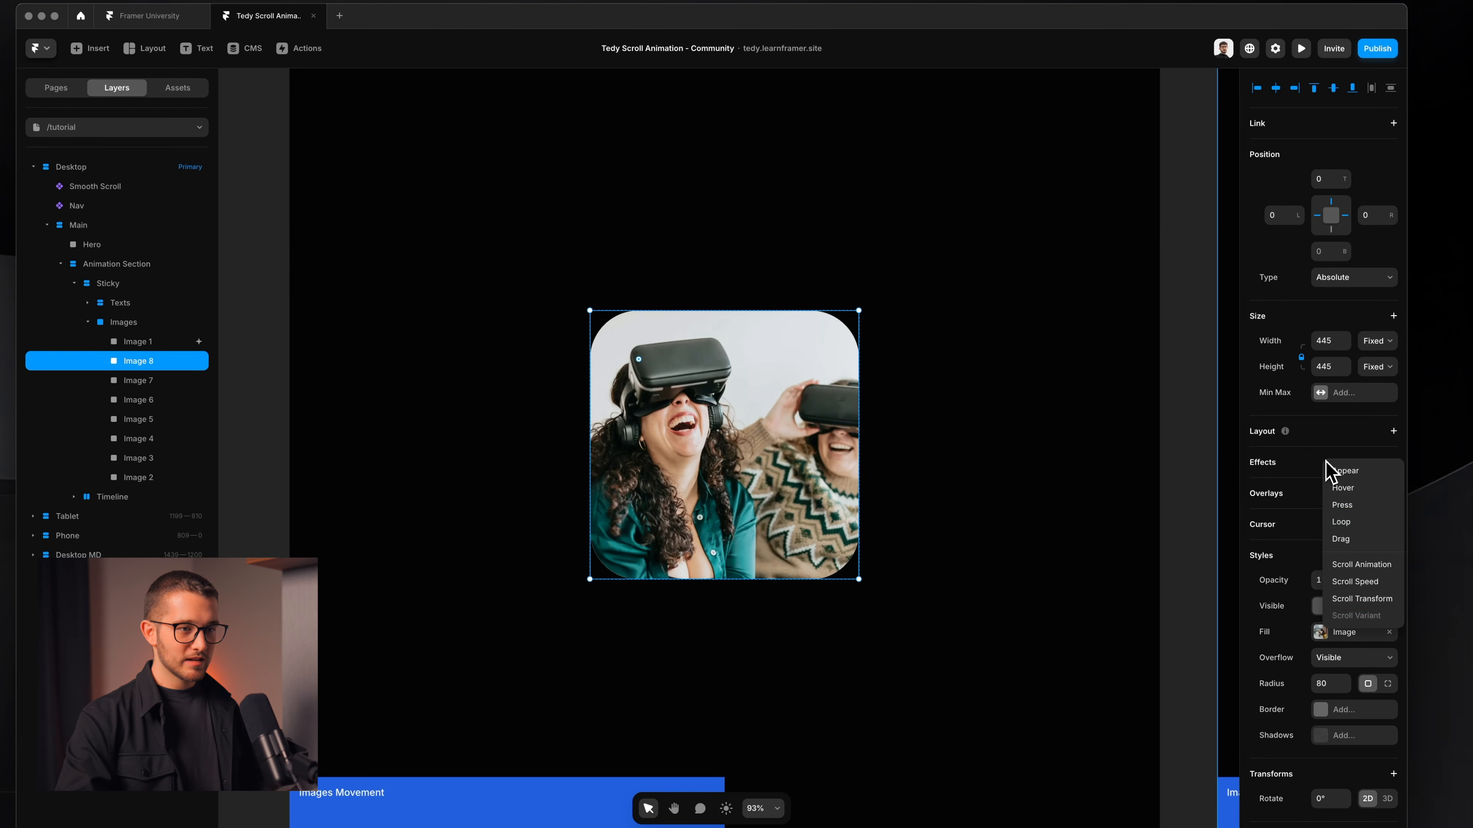
{"action": "left_click", "coordinate": [1377, 615]}
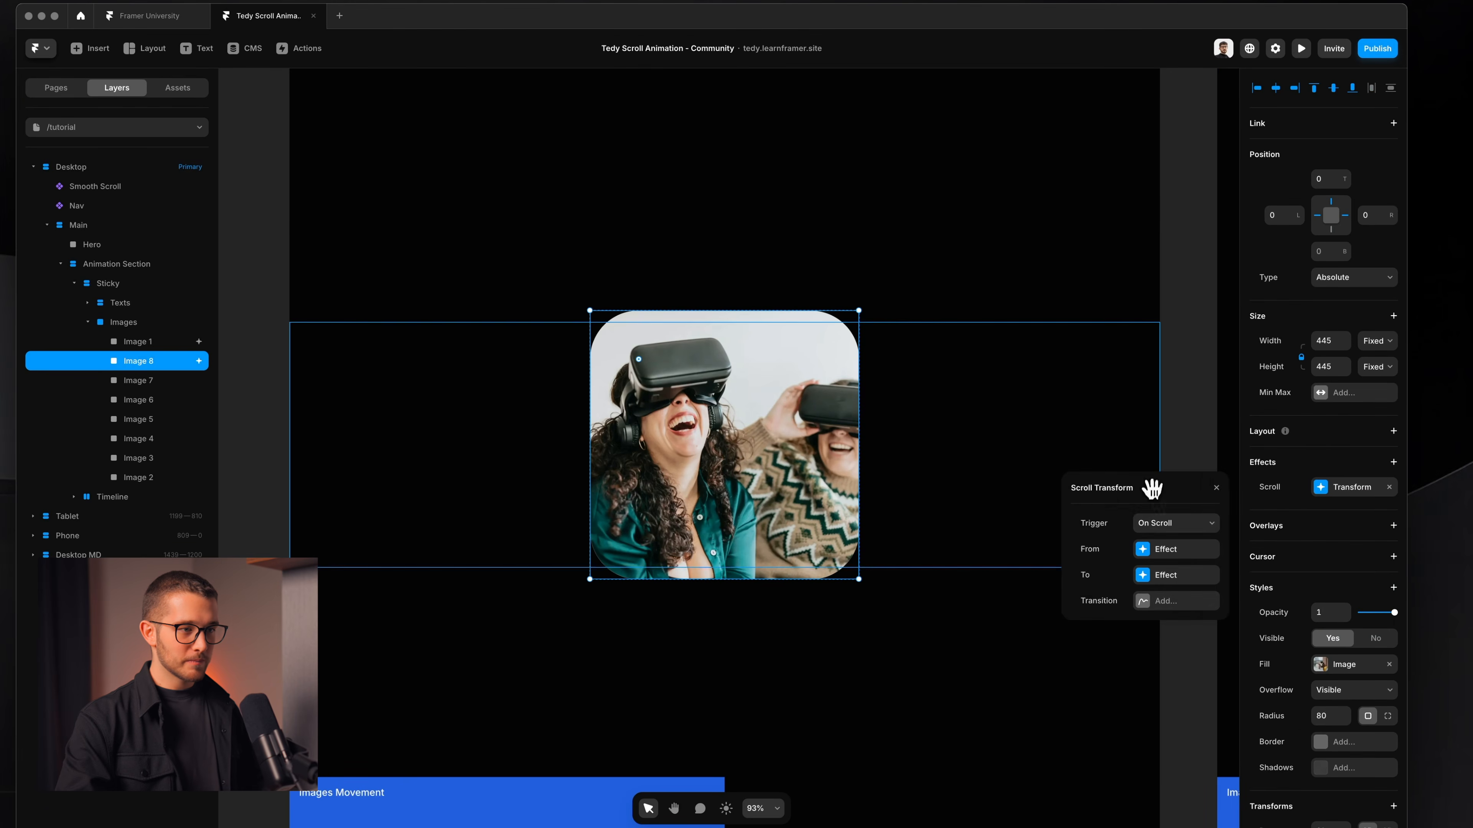
{"action": "left_click_drag", "start_coordinate": [1108, 487], "coordinate": [991, 202]}
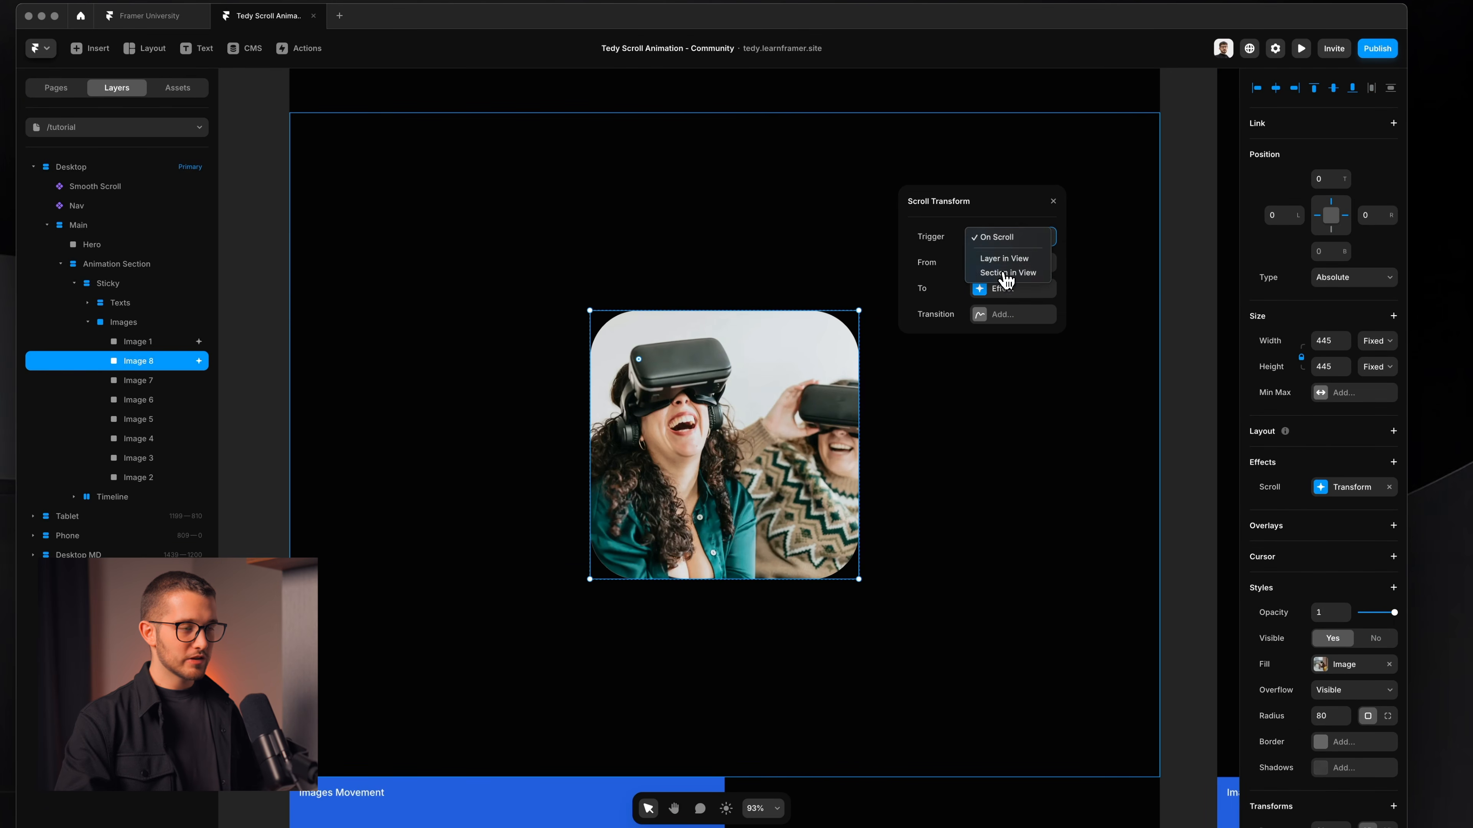
{"action": "left_click", "coordinate": [1006, 273]}
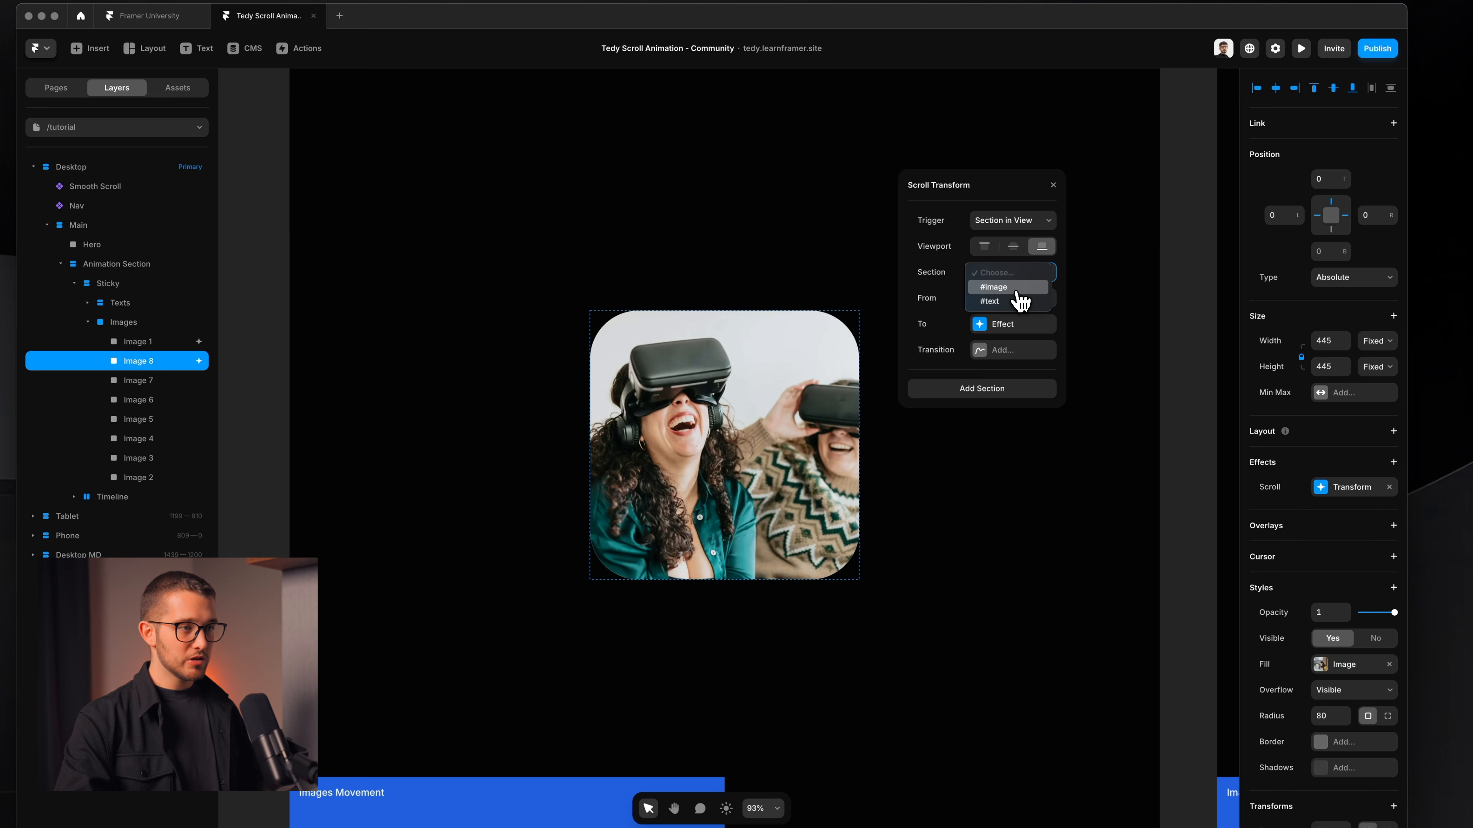
{"action": "left_click", "coordinate": [1017, 290]}
Step: Set Image 8's From state to opacity 1 and scale 1, and its To state to scale 0.3 with offset X -550 and Y -280
{"action": "left_click", "coordinate": [1011, 299]}
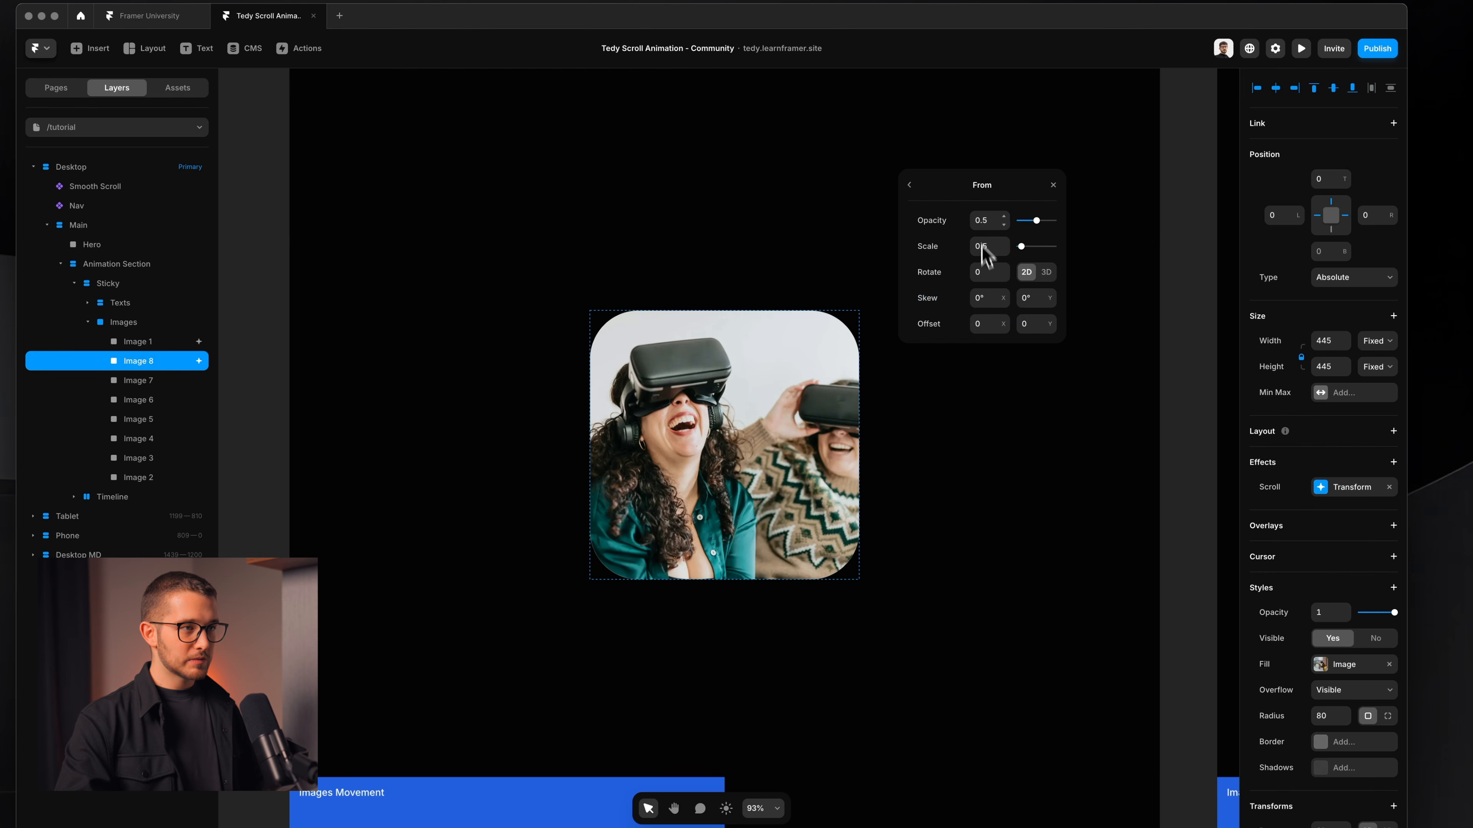
{"action": "left_click", "coordinate": [910, 185]}
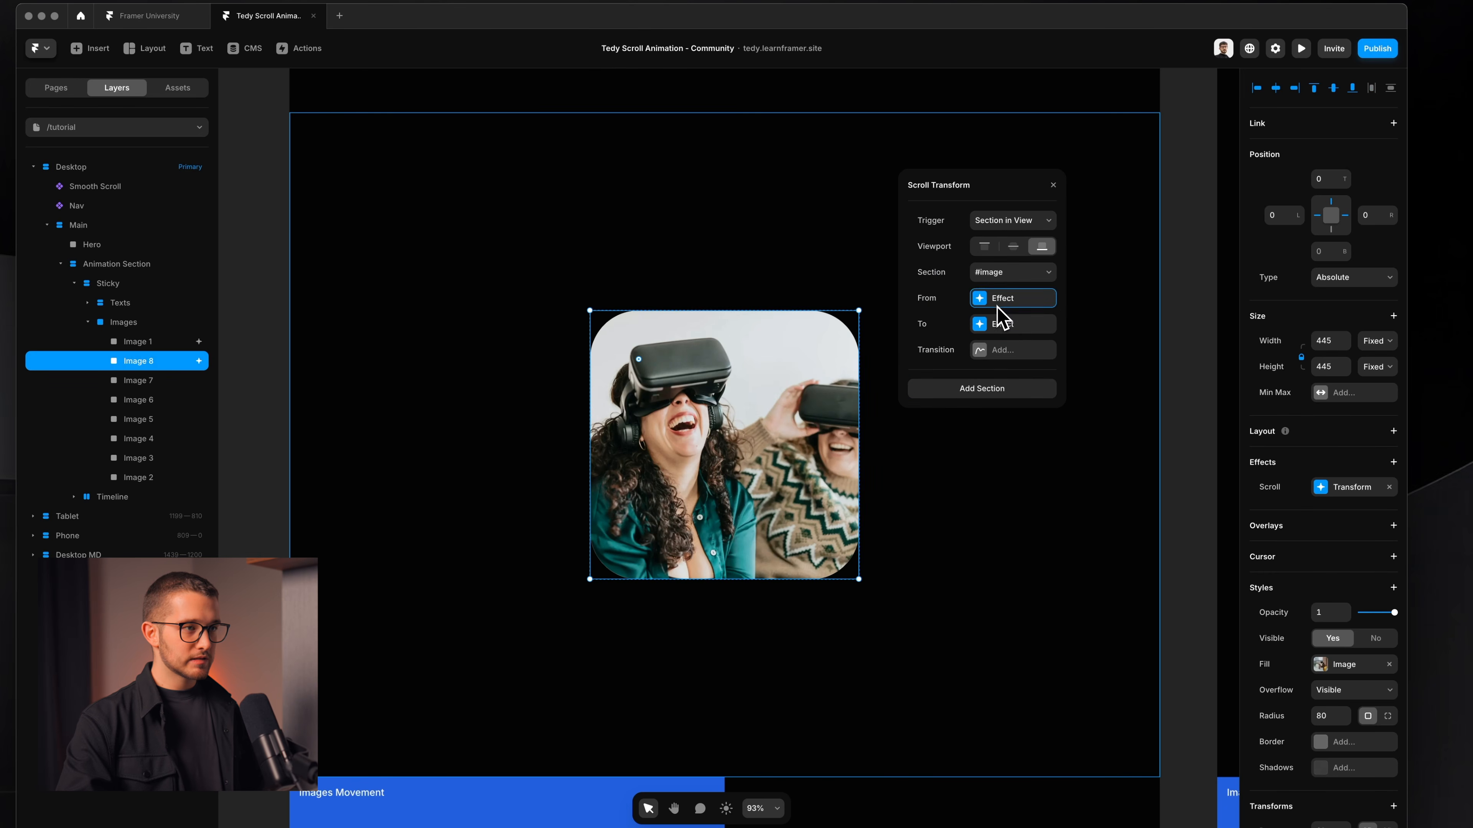
{"action": "left_click", "coordinate": [1013, 325]}
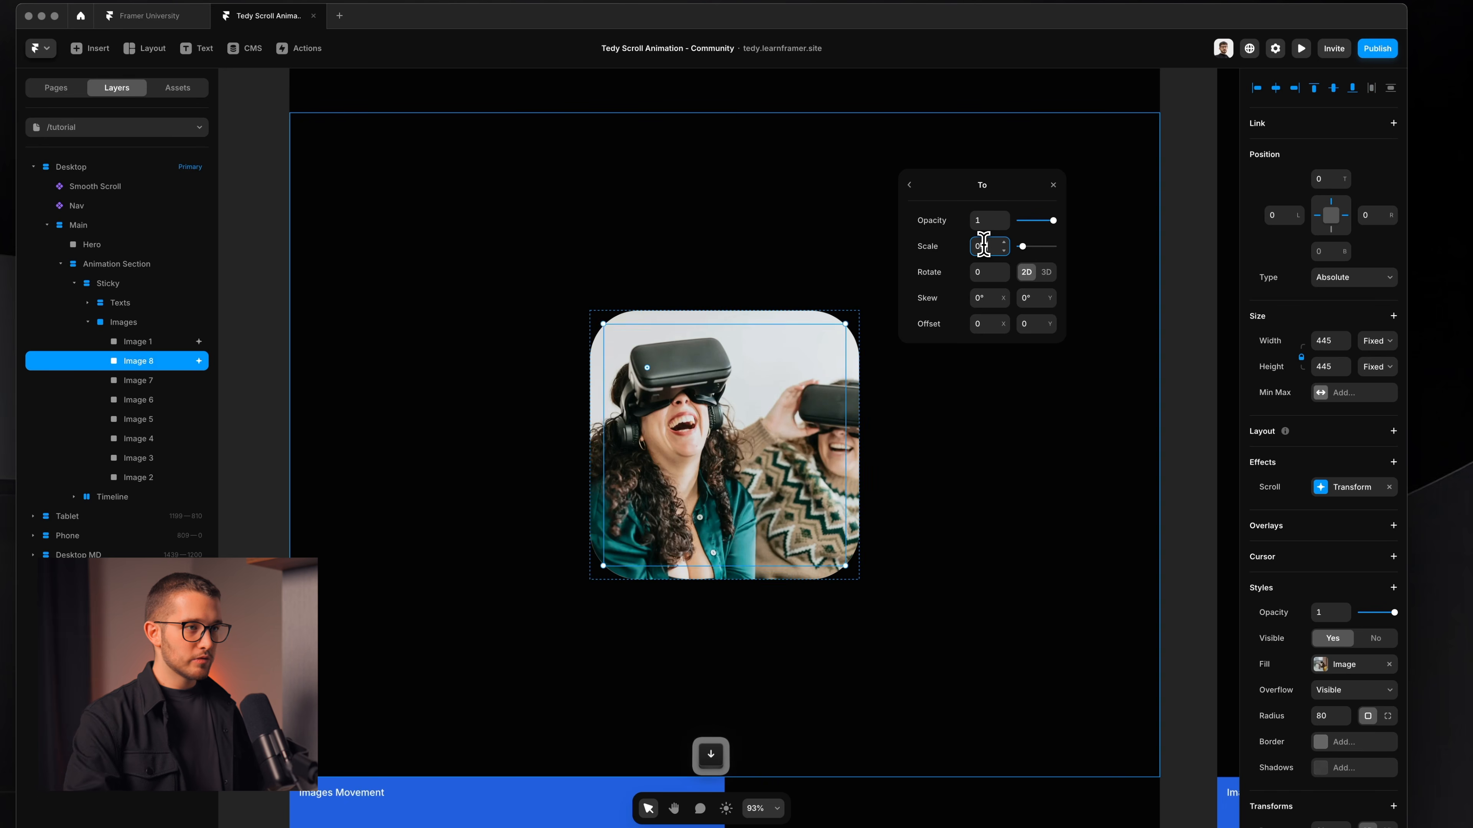
{"action": "left_click_drag", "start_coordinate": [1012, 351], "coordinate": [999, 628]}
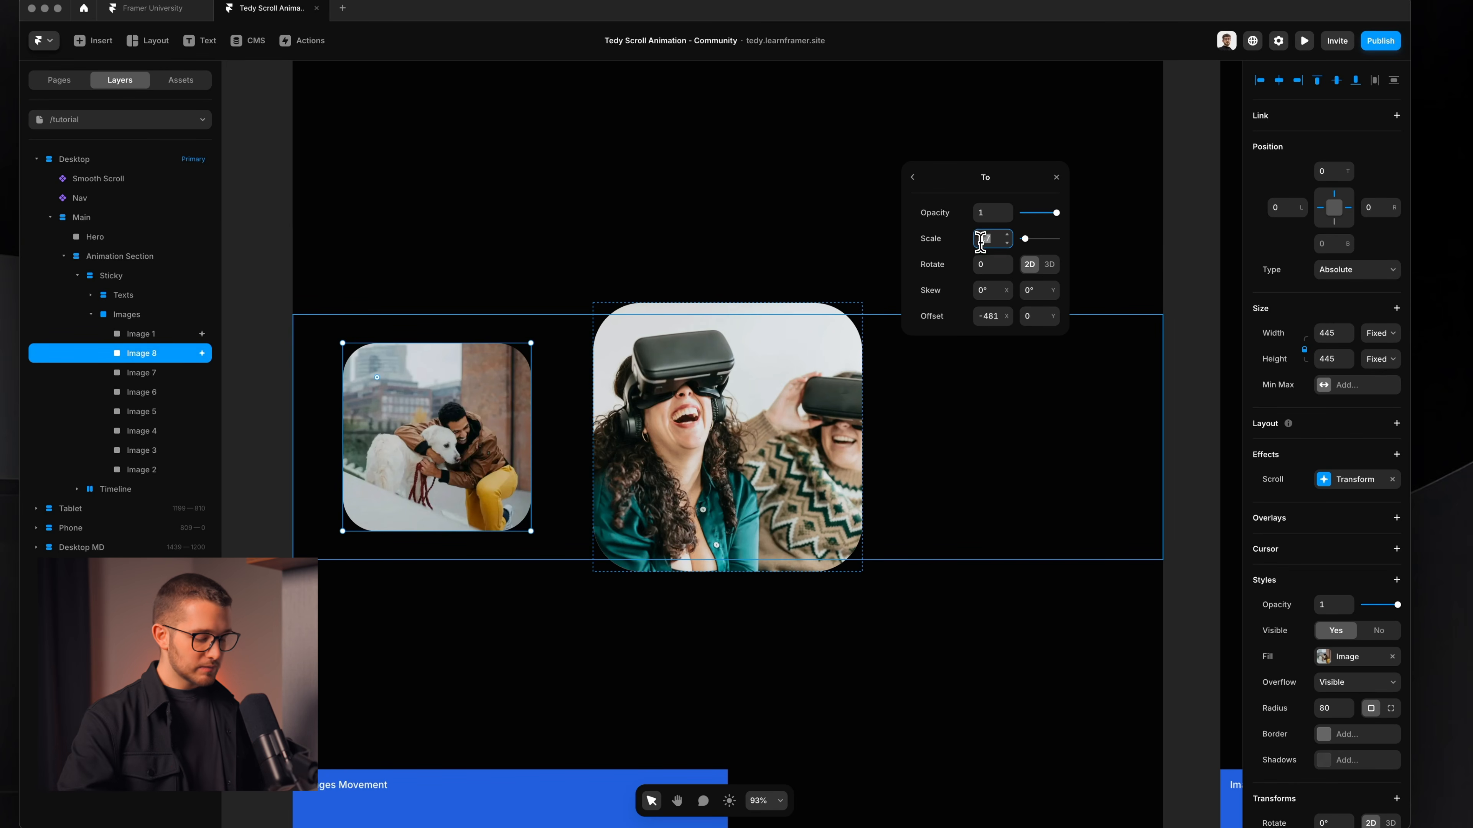
{"action": "type", "text": "0.3"}
{"action": "key", "text": "Return"}
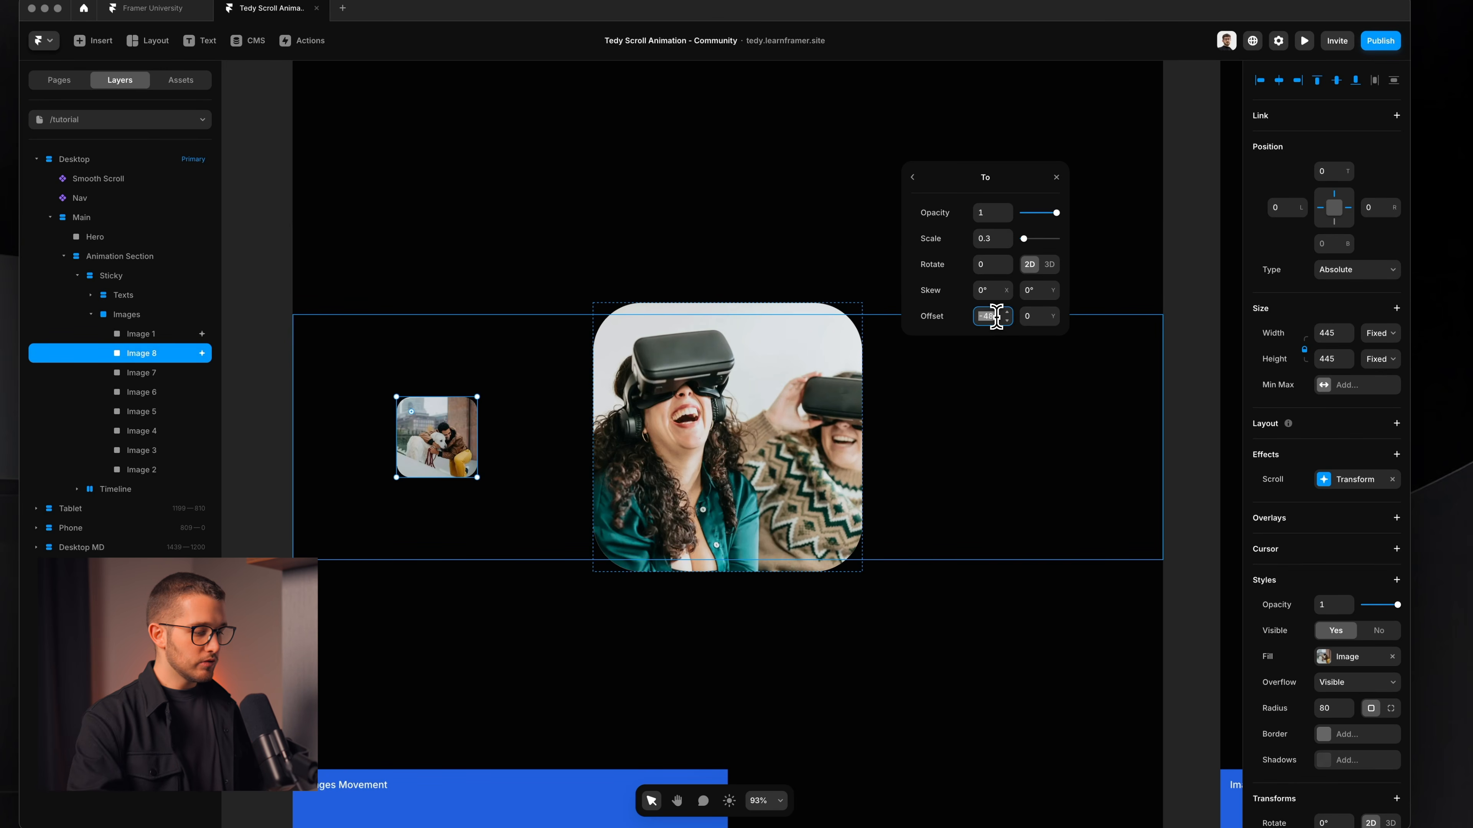
{"action": "key", "text": "Return"}
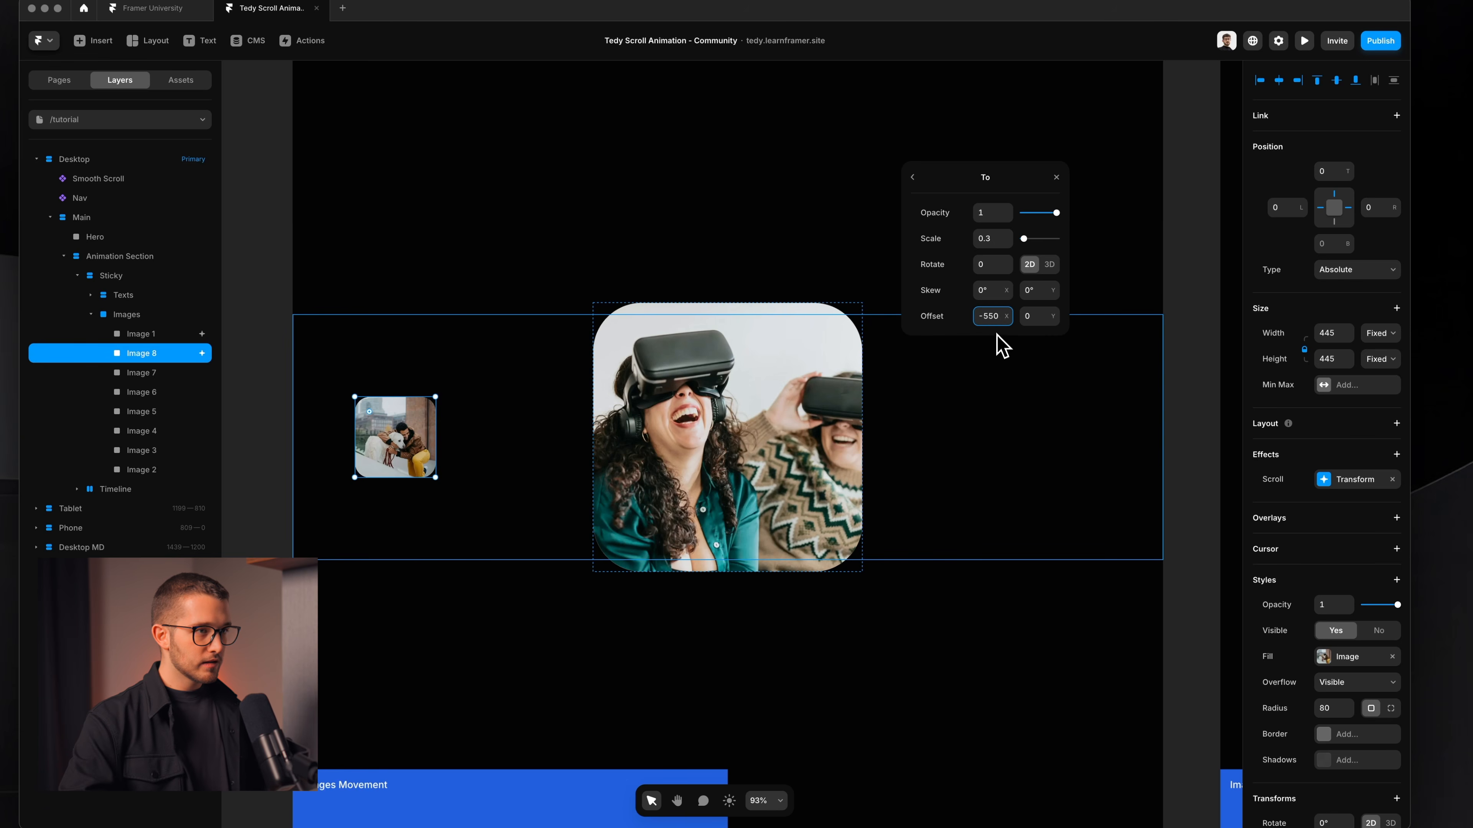
{"action": "left_click", "coordinate": [1056, 176]}
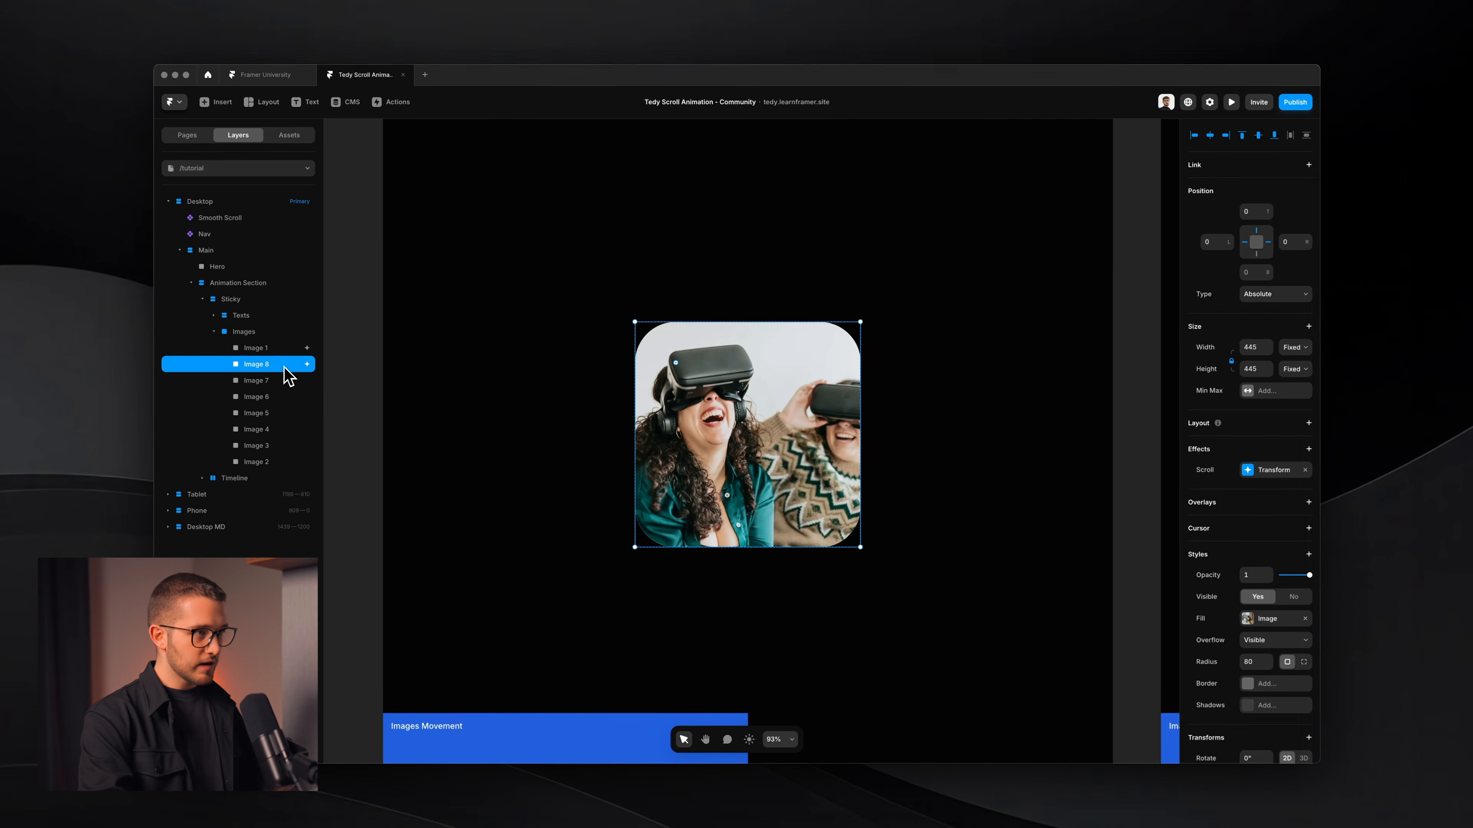
Step: Copy the effects of Image 8
{"action": "key", "text": "super+k"}
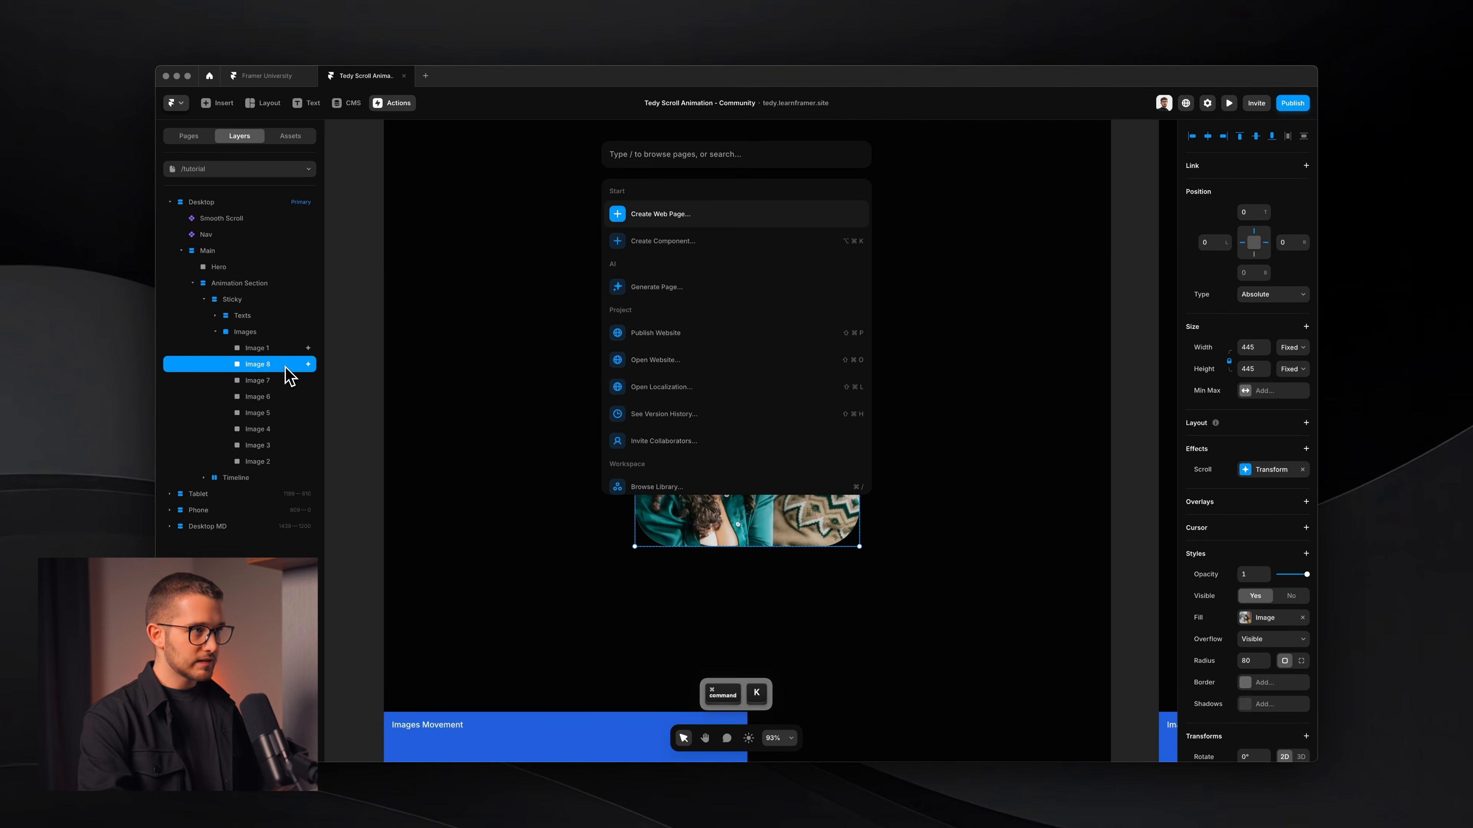
{"action": "type", "text": "copy el"}
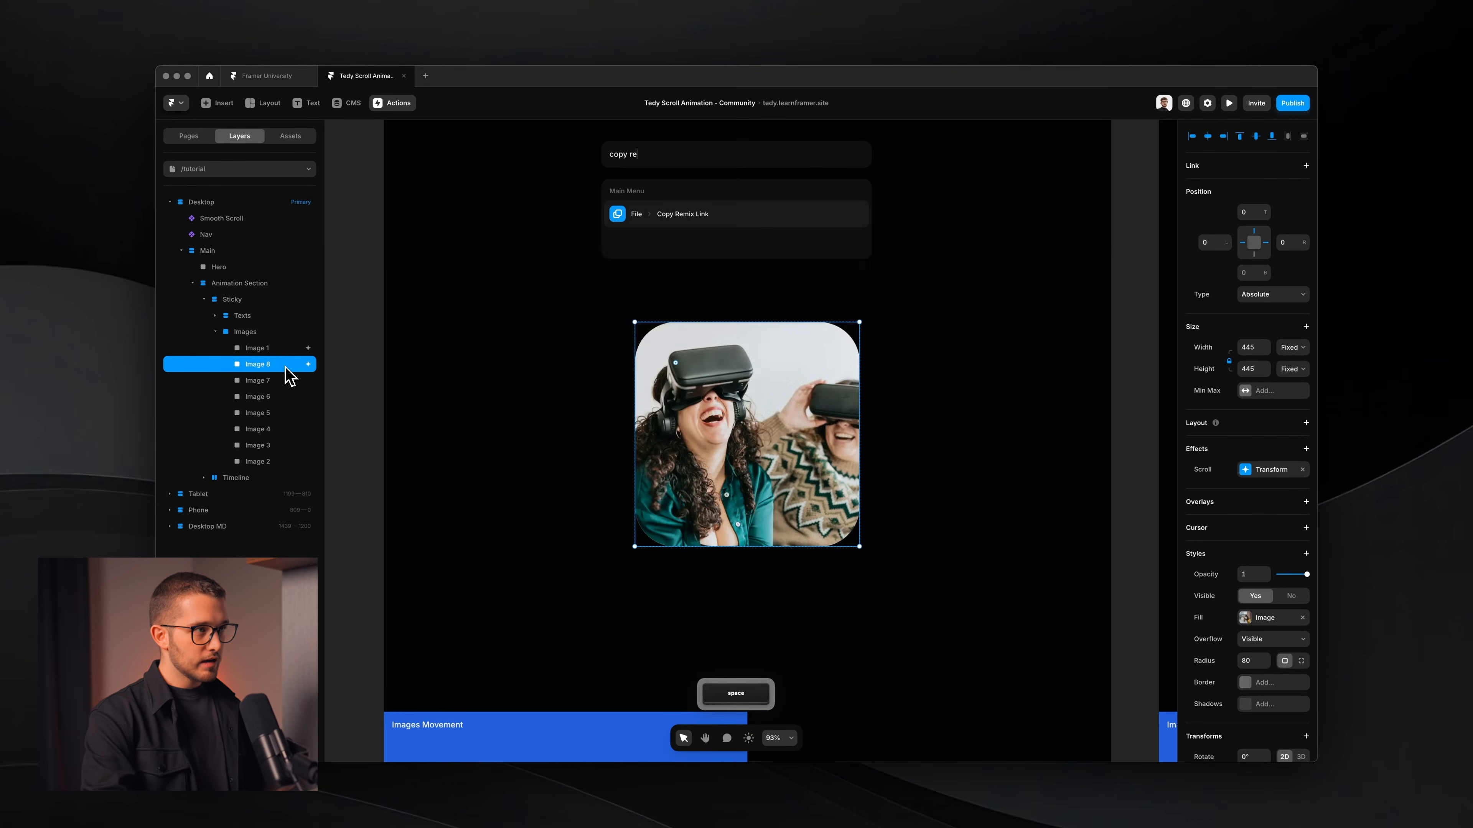
{"action": "key", "text": "BackSpace"}
{"action": "key", "text": "BackSpace"}
{"action": "type", "text": "eff"}
{"action": "key", "text": "Return"}
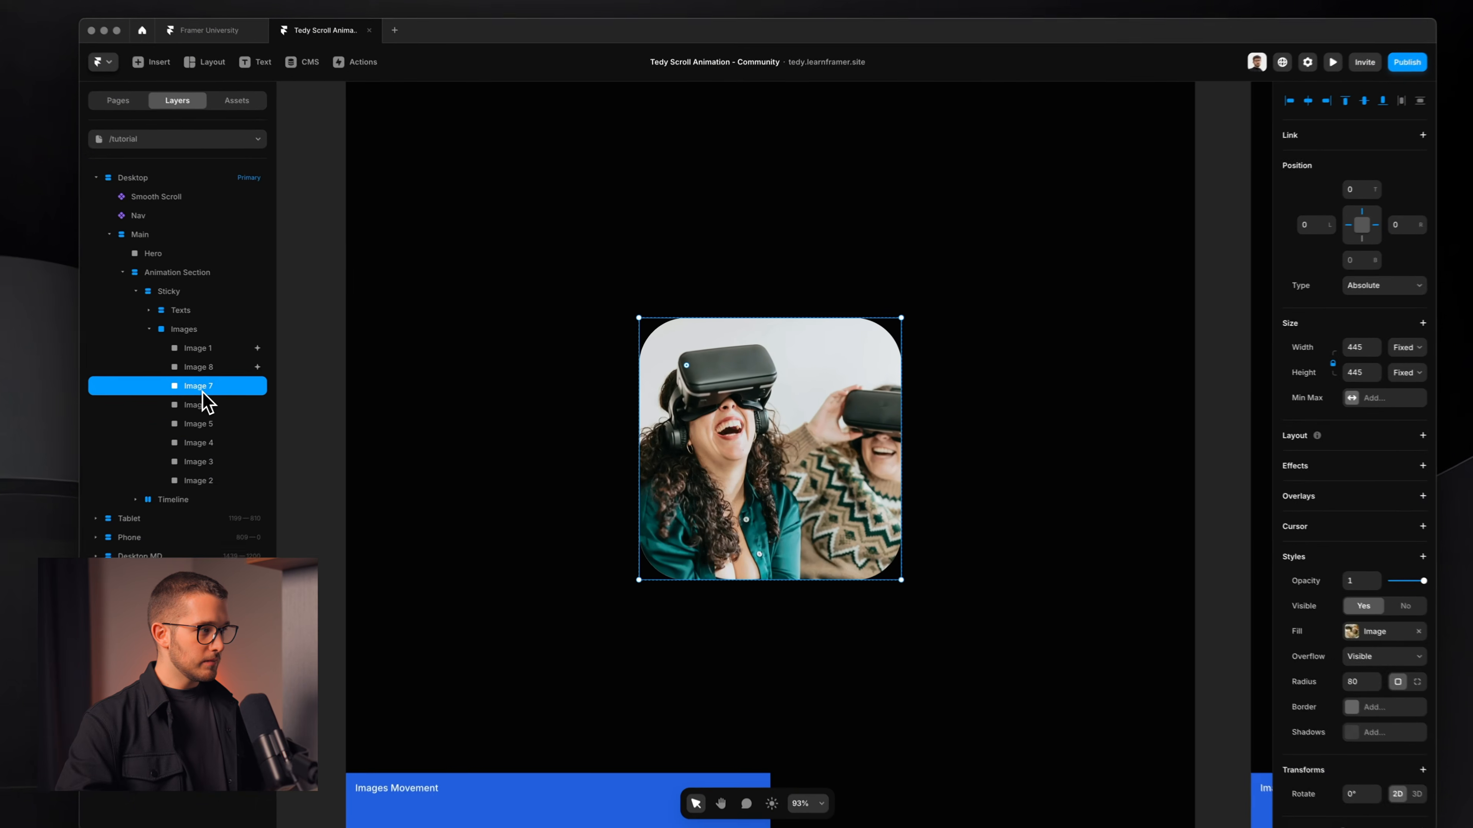
Step: Paste the copied effects onto Image 7
{"action": "left_click", "coordinate": [281, 380]}
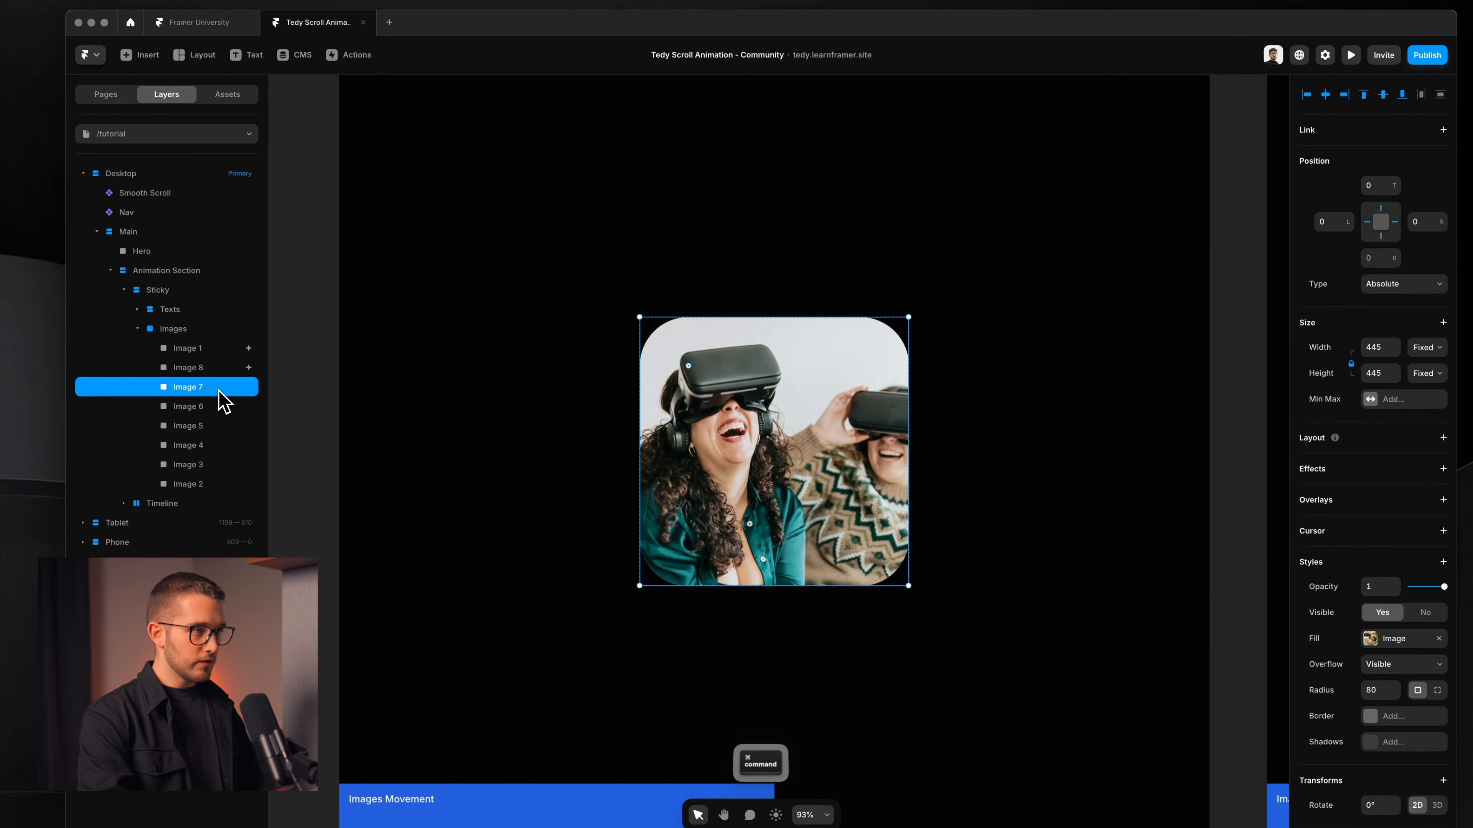
{"action": "key", "text": "super+k"}
{"action": "type", "text": "pas"}
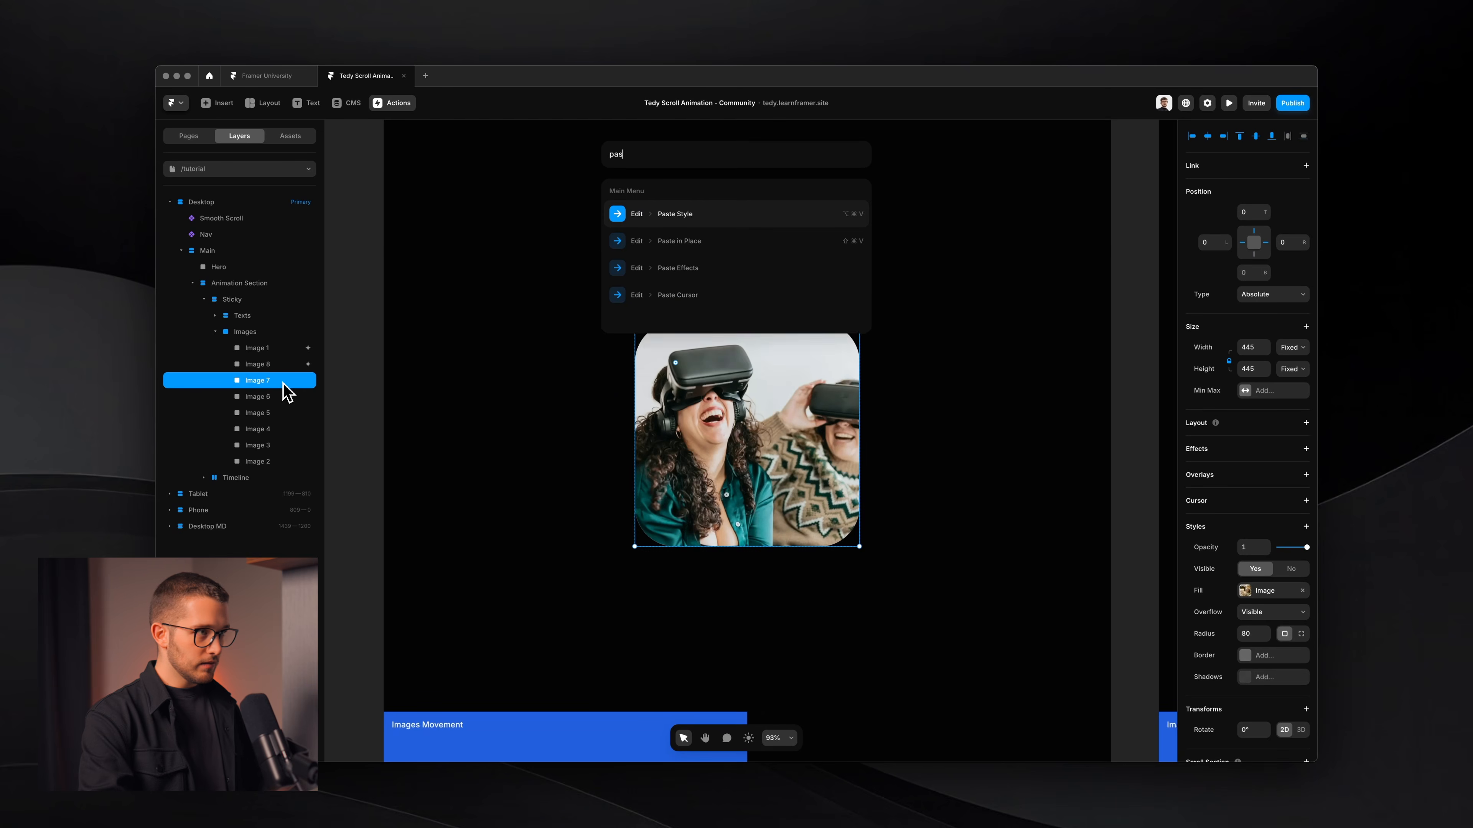
{"action": "type", "text": "te eff"}
{"action": "key", "text": "Return"}
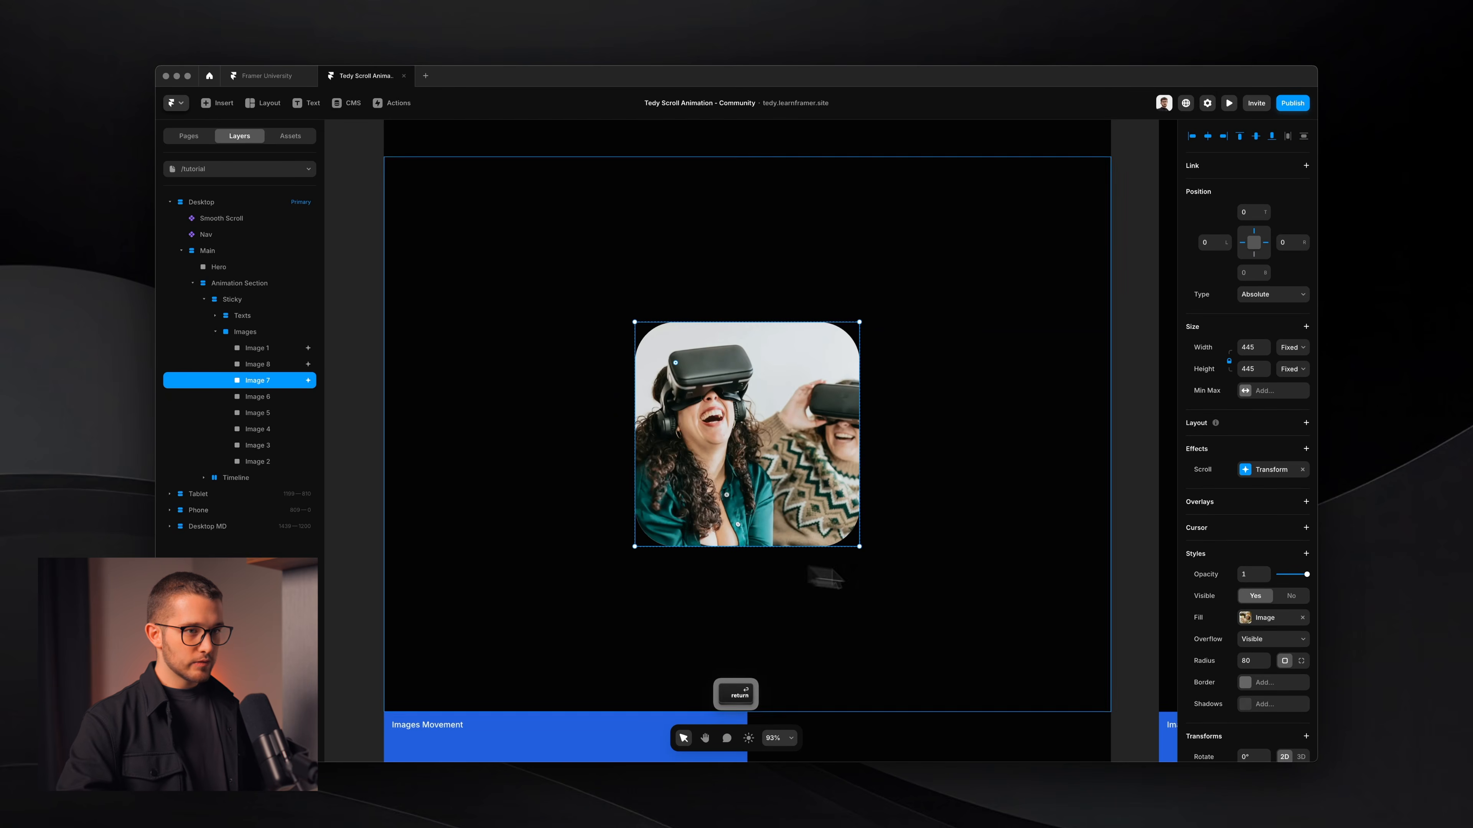
Step: Adjust the To state of Image 7's Scroll Transform so it ends lower left of the stack, and close its settings
{"action": "left_click", "coordinate": [1229, 469]}
{"action": "left_click_drag", "start_coordinate": [1116, 458], "coordinate": [988, 259]}
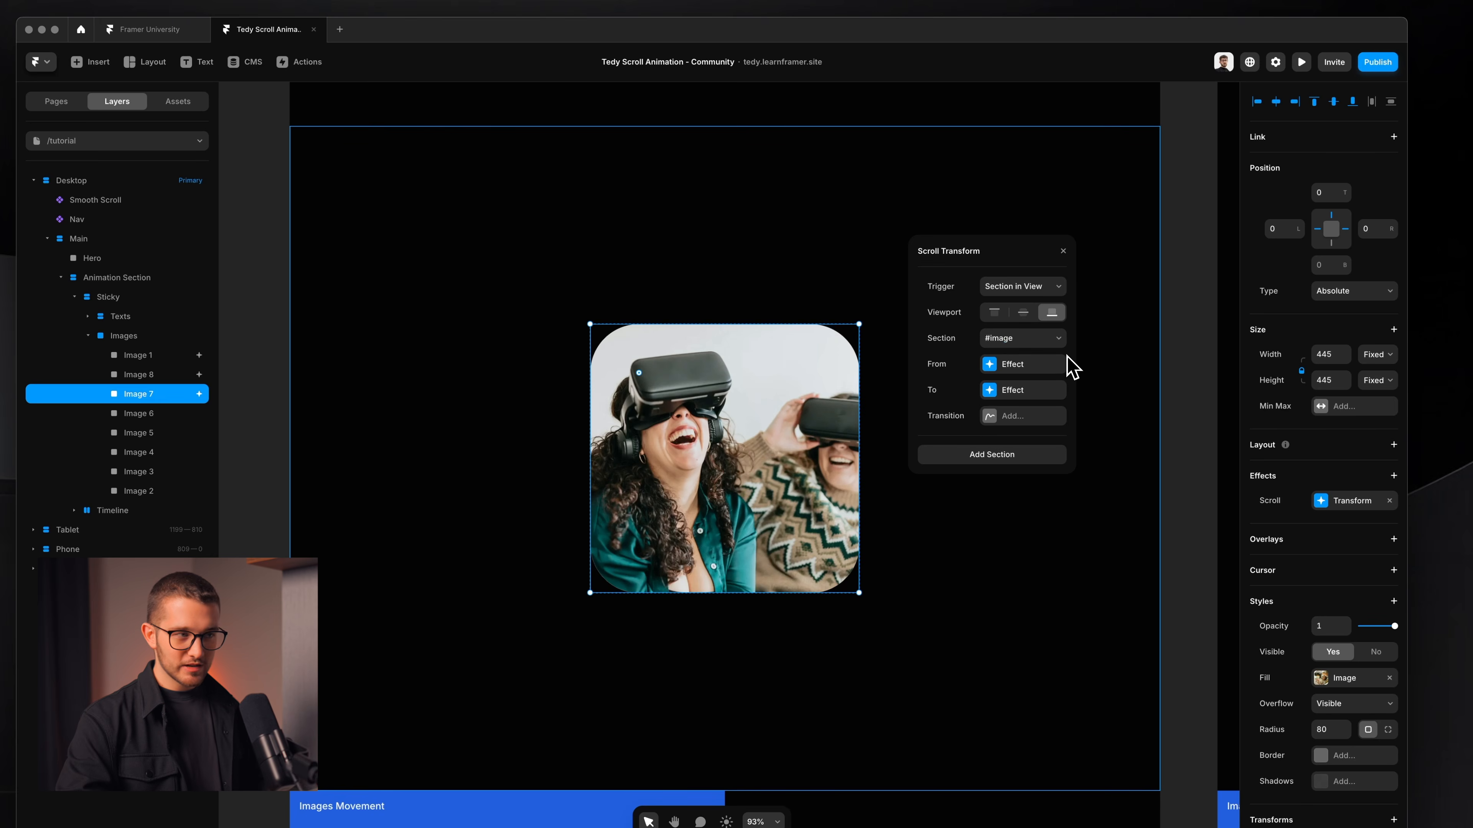
{"action": "left_click", "coordinate": [1046, 371]}
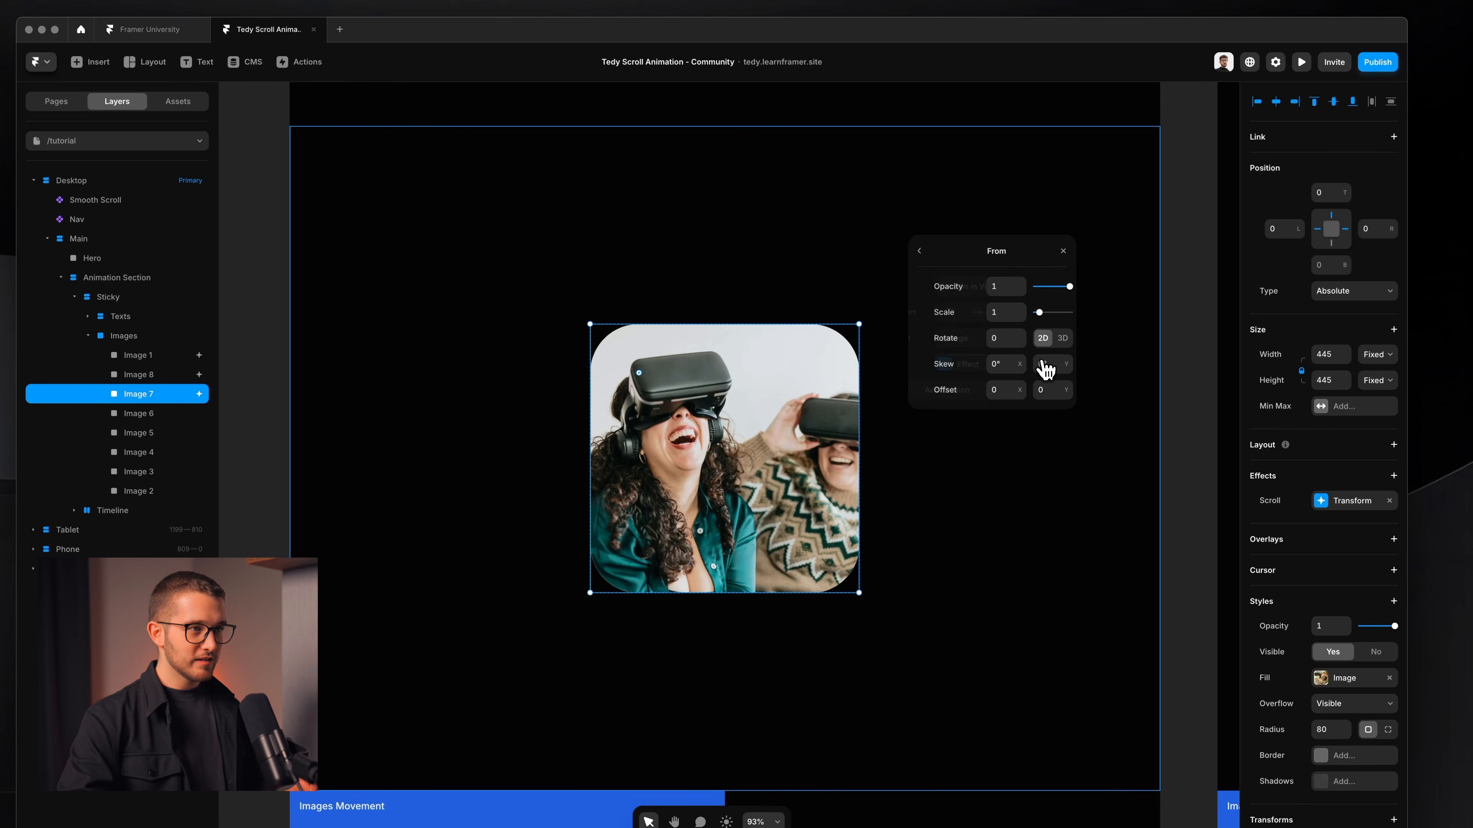
{"action": "left_click", "coordinate": [919, 253]}
{"action": "left_click", "coordinate": [1016, 394]}
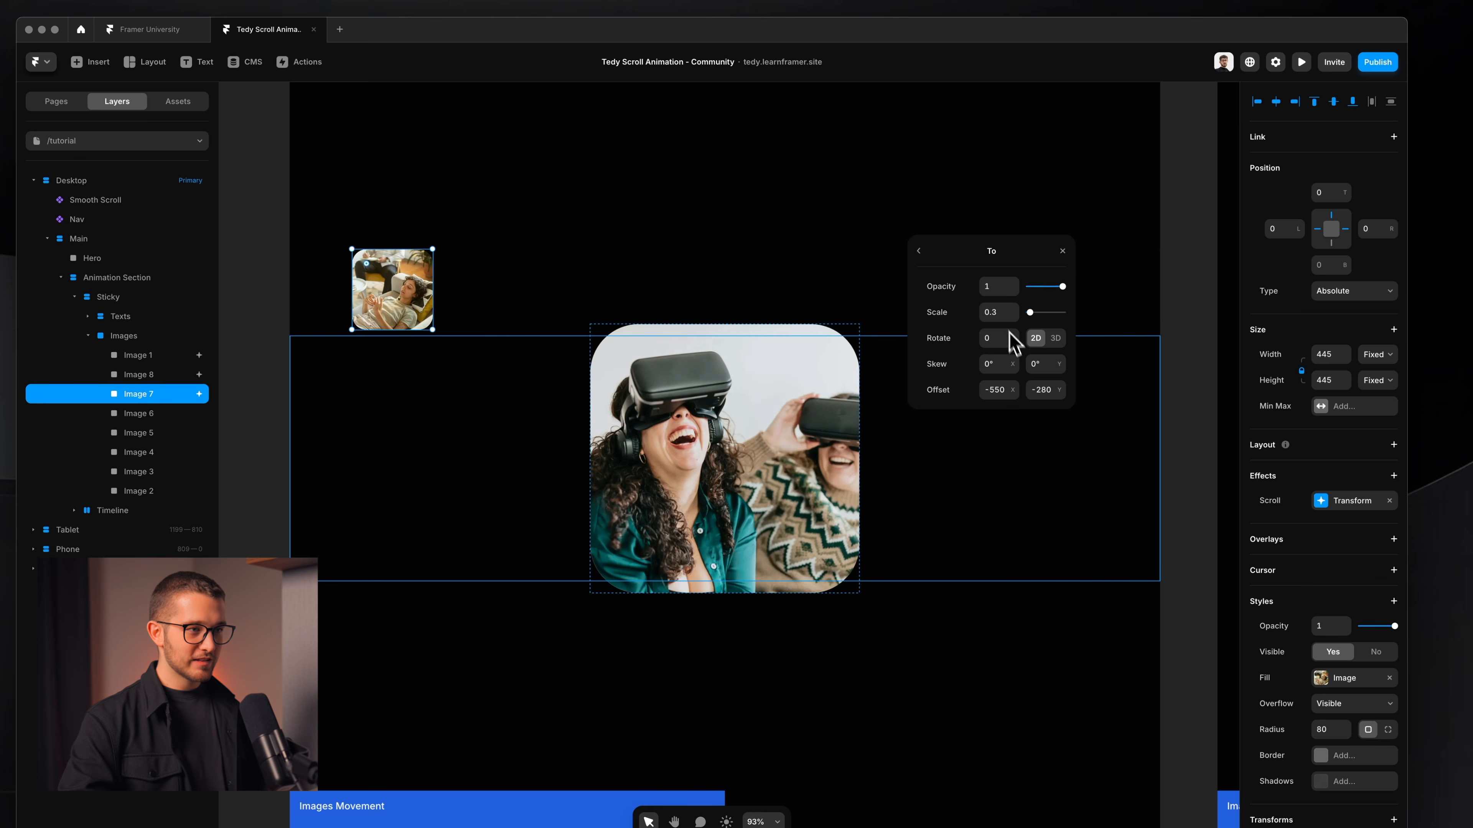
{"action": "left_click_drag", "start_coordinate": [1022, 396], "coordinate": [1069, 257]}
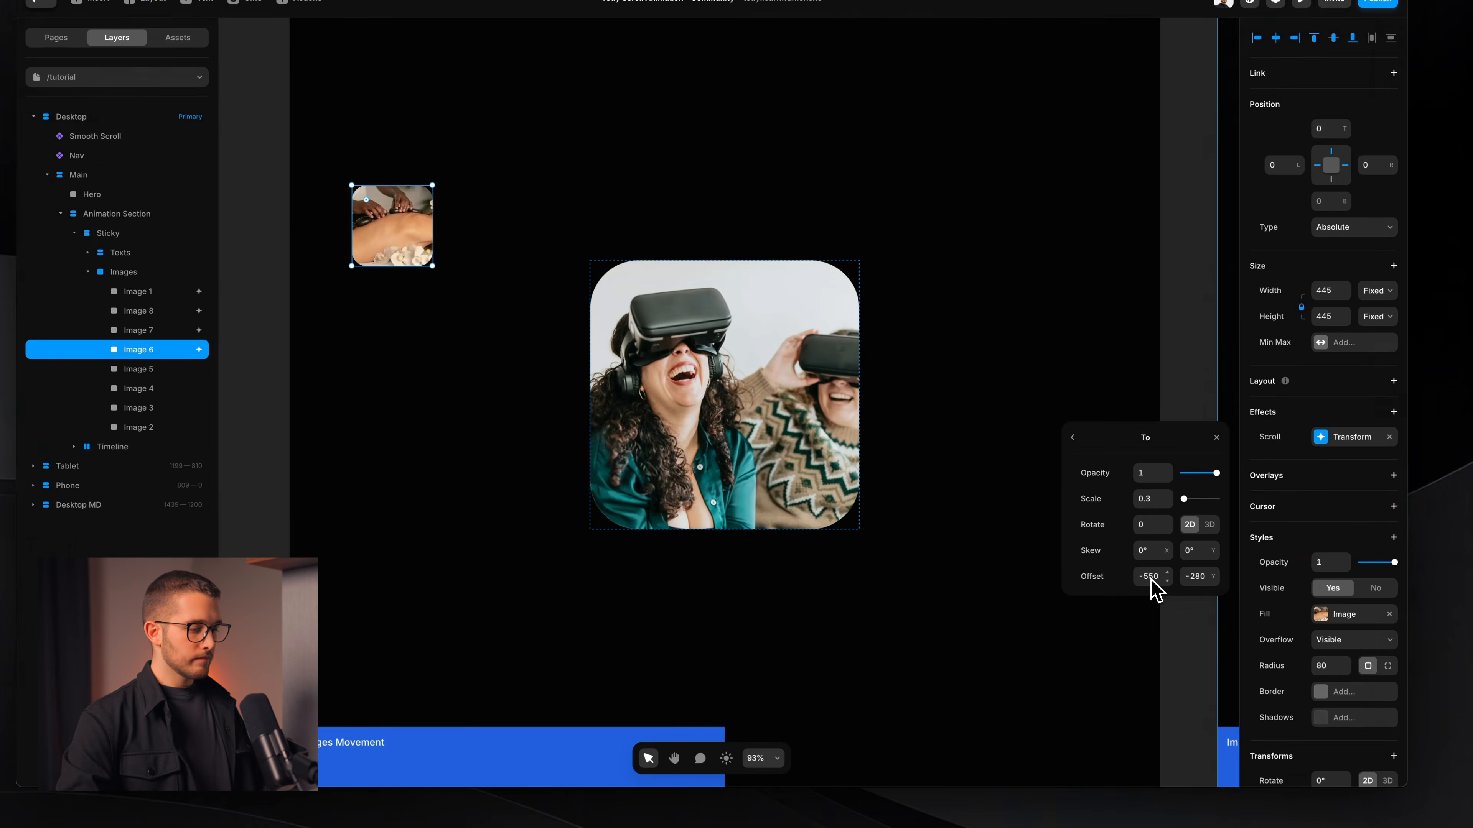
Step: Paste the effects onto the remaining images, and set Image 2's To state to scale 0.4 with offset X 450 and Y 350
{"action": "left_click", "coordinate": [163, 434]}
{"action": "key", "text": "super+k"}
{"action": "type", "text": "copa"}
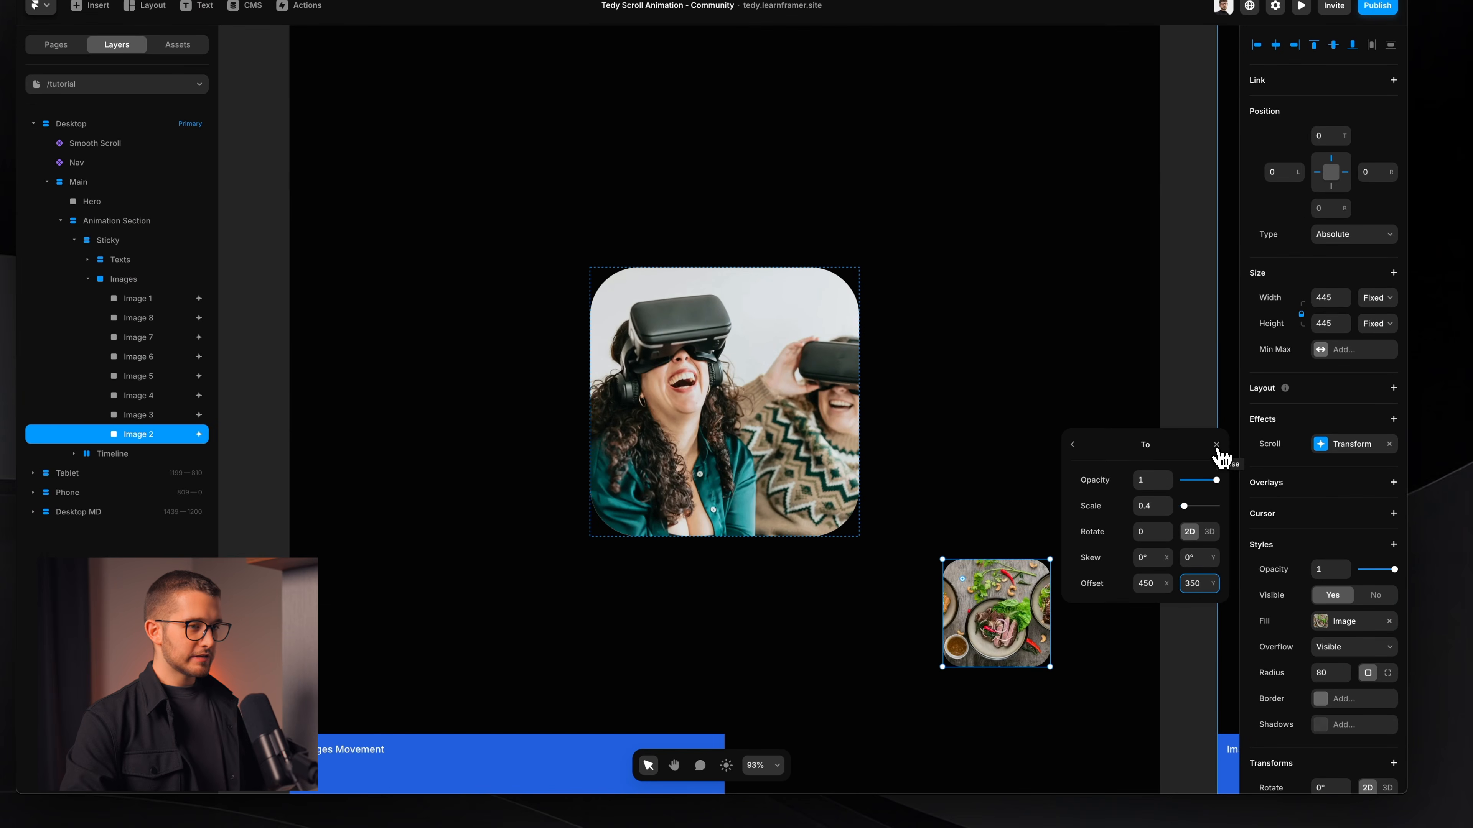
{"action": "left_click", "coordinate": [1217, 446]}
{"action": "left_click", "coordinate": [1200, 413]}
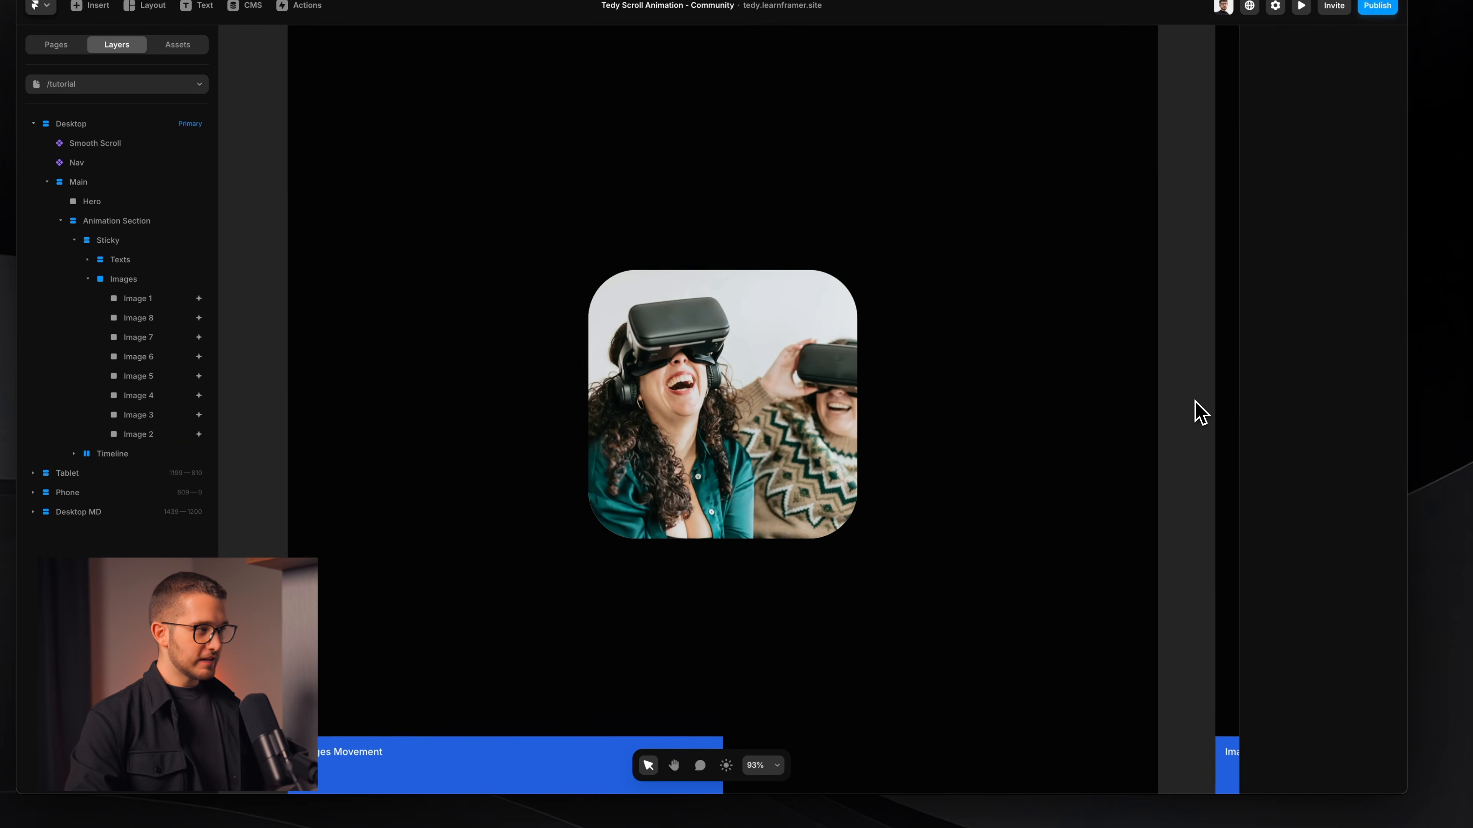
Step: Check in the layer list that Images 1 to 8 each carry an effect
{"action": "left_click", "coordinate": [136, 298]}
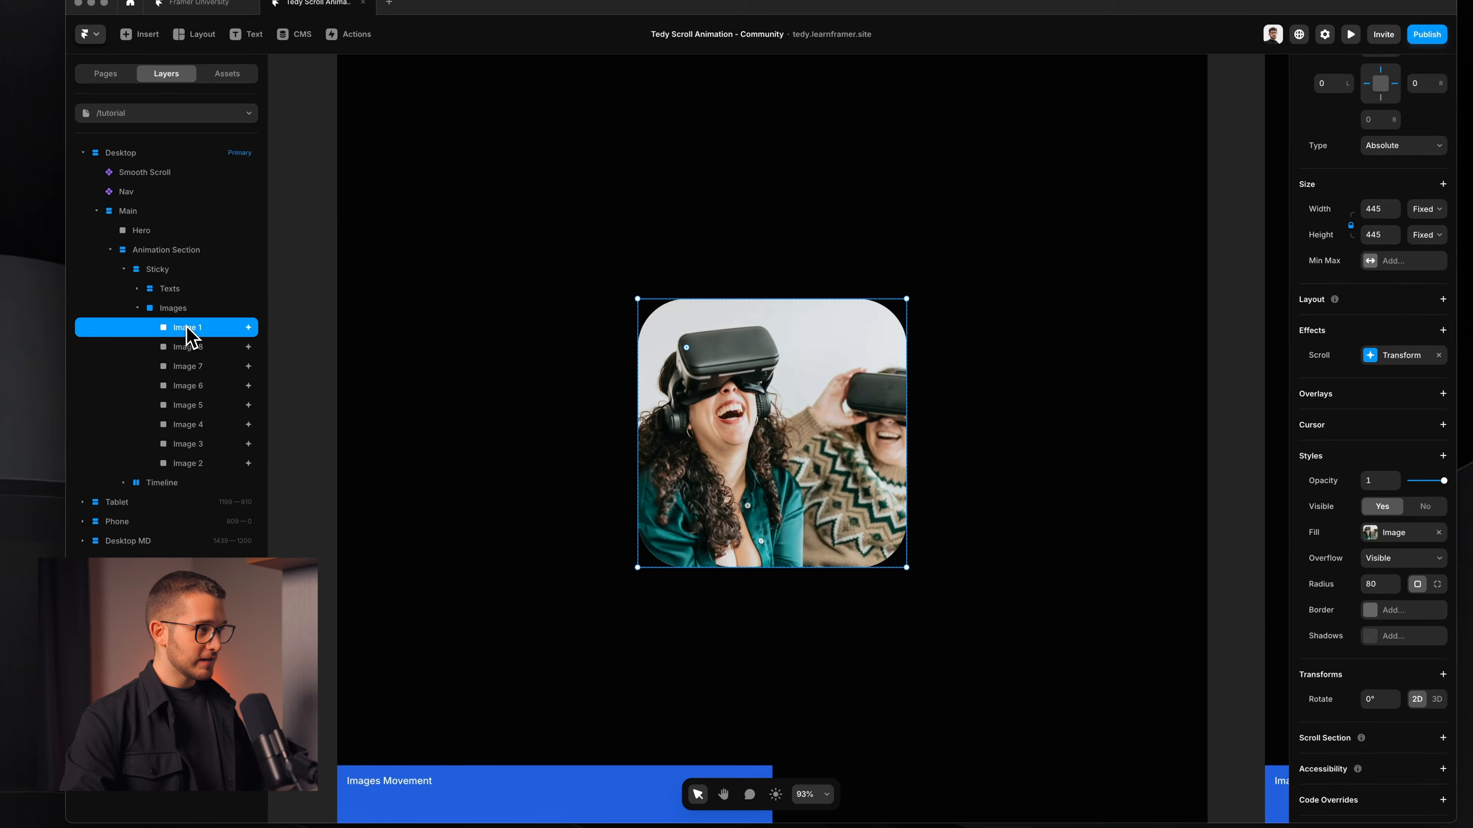
{"action": "left_click", "coordinate": [188, 346]}
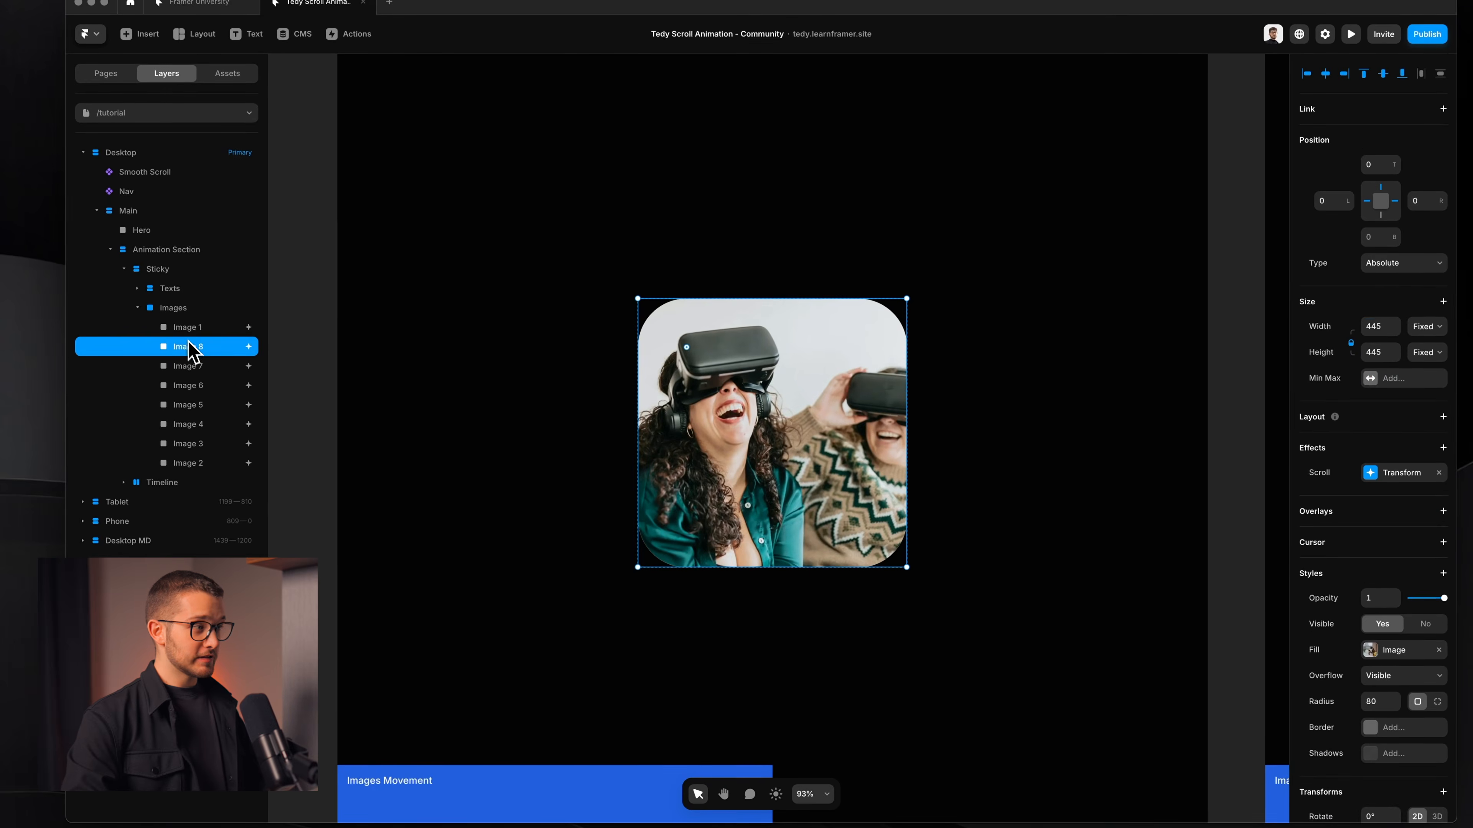
{"action": "key", "text": "shift+super+4"}
{"action": "left_click_drag", "start_coordinate": [238, 320], "coordinate": [256, 490]}
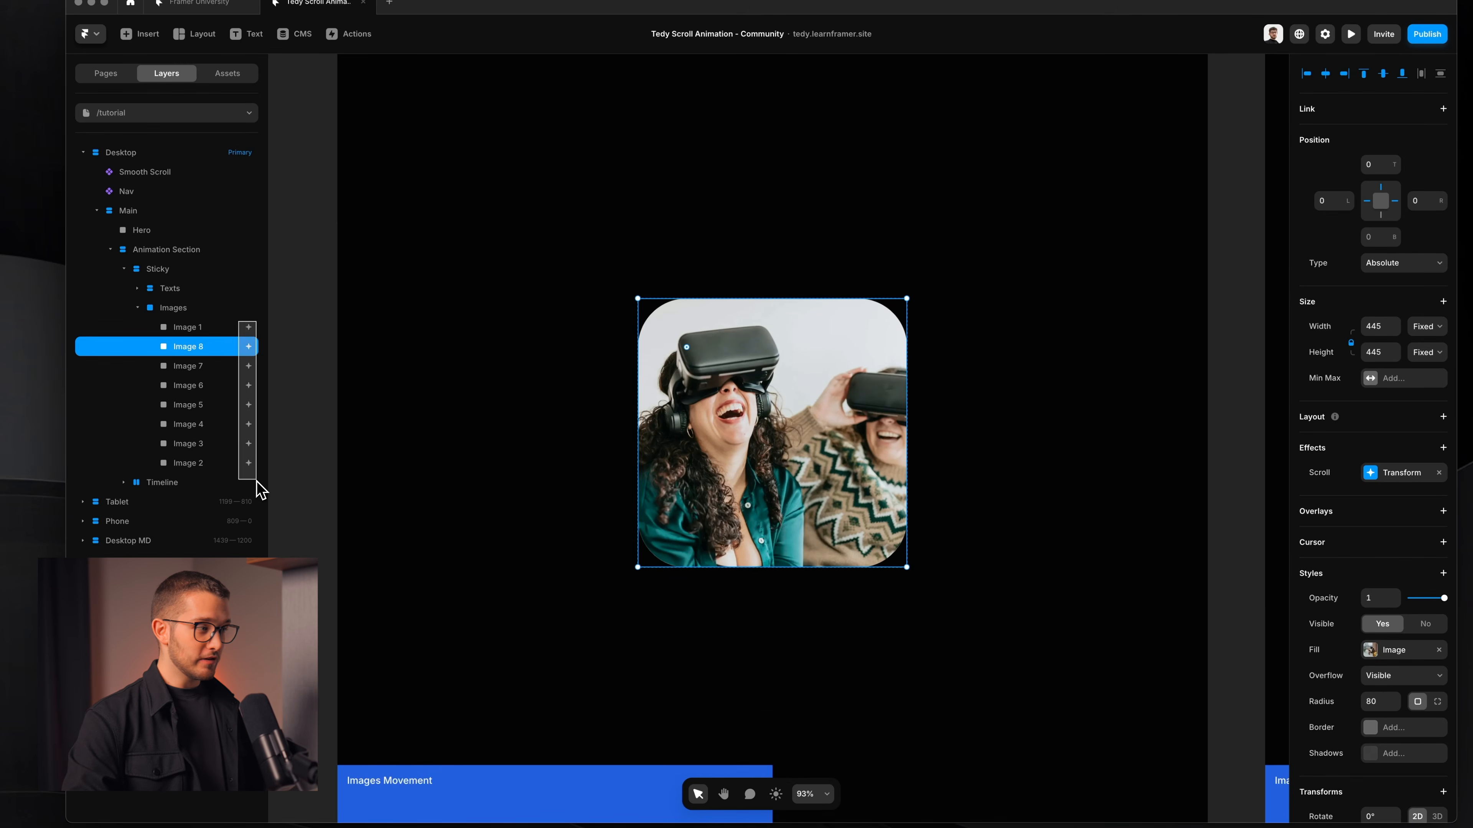
{"action": "key", "text": "Escape"}
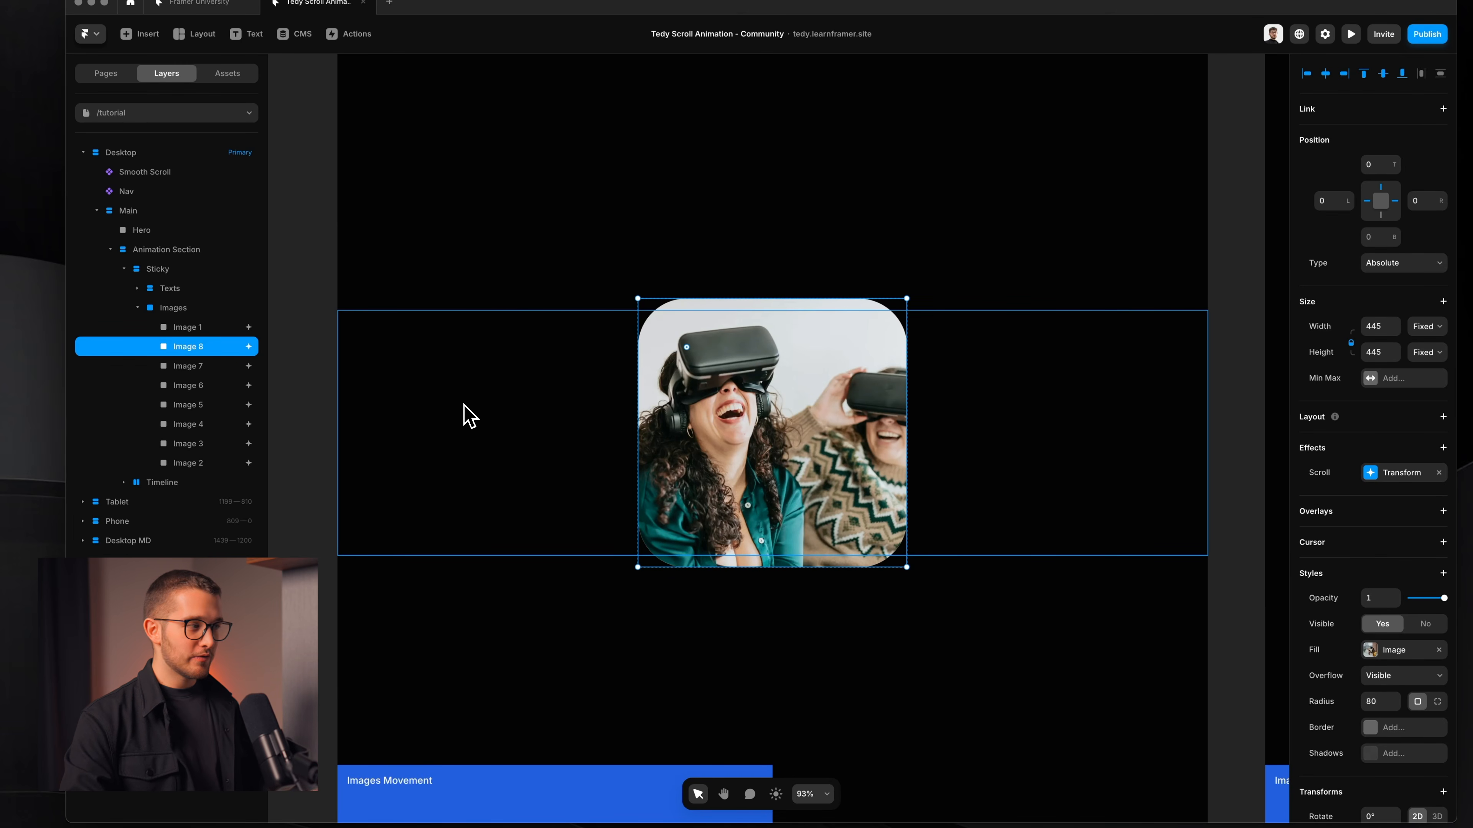
Step: Preview the page and scroll back and forth through the Images Movement section to check how the images spread, and return to the canvas
{"action": "left_click", "coordinate": [328, 306]}
{"action": "key", "text": "super+p"}
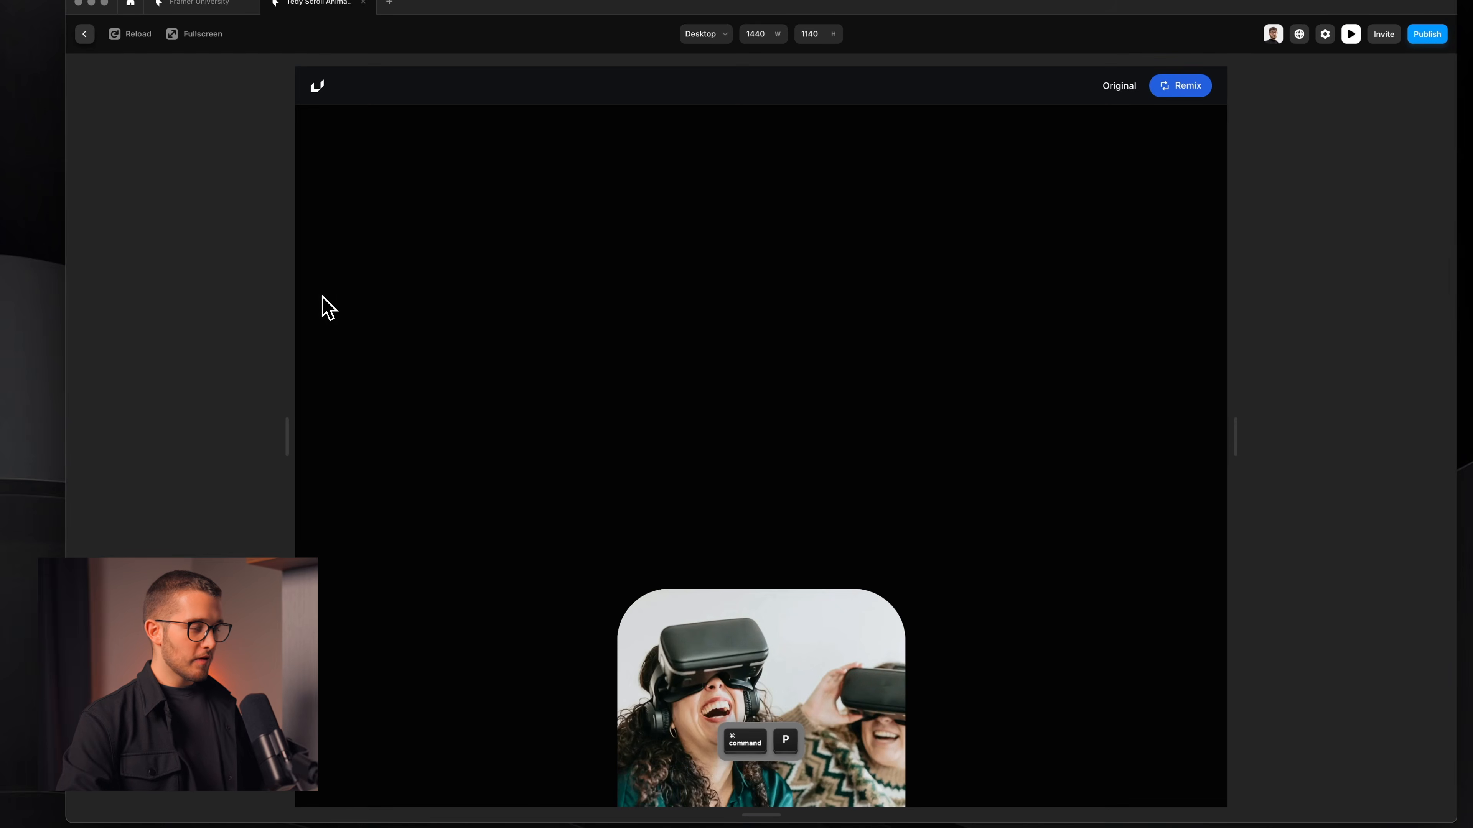
{"action": "scroll", "coordinate": [596, 405], "scroll_direction": "down", "scroll_amount": 5}
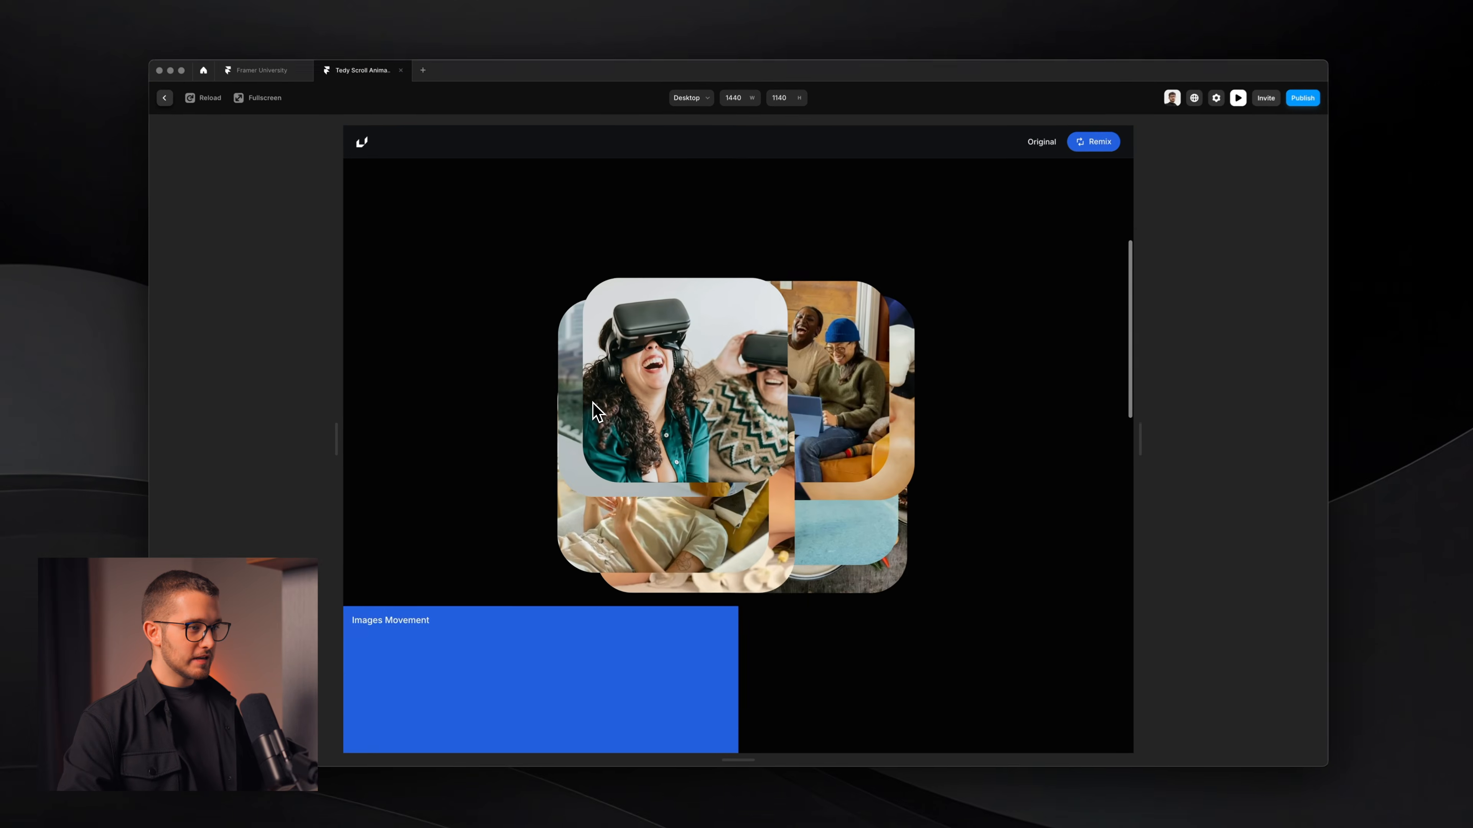
{"action": "scroll", "coordinate": [411, 551], "scroll_direction": "down", "scroll_amount": 4}
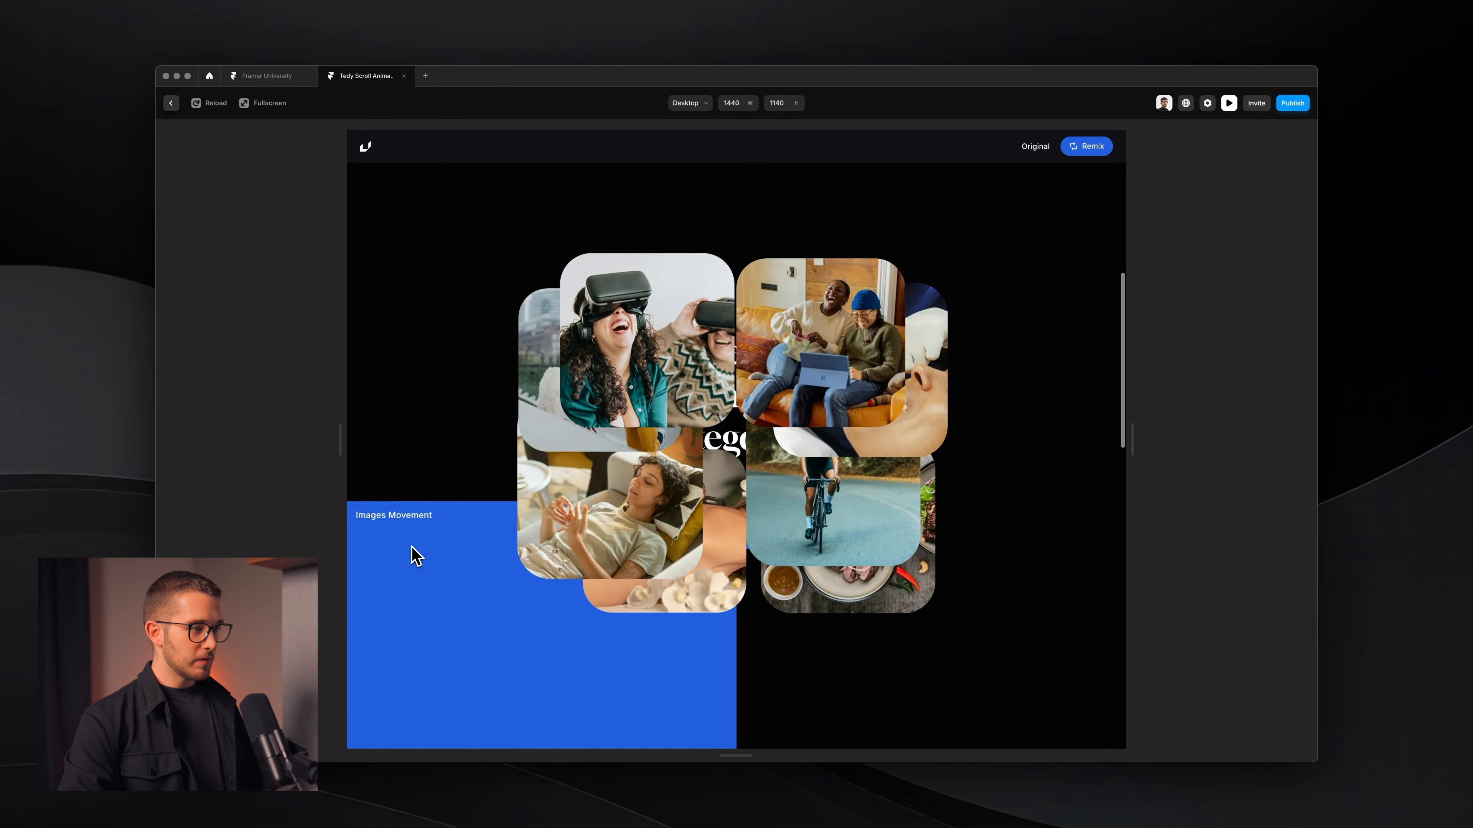
{"action": "scroll", "coordinate": [412, 551], "scroll_direction": "down", "scroll_amount": 4}
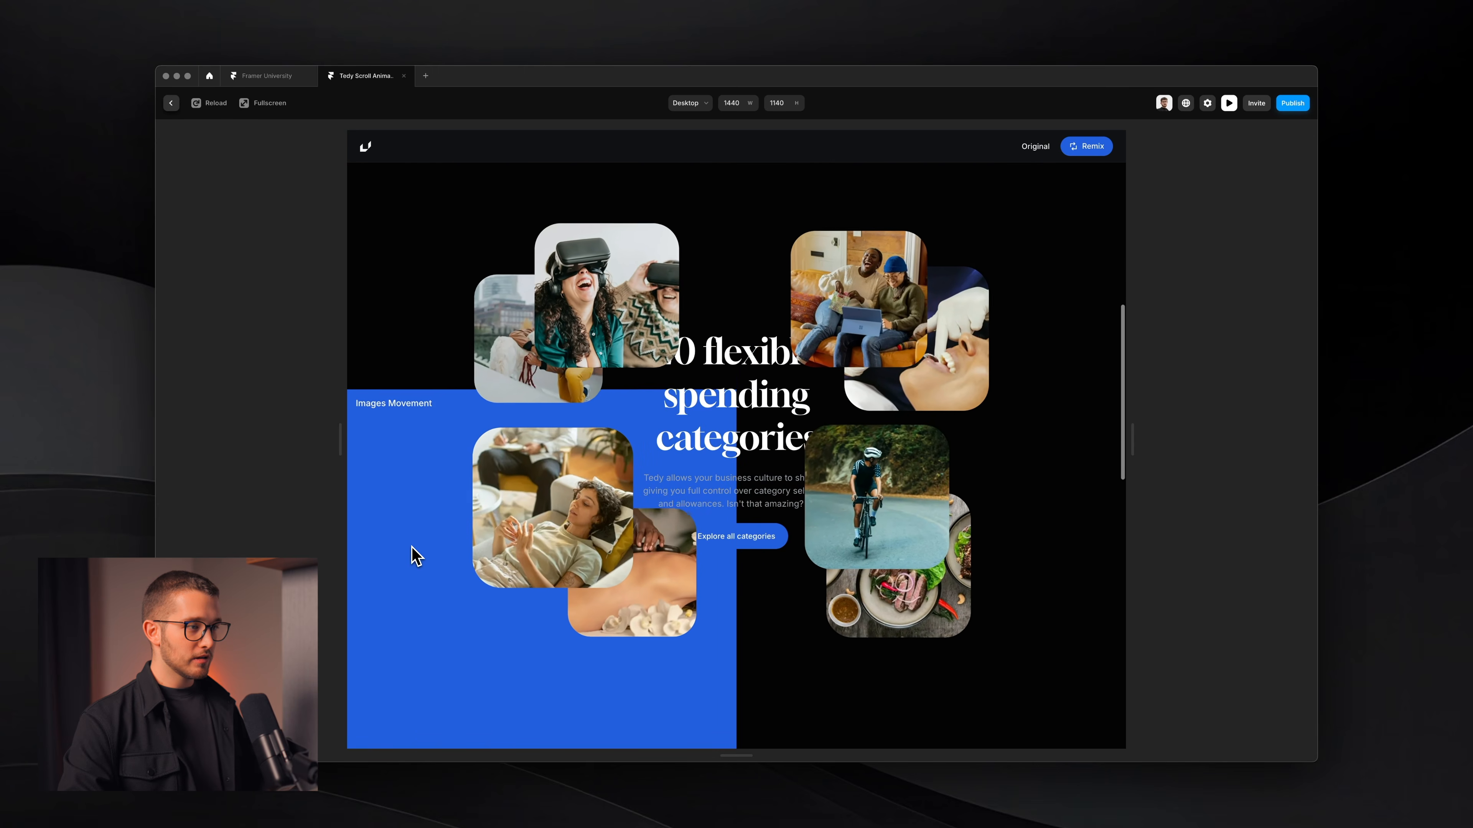
{"action": "scroll", "coordinate": [411, 547], "scroll_direction": "down", "scroll_amount": 5}
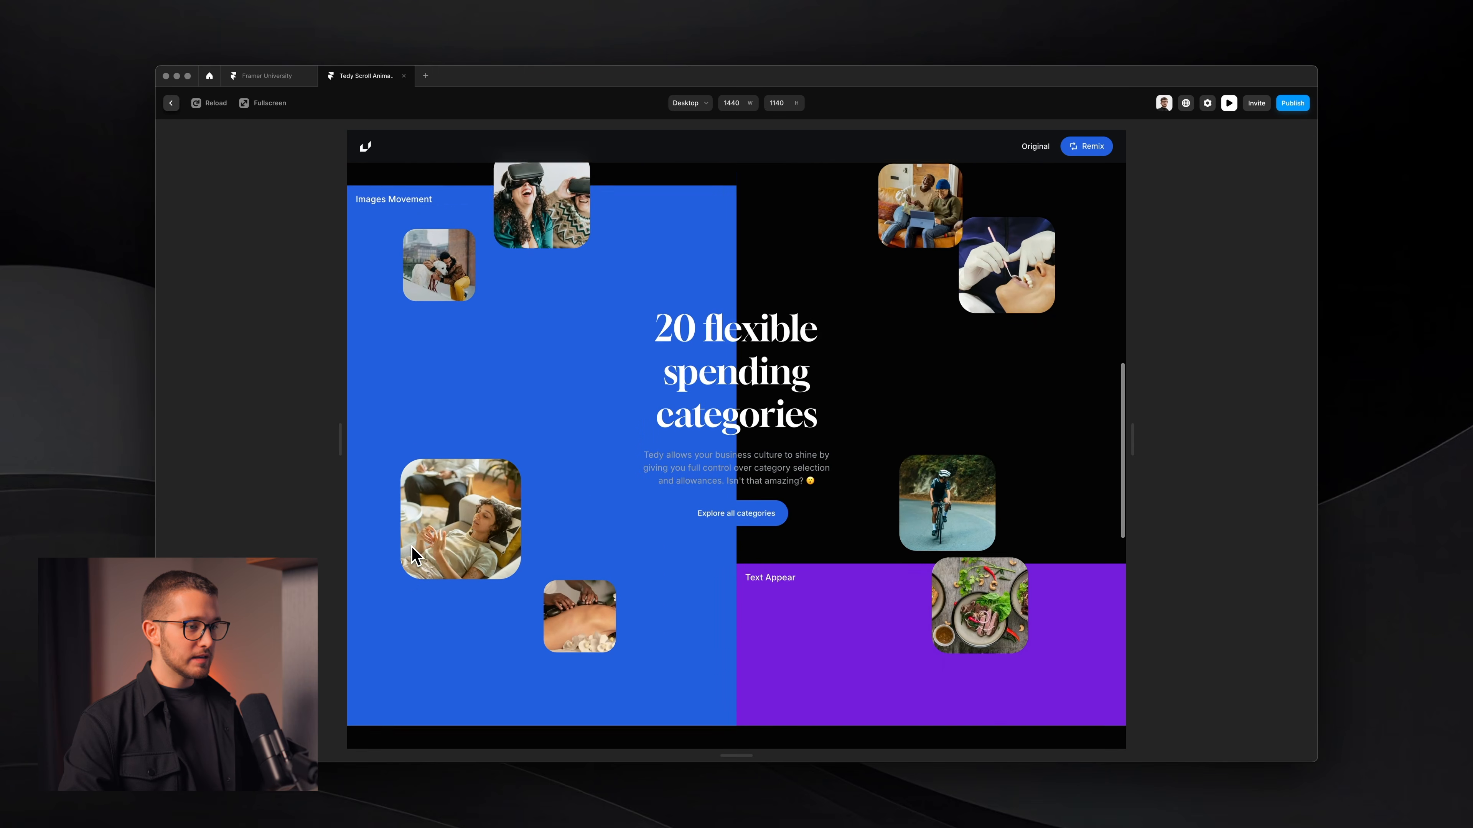
{"action": "scroll", "coordinate": [411, 547], "scroll_direction": "up", "scroll_amount": 5}
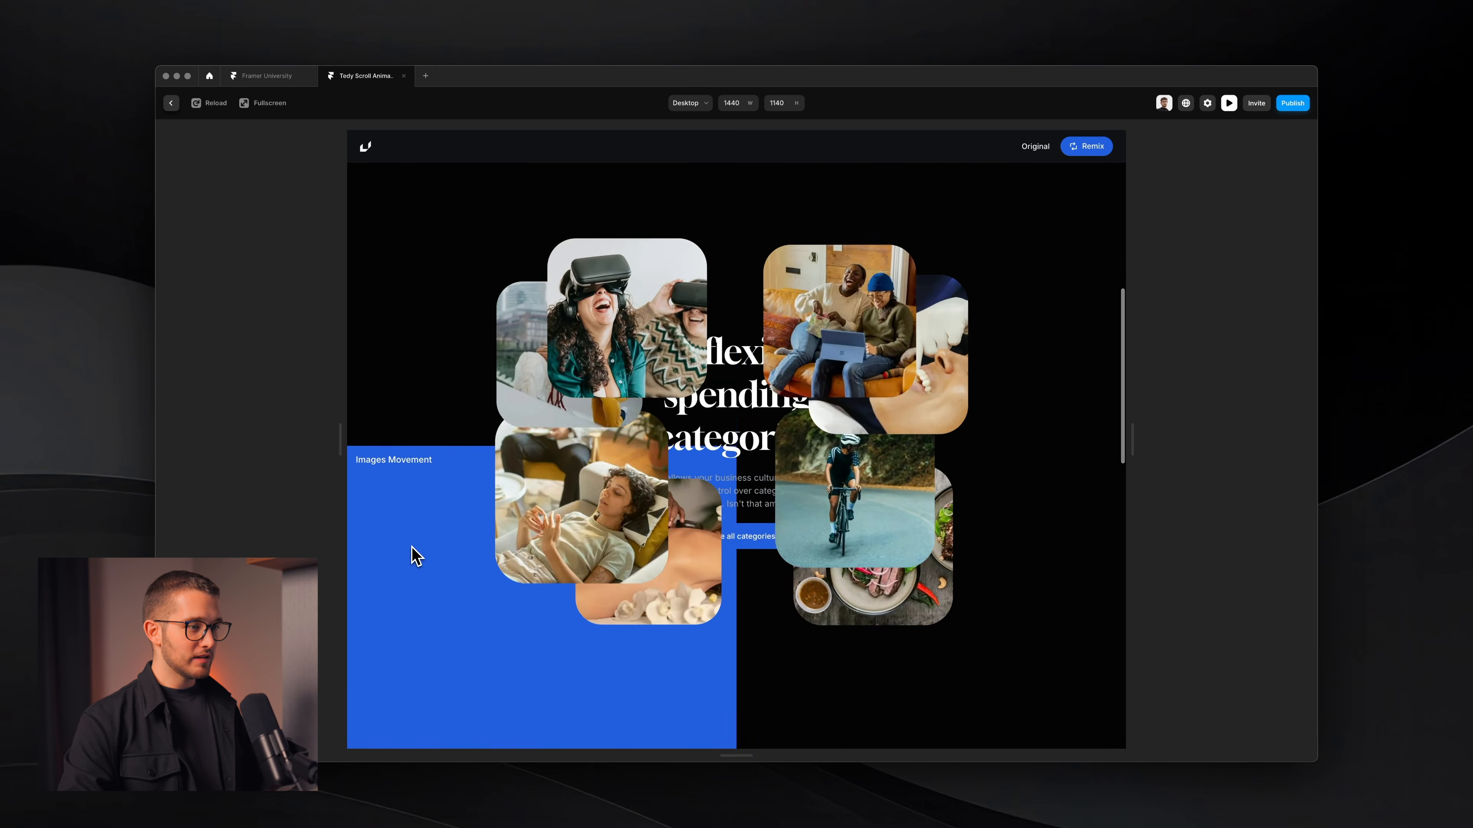
{"action": "scroll", "coordinate": [412, 547], "scroll_direction": "down", "scroll_amount": 4}
{"action": "scroll", "coordinate": [412, 547], "scroll_direction": "up", "scroll_amount": 5}
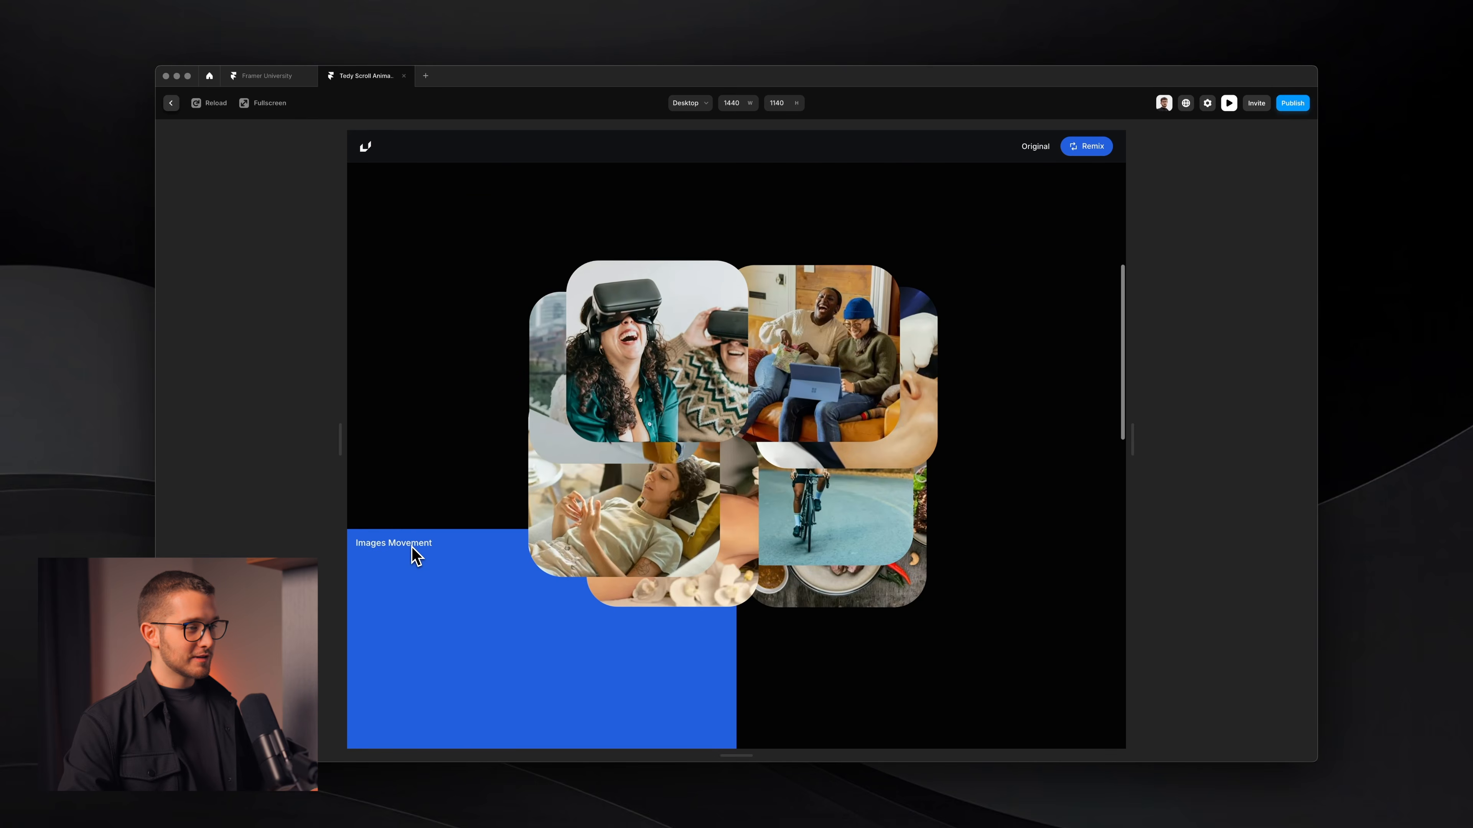
{"action": "scroll", "coordinate": [412, 547], "scroll_direction": "down", "scroll_amount": 3}
{"action": "scroll", "coordinate": [411, 554], "scroll_direction": "down", "scroll_amount": 3}
{"action": "scroll", "coordinate": [412, 554], "scroll_direction": "up", "scroll_amount": 5}
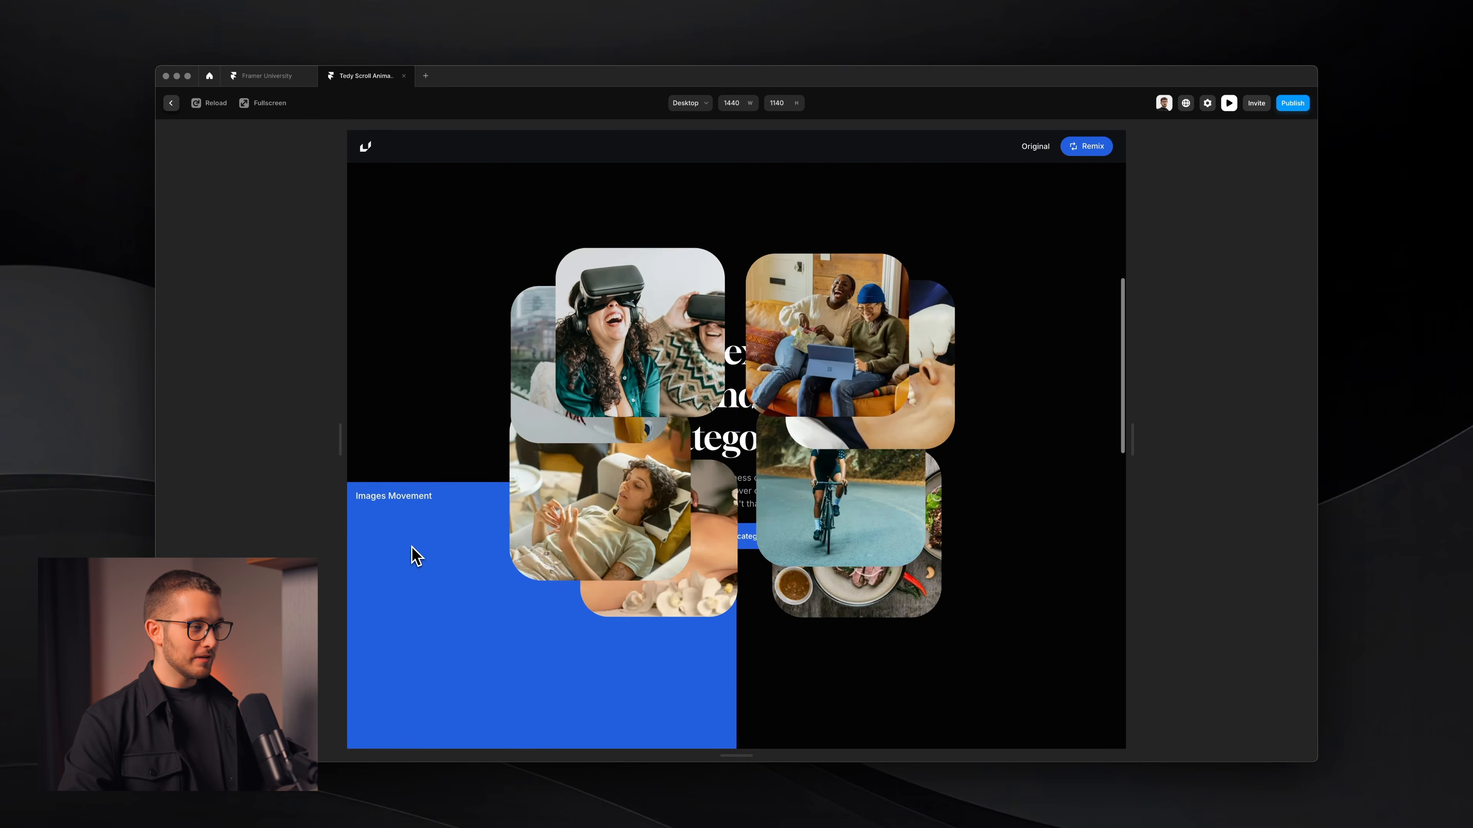
{"action": "key", "text": "Escape"}
{"action": "scroll", "coordinate": [616, 448], "scroll_direction": "down", "scroll_amount": 3}
{"action": "scroll", "coordinate": [613, 446], "scroll_direction": "up", "scroll_amount": 4}
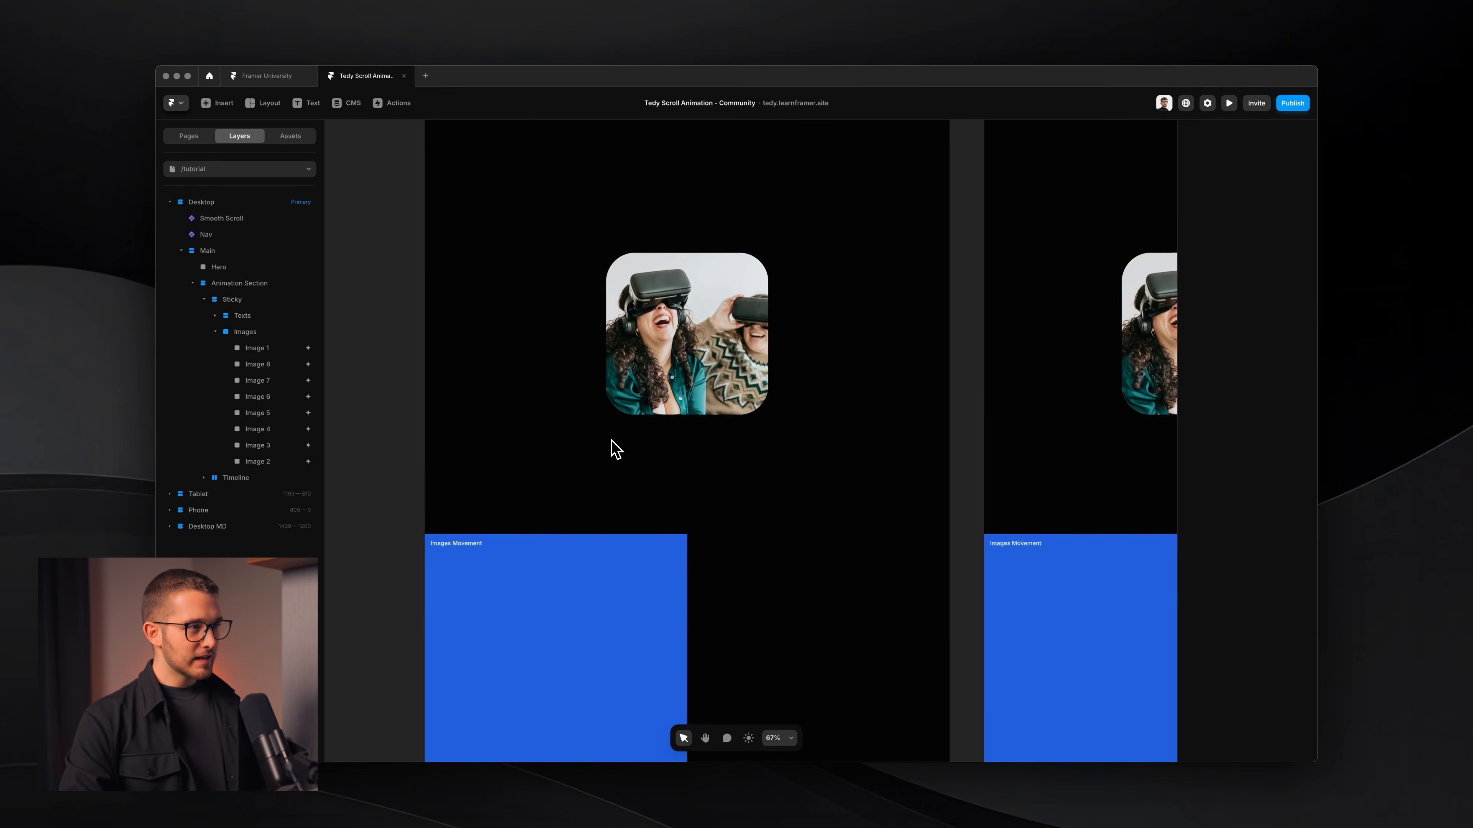
Step: Preview the page again and examine the central text block while the images move apart, and leave the preview
{"action": "key", "text": "super+p"}
{"action": "scroll", "coordinate": [650, 409], "scroll_direction": "down", "scroll_amount": 5}
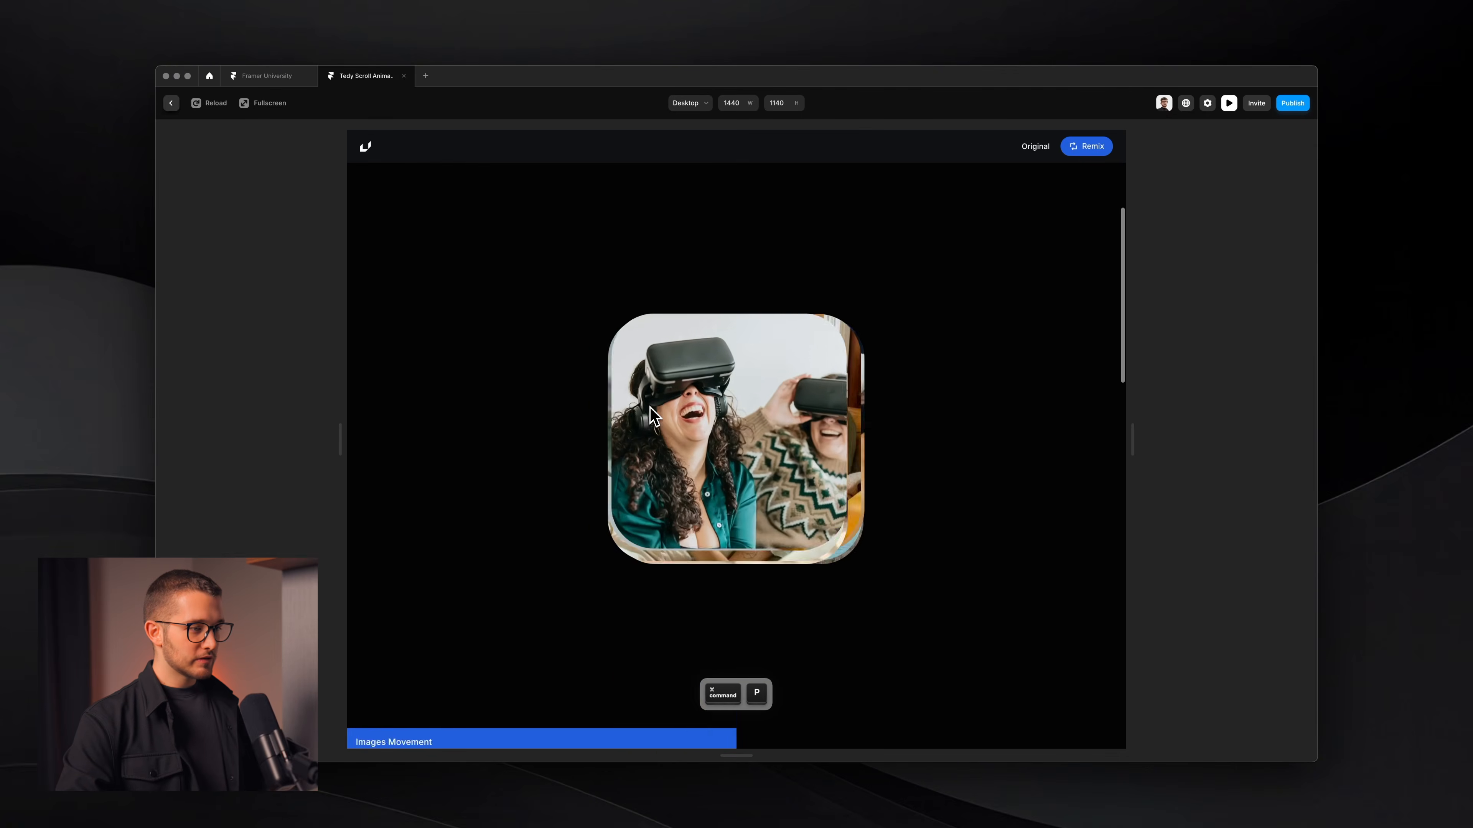
{"action": "scroll", "coordinate": [652, 414], "scroll_direction": "down", "scroll_amount": 3}
{"action": "scroll", "coordinate": [789, 457], "scroll_direction": "up", "scroll_amount": 5}
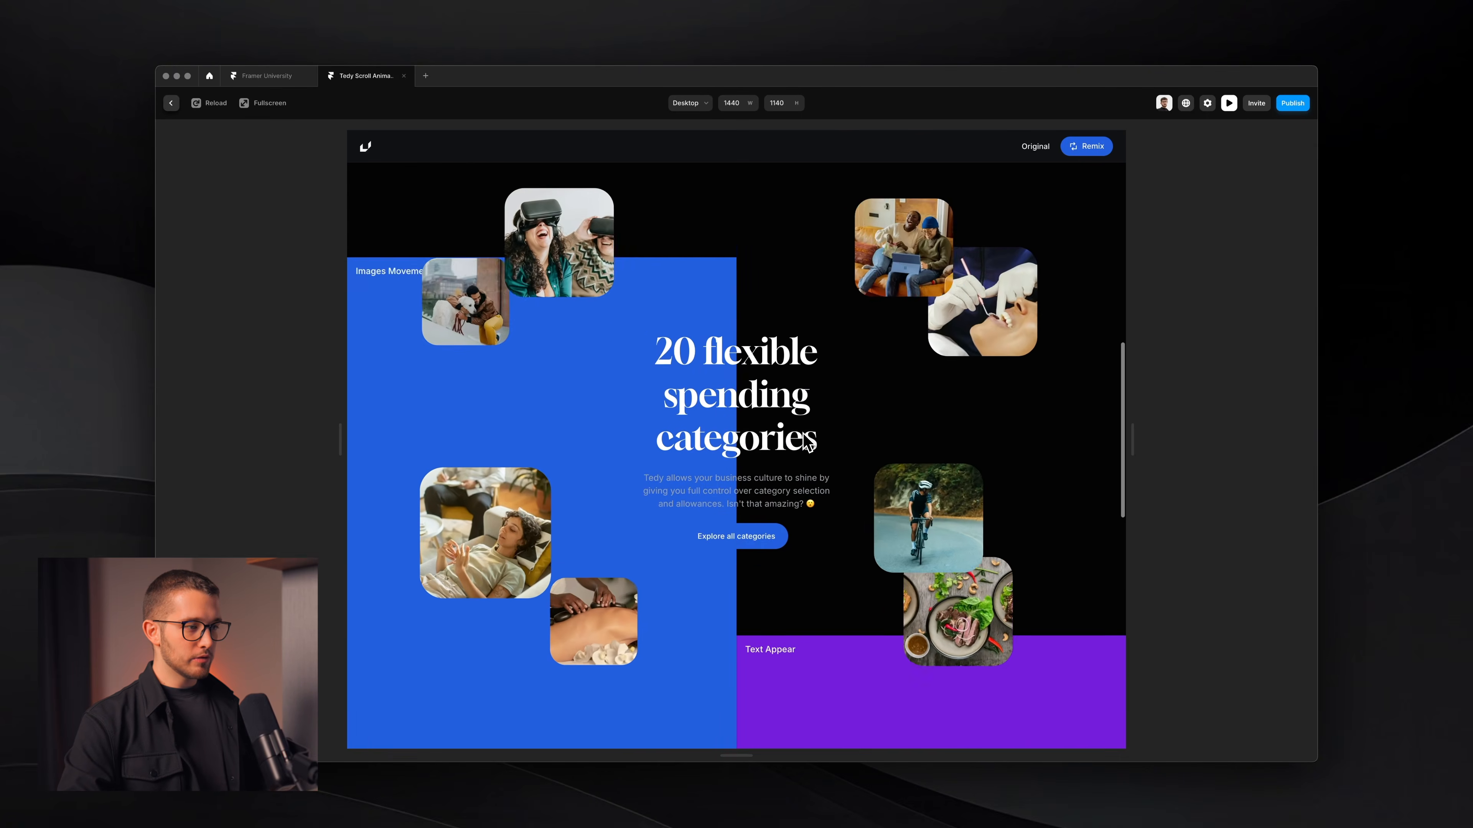
{"action": "scroll", "coordinate": [807, 443], "scroll_direction": "down", "scroll_amount": 5}
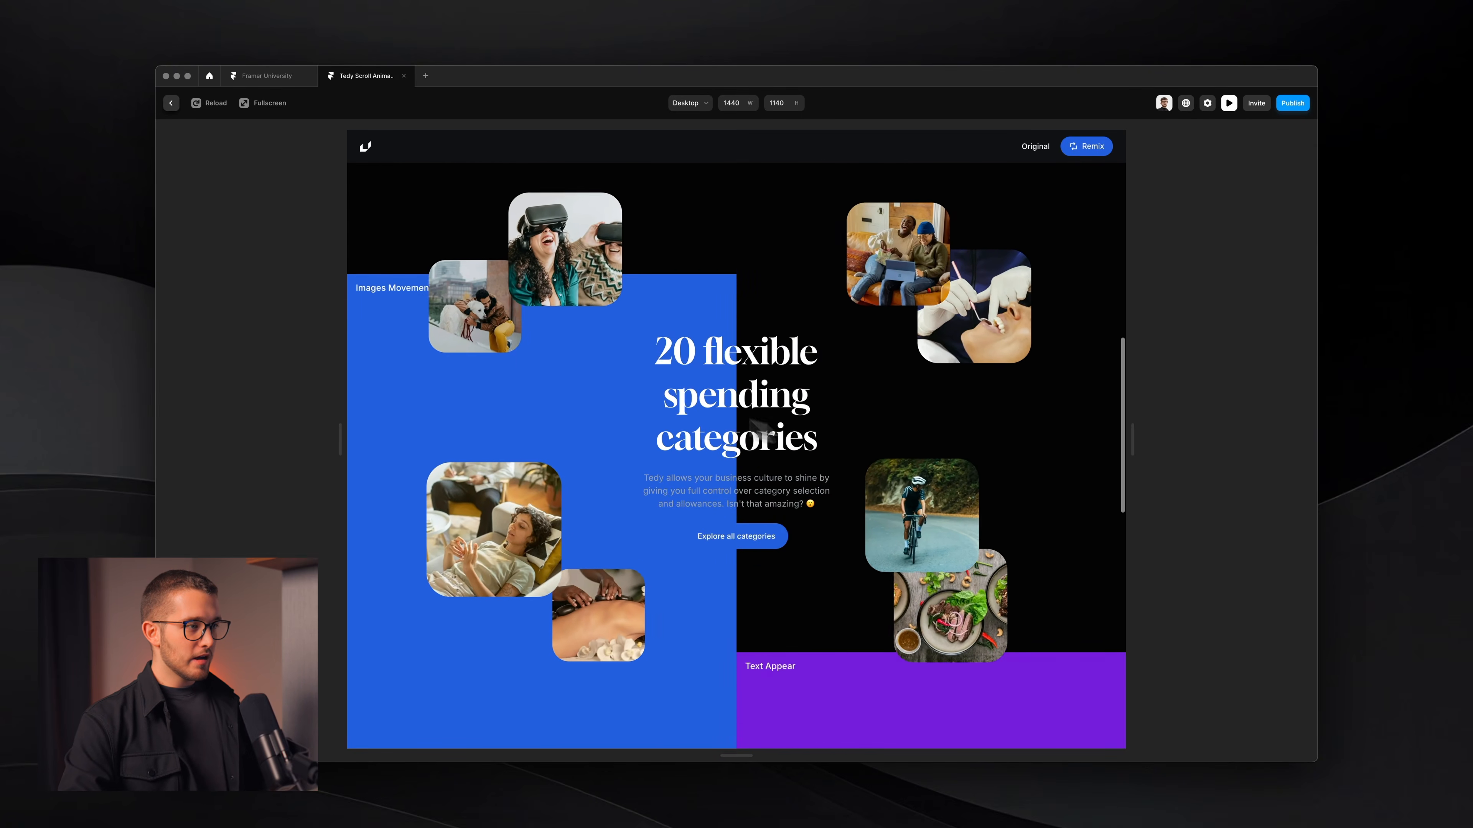
{"action": "key", "text": "shift+super+4"}
{"action": "left_click_drag", "start_coordinate": [715, 407], "coordinate": [643, 330]}
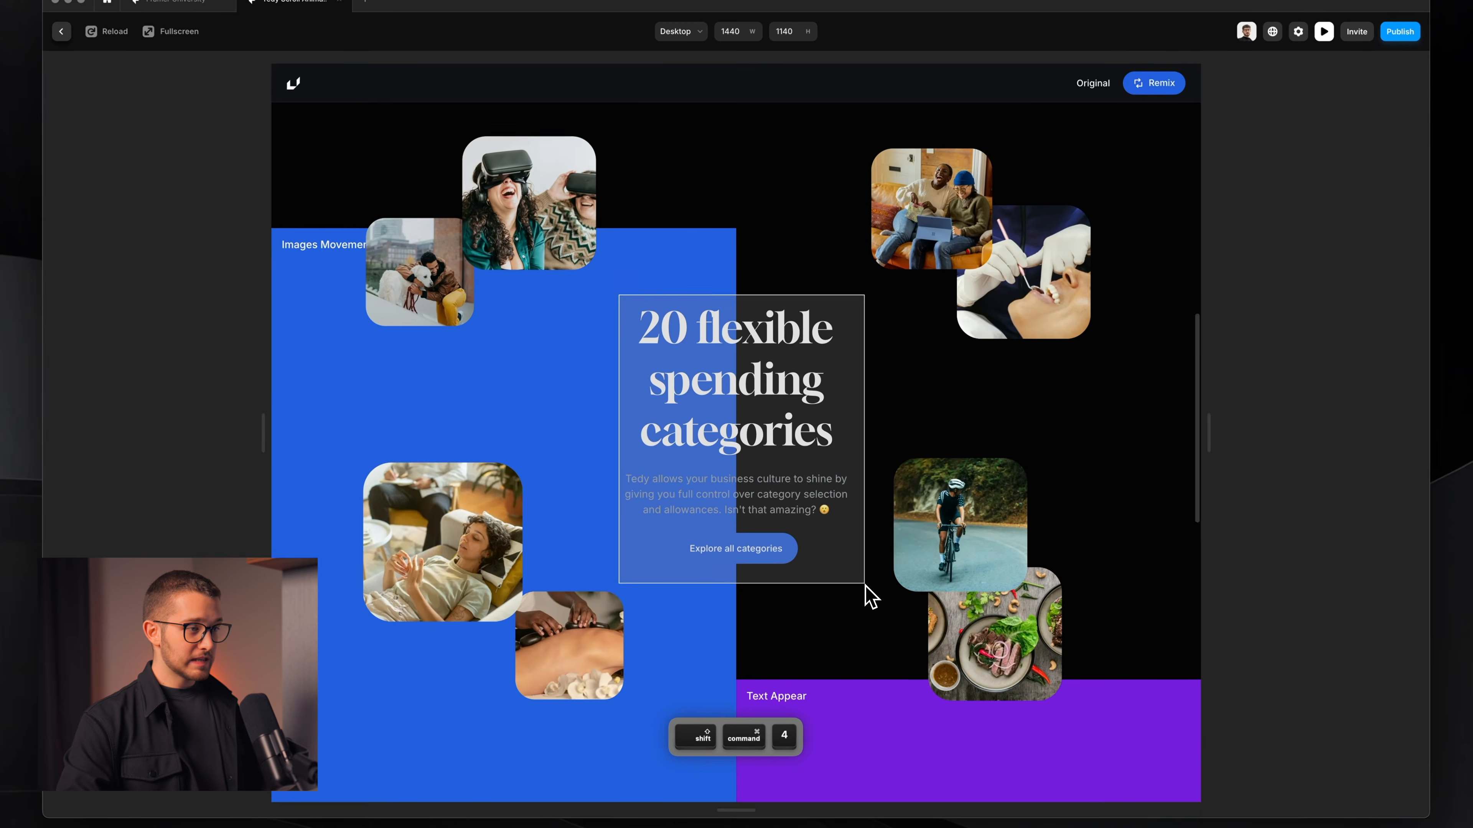
{"action": "key", "text": "Escape"}
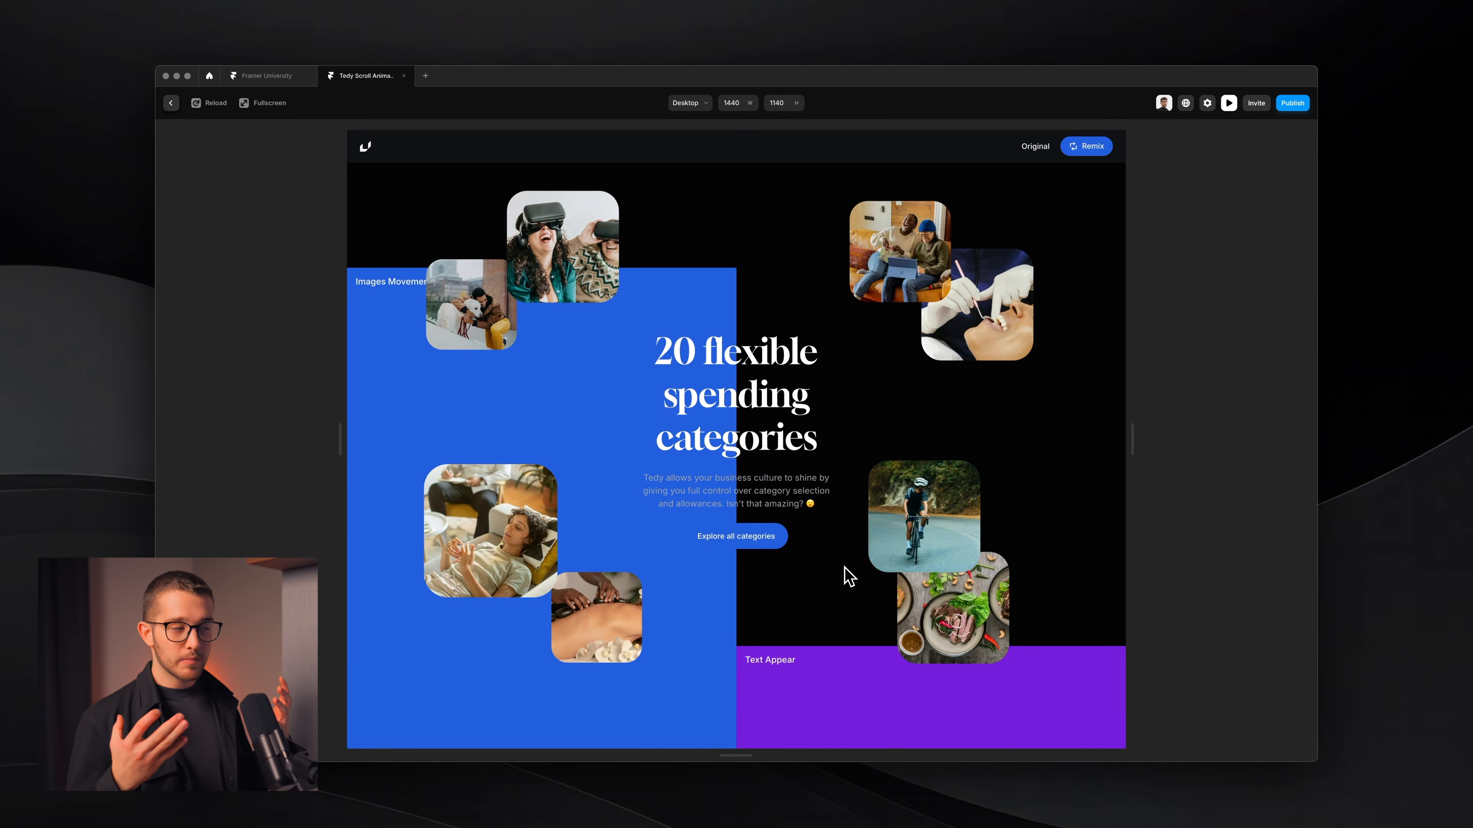
{"action": "key", "text": "Escape"}
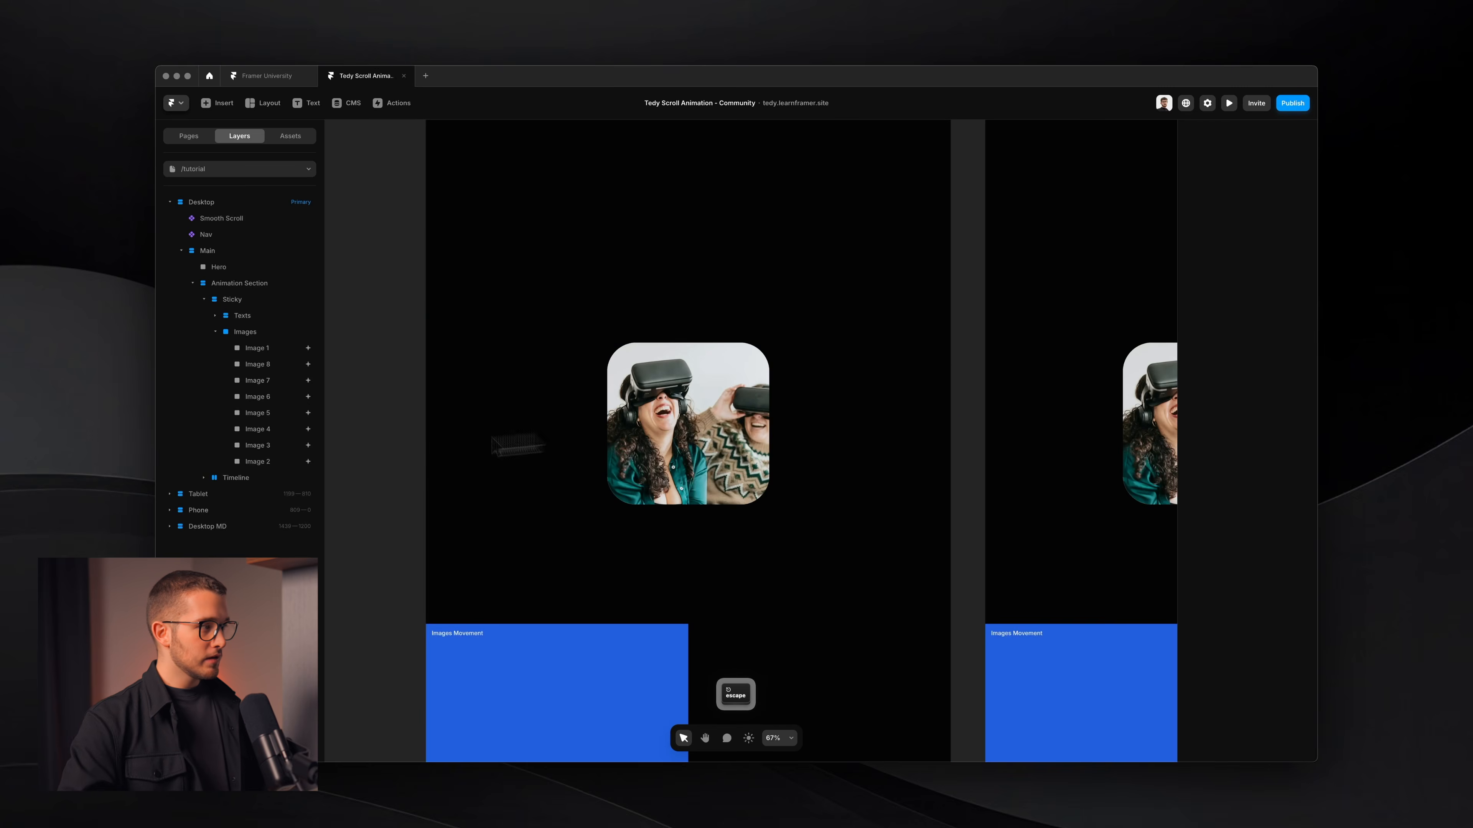
Step: Add a Scroll Transform effect to the Texts stack, triggered by Section in View with the section #text
{"action": "left_click", "coordinate": [241, 316]}
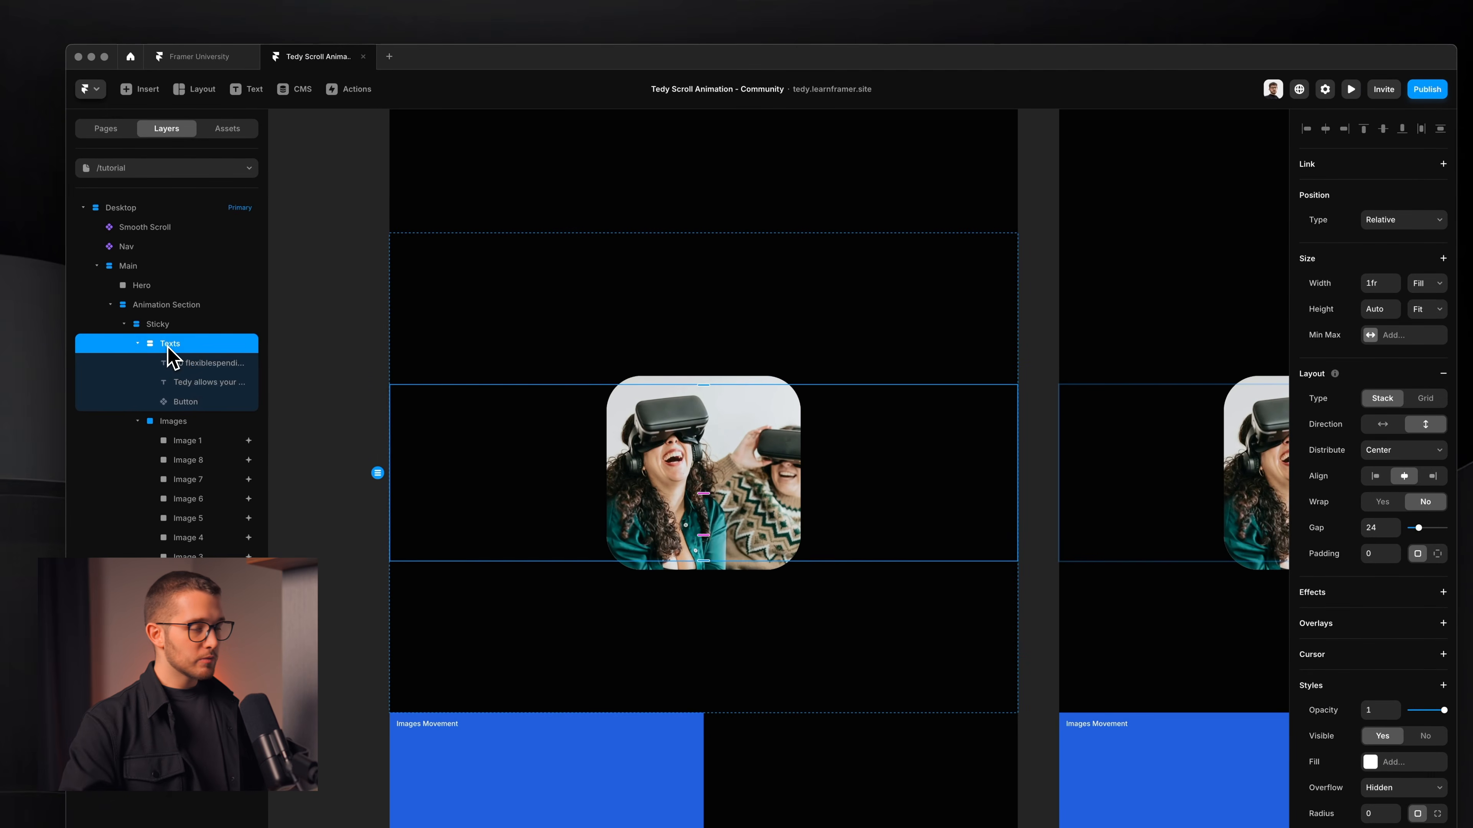
{"action": "left_click", "coordinate": [1443, 592]}
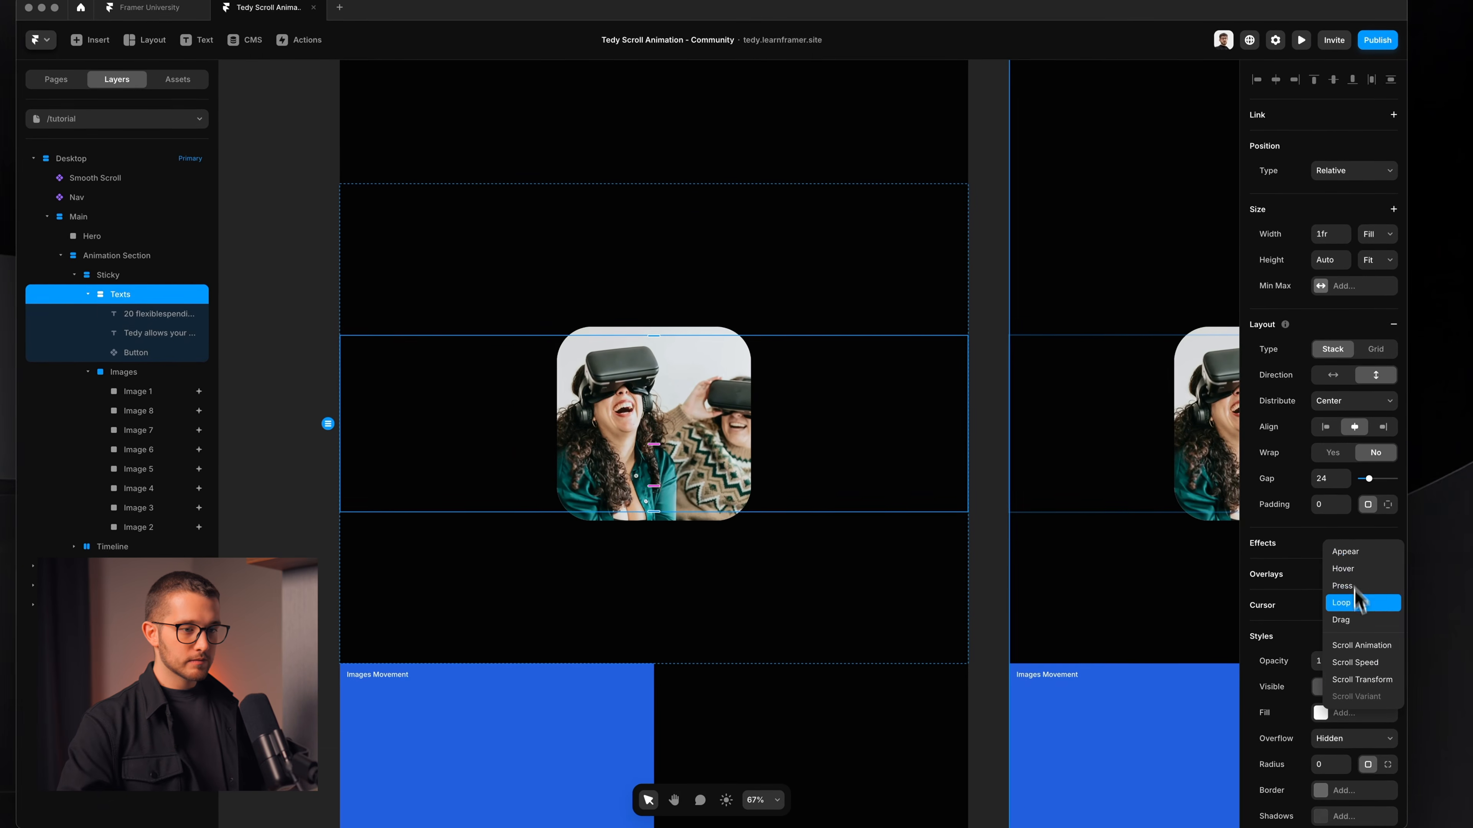
{"action": "left_click", "coordinate": [1363, 668]}
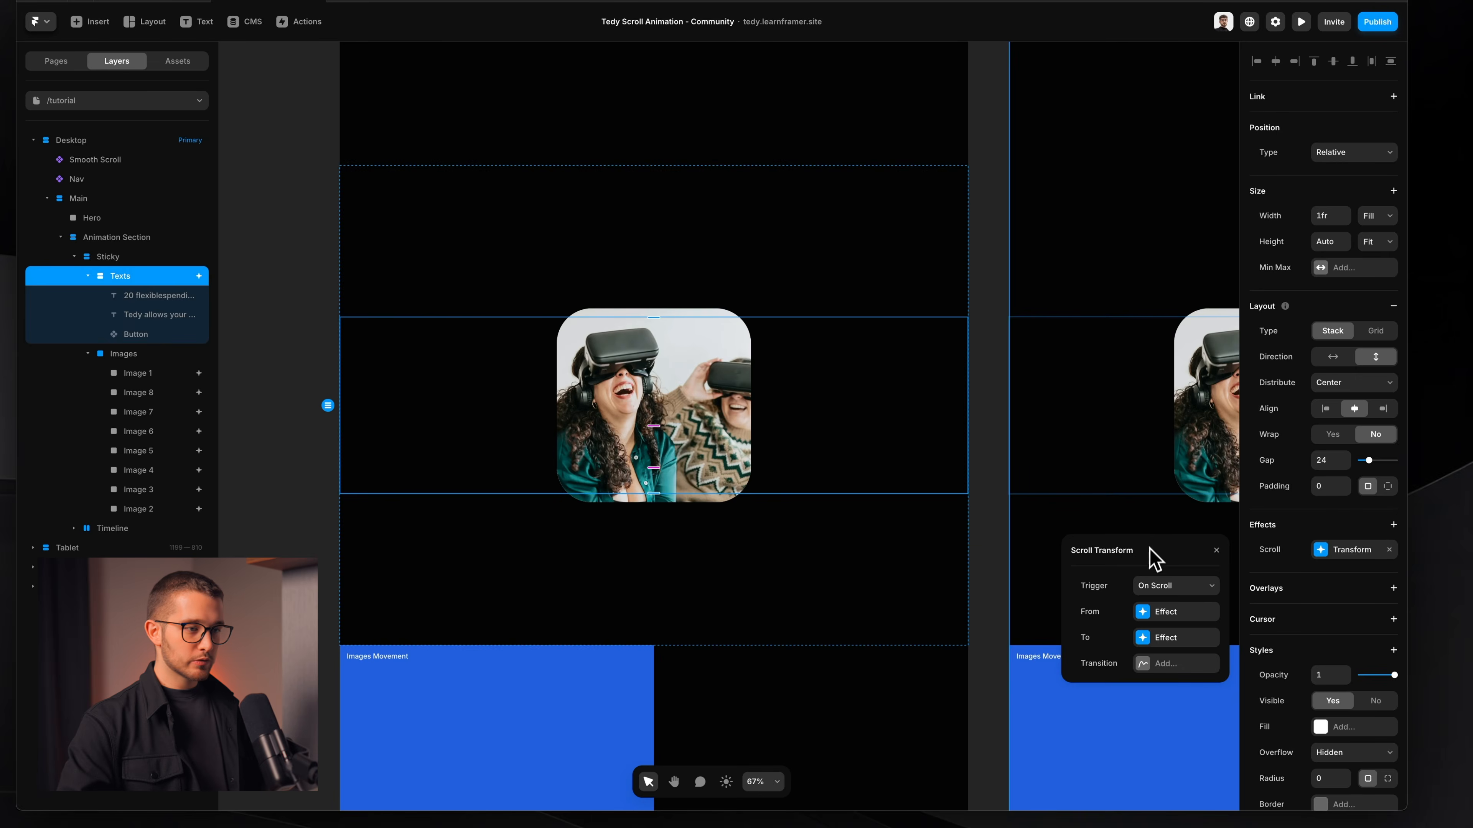
{"action": "left_click_drag", "start_coordinate": [1154, 558], "coordinate": [916, 180]}
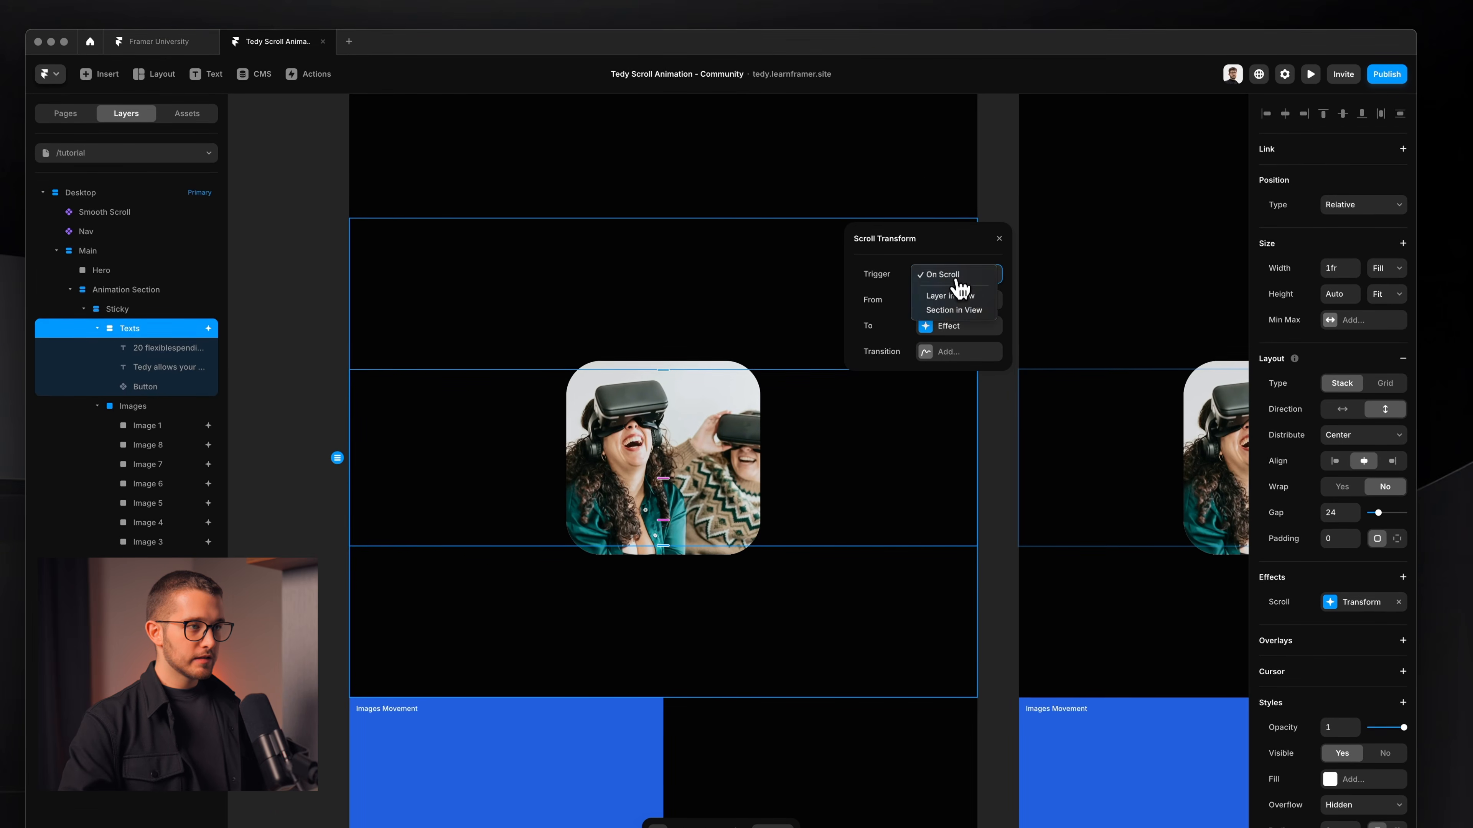
{"action": "left_click", "coordinate": [959, 311]}
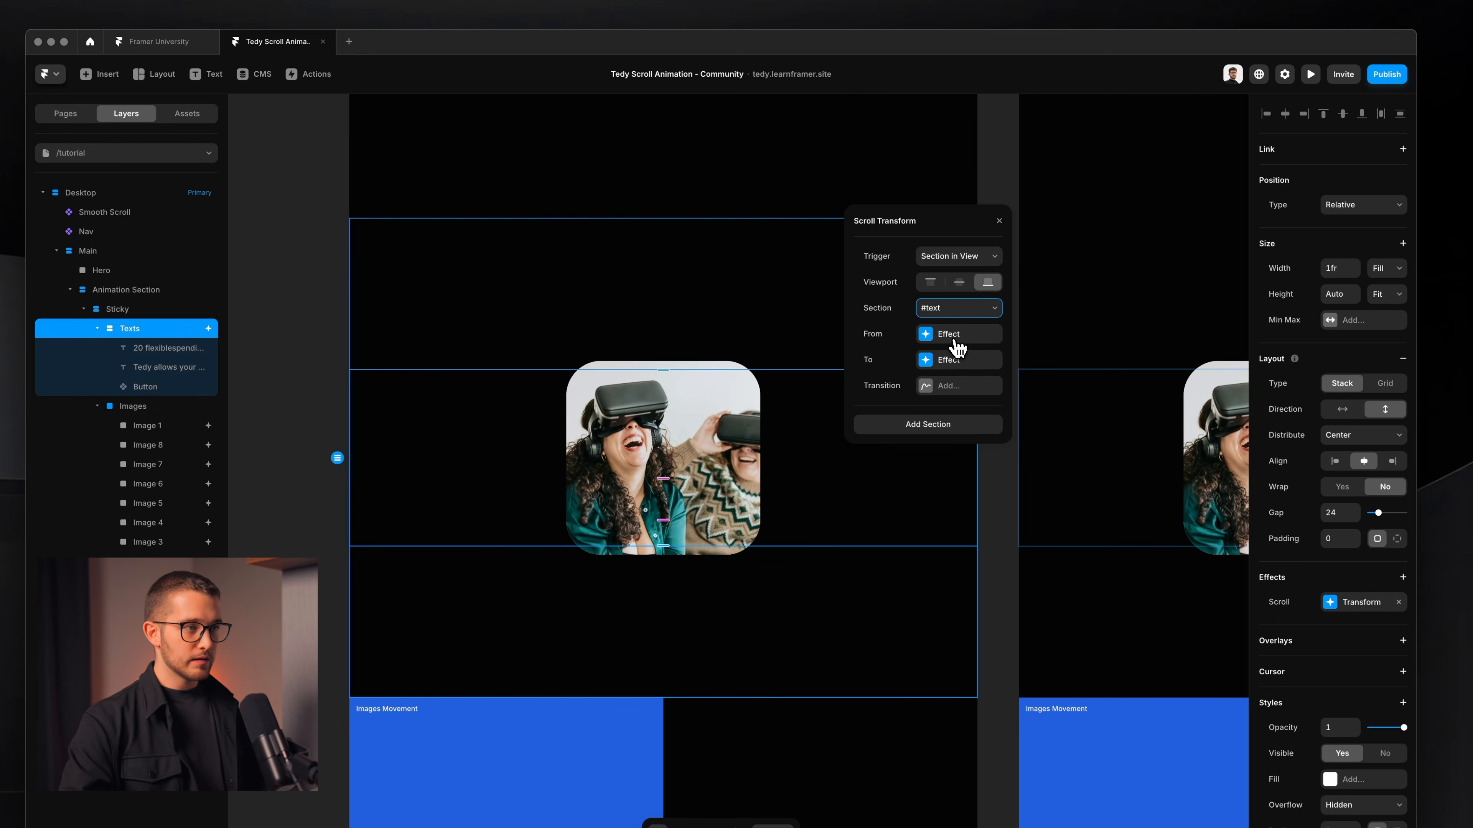
Step: Edit the From and To states of the Texts Scroll Transform so the text fades in and grows, and close its settings
{"action": "left_click", "coordinate": [957, 336]}
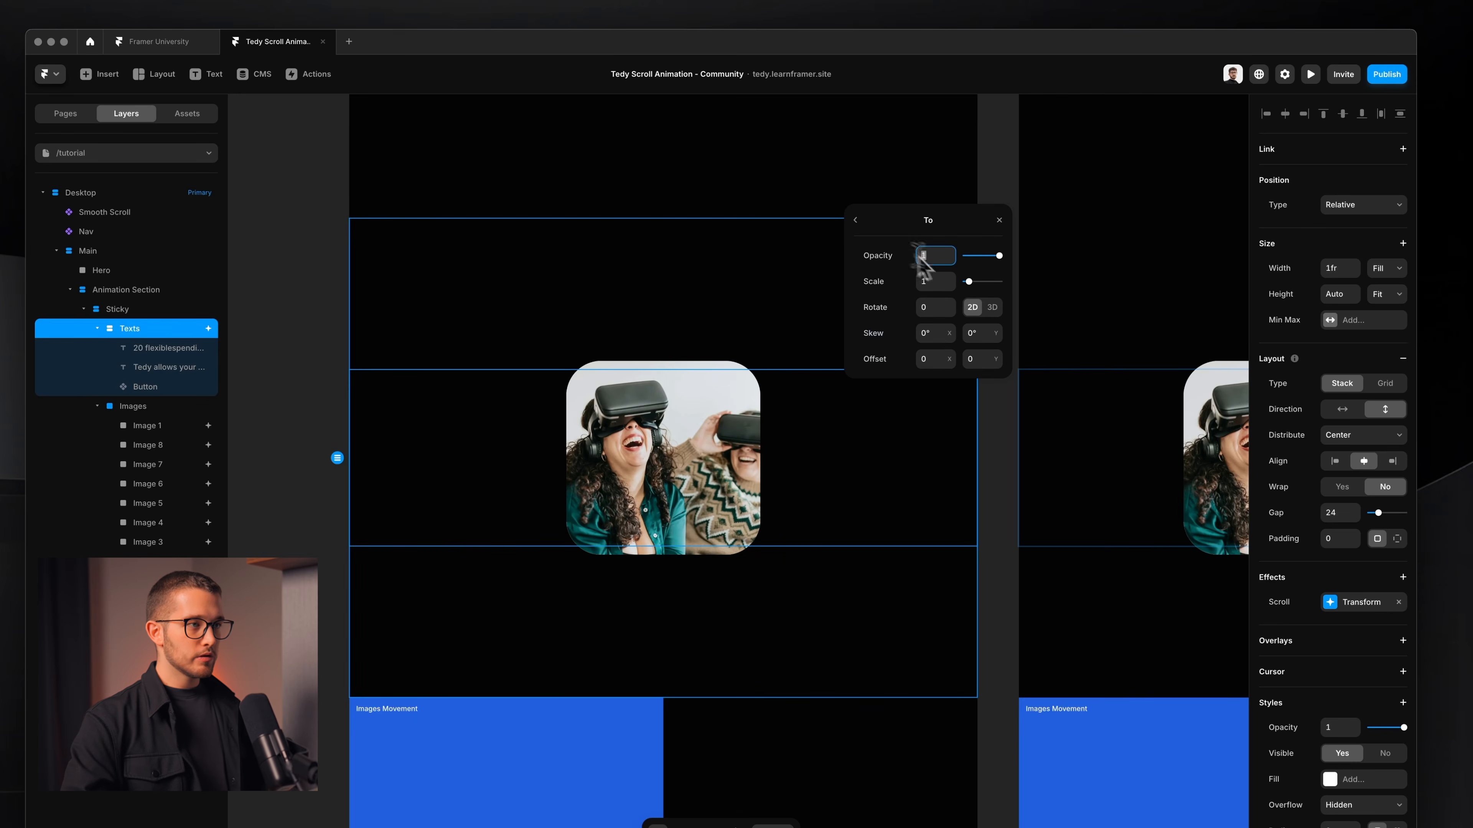
{"action": "left_click", "coordinate": [999, 220]}
{"action": "left_click", "coordinate": [990, 269]}
Step: Preview the page and scroll back and forth around the Text Appear section to check the text's fade-in against the spreading images
{"action": "key", "text": "super+p"}
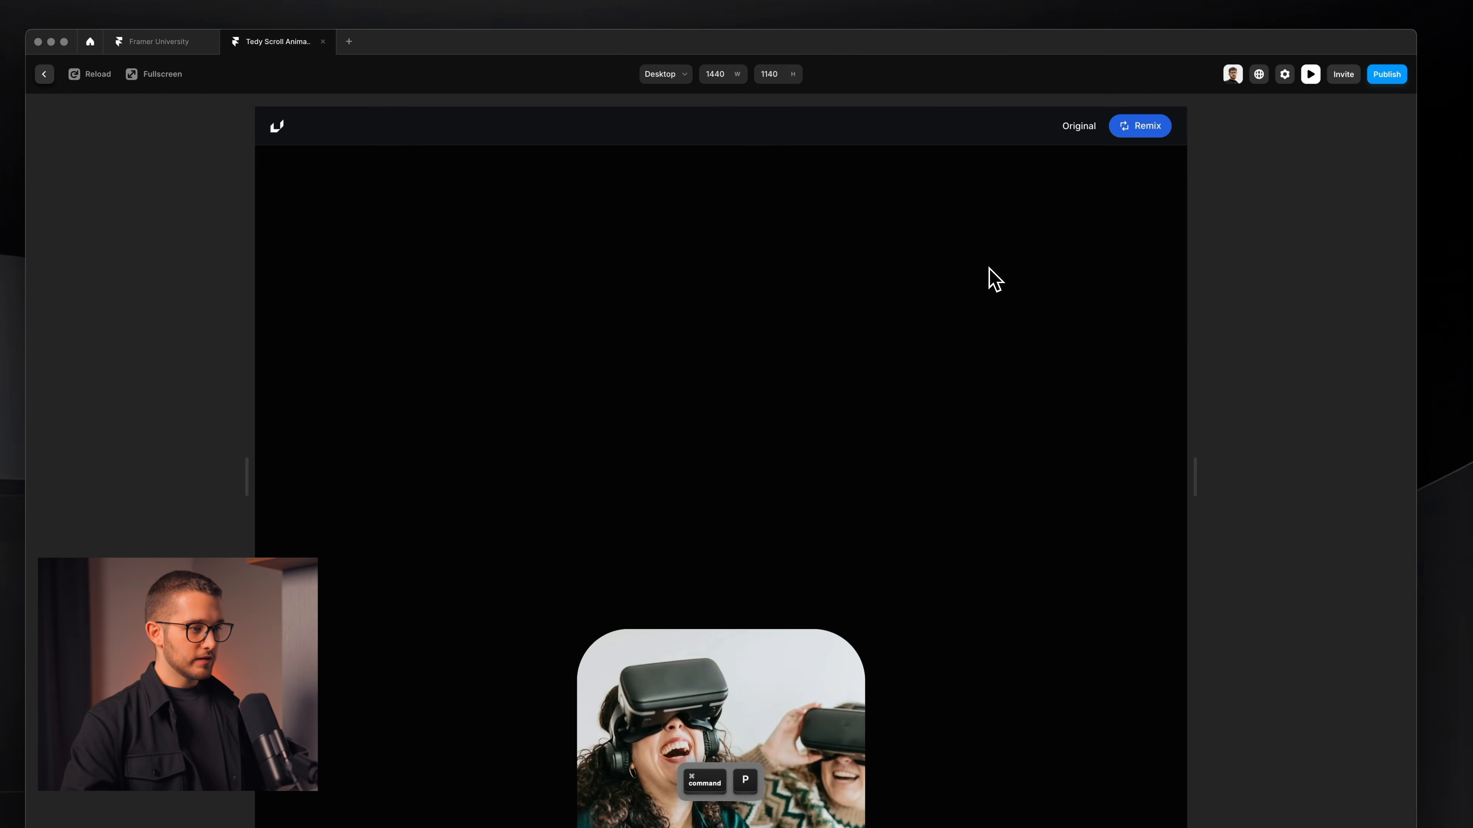
{"action": "scroll", "coordinate": [864, 493], "scroll_direction": "down", "scroll_amount": 10}
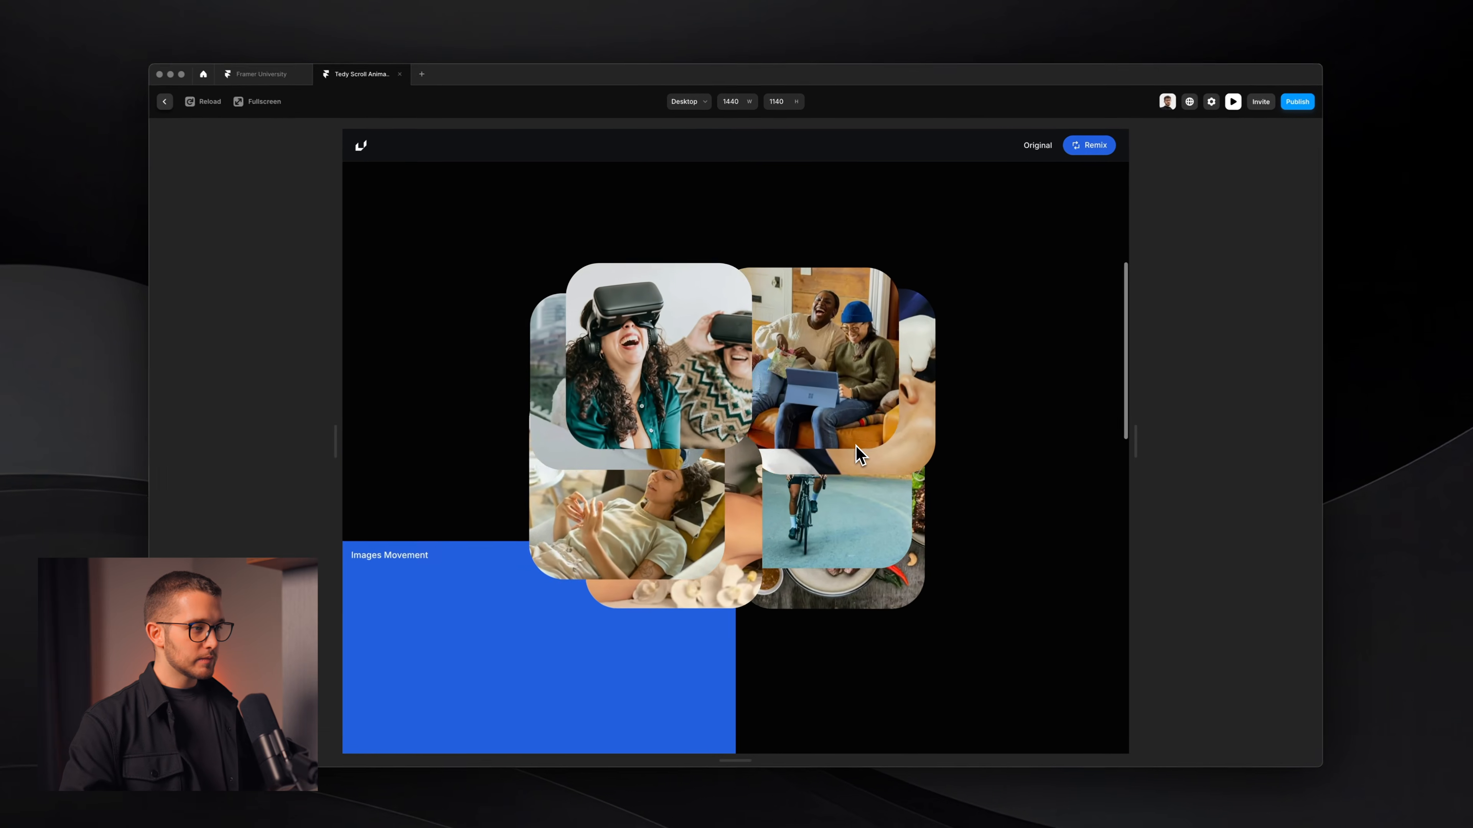
{"action": "scroll", "coordinate": [860, 456], "scroll_direction": "down", "scroll_amount": 5}
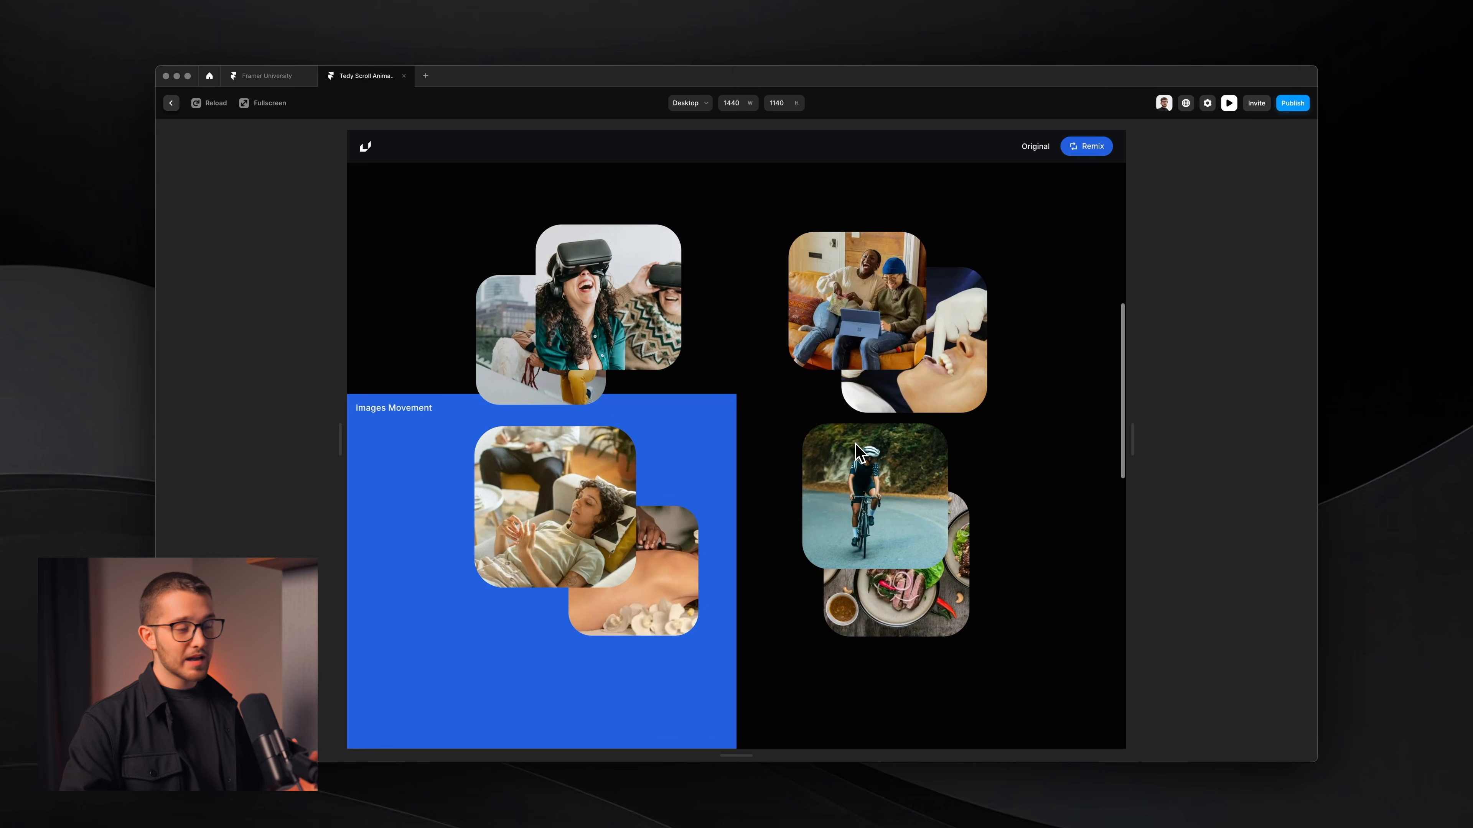
{"action": "scroll", "coordinate": [858, 453], "scroll_direction": "down", "scroll_amount": 5}
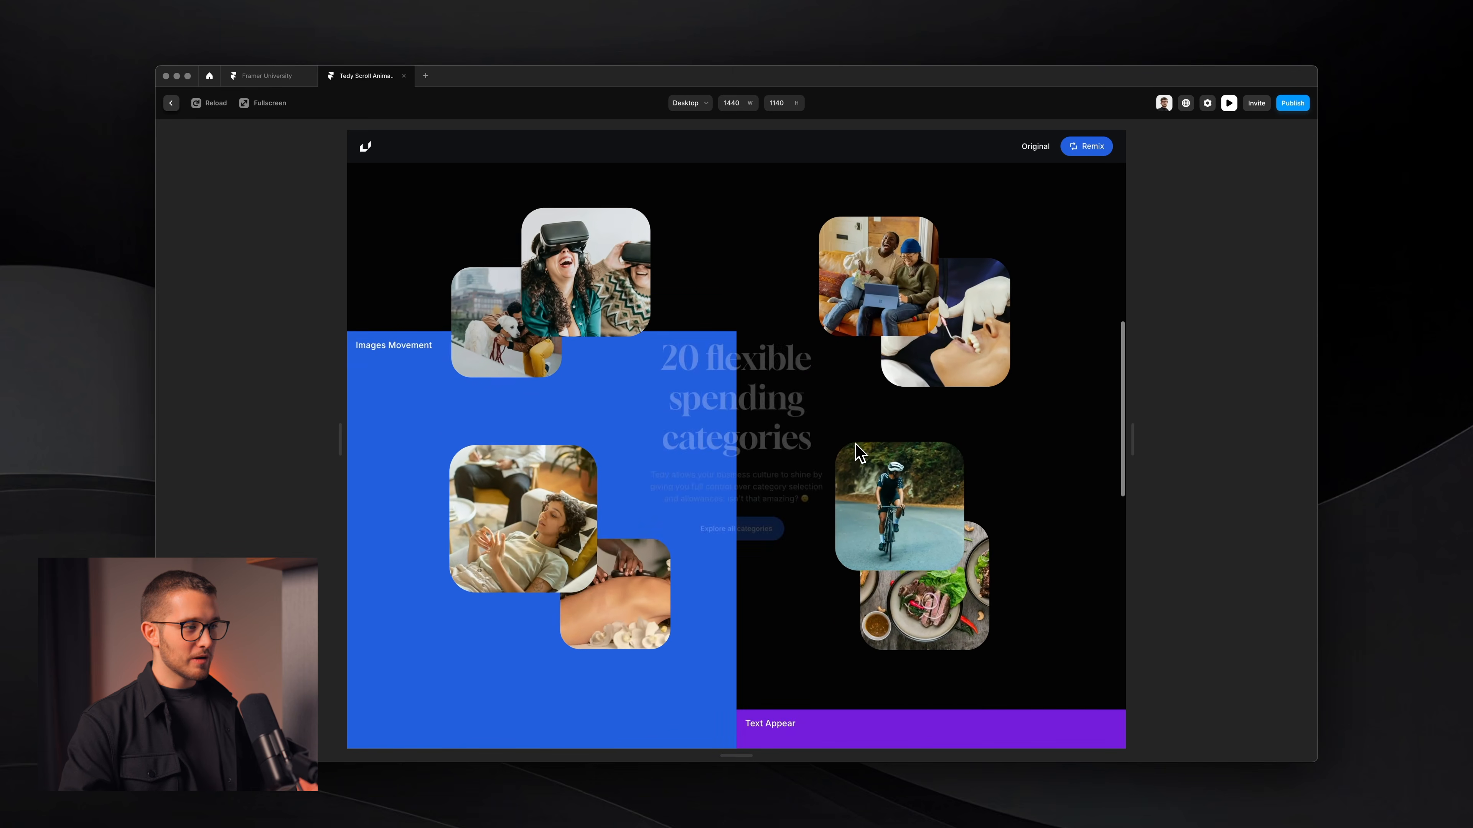
{"action": "scroll", "coordinate": [858, 452], "scroll_direction": "down", "scroll_amount": 3}
{"action": "scroll", "coordinate": [858, 452], "scroll_direction": "up", "scroll_amount": 5}
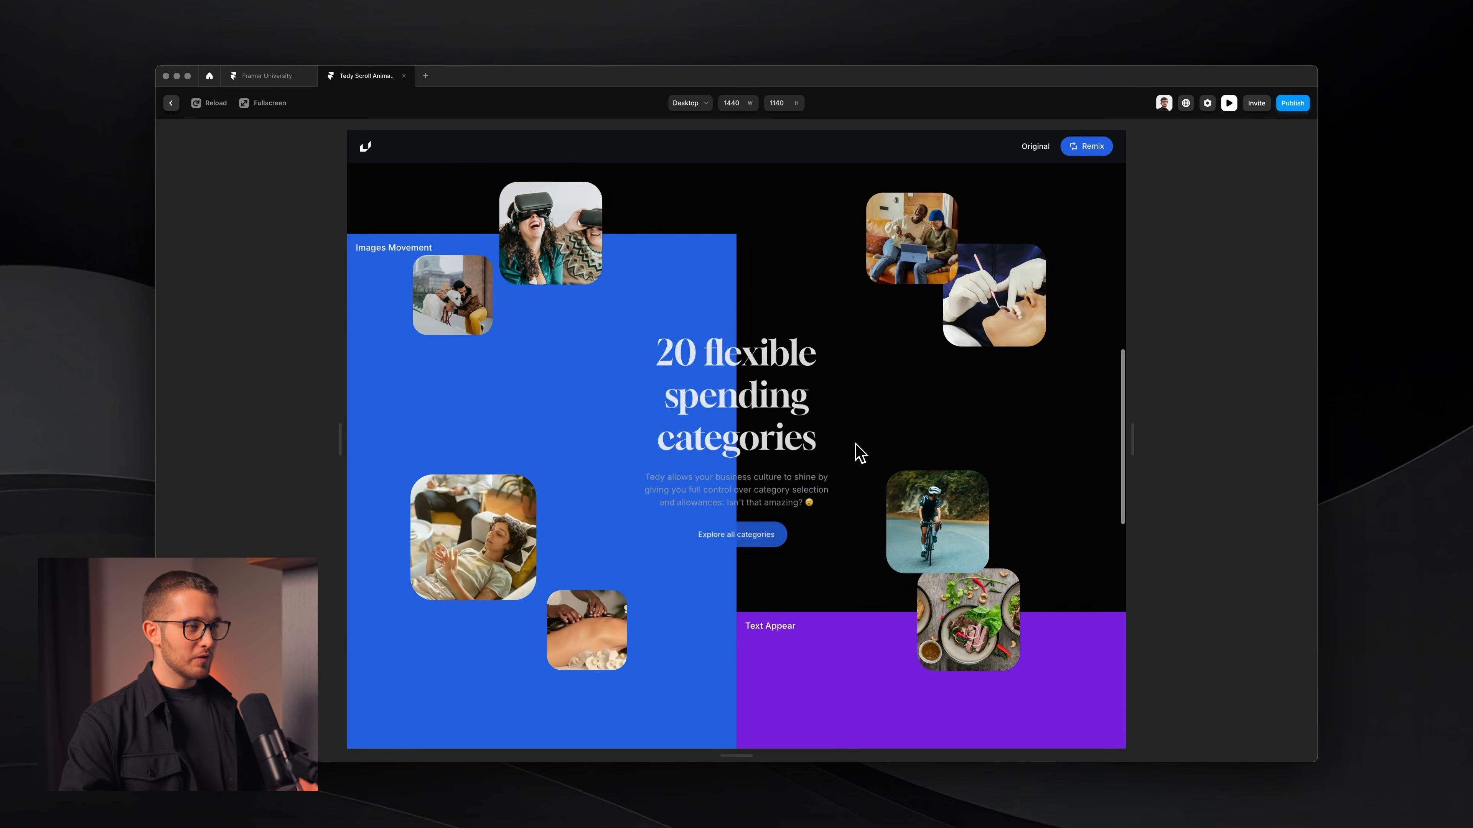
{"action": "scroll", "coordinate": [860, 452], "scroll_direction": "down", "scroll_amount": 5}
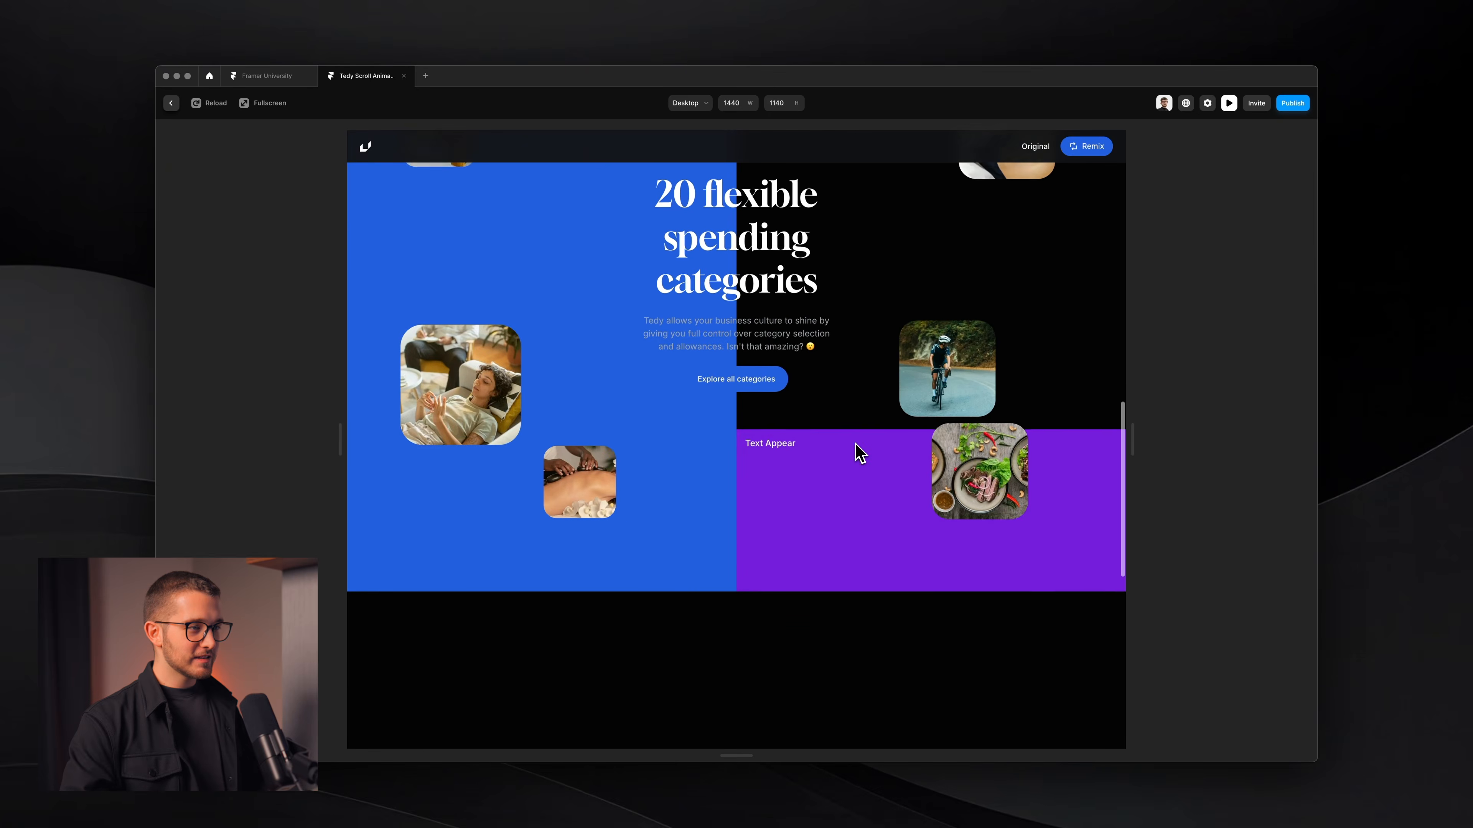
{"action": "scroll", "coordinate": [859, 452], "scroll_direction": "up", "scroll_amount": 3}
{"action": "scroll", "coordinate": [856, 444], "scroll_direction": "up", "scroll_amount": 5}
{"action": "scroll", "coordinate": [855, 445], "scroll_direction": "down", "scroll_amount": 6}
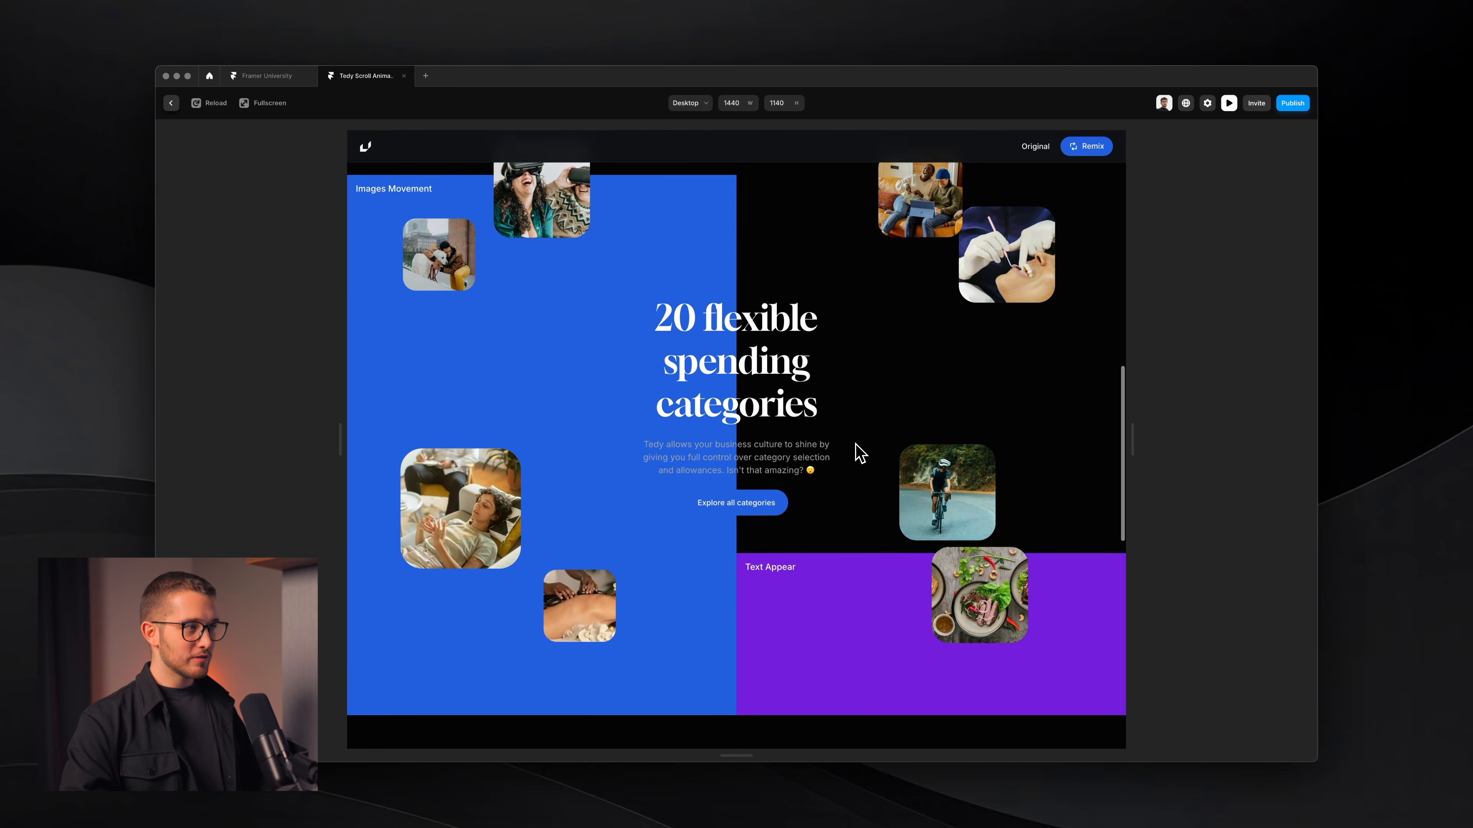
{"action": "scroll", "coordinate": [855, 444], "scroll_direction": "up", "scroll_amount": 1}
{"action": "scroll", "coordinate": [861, 453], "scroll_direction": "up", "scroll_amount": 1}
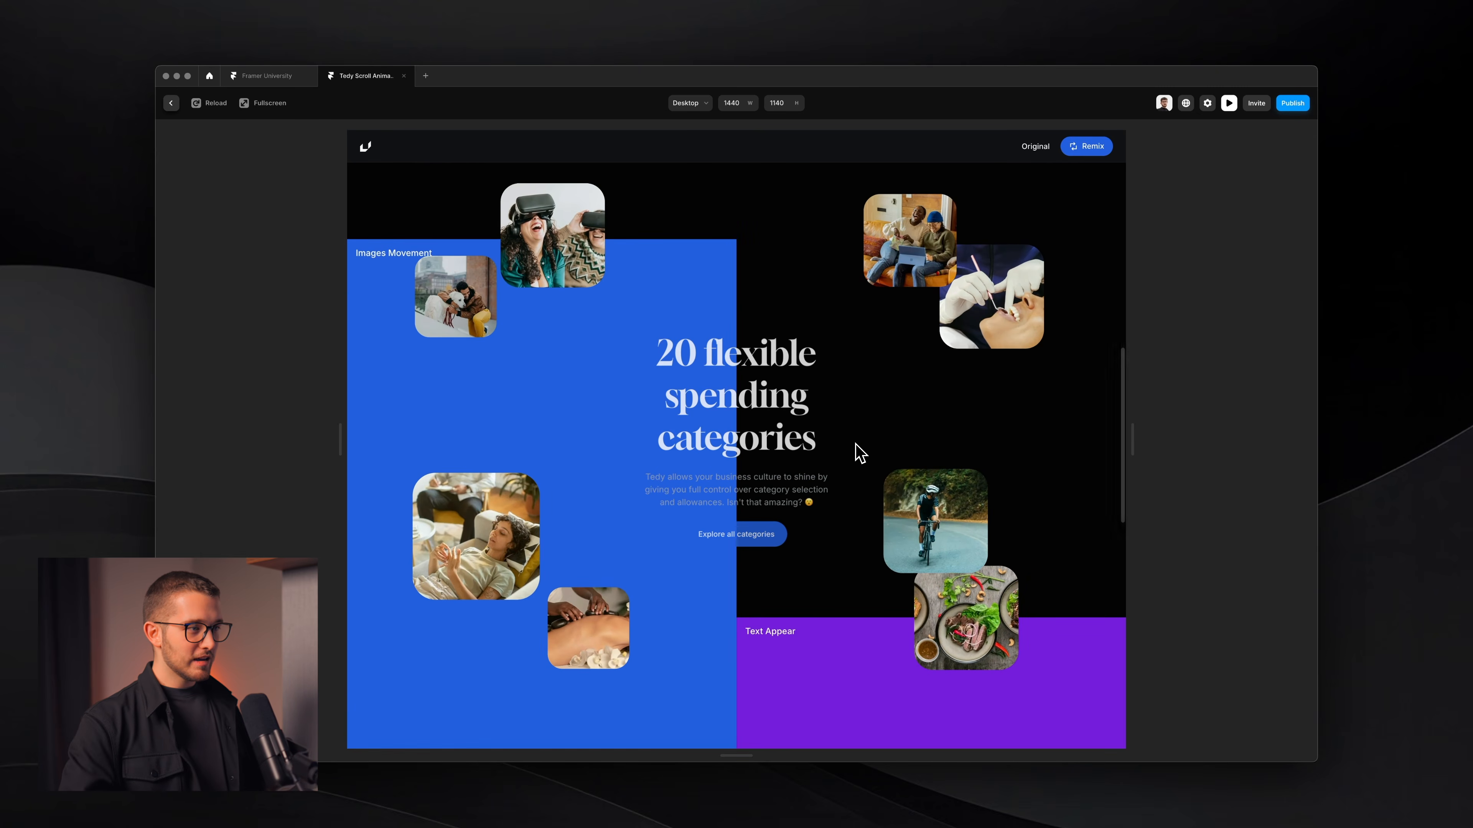
{"action": "scroll", "coordinate": [859, 453], "scroll_direction": "up", "scroll_amount": 5}
{"action": "scroll", "coordinate": [860, 453], "scroll_direction": "down", "scroll_amount": 4}
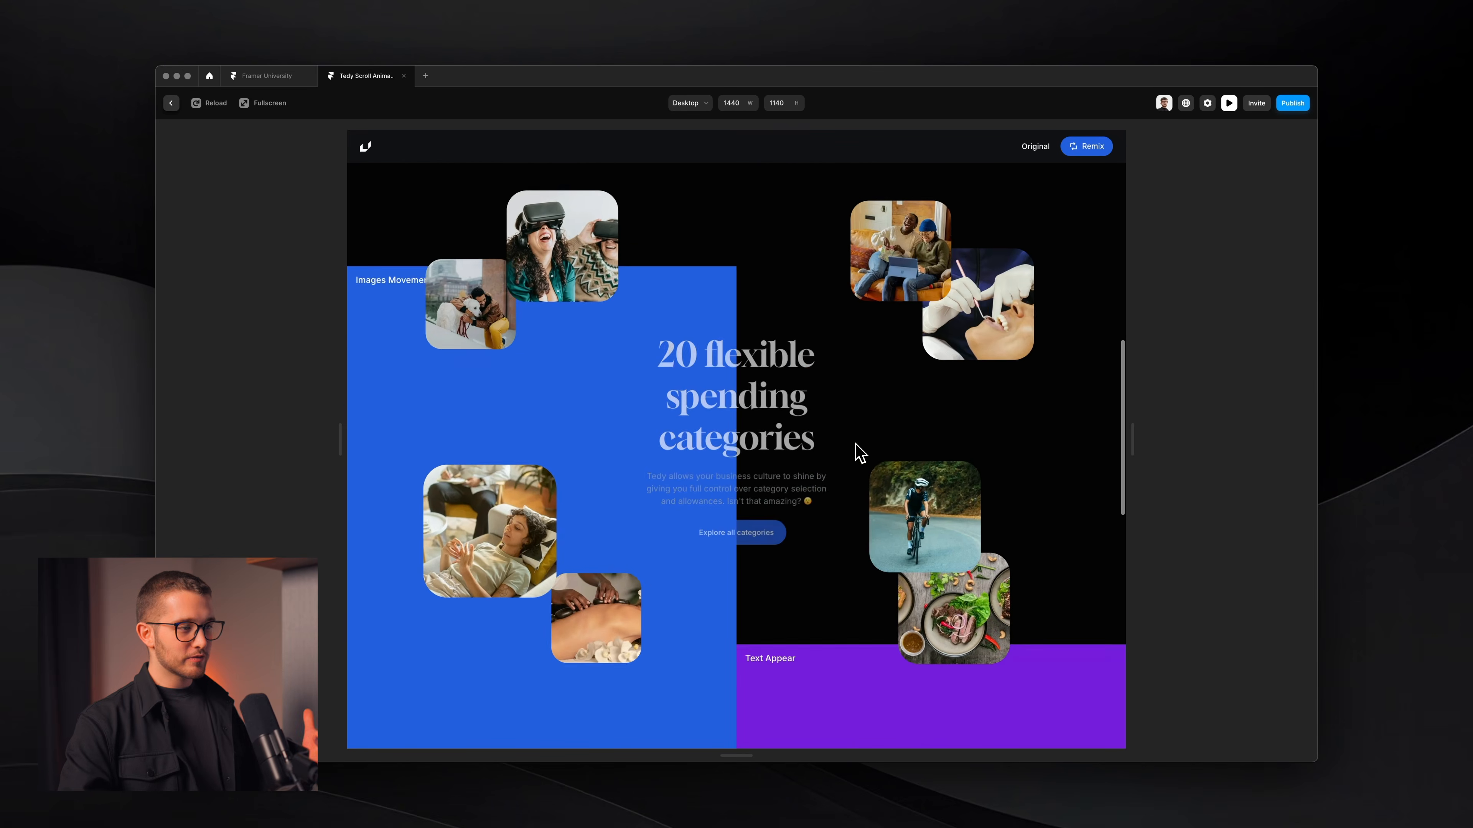
{"action": "scroll", "coordinate": [860, 453], "scroll_direction": "down", "scroll_amount": 3}
{"action": "scroll", "coordinate": [860, 453], "scroll_direction": "up", "scroll_amount": 5}
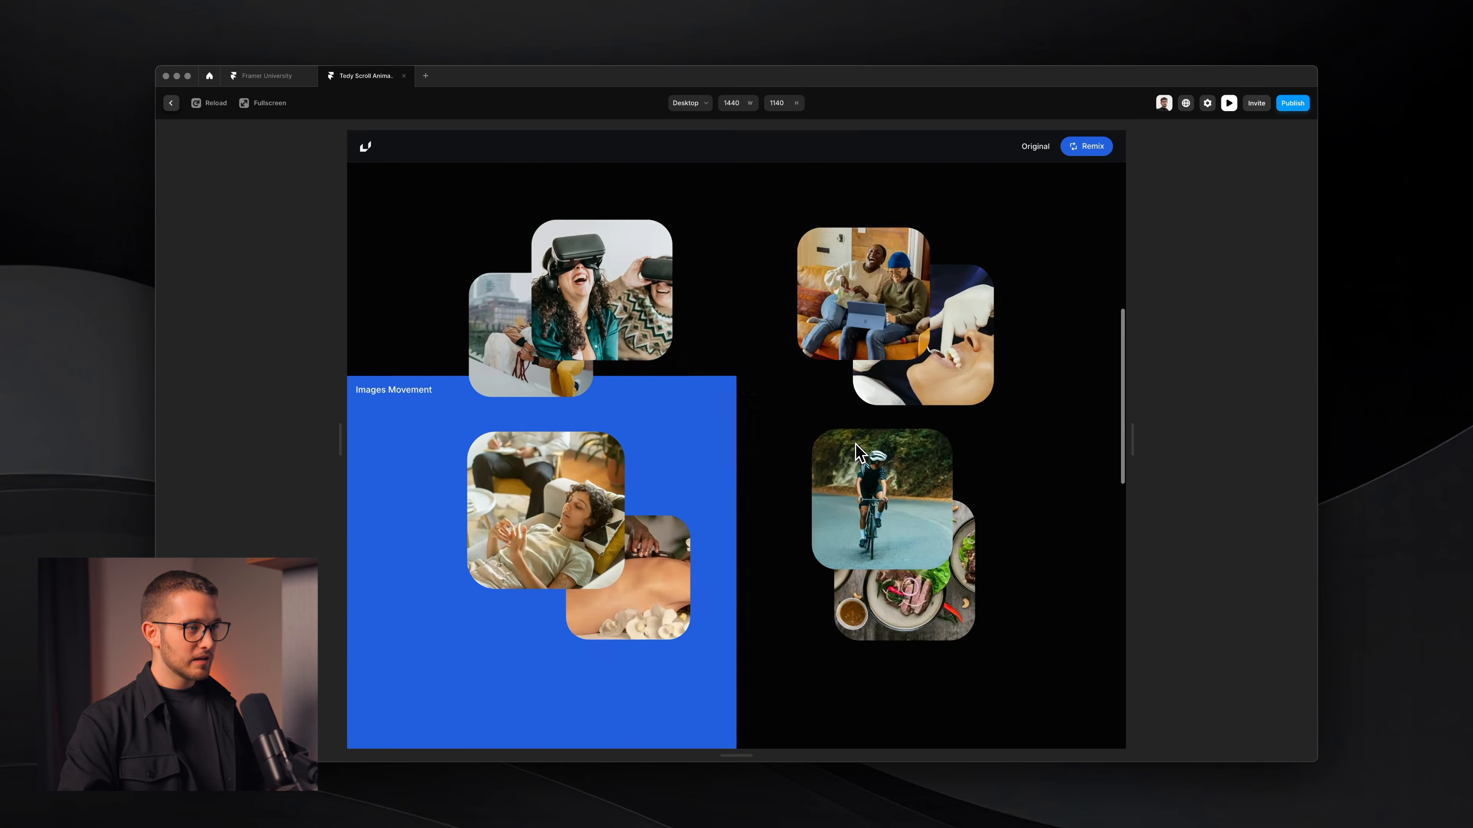
{"action": "key", "text": "Escape"}
Step: Set the Variant of both the Images Movement and Text Appear animation blocks on the Desktop breakpoint to Hidden
{"action": "scroll", "coordinate": [848, 395], "scroll_direction": "down", "scroll_amount": 9}
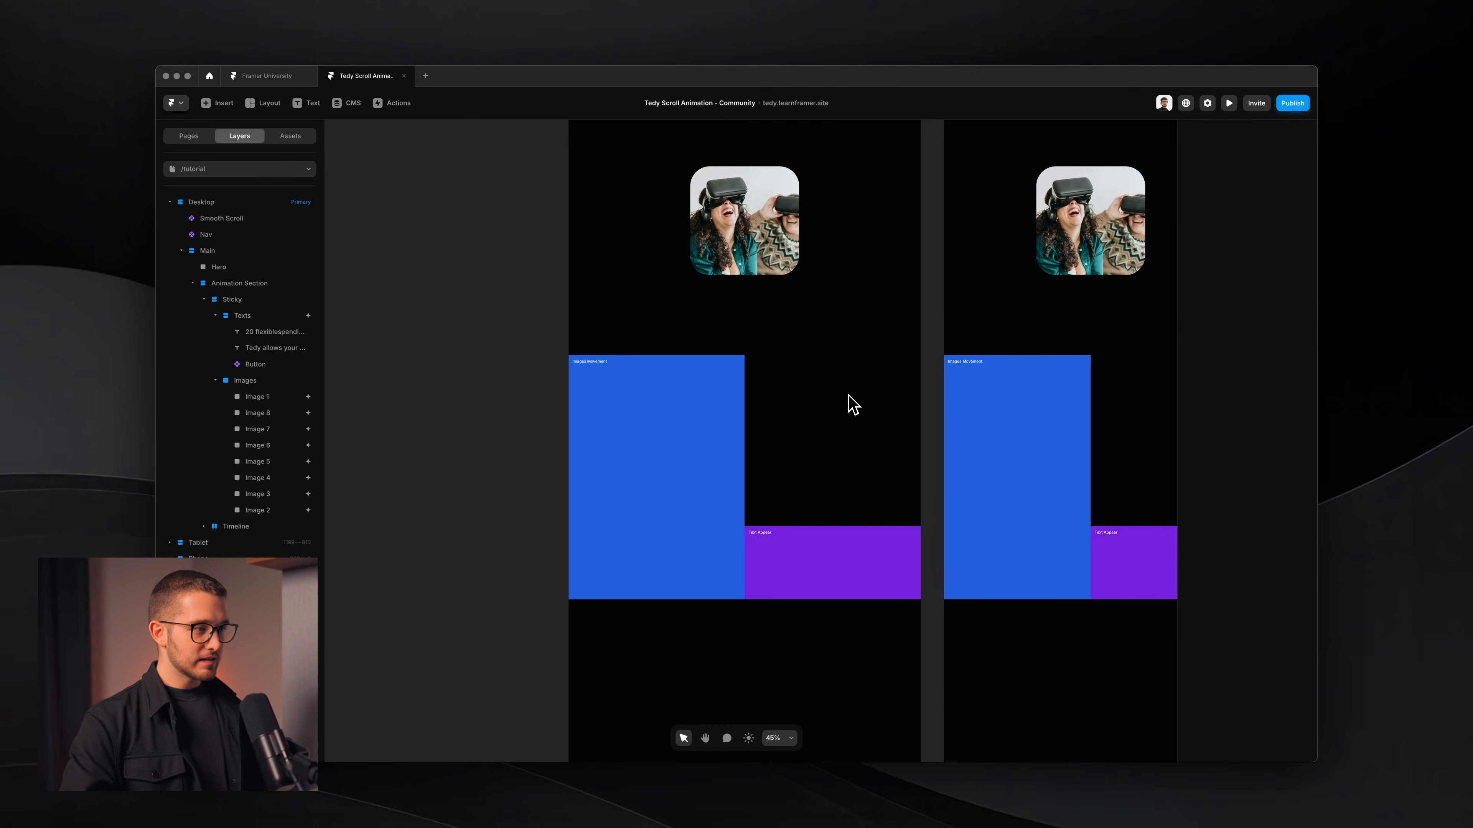
{"action": "scroll", "coordinate": [849, 395], "scroll_direction": "up", "scroll_amount": 1}
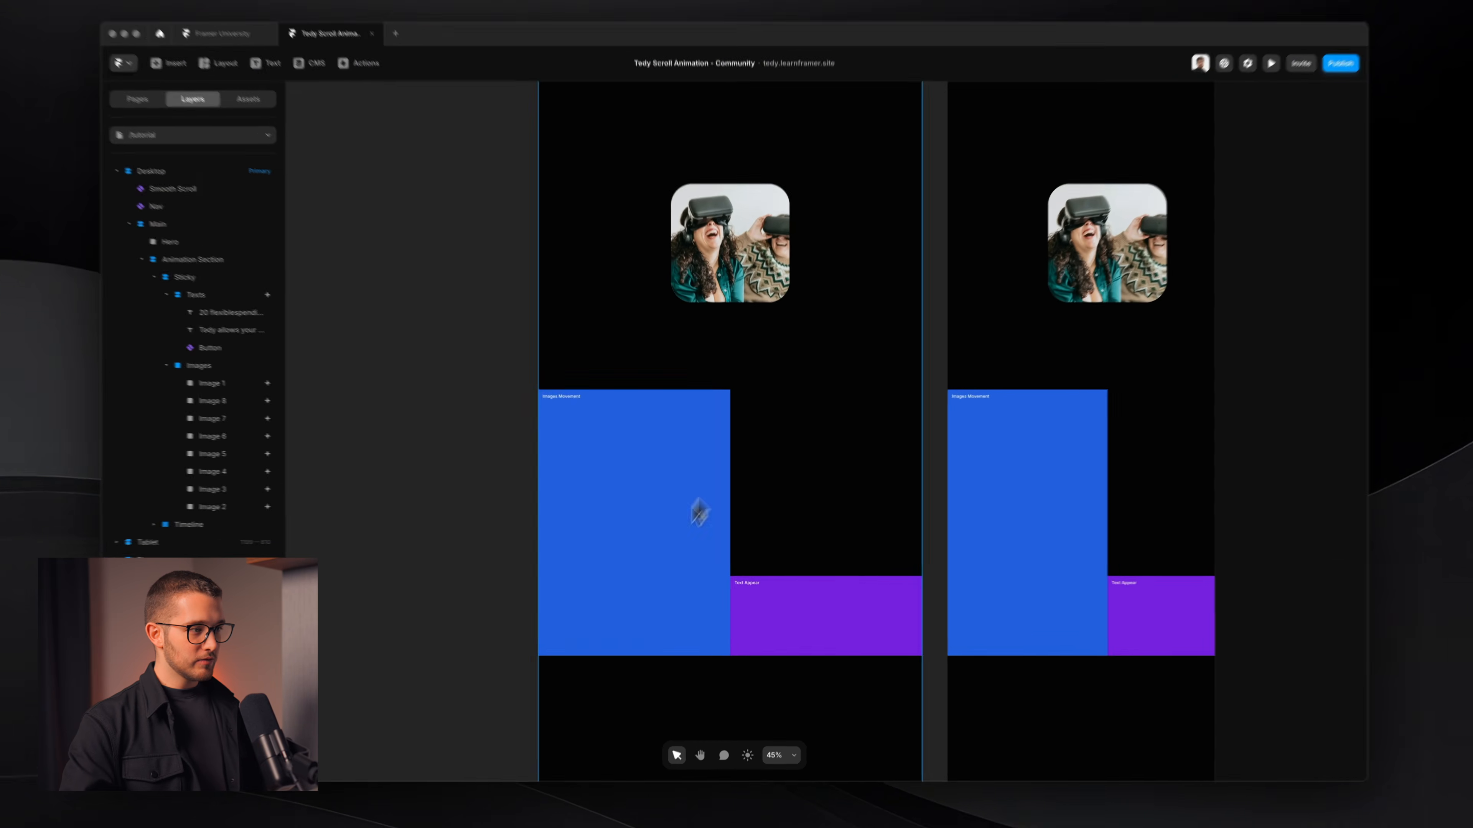
{"action": "left_click", "coordinate": [700, 512], "text": "super"}
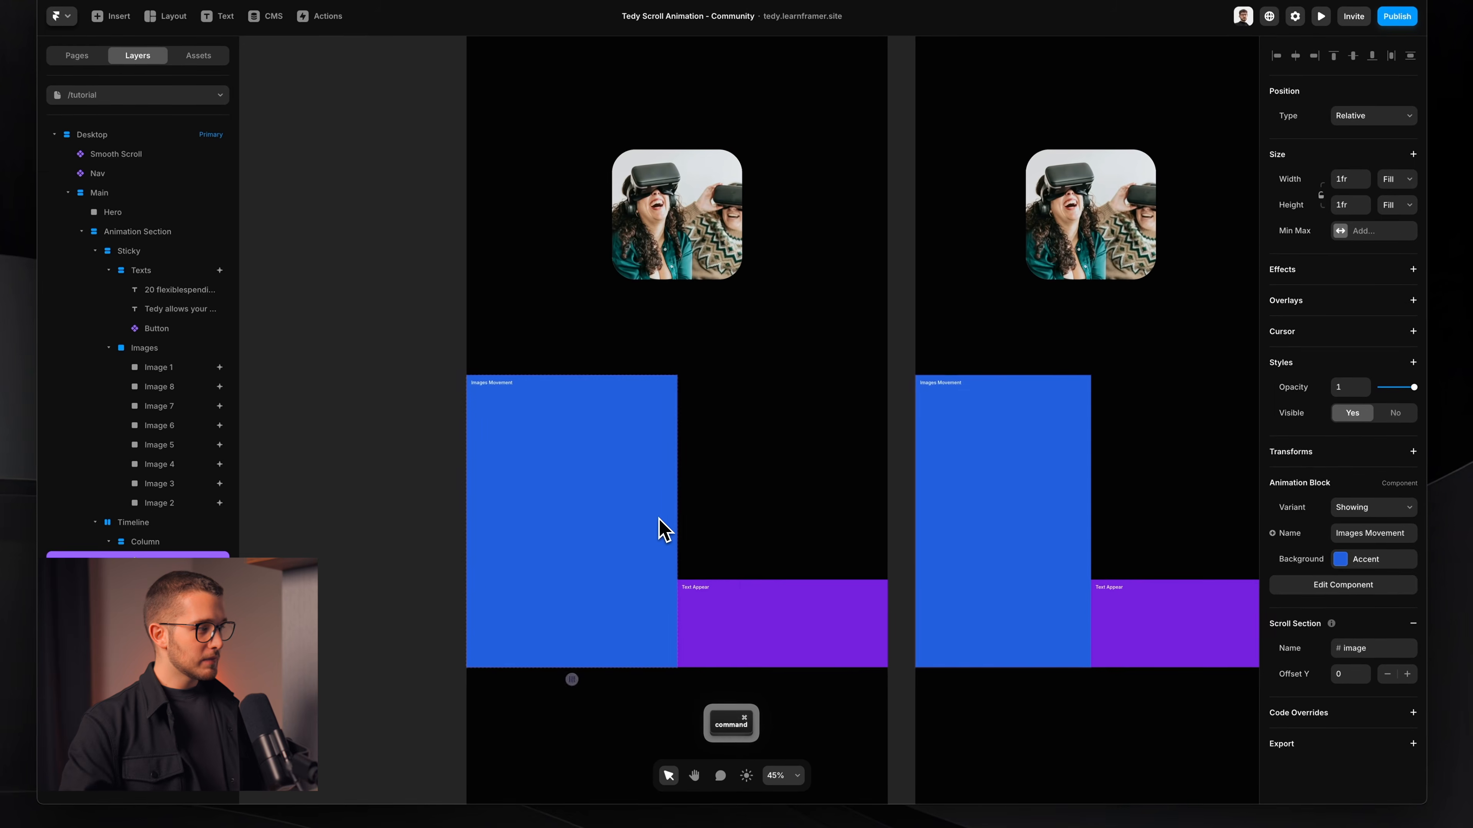
{"action": "scroll", "coordinate": [582, 476], "scroll_direction": "up", "scroll_amount": 3}
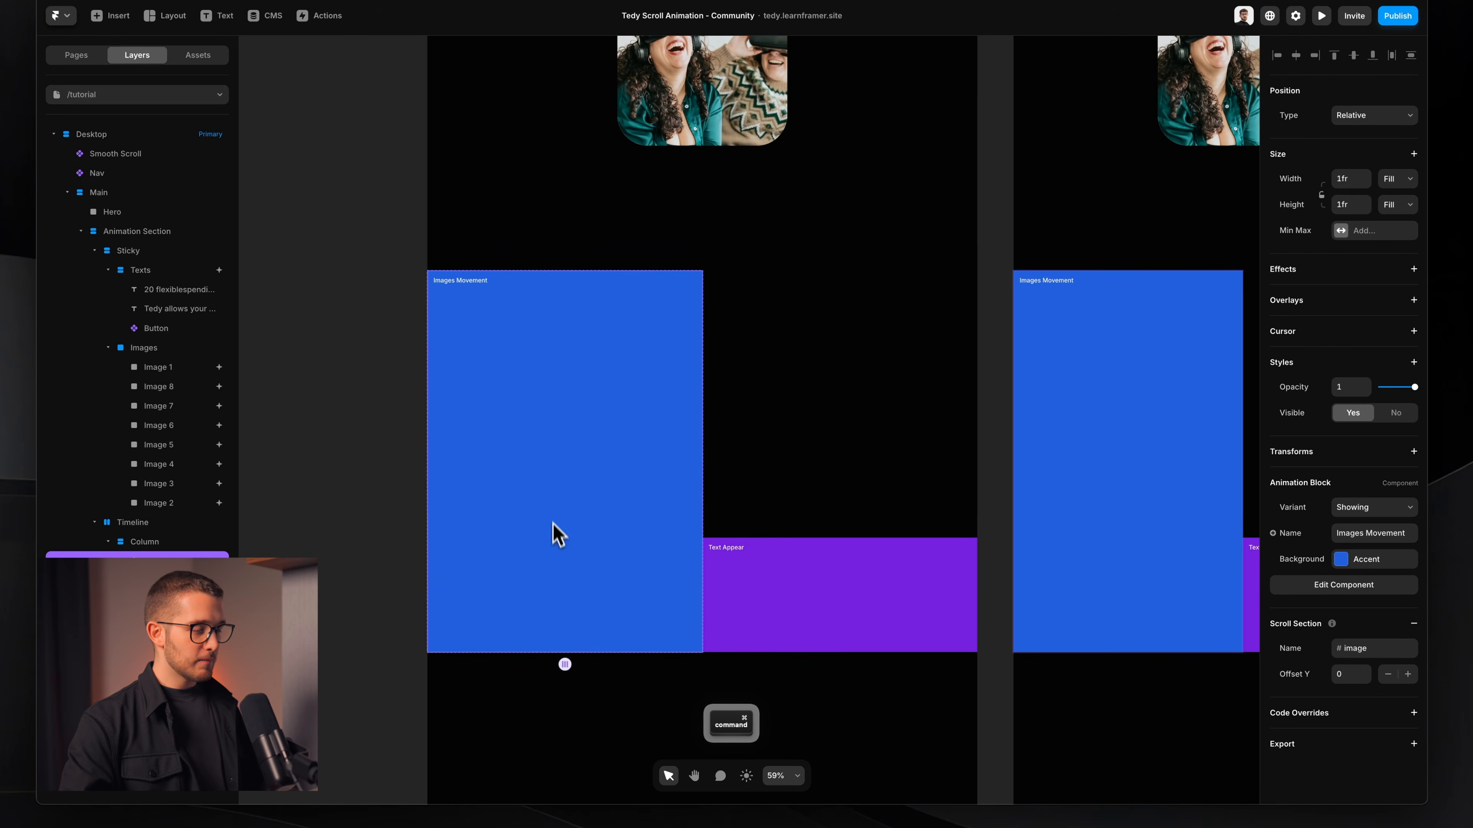
{"action": "left_click", "coordinate": [679, 545], "text": "shift+super"}
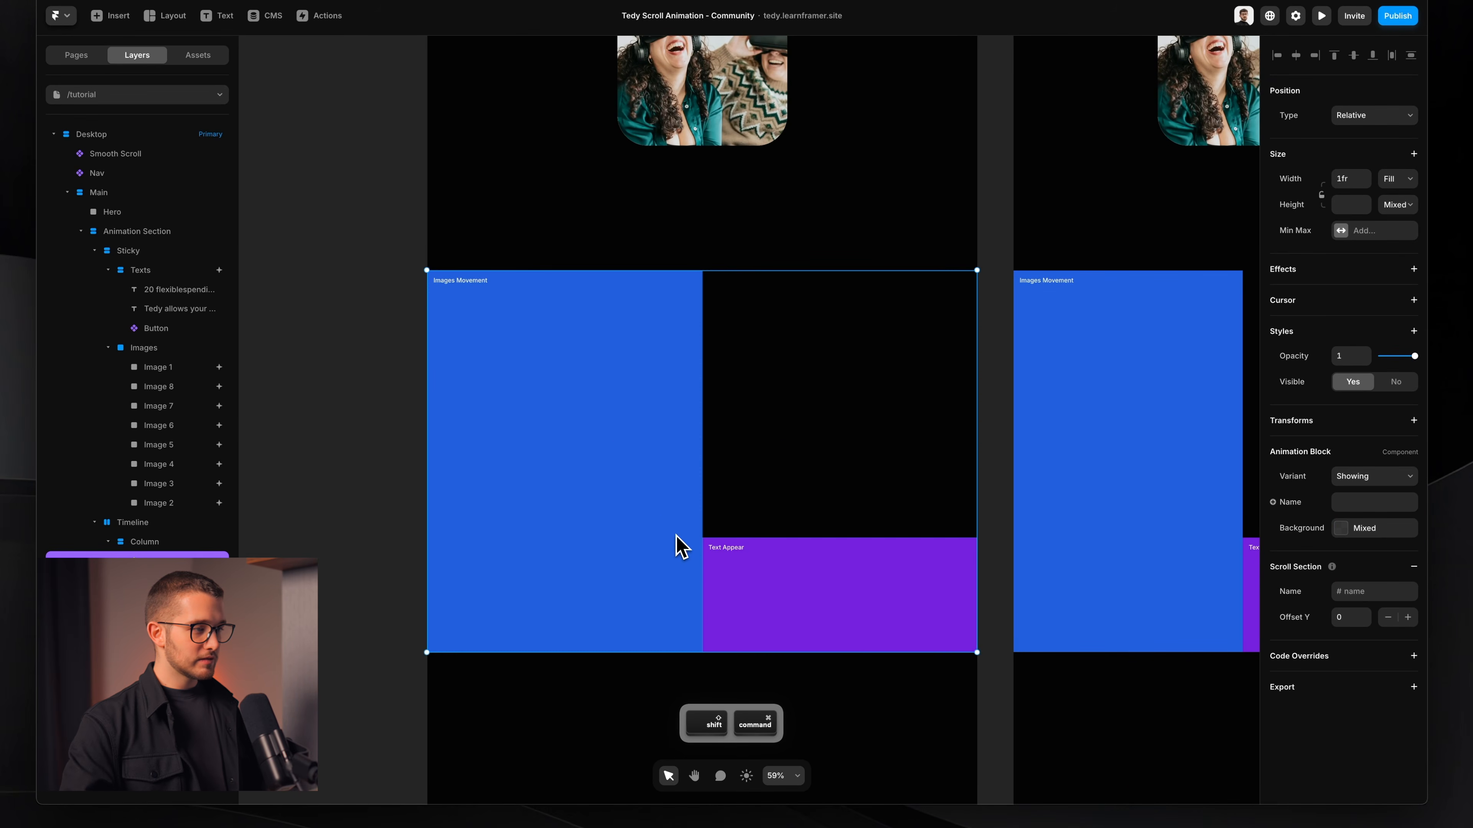
{"action": "left_click", "coordinate": [1394, 476]}
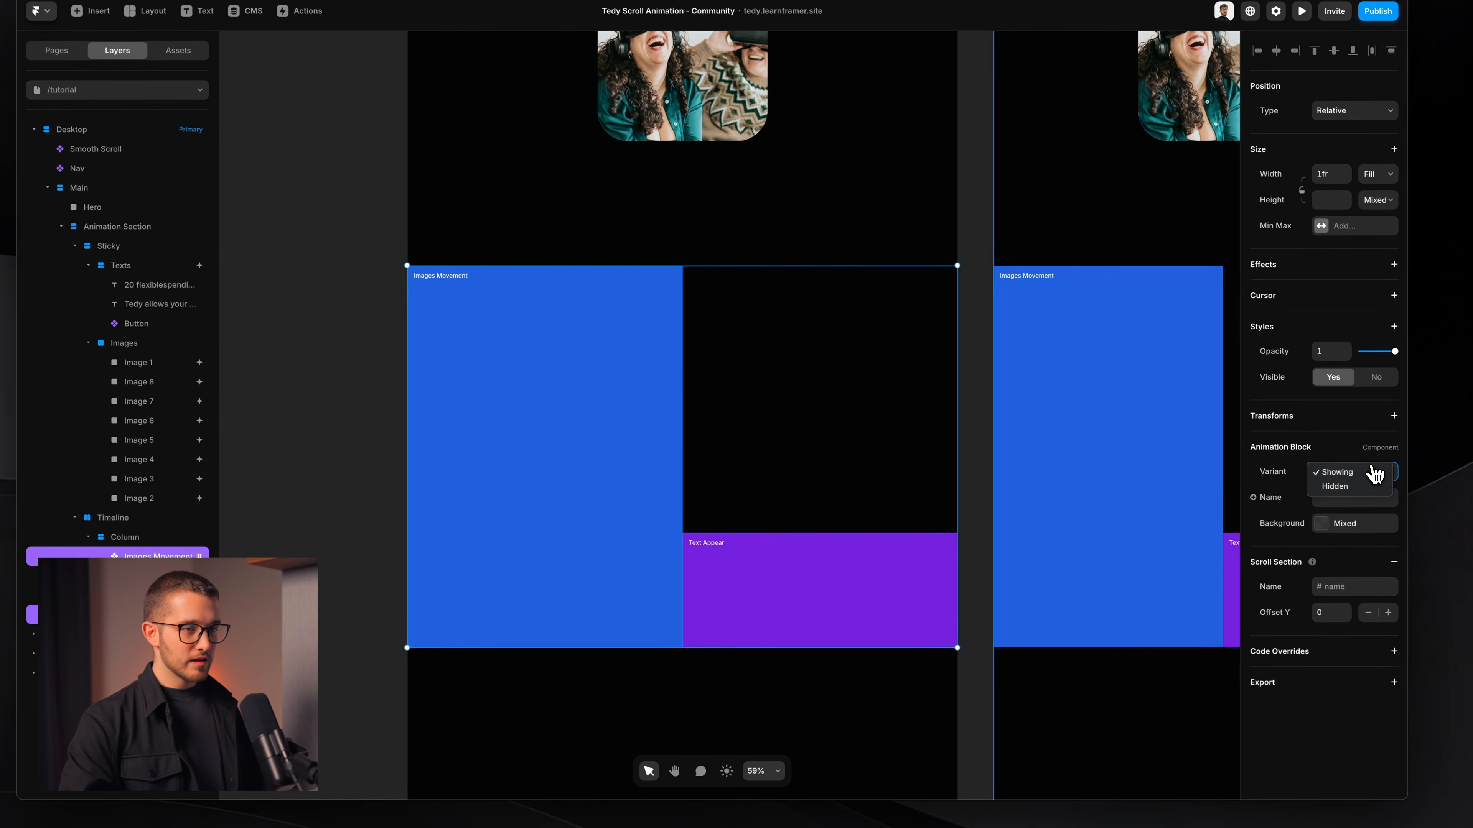
{"action": "left_click", "coordinate": [1357, 488]}
{"action": "left_click", "coordinate": [361, 372]}
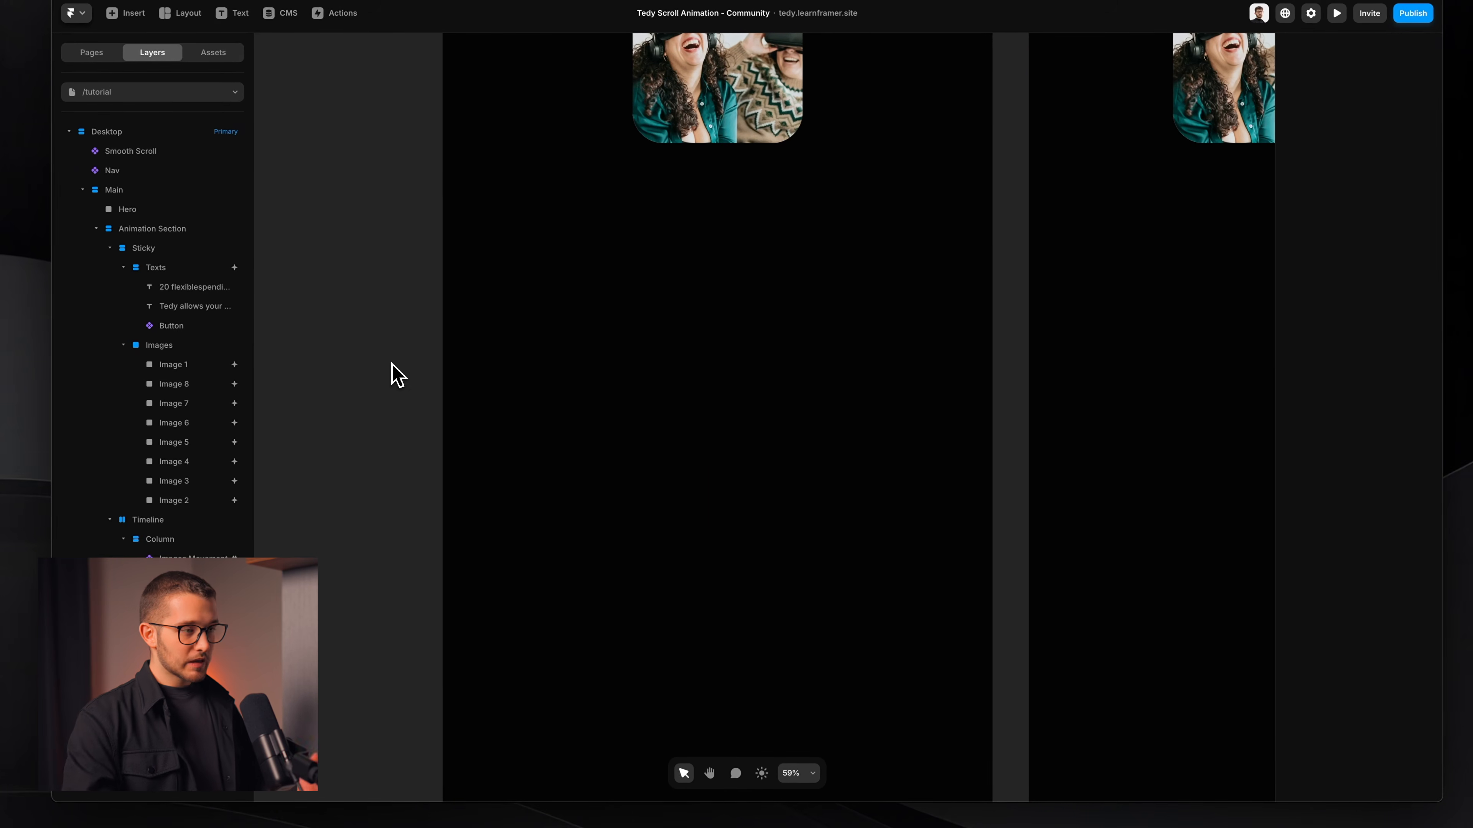
Step: Preview the page with the timeline blocks hidden, scroll down and back up through the animation, and leave the preview
{"action": "key", "text": "super+p"}
{"action": "scroll", "coordinate": [391, 372], "scroll_direction": "down", "scroll_amount": 10}
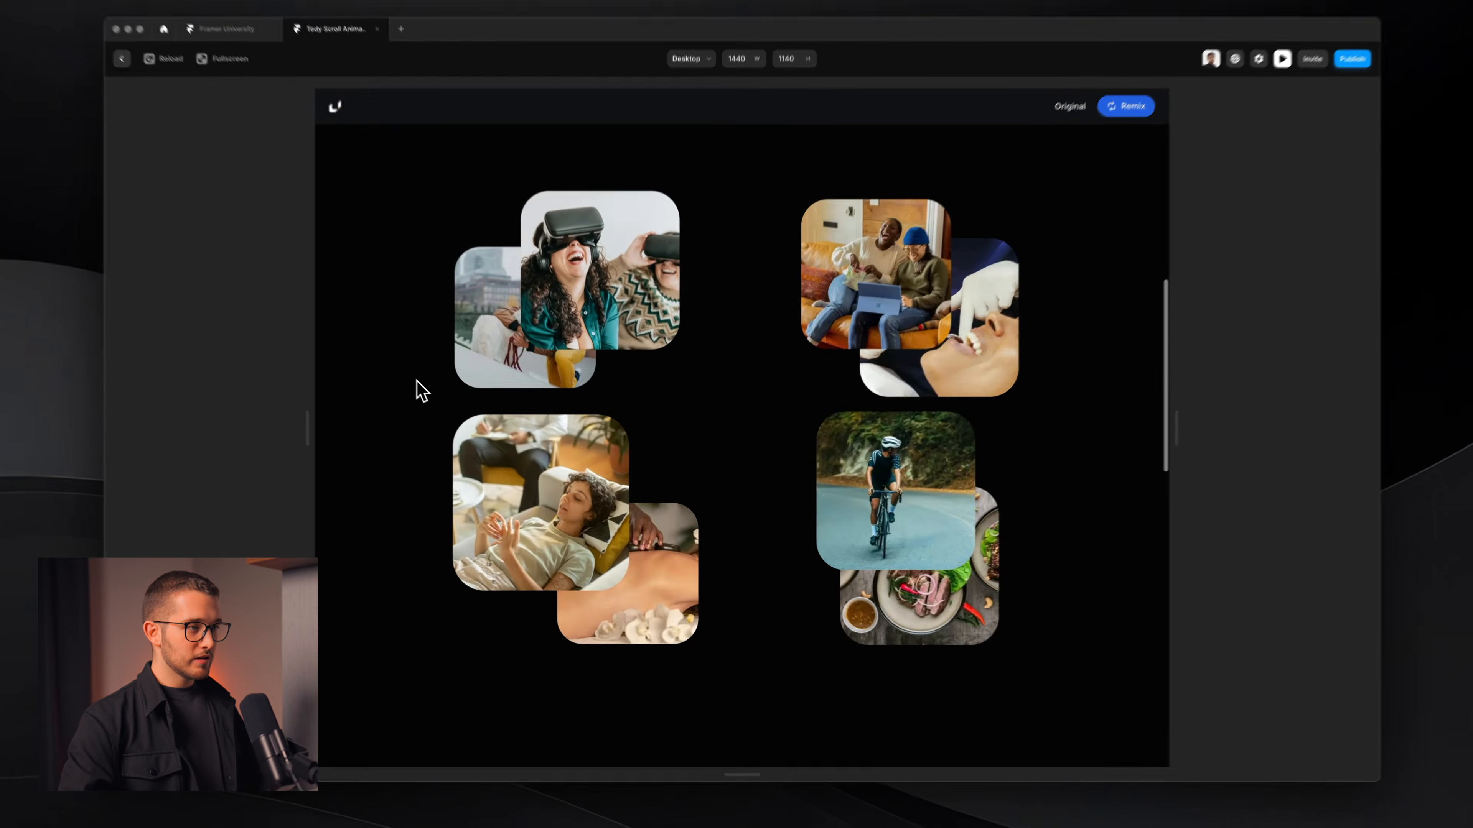
{"action": "scroll", "coordinate": [421, 390], "scroll_direction": "down", "scroll_amount": 10}
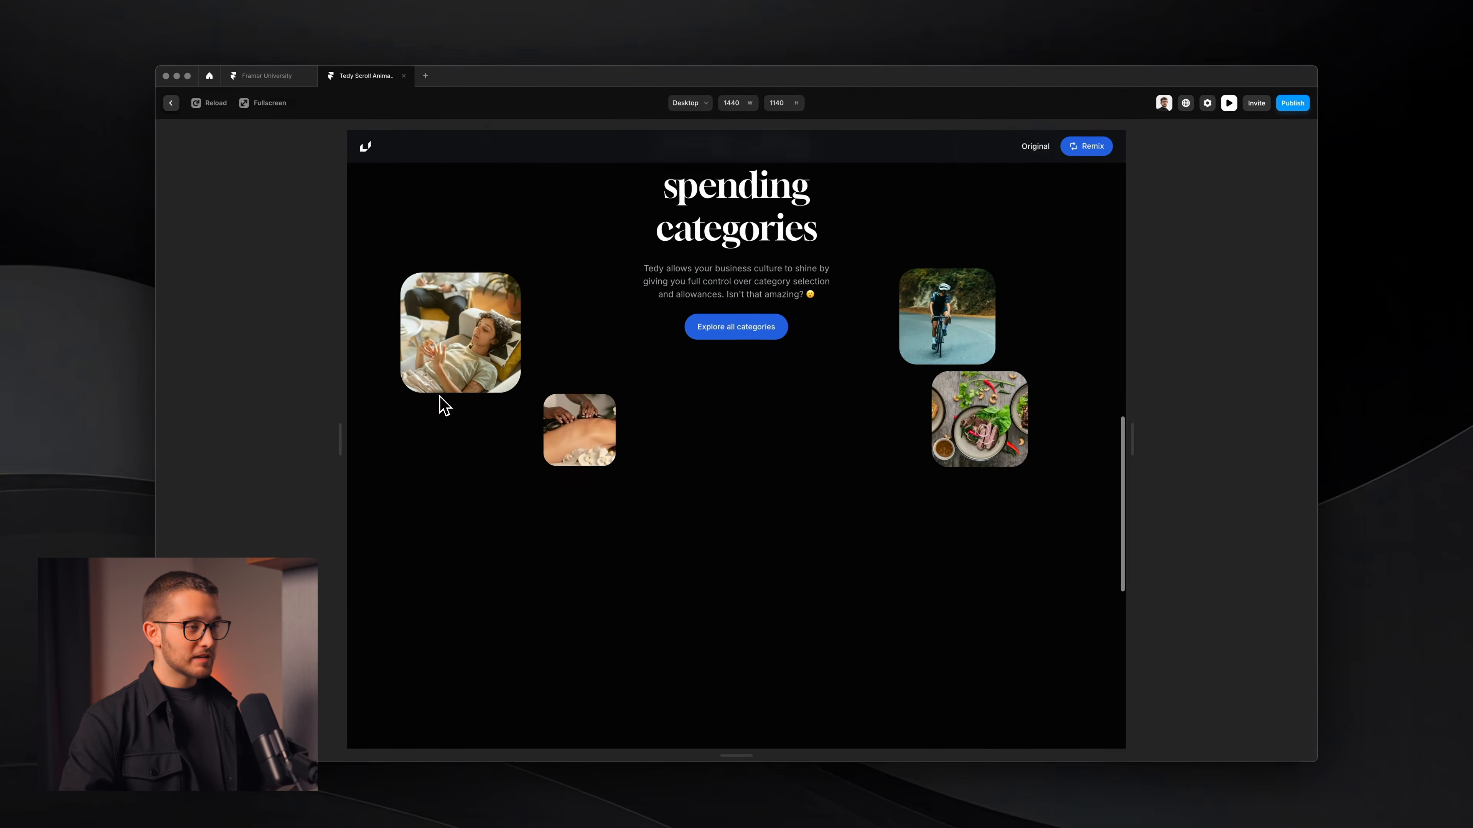
{"action": "scroll", "coordinate": [422, 391], "scroll_direction": "up", "scroll_amount": 5}
{"action": "scroll", "coordinate": [445, 405], "scroll_direction": "up", "scroll_amount": 10}
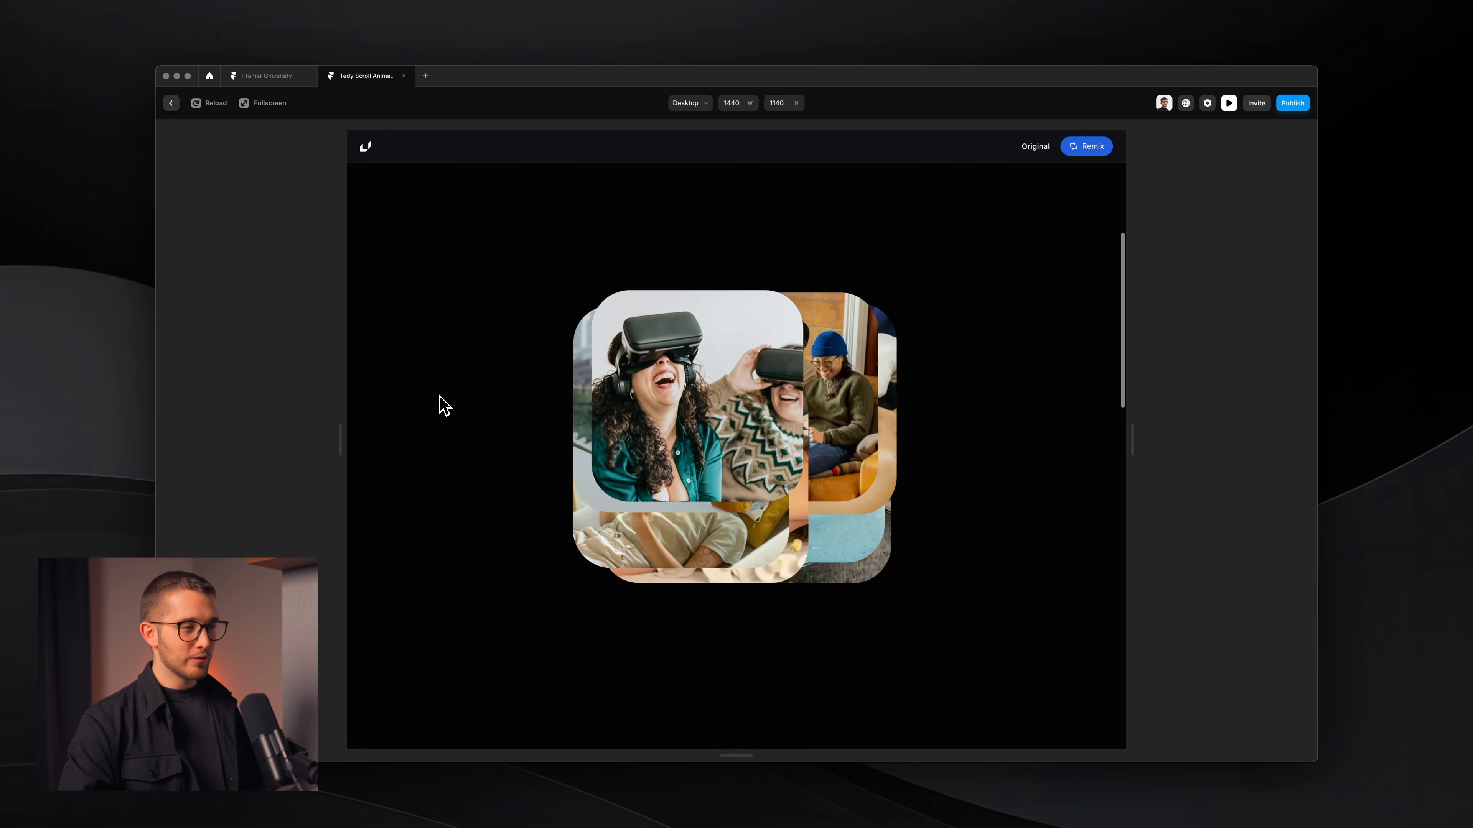
{"action": "key", "text": "Escape"}
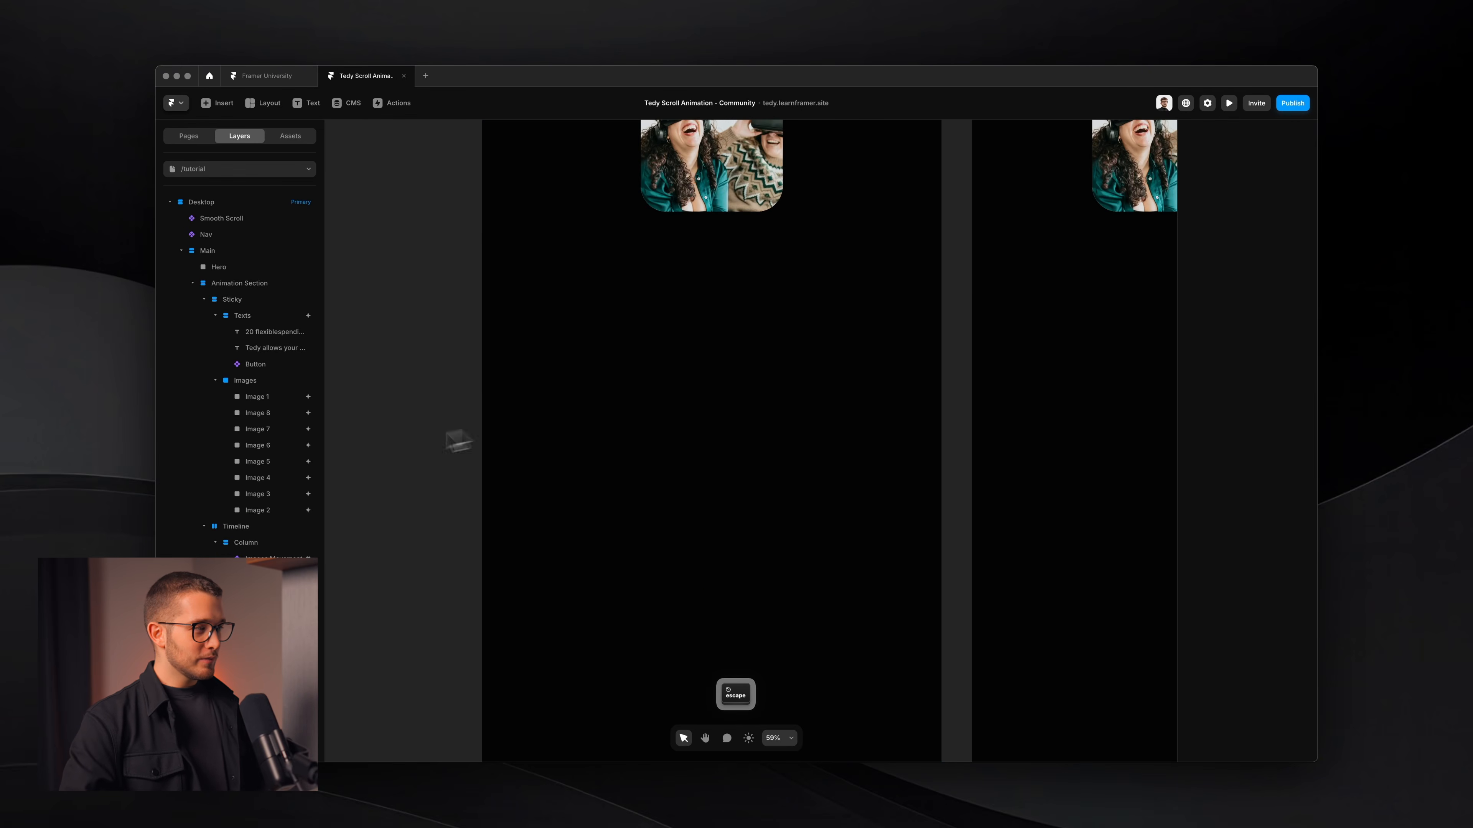
Step: Inspect the Timeline stack's settings and preview the page again to test pointing at the central text and button, leaving the preview
{"action": "left_click", "coordinate": [276, 530]}
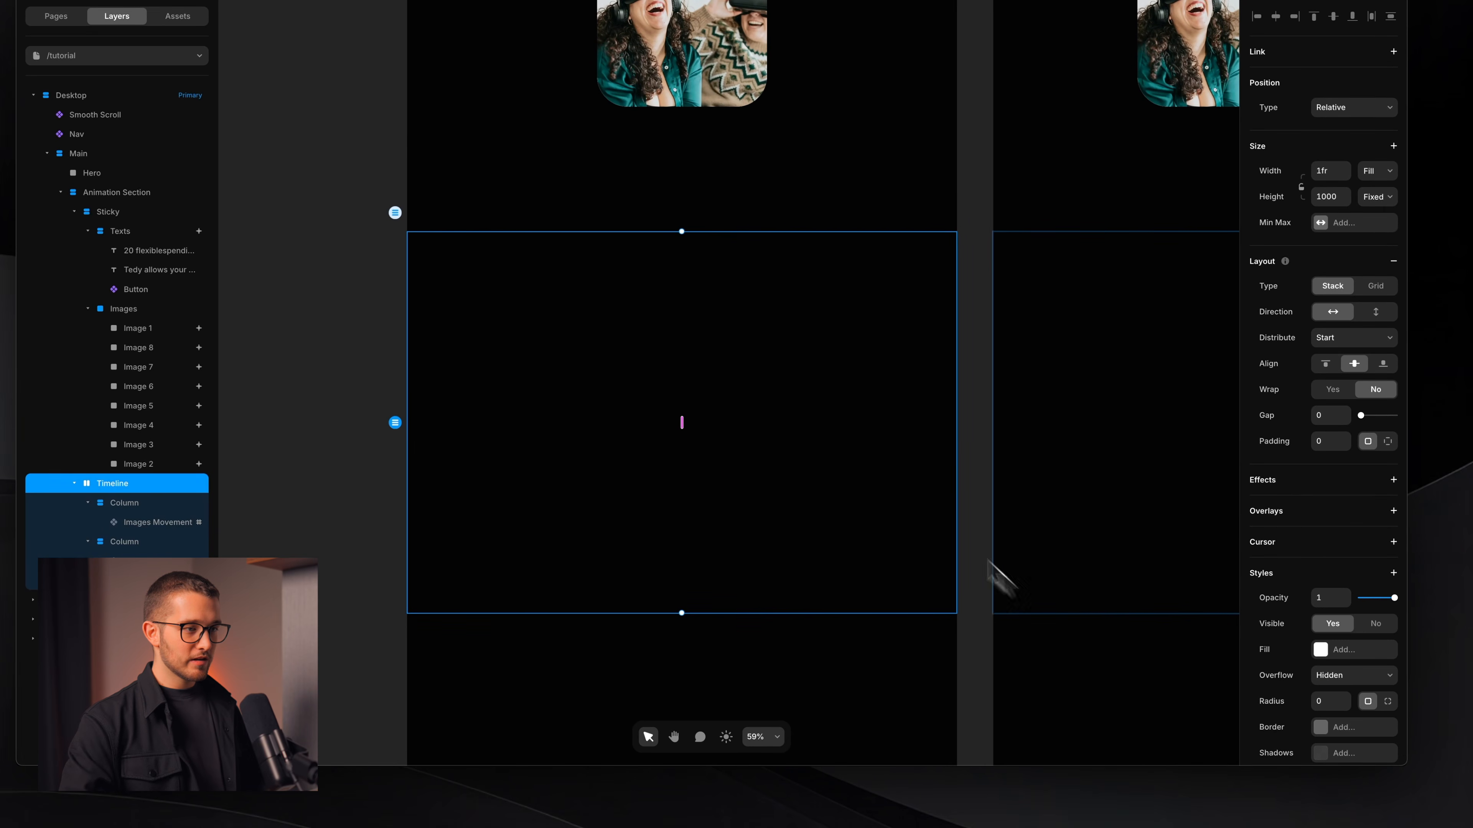
{"action": "left_click", "coordinate": [966, 477]}
{"action": "key", "text": "super+p"}
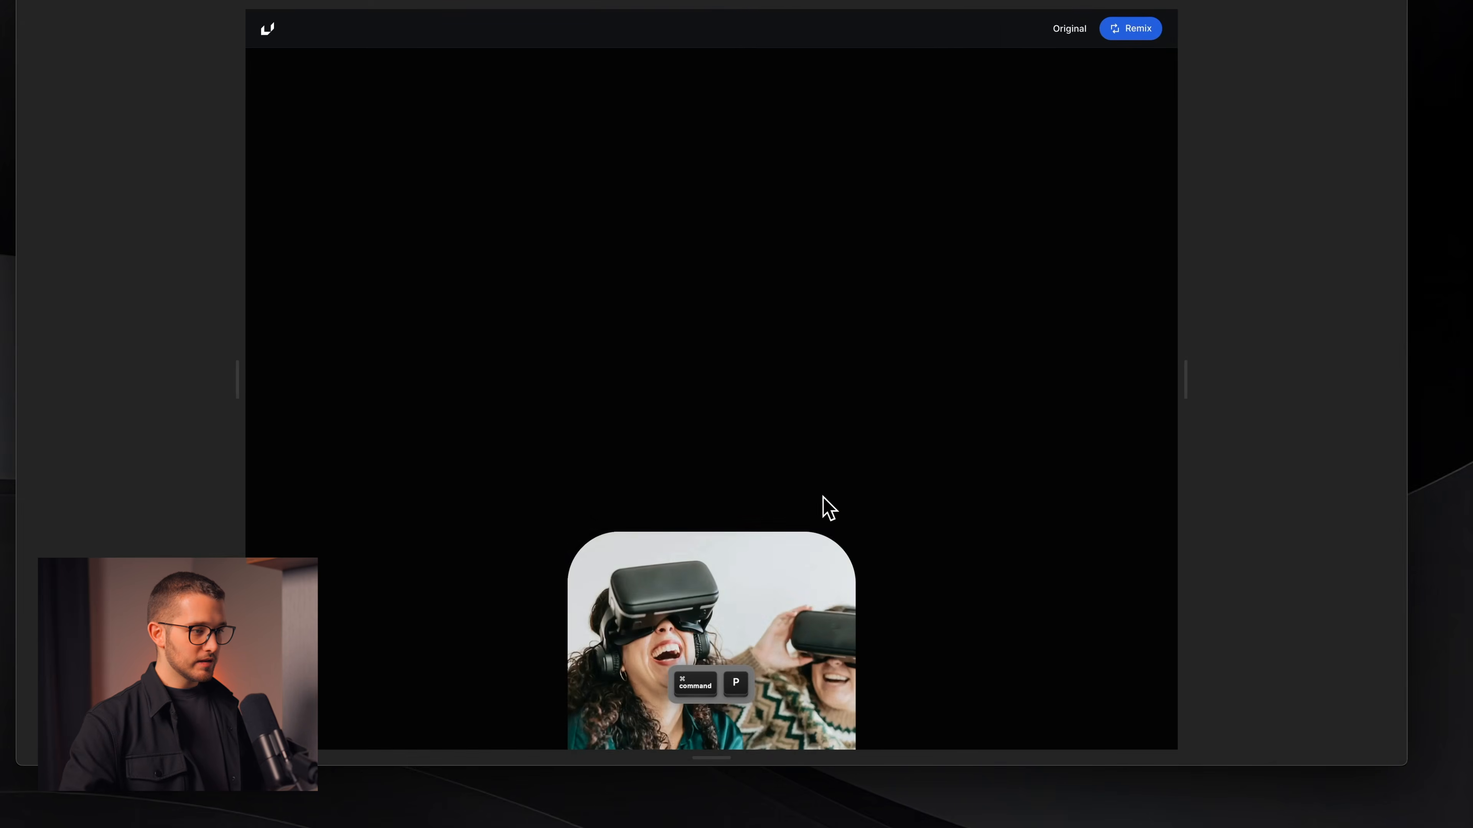
{"action": "scroll", "coordinate": [830, 508], "scroll_direction": "down", "scroll_amount": 10}
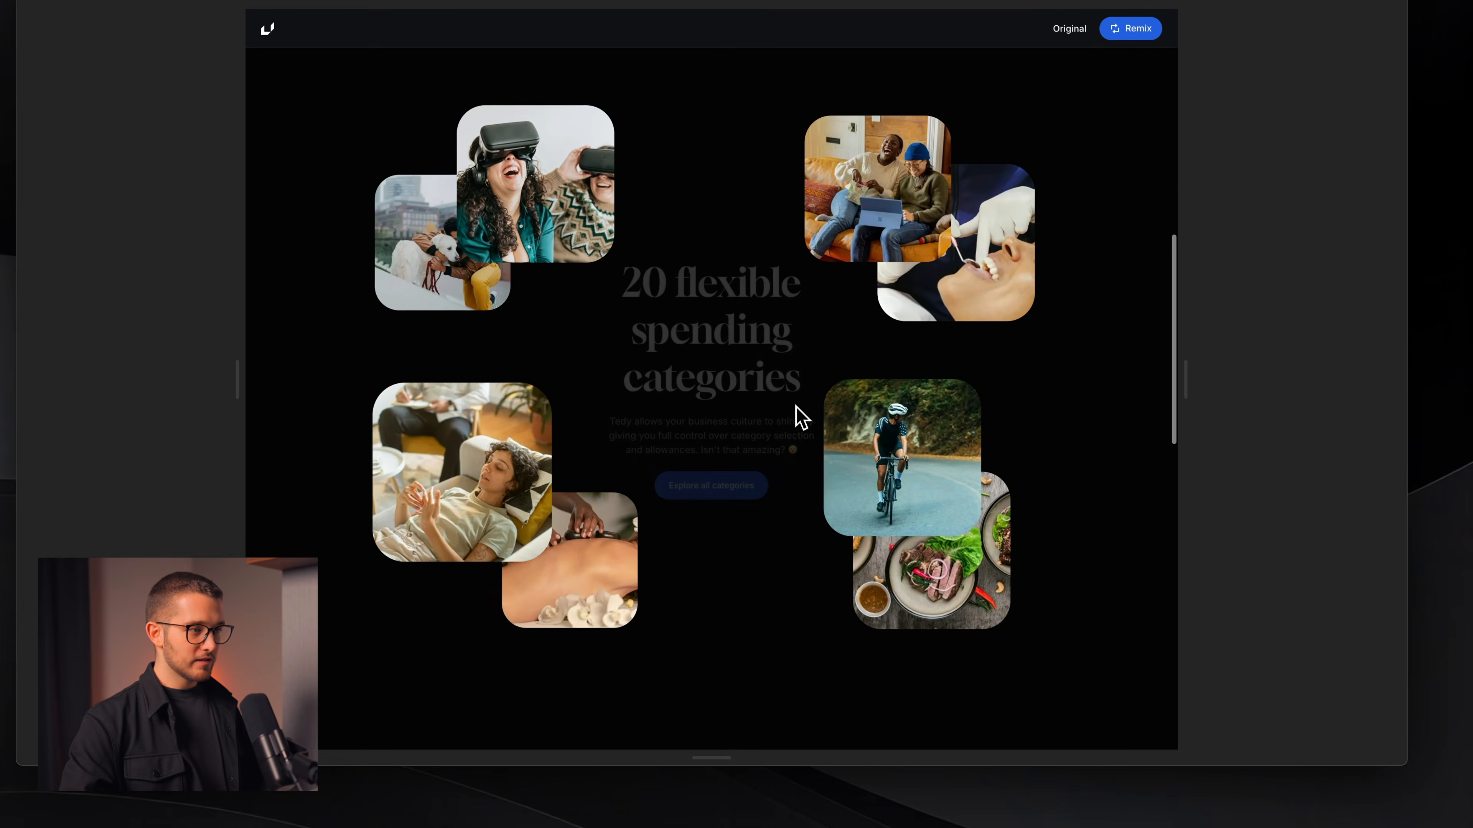
{"action": "scroll", "coordinate": [796, 406], "scroll_direction": "down", "scroll_amount": 5}
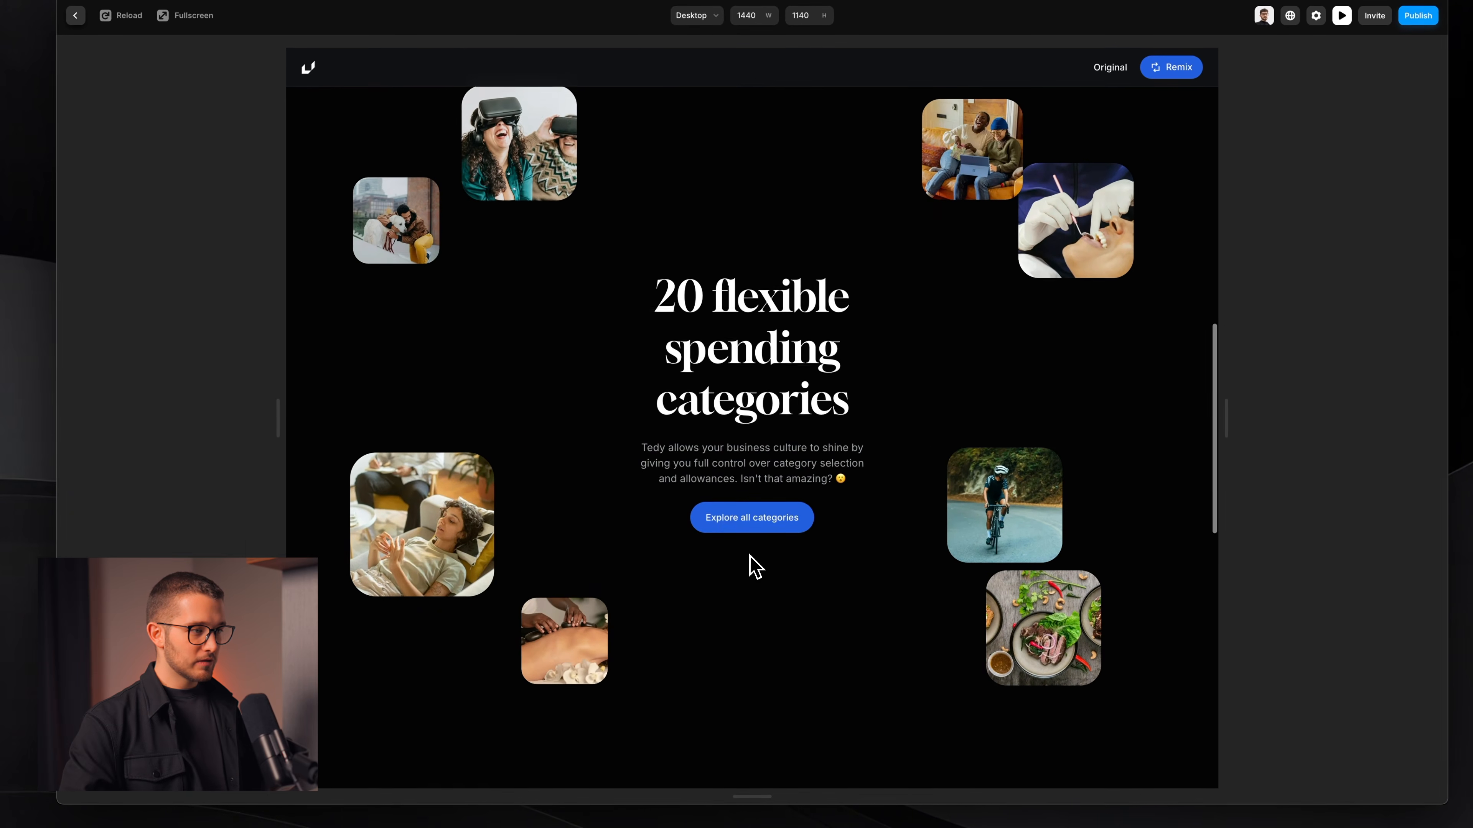
{"action": "scroll", "coordinate": [754, 566], "scroll_direction": "down", "scroll_amount": 2}
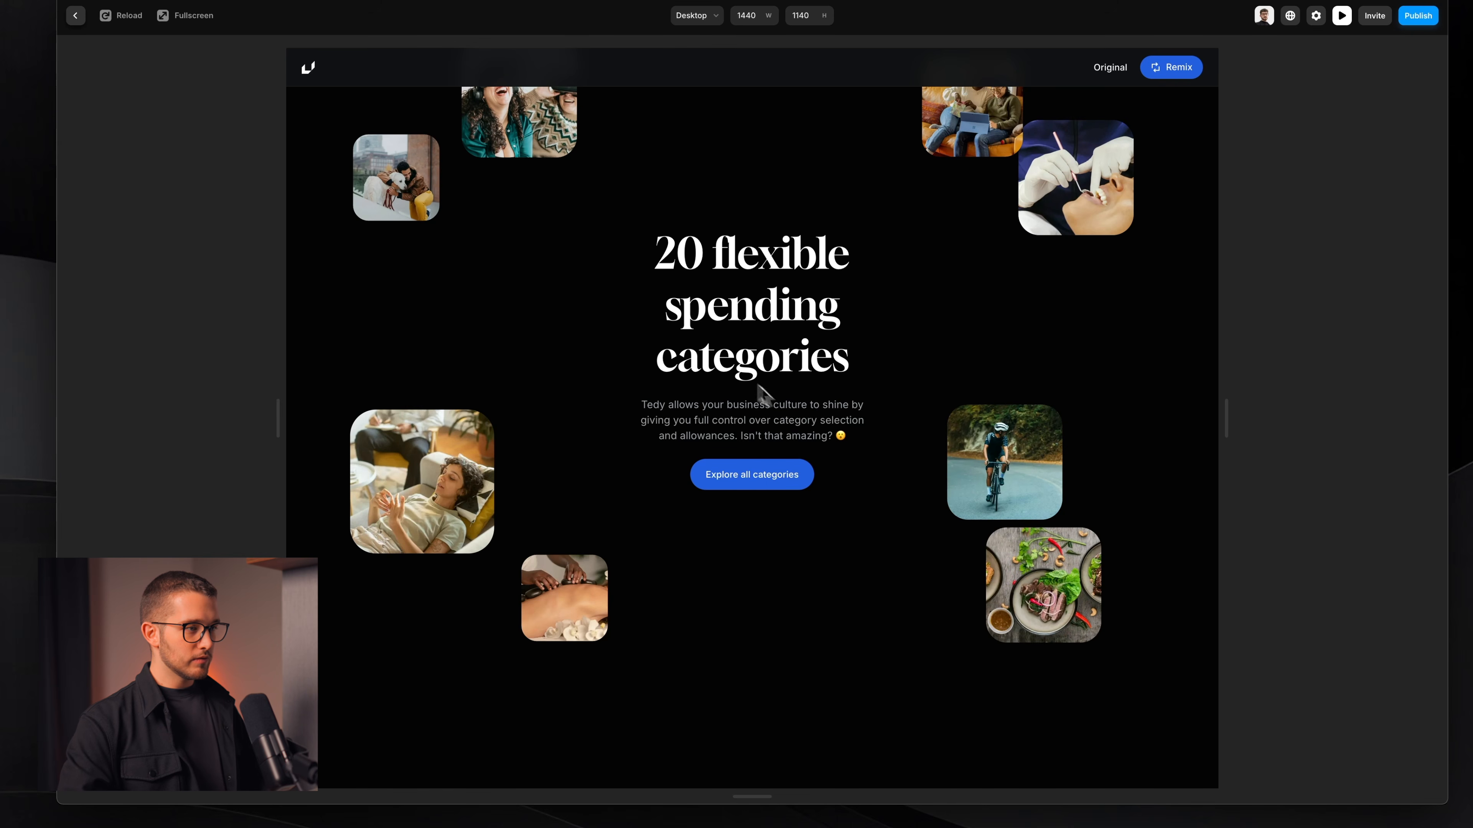
{"action": "key", "text": "Escape"}
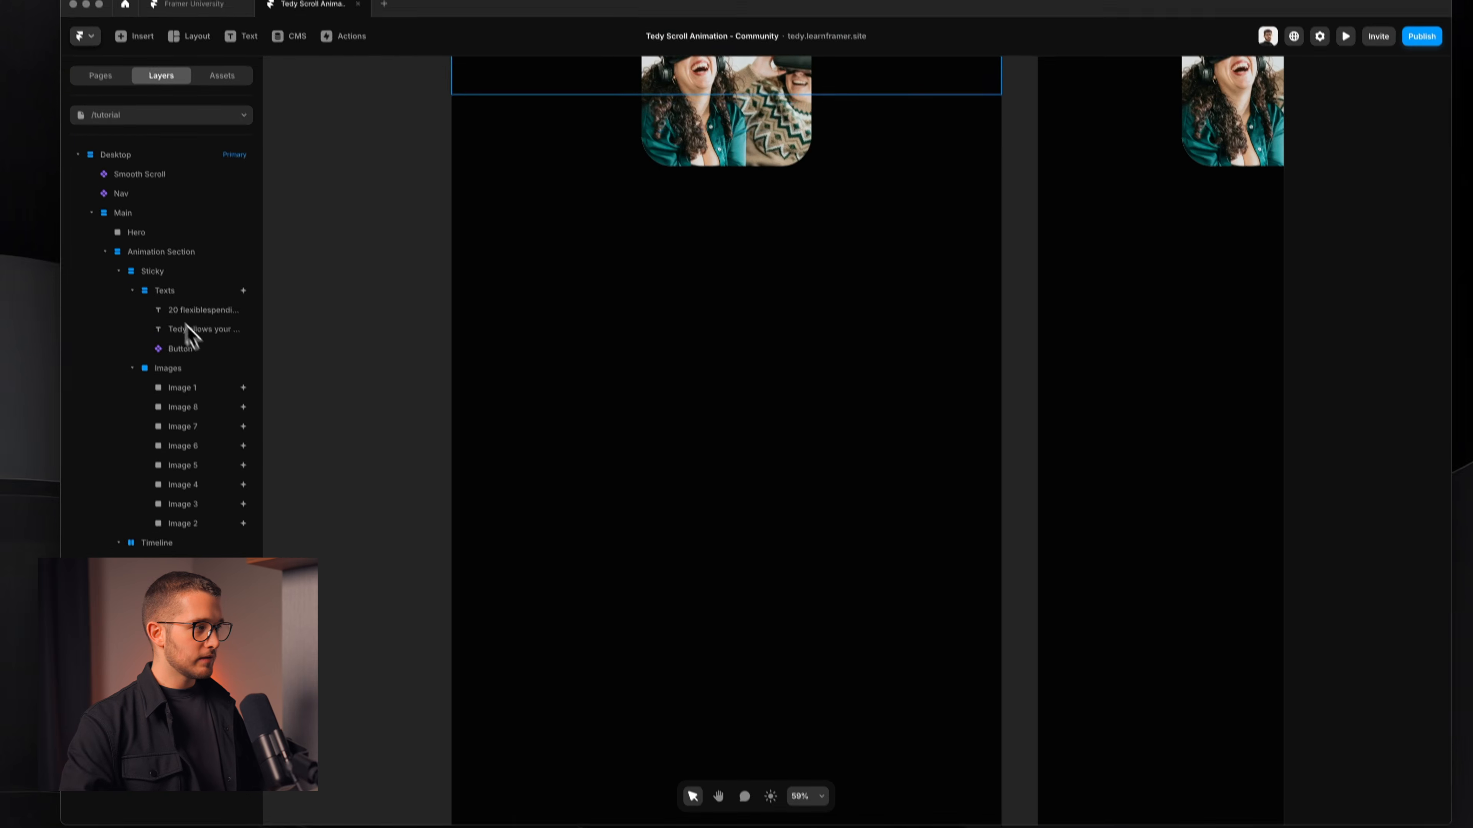
Step: Select the Images frame to examine its styles, and preview the page to check hovering over the Explore all categories button
{"action": "left_click", "coordinate": [209, 349]}
{"action": "scroll", "coordinate": [641, 200], "scroll_direction": "up", "scroll_amount": 3}
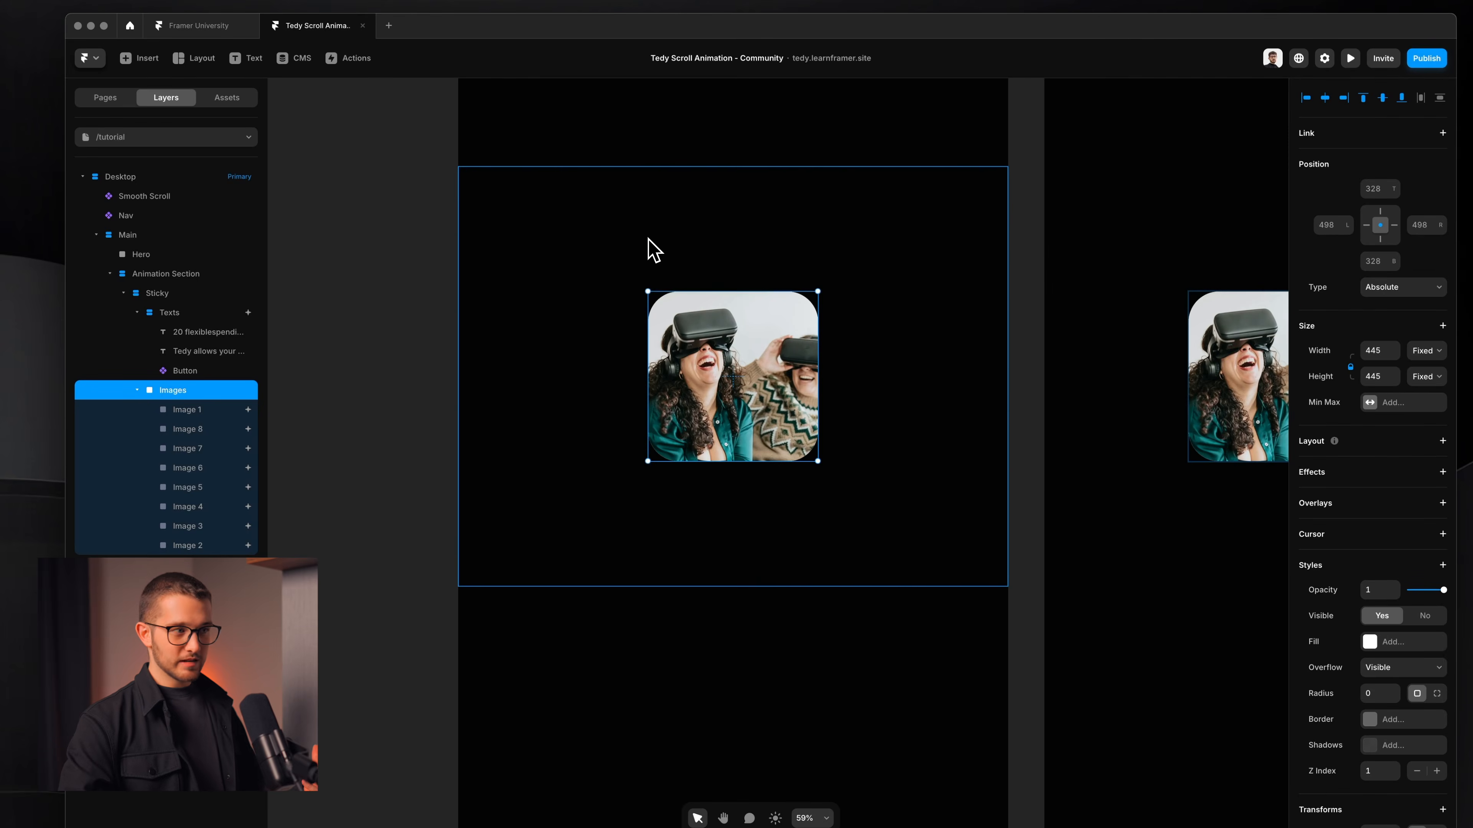
{"action": "scroll", "coordinate": [695, 340], "scroll_direction": "up", "scroll_amount": 5}
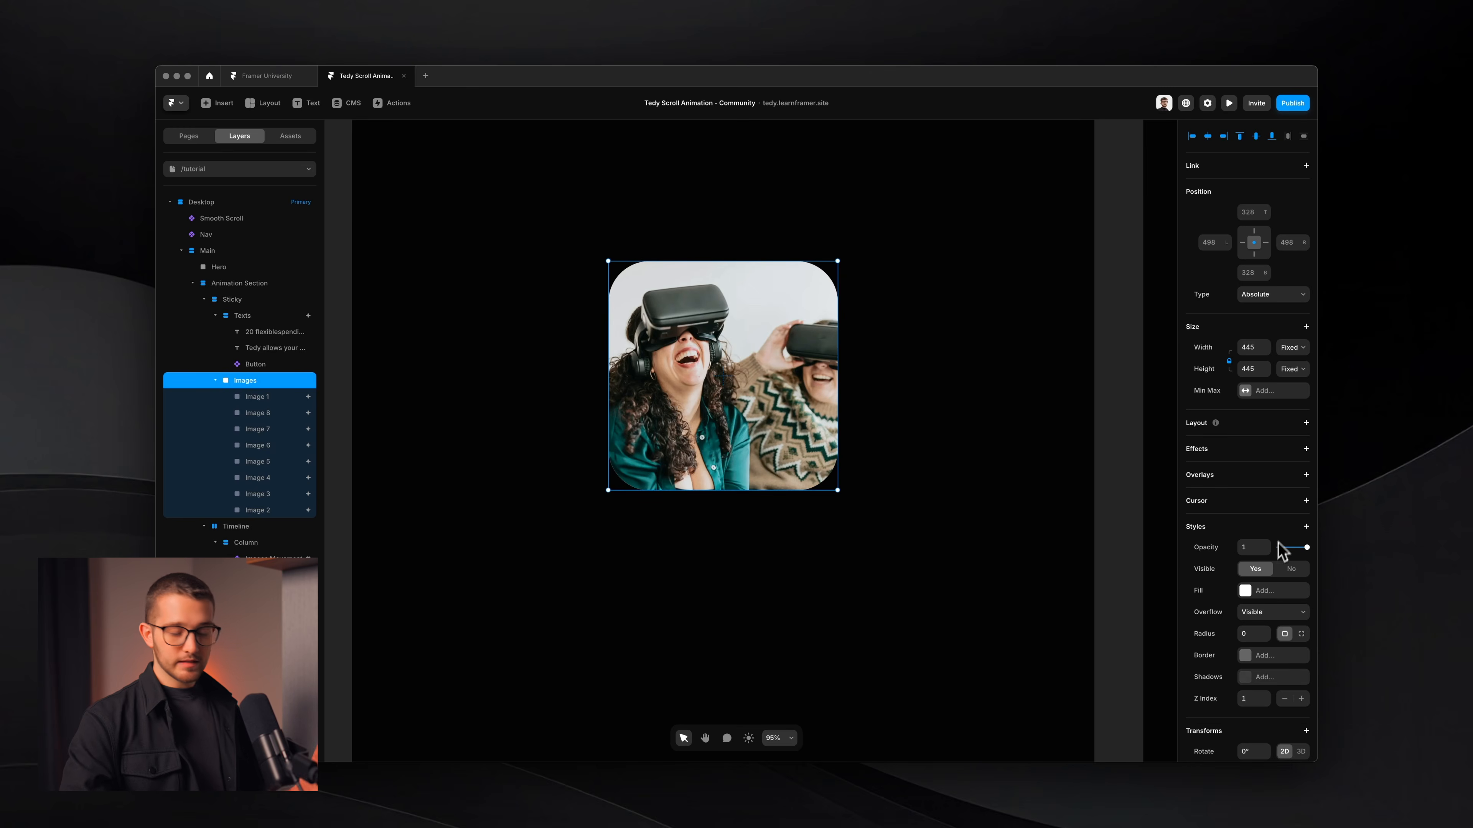
{"action": "key", "text": "super+p"}
{"action": "scroll", "coordinate": [953, 625], "scroll_direction": "down", "scroll_amount": 5}
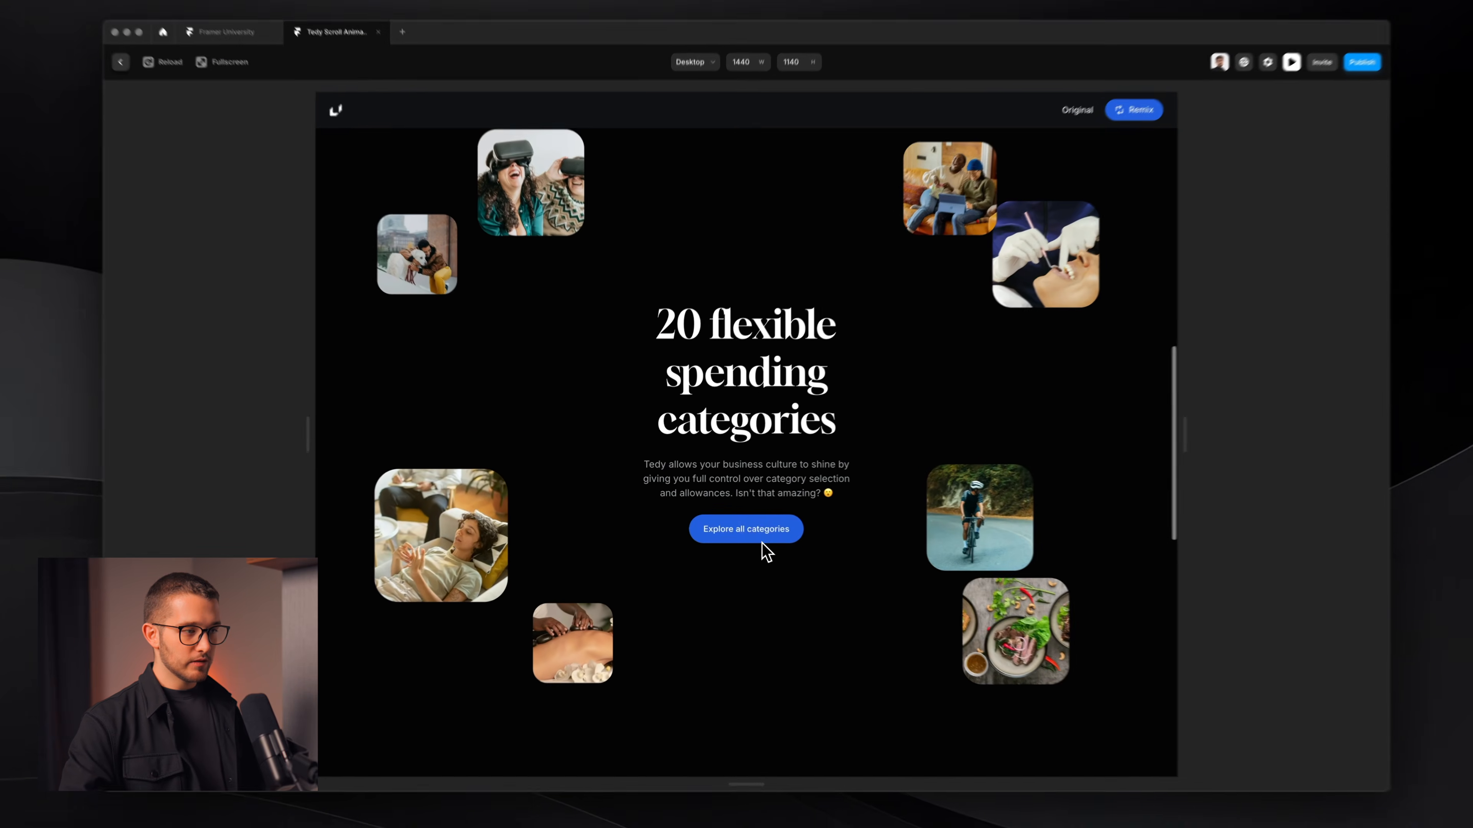
{"action": "key", "text": "Escape"}
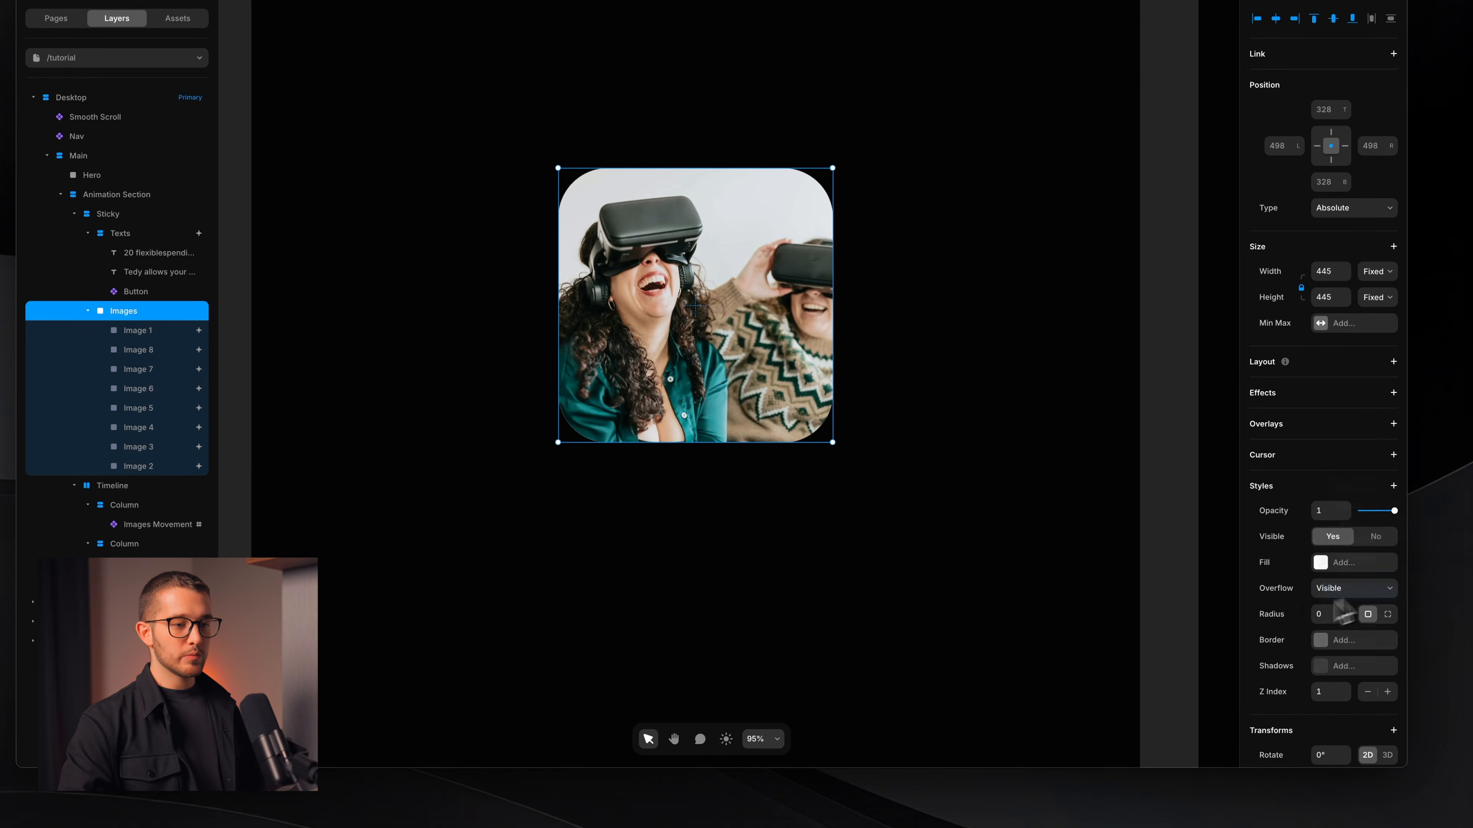
Step: Set the Images frame's Pointer style to None and preview the page to test selecting the text and hovering over the button
{"action": "key", "text": "super+p"}
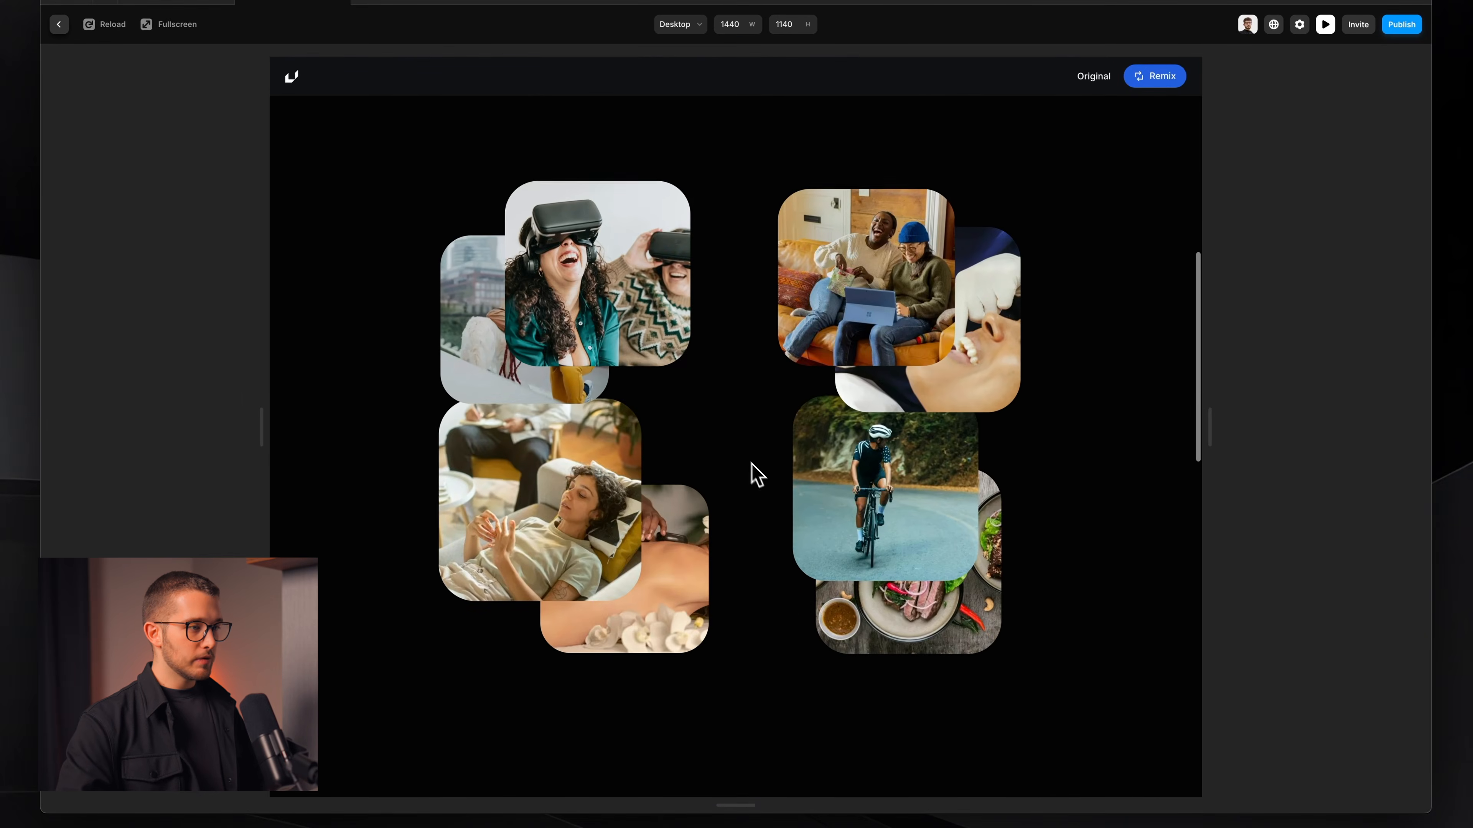
{"action": "scroll", "coordinate": [753, 471], "scroll_direction": "down", "scroll_amount": 5}
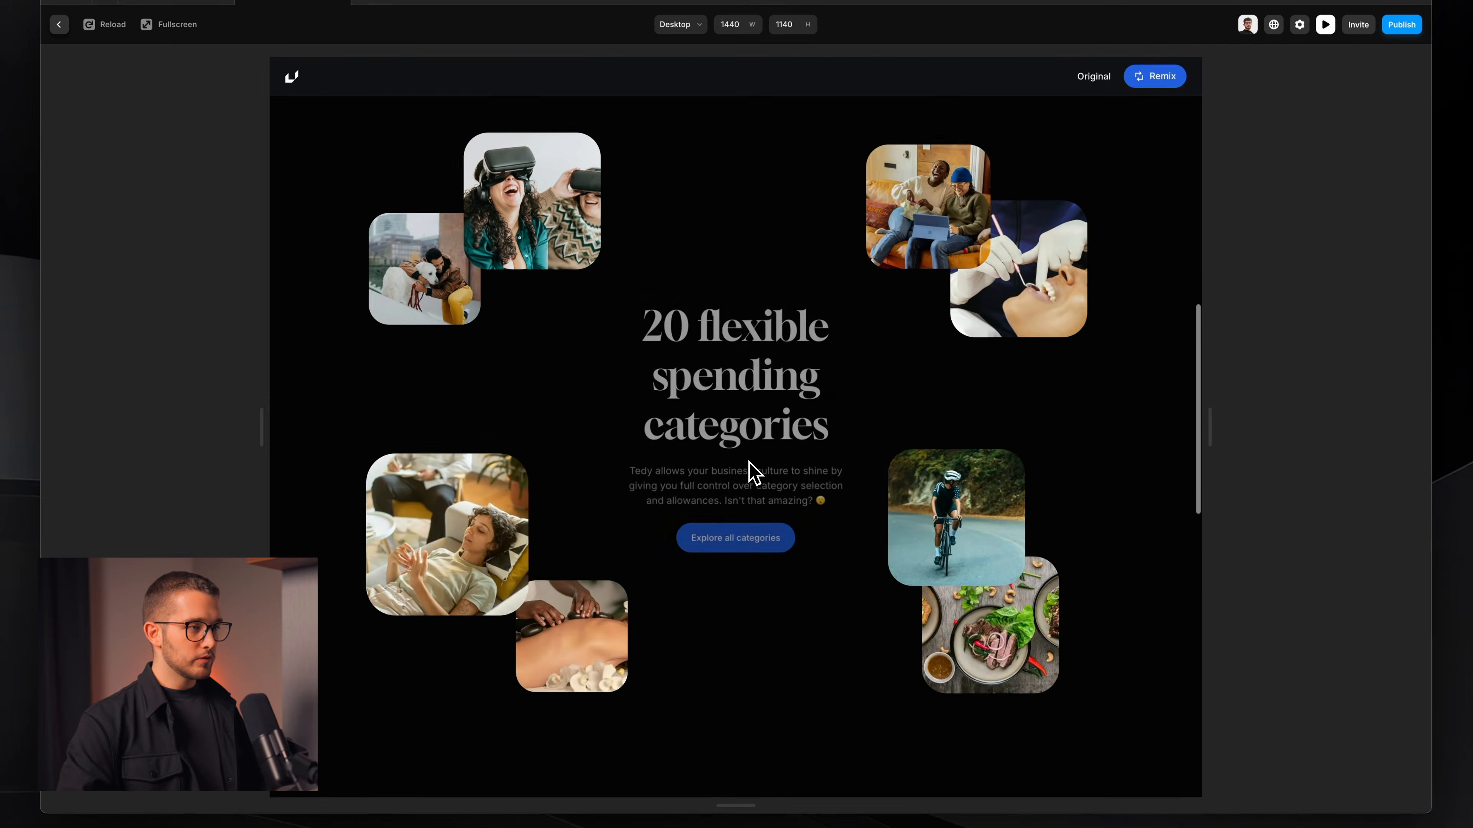
{"action": "left_click_drag", "start_coordinate": [668, 326], "coordinate": [746, 397]}
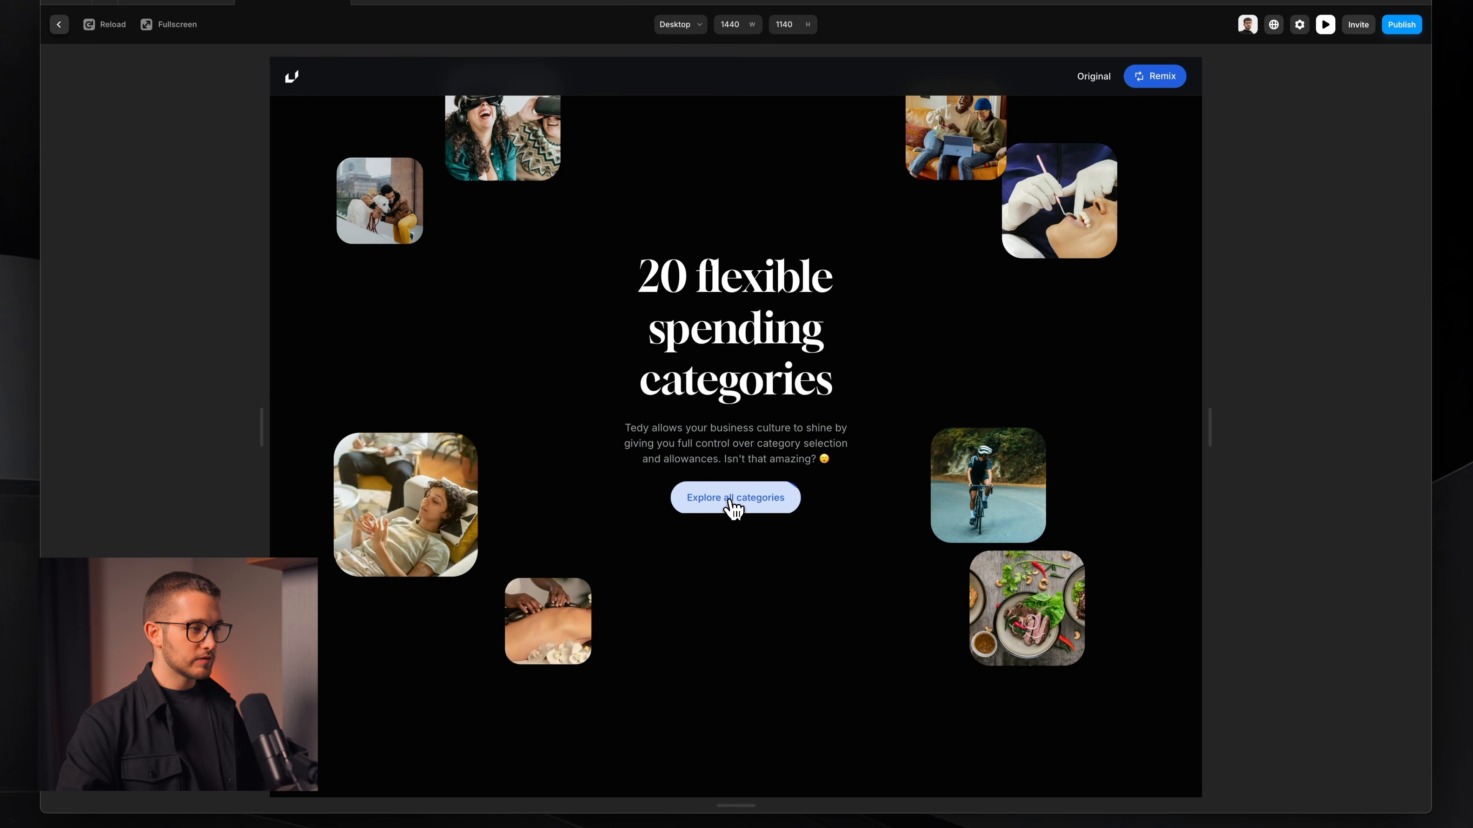
{"action": "scroll", "coordinate": [757, 453], "scroll_direction": "down", "scroll_amount": 10}
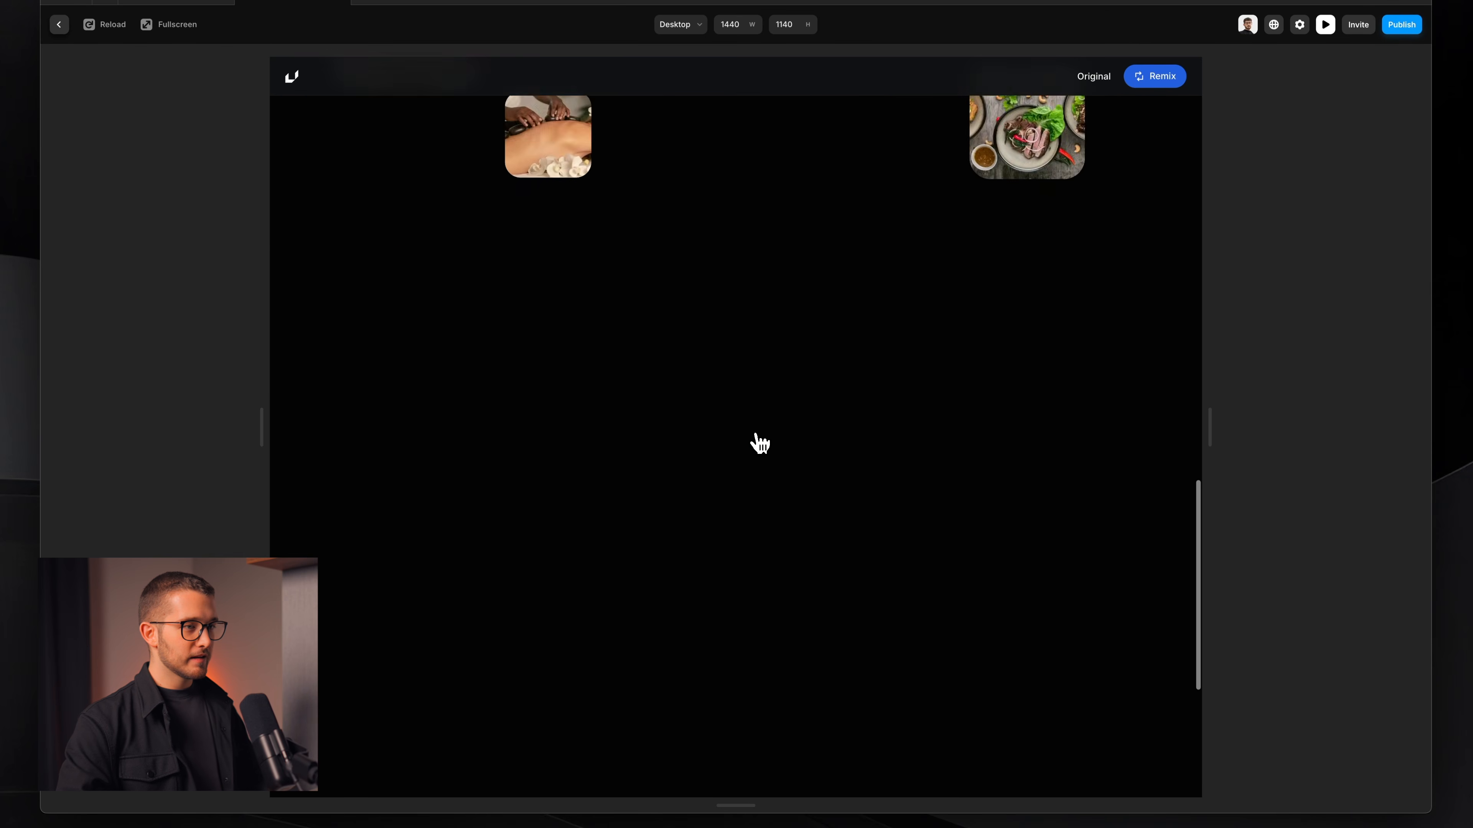
{"action": "scroll", "coordinate": [757, 444], "scroll_direction": "up", "scroll_amount": 10}
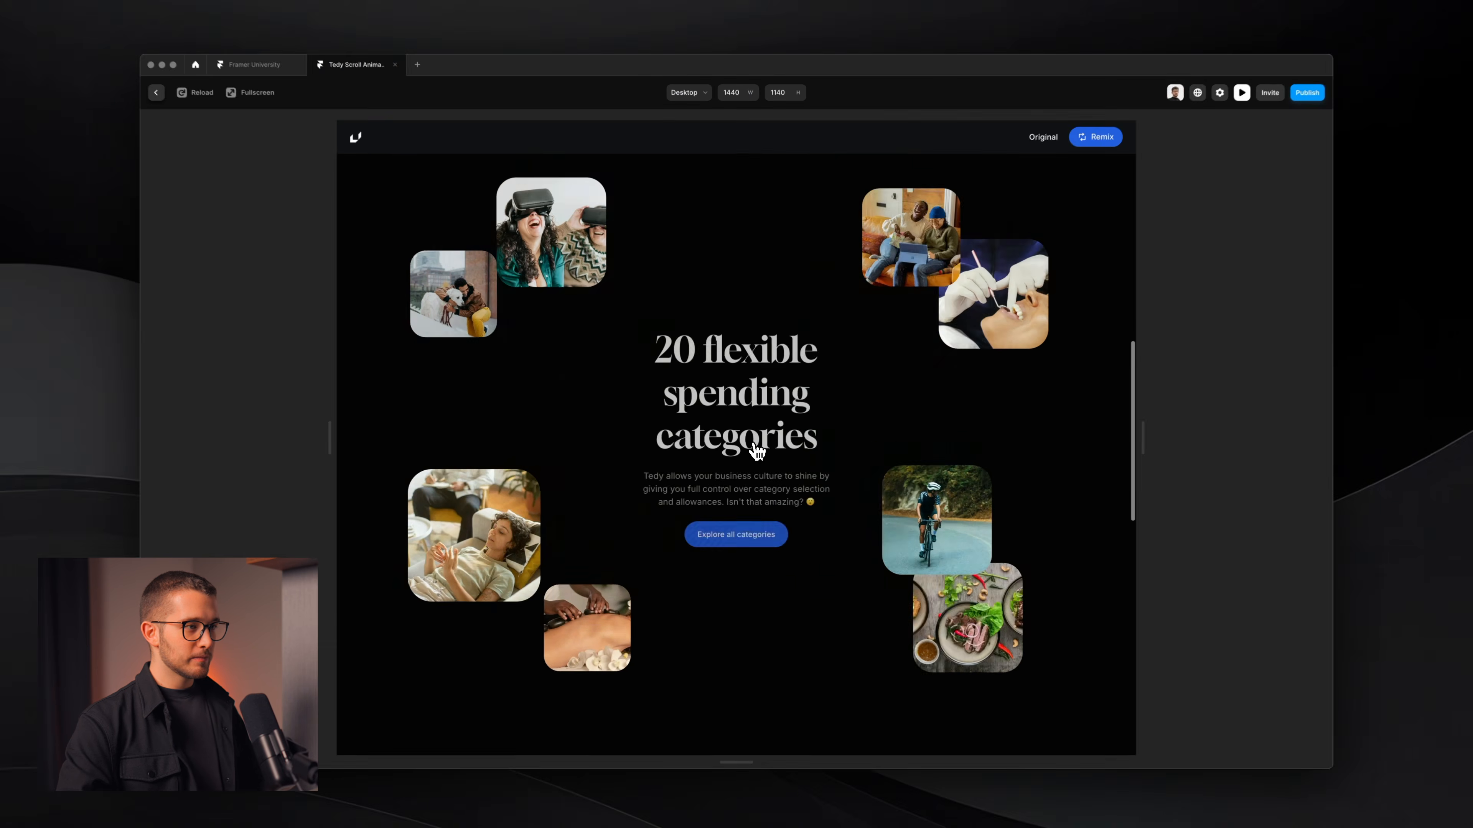
{"action": "scroll", "coordinate": [757, 452], "scroll_direction": "up", "scroll_amount": 5}
{"action": "key", "text": "Escape"}
Step: Open the Phone breakpoint's preview at 390 px width and scroll back and forth to examine the spreading images and text fade-in
{"action": "scroll", "coordinate": [756, 453], "scroll_direction": "down", "scroll_amount": 10}
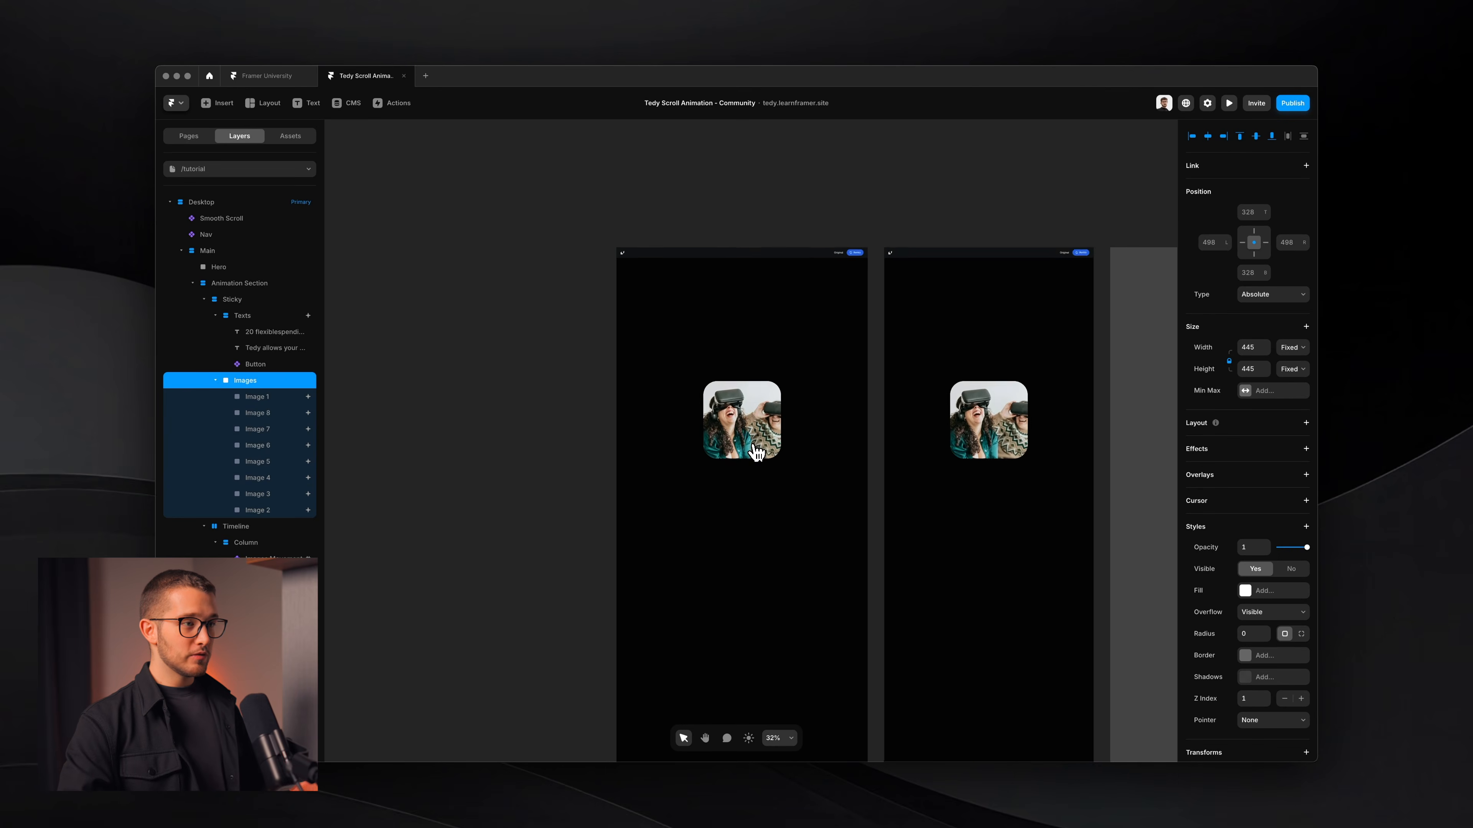
{"action": "scroll", "coordinate": [757, 452], "scroll_direction": "up", "scroll_amount": 5}
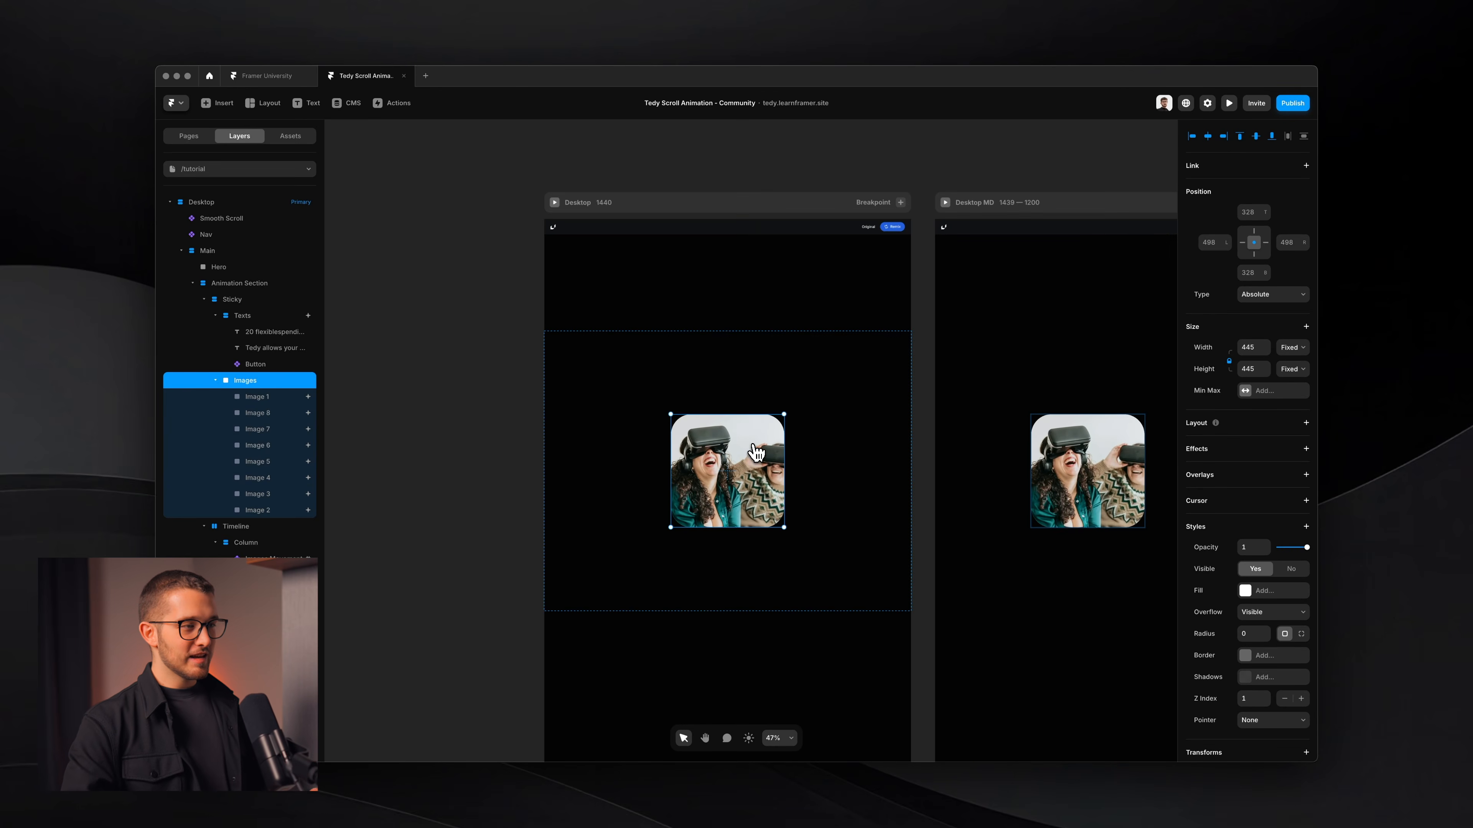
{"action": "scroll", "coordinate": [757, 452], "scroll_direction": "right", "scroll_amount": 15}
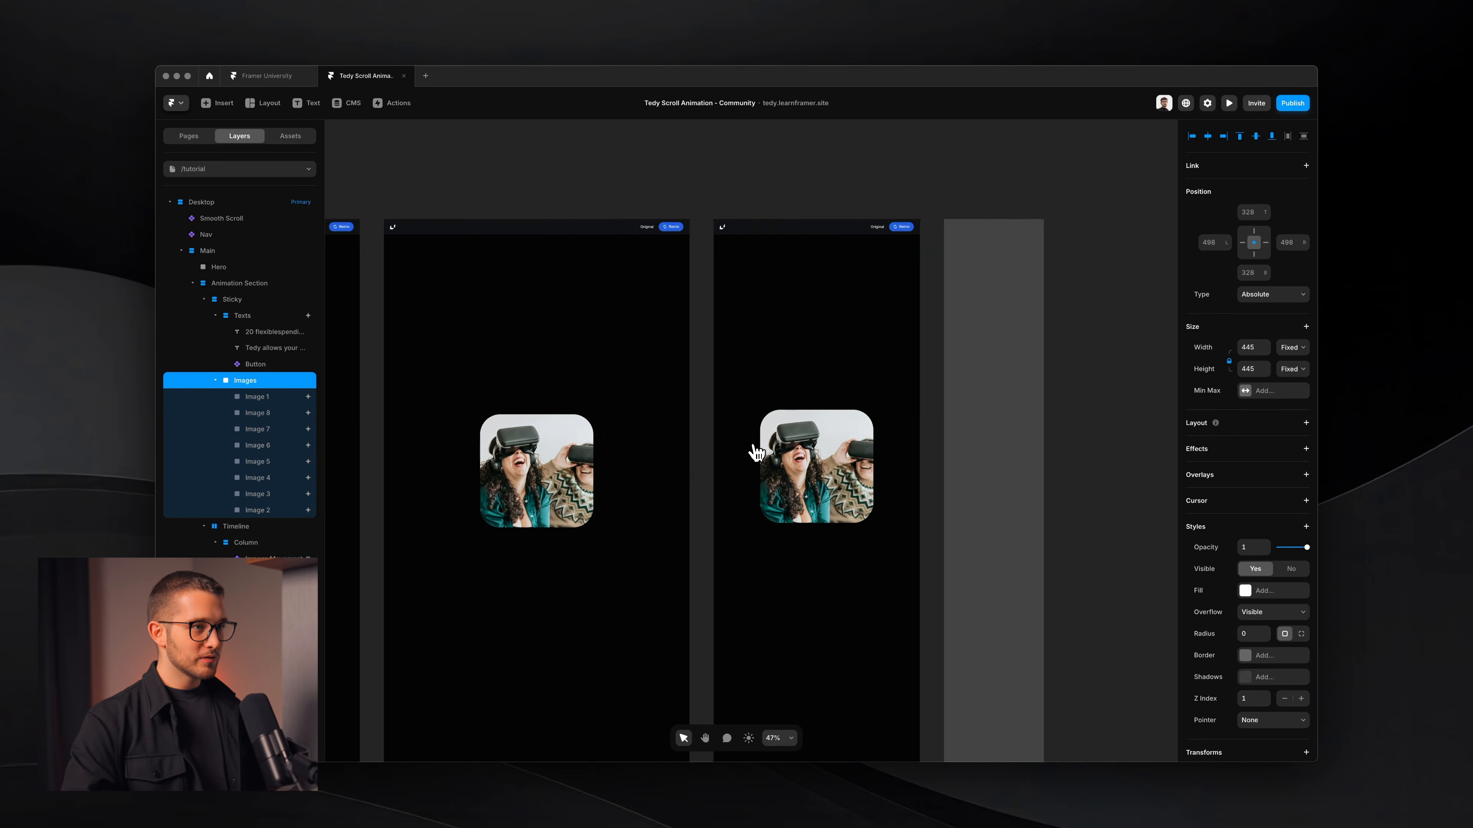
{"action": "scroll", "coordinate": [757, 453], "scroll_direction": "right", "scroll_amount": 5}
{"action": "scroll", "coordinate": [872, 223], "scroll_direction": "up", "scroll_amount": 10}
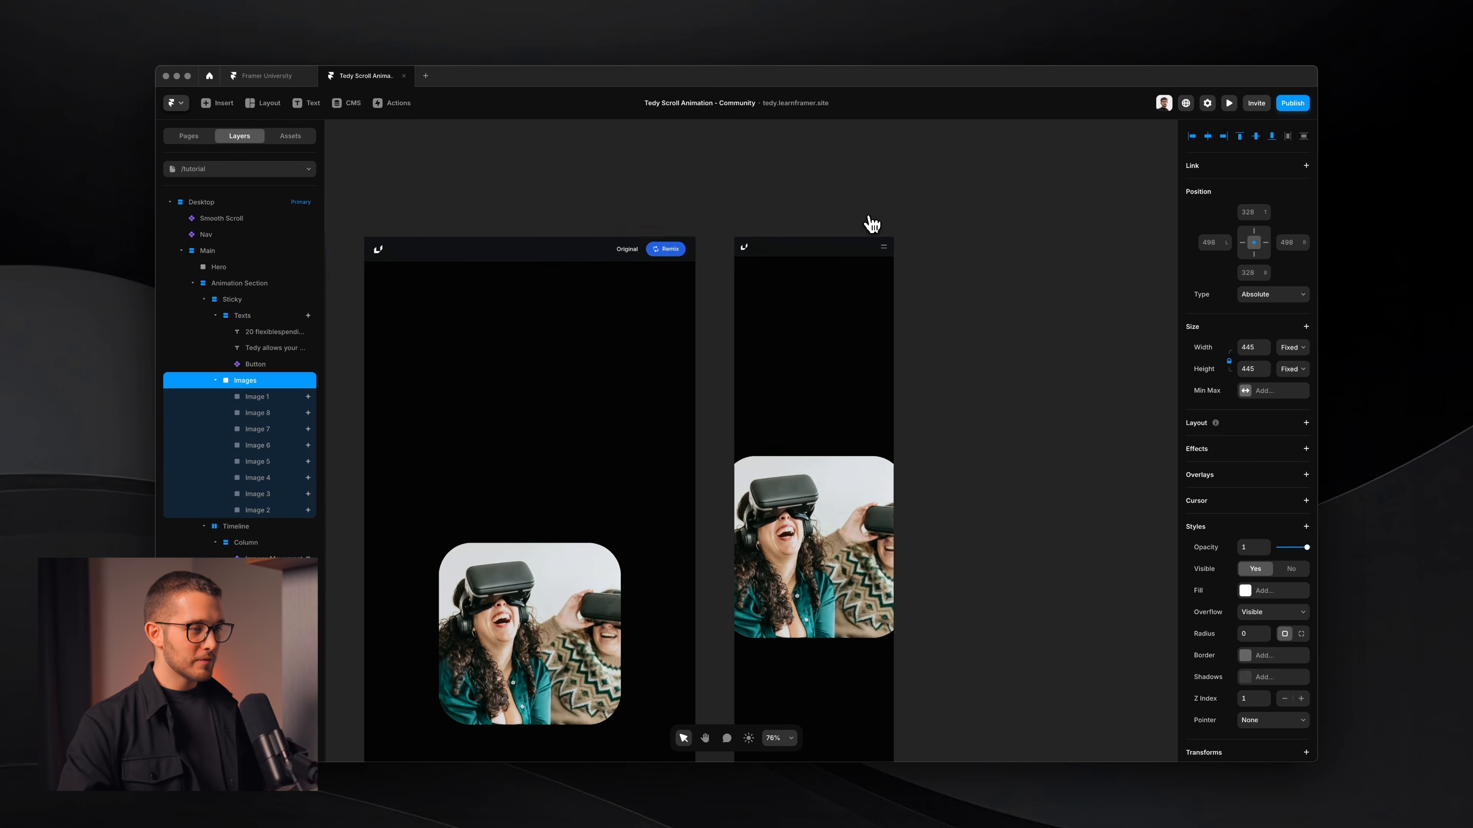
{"action": "scroll", "coordinate": [872, 223], "scroll_direction": "up", "scroll_amount": 5}
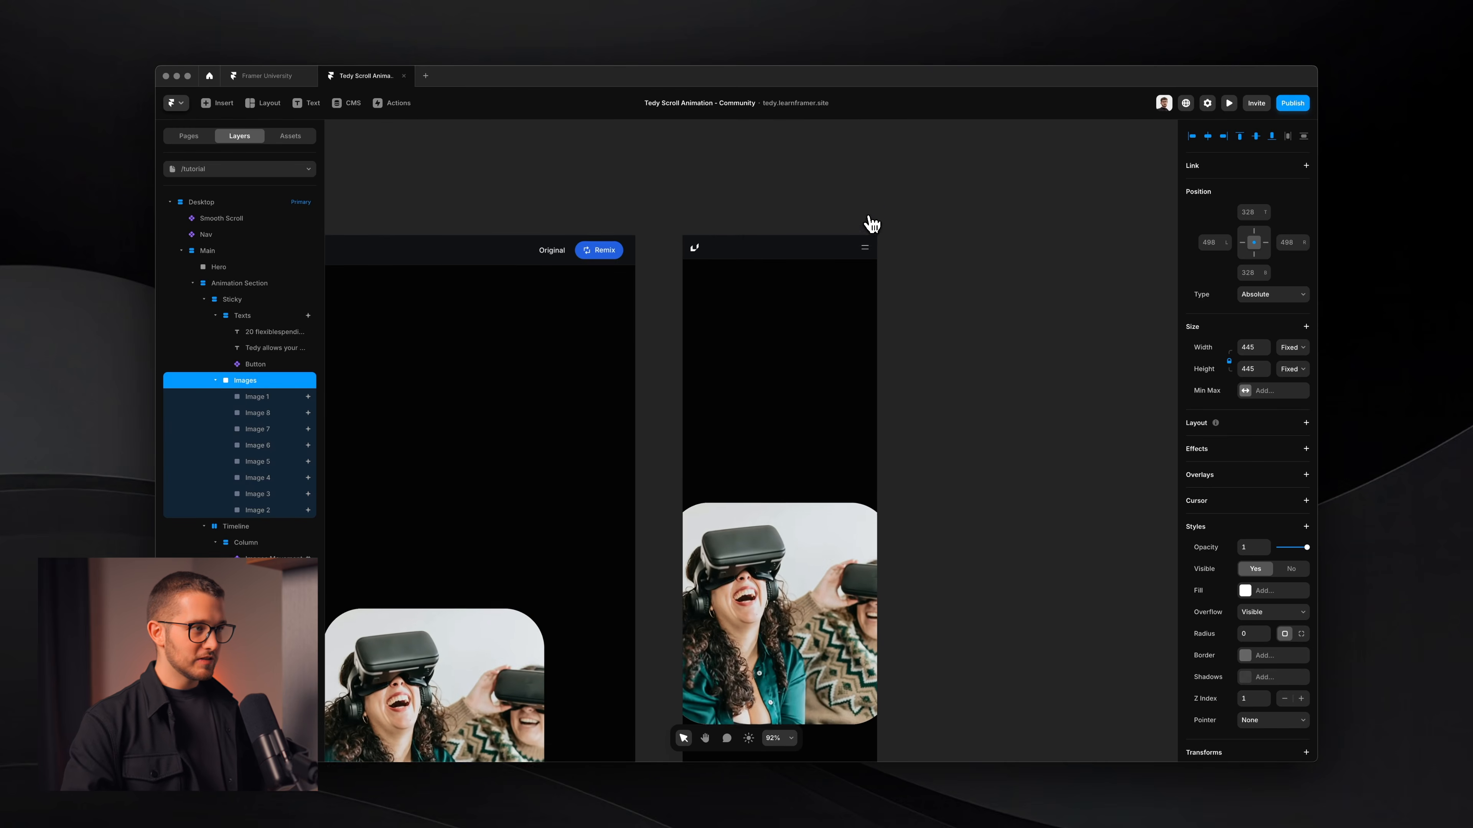
{"action": "left_click", "coordinate": [698, 245]}
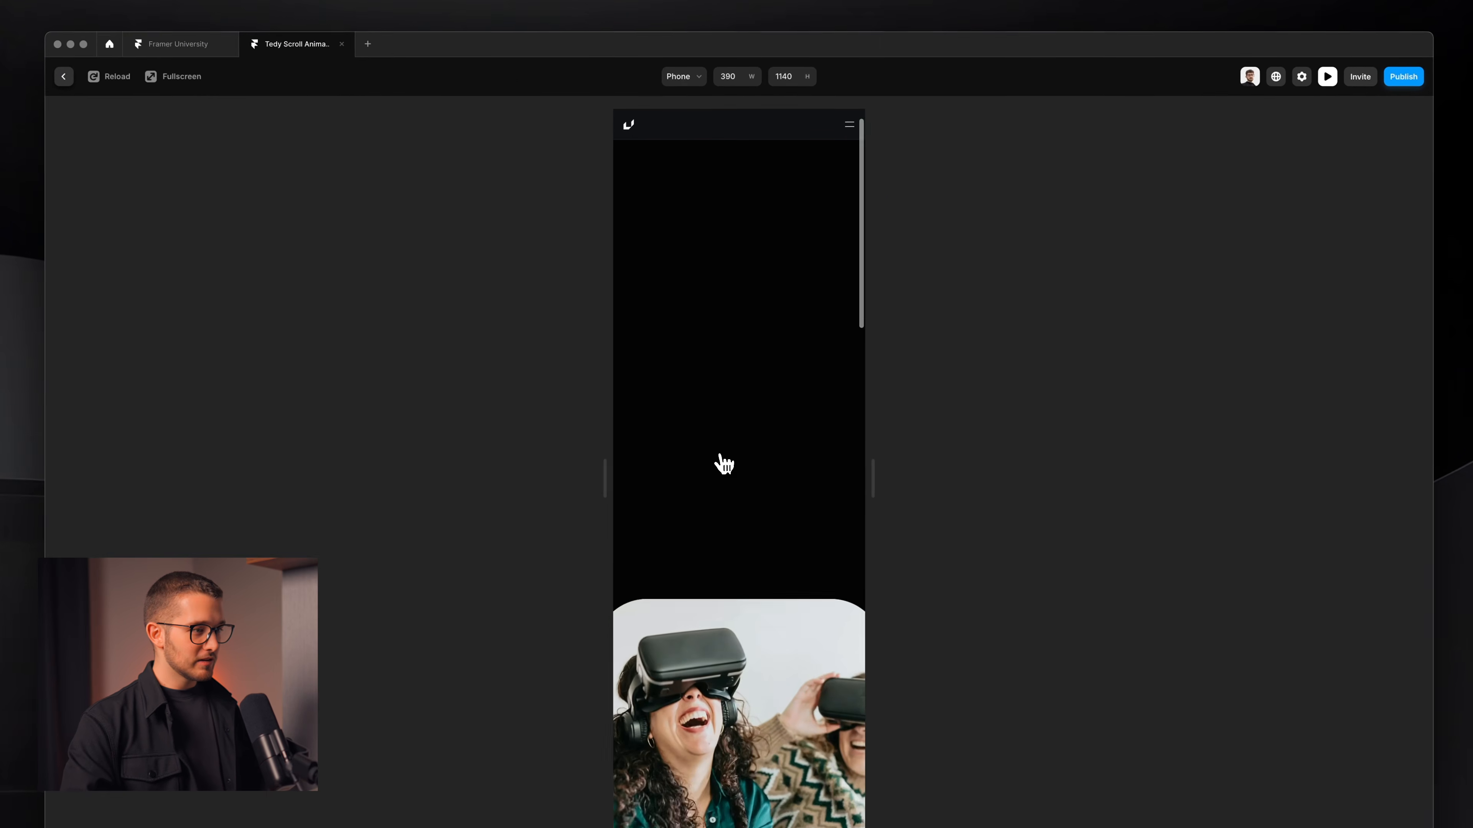
{"action": "scroll", "coordinate": [723, 464], "scroll_direction": "down", "scroll_amount": 10}
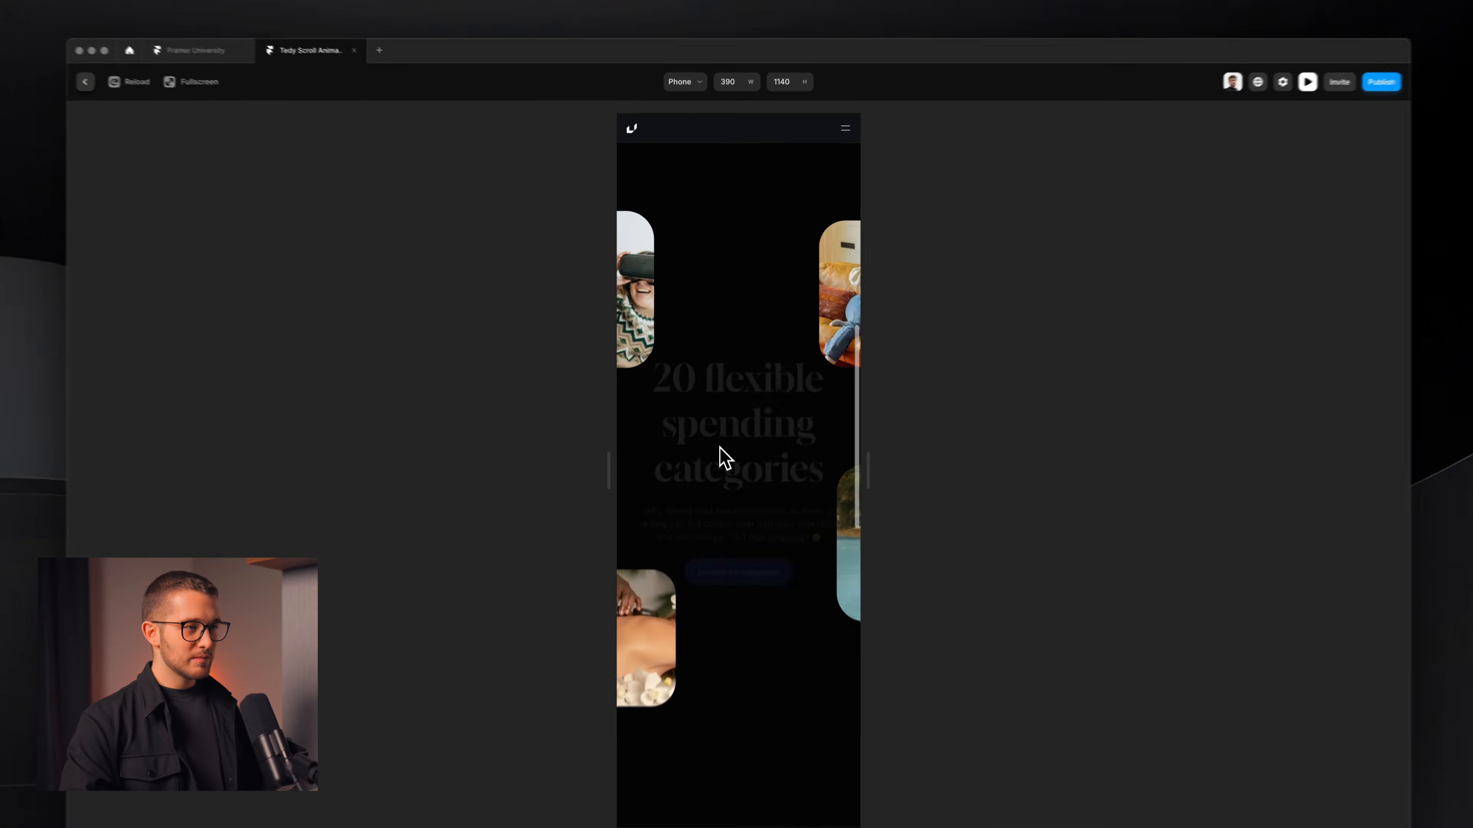
{"action": "scroll", "coordinate": [720, 446], "scroll_direction": "down", "scroll_amount": 3}
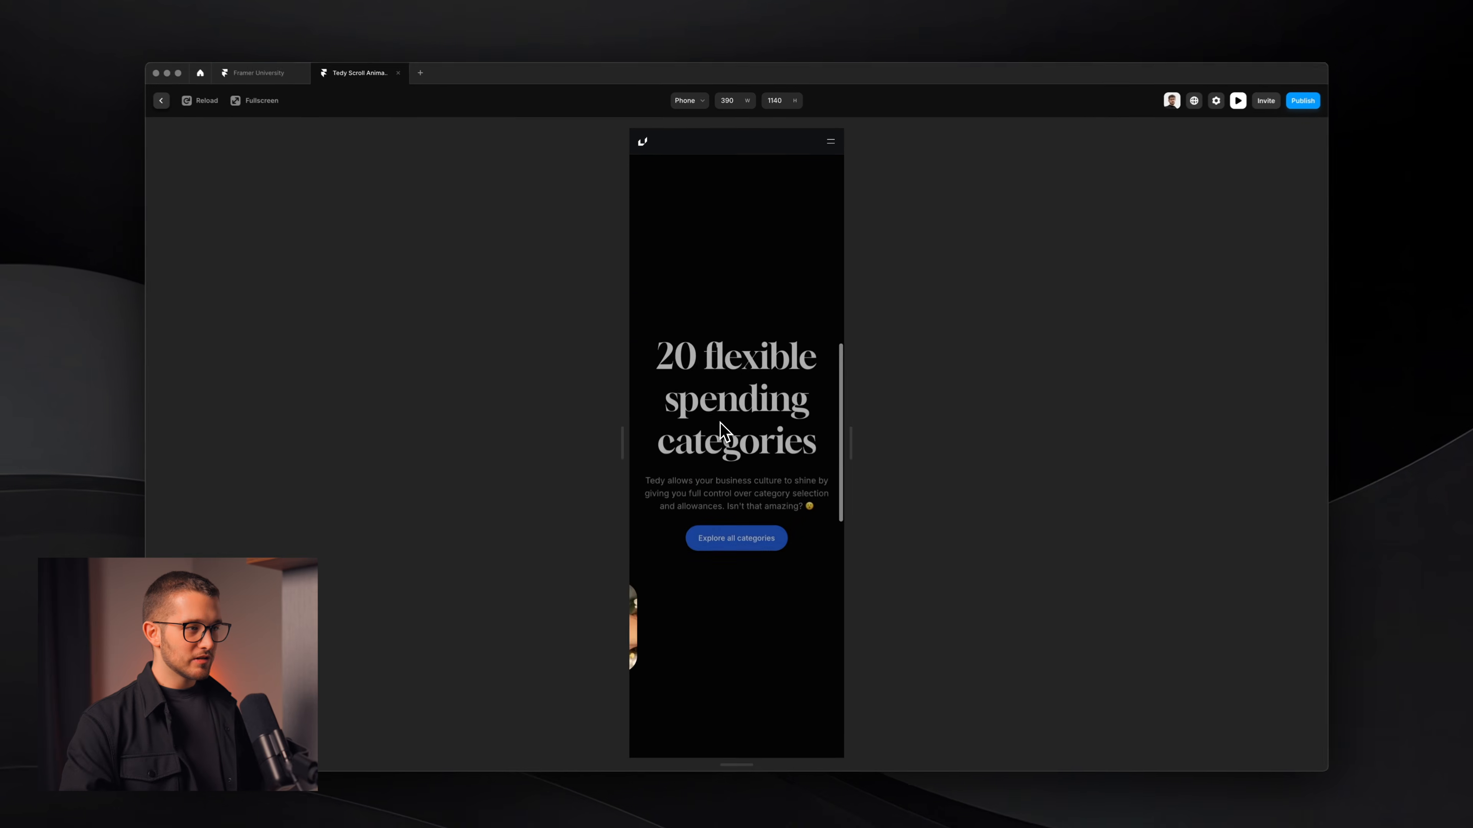
{"action": "scroll", "coordinate": [719, 446], "scroll_direction": "up", "scroll_amount": 5}
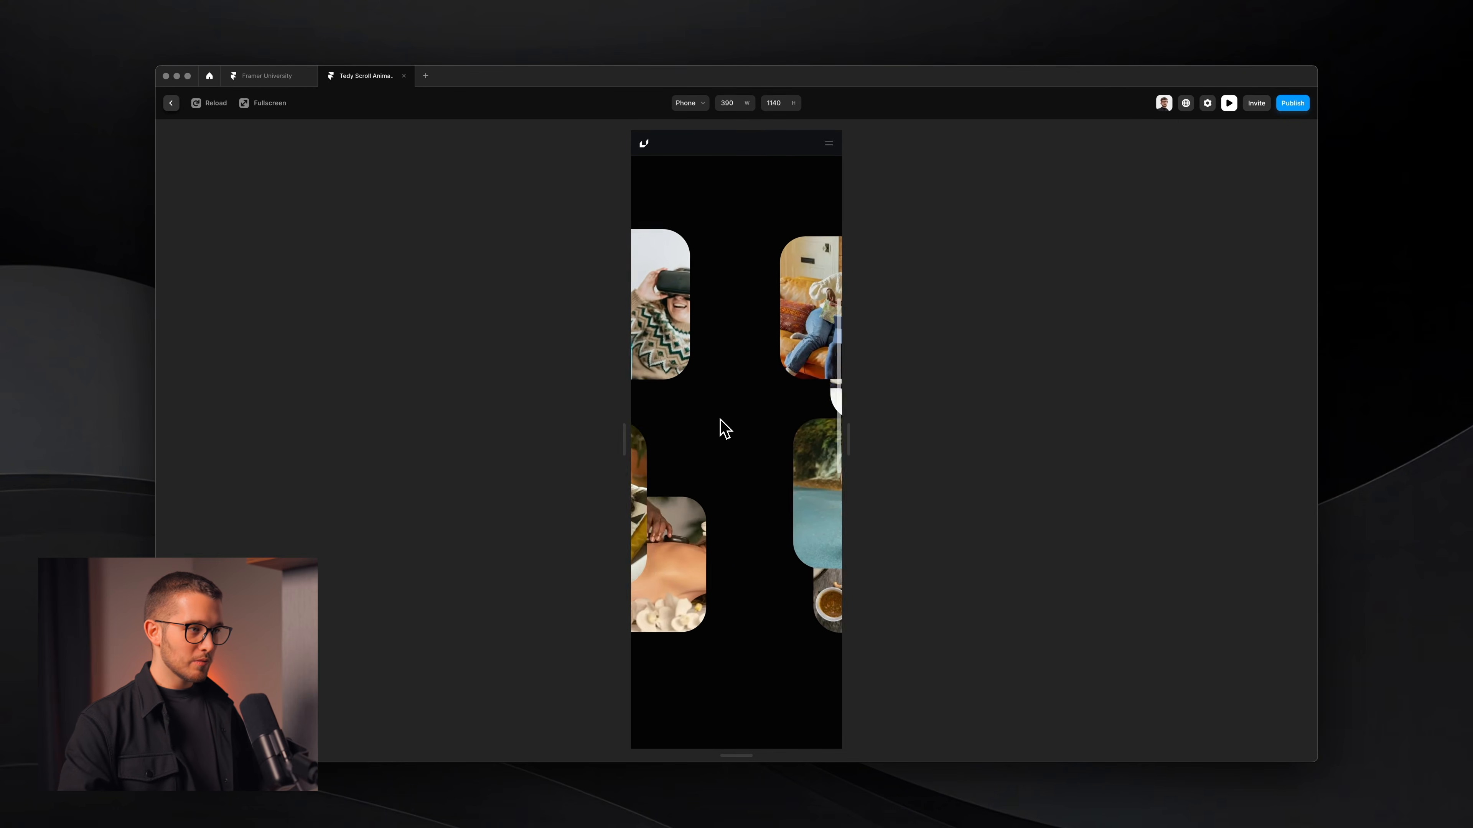
Step: Leave the preview and set the Phone breakpoint's Images frame to a width and height of 300
{"action": "key", "text": "Escape"}
{"action": "scroll", "coordinate": [776, 459], "scroll_direction": "up", "scroll_amount": 3}
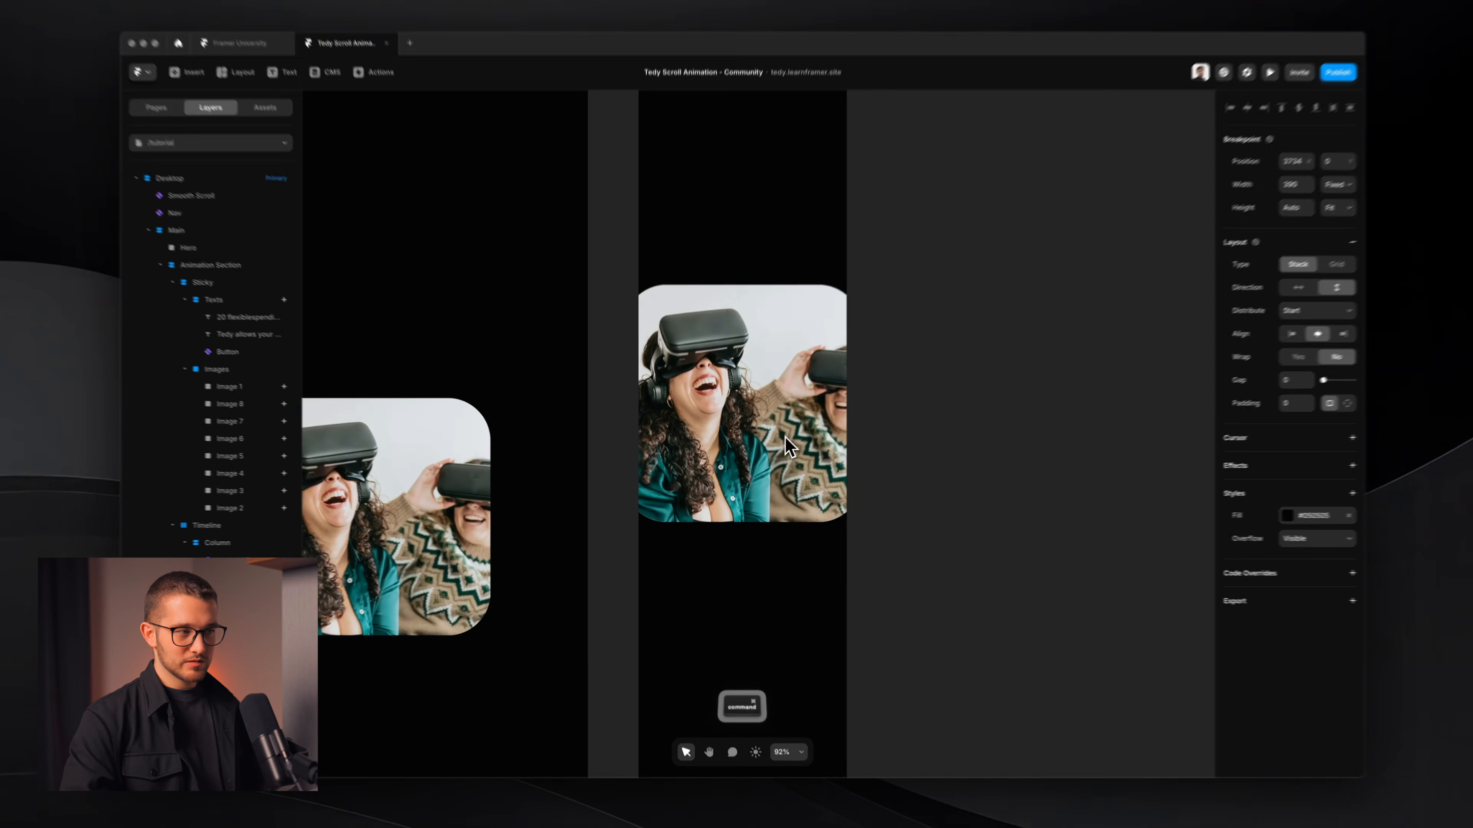
{"action": "left_click", "coordinate": [784, 438], "text": "super"}
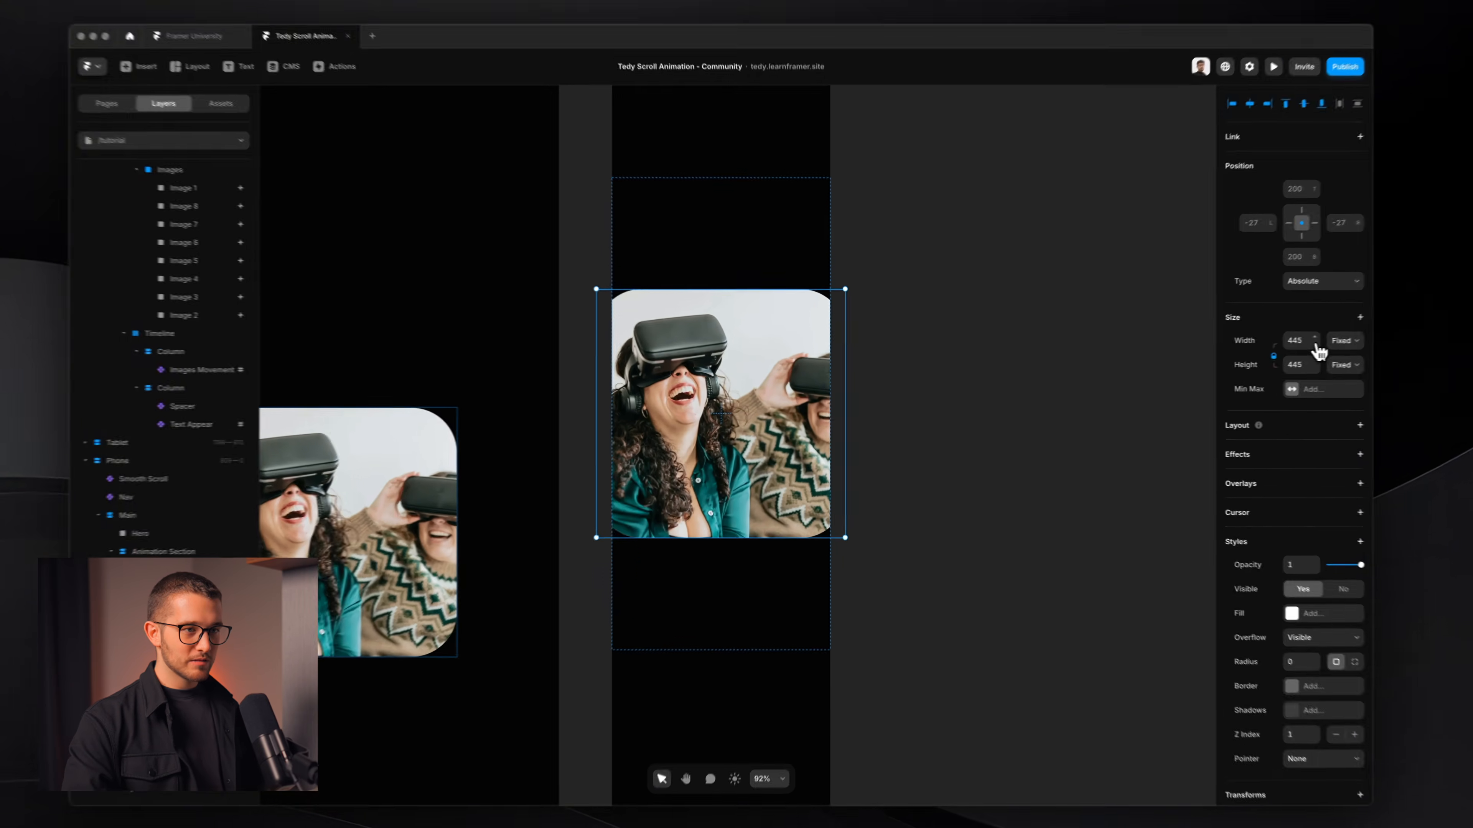
{"action": "left_click_drag", "start_coordinate": [1266, 351], "coordinate": [1343, 415]}
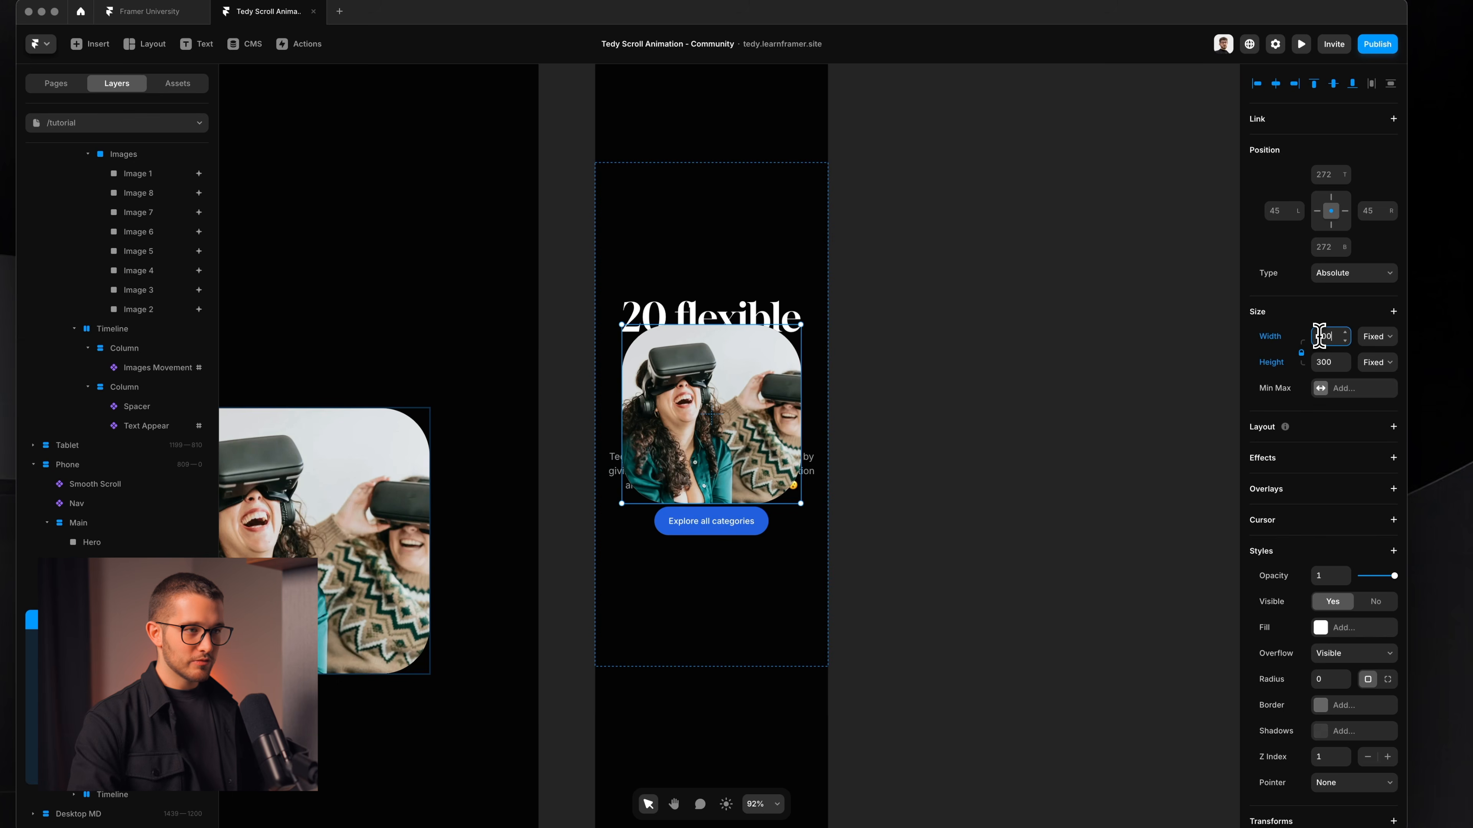
Step: Select the images inside the Phone's Images frame to examine their styles, and preview the phone page with a shorter viewport
{"action": "scroll", "coordinate": [1338, 431], "scroll_direction": "down", "scroll_amount": 3}
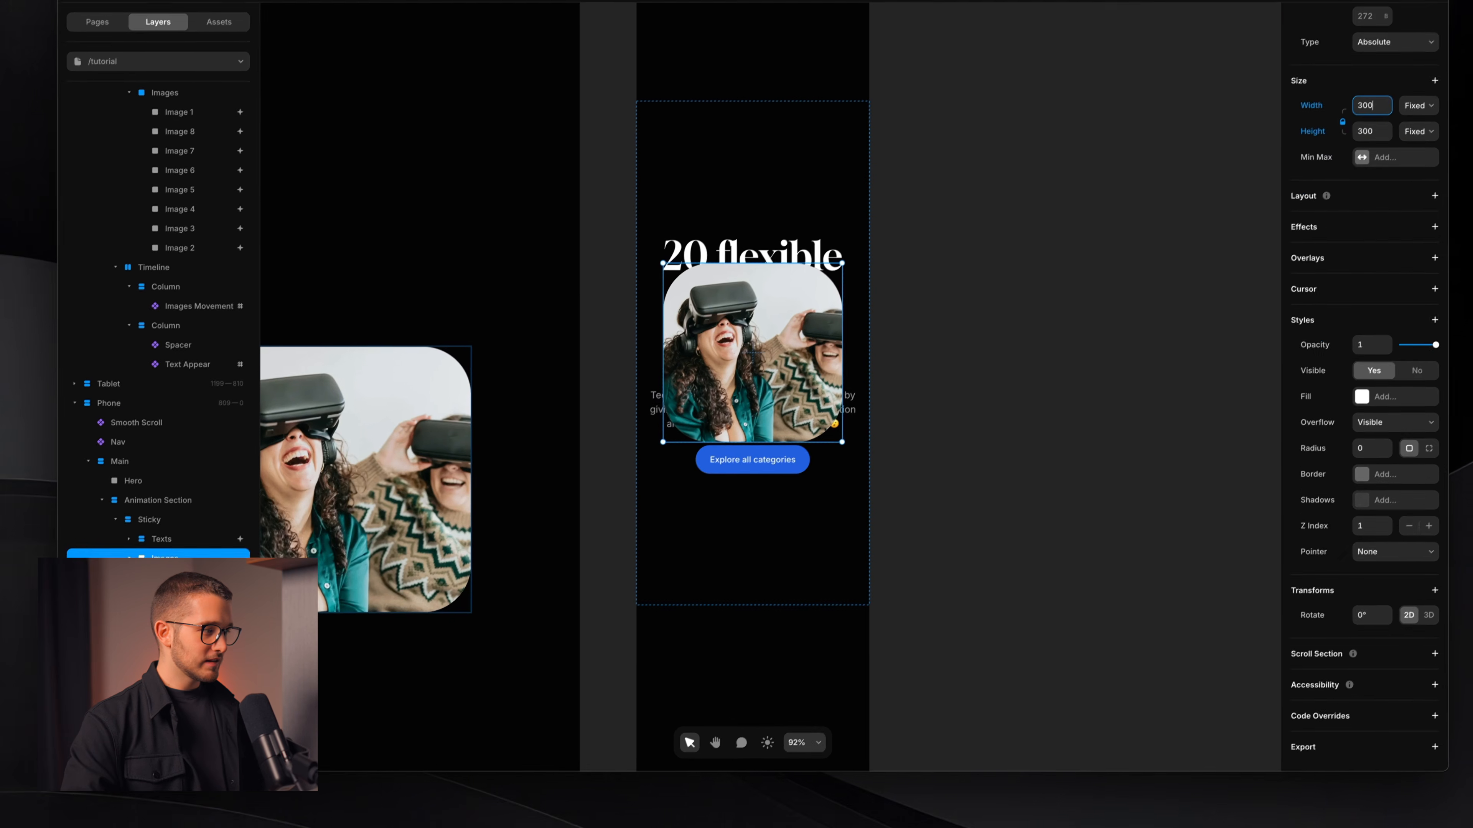
{"action": "left_click", "coordinate": [138, 639]}
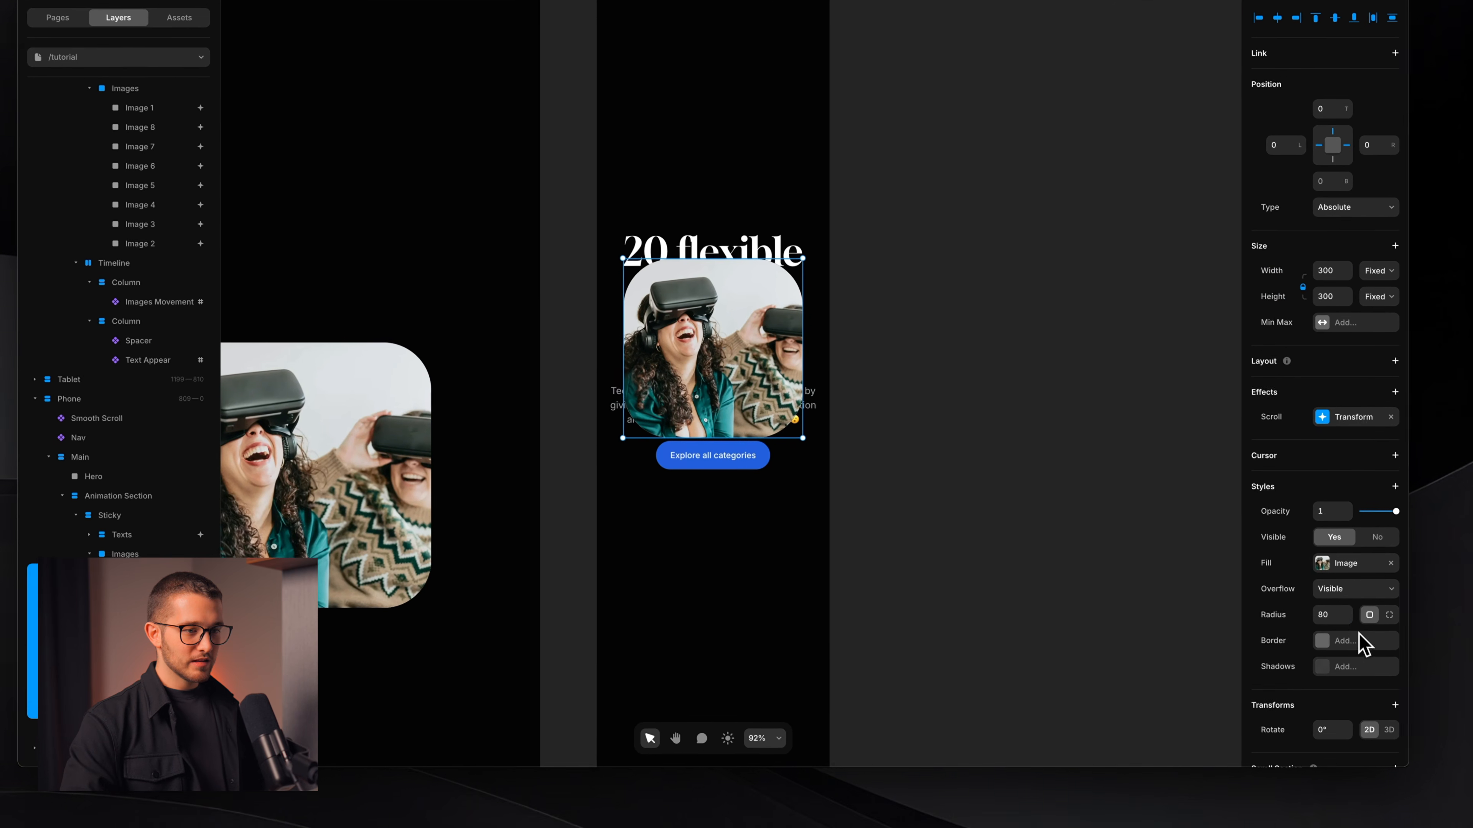
{"action": "left_click", "coordinate": [1372, 641]}
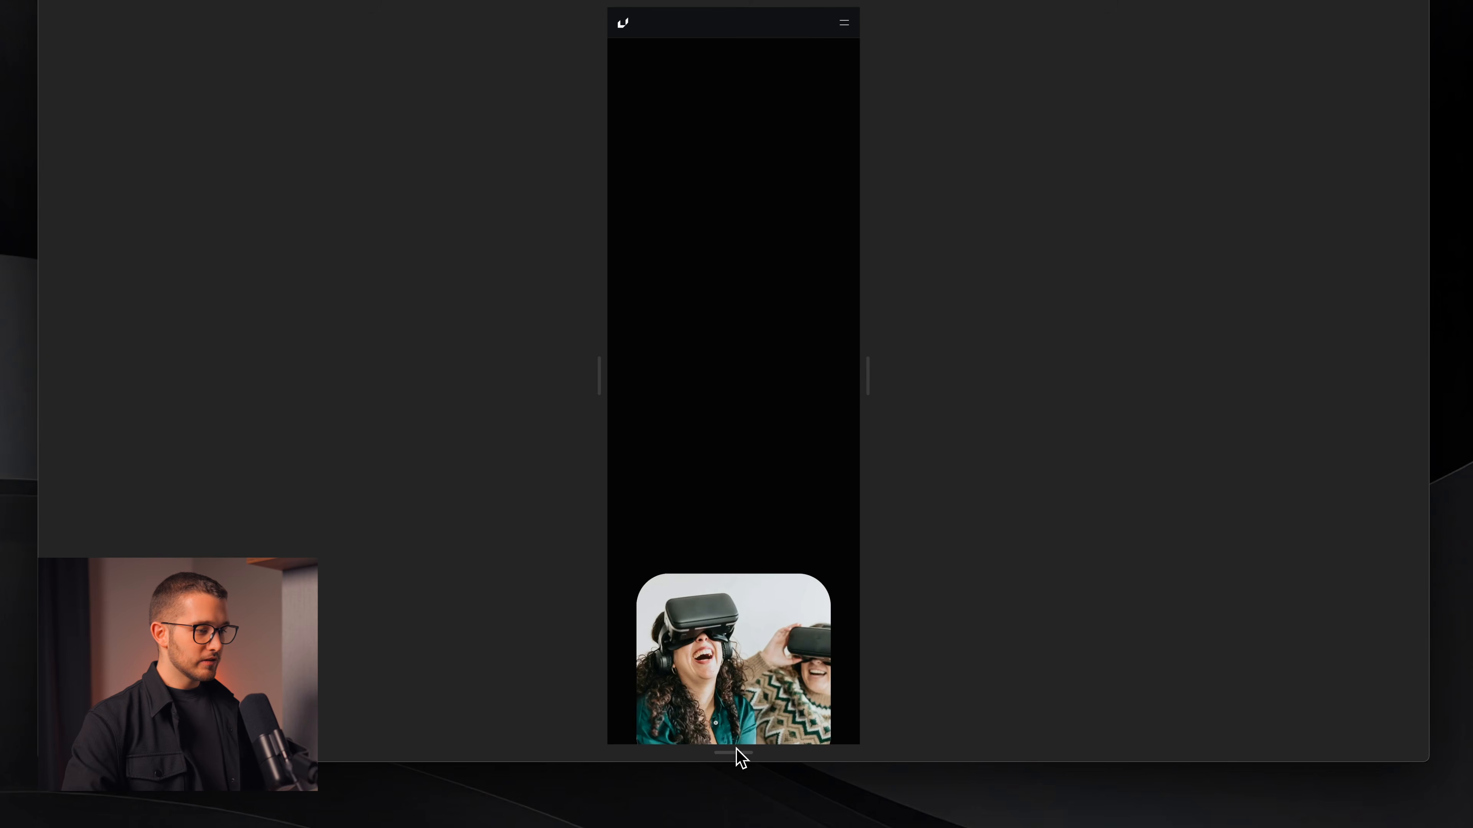
{"action": "left_click_drag", "start_coordinate": [736, 750], "coordinate": [735, 654]}
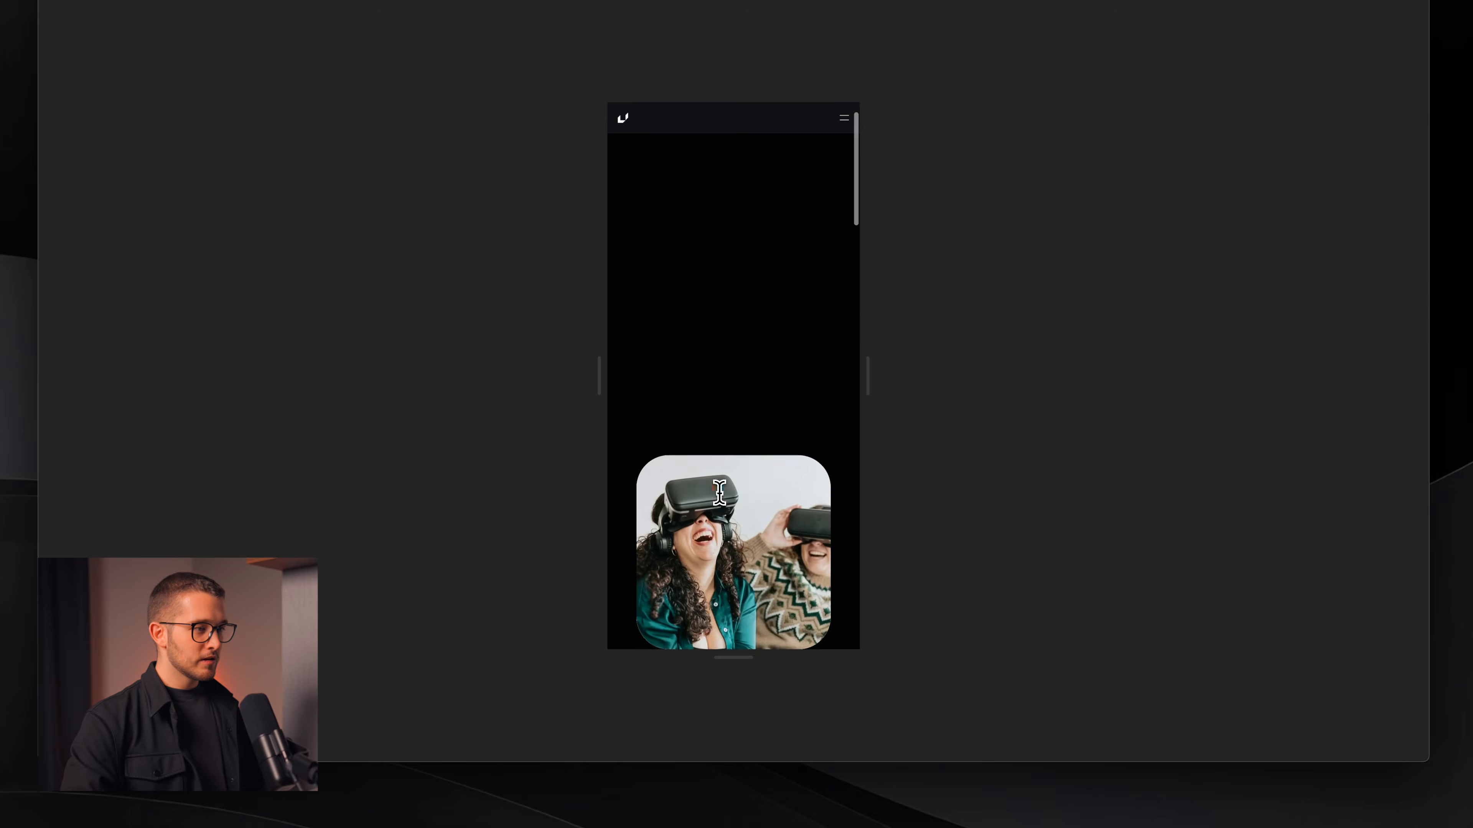